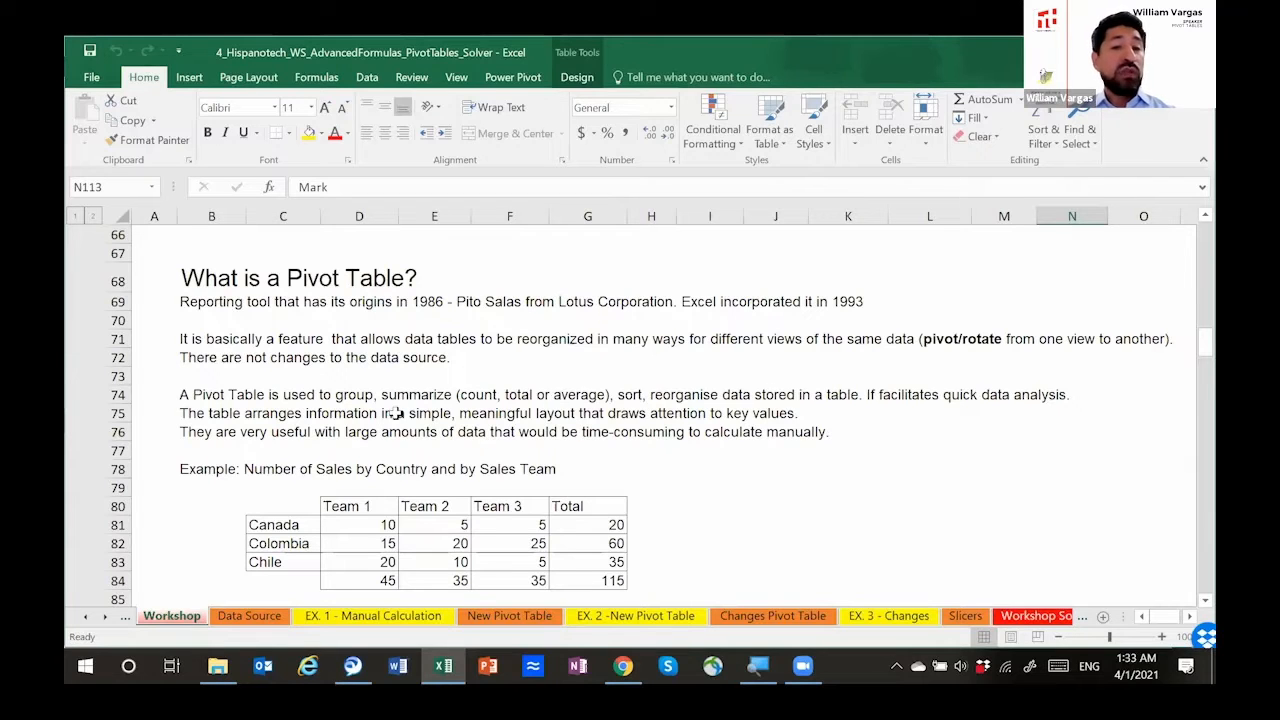
Step: Review the pivot table definition and the Number of Sales by Country and by Sales Team example on the Workshop sheet
scroll(400, 411, down, 2)
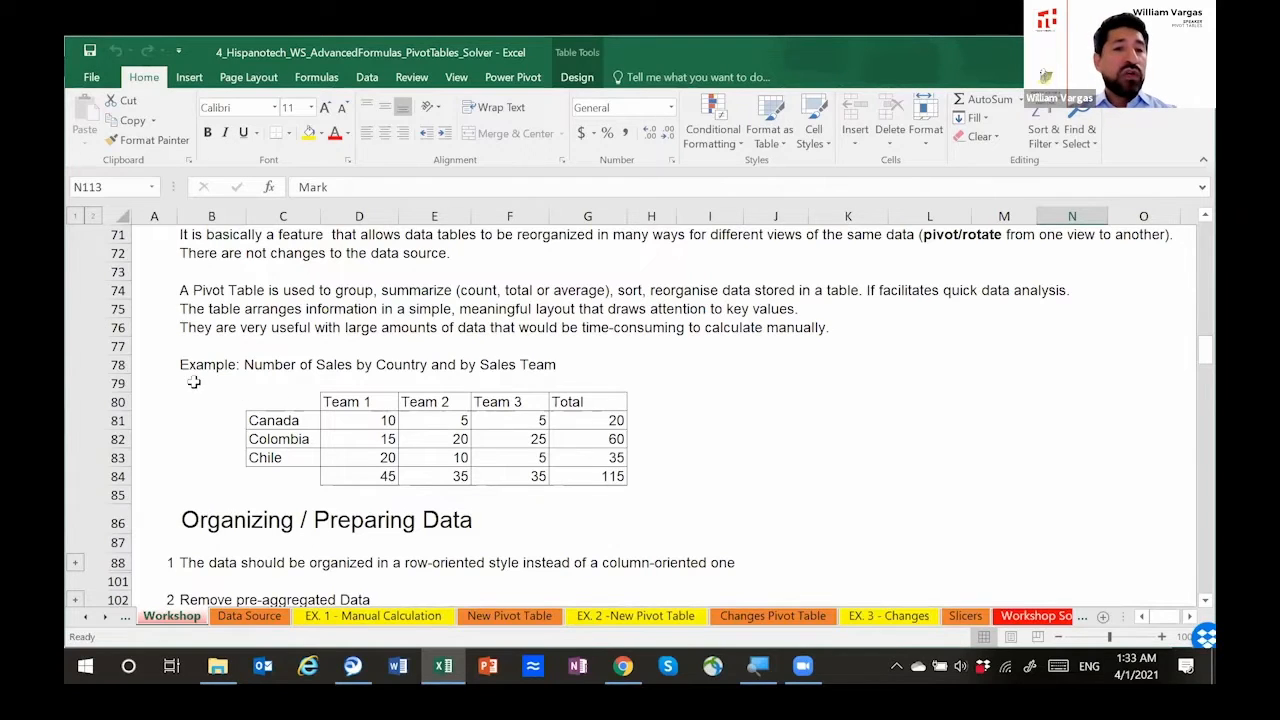
drag(288, 405, 620, 478)
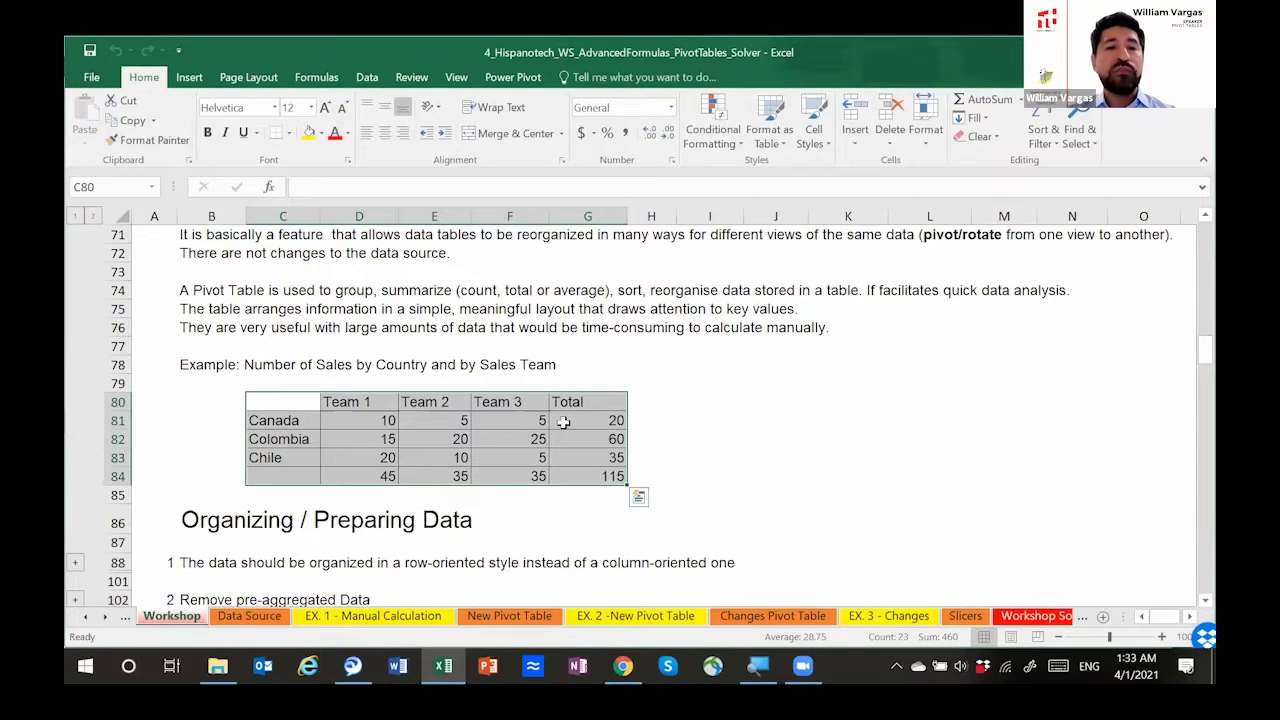
scroll(563, 423, down, 2)
scroll(563, 423, down, 3)
scroll(560, 427, up, 2)
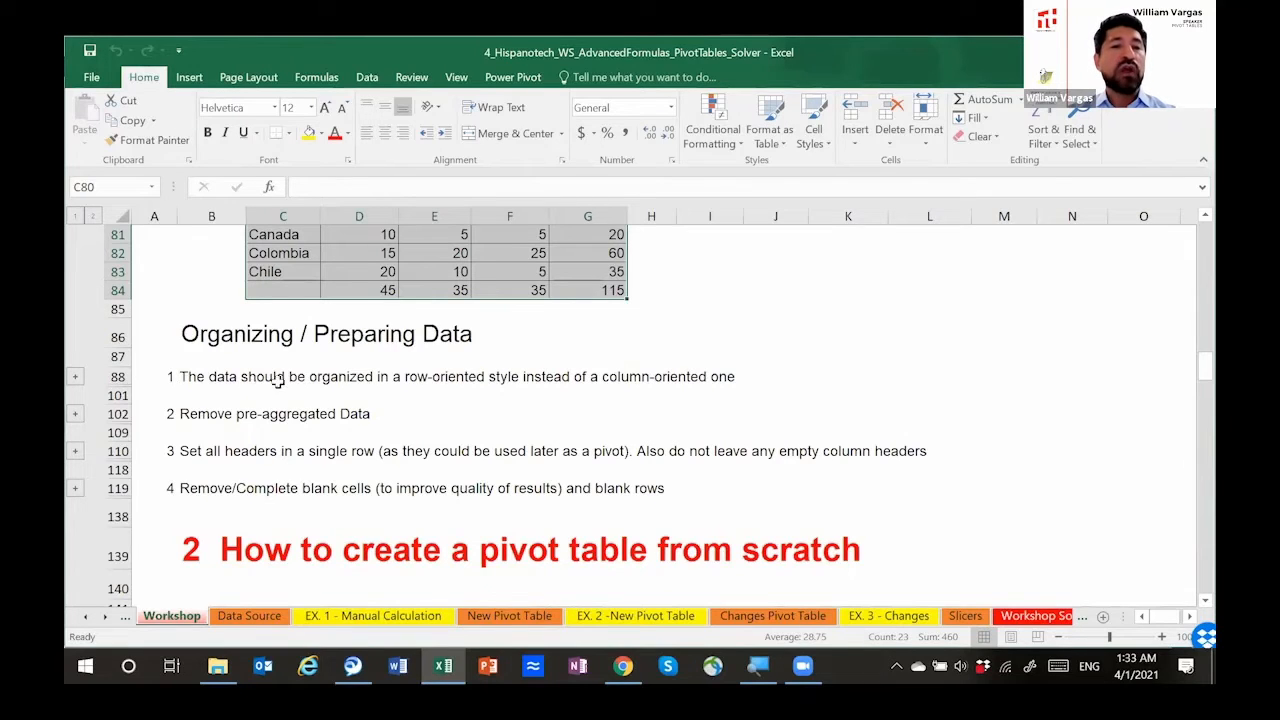
Step: Expand the row-oriented data rule, compare its column-oriented table with the row-oriented Course and Mark version, and collapse the example again
click(75, 377)
drag(225, 403, 521, 462)
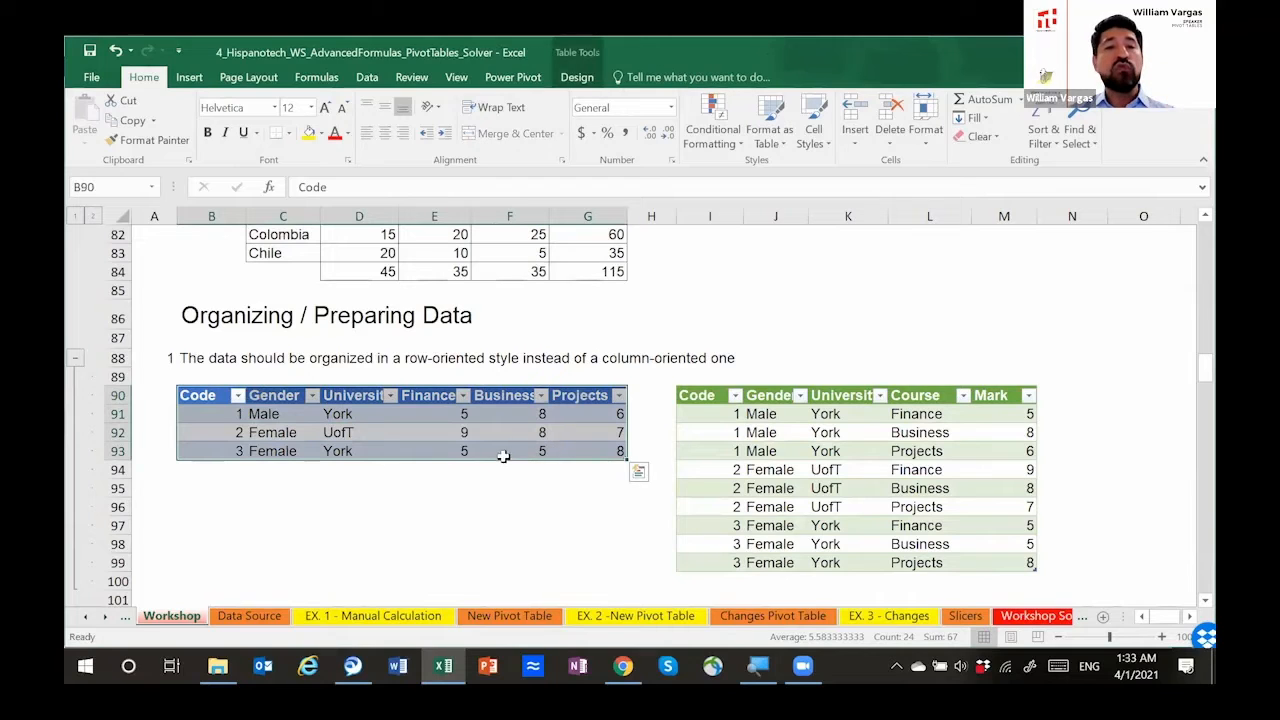
click(492, 452)
drag(733, 413, 1010, 558)
drag(440, 397, 598, 455)
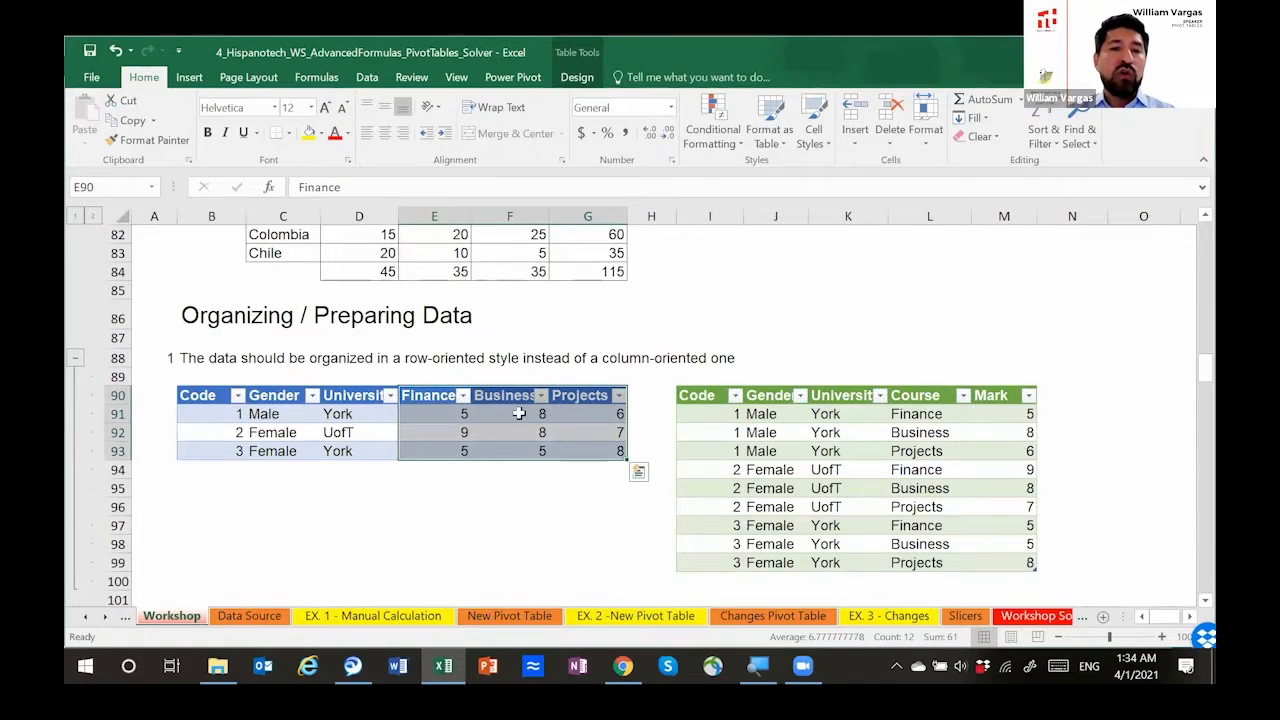
click(430, 394)
drag(897, 413, 907, 565)
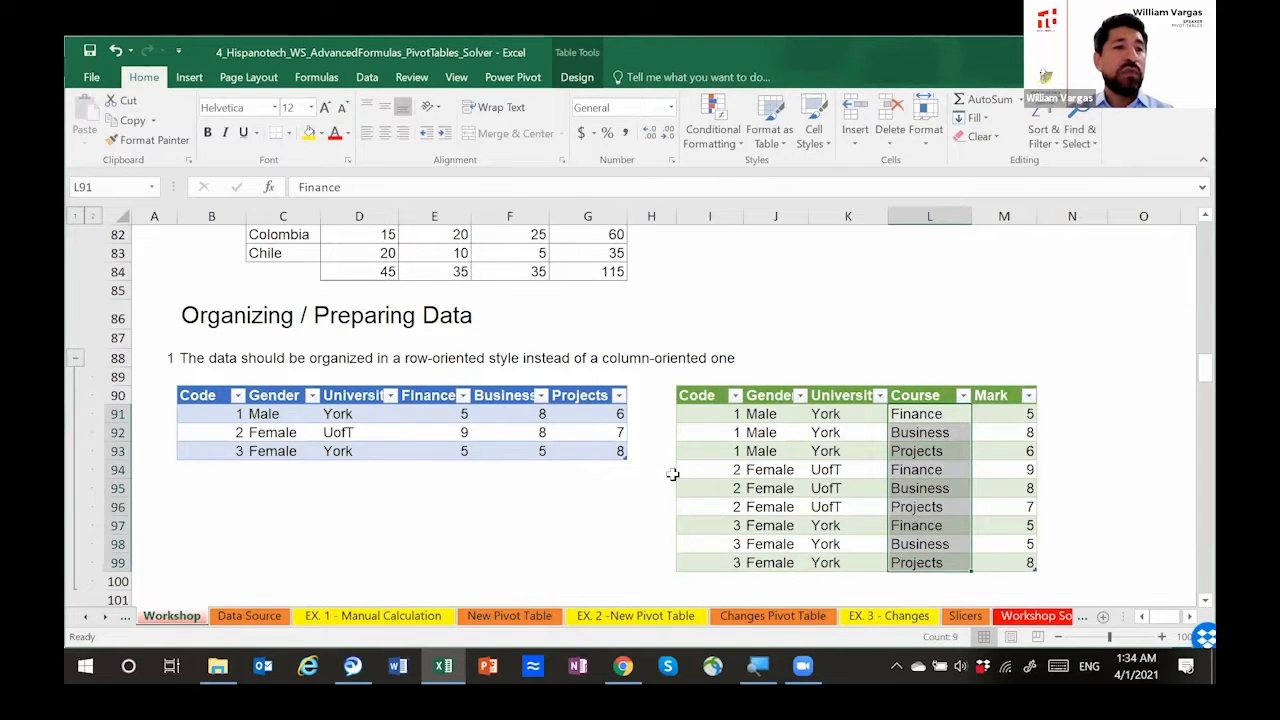
click(75, 358)
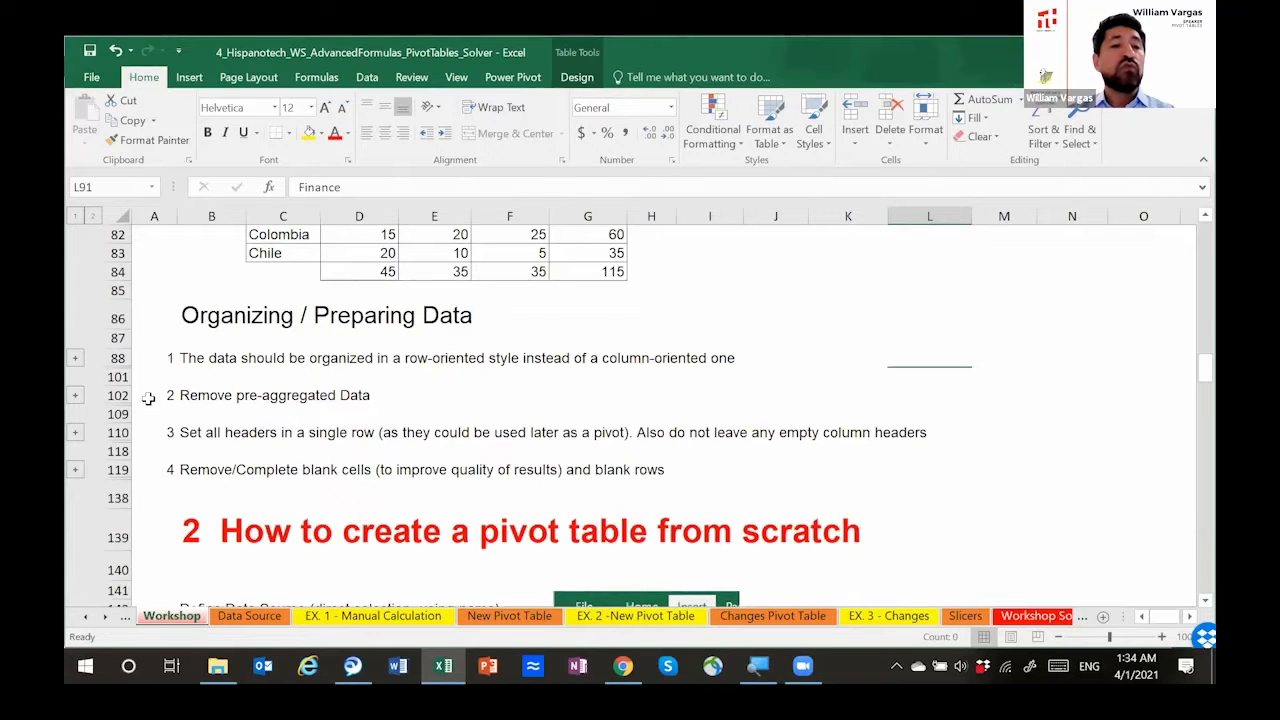
Step: Expand the Remove pre-aggregated Data example, highlight its Average row from Gender to Projects, and collapse the example again
click(75, 395)
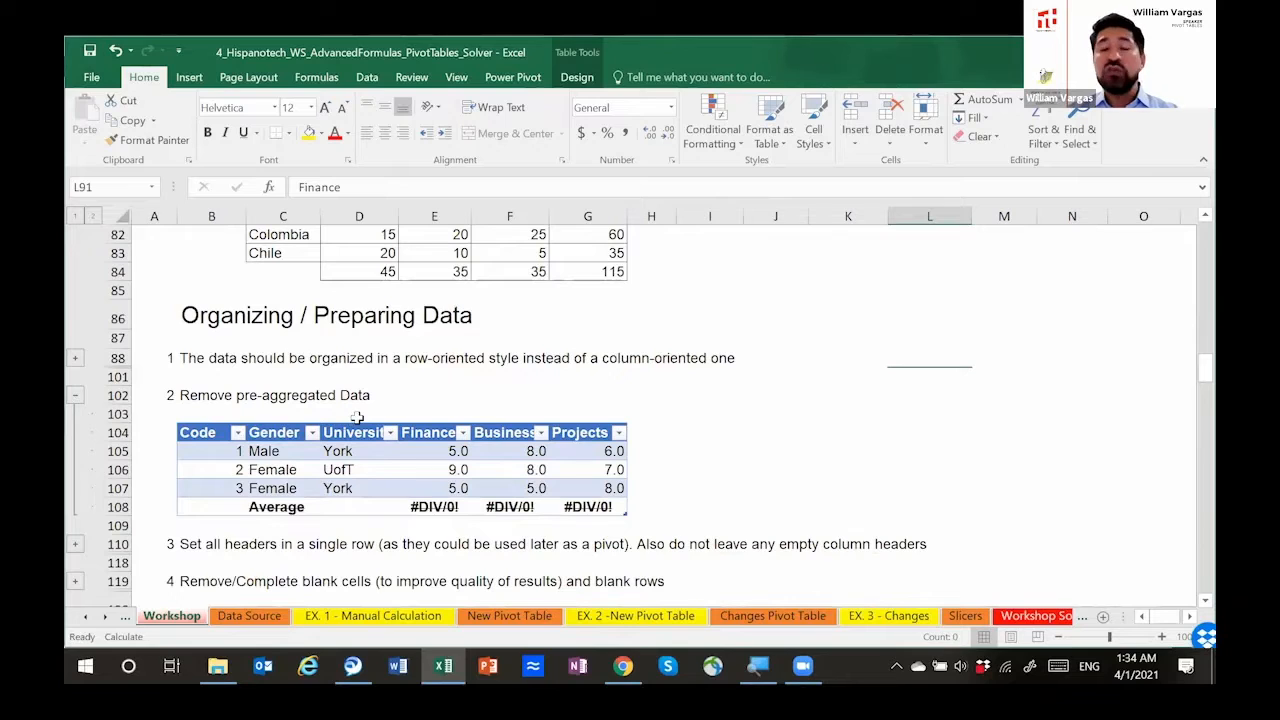
click(273, 504)
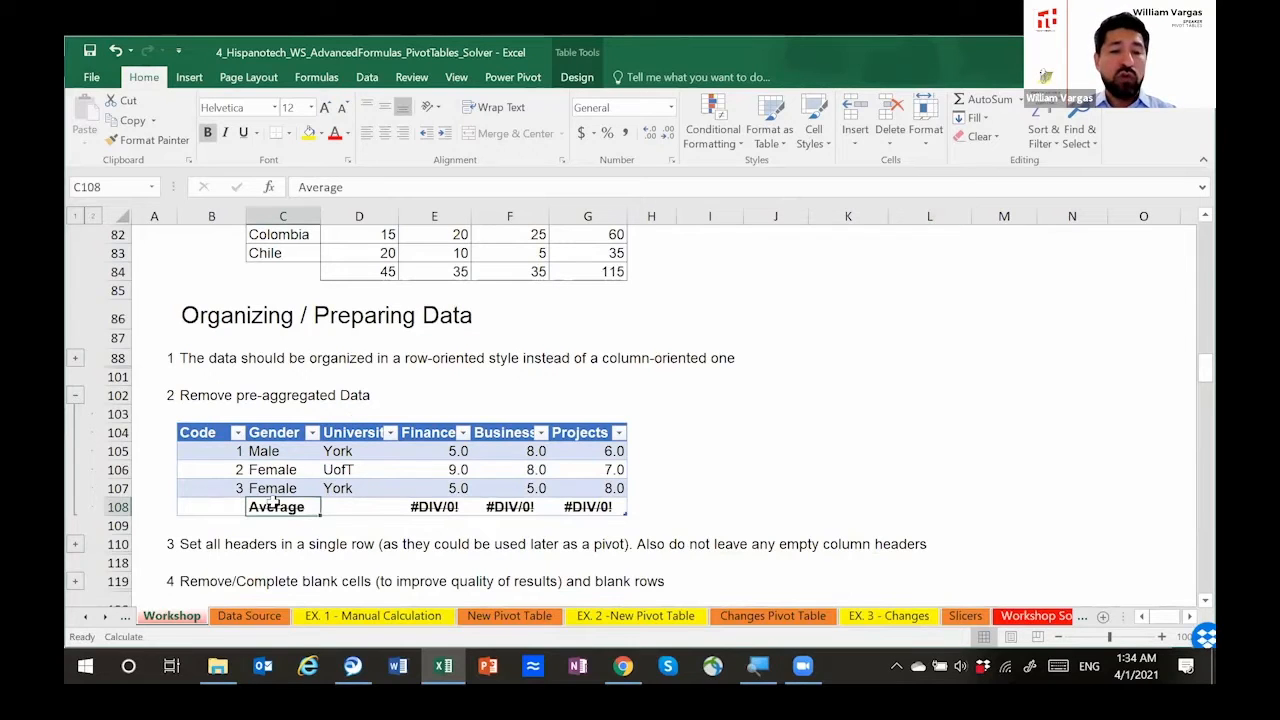
key(shift+Right)
key(shift+Right)
key(shift+Right)
key(shift+Right)
key(shift+Right)
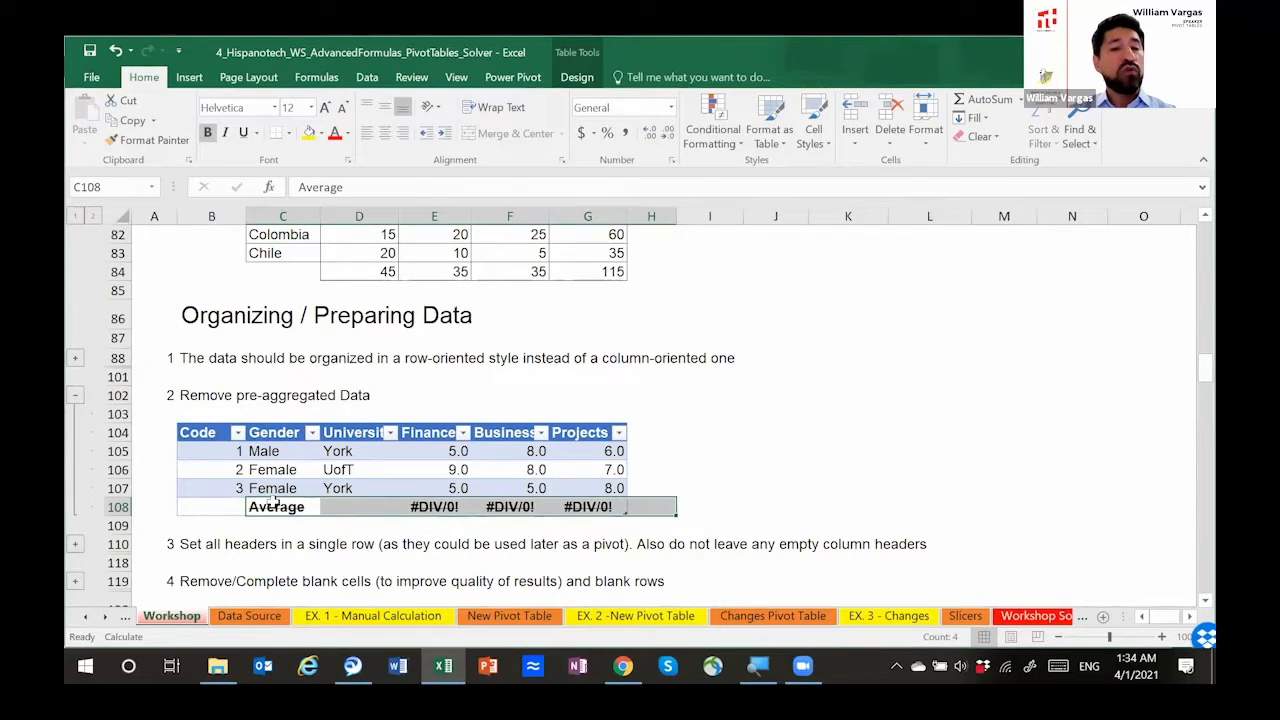
key(shift+Left)
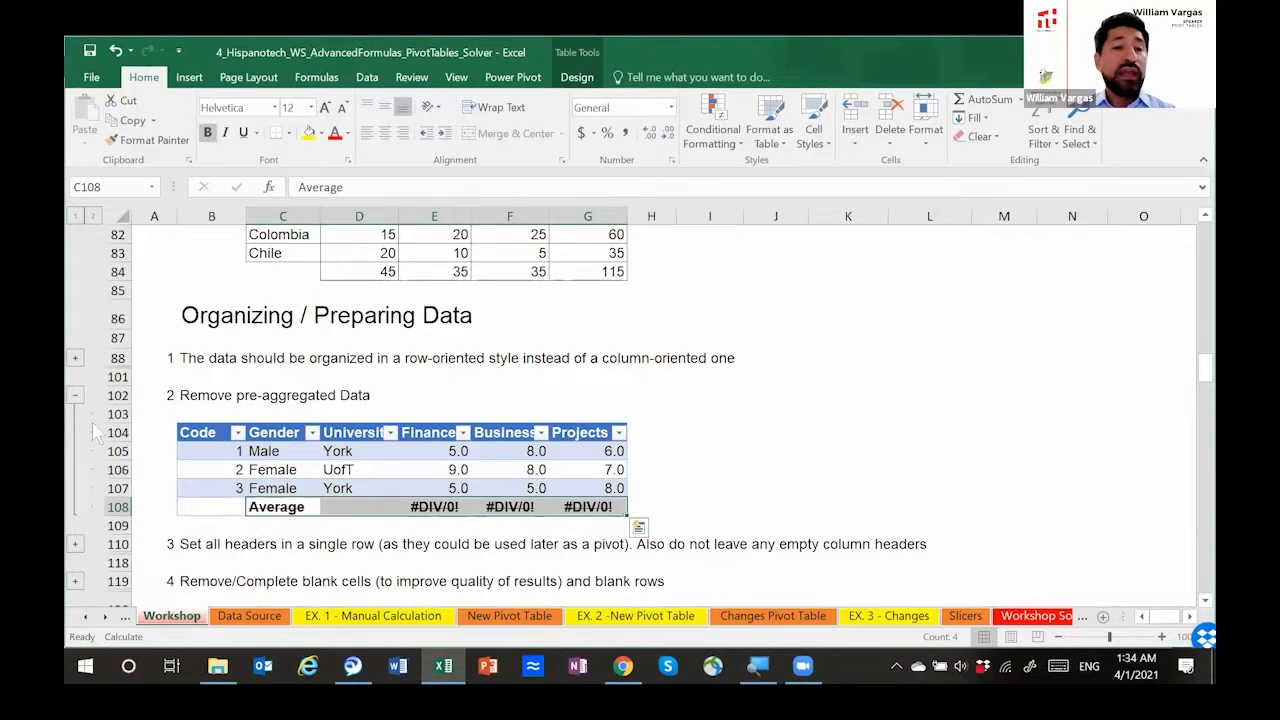
click(75, 396)
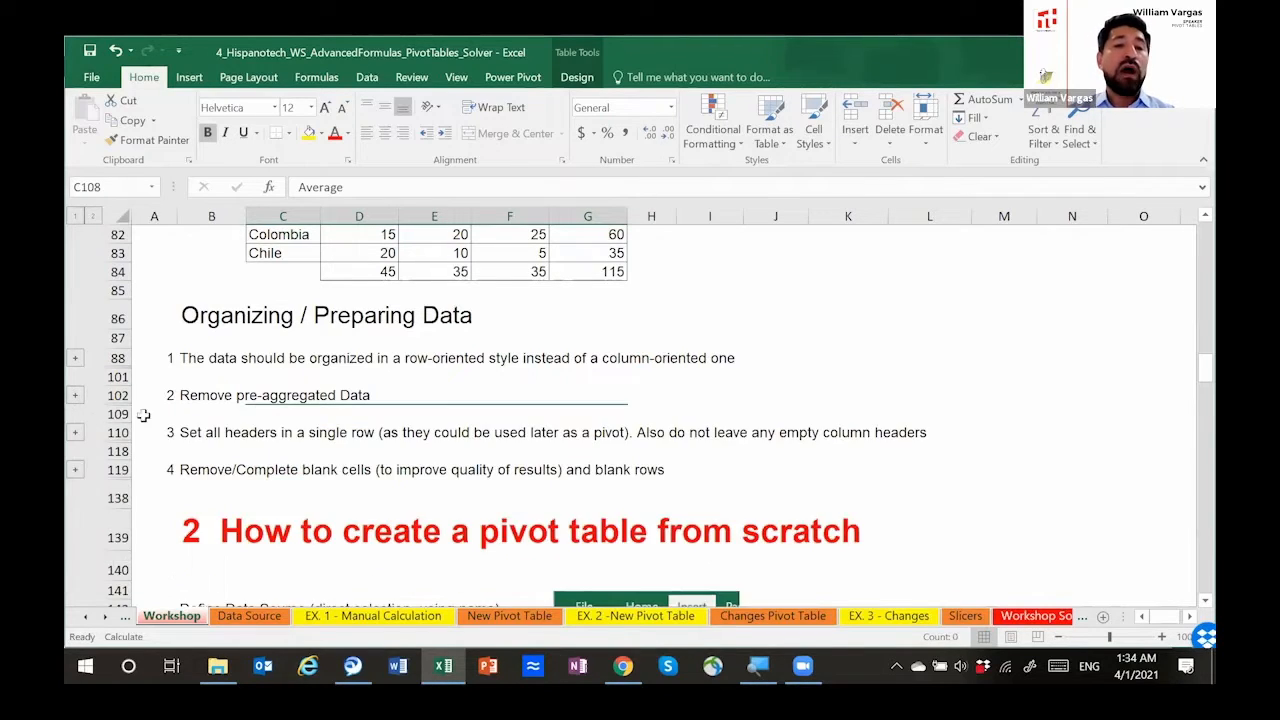
Step: Expand the single-row headers rule, compare the stray Toronto label and empty header with the City and Mark columns, and collapse it
click(75, 432)
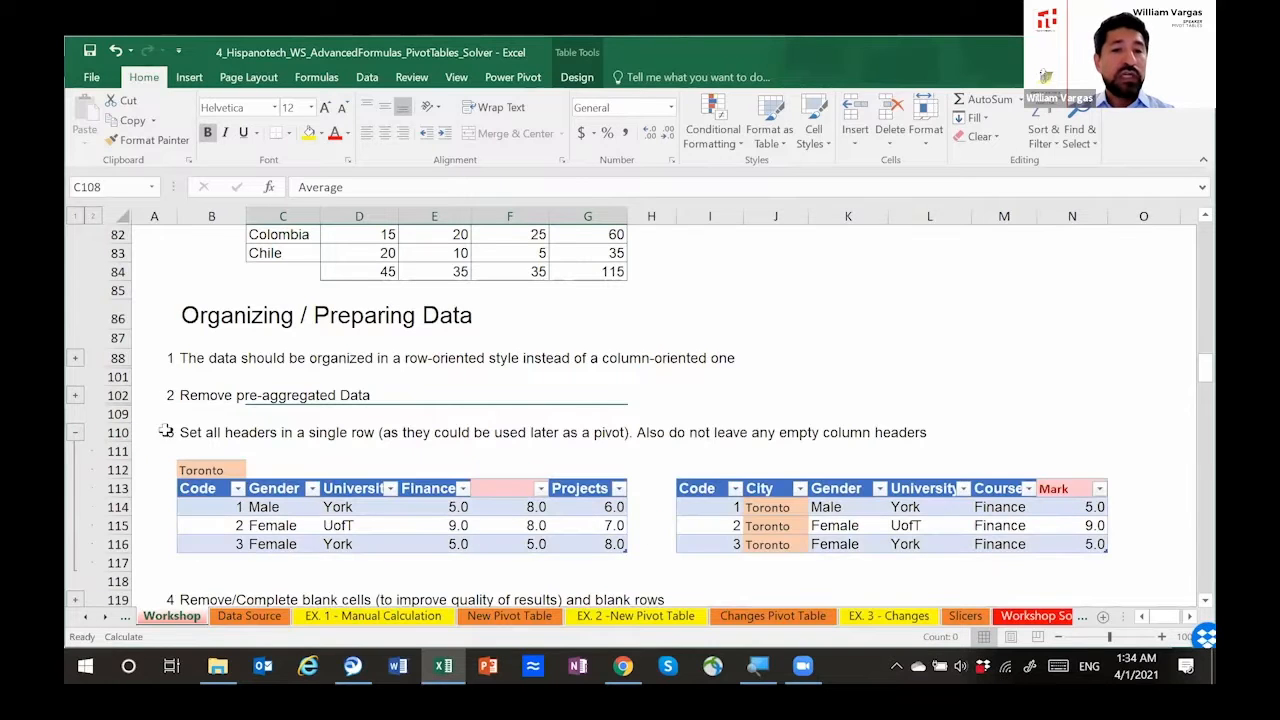
scroll(188, 445, down, 2)
scroll(250, 445, up, 2)
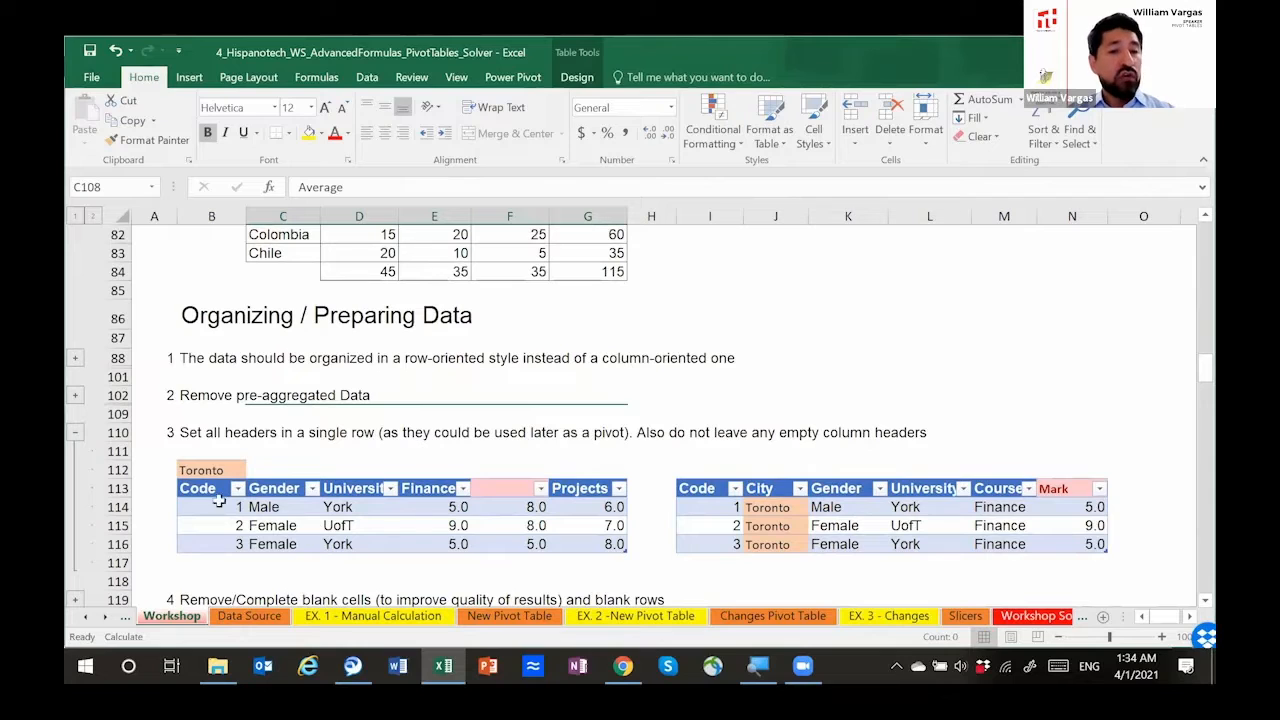
drag(198, 488, 470, 490)
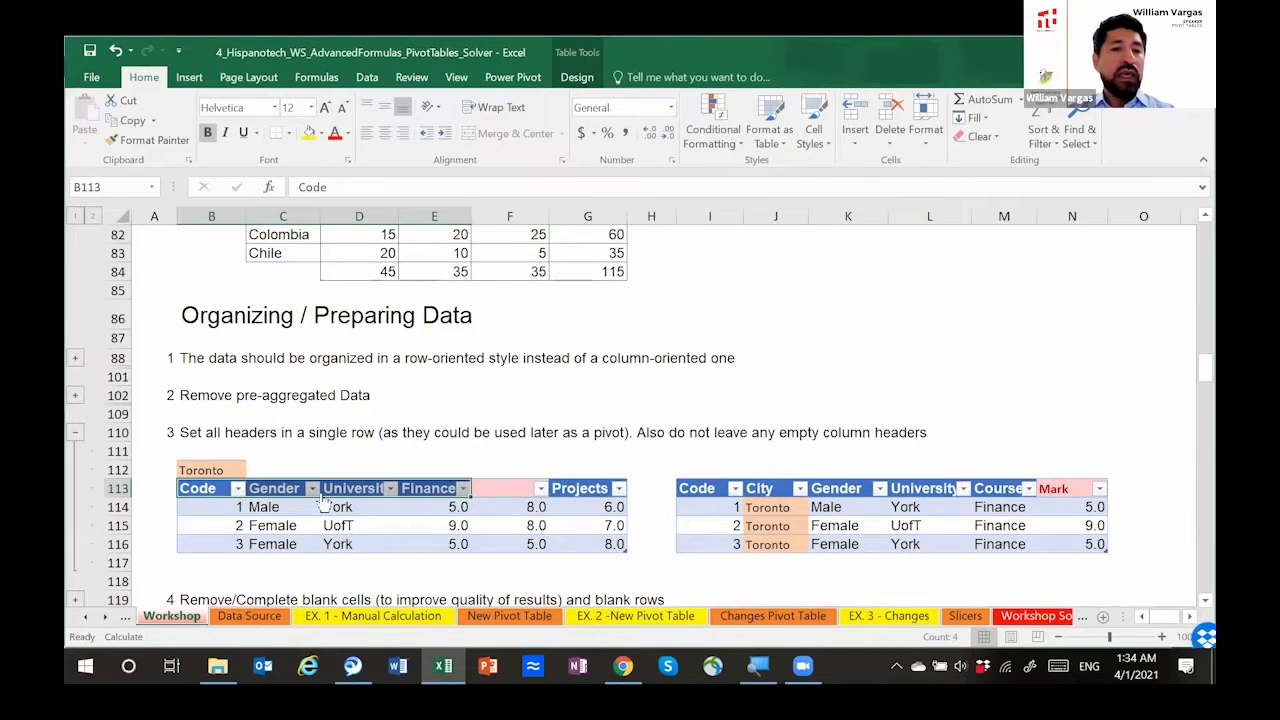
click(221, 470)
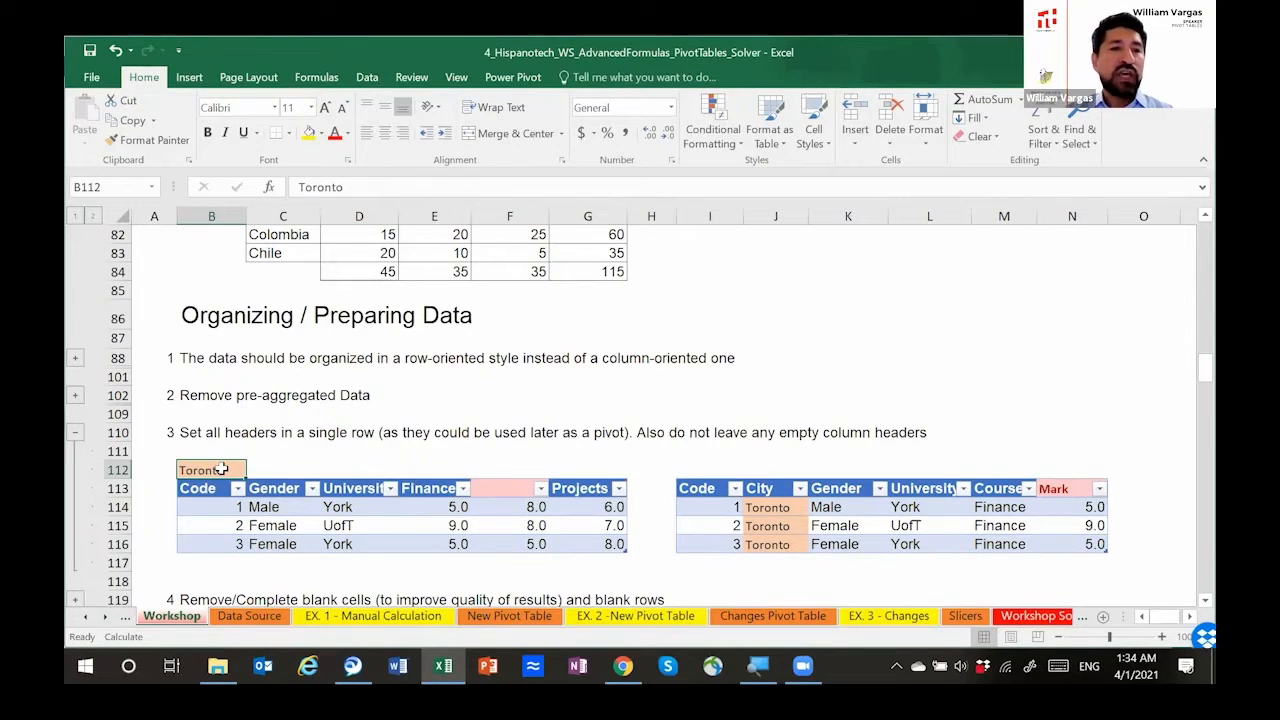
click(778, 507)
drag(780, 535, 780, 538)
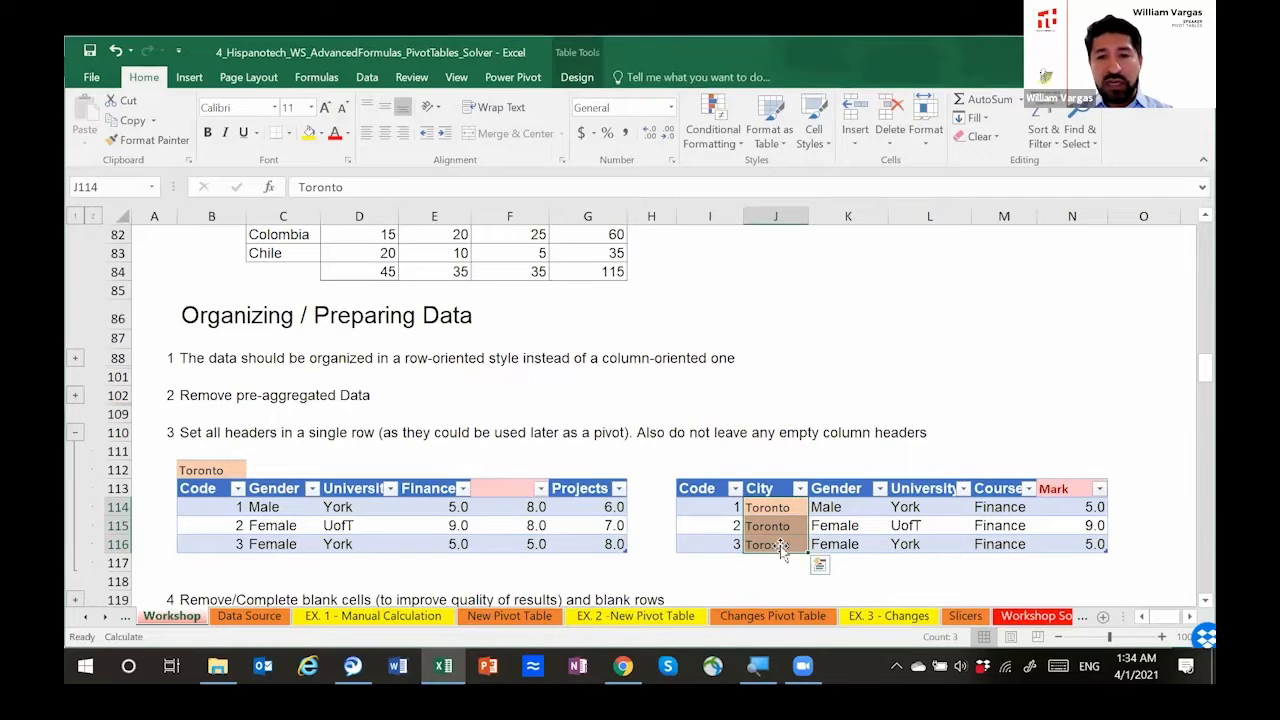
click(515, 488)
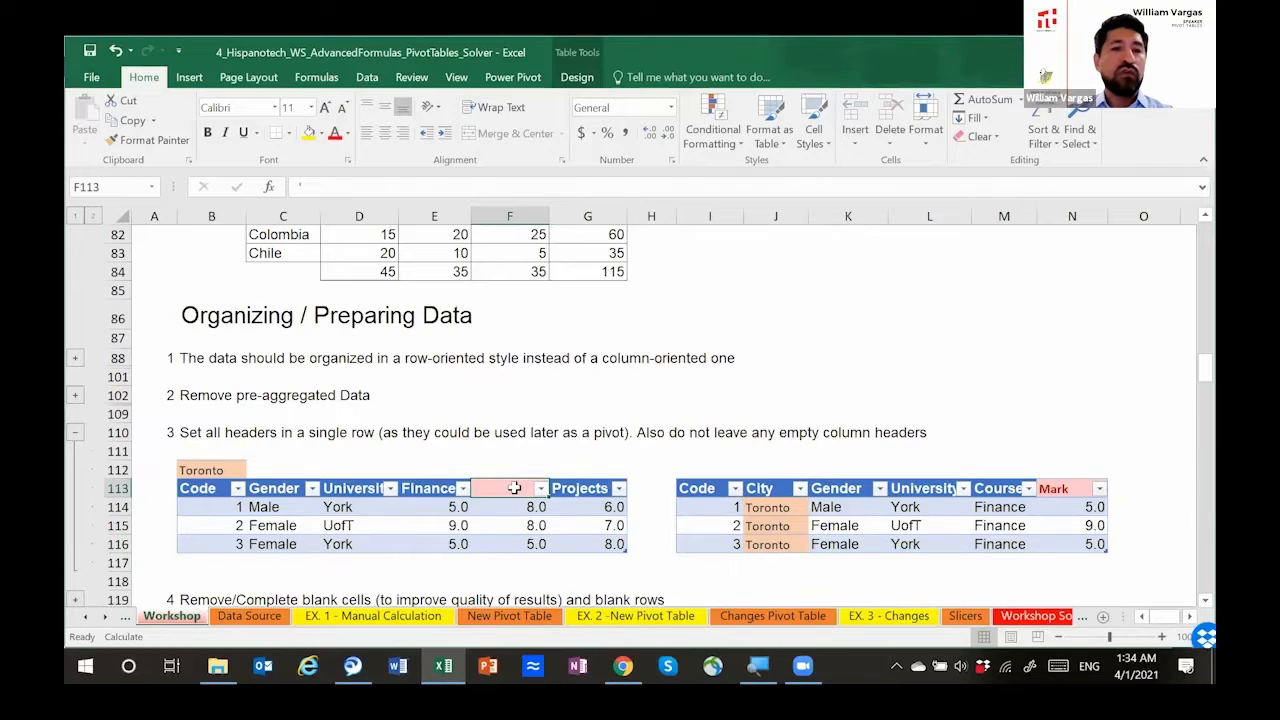
click(1062, 486)
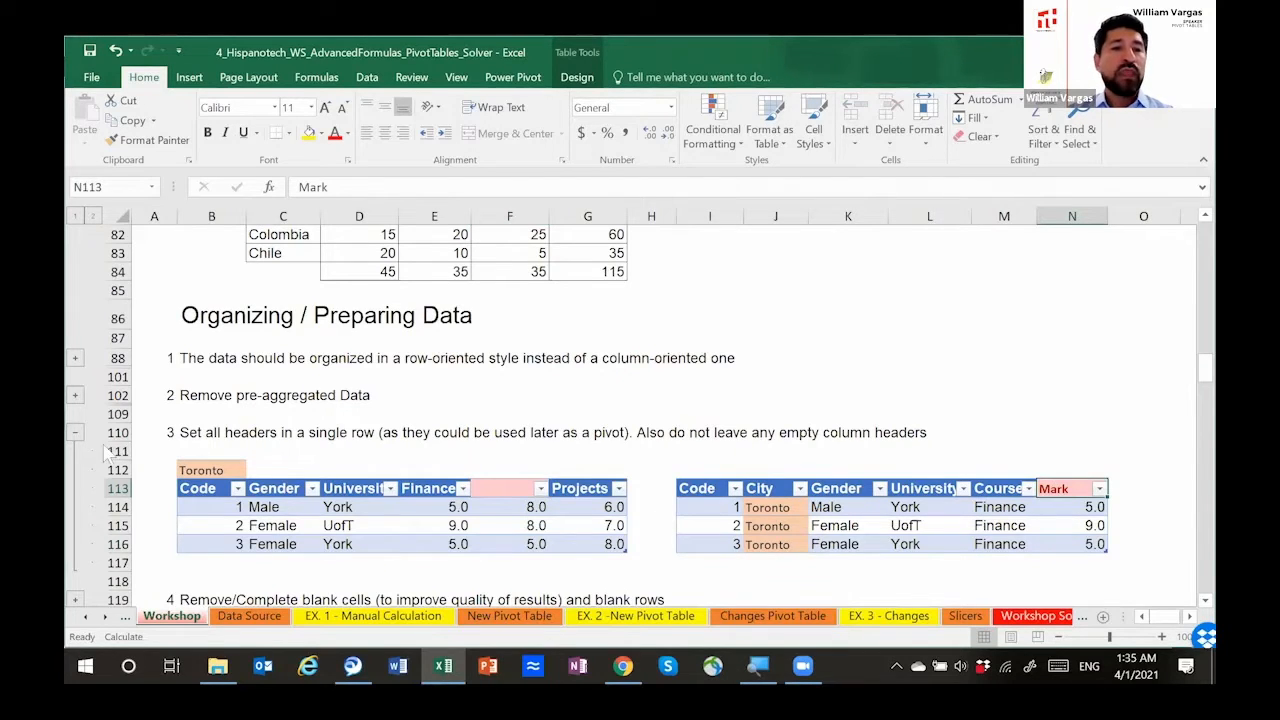
click(74, 432)
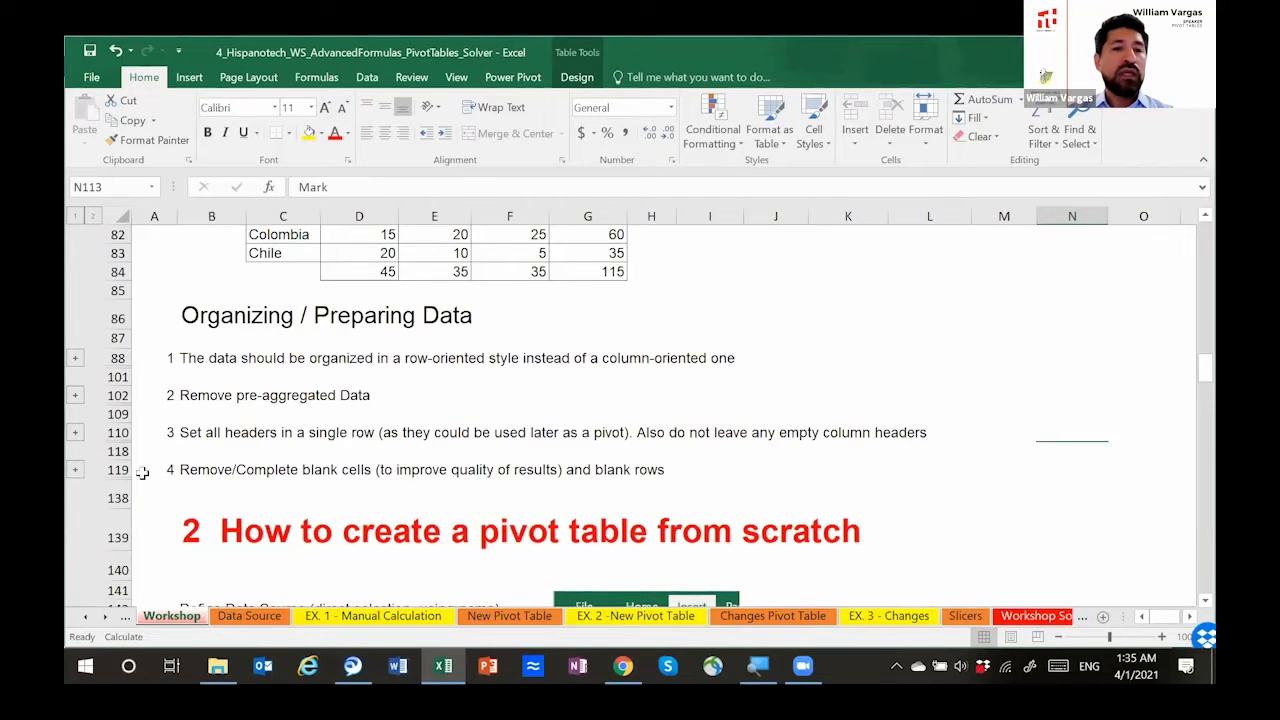
Step: Expand the blank cells rule and examine the empty rows 129 to 130 and the blank City cells in its table
click(75, 469)
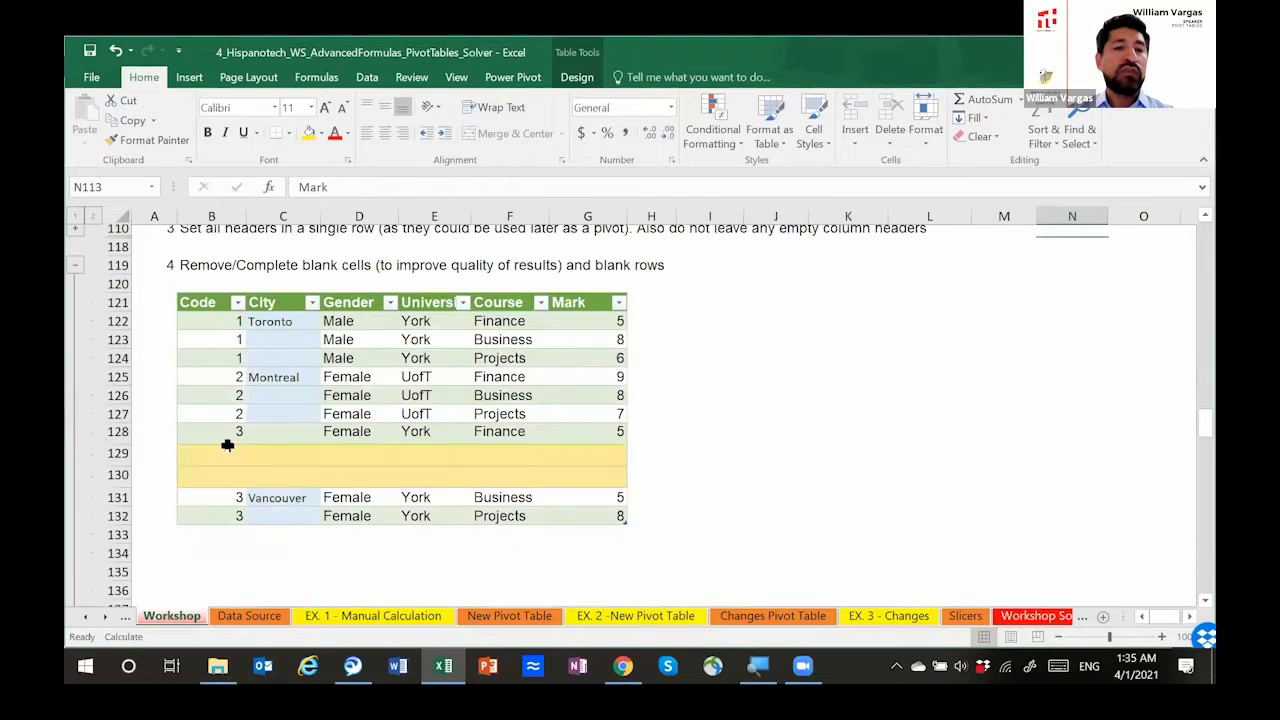
scroll(271, 457, up, 1)
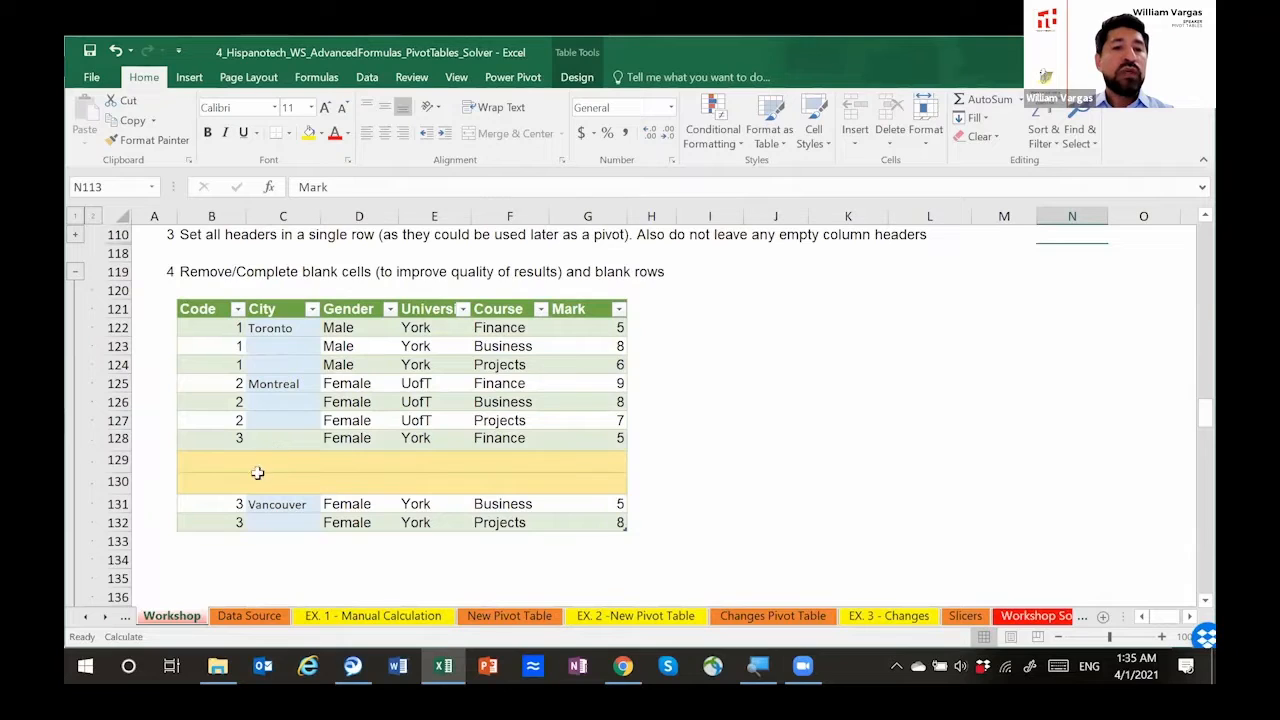
drag(218, 463, 578, 480)
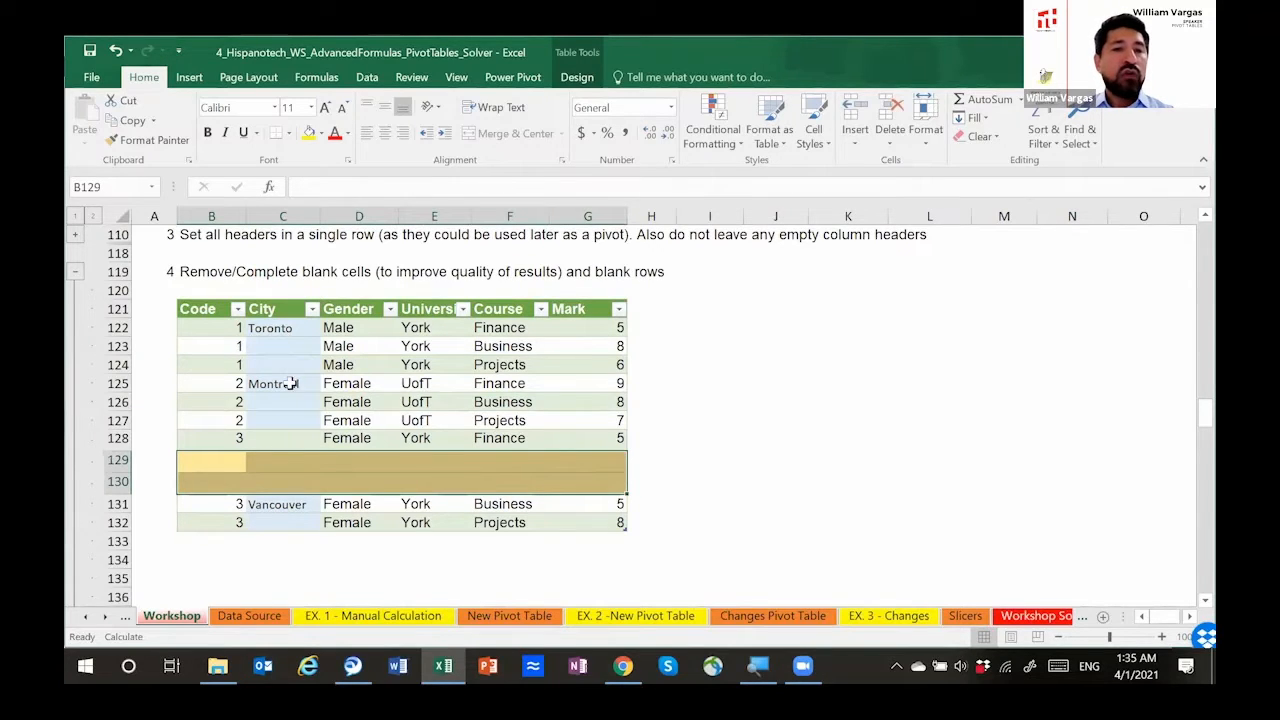
click(291, 345)
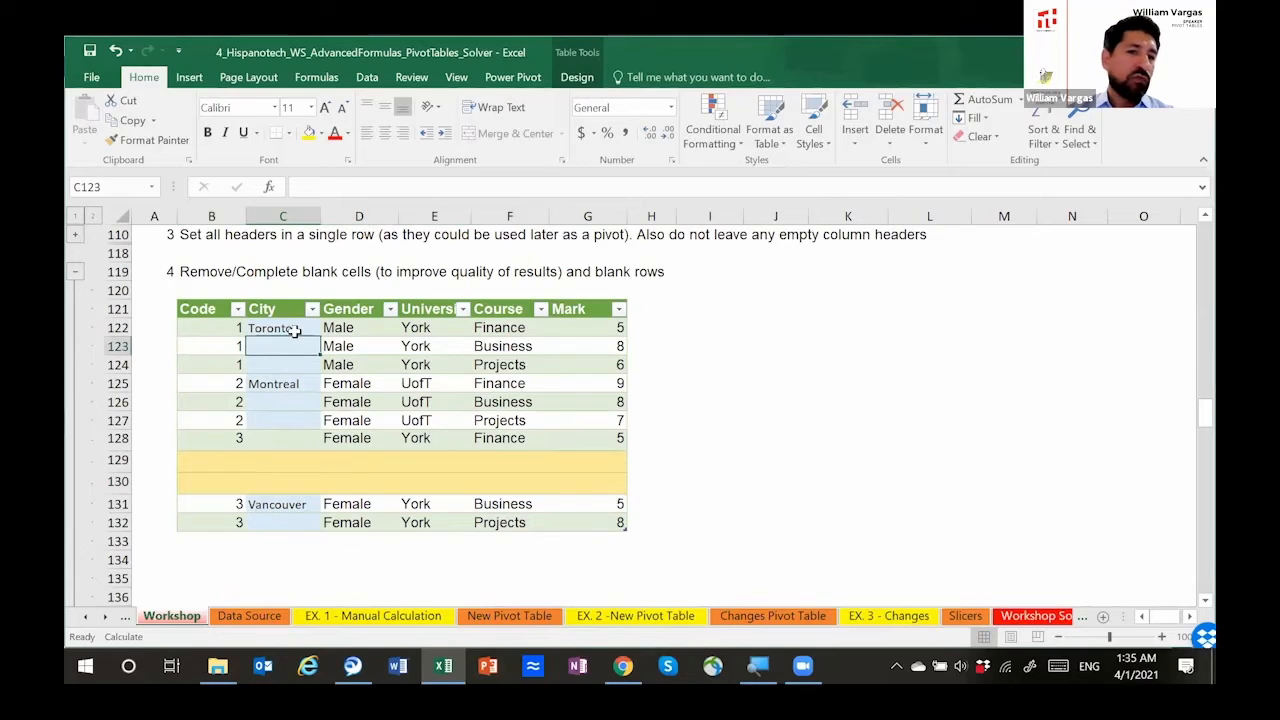
drag(294, 329, 343, 366)
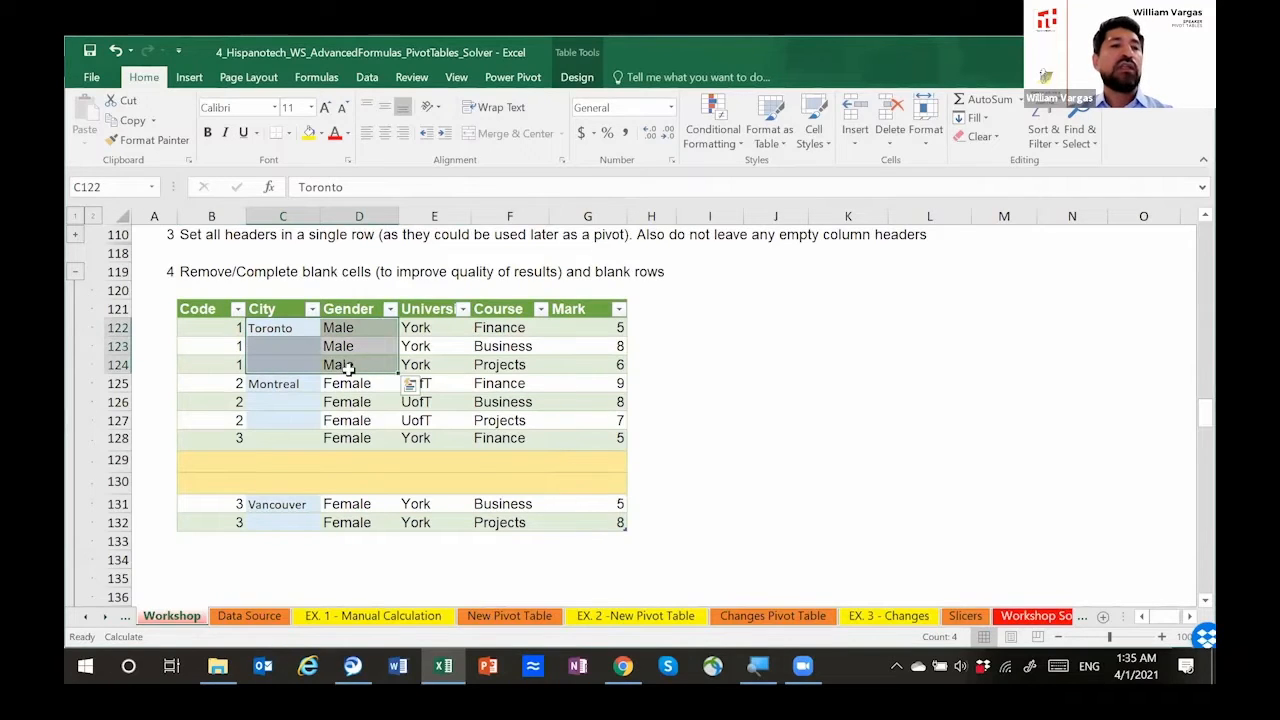
Step: Fill Toronto, Montreal and Vancouver down into C123:C124, C126:C127 and C132 of the City column, and collapse the example
click(291, 329)
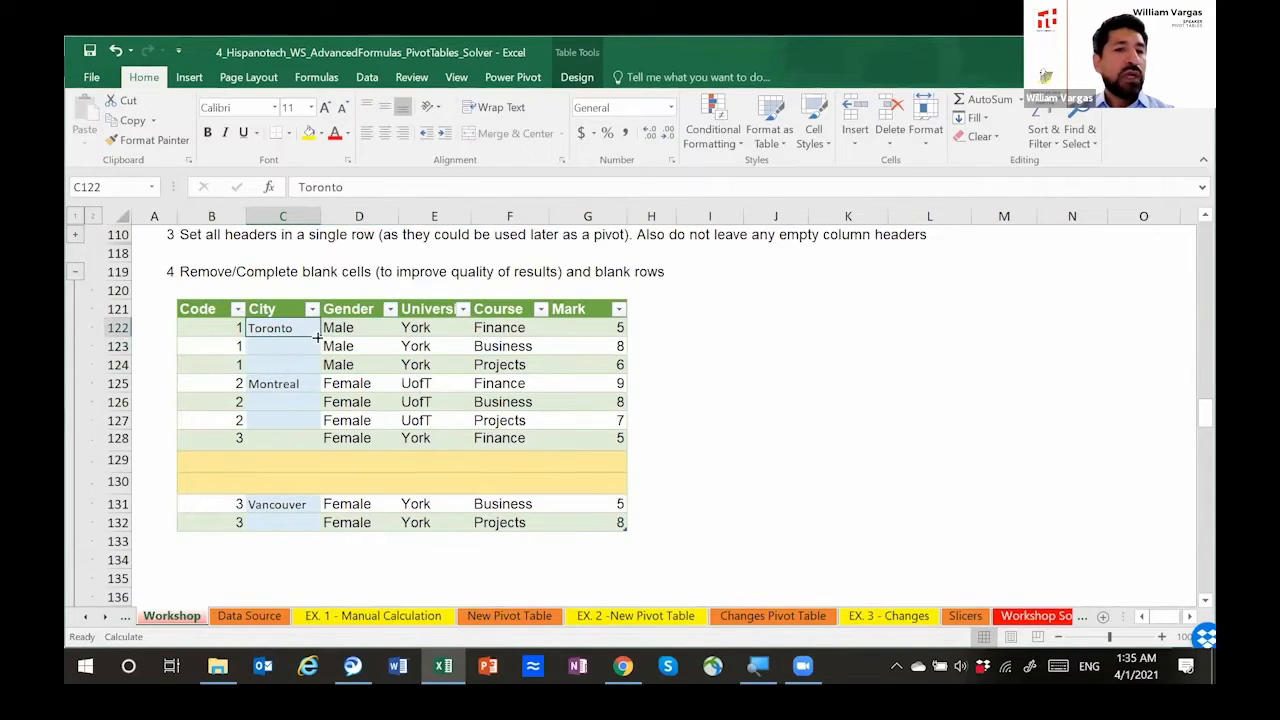
drag(320, 337, 319, 428)
click(298, 383)
click(300, 504)
drag(320, 523, 320, 524)
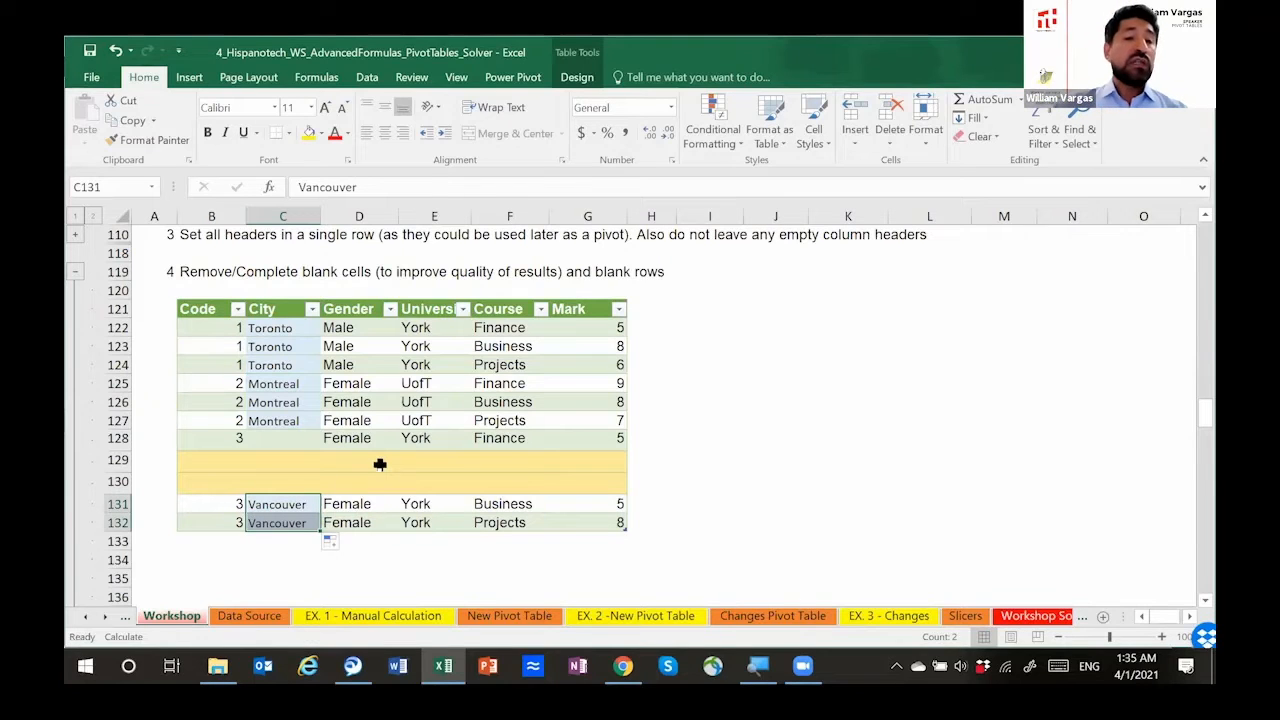
click(75, 271)
Step: Go back over the Organizing / Preparing Data rules and open the EX. 1 - Manual Calculation sheet
scroll(200, 370, up, 2)
scroll(190, 372, up, 5)
scroll(237, 434, down, 2)
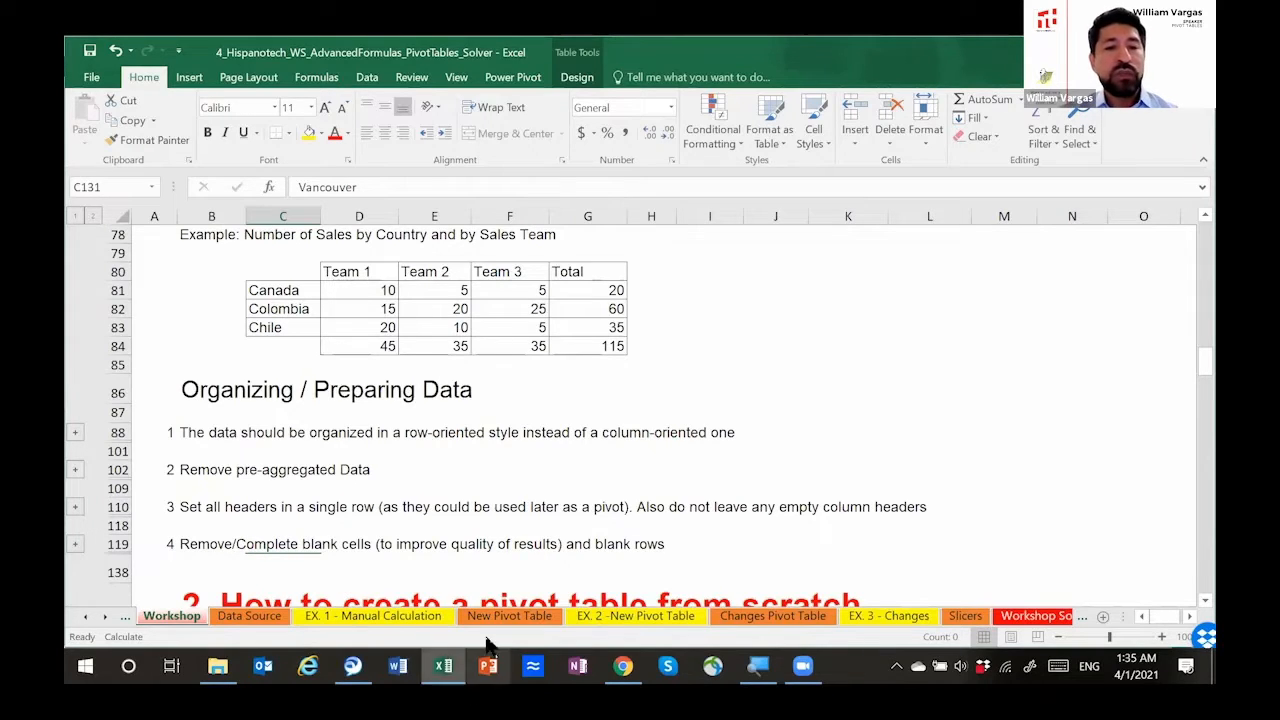
click(378, 616)
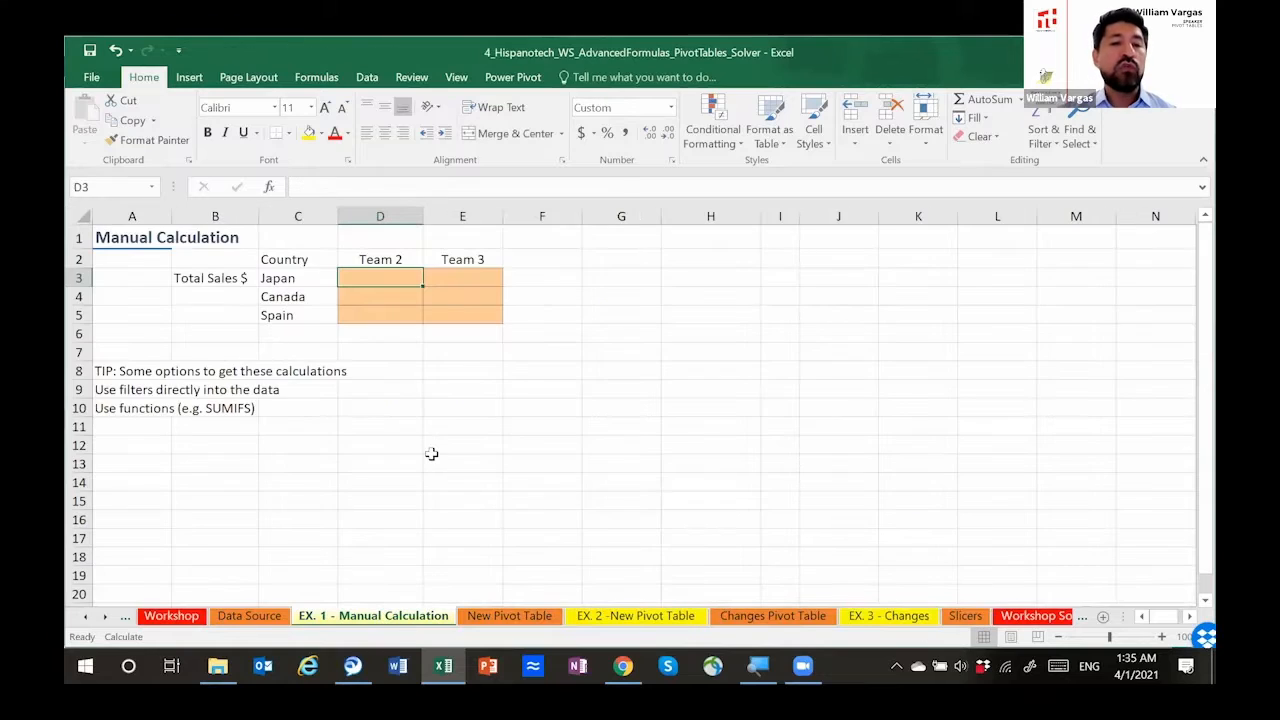
Step: Open the Data Source sheet and select its header row from Date to Country together with the first record
click(265, 622)
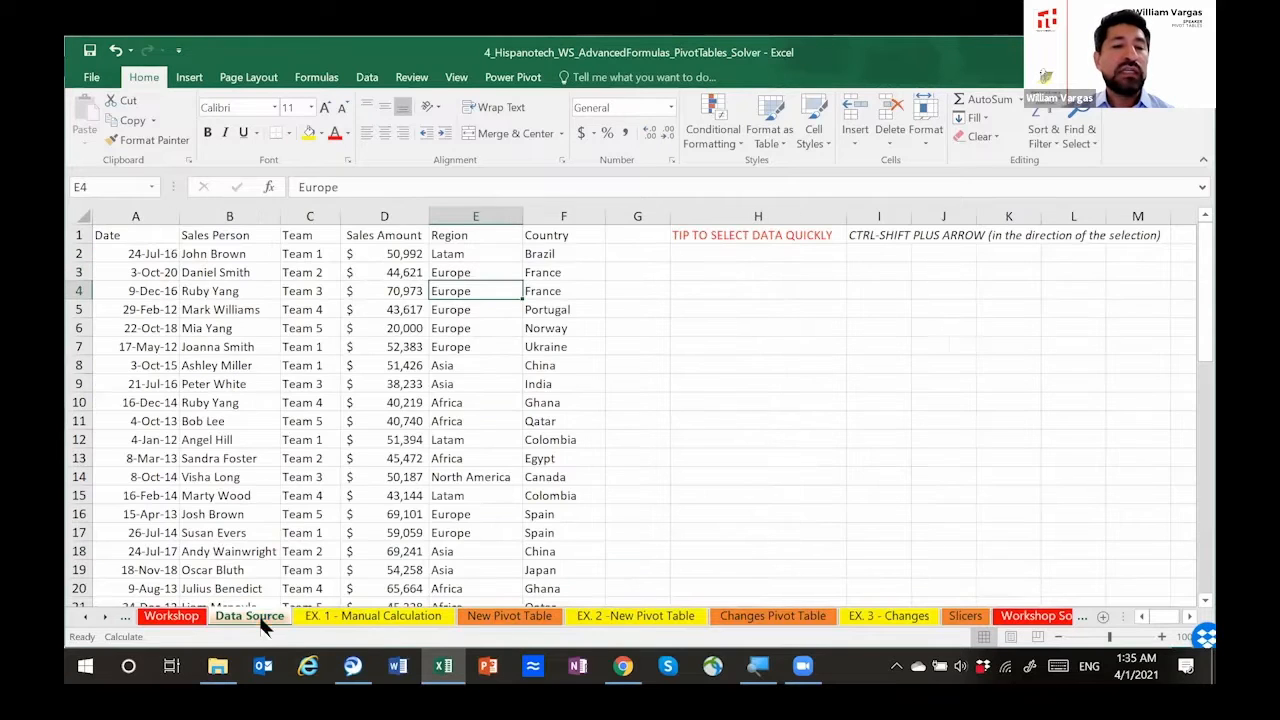
click(245, 347)
click(140, 237)
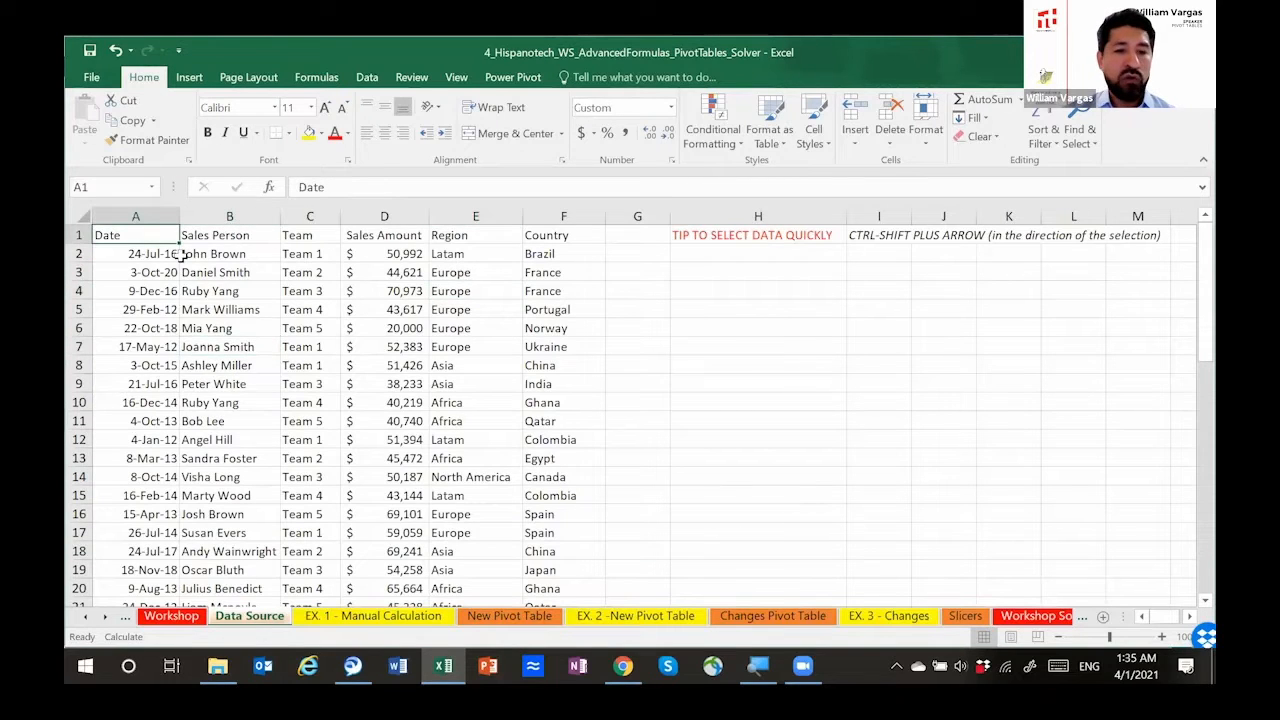
key(ctrl+shift+Right)
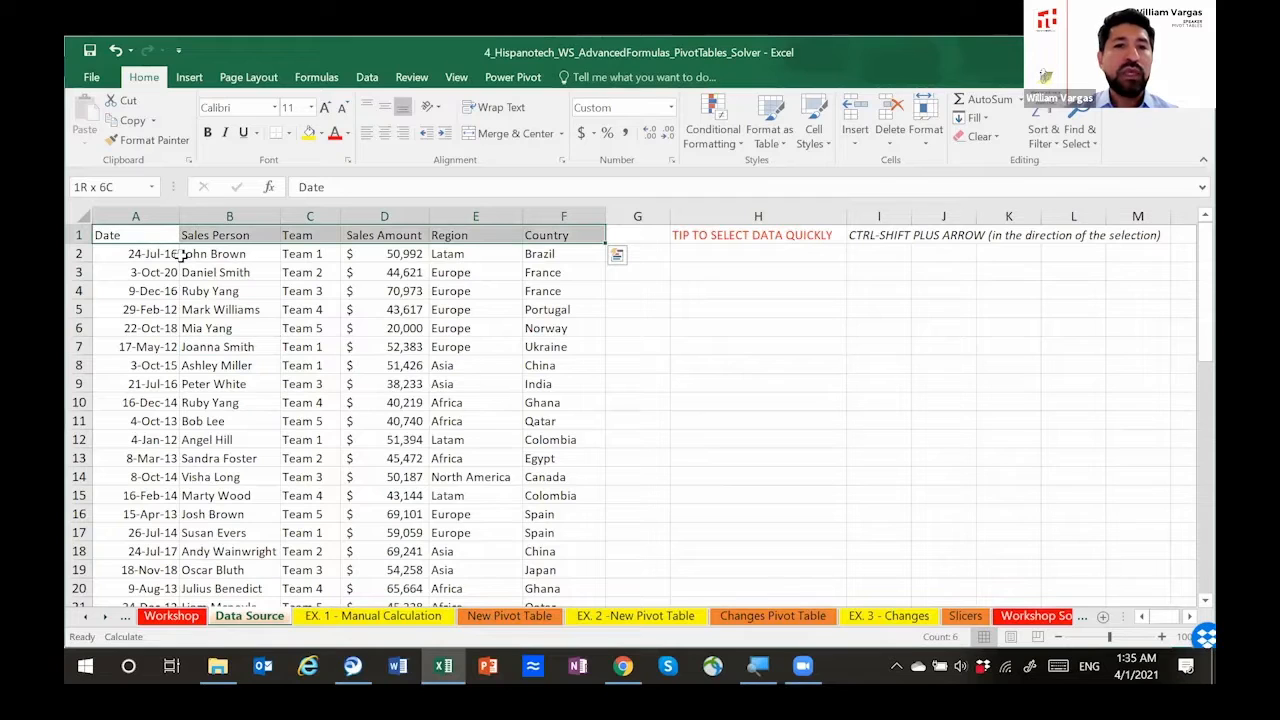
key(shift+Down)
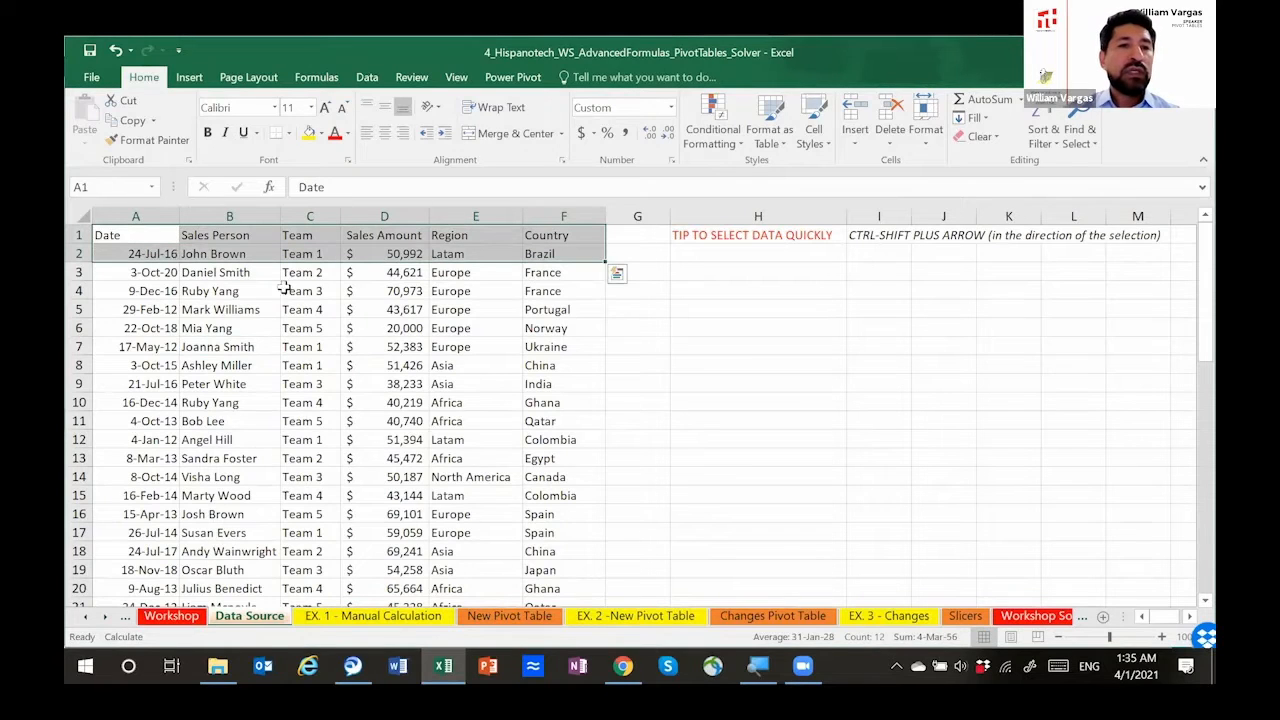
Step: Go through the Data Source column headers from Date to Country one by one and look over the sales records
click(161, 231)
key(Right)
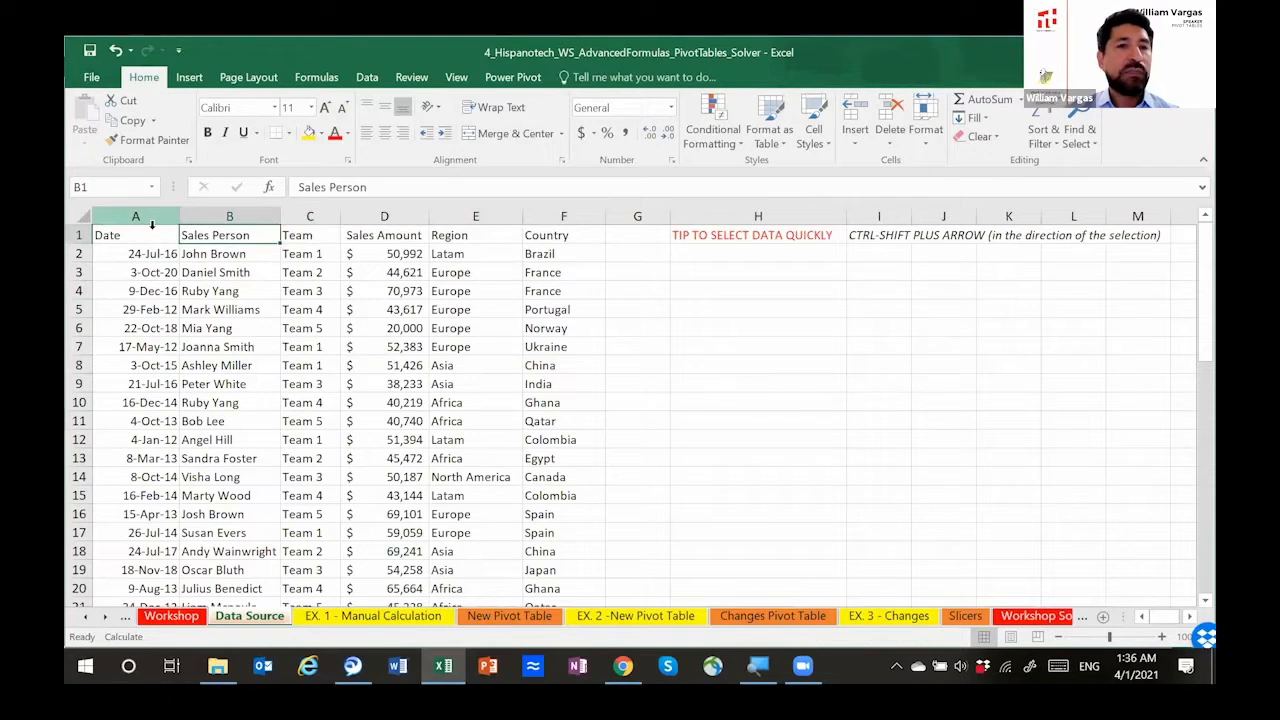
key(Right)
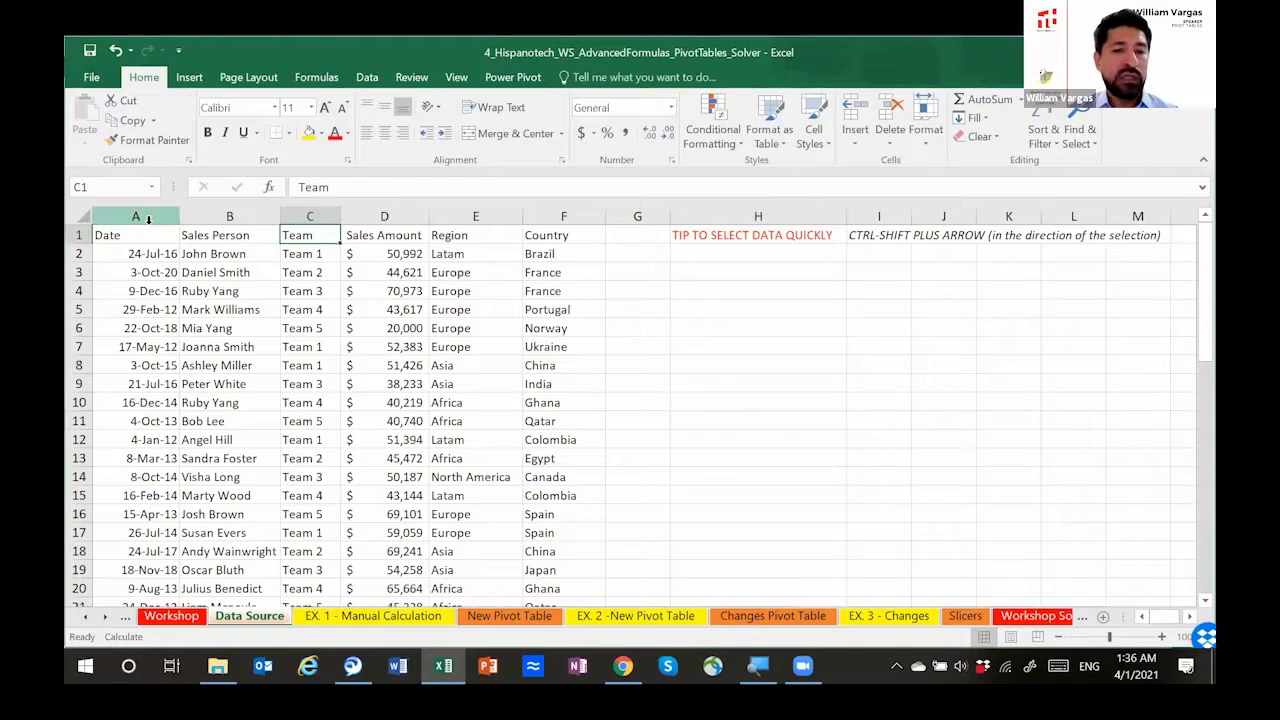
key(Right)
key(Down)
key(Up)
key(Right)
key(Right)
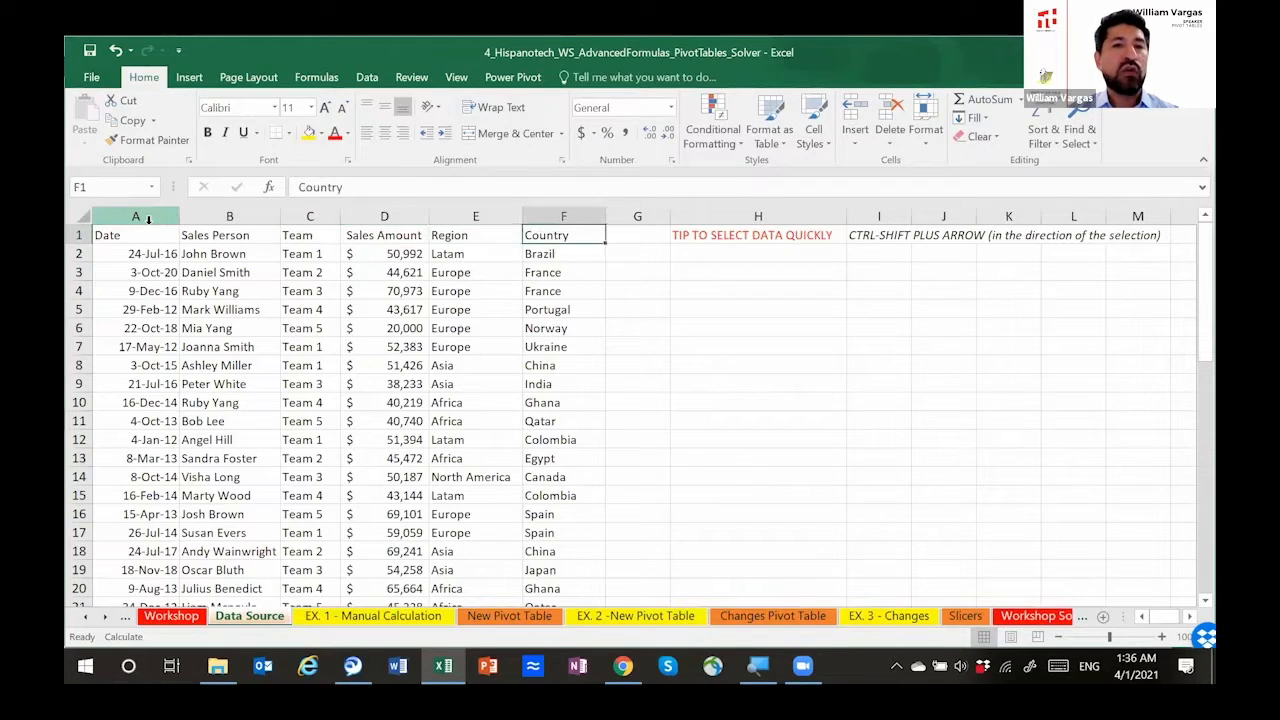
key(Left)
key(Left)
scroll(143, 320, down, 15)
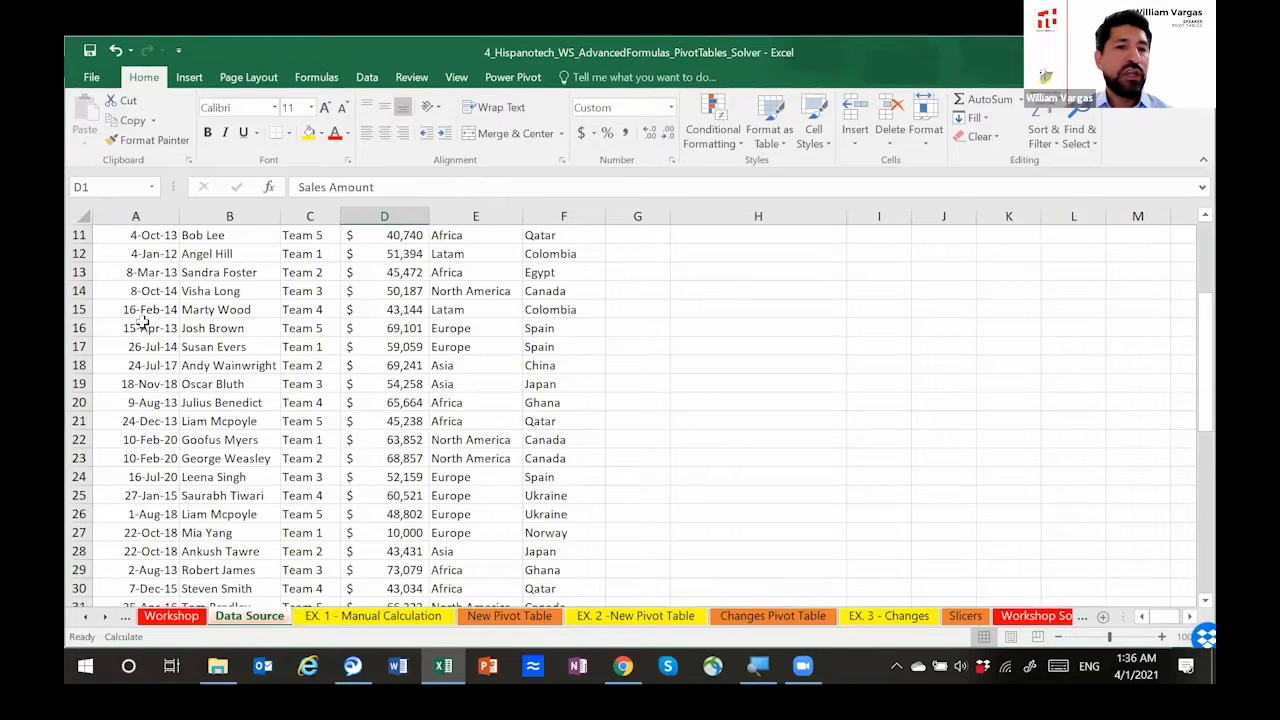
scroll(143, 320, up, 15)
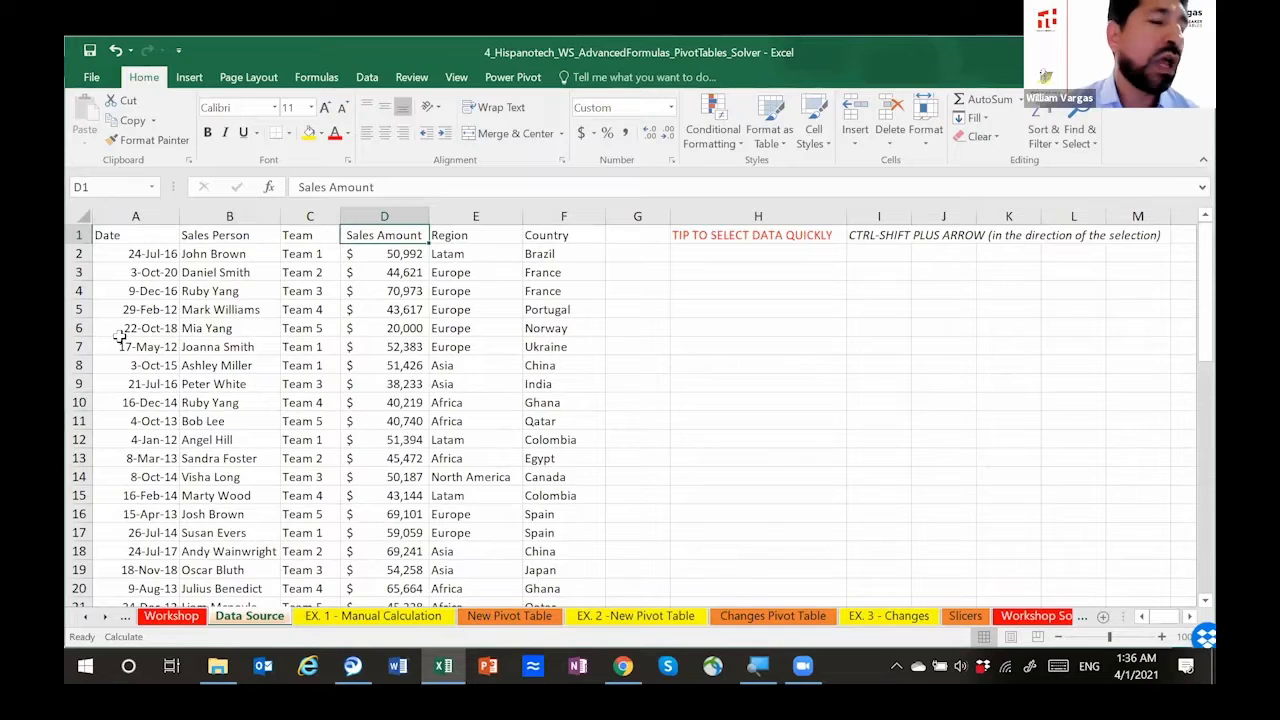
Step: Examine the EX. 1 - Manual Calculation sheet: the Total Sales $ label, the three countries, Team 2 and Team 3, and the tips
click(357, 617)
click(383, 299)
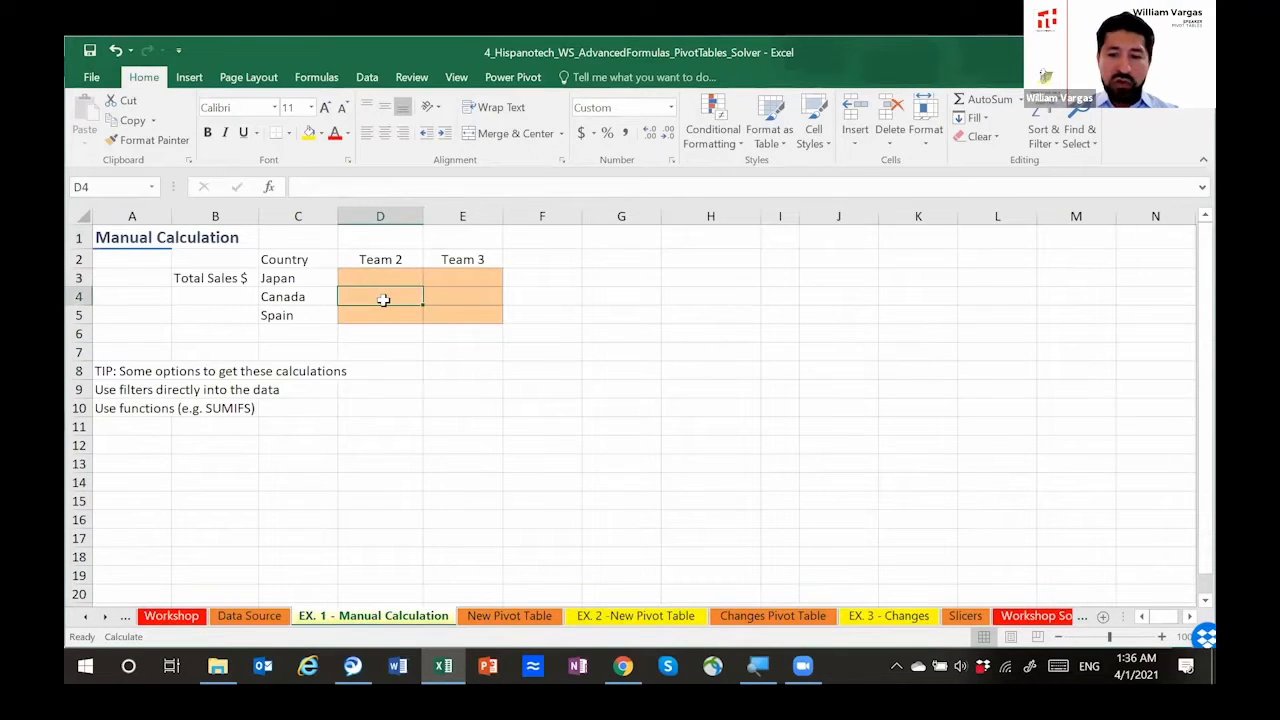
key(Up)
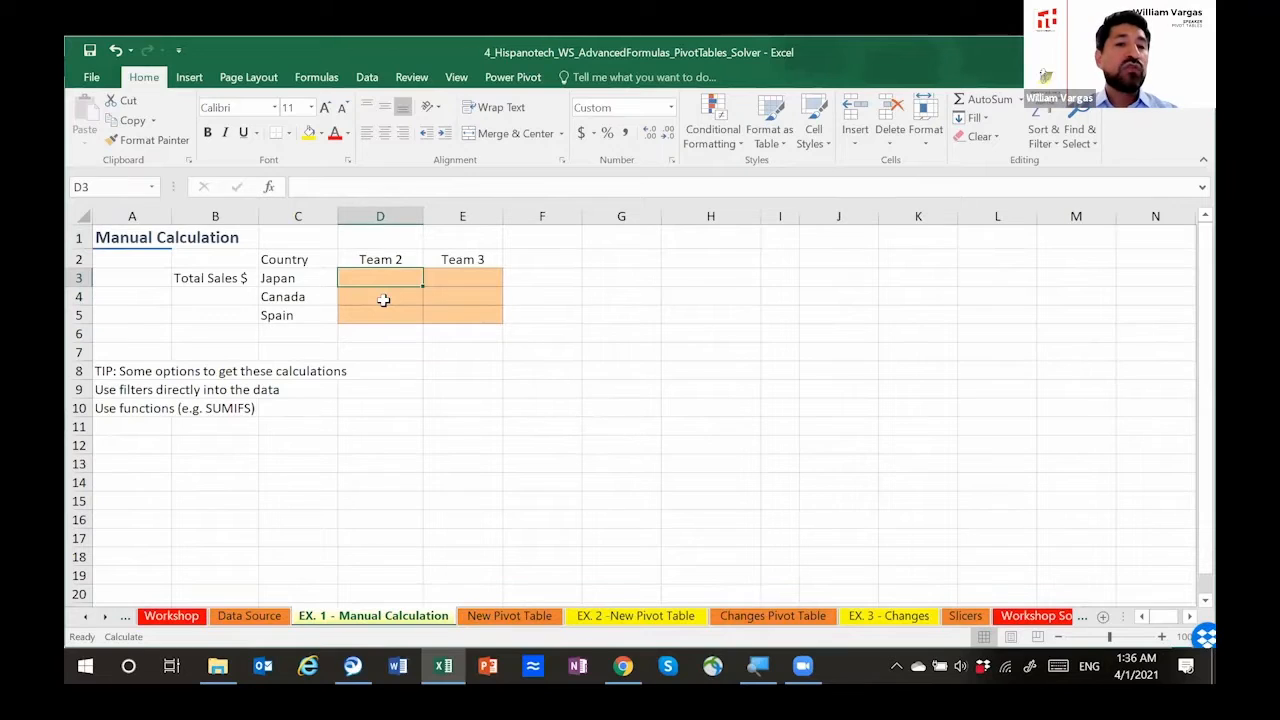
key(Left)
key(Right)
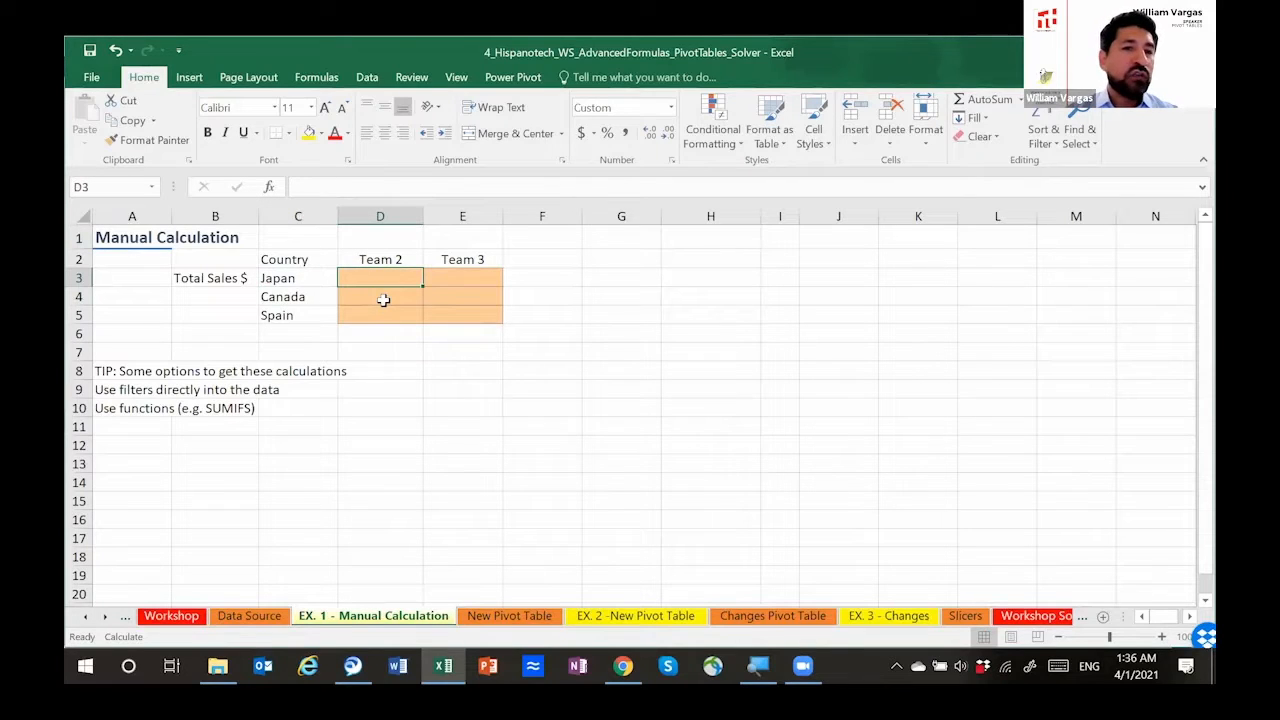
click(203, 279)
click(288, 283)
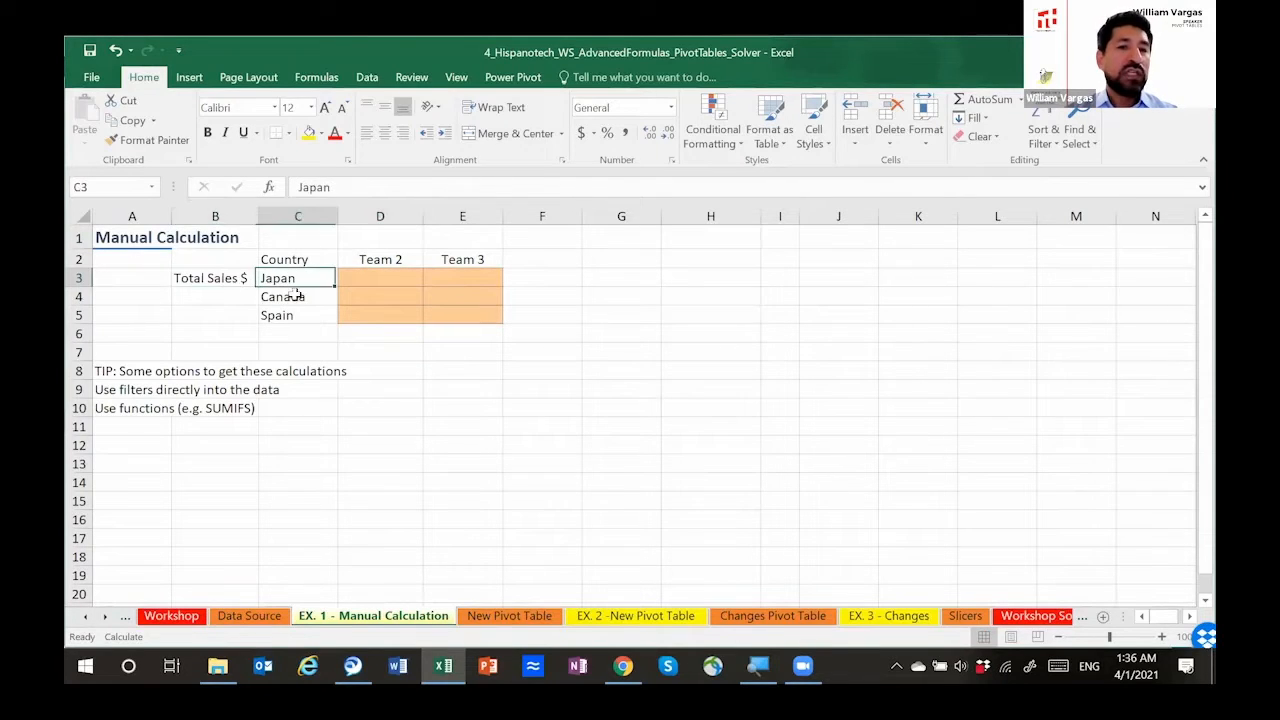
drag(295, 294, 287, 313)
click(380, 260)
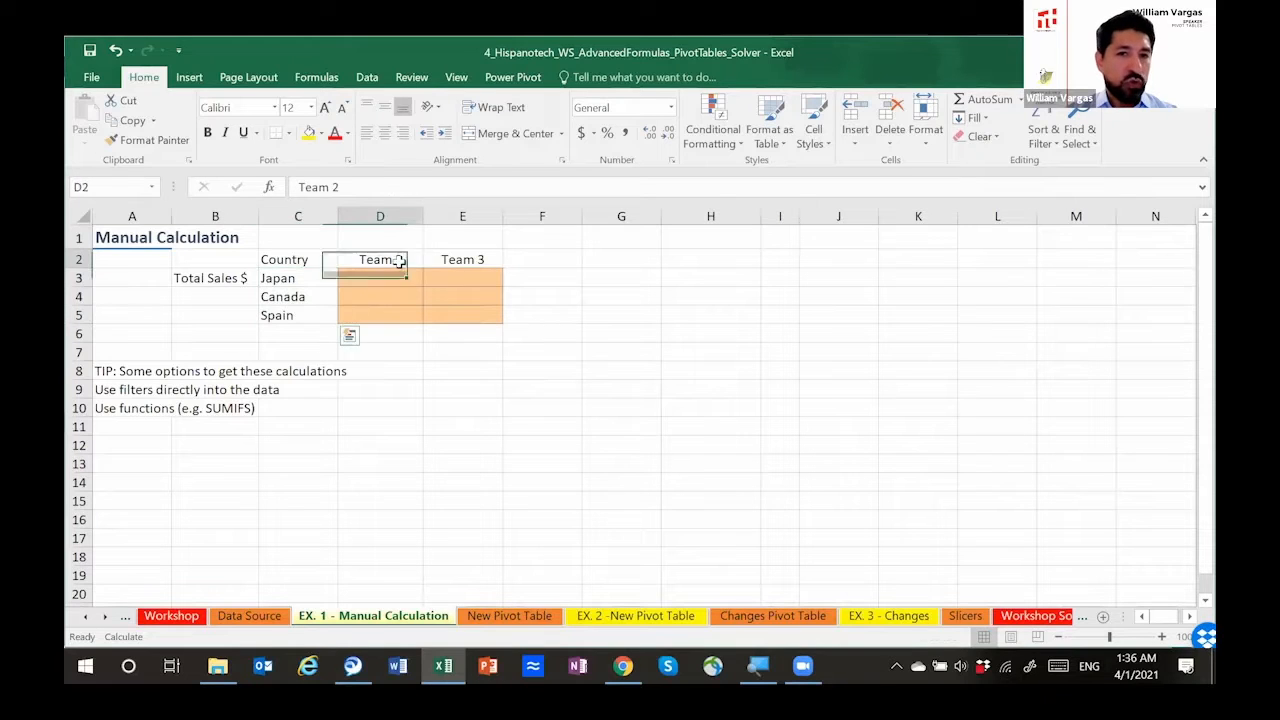
drag(380, 260, 423, 258)
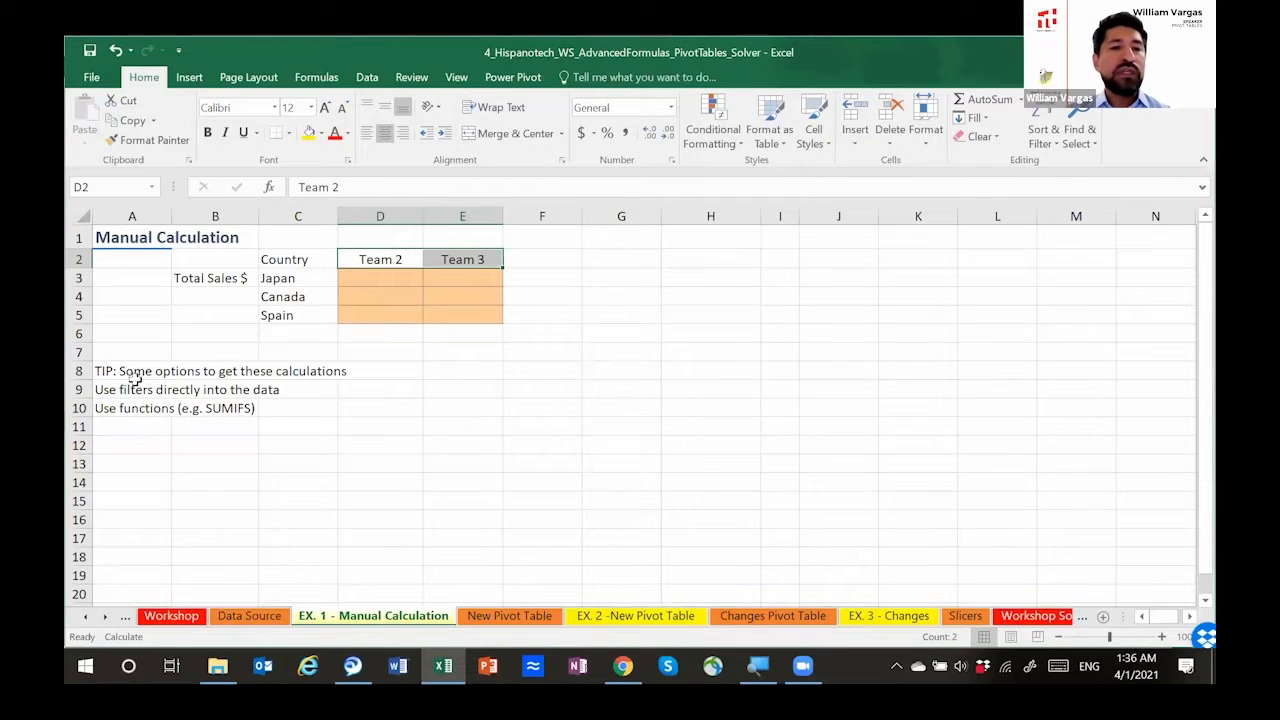
drag(143, 390, 150, 408)
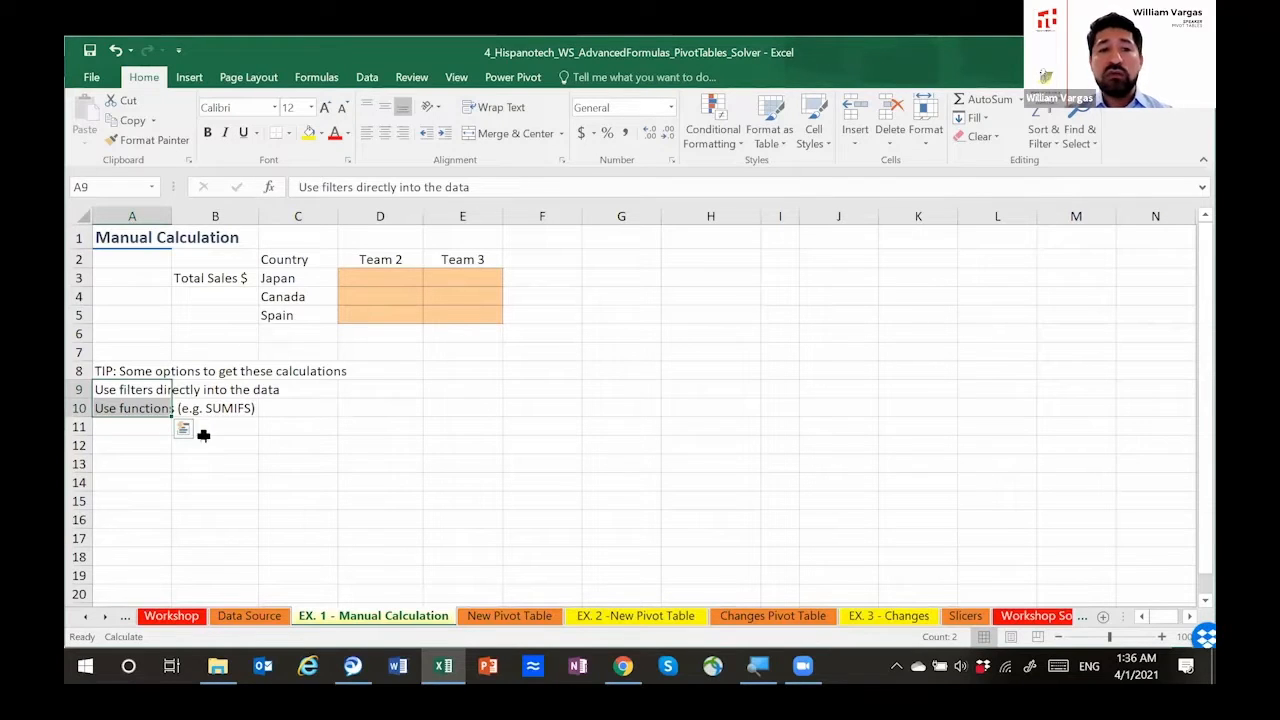
click(406, 279)
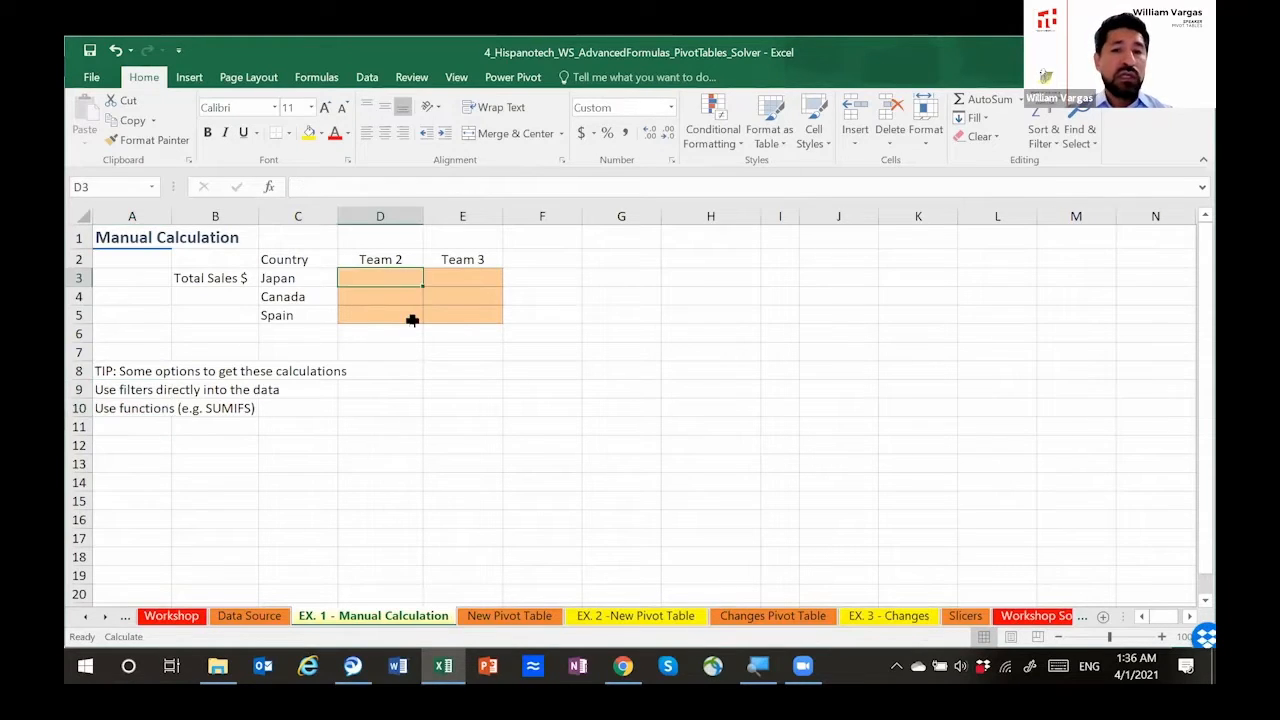
text(1)
key(BackSpace)
text(123212)
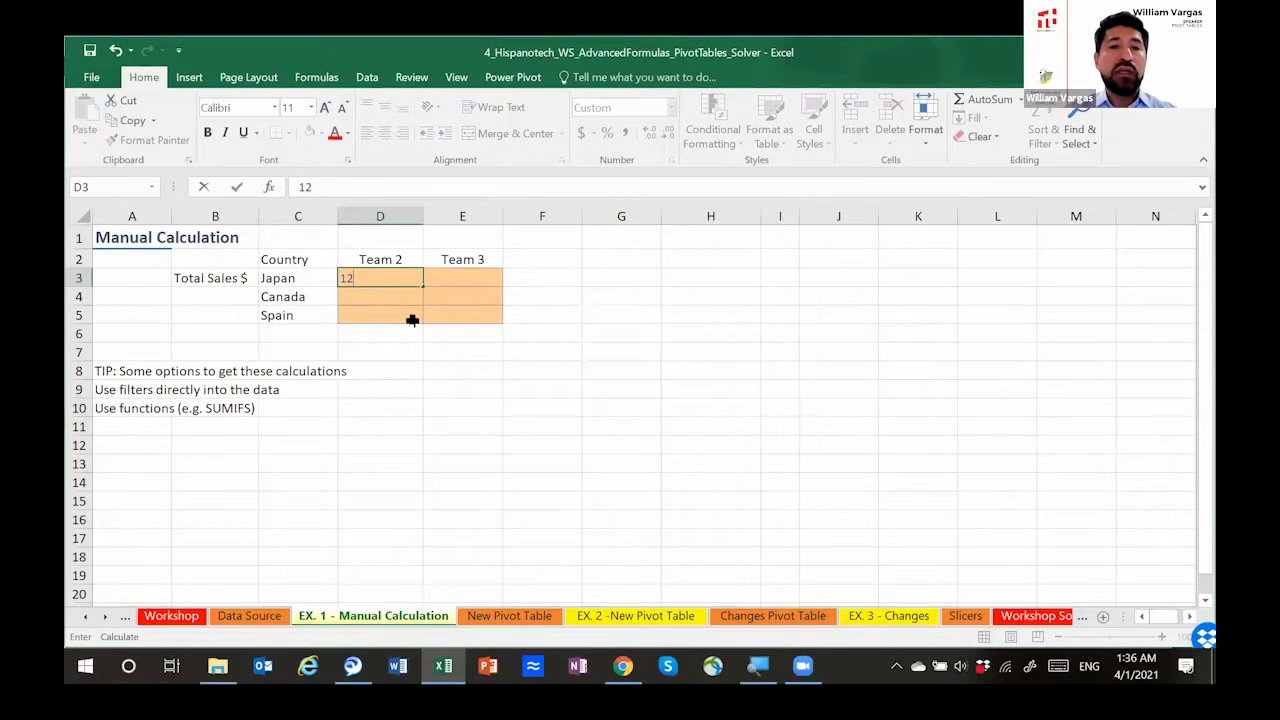
key(BackSpace)
key(BackSpace)
key(BackSpace)
key(BackSpace)
key(BackSpace)
key(BackSpace)
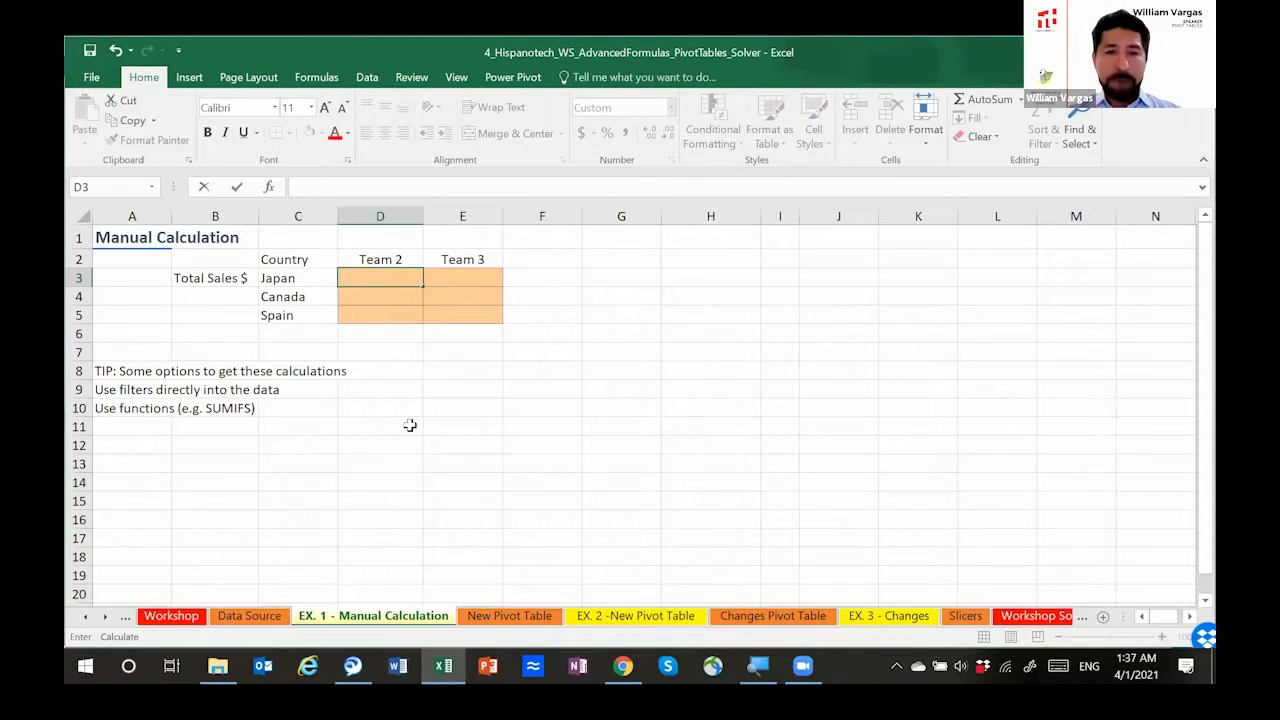
click(360, 297)
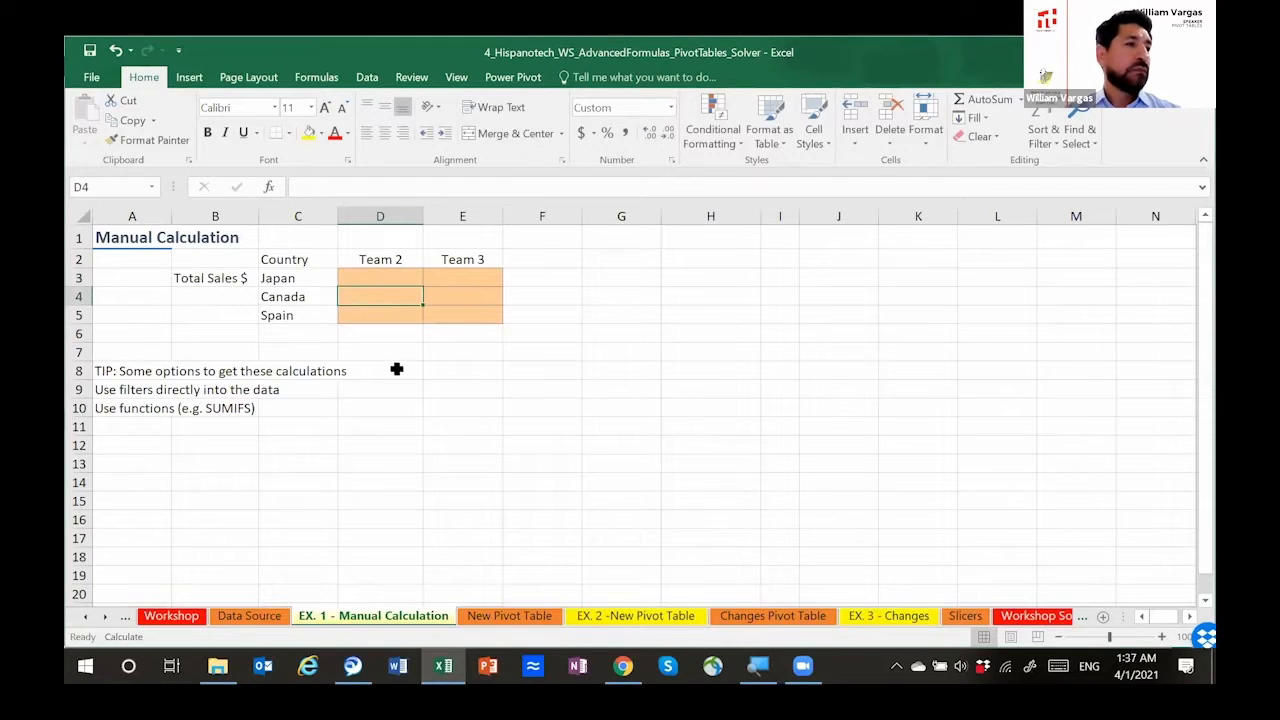
click(385, 288)
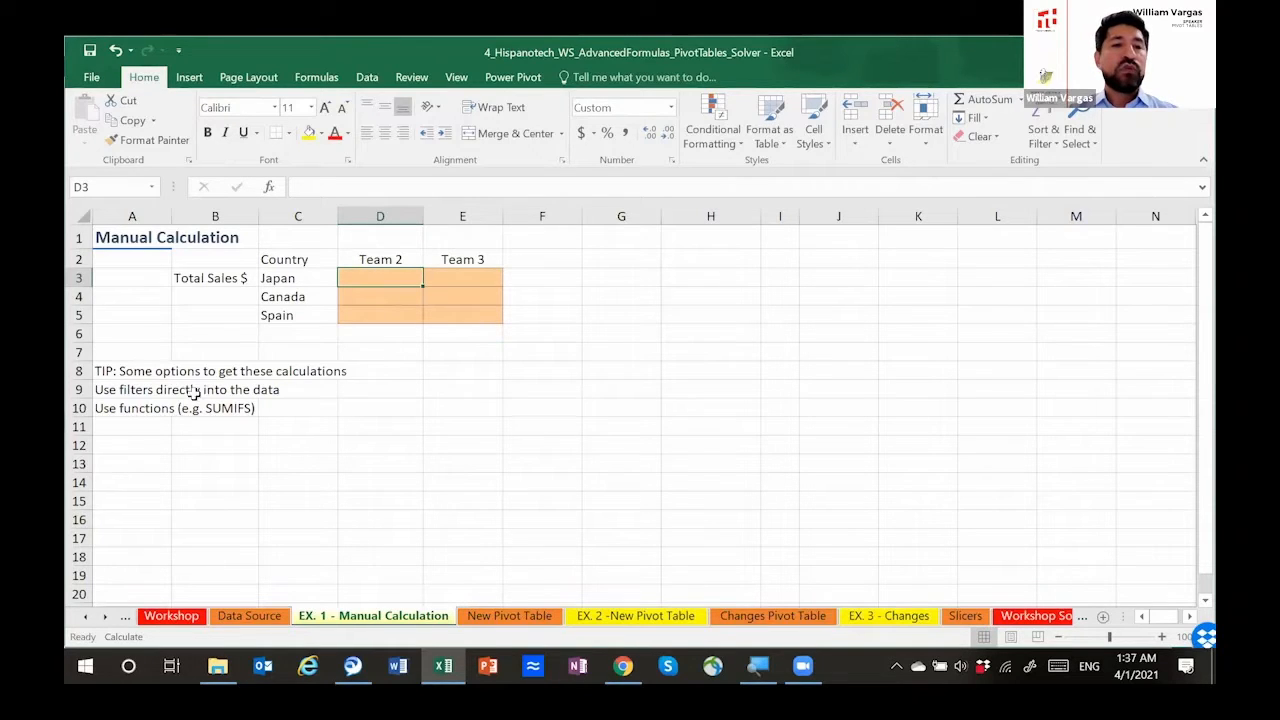
Step: Review the tips on using filters in the data or functions such as SUMIFS, and select the Japan cell for Team 2
drag(126, 391, 140, 409)
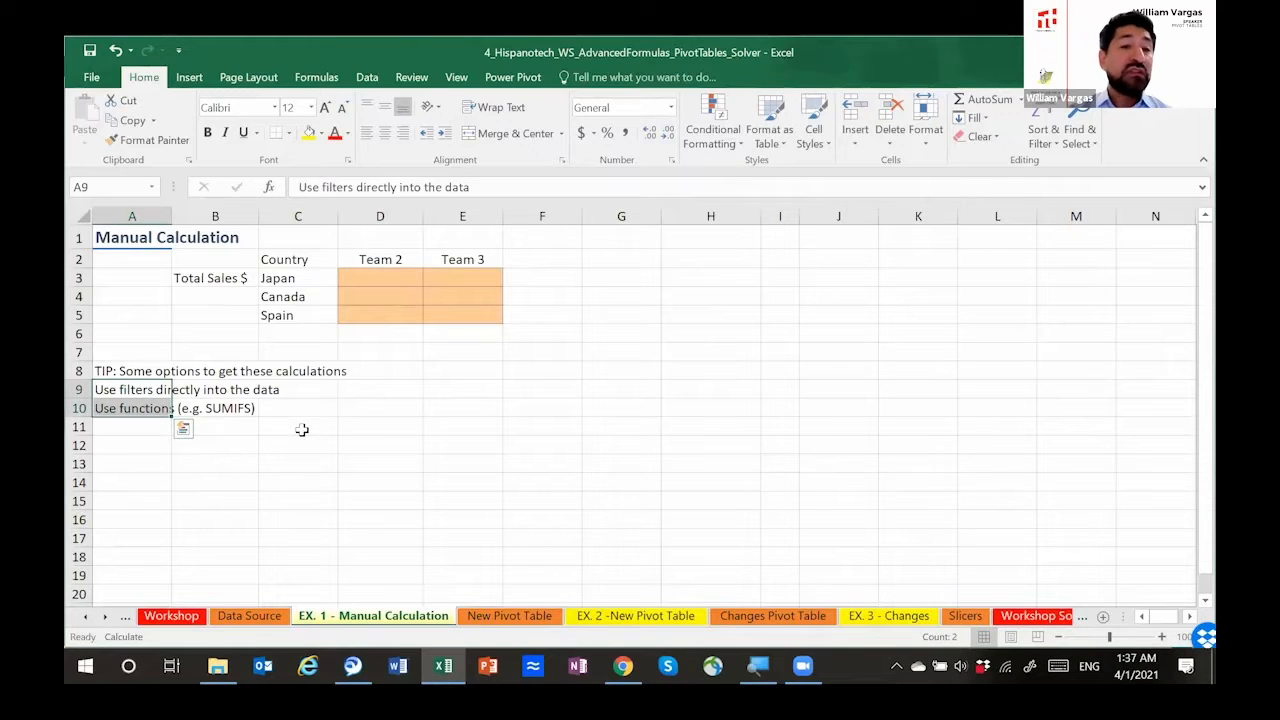
click(120, 391)
key(Down)
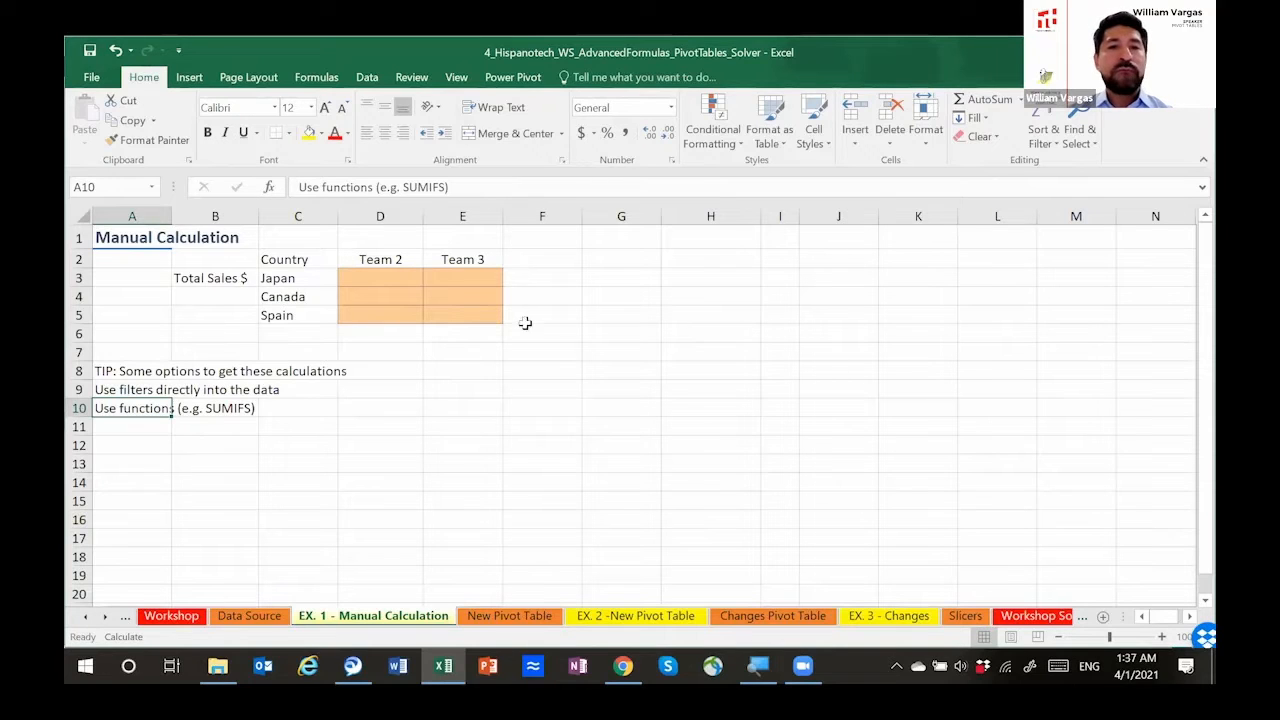
click(373, 278)
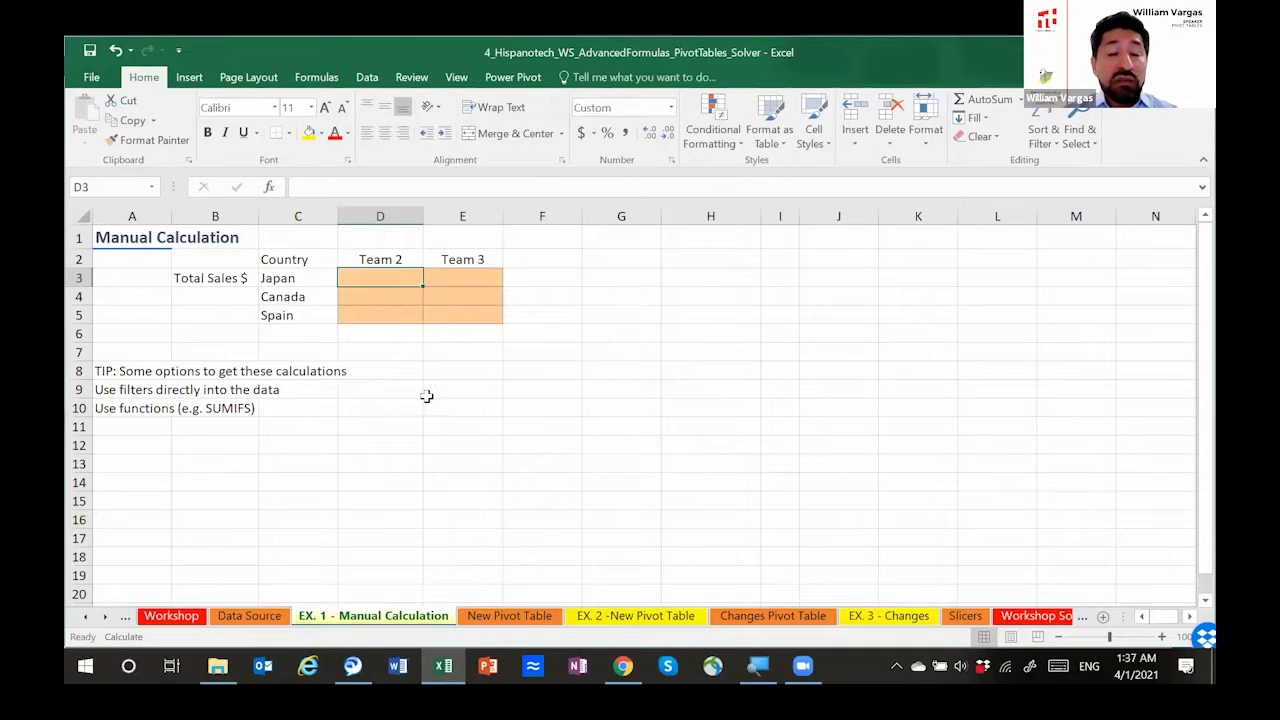
Step: Select the entire data range A1:F53 on the Data Source sheet and add filters to its headers
click(262, 616)
click(157, 241)
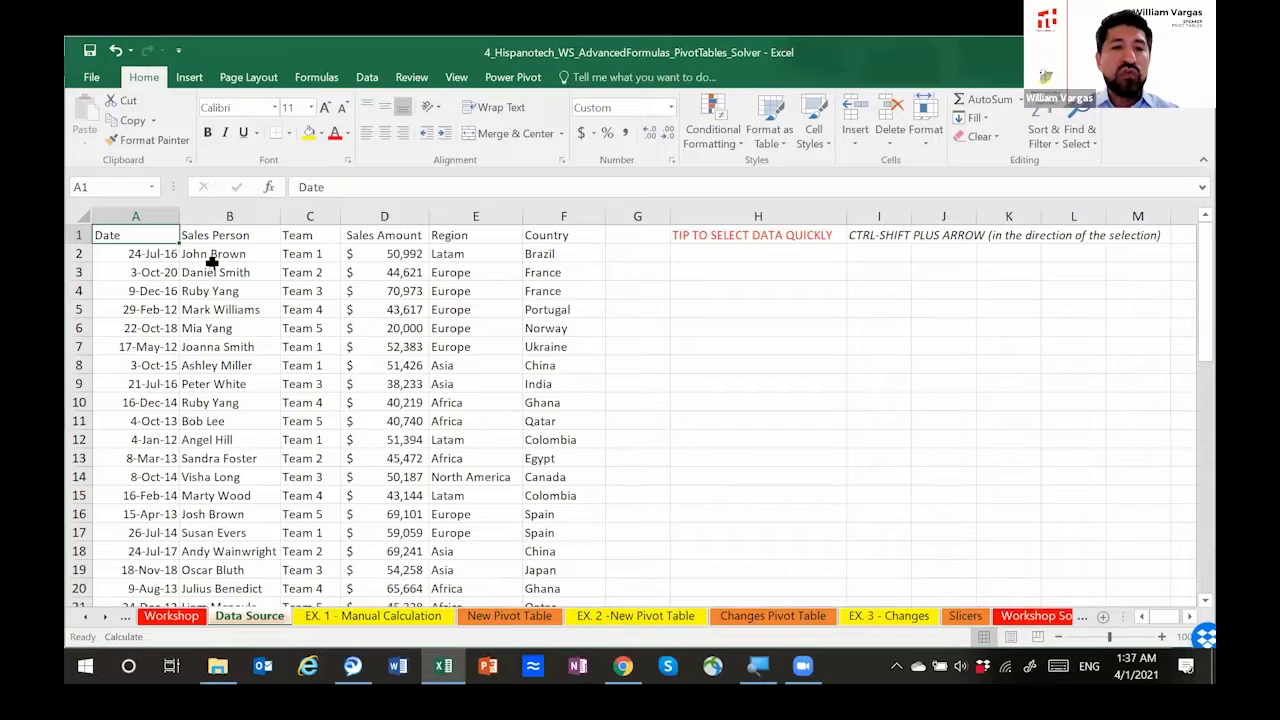
key(shift+Right)
key(shift+Right)
key(shift+Right)
key(shift+Right)
key(shift+Right)
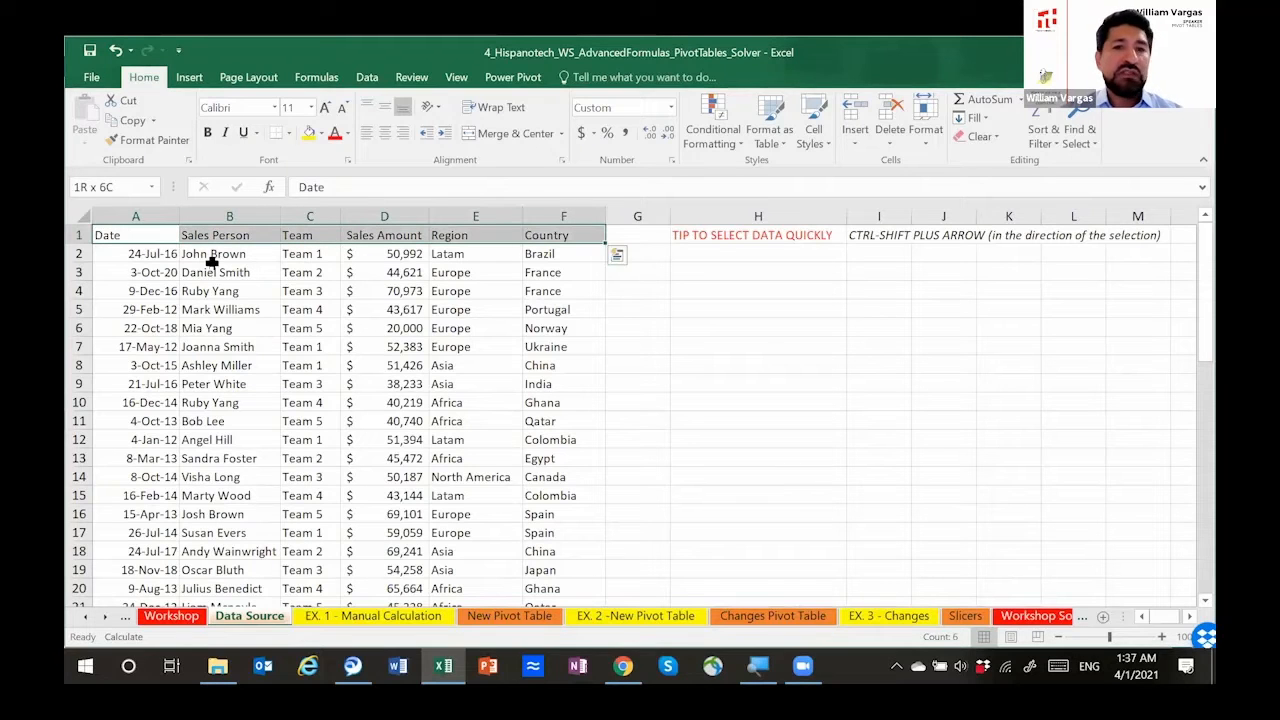
key(ctrl+shift+Down)
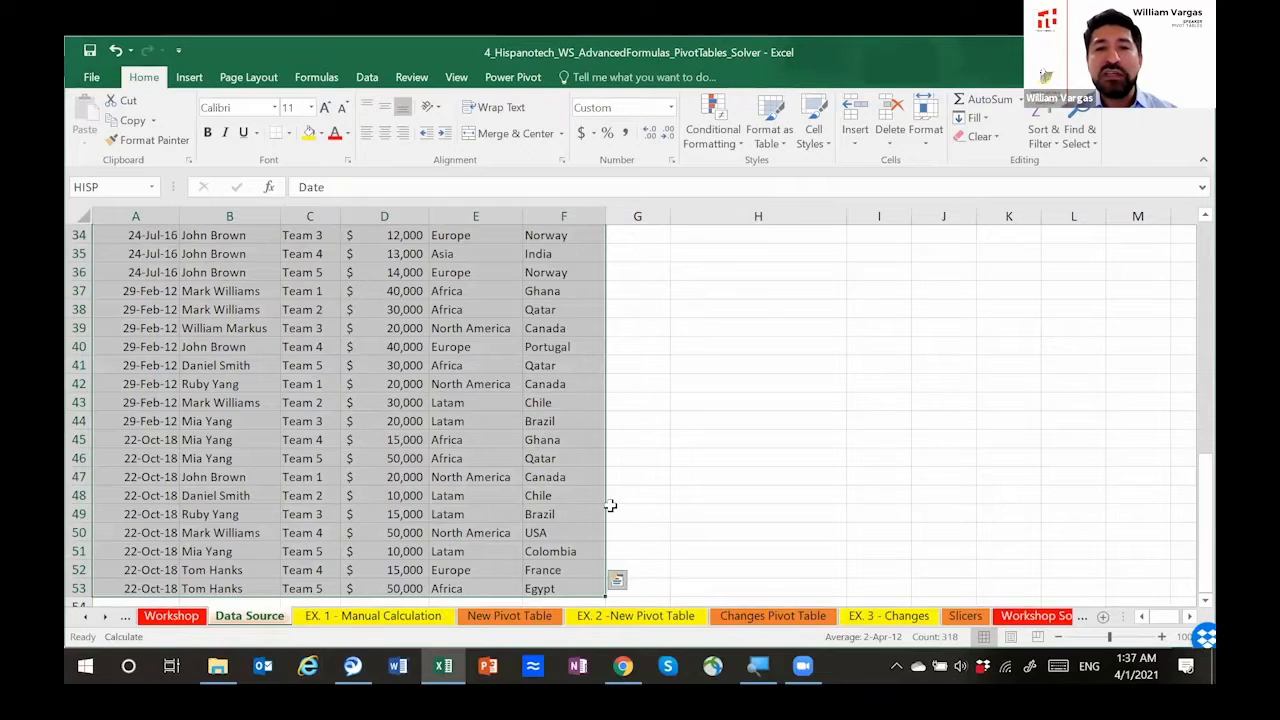
scroll(610, 494, up, 10)
scroll(610, 494, up, 1)
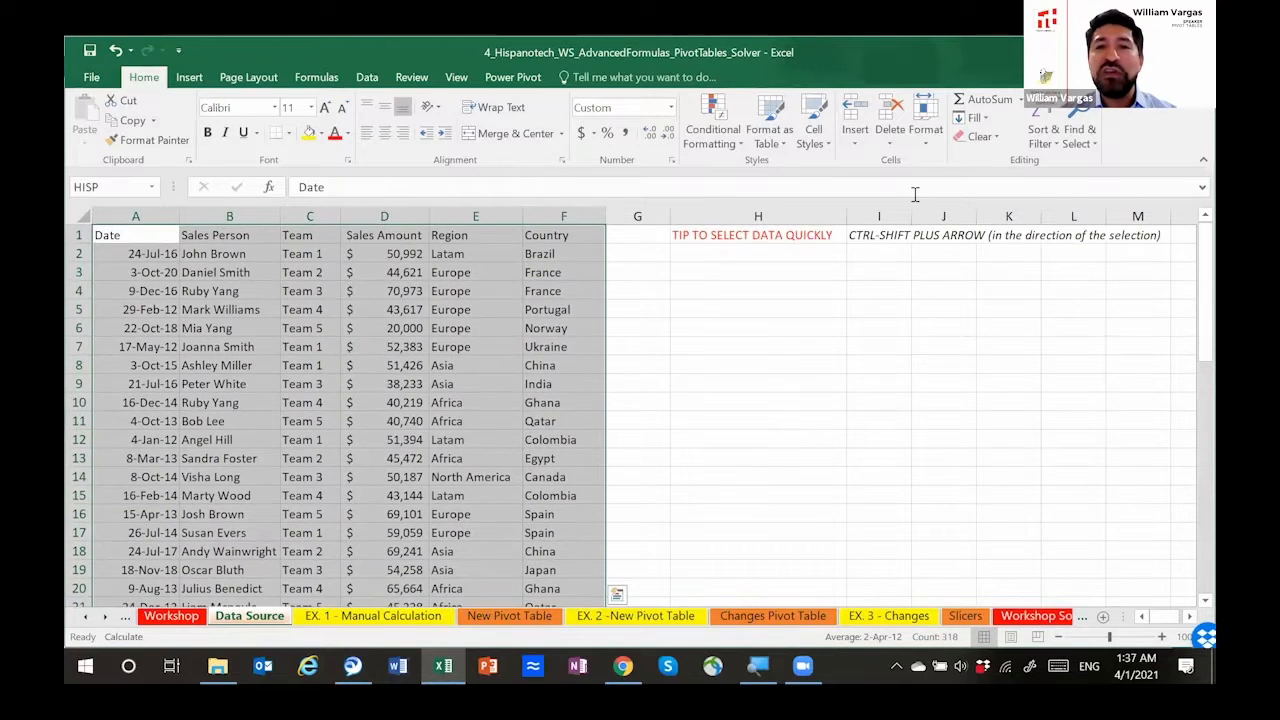
click(1046, 142)
click(1050, 228)
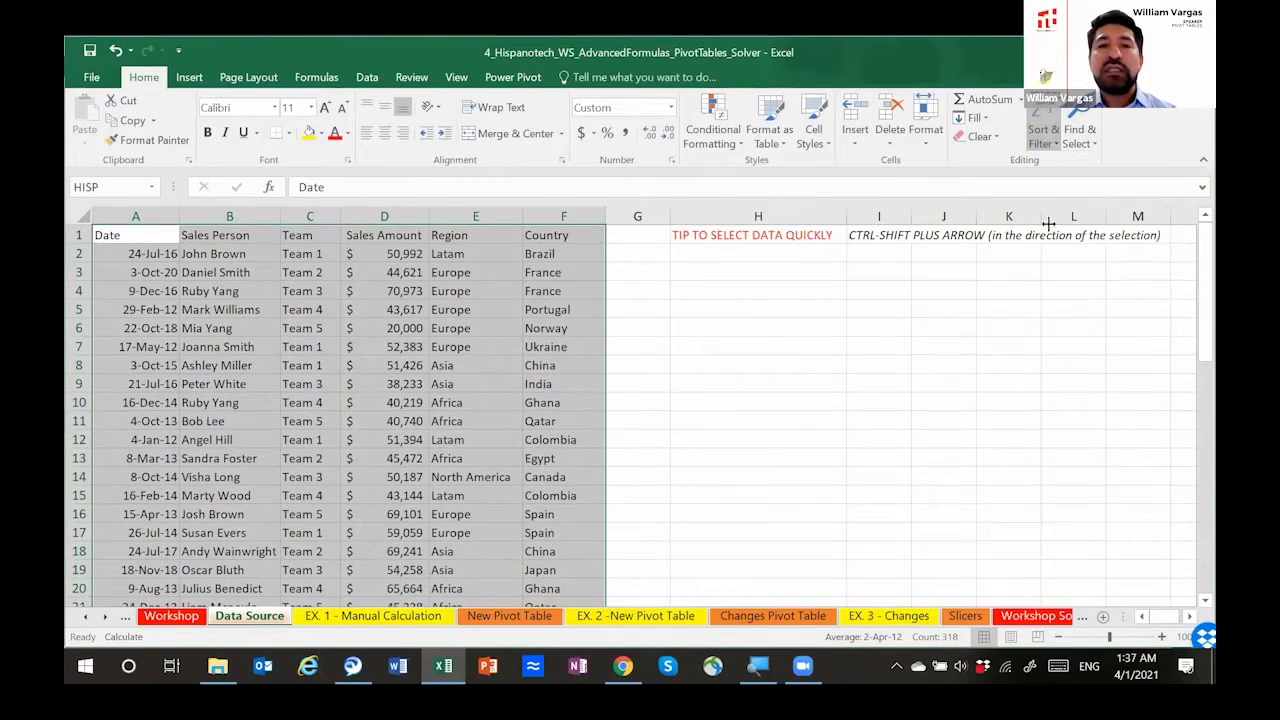
Step: Check the countries required in EX. 1, filter the Data Source's Country column to Japan, and select the Team 3 record's team cell
click(336, 620)
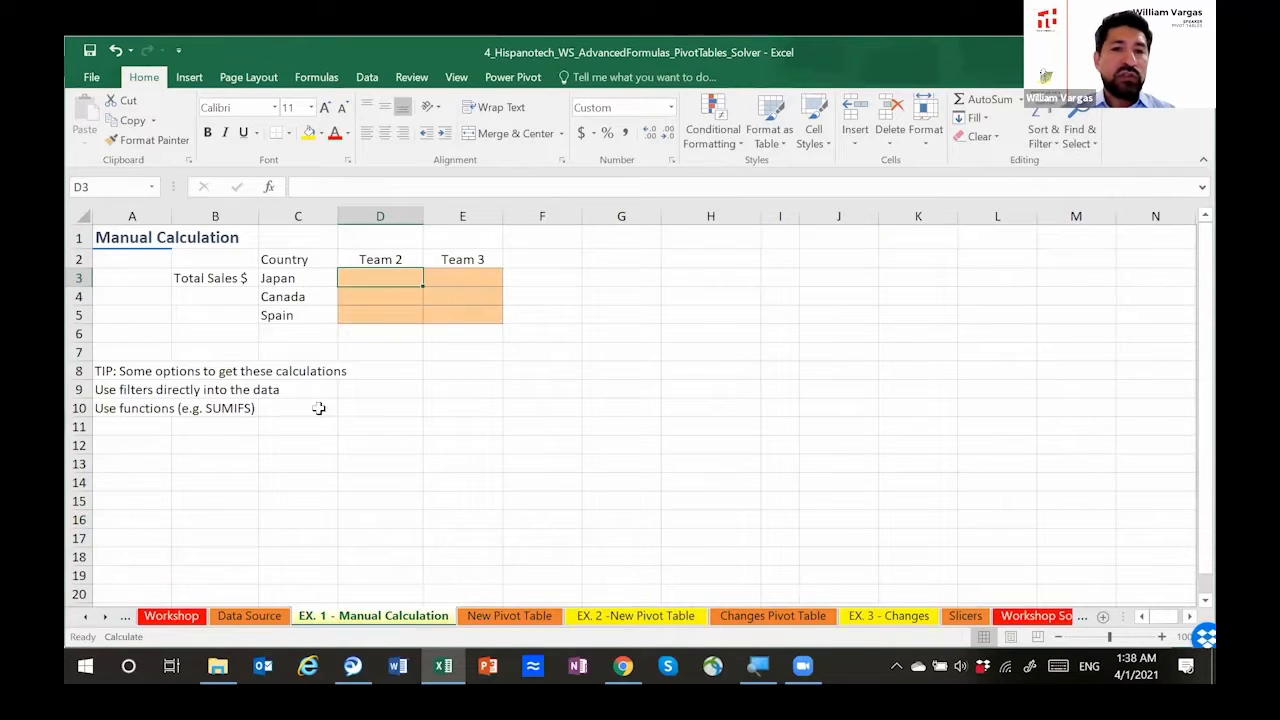
click(249, 616)
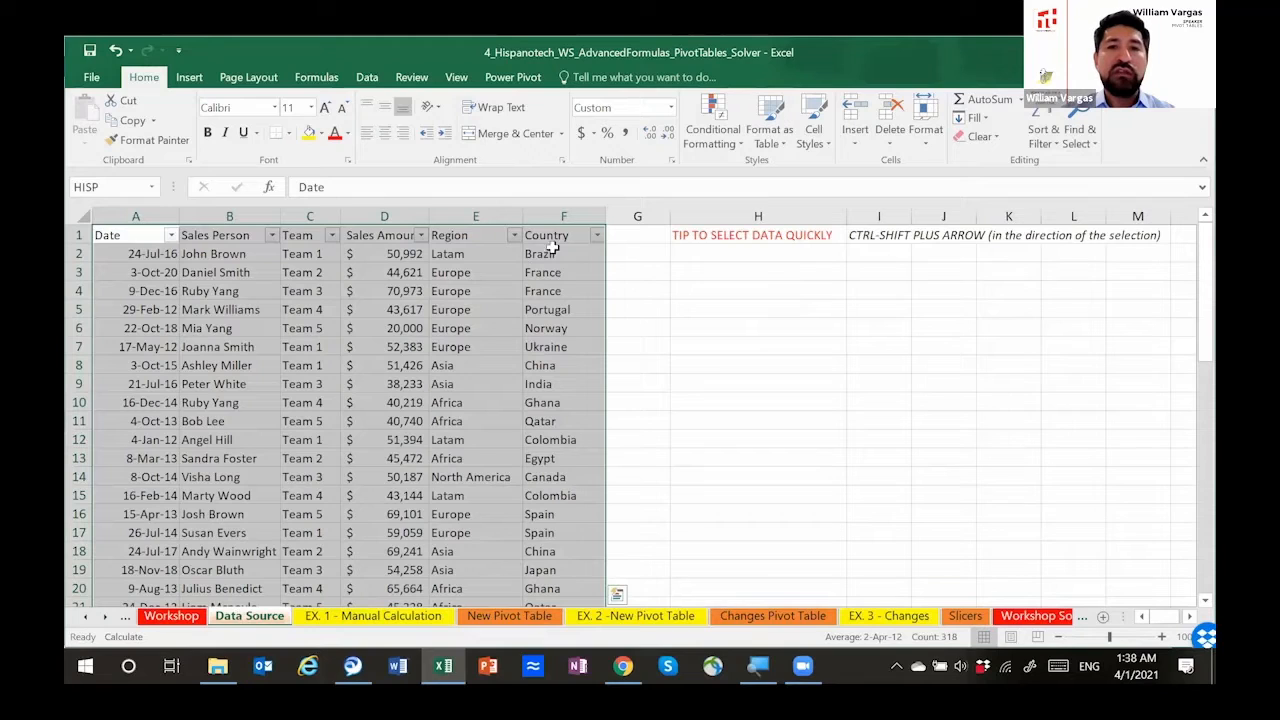
click(596, 235)
click(505, 388)
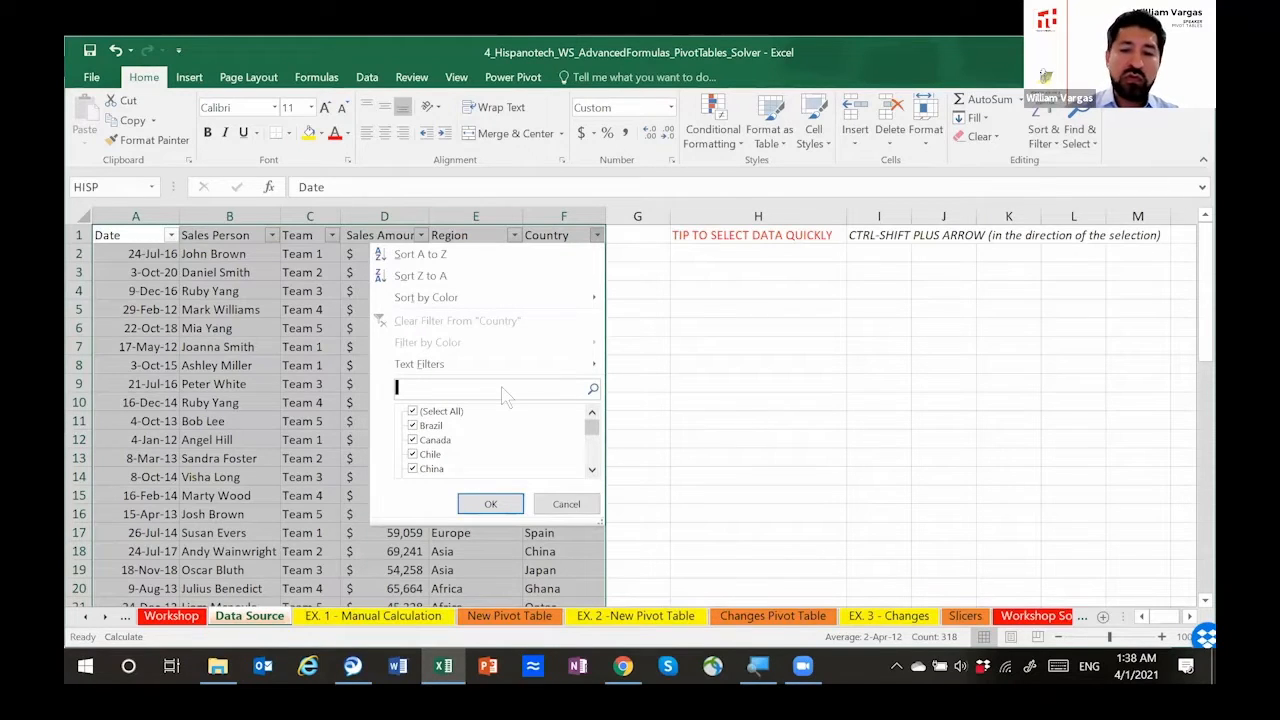
text(Ja)
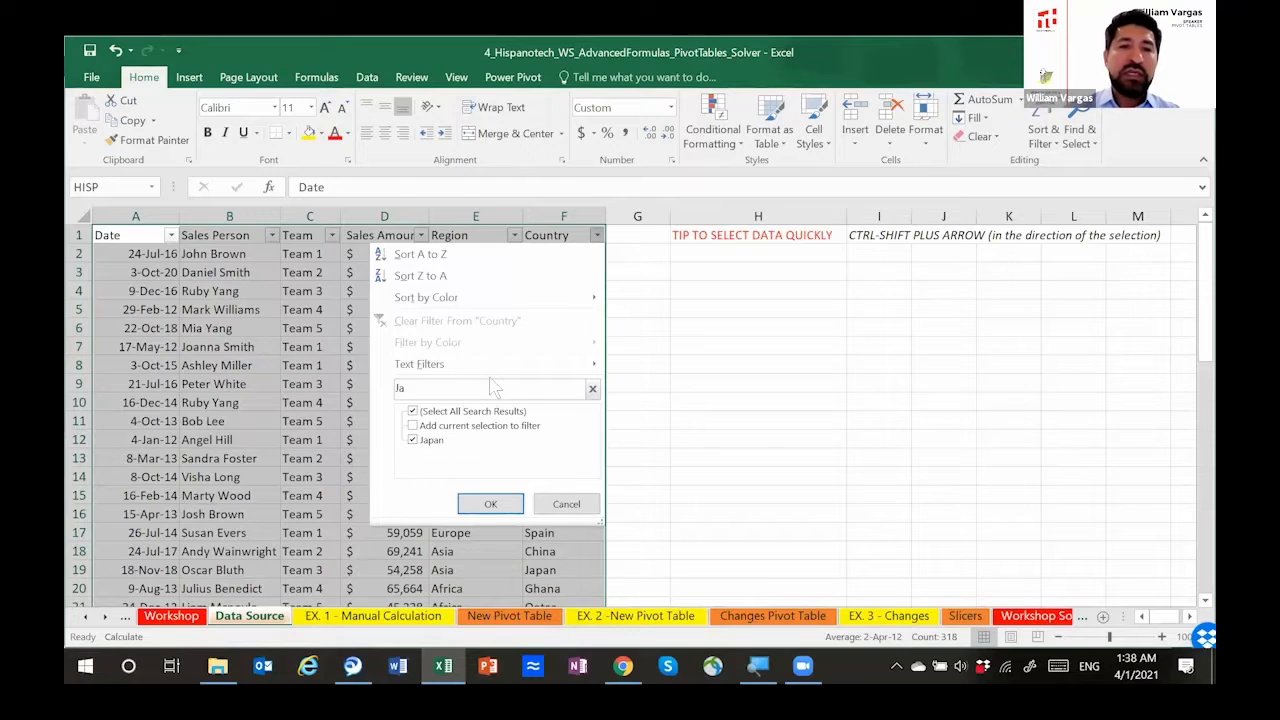
click(504, 505)
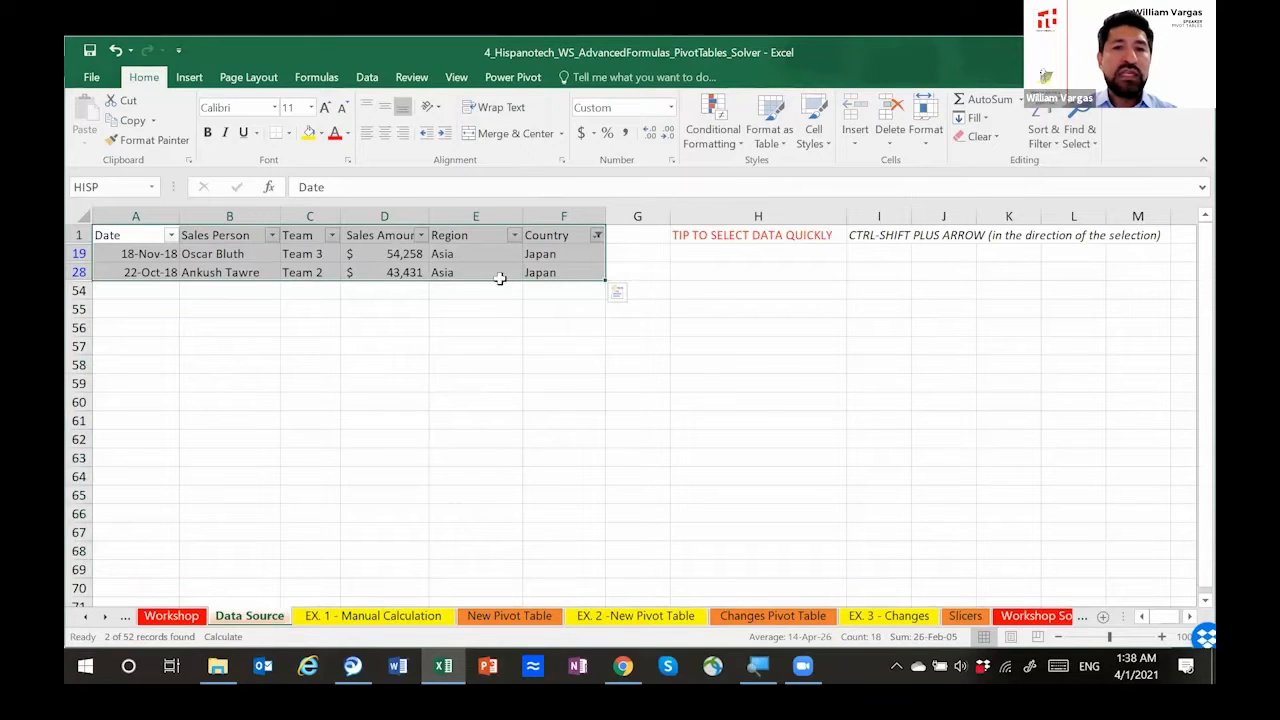
click(318, 256)
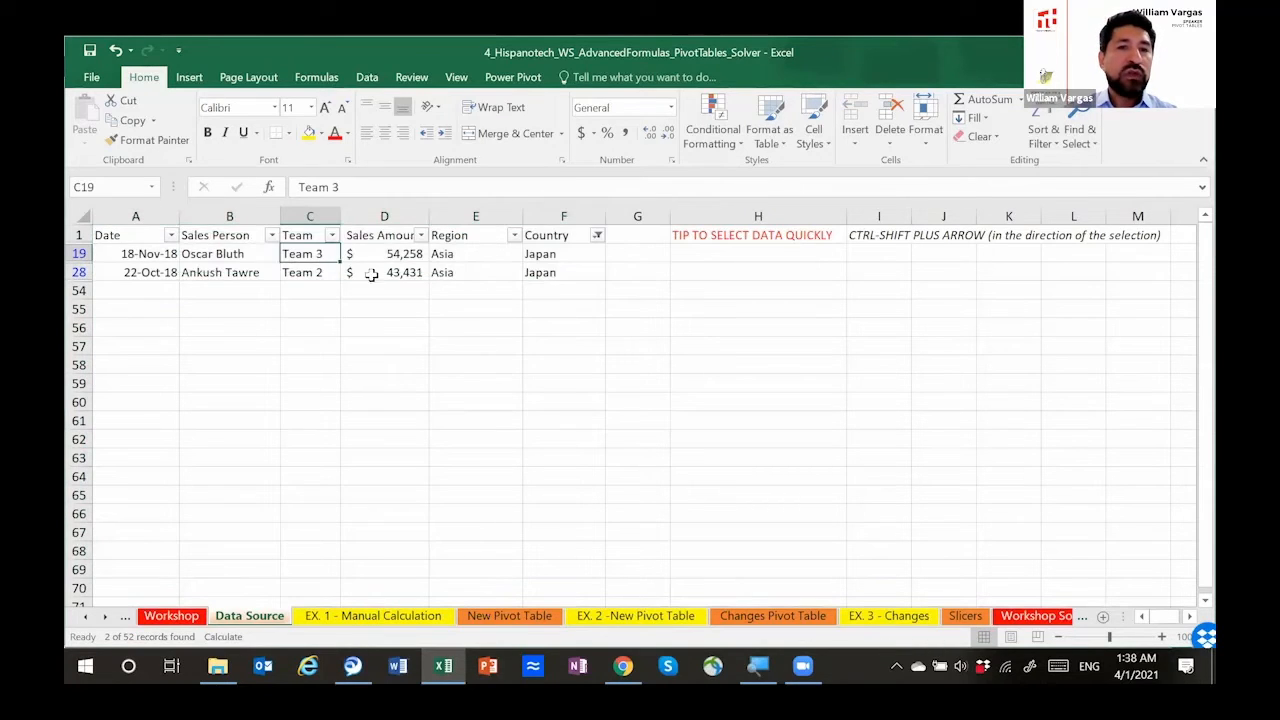
Step: Copy the Japan sales amount of Team 2 from Data Source and paste it as a value into cell D3 of EX. 1 - Manual Calculation
click(372, 274)
key(ctrl+c)
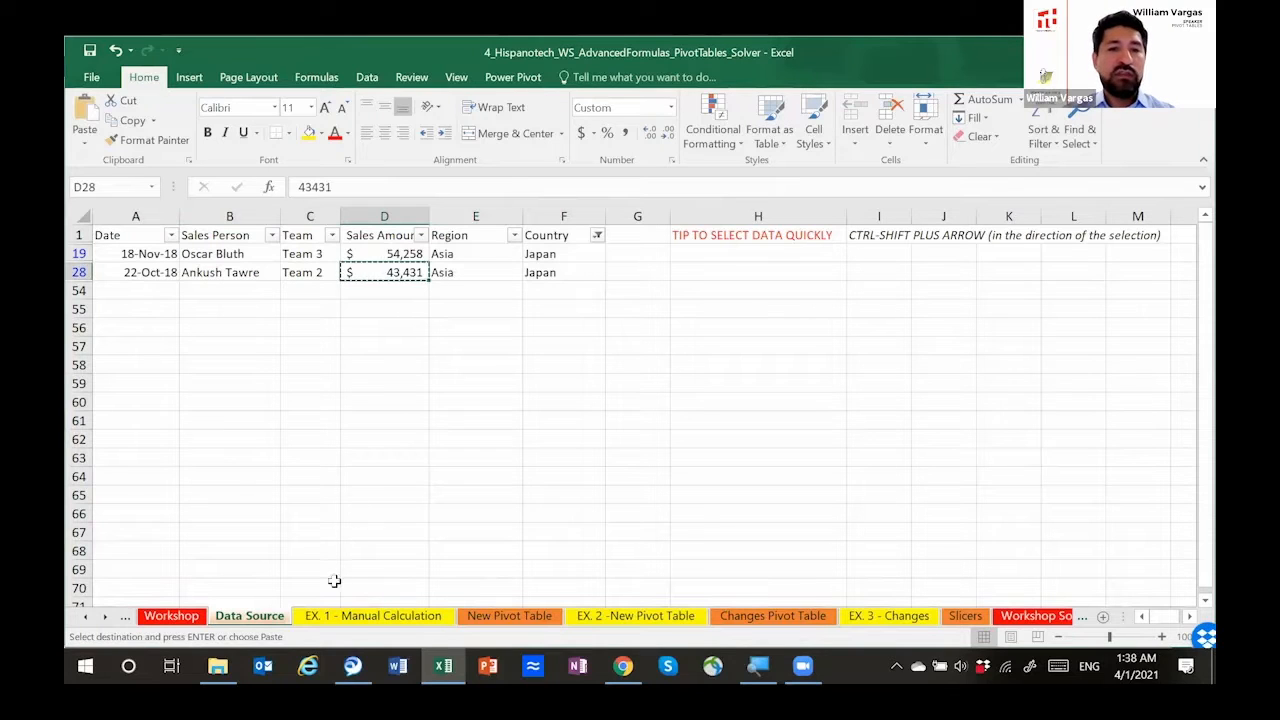
click(351, 610)
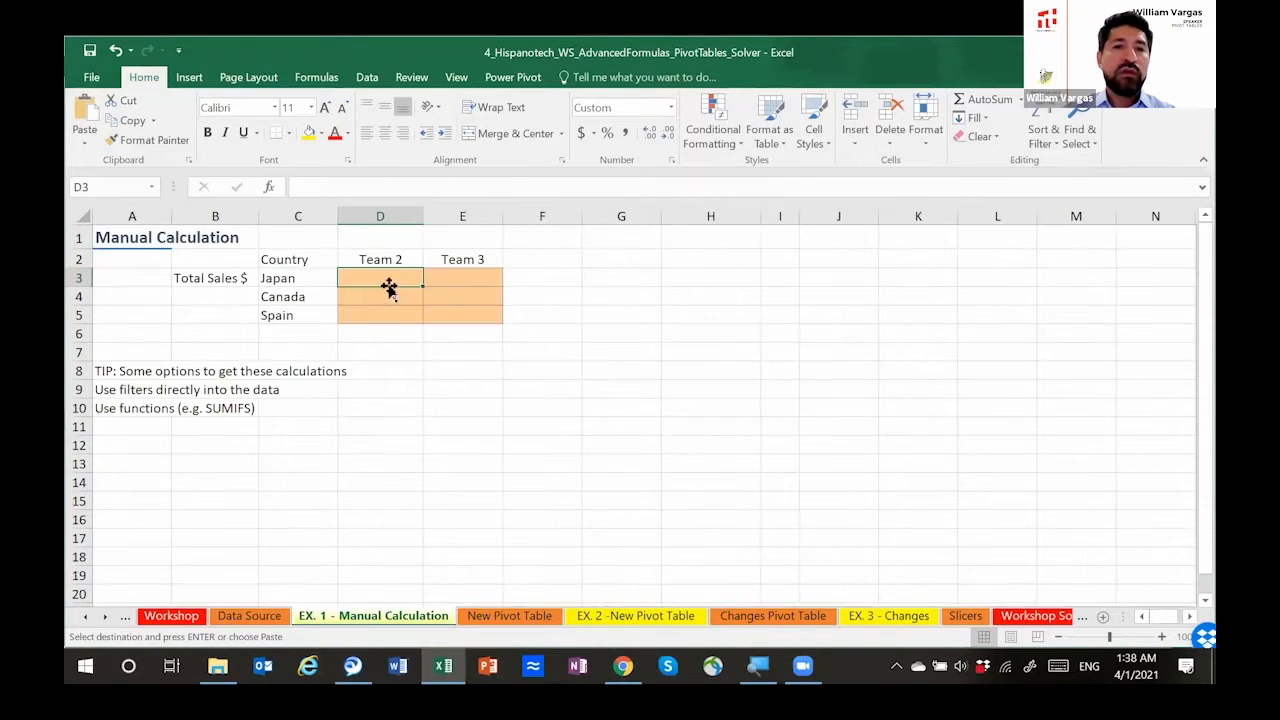
right_click(388, 284)
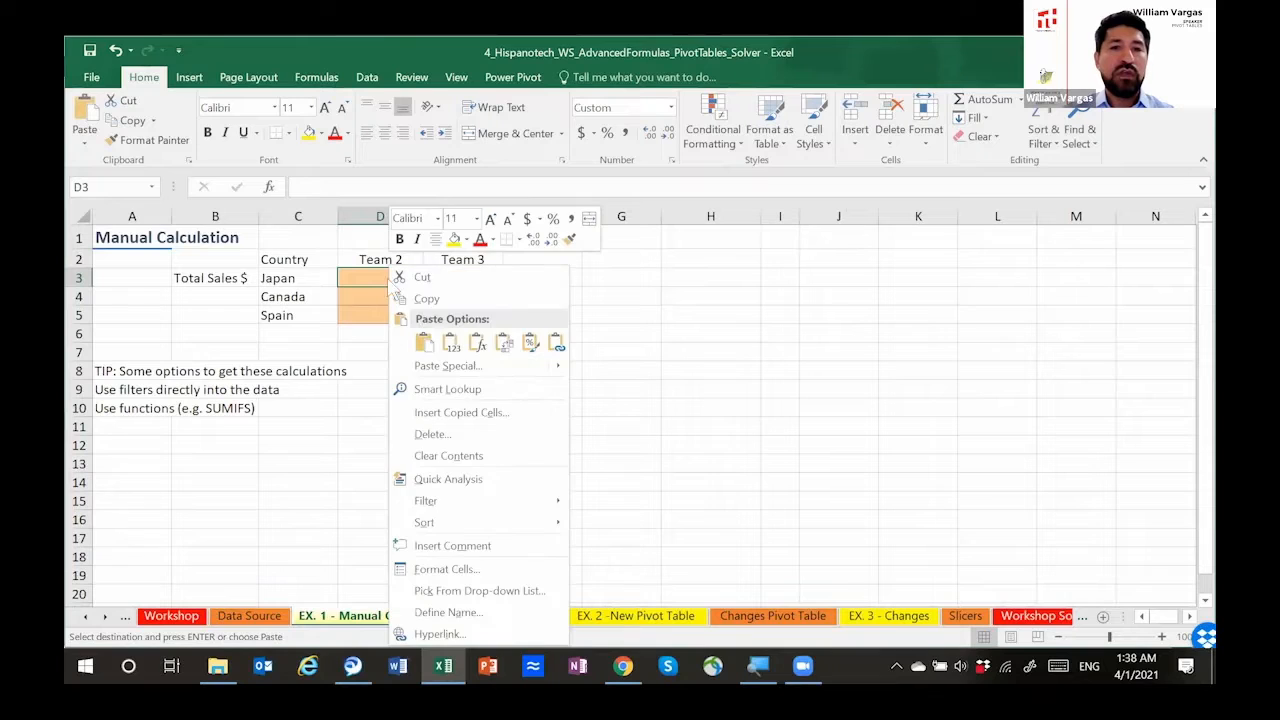
click(447, 342)
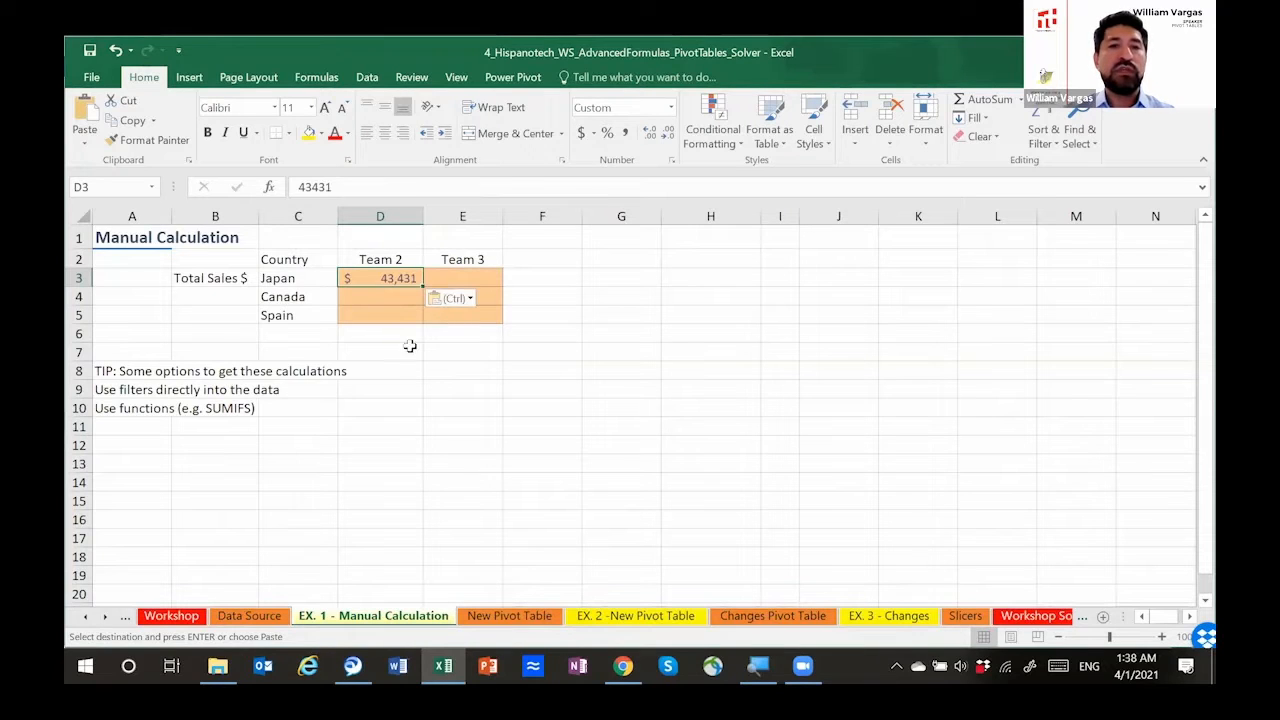
Step: Copy the Japan sales amount of Team 3 from Data Source and paste it into cell E3 of EX. 1 - Manual Calculation
click(255, 615)
click(386, 254)
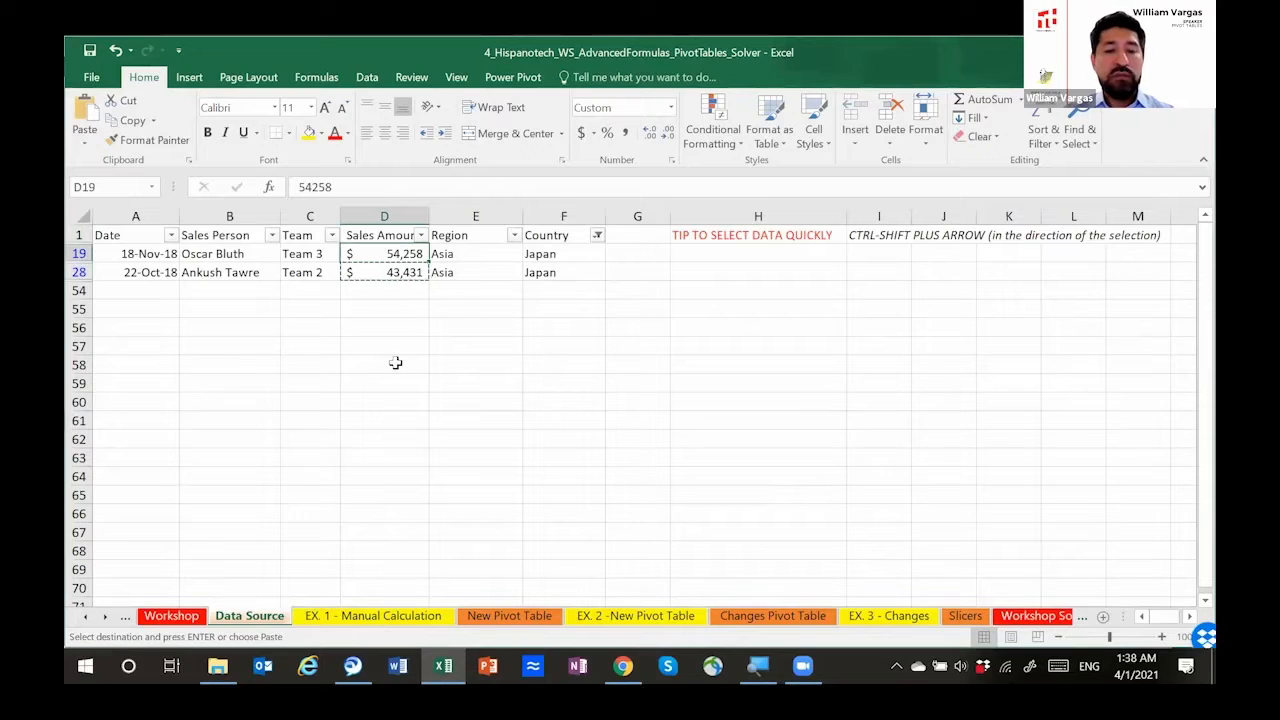
key(ctrl+c)
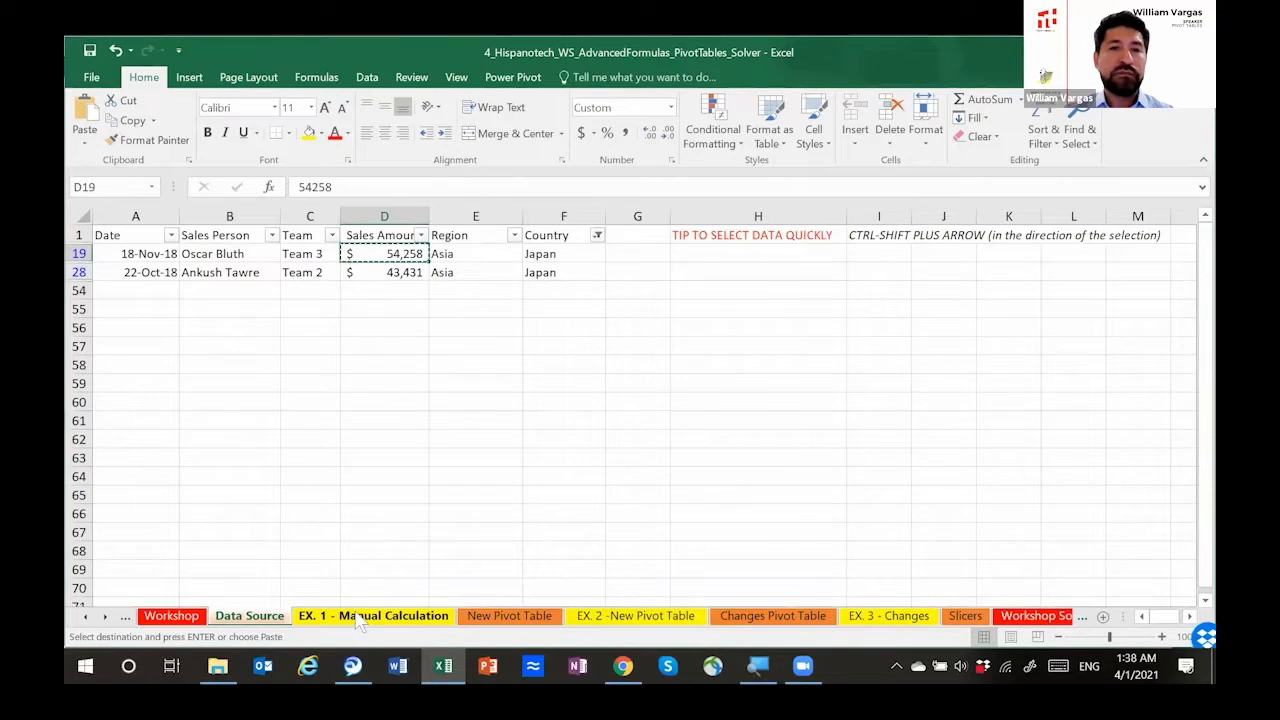
click(357, 616)
click(455, 278)
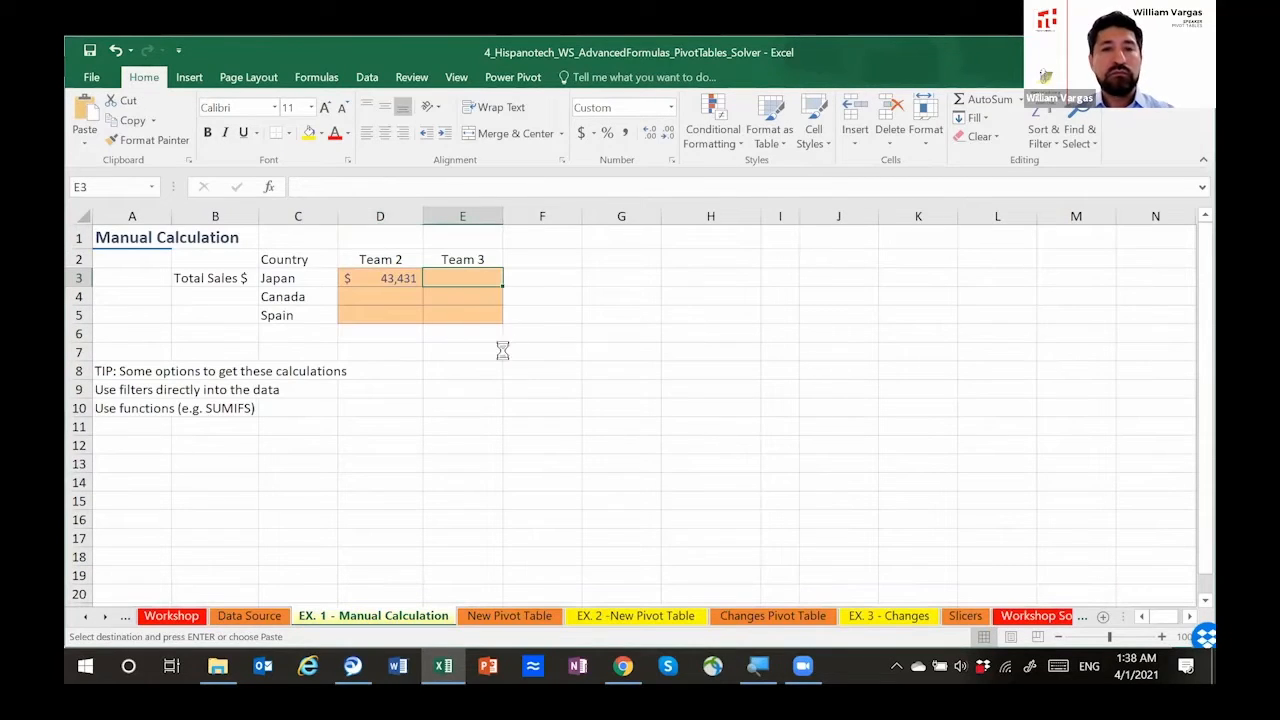
key(ctrl+v)
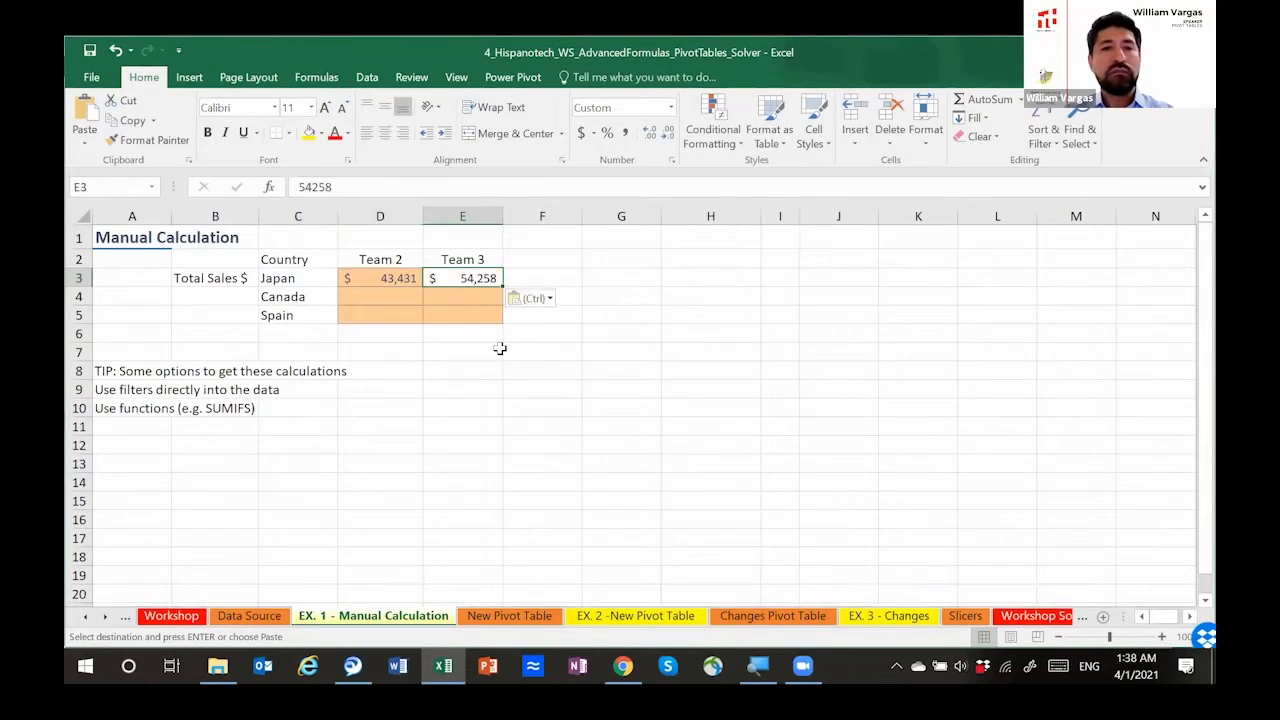
Step: Copy the precomputed totals in O3:P5 and paste them as values into the Team 2 and Team 3 cells D3:E5
click(392, 300)
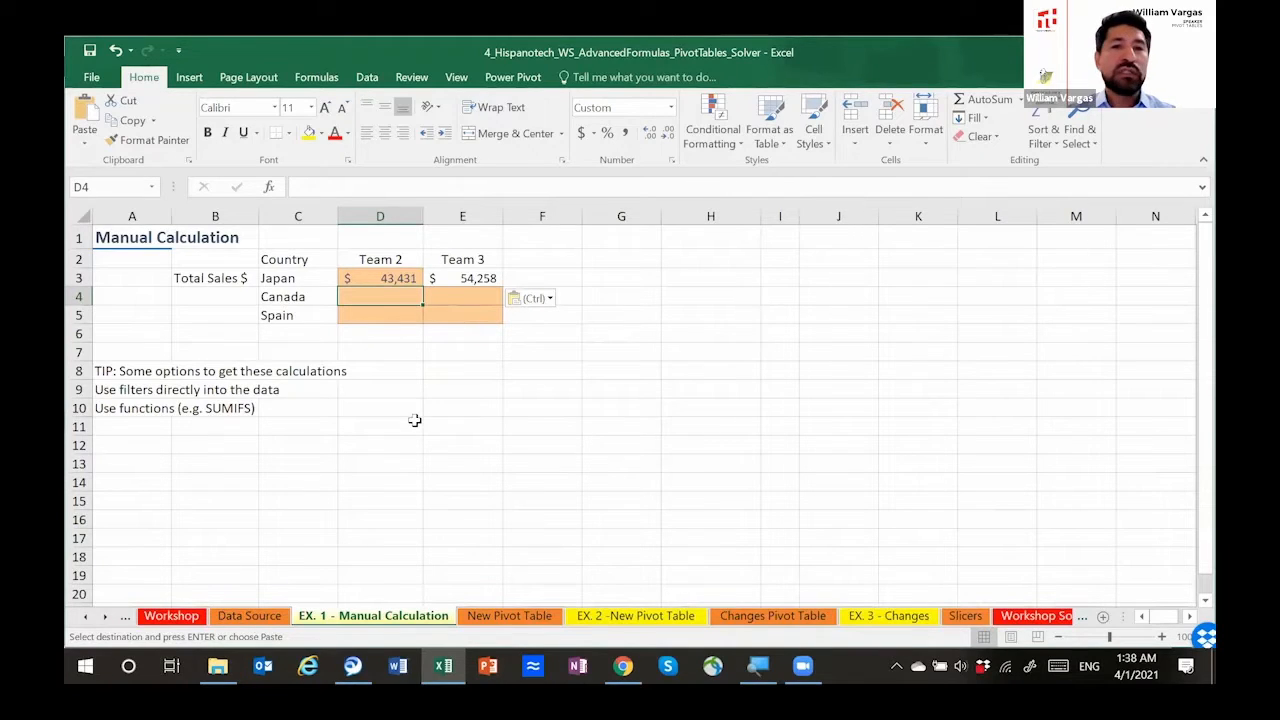
click(305, 298)
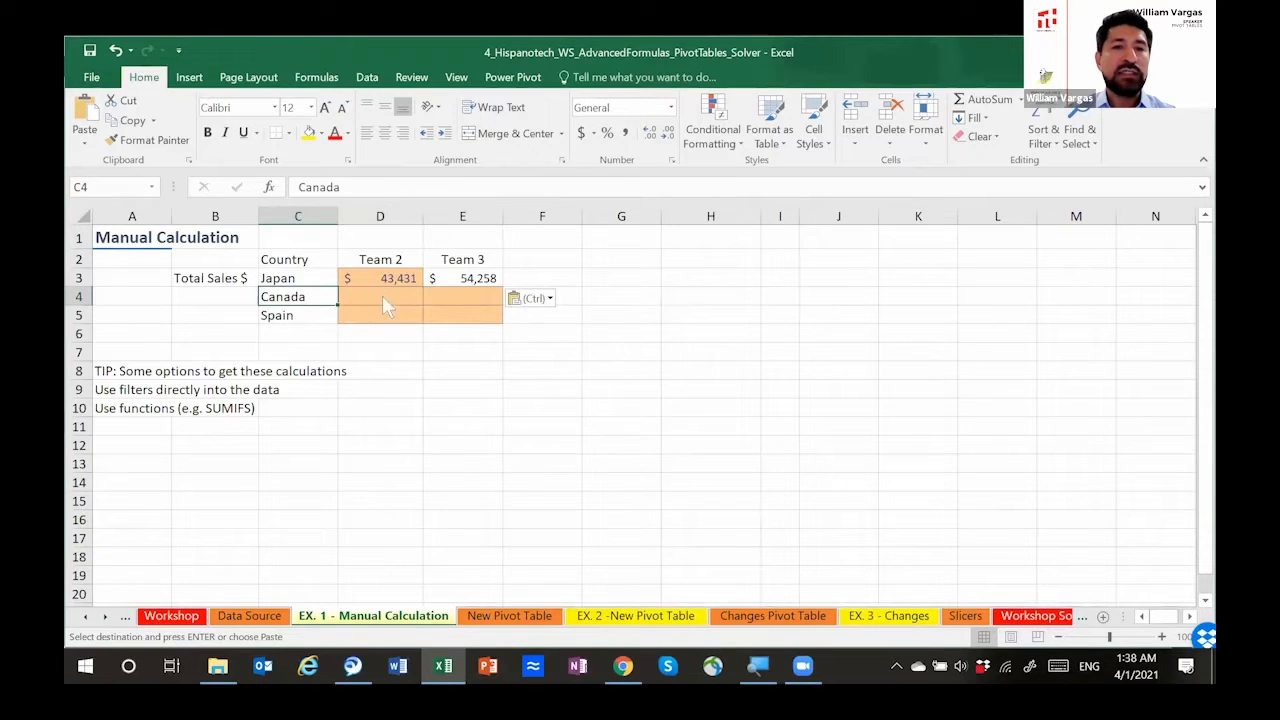
click(382, 297)
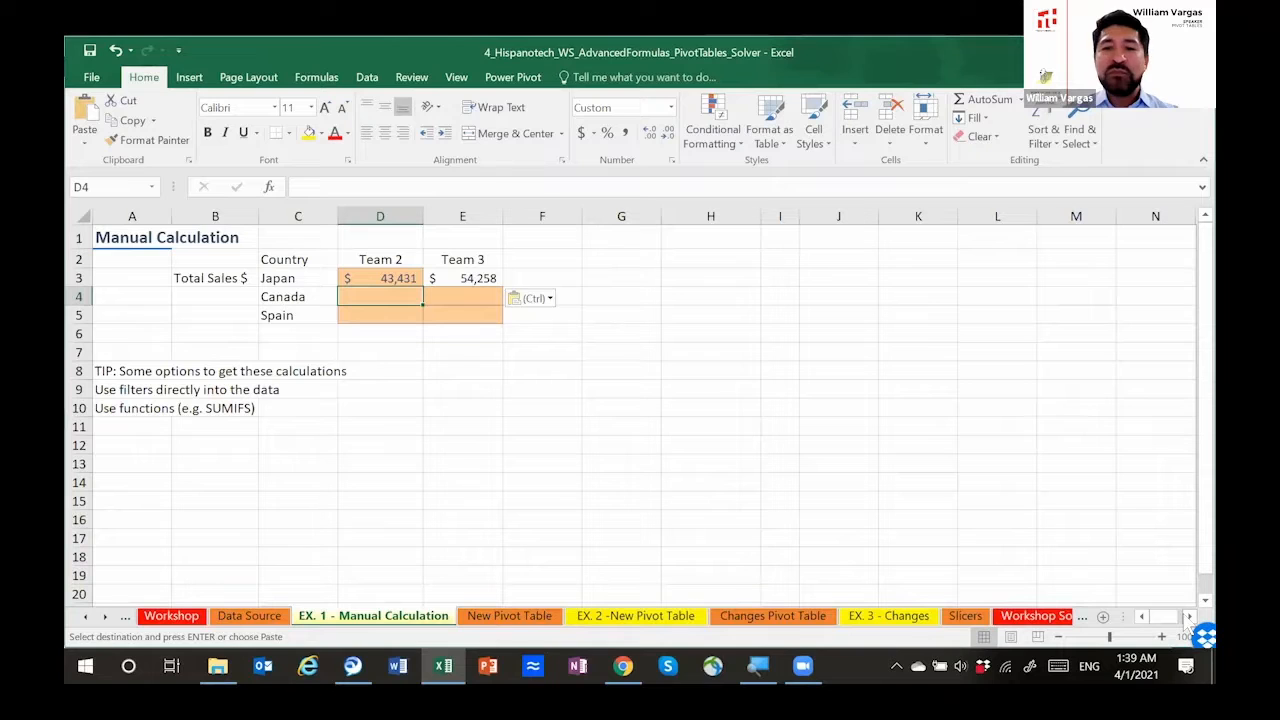
scroll(1149, 460, right, 3)
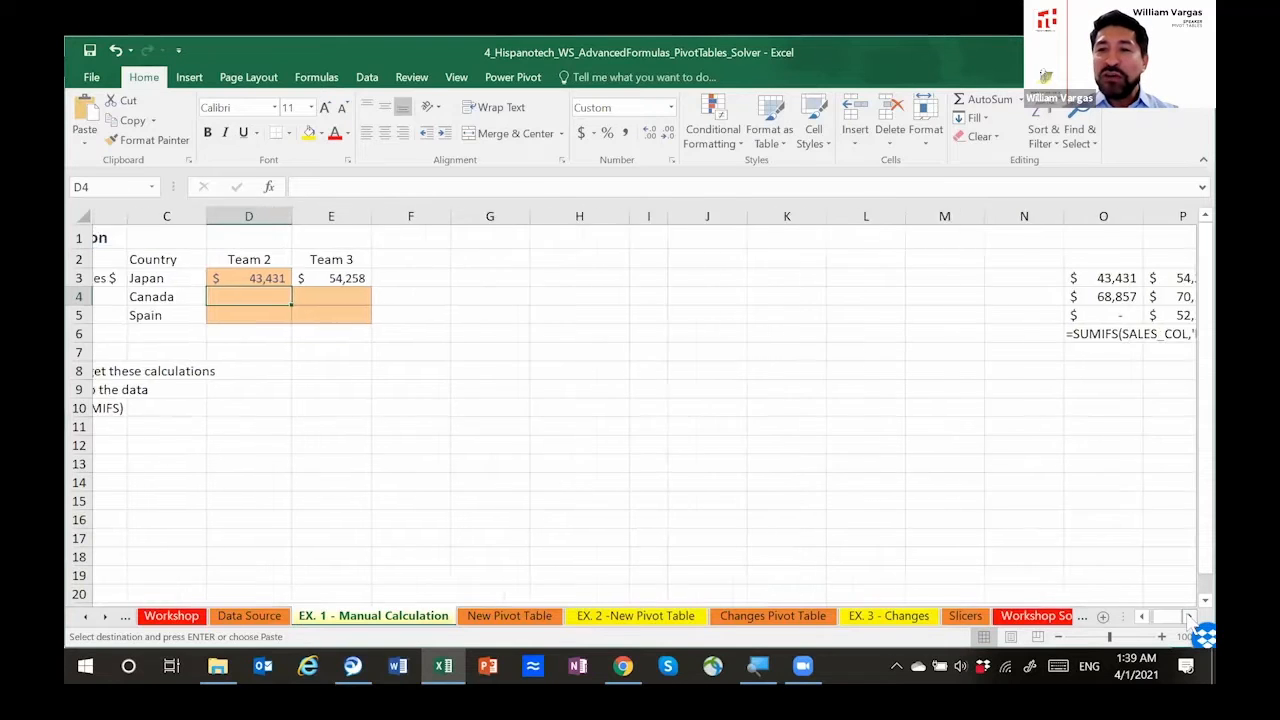
drag(983, 278, 1043, 312)
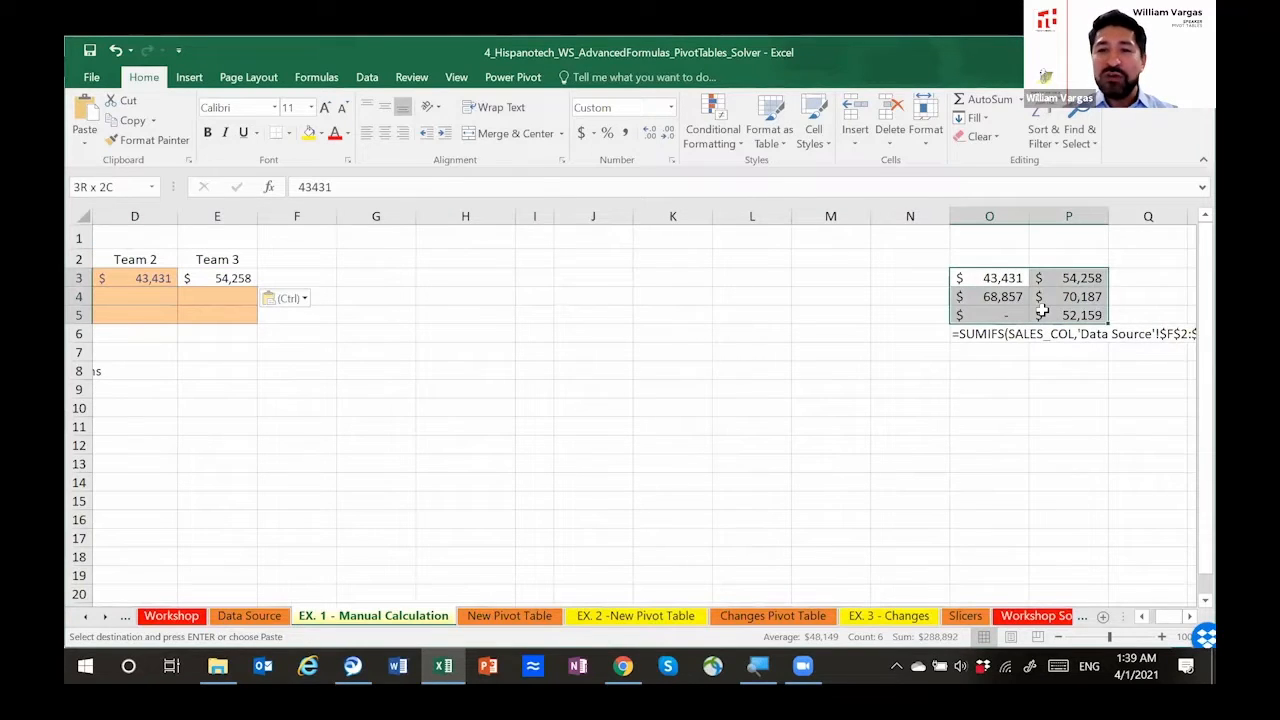
key(ctrl+c)
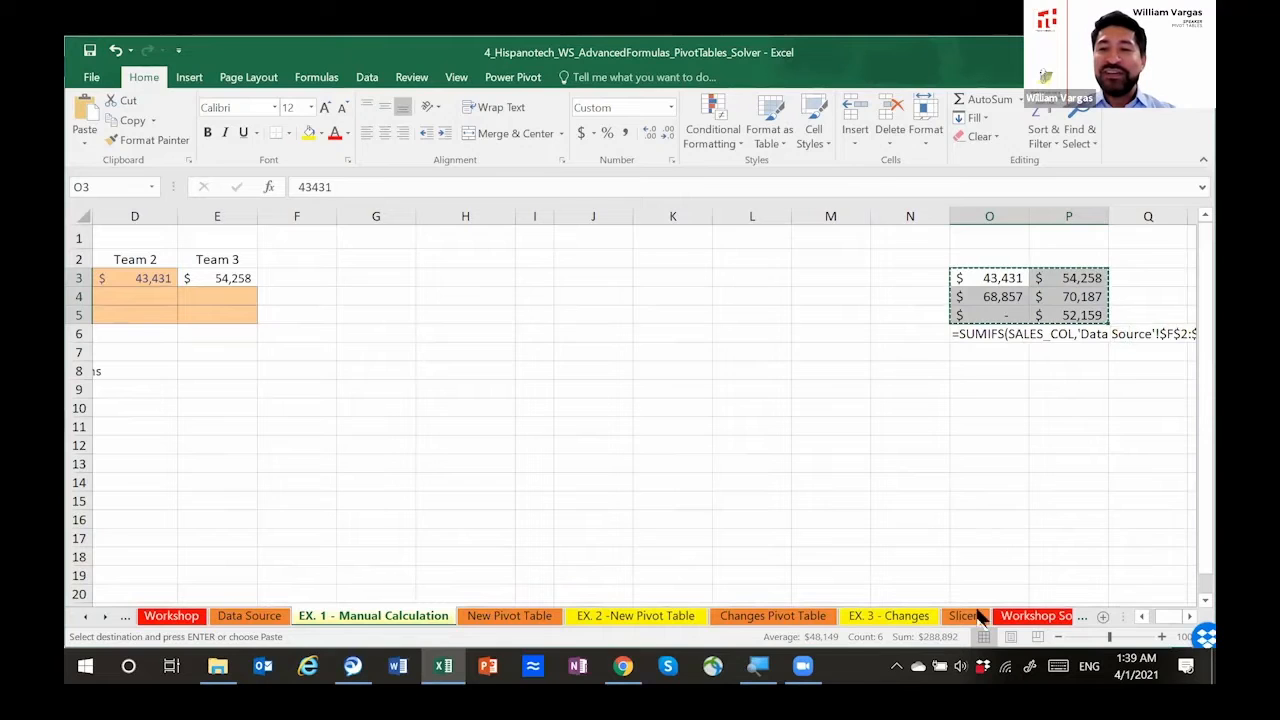
click(1141, 617)
click(1141, 617)
drag(389, 278, 438, 302)
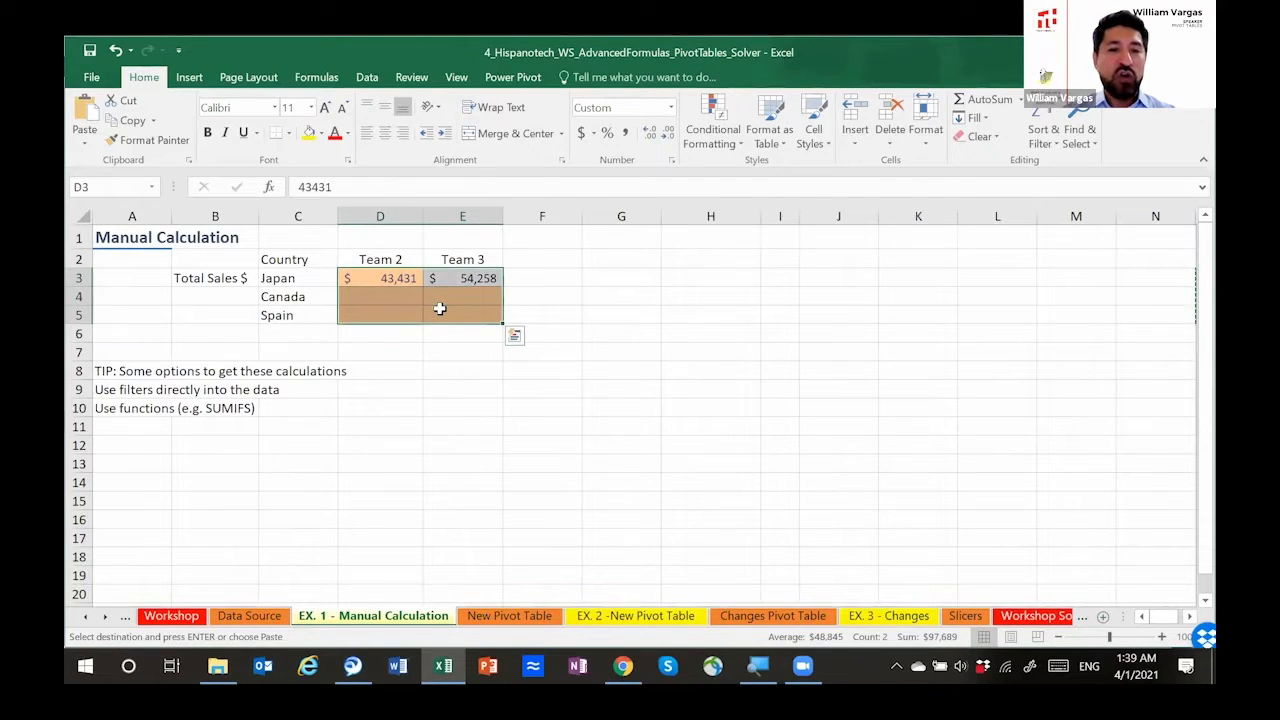
right_click(386, 270)
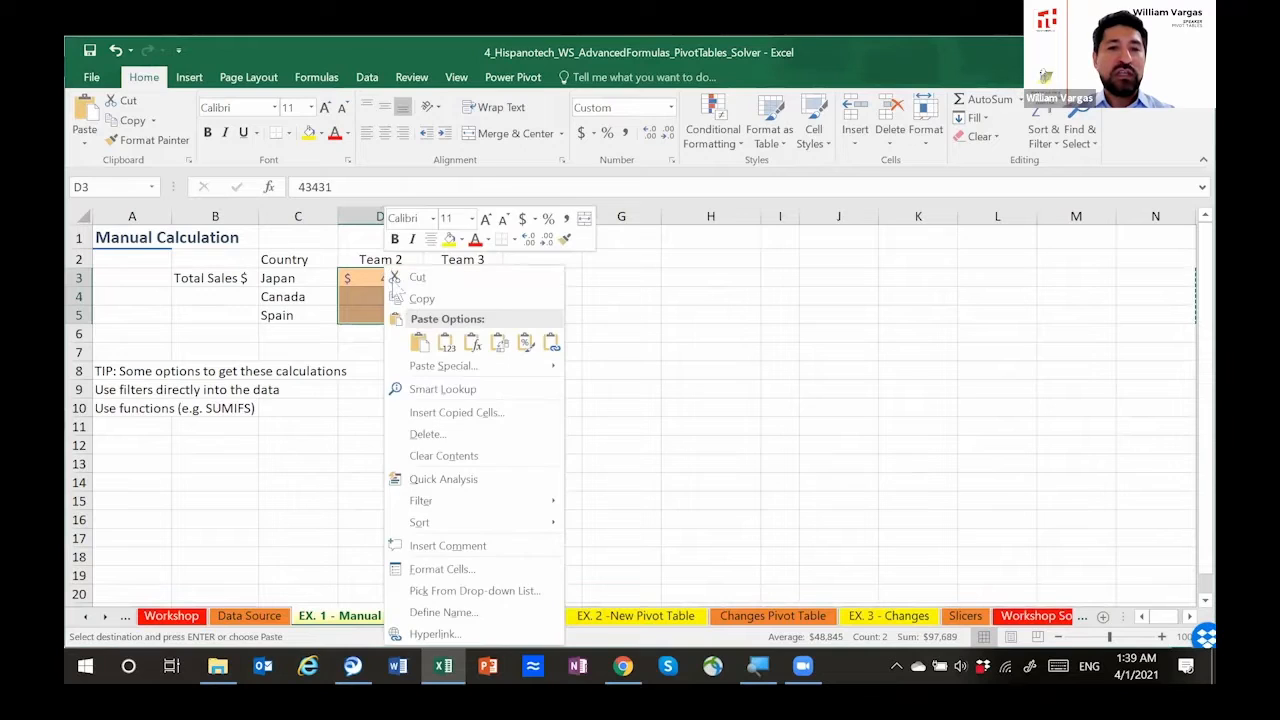
click(443, 342)
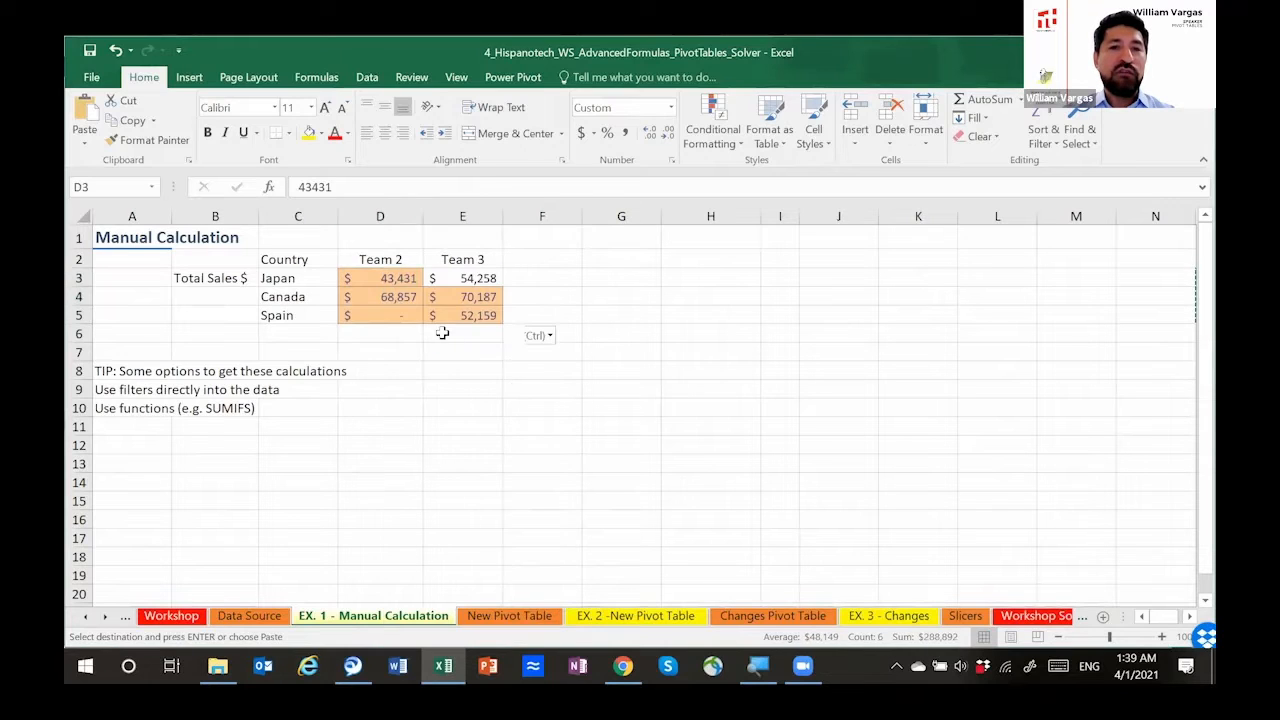
Step: Select Canada and its Team 2 total in EX. 1, and filter the Data Source's Country column to Canada
click(386, 318)
click(389, 333)
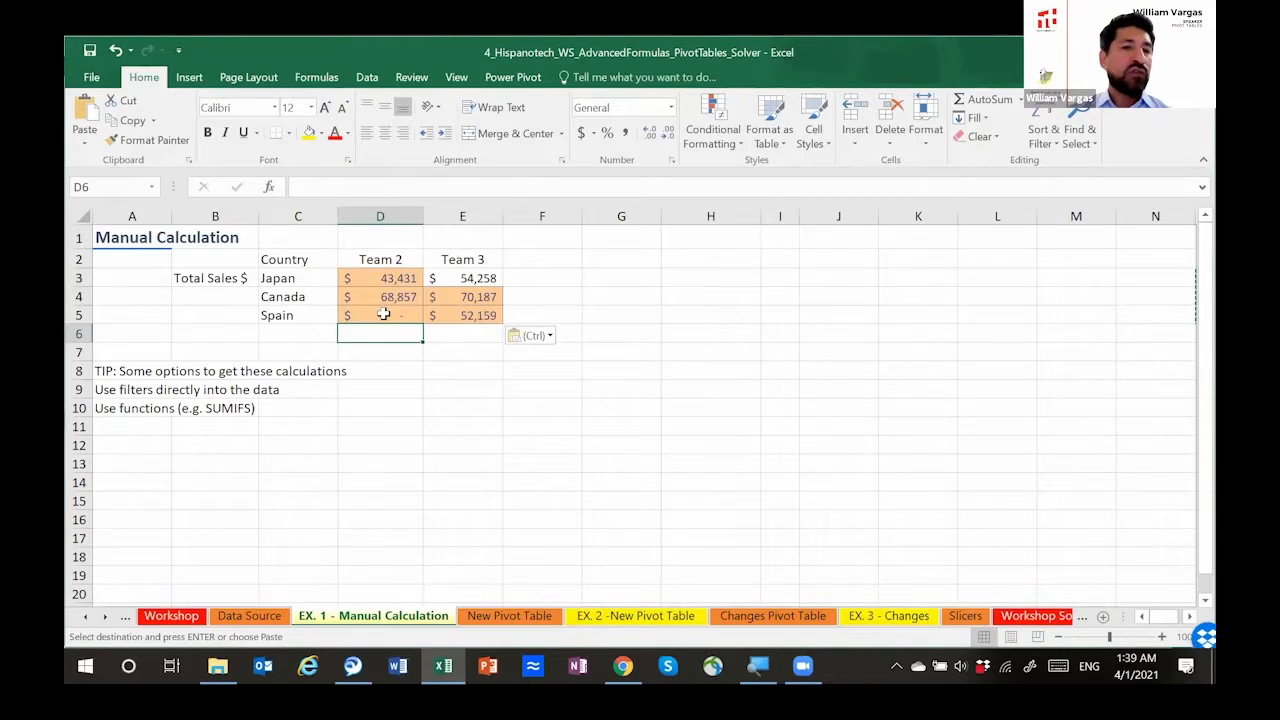
click(302, 301)
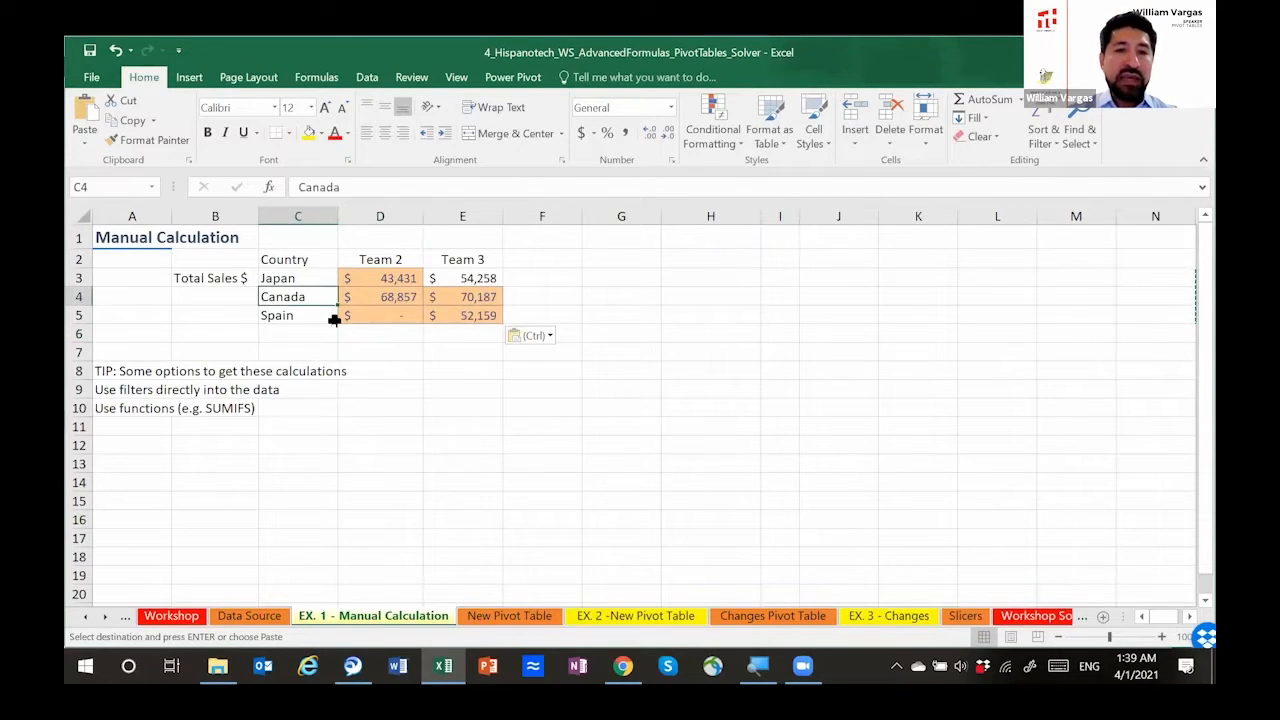
key(shift+Right)
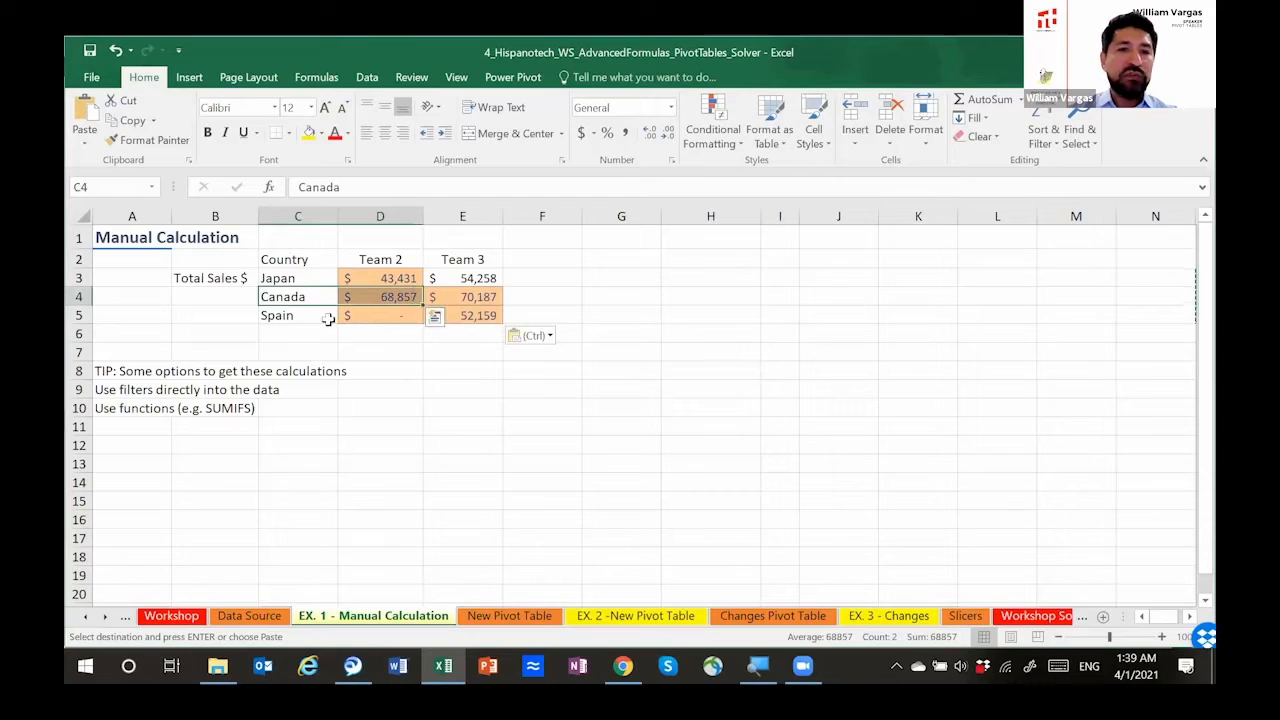
click(258, 617)
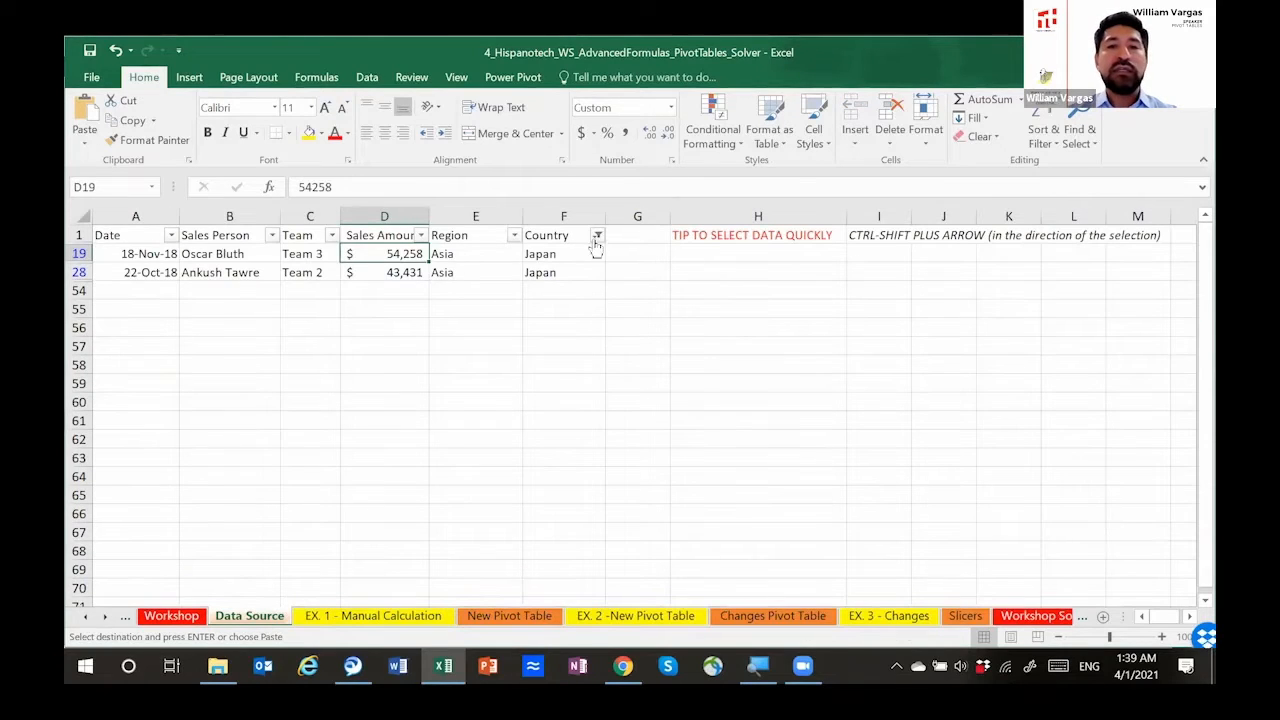
click(597, 236)
click(515, 388)
text(cana)
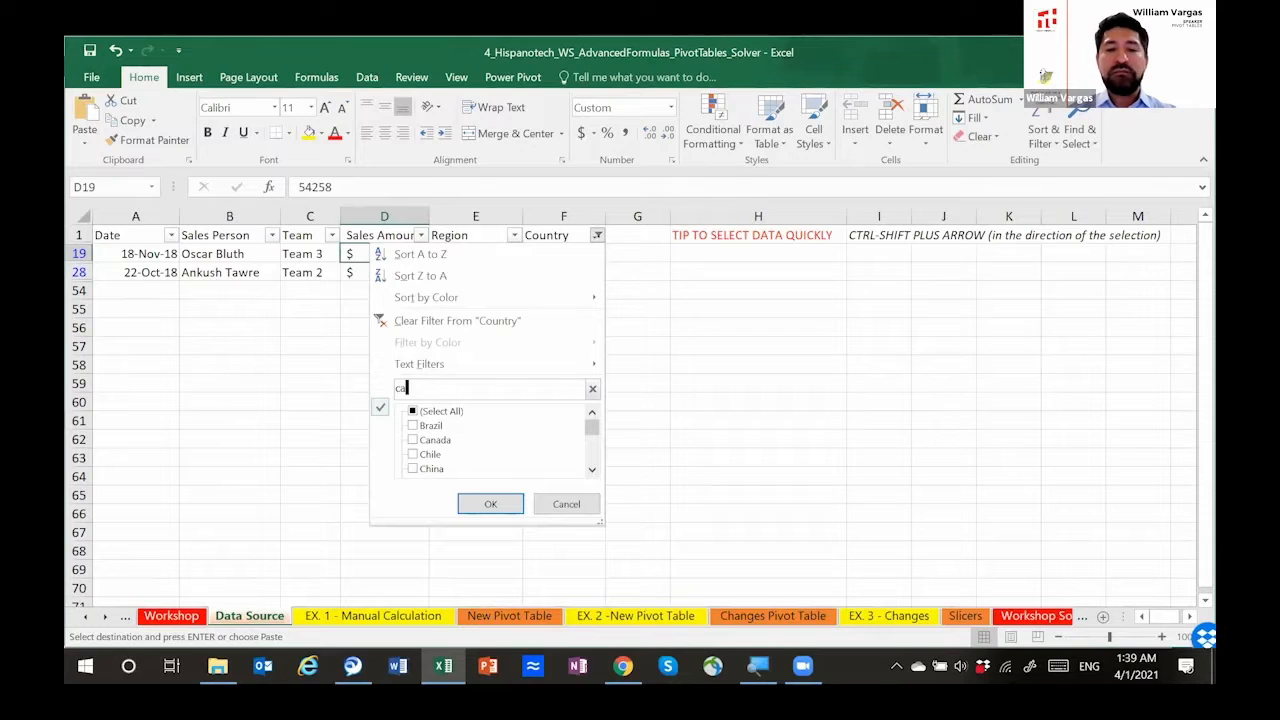
click(490, 504)
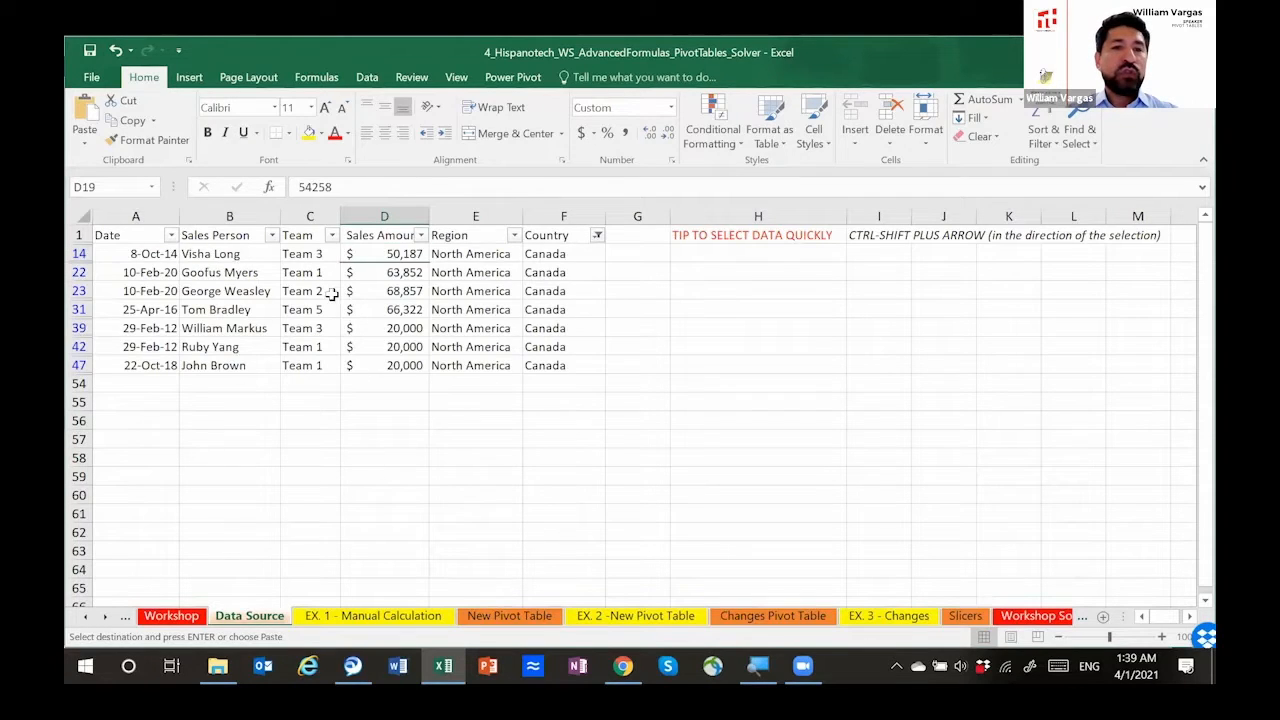
Step: Compare Canada's Team 2 amount and the sum of its two Team 3 amounts in Data Source with the totals in EX. 1
click(372, 292)
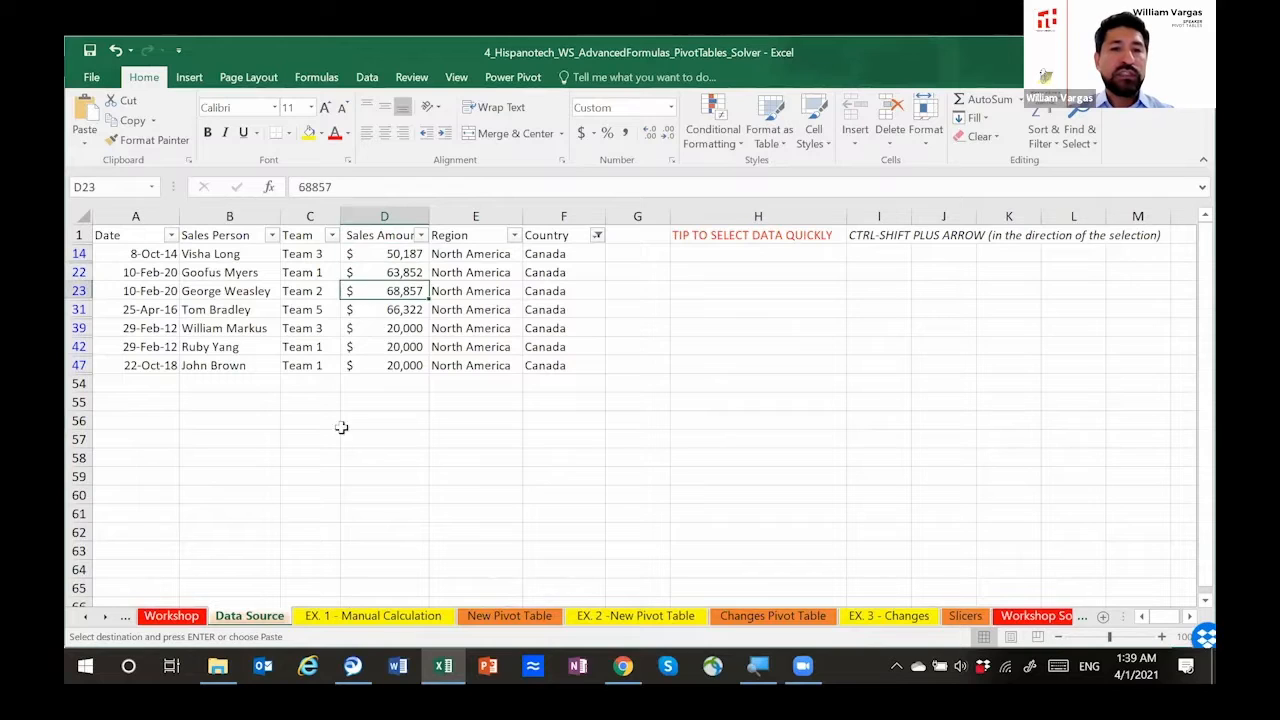
click(330, 620)
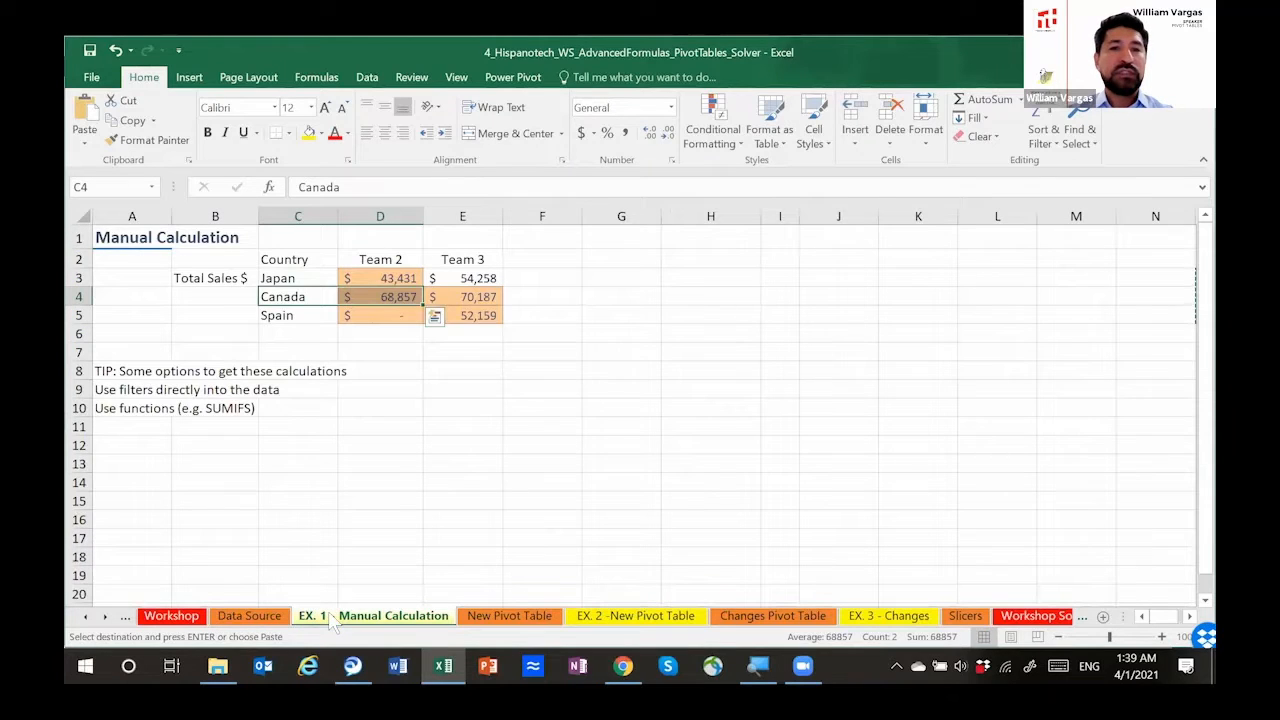
click(266, 620)
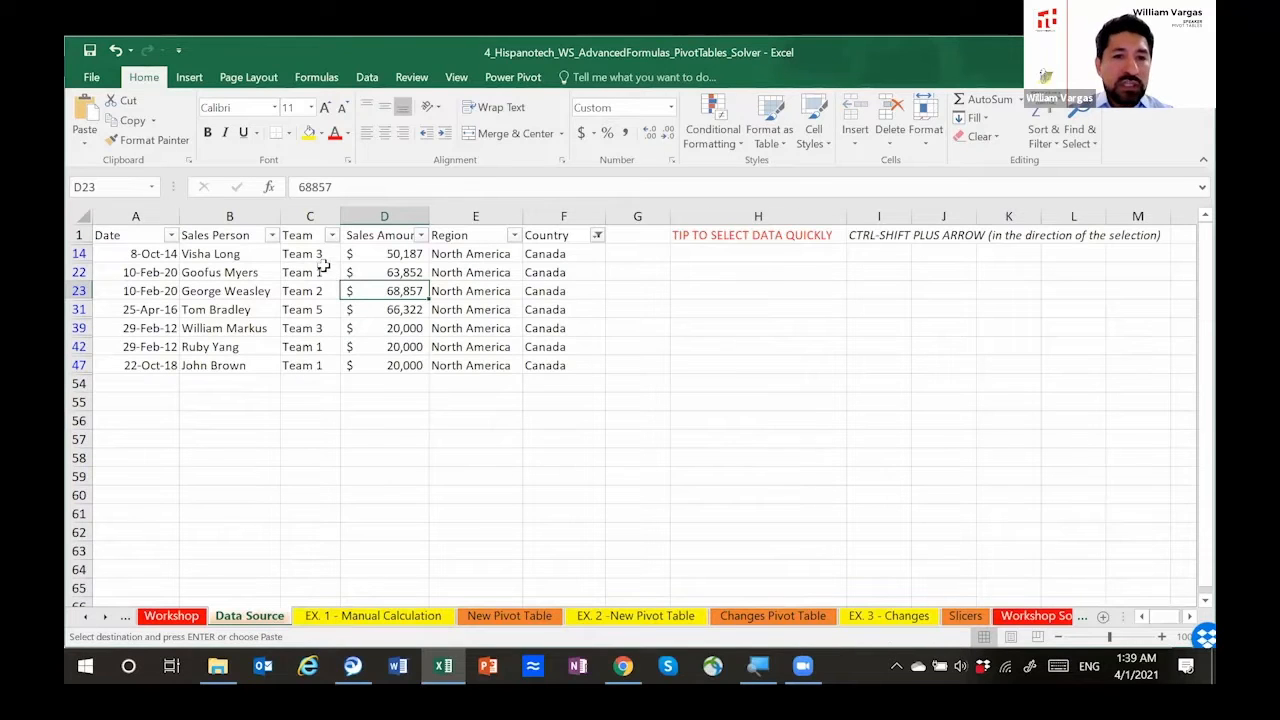
click(400, 253)
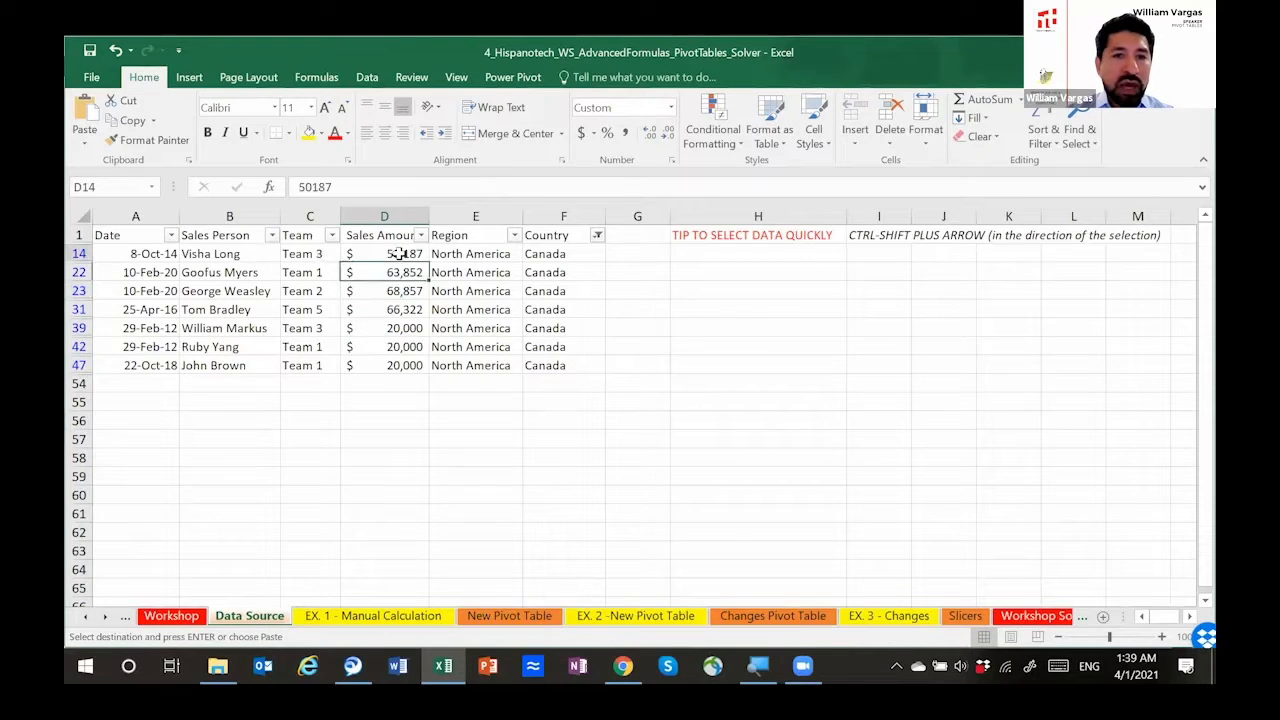
ctrl+click(385, 326)
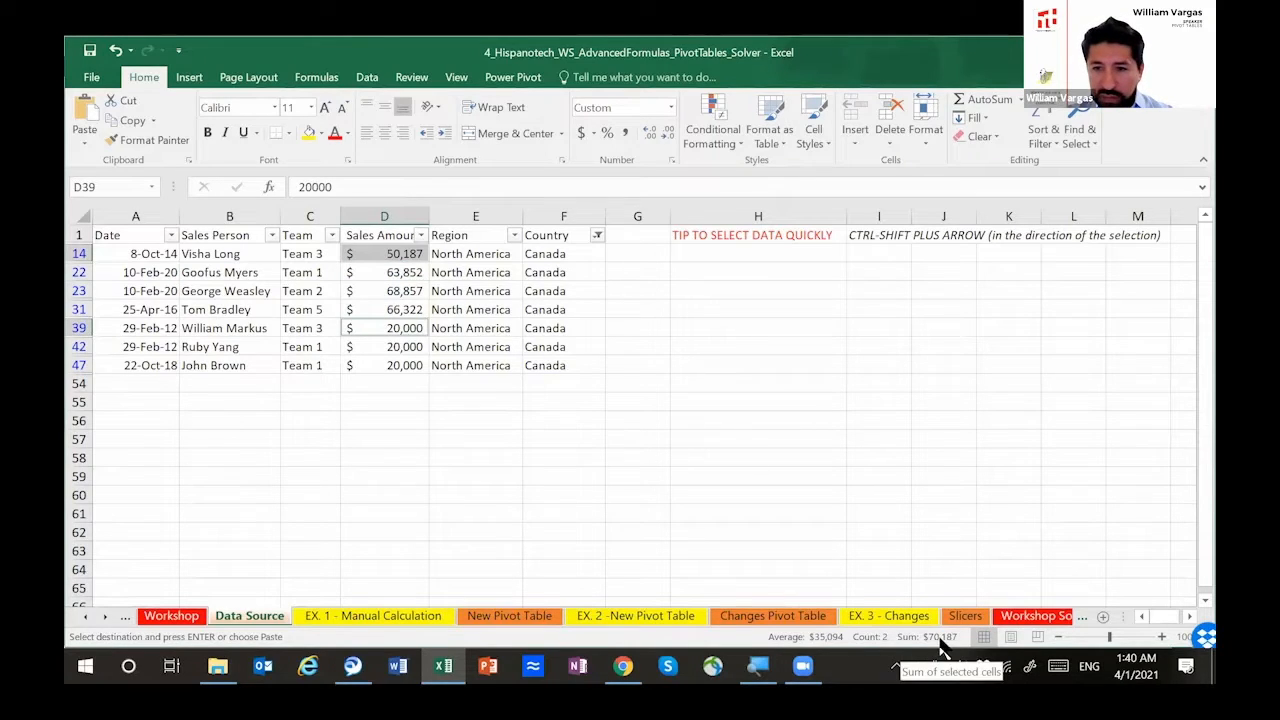
click(385, 617)
click(430, 304)
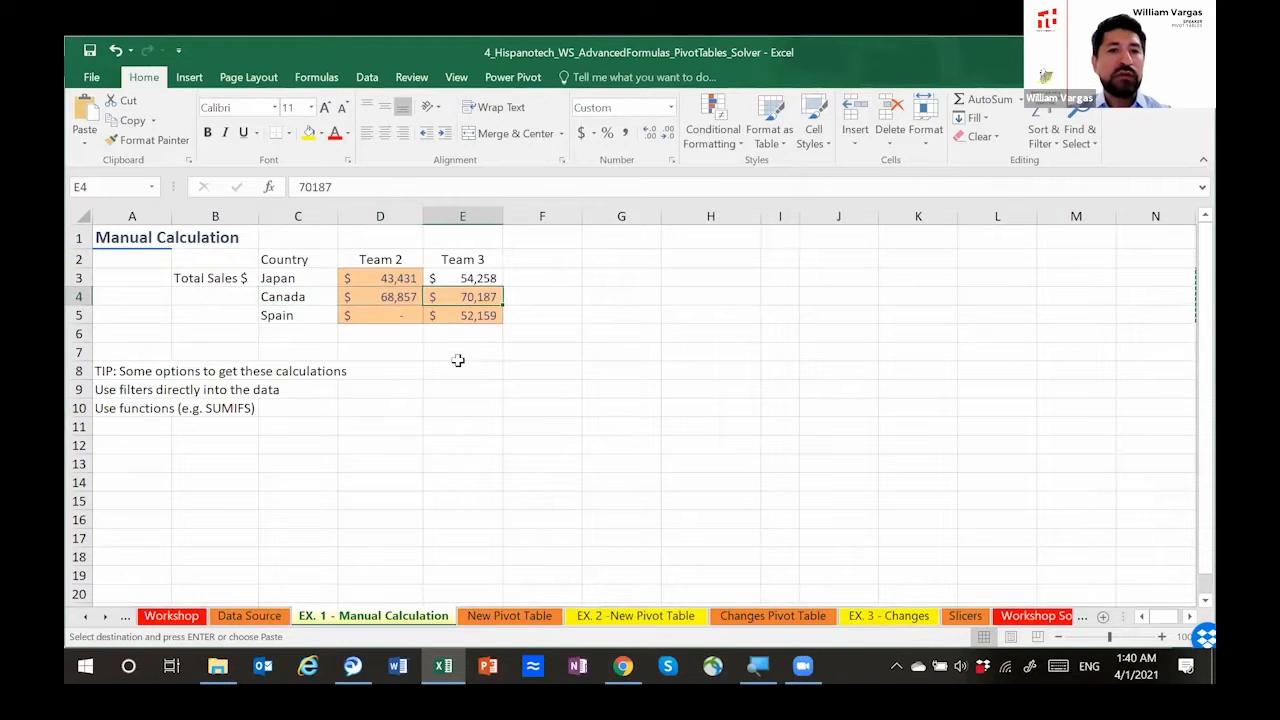
Step: Check the Spain totals for Team 2 and Team 3, and select the whole results range D3:E5
click(379, 314)
key(Right)
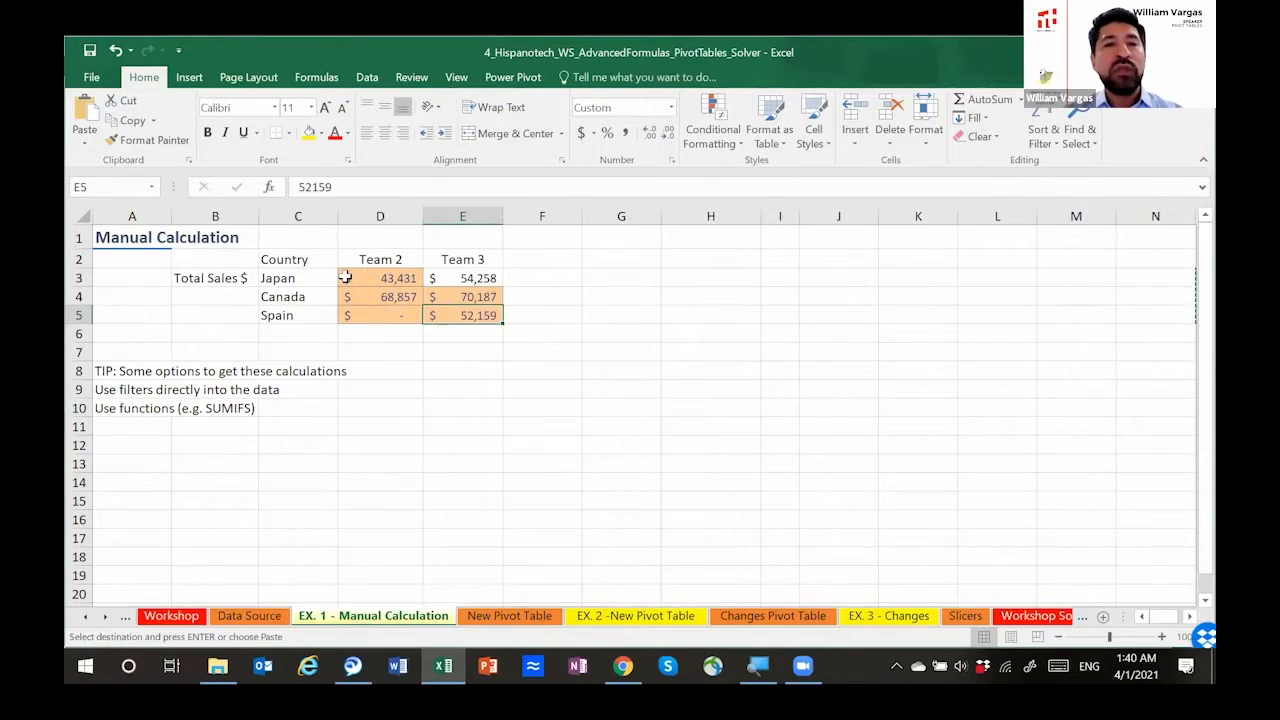
mouse_move(345, 278)
mouse_down()
mouse_move(465, 297)
mouse_move(460, 312)
mouse_move(434, 315)
mouse_up()
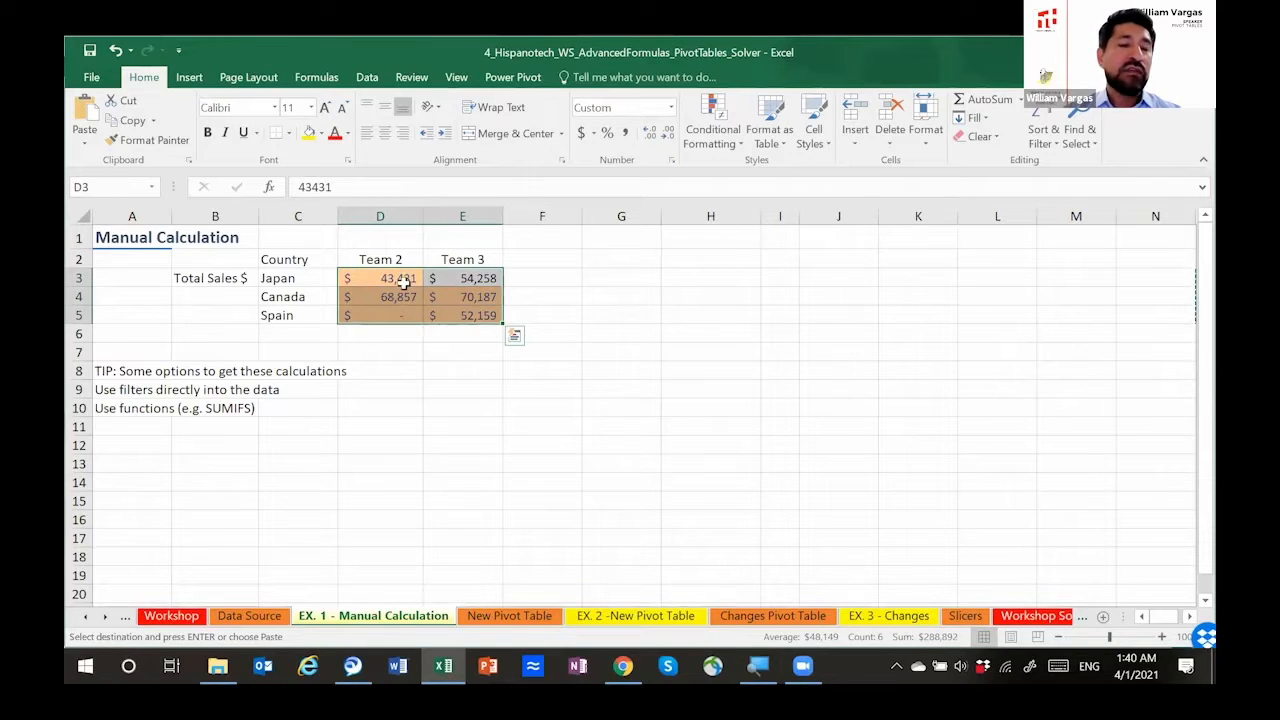
Step: Open the New Pivot Table sheet, review the outline for creating a pivot table from scratch, and select cell G4
click(507, 616)
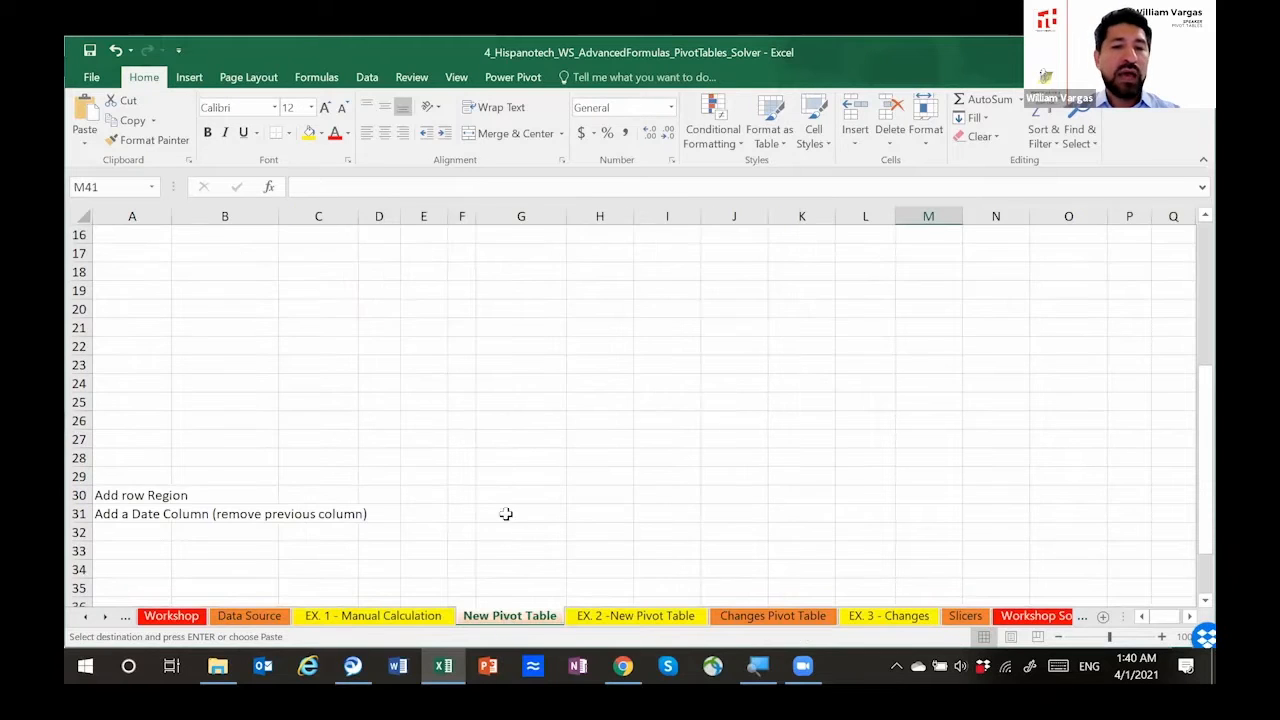
click(569, 469)
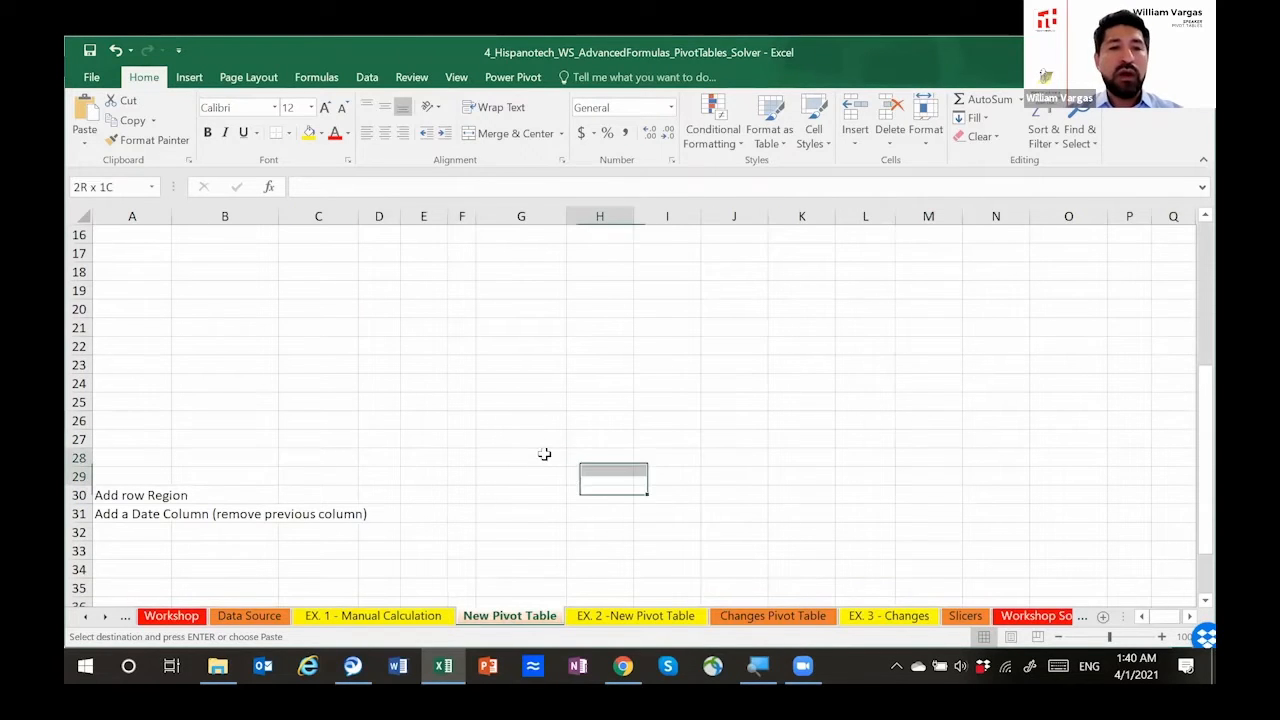
scroll(414, 432, up, 5)
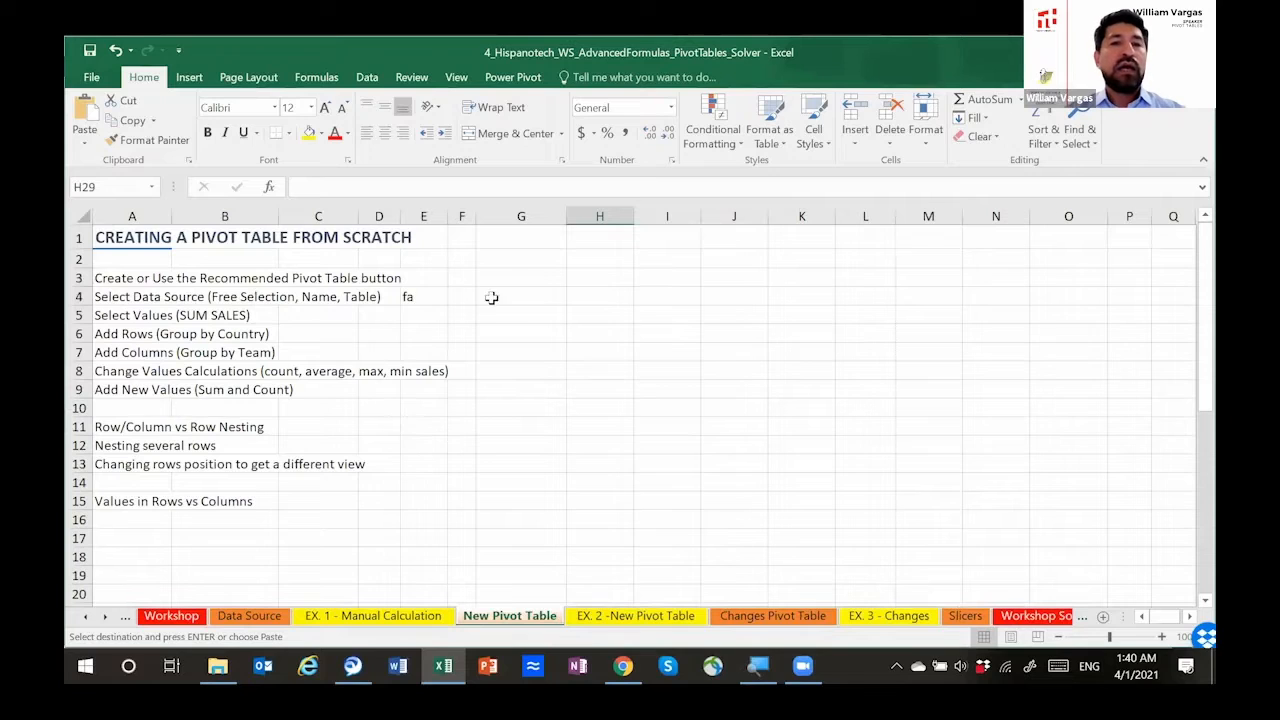
click(537, 295)
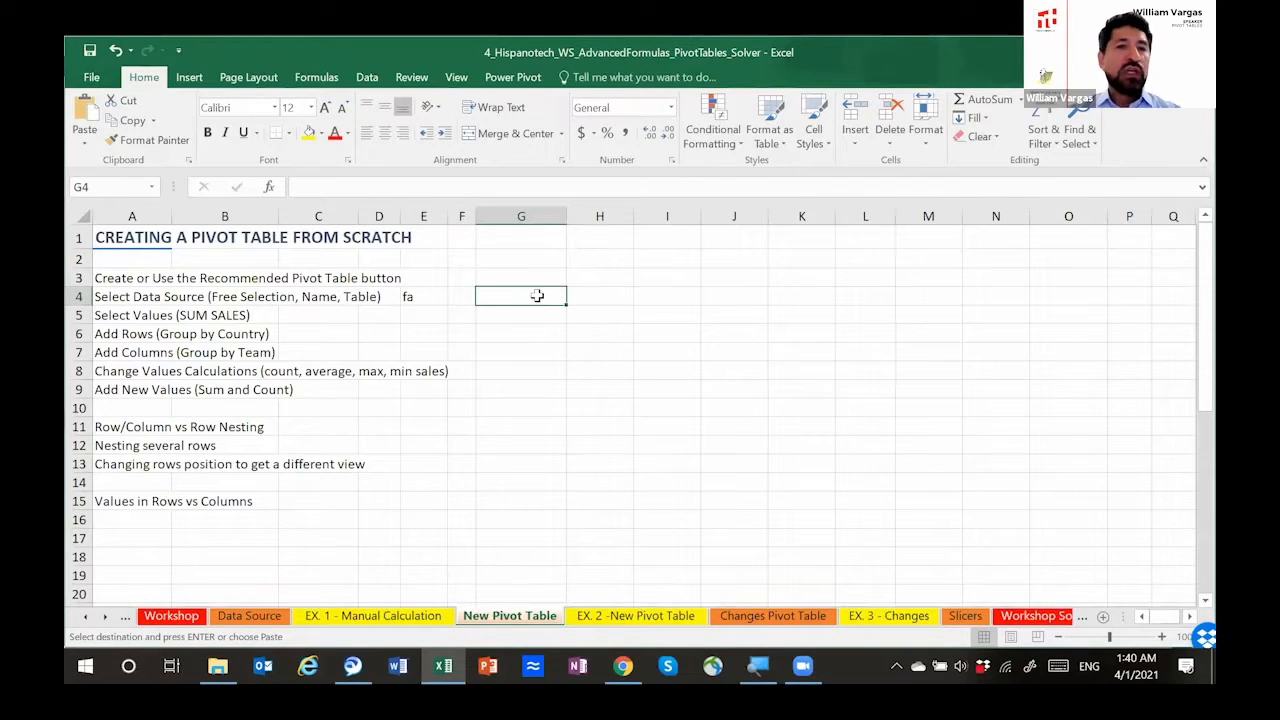
Step: Select cell G3 on the New Pivot Table sheet as the location for the pivot table
click(538, 283)
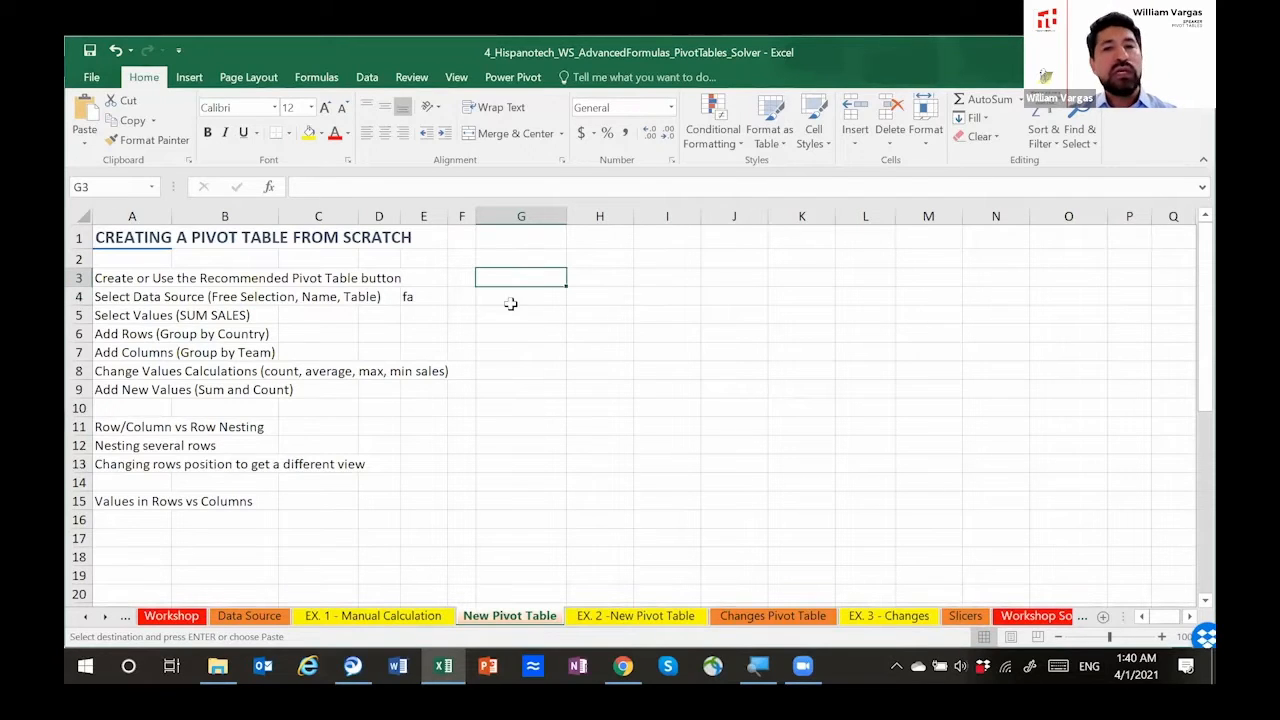
click(190, 78)
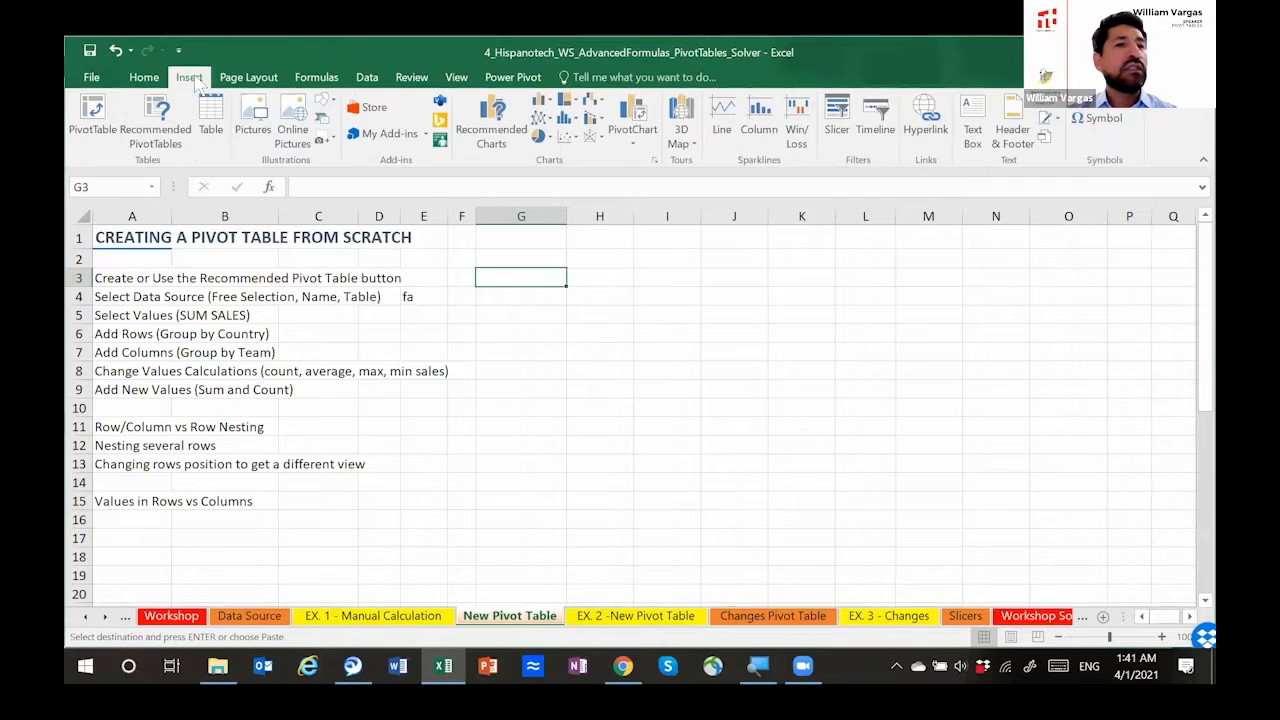
click(98, 130)
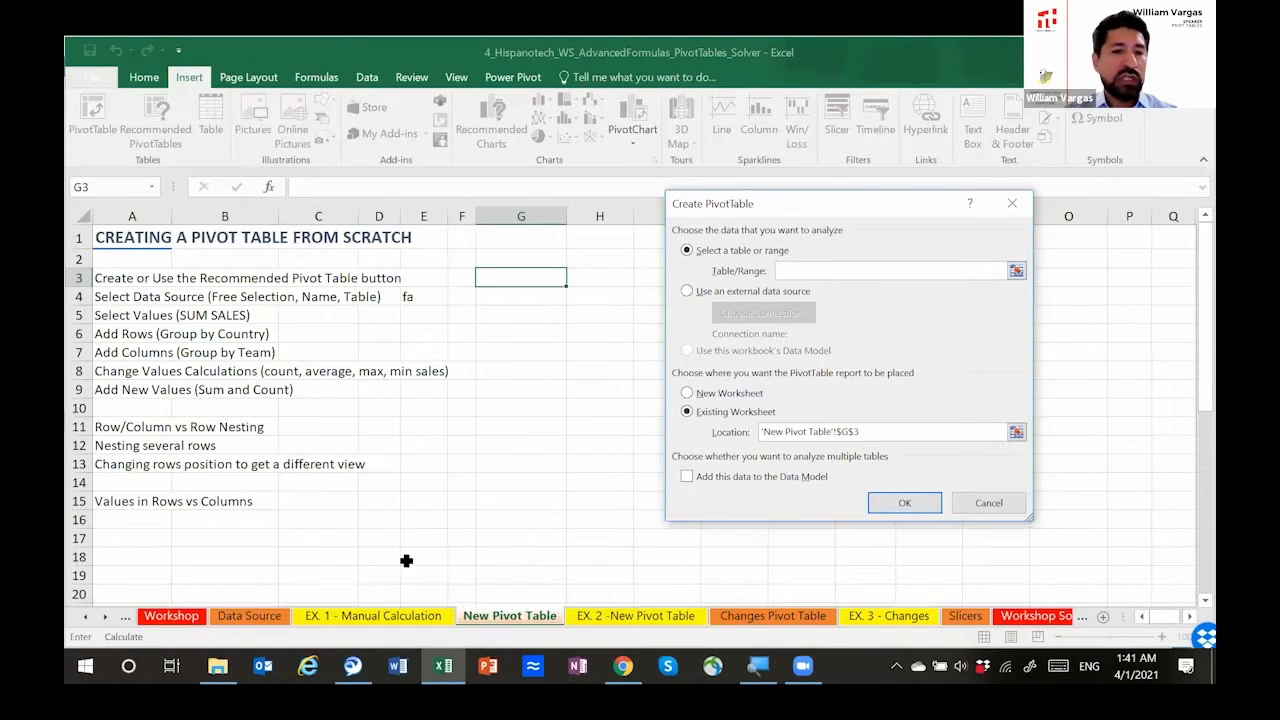
click(252, 616)
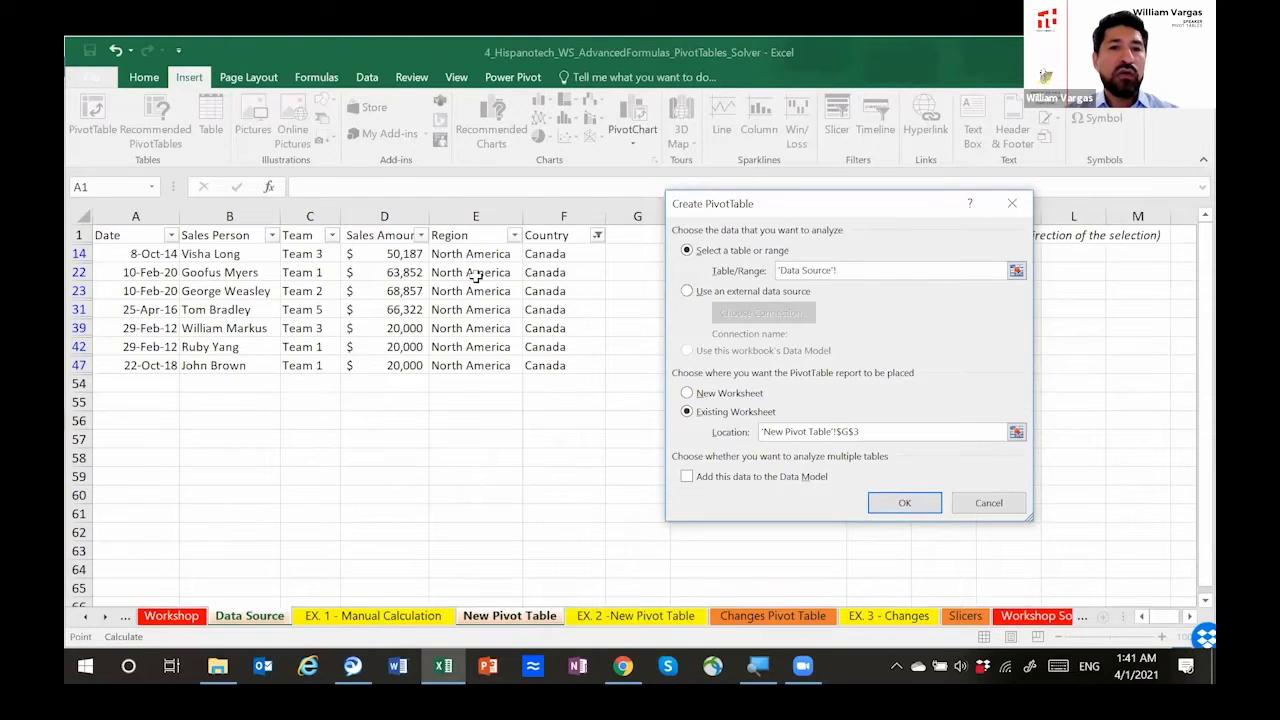
click(598, 240)
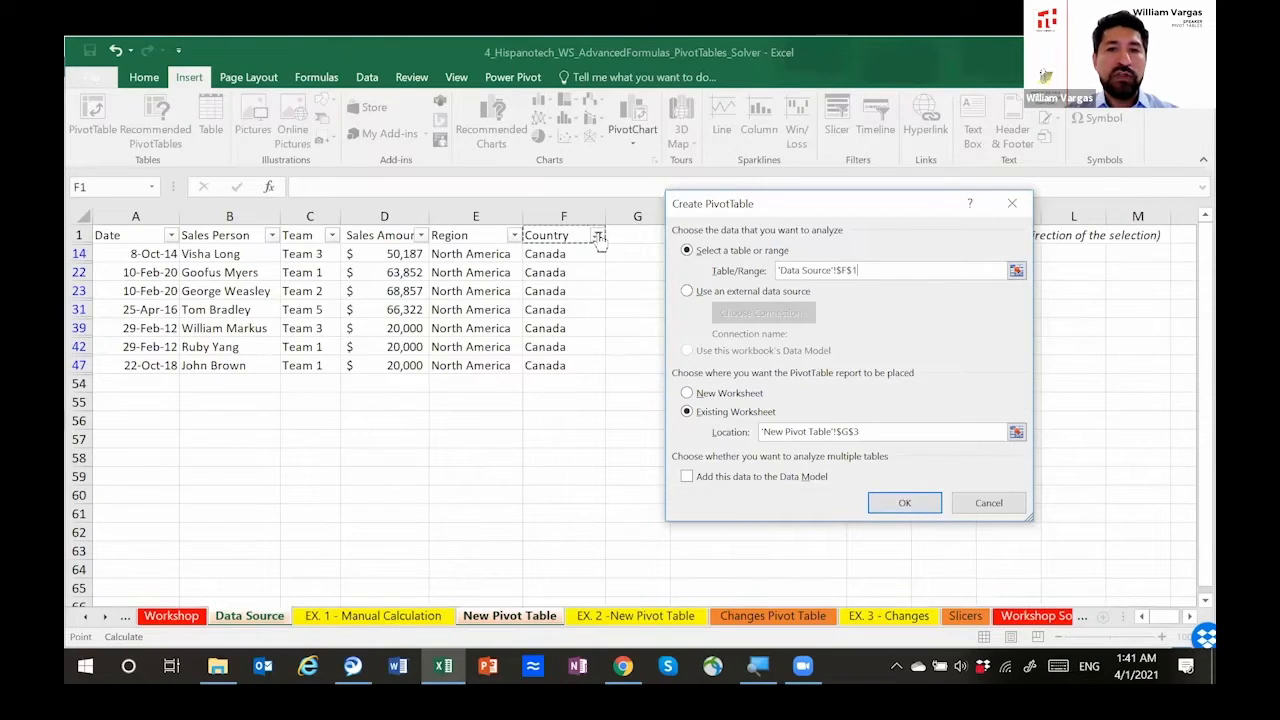
key(Escape)
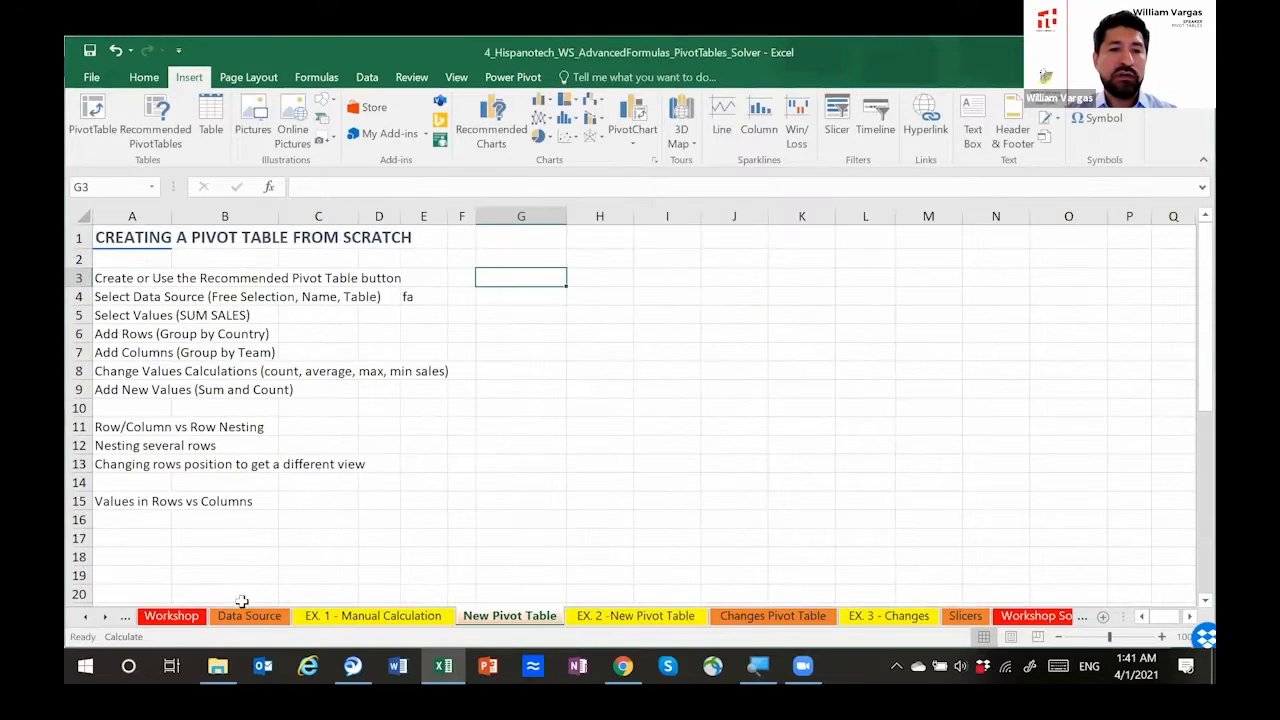
Step: Clear the filter from the Country column on the Data Source sheet
click(250, 618)
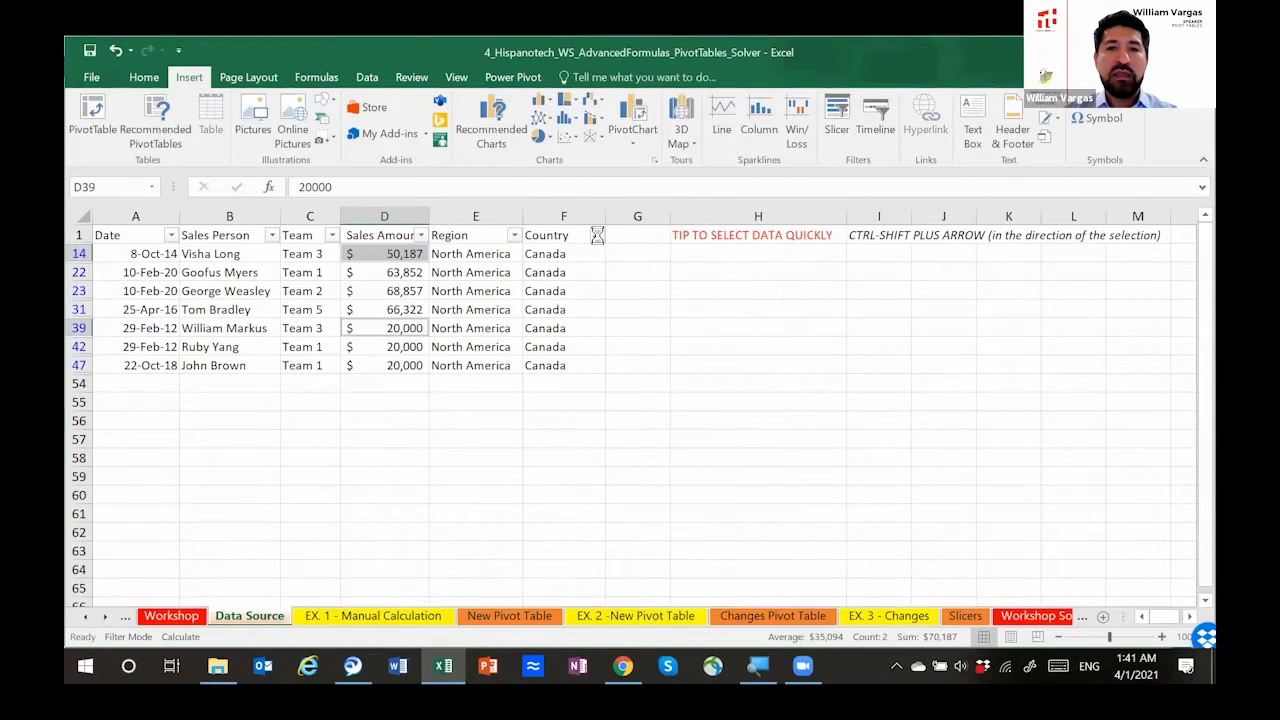
click(597, 236)
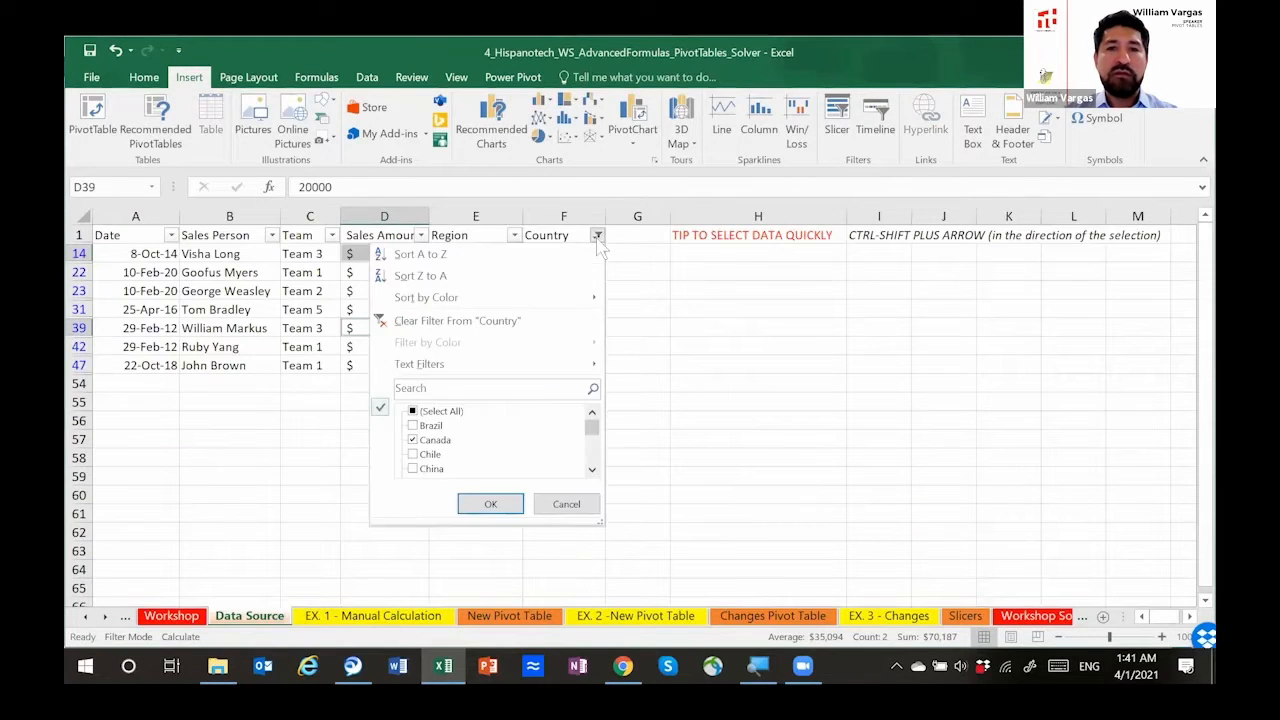
click(522, 323)
Step: Create a pivot table at G3 of the New Pivot Table sheet from Data Source cells A1:F53, the range named HISP
click(505, 617)
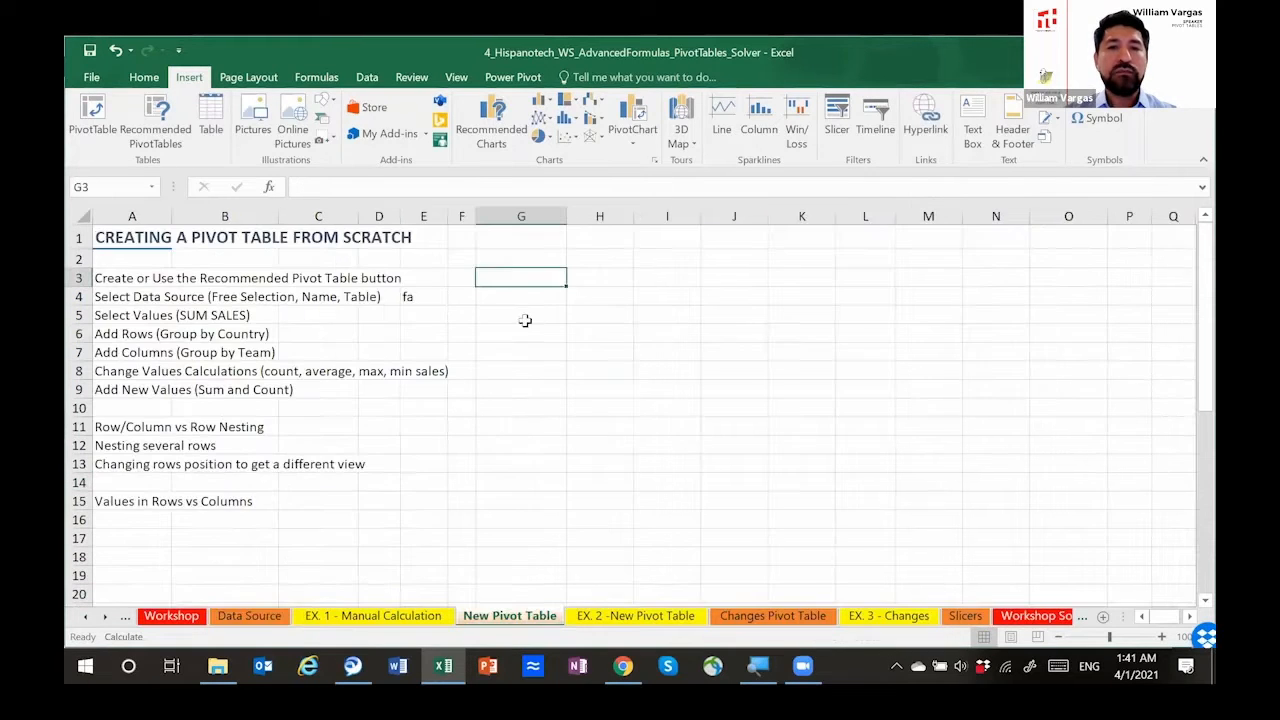
click(92, 118)
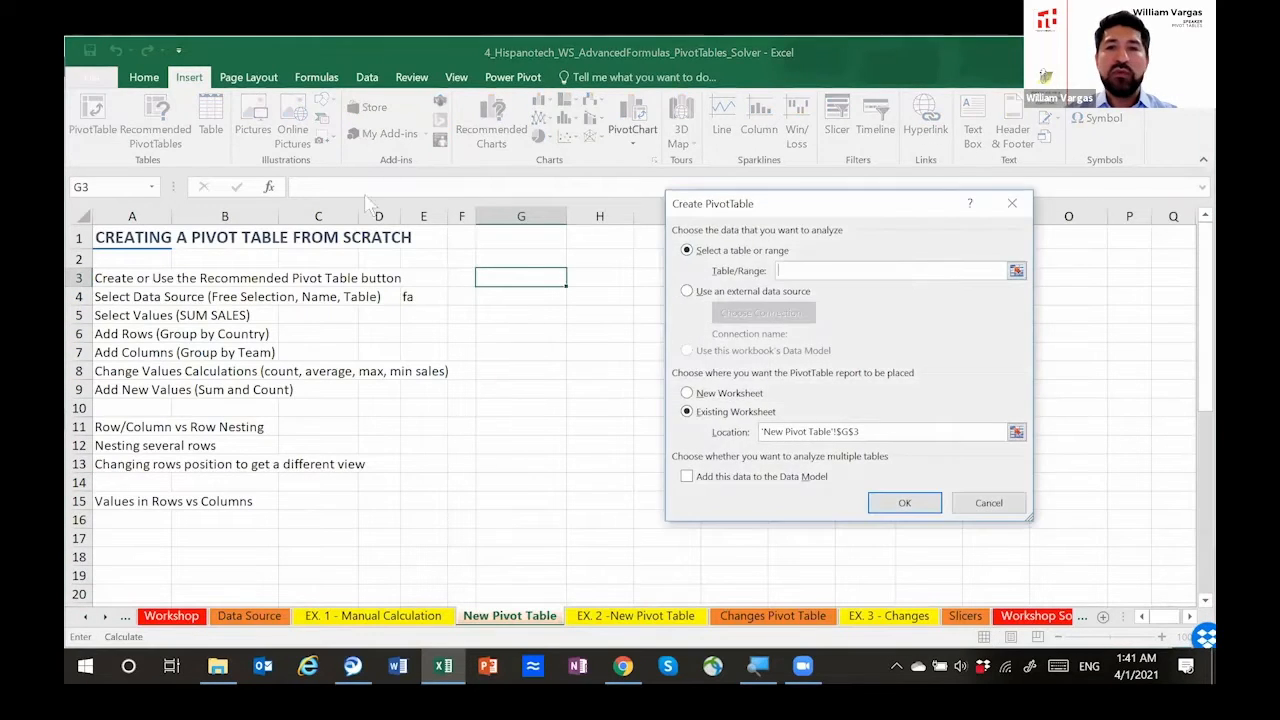
click(1016, 270)
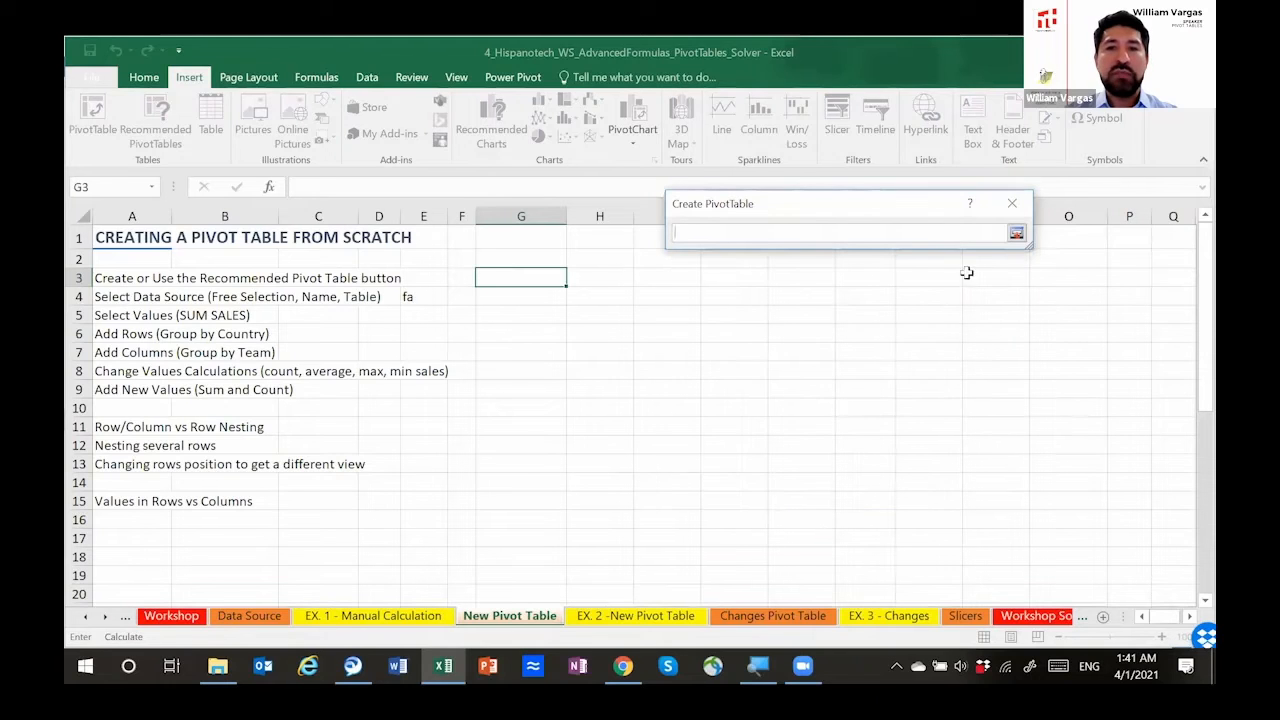
click(232, 622)
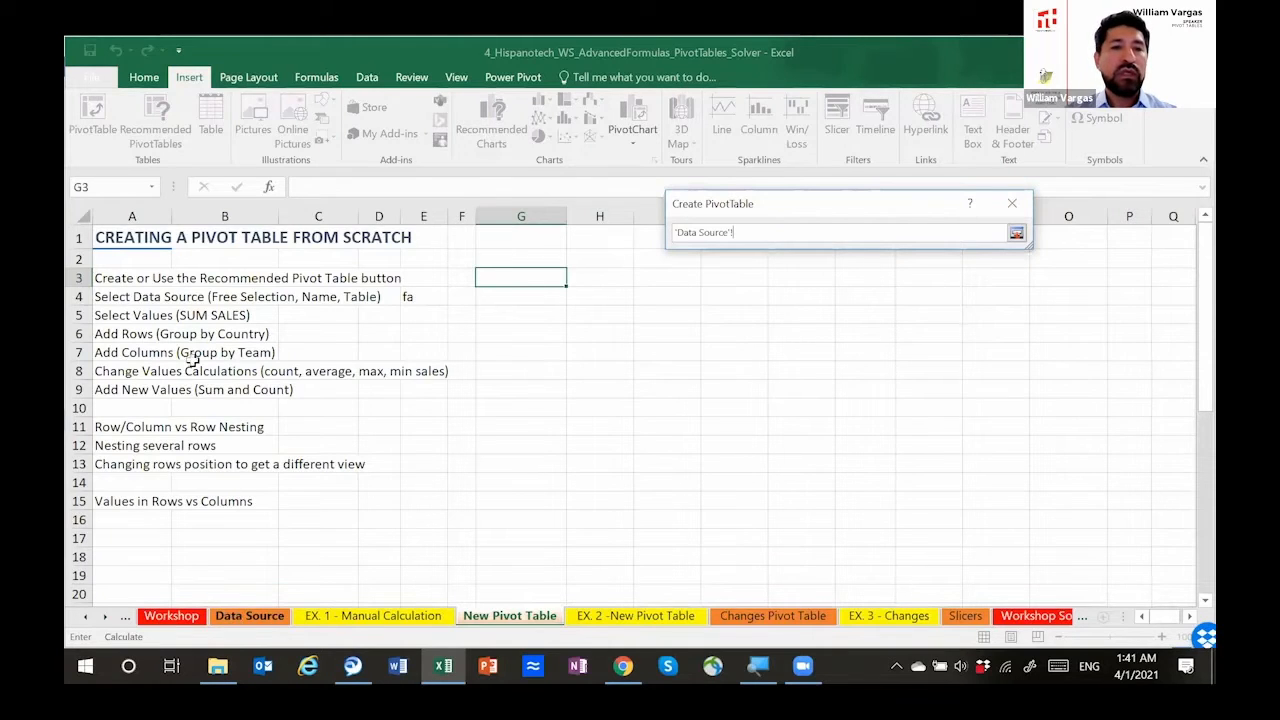
click(146, 236)
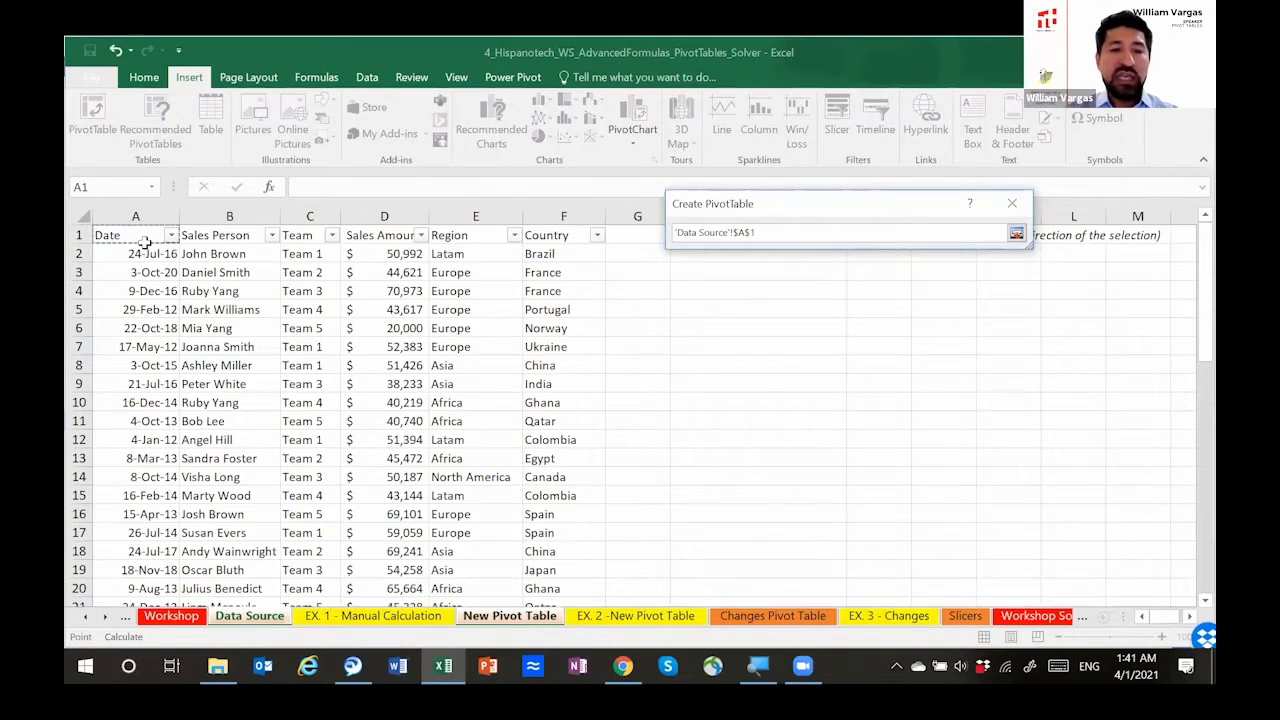
key(shift+Right)
key(shift+Right)
key(shift+Right)
key(shift+Right)
key(shift+Right)
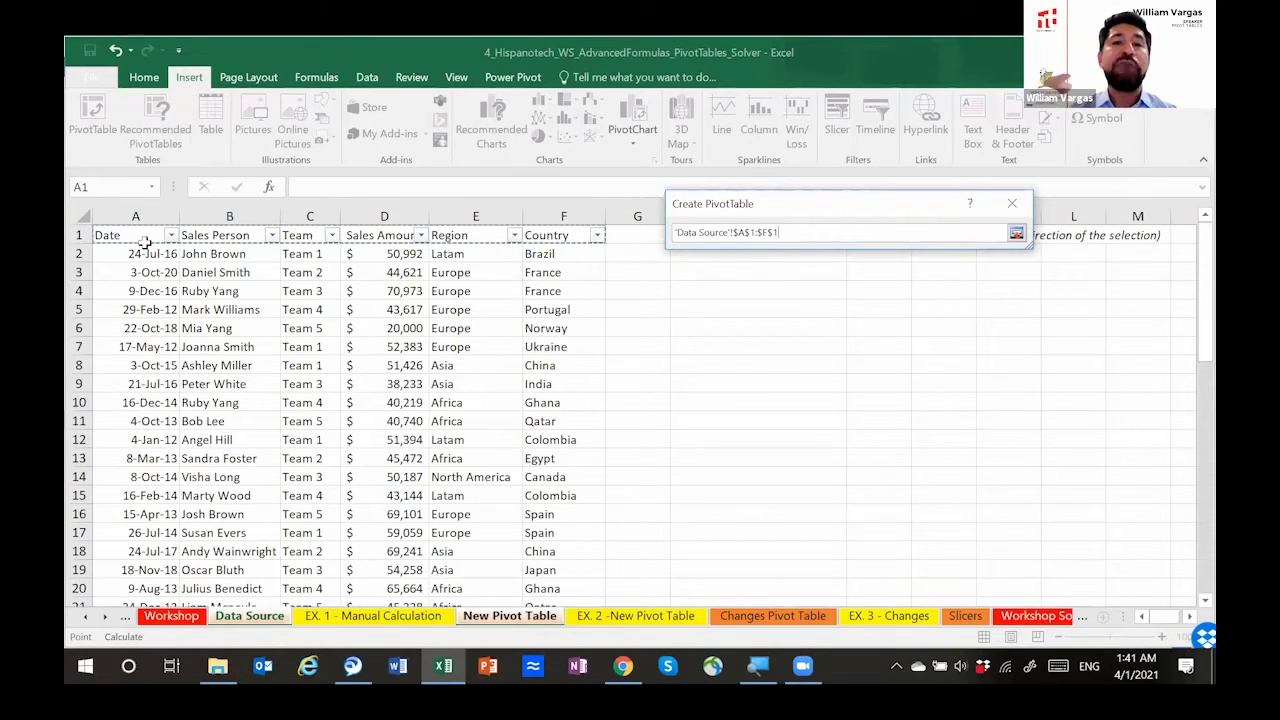
key(shift+Down)
key(shift+Down)
key(shift+Down)
key(shift+Down)
key(shift+Down)
key(shift+Down)
key(shift+Down)
key(shift+Down)
key(shift+Down)
key(shift+Down)
key(shift+Down)
key(shift+Down)
key(shift+Down)
key(shift+Down)
key(shift+Down)
key(shift+Down)
key(shift+Down)
key(shift+Down)
key(shift+Down)
key(shift+Down)
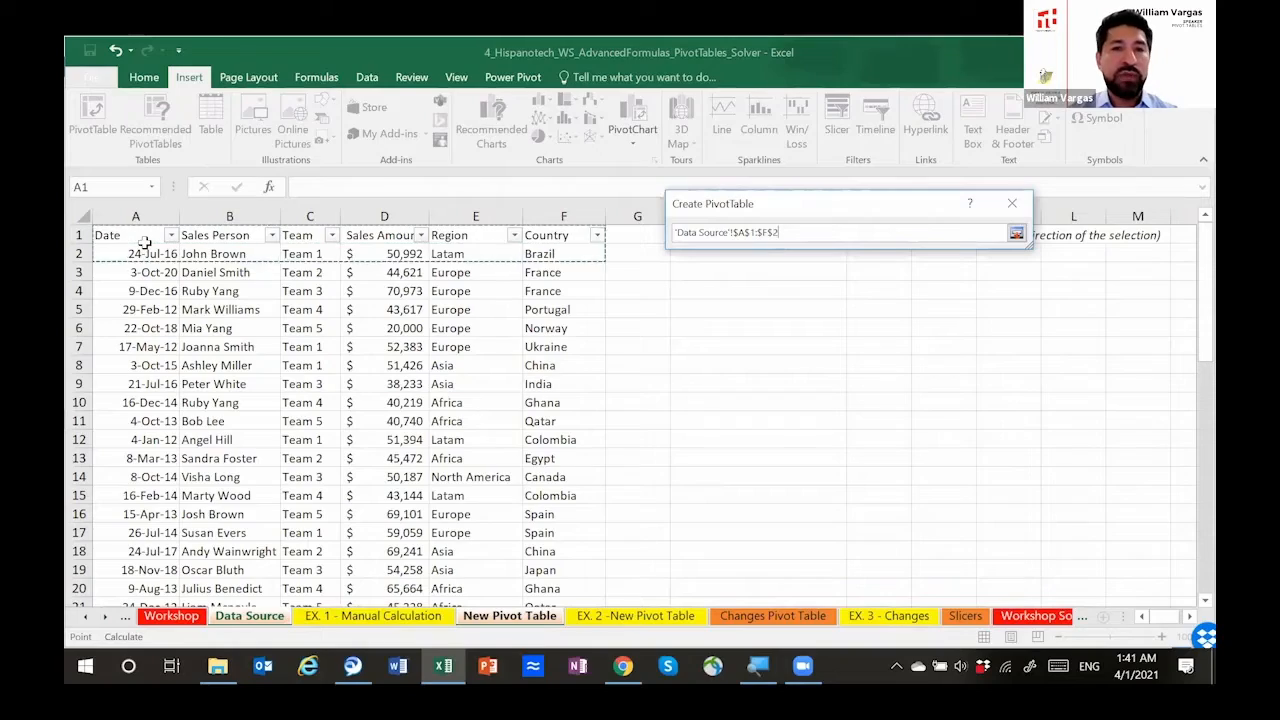
key(shift+Down)
key(shift+Down)
key(shift+Down)
key(shift+Down)
key(shift+Down)
key(shift+Down)
key(shift+Down)
key(shift+Down)
key(shift+Down)
key(shift+Down)
key(shift+Down)
key(shift+Down)
key(shift+Down)
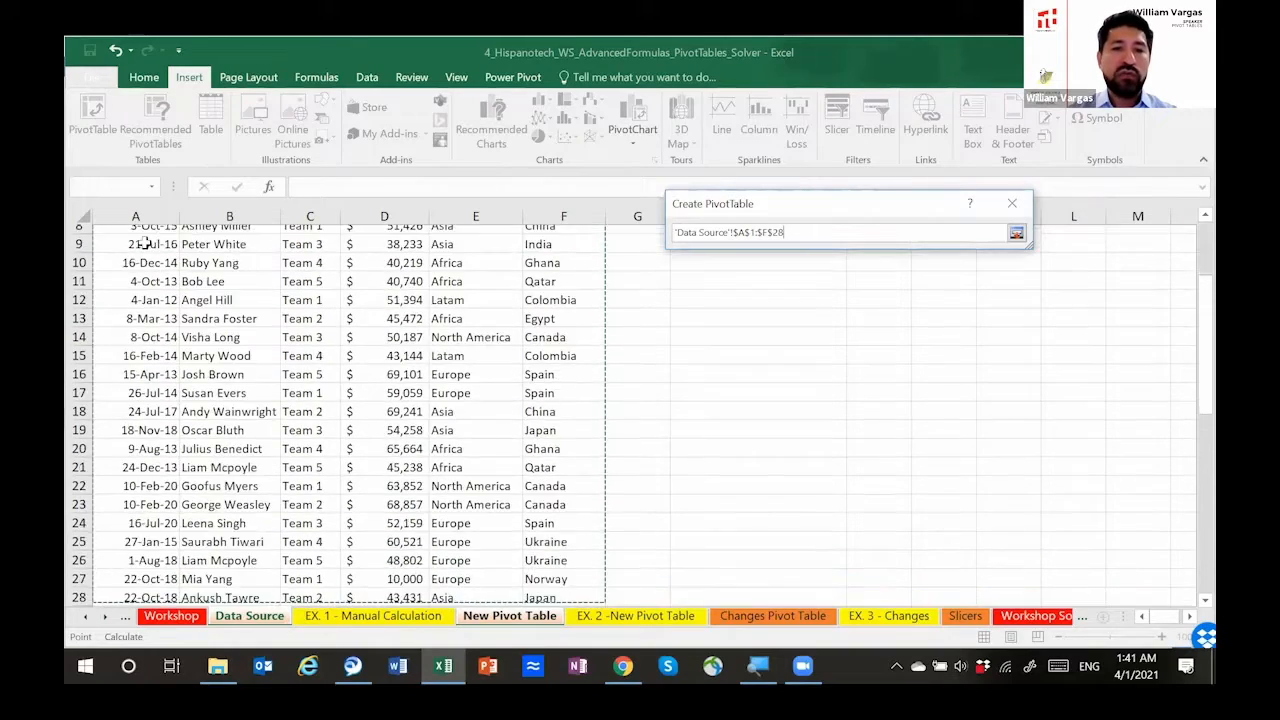
key(shift+Down)
key(shift+Down)
key(shift+Down)
key(shift+Down)
key(shift+Down)
key(shift+Down)
key(shift+Down)
key(shift+Down)
key(shift+Down)
key(shift+Down)
key(shift+Down)
key(shift+Down)
key(shift+Down)
key(shift+Down)
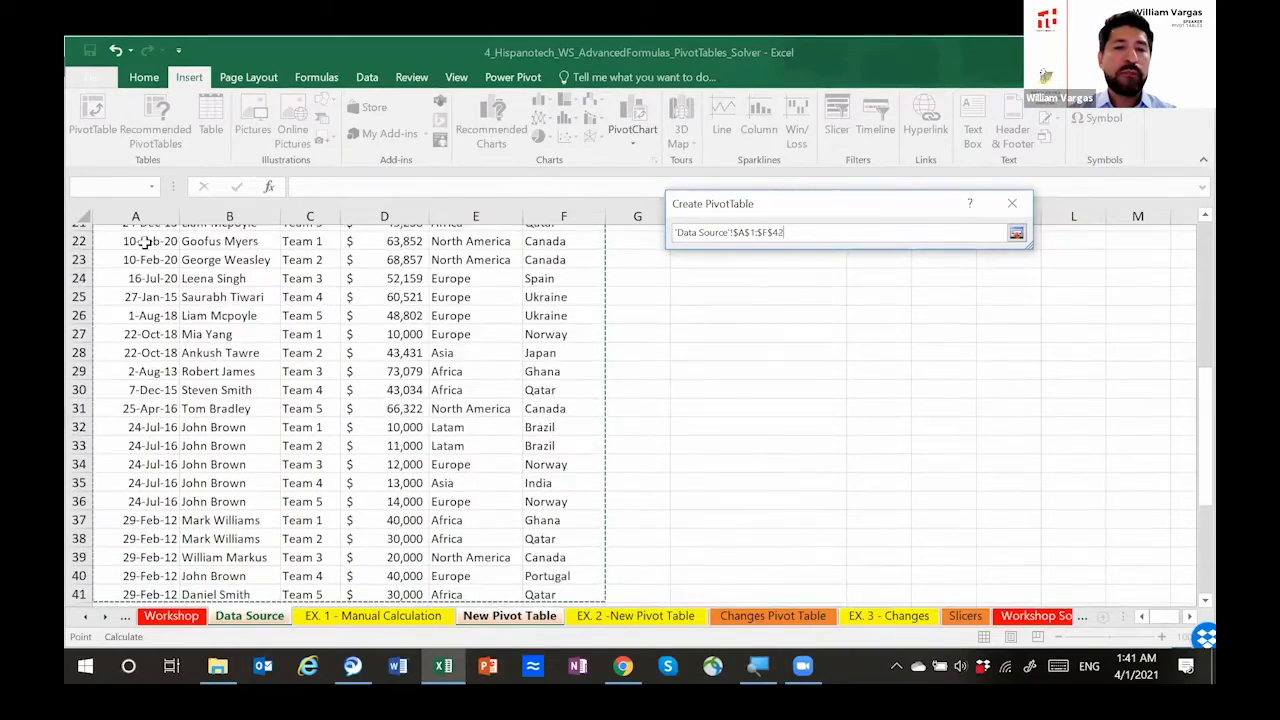
key(shift+Down)
key(shift+Down)
key(shift+Down)
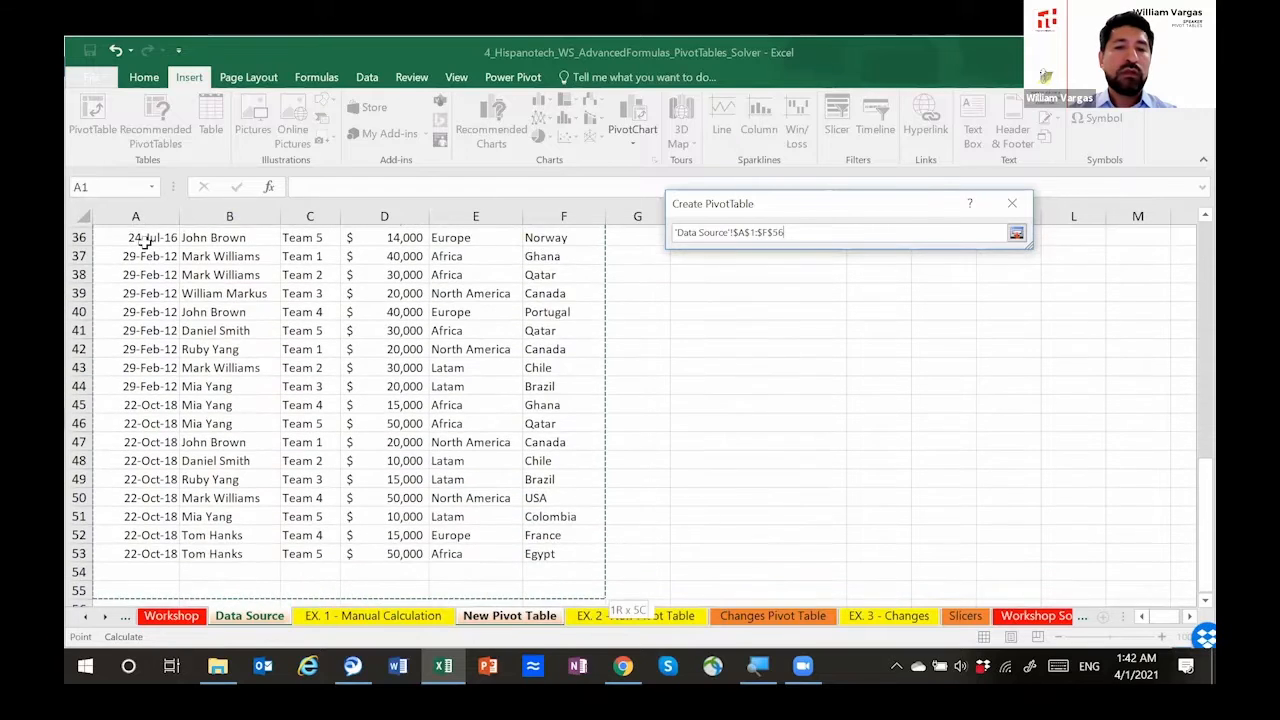
key(shift+Down)
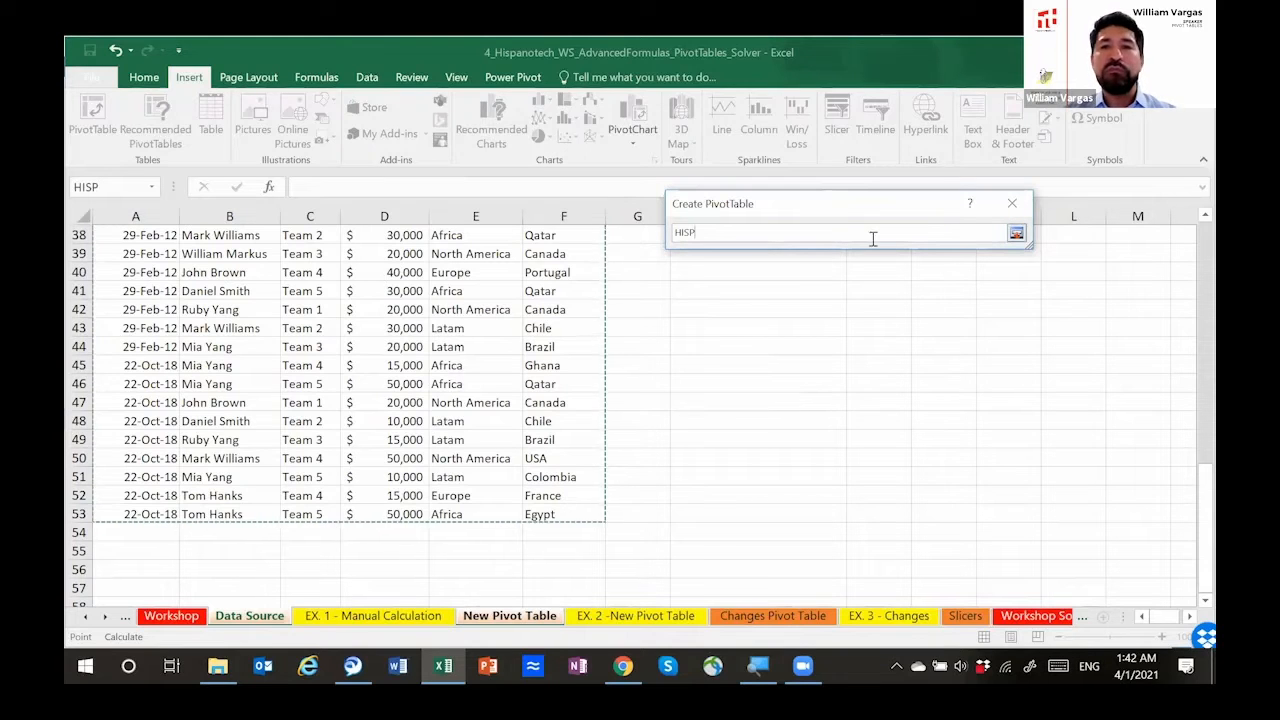
click(1016, 233)
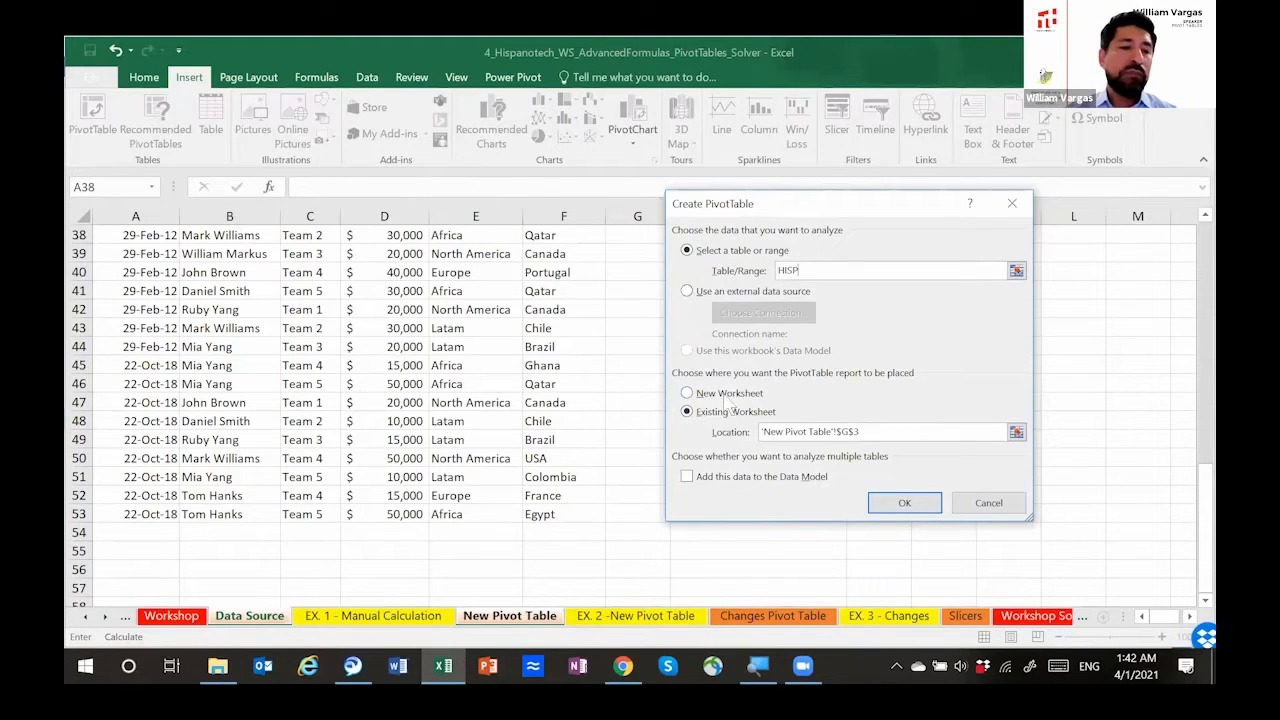
click(903, 503)
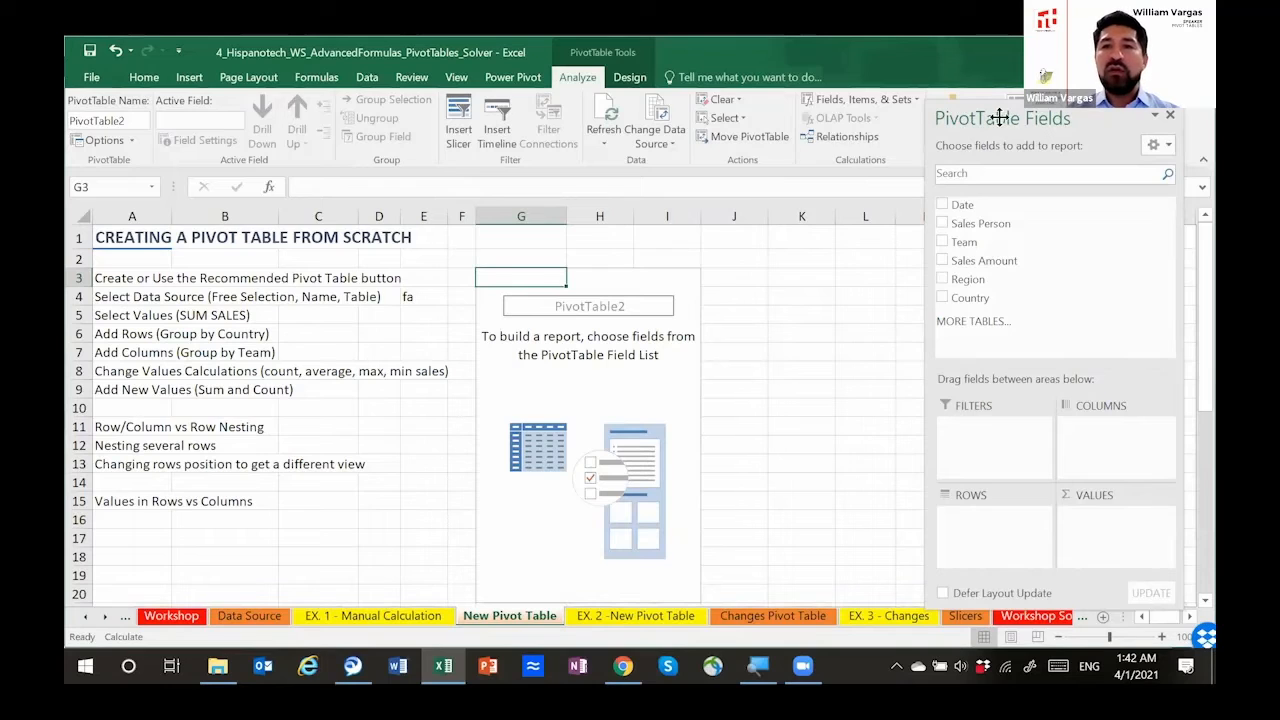
Step: Move the PivotTable Fields pane, dock it beside the sheet, and float it over the worksheet again
drag(990, 108, 988, 94)
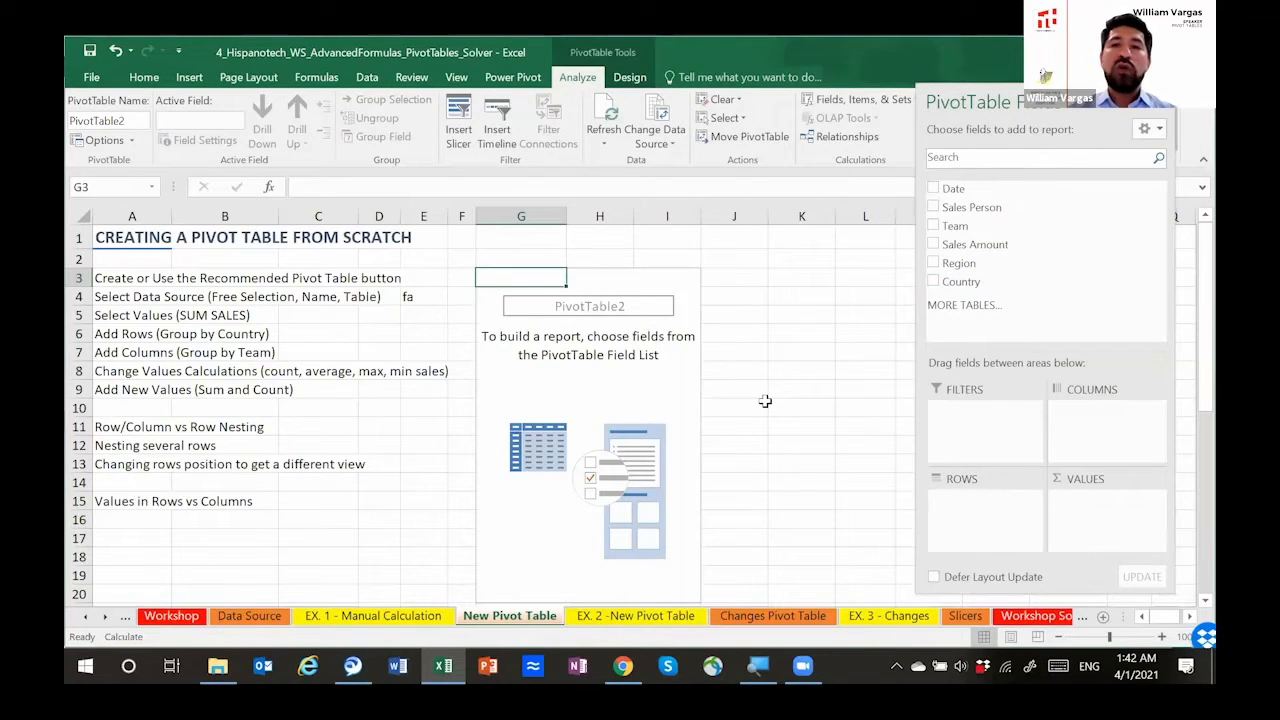
drag(1032, 99, 992, 92)
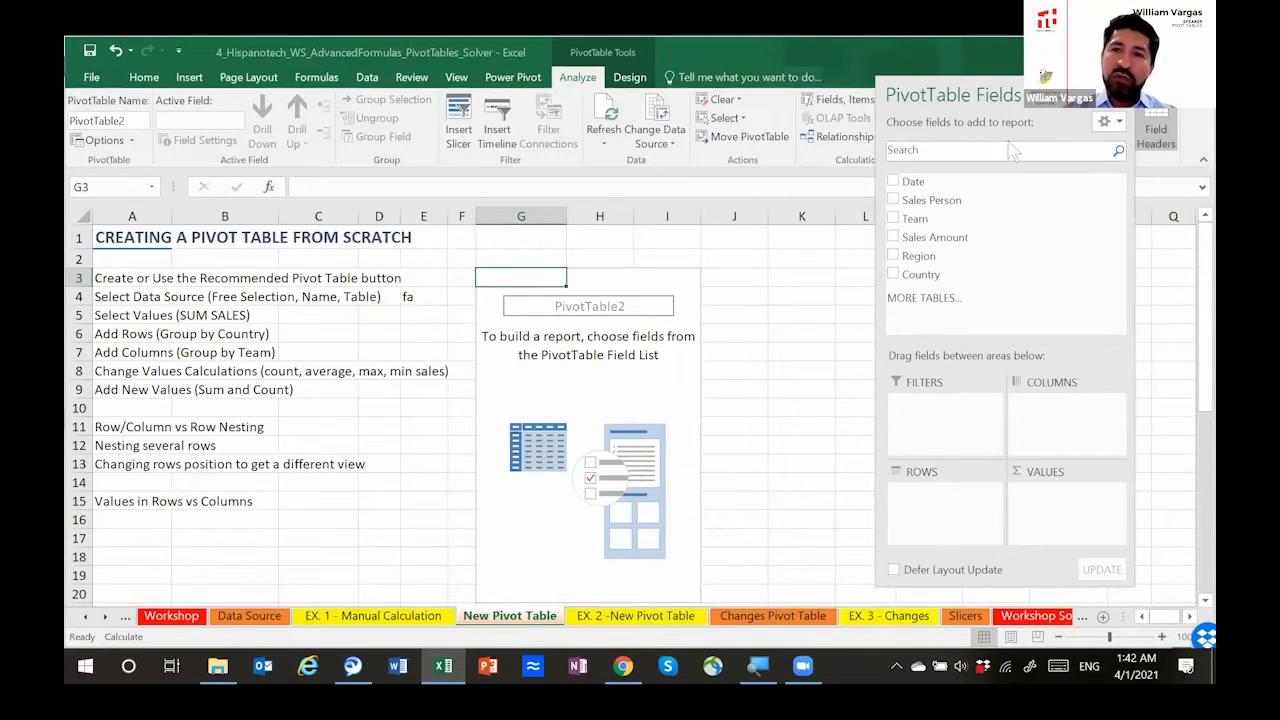
drag(993, 95, 1203, 220)
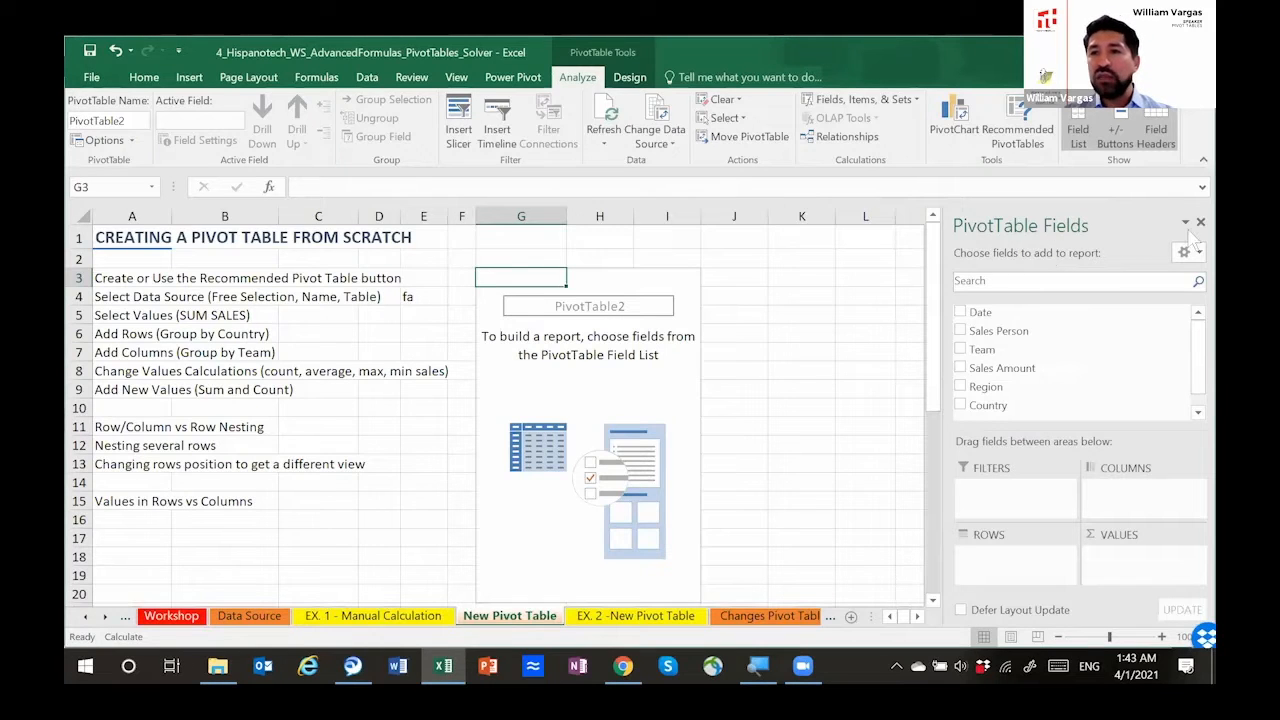
drag(1160, 217, 894, 229)
drag(1040, 130, 1060, 134)
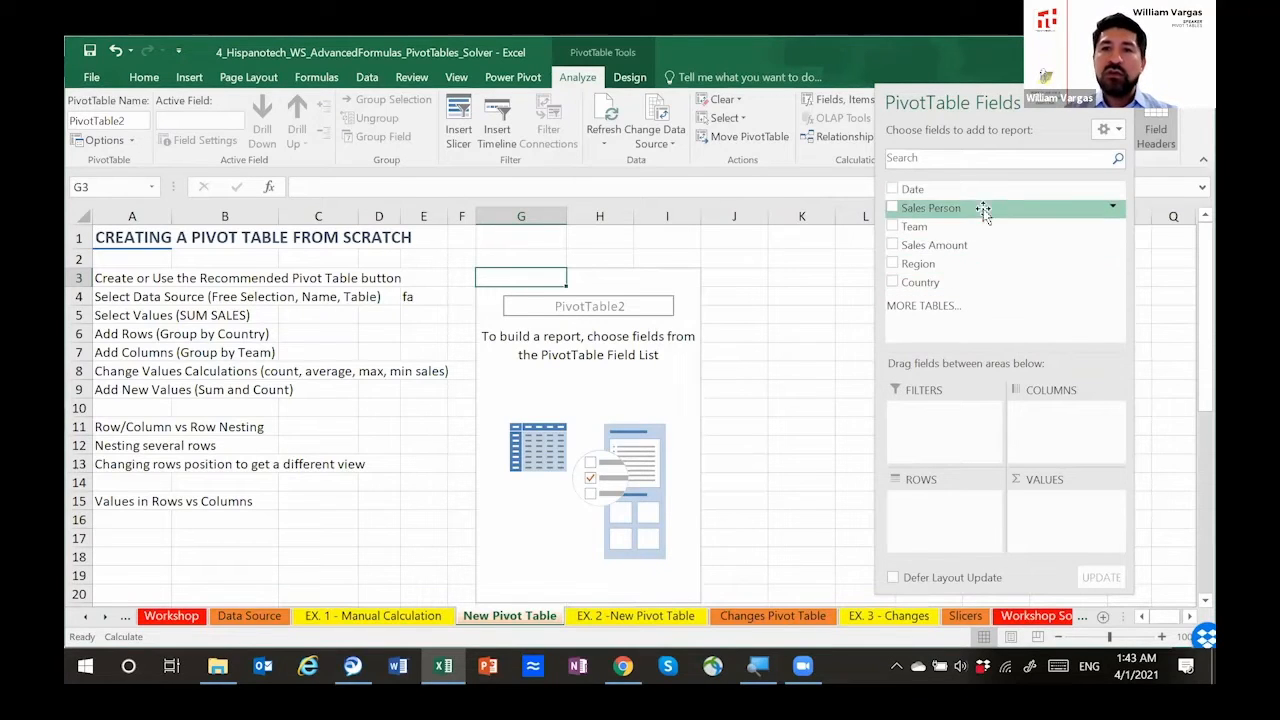
Step: Compare the column headers in A1:F1 of Data Source with the field list of the new pivot table
click(268, 619)
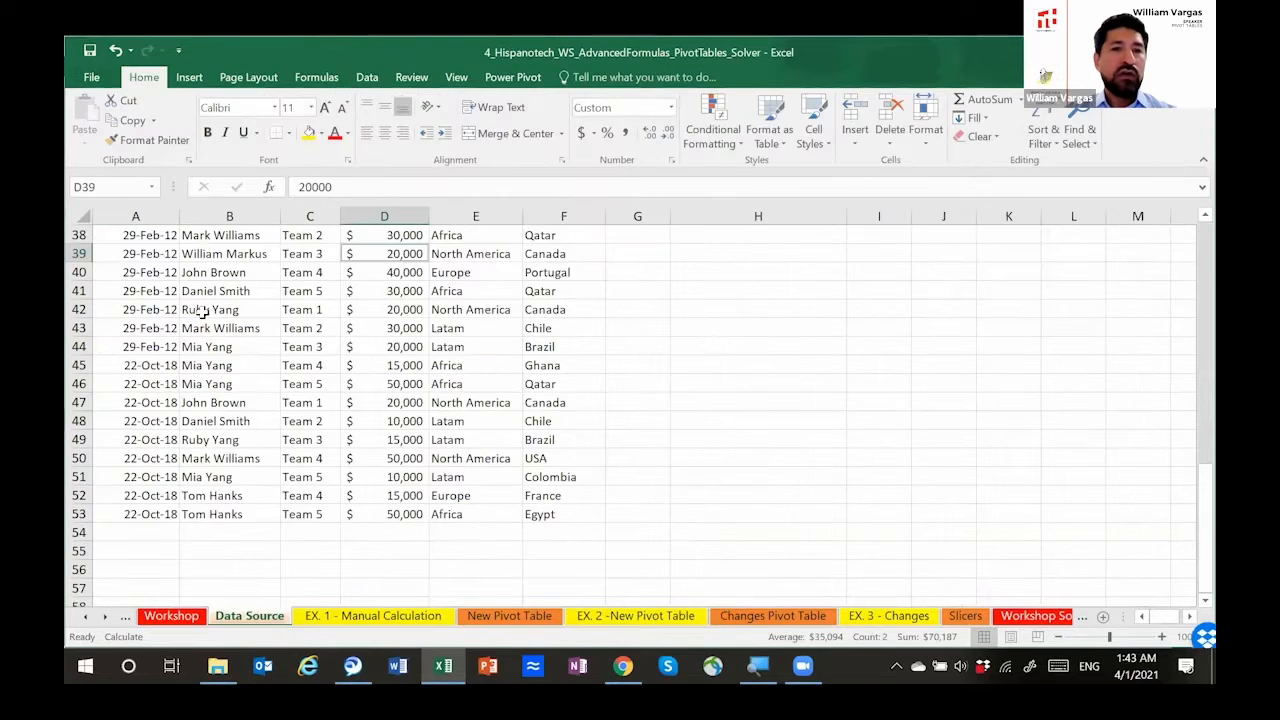
scroll(206, 300, up, 12)
drag(150, 237, 585, 237)
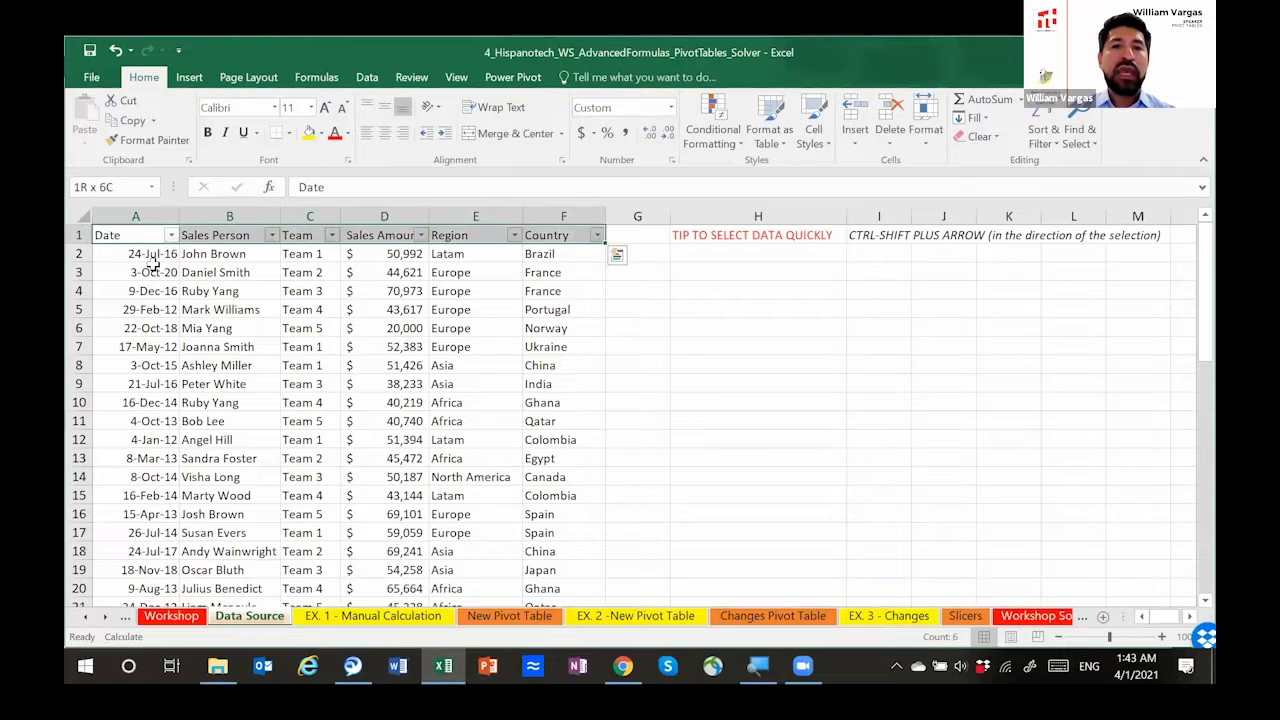
click(500, 615)
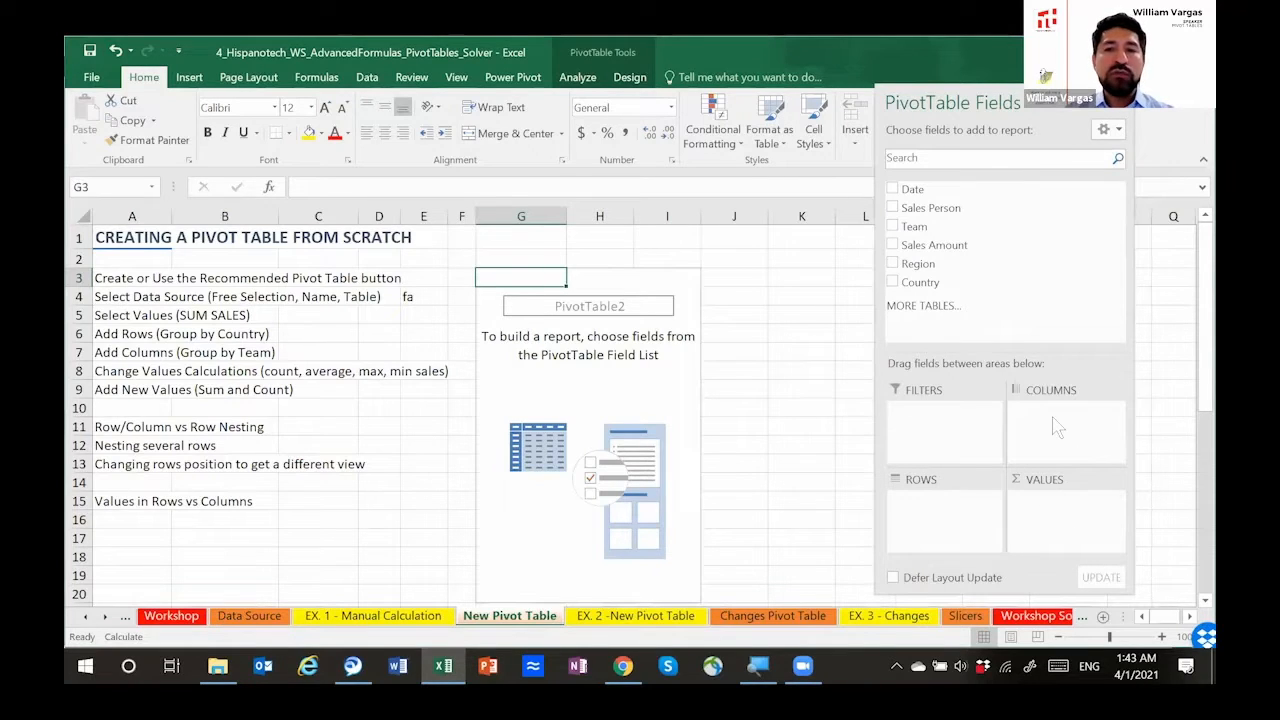
Step: Review the Number of Sales by Country and by Sales Team example on the Workshop sheet, covering its team headers, country rows and values
click(171, 615)
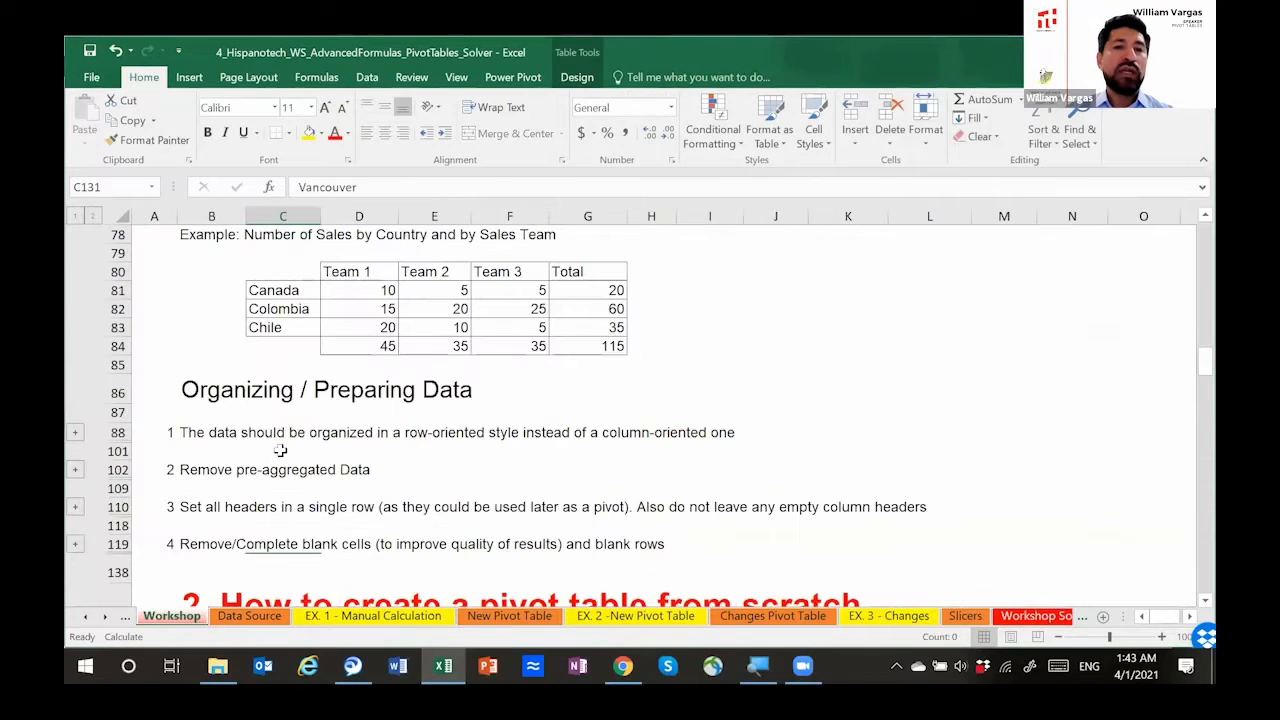
click(75, 432)
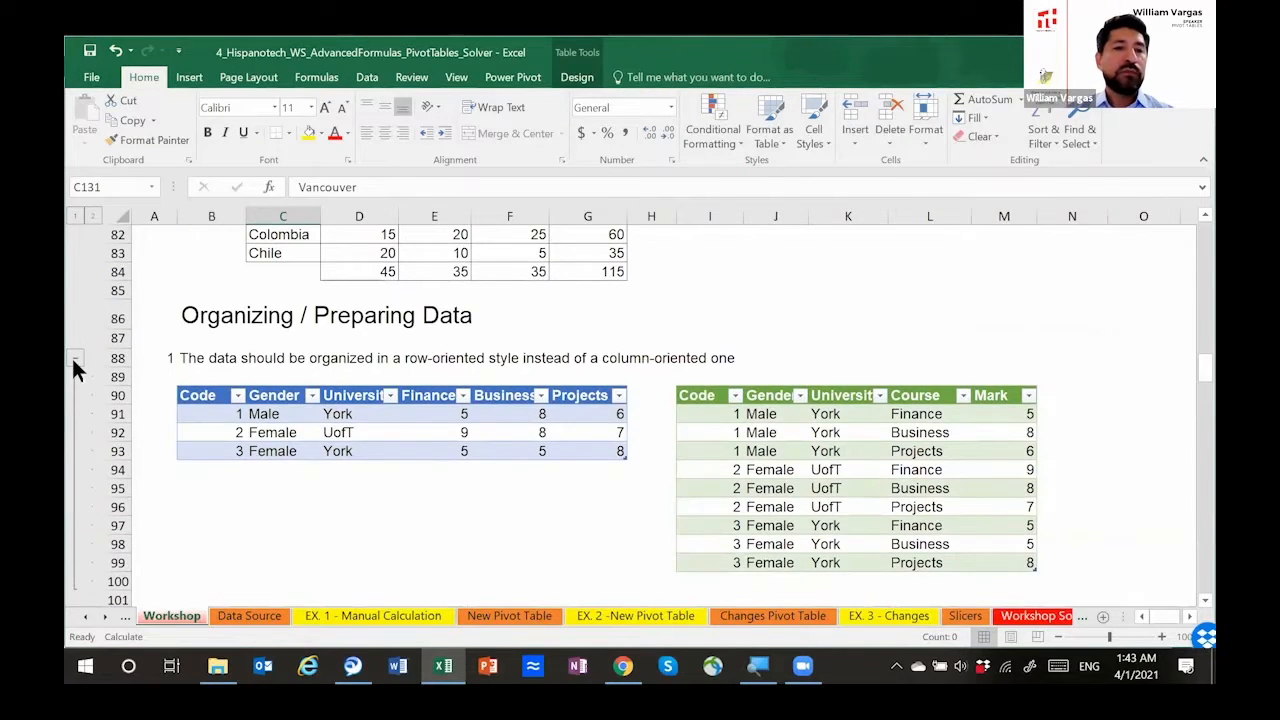
click(75, 358)
scroll(246, 352, up, 3)
drag(300, 383, 569, 457)
drag(342, 383, 597, 390)
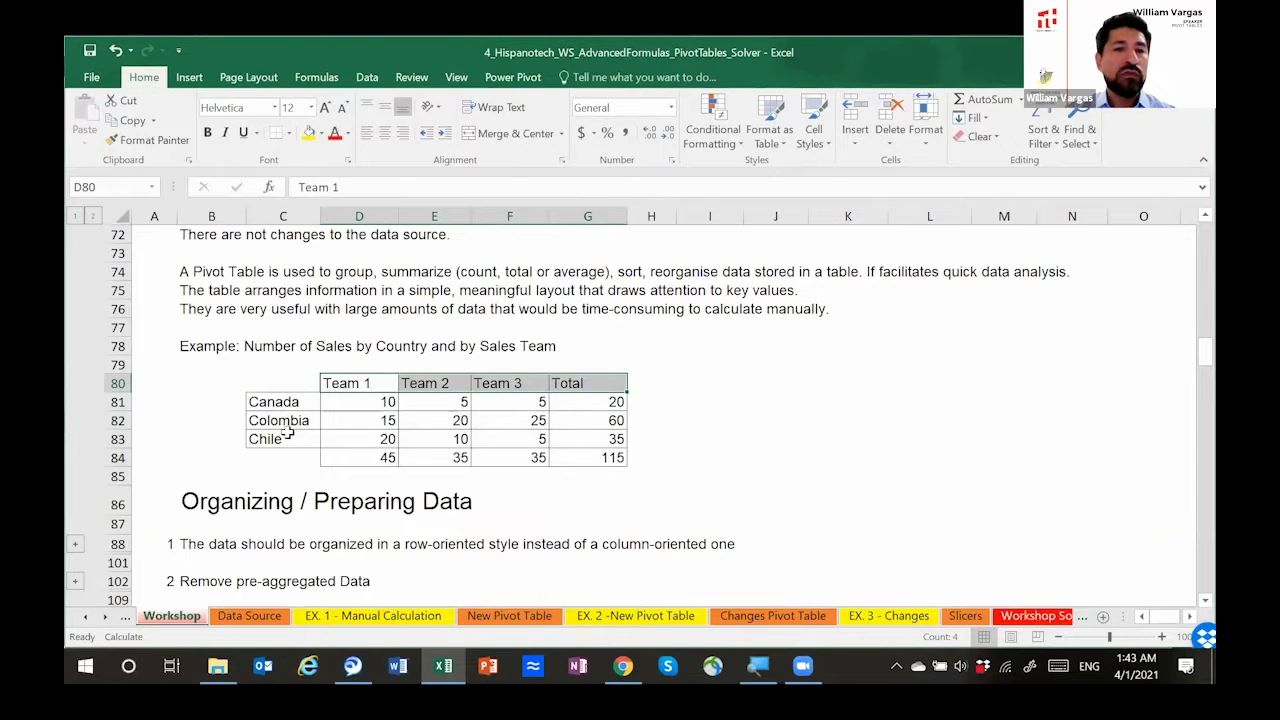
drag(291, 409, 290, 440)
drag(390, 404, 610, 442)
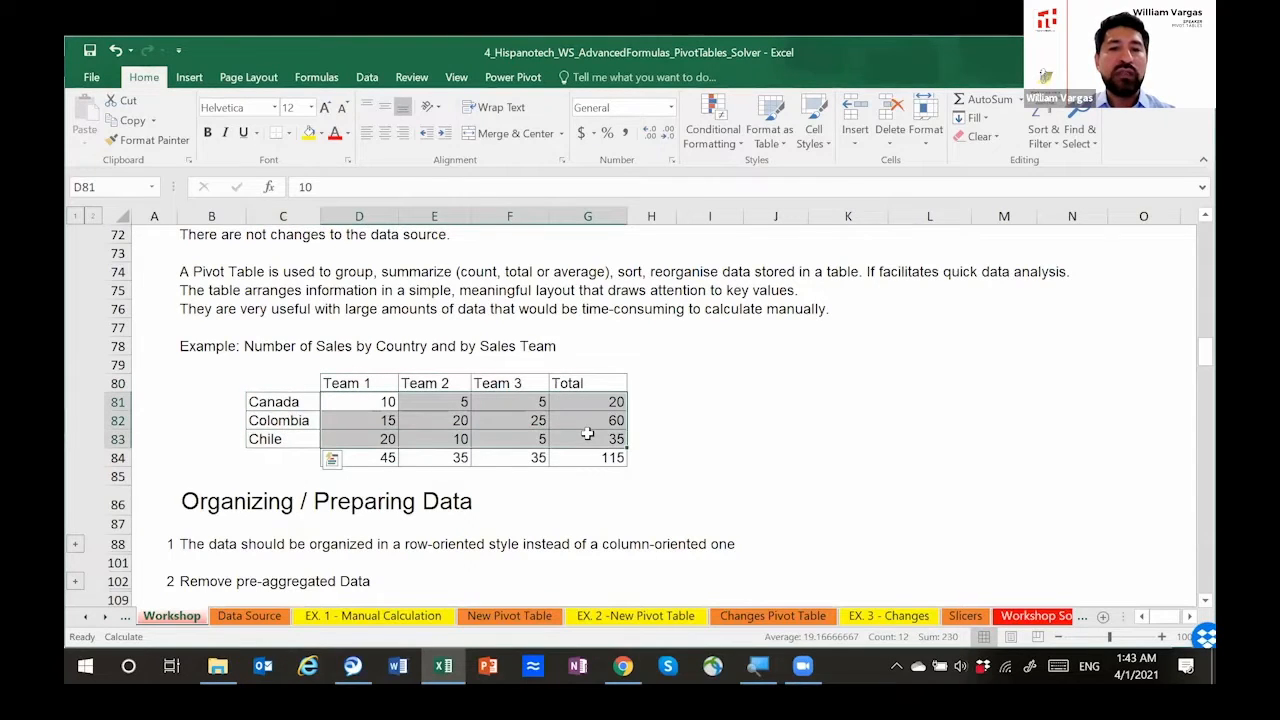
Step: Return to the New Pivot Table sheet and select the outline item Select Values (SUM SALES) in A5
click(535, 616)
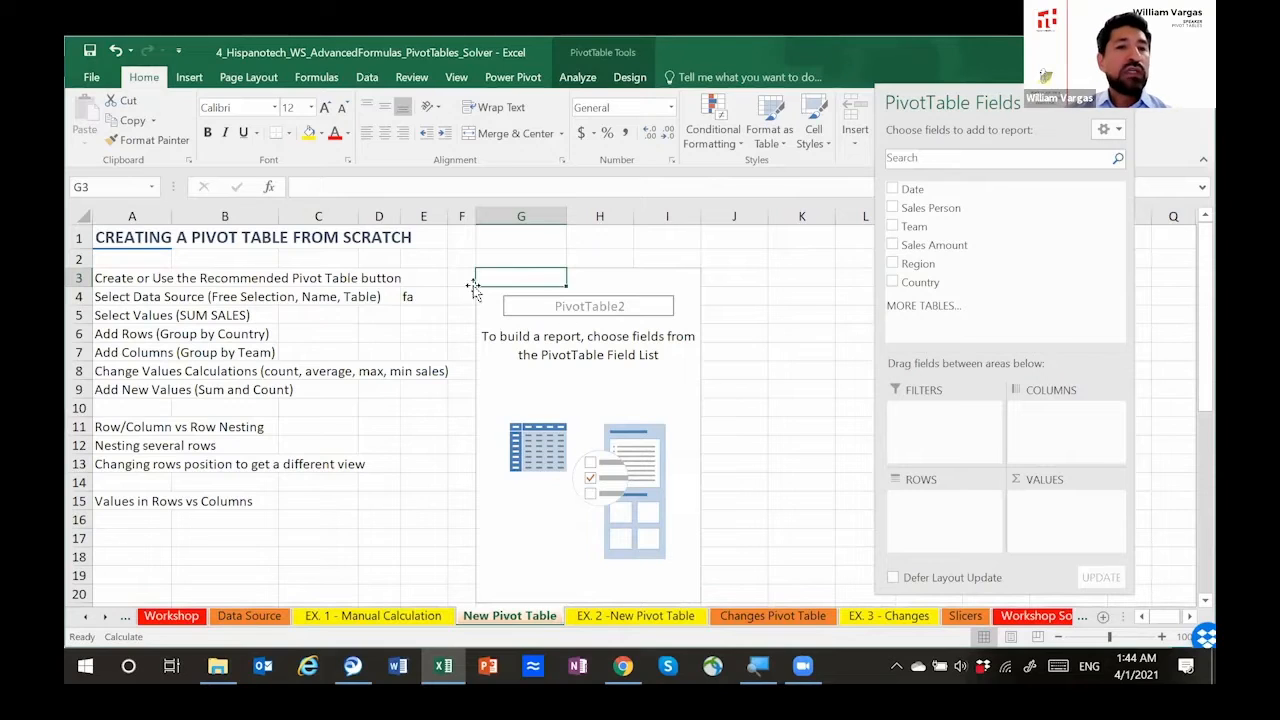
click(155, 315)
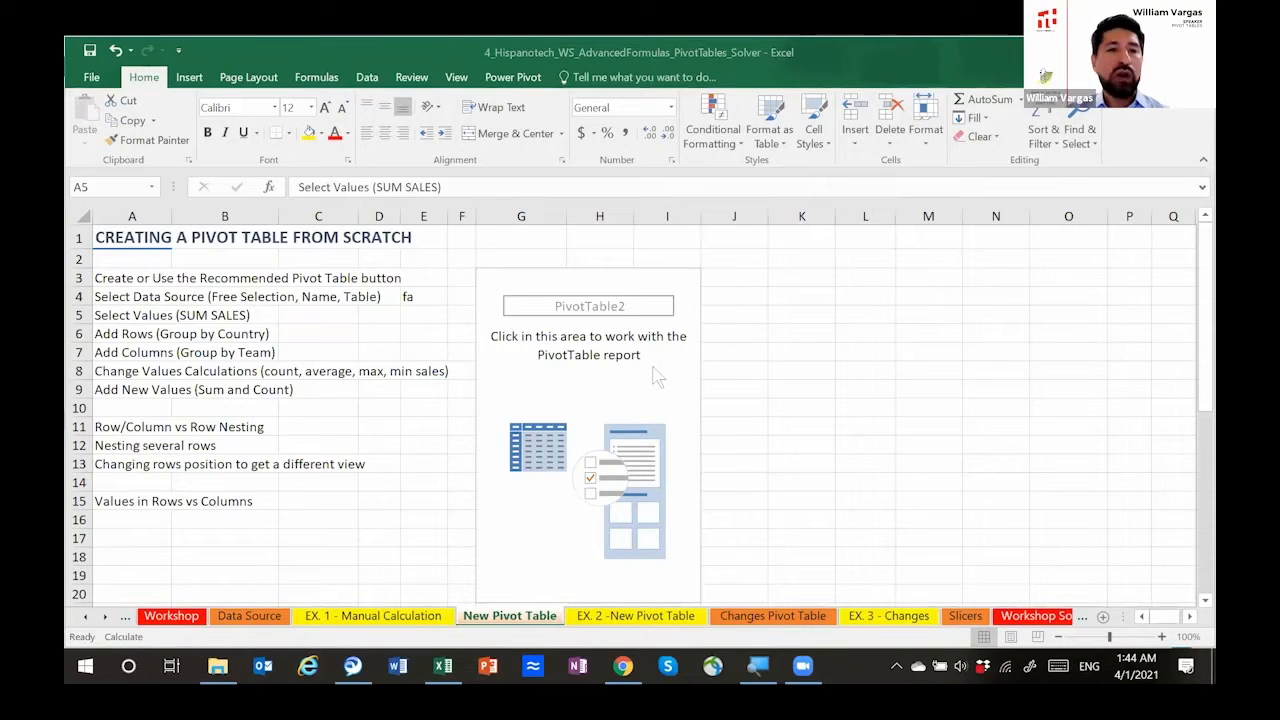
click(604, 282)
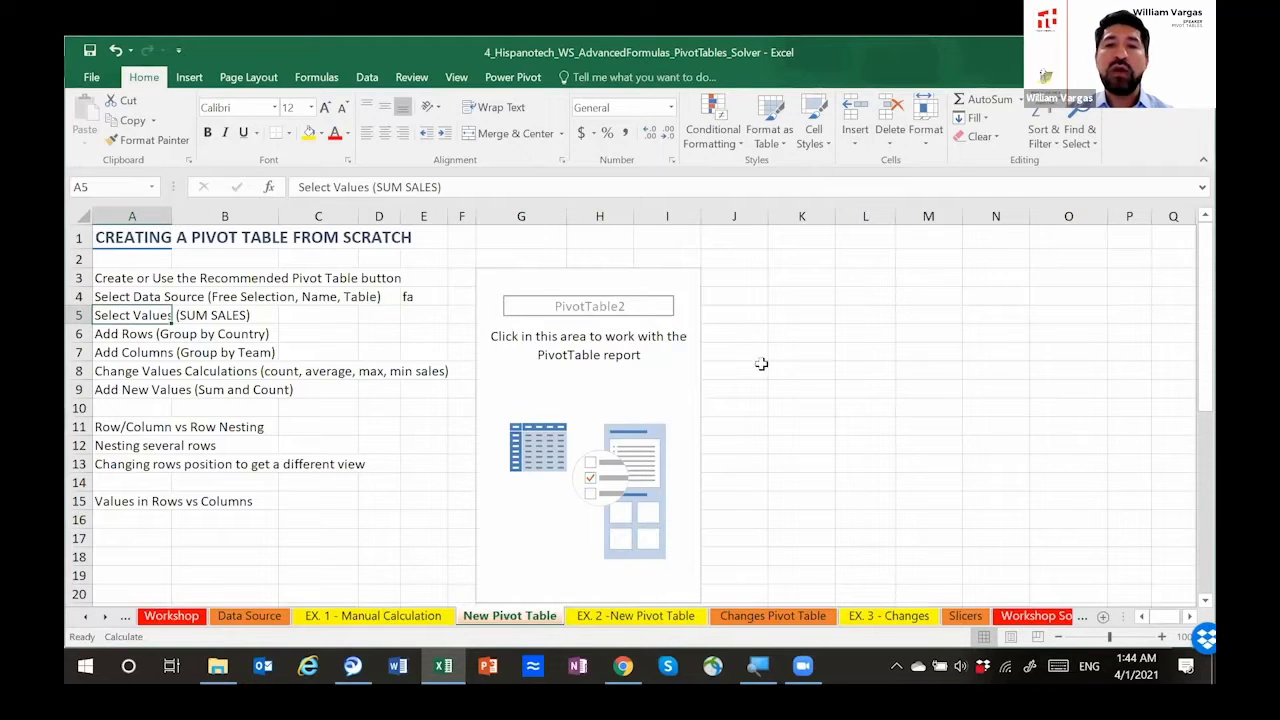
Step: Add Sales Amount as a summed value in the empty pivot table and inspect its result in G4
click(508, 355)
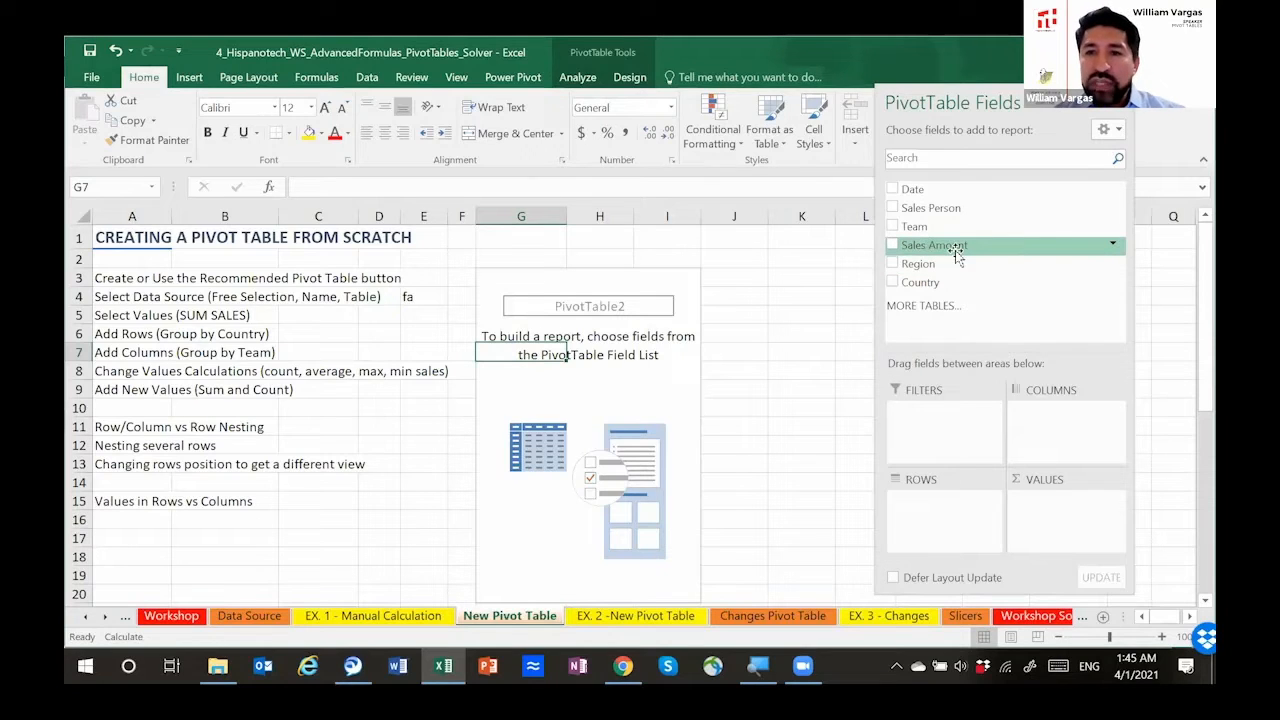
drag(949, 250, 1056, 516)
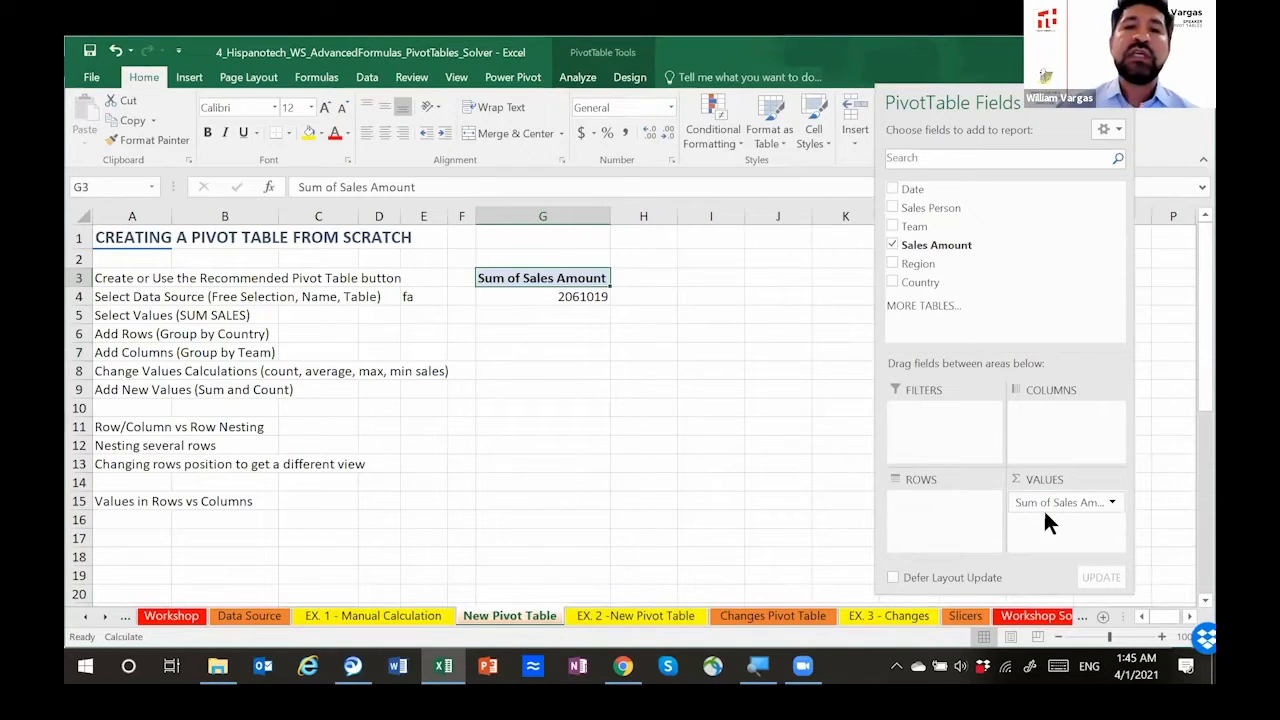
click(565, 294)
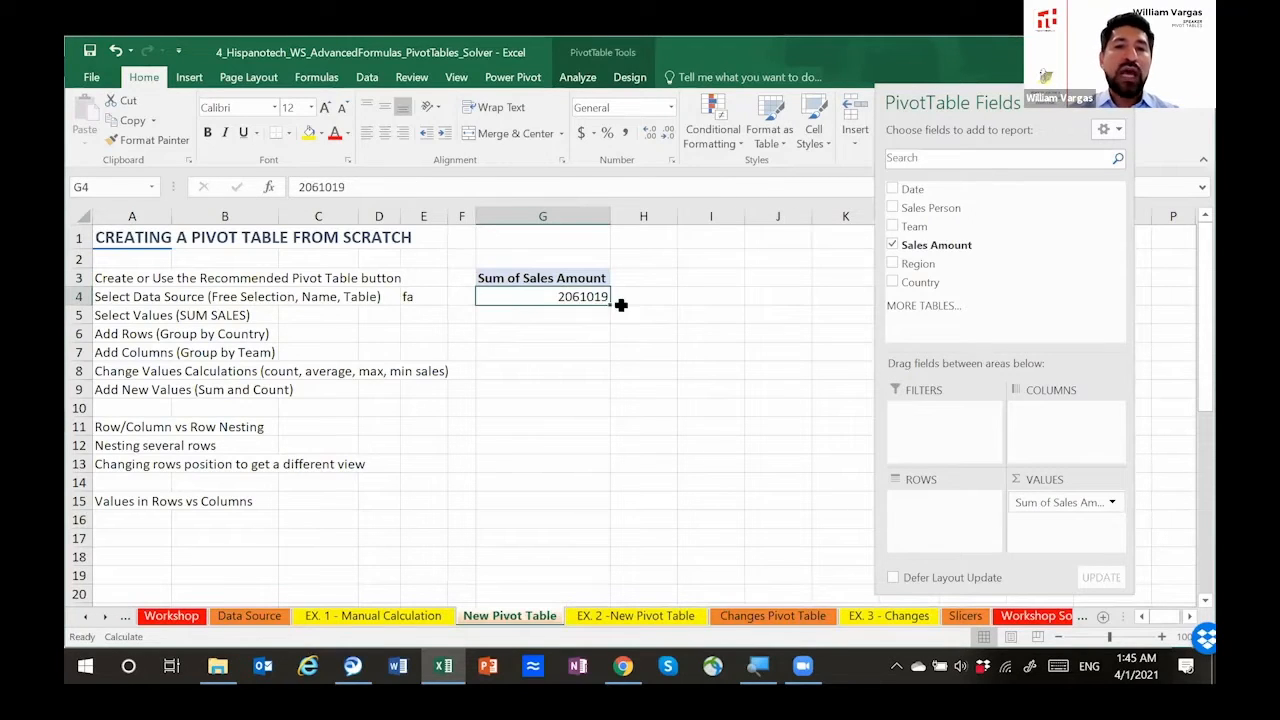
mouse_move(589, 298)
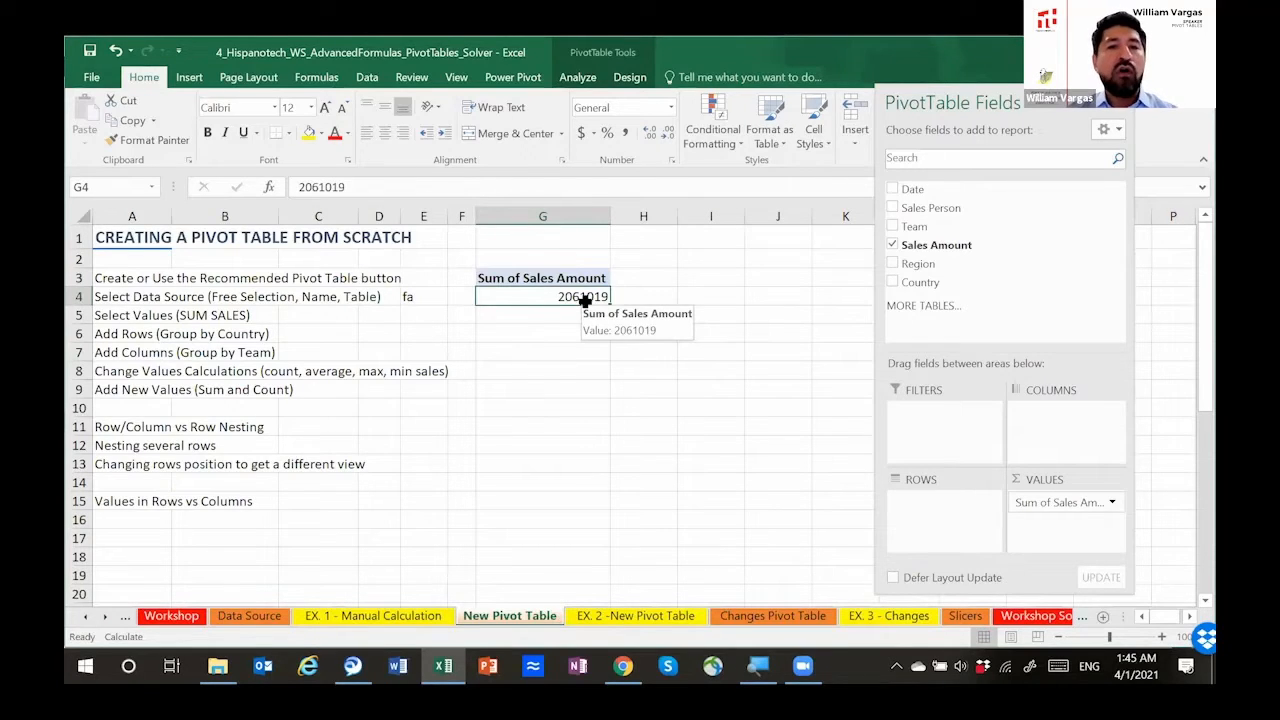
Step: Select the whole sales amount range from D2 down in Data Source to check the pivot total, and return to New Pivot Table
click(254, 614)
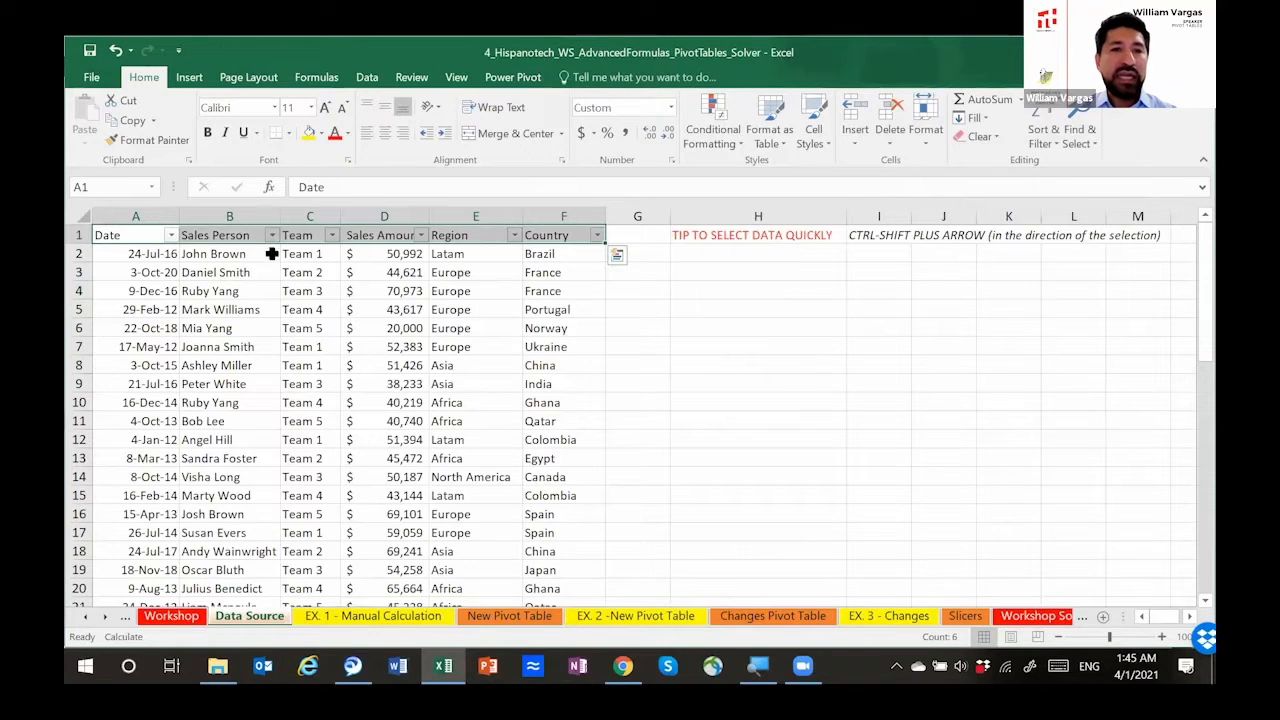
click(404, 256)
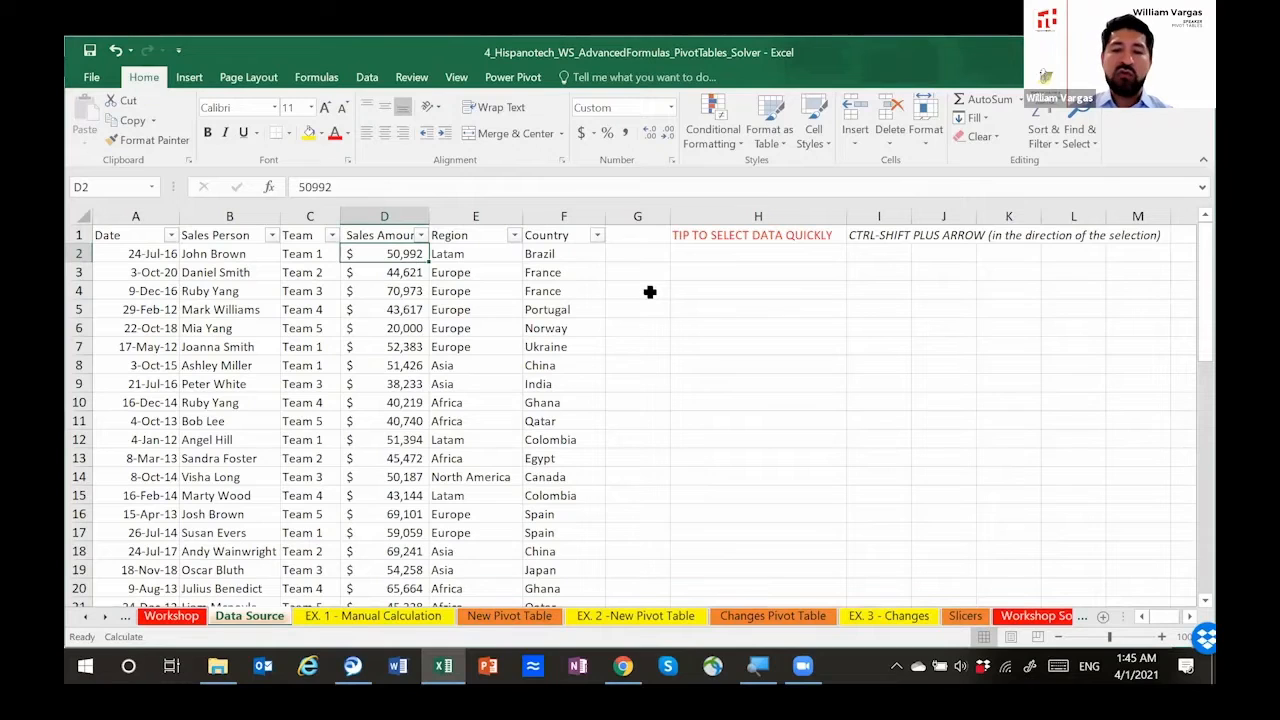
key(ctrl+shift+Down)
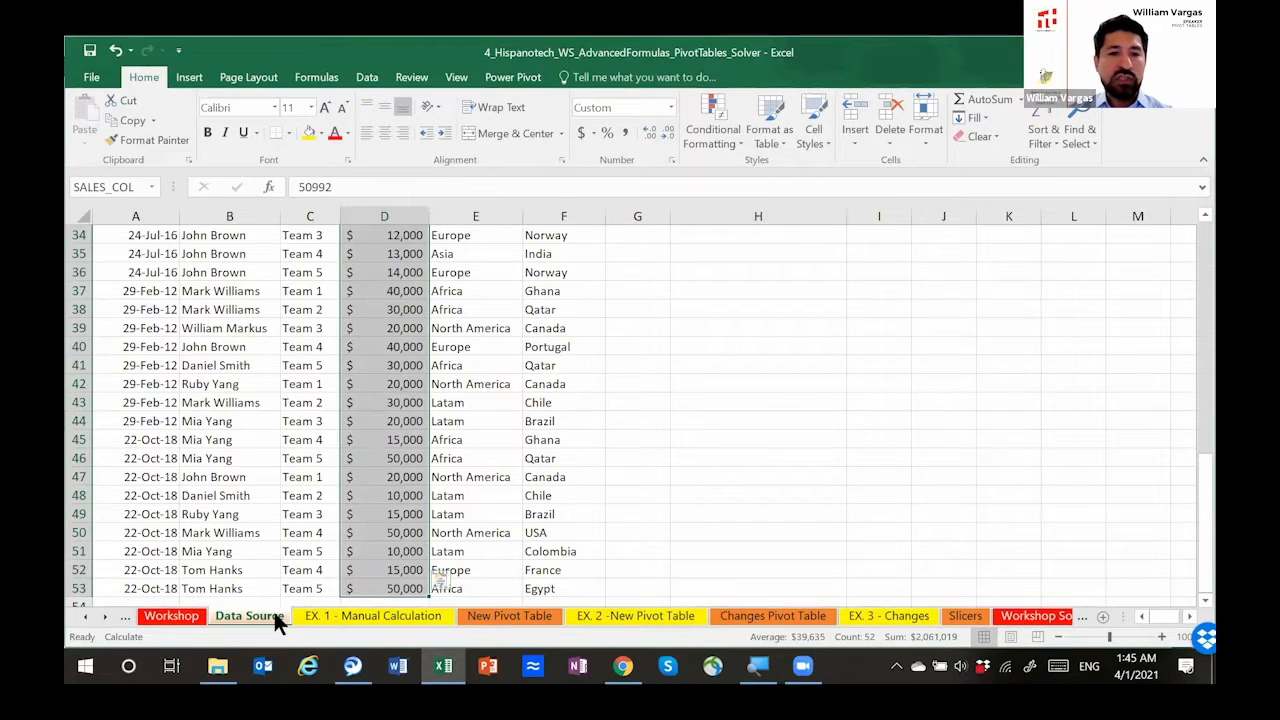
click(301, 614)
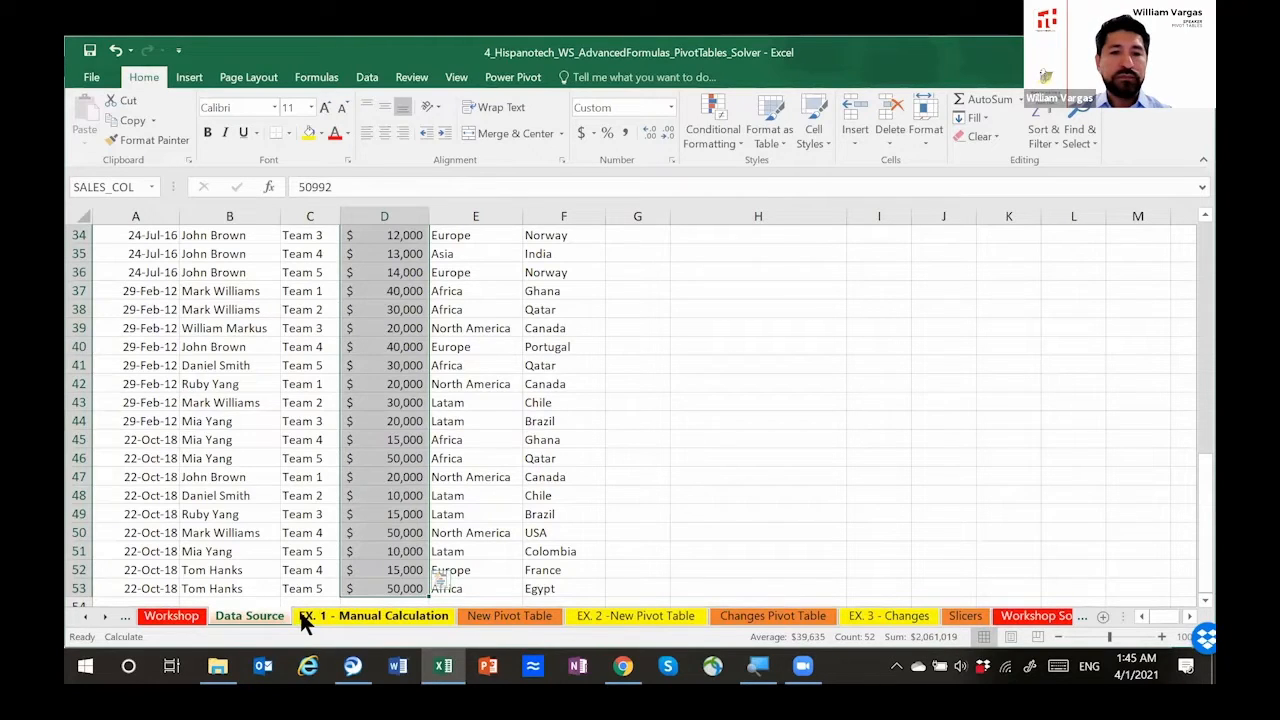
click(512, 616)
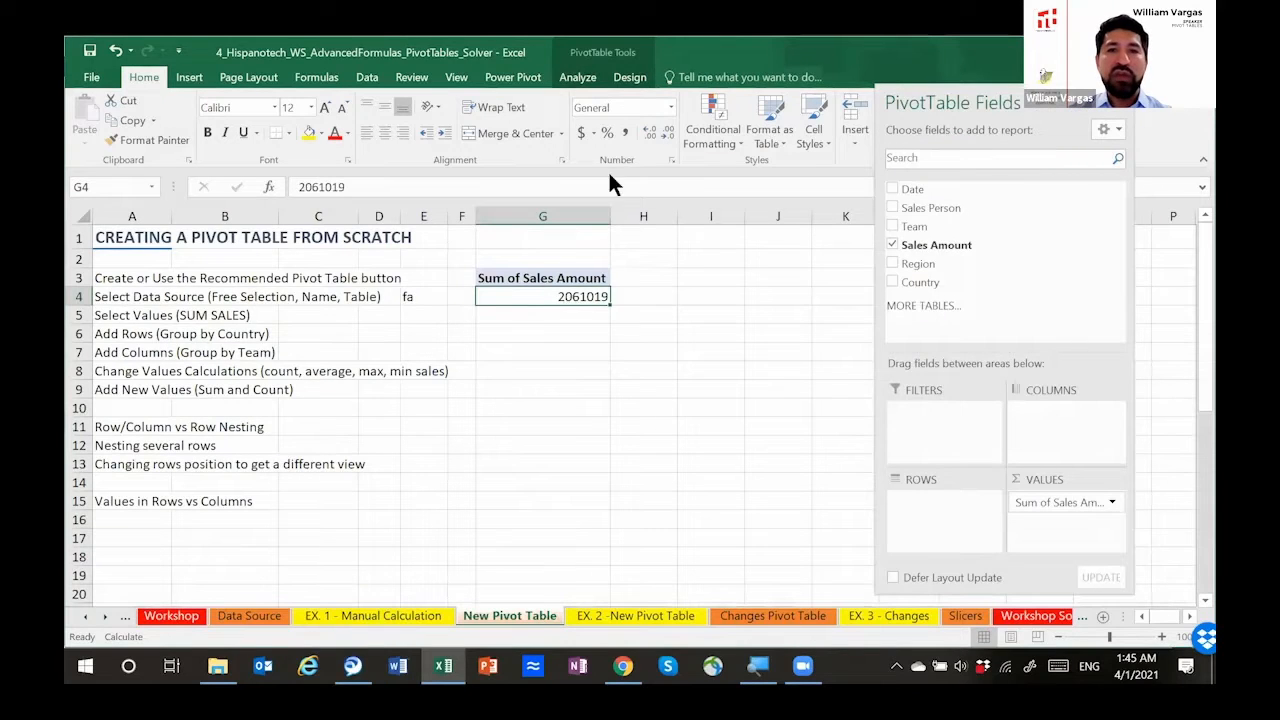
Step: Try the dollar Accounting format on the pivot total in G4 and undo it
click(581, 131)
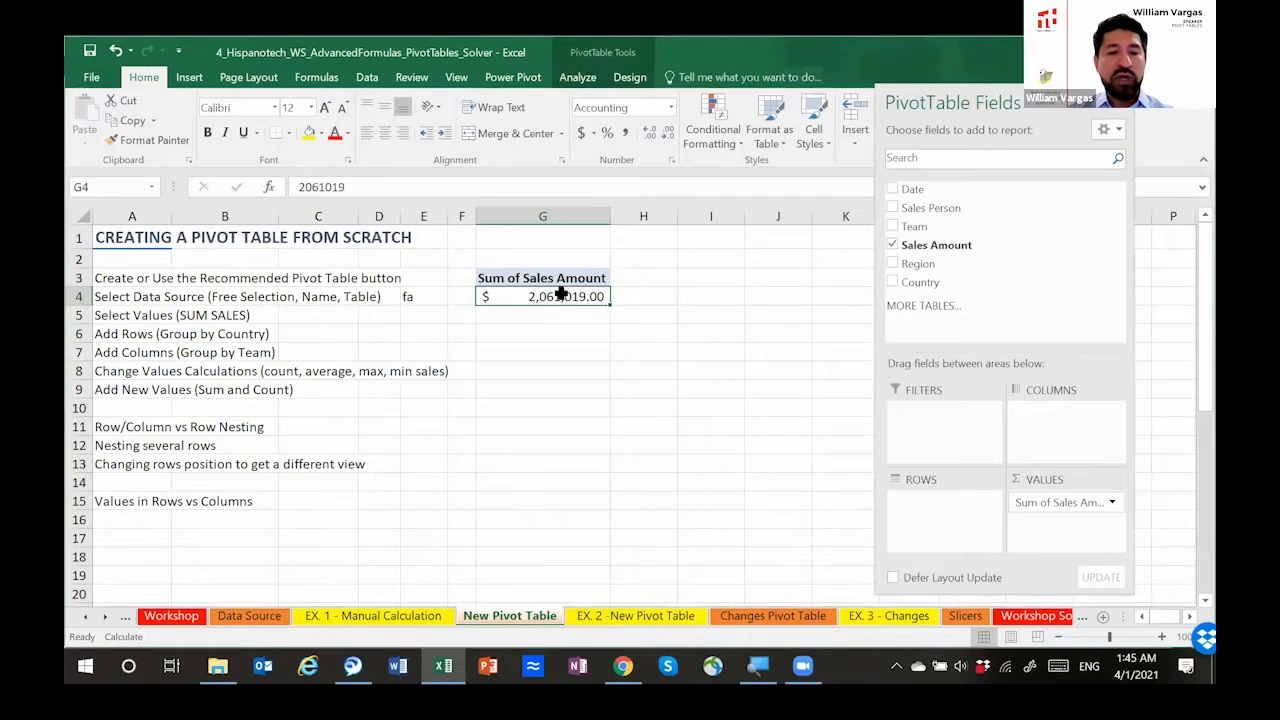
key(ctrl+z)
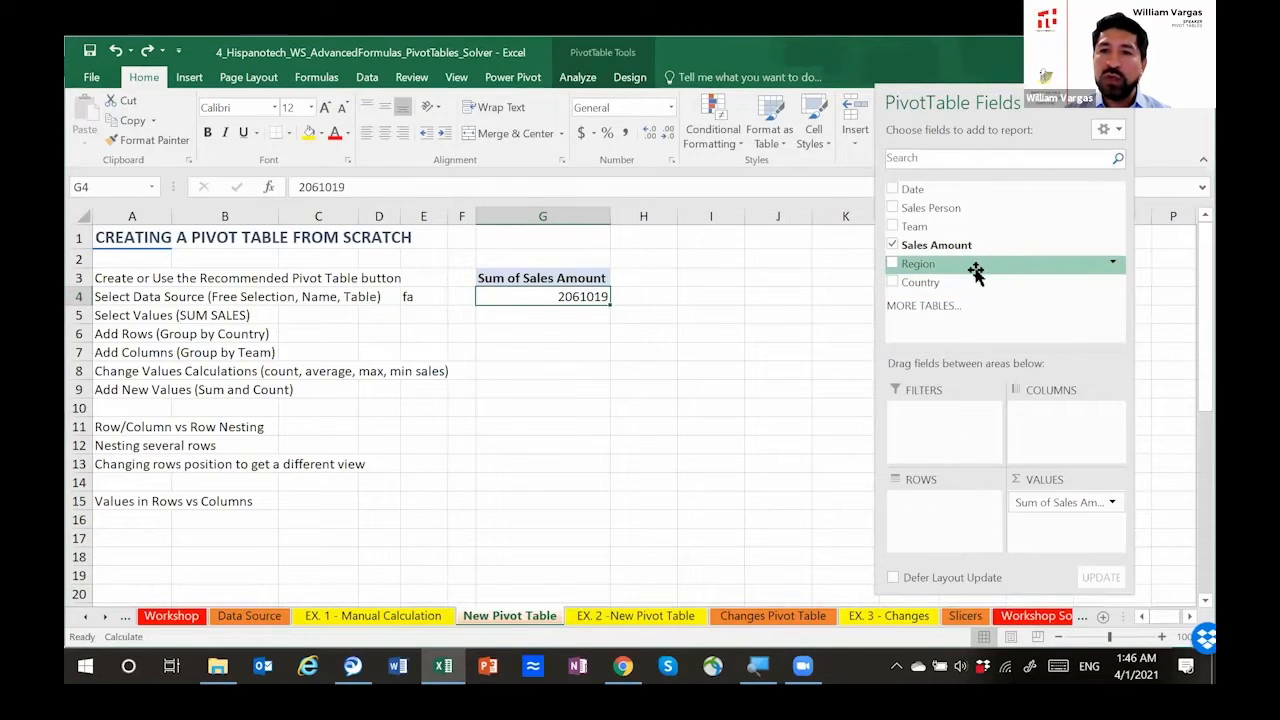
Step: Group the summed sales by Country in rows and apply the dollar Accounting format to H4:H19
drag(958, 284, 926, 496)
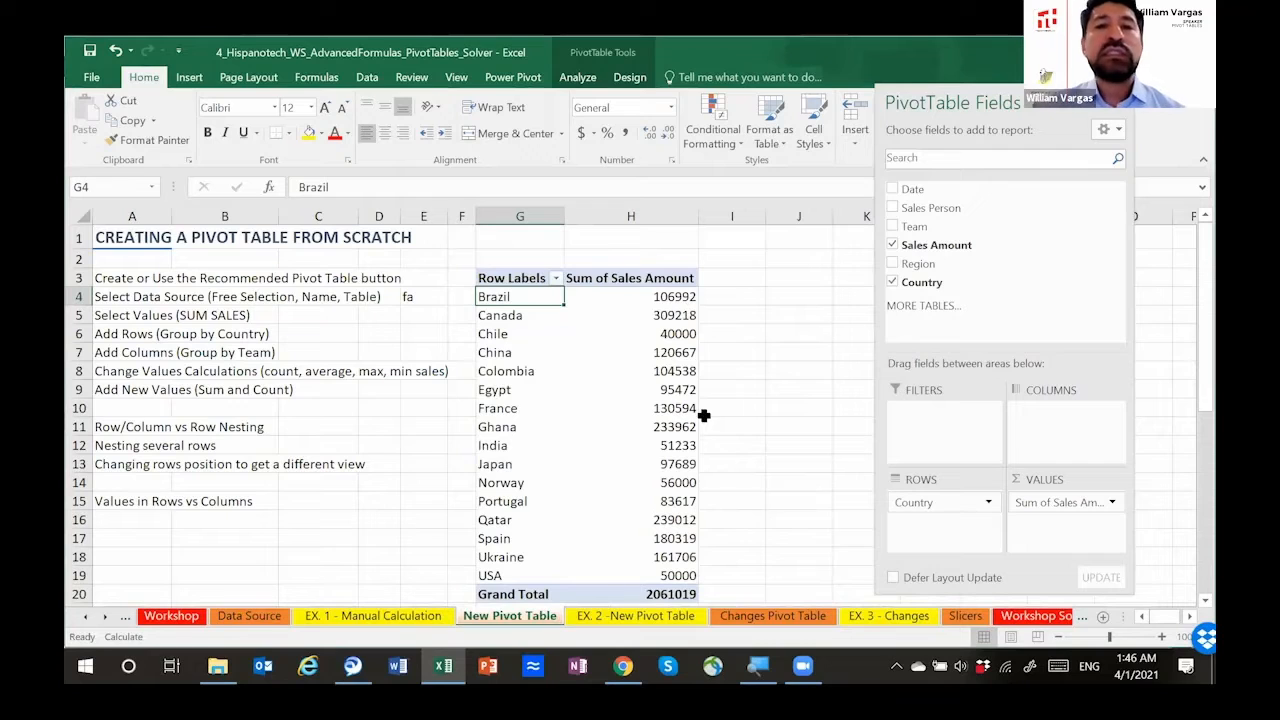
click(623, 298)
key(shift+Down)
key(shift+Down)
key(shift+Down)
key(shift+Down)
key(shift+Down)
key(shift+Down)
key(shift+Down)
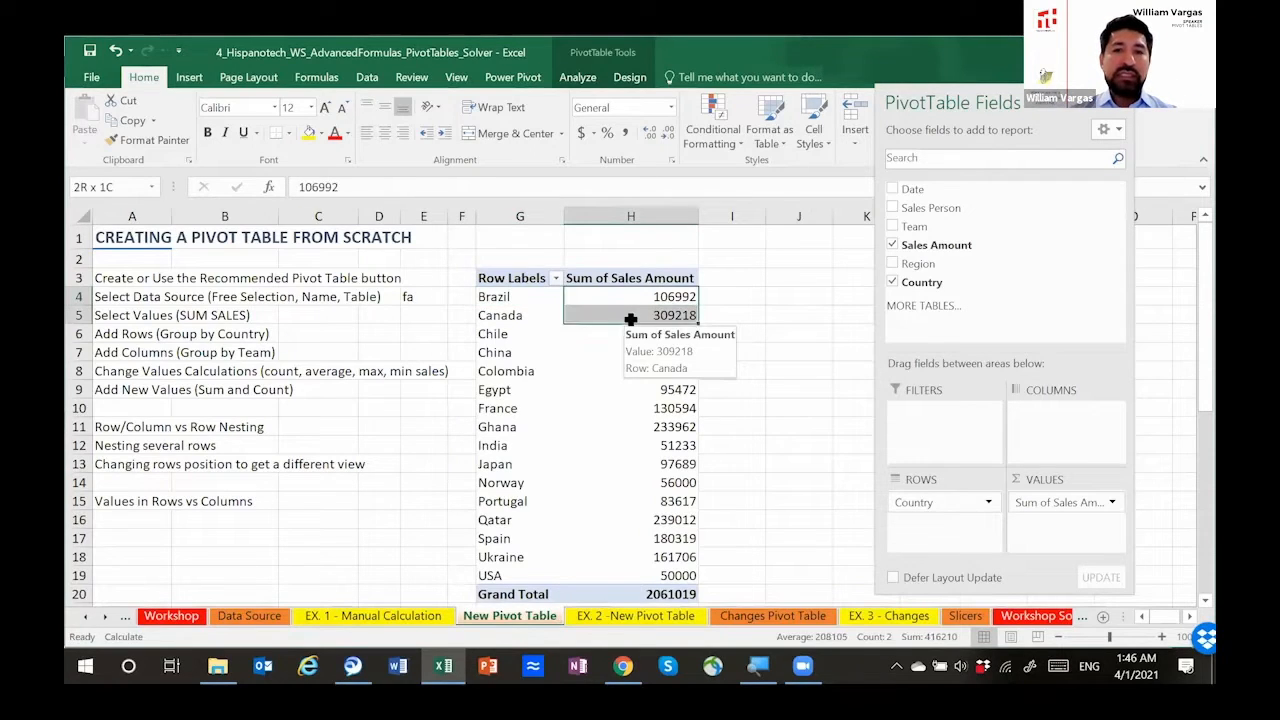
key(shift+Down)
key(shift+Down)
key(shift+Down)
key(shift+Down)
key(shift+Down)
key(shift+Down)
key(shift+Down)
key(shift+Down)
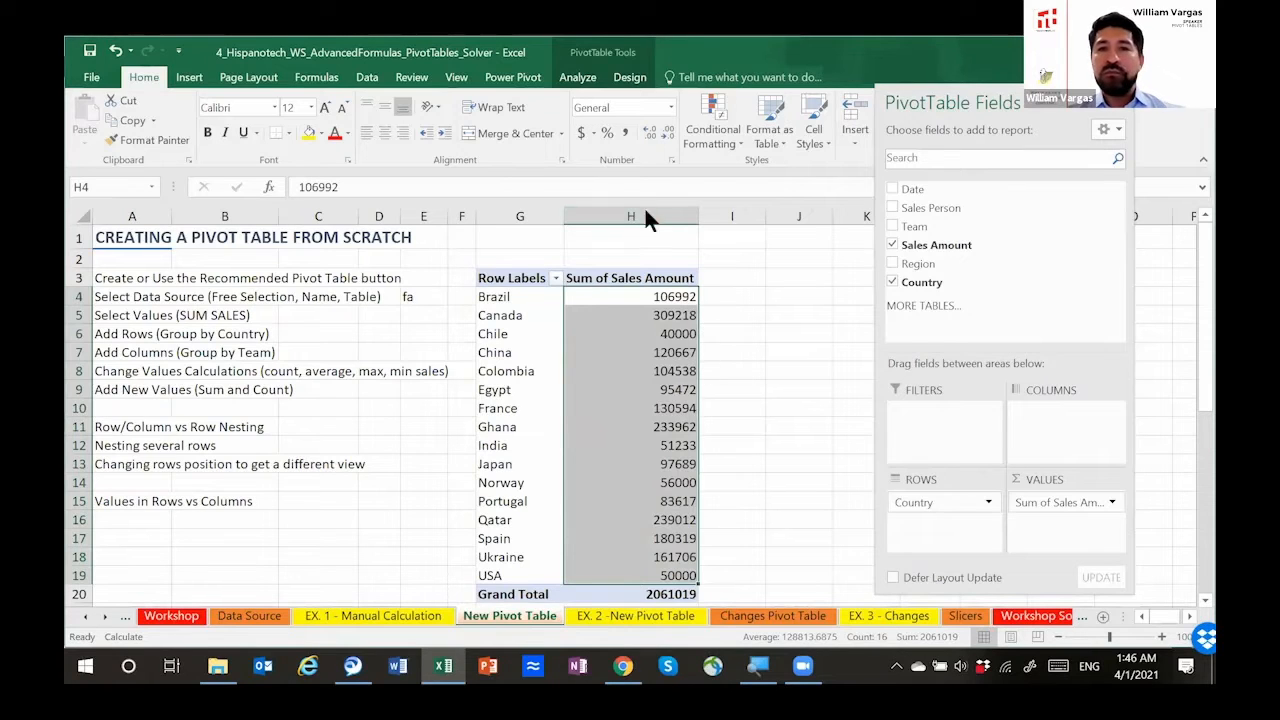
click(581, 132)
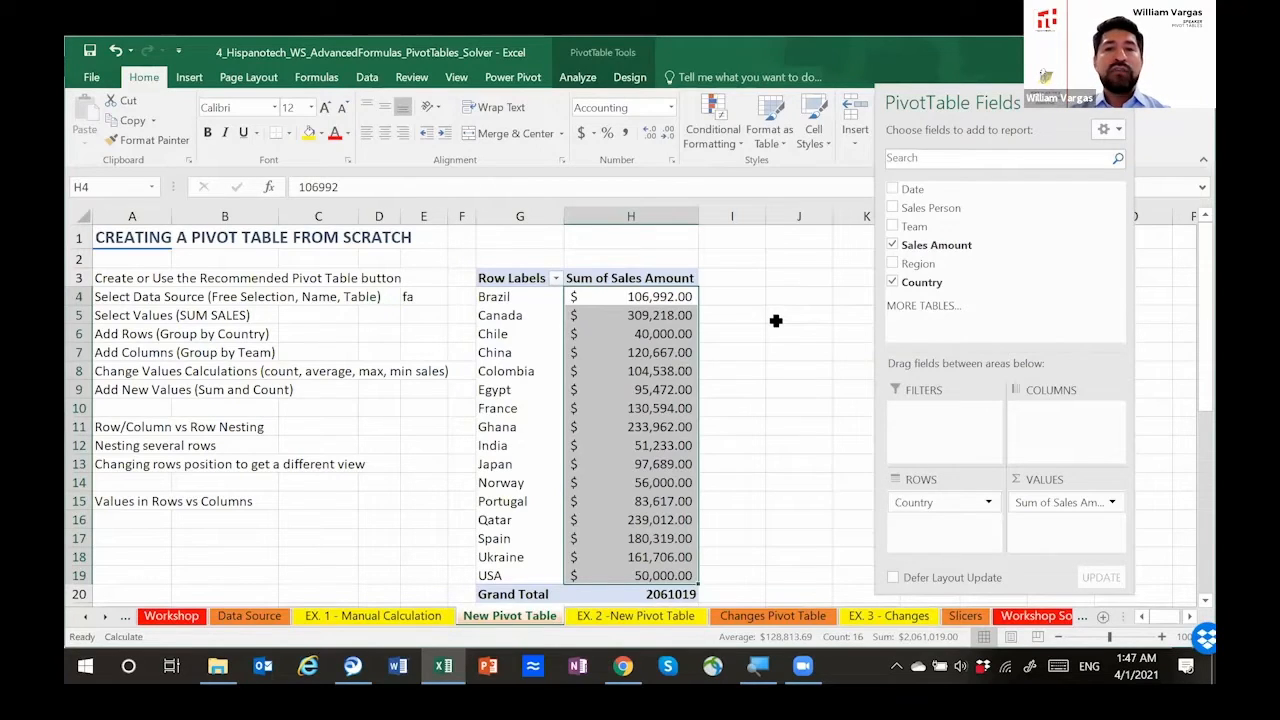
drag(980, 109, 985, 110)
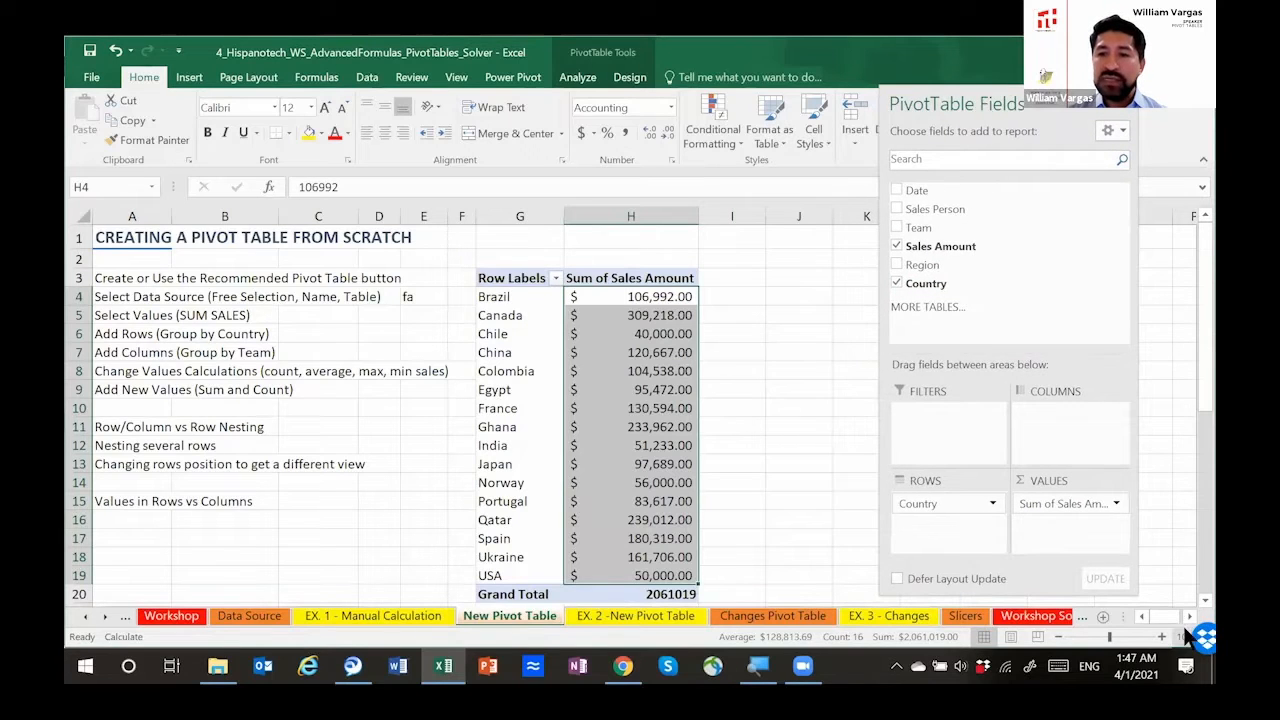
click(1187, 616)
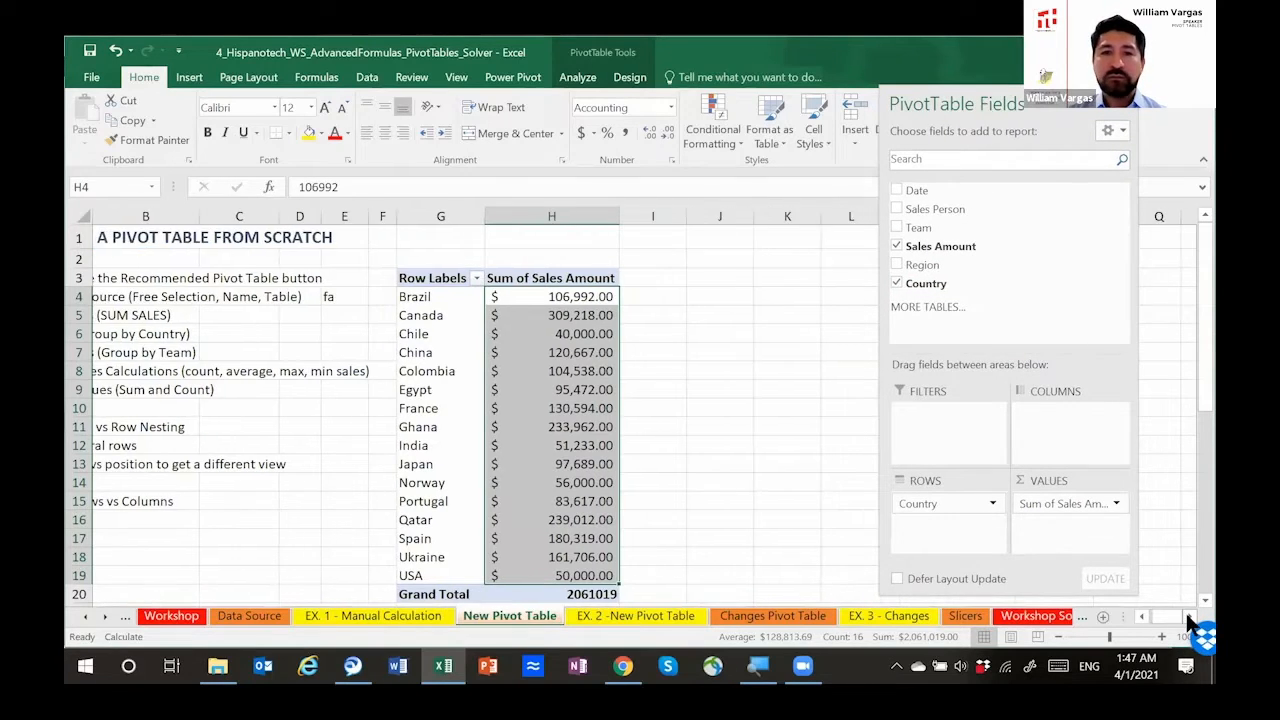
click(1187, 616)
click(1187, 616)
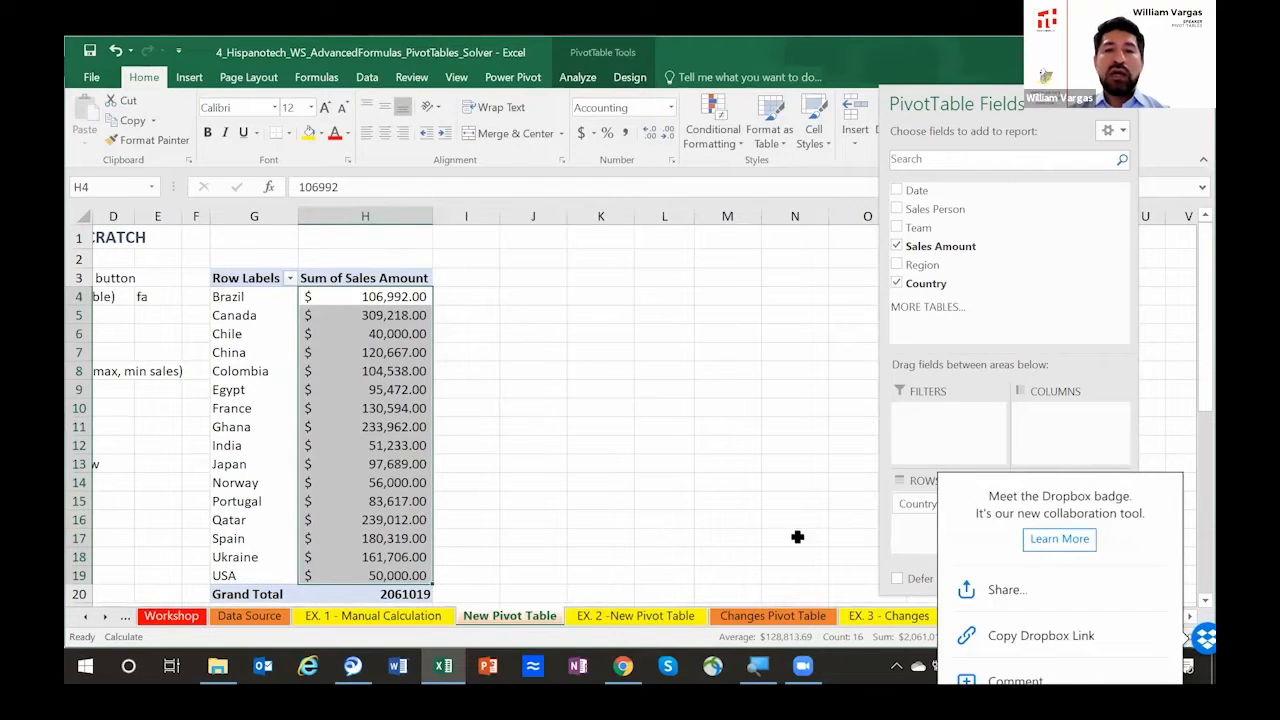
click(1202, 640)
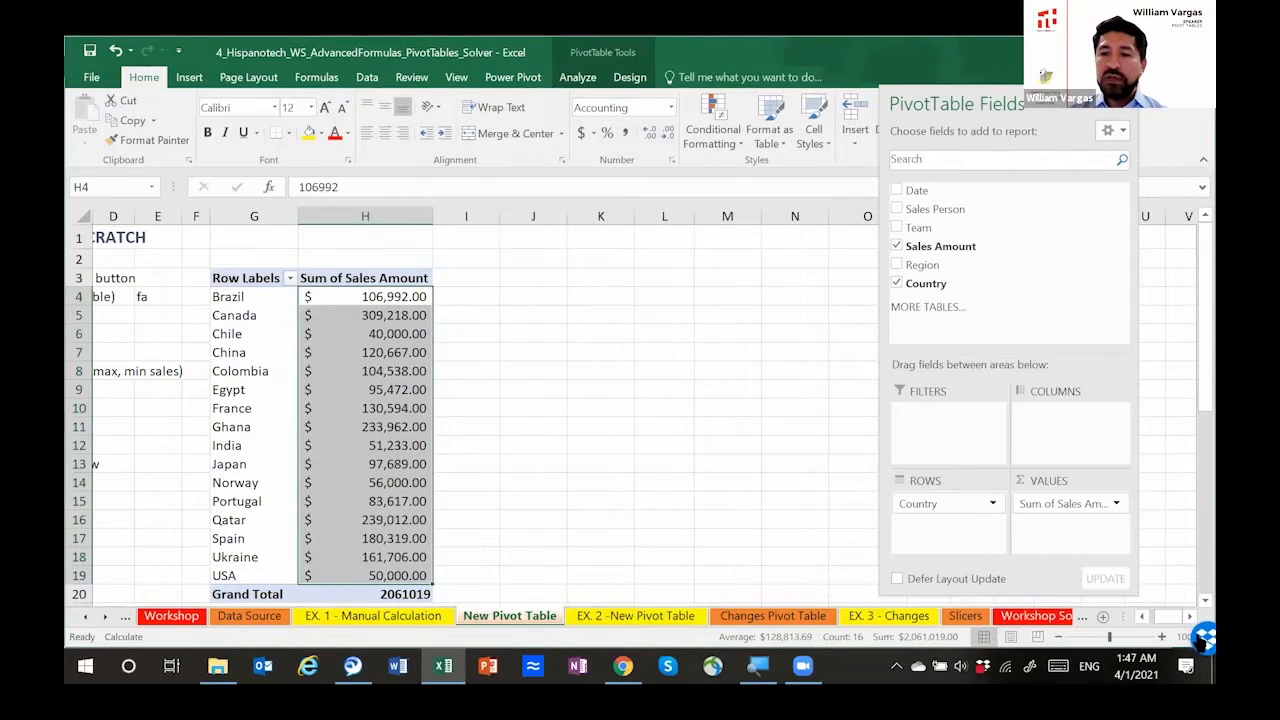
click(1141, 617)
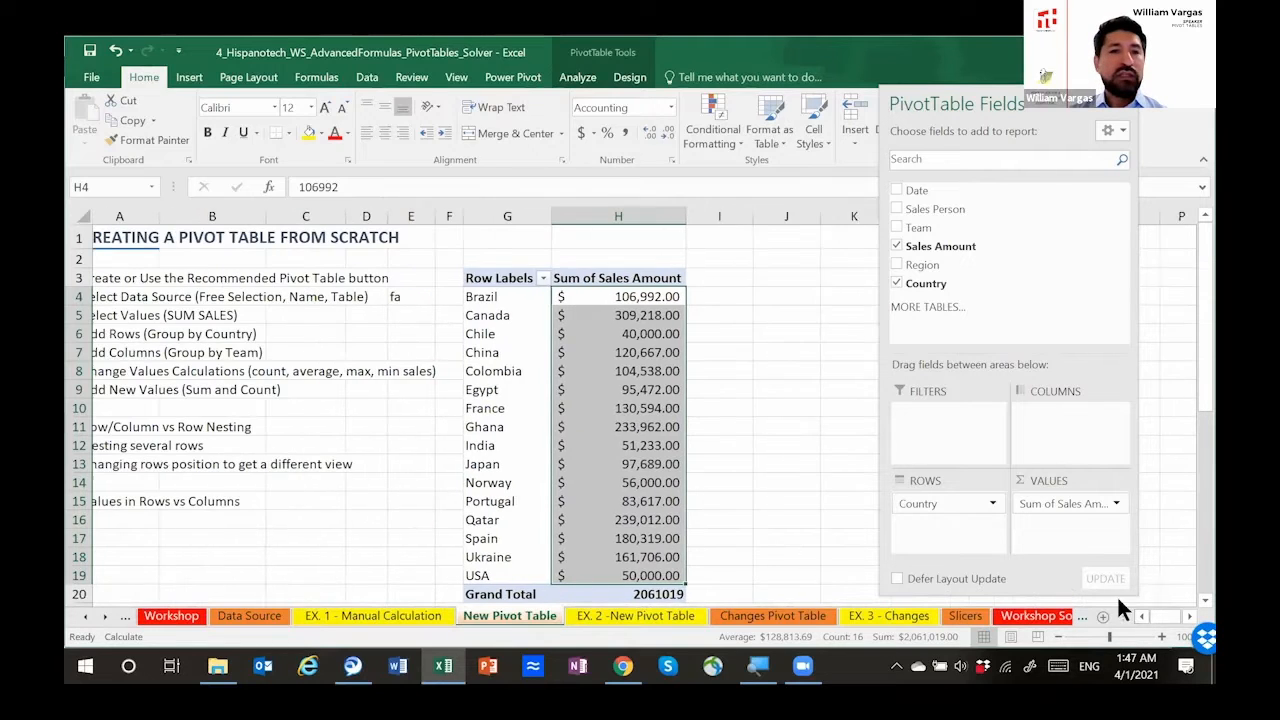
Step: Split the pivot table's country sales by Team in columns
click(205, 352)
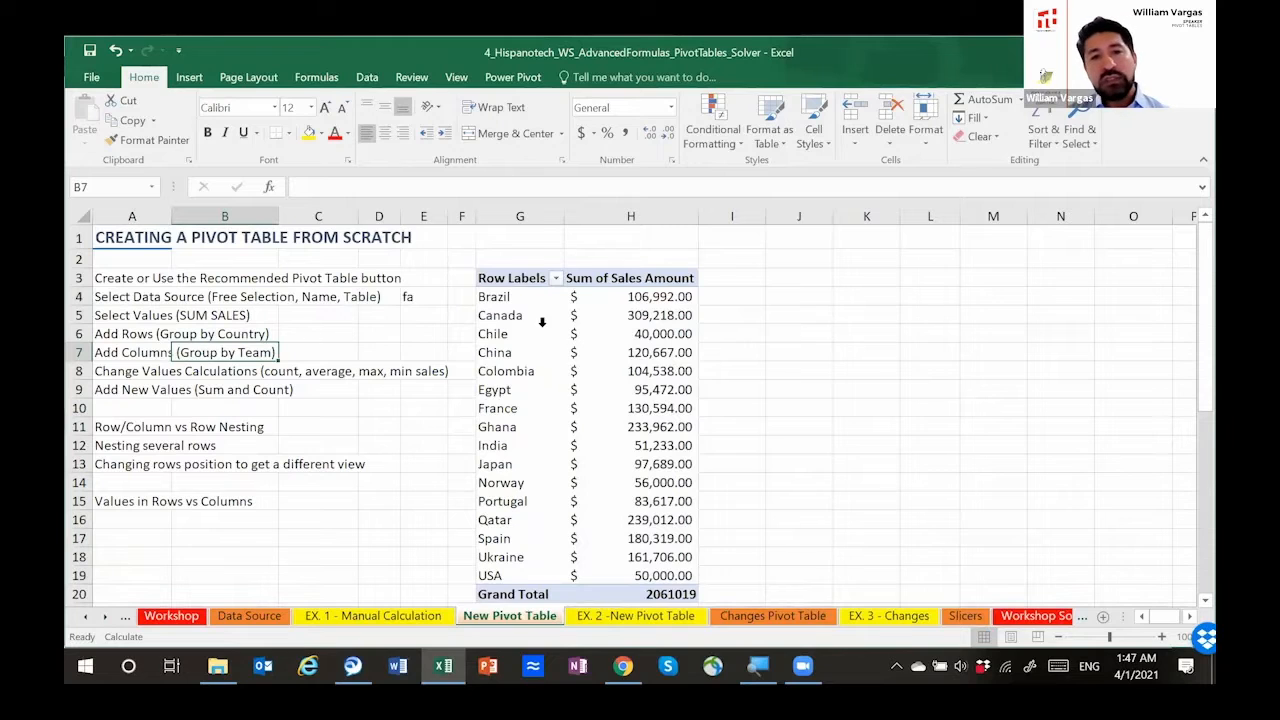
click(507, 314)
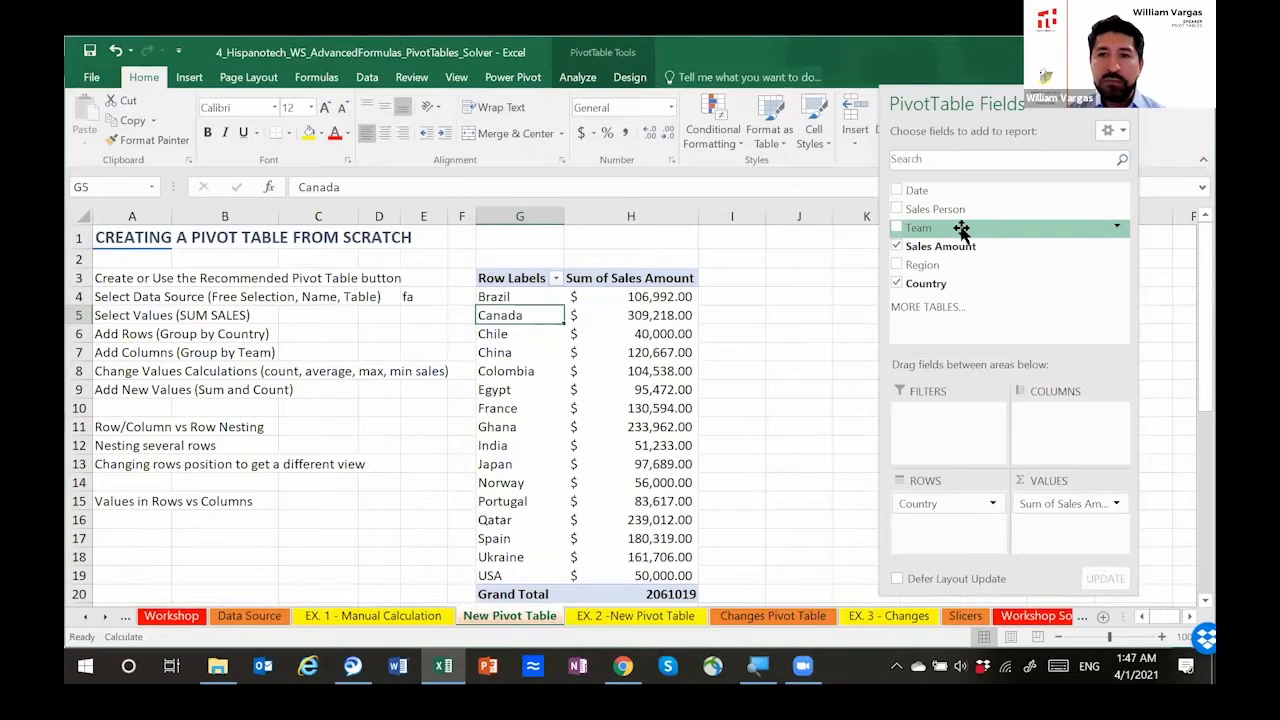
drag(961, 231, 1034, 414)
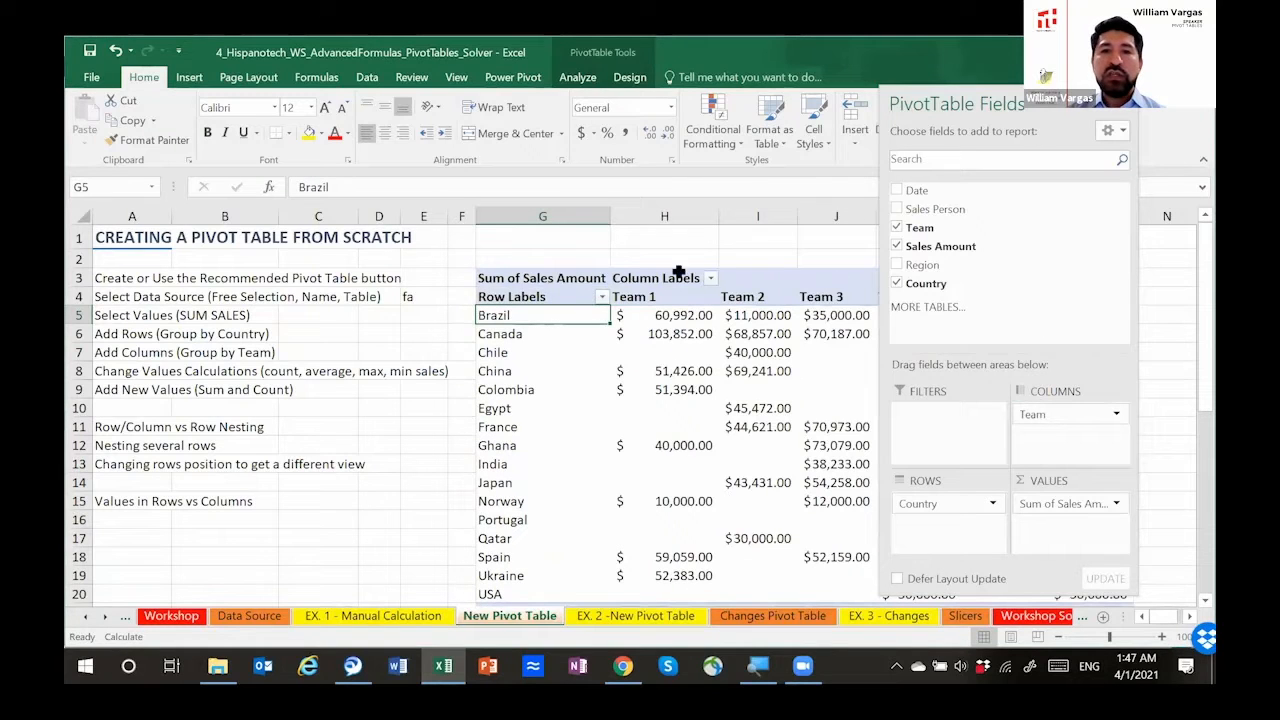
Step: Review the full pivot table, covering its country rows, team columns and grand totals
click(658, 257)
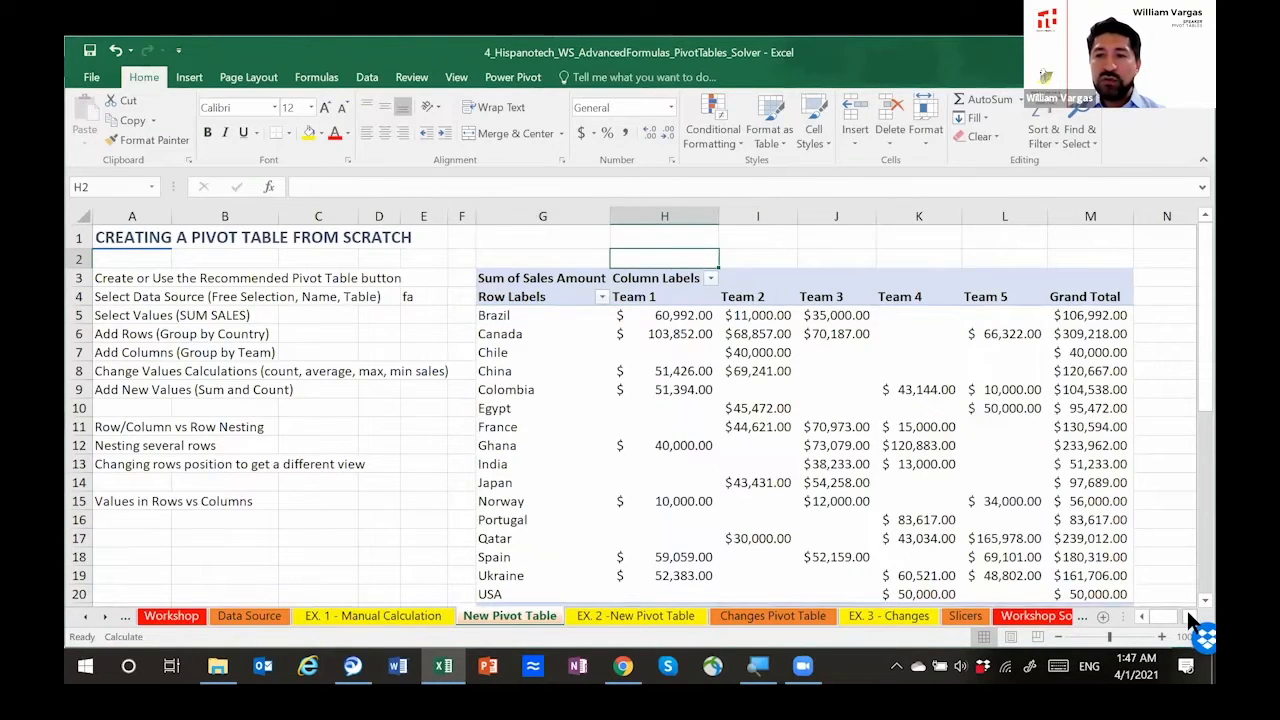
click(1188, 615)
click(1203, 600)
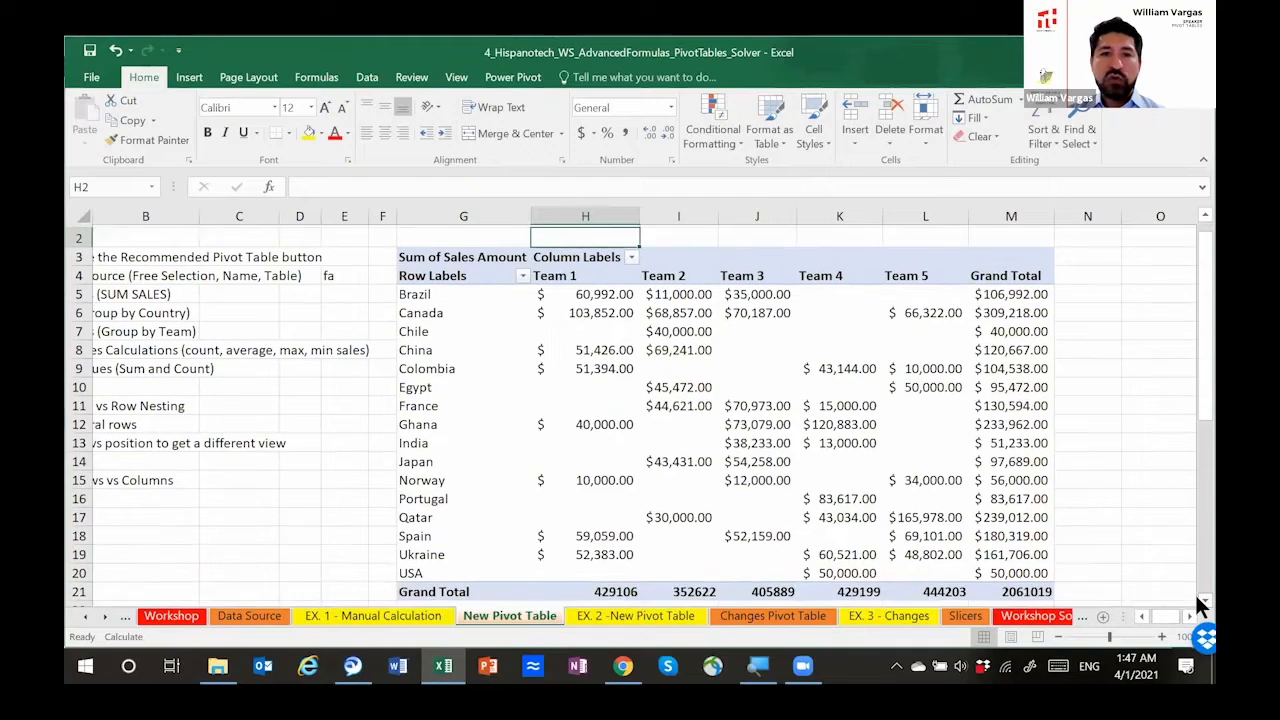
click(1203, 600)
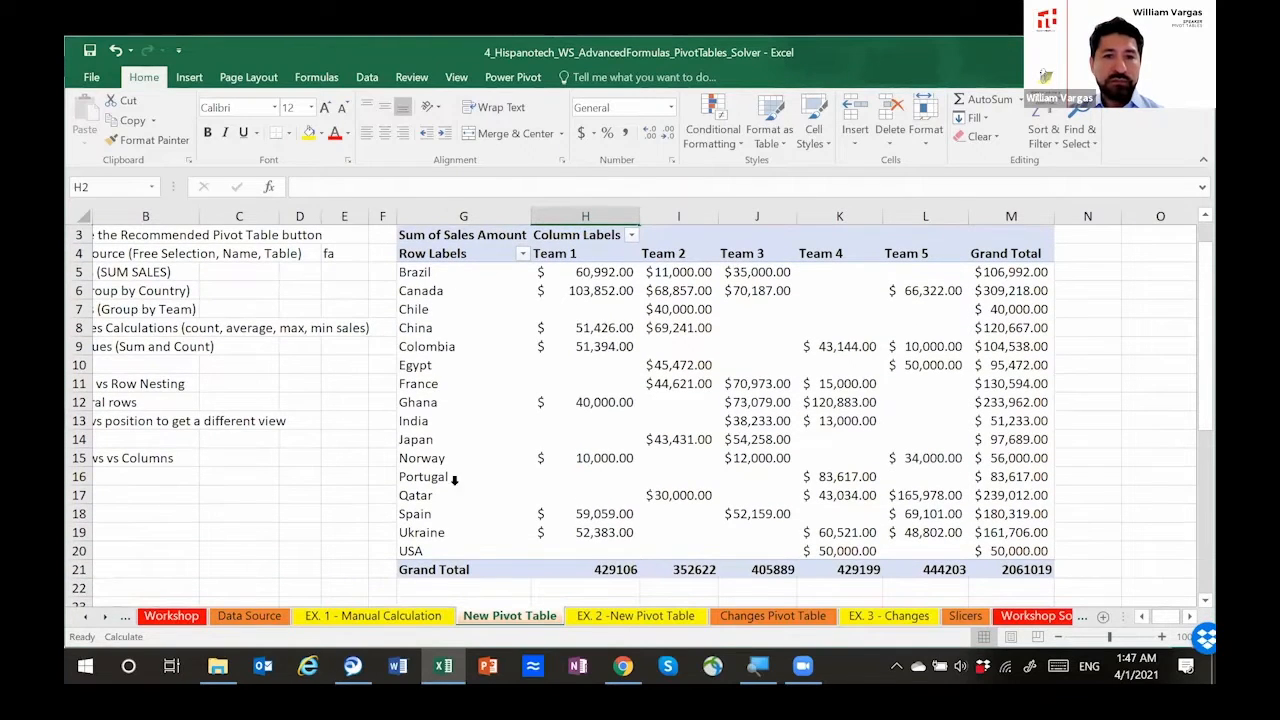
drag(580, 245, 585, 428)
click(385, 272)
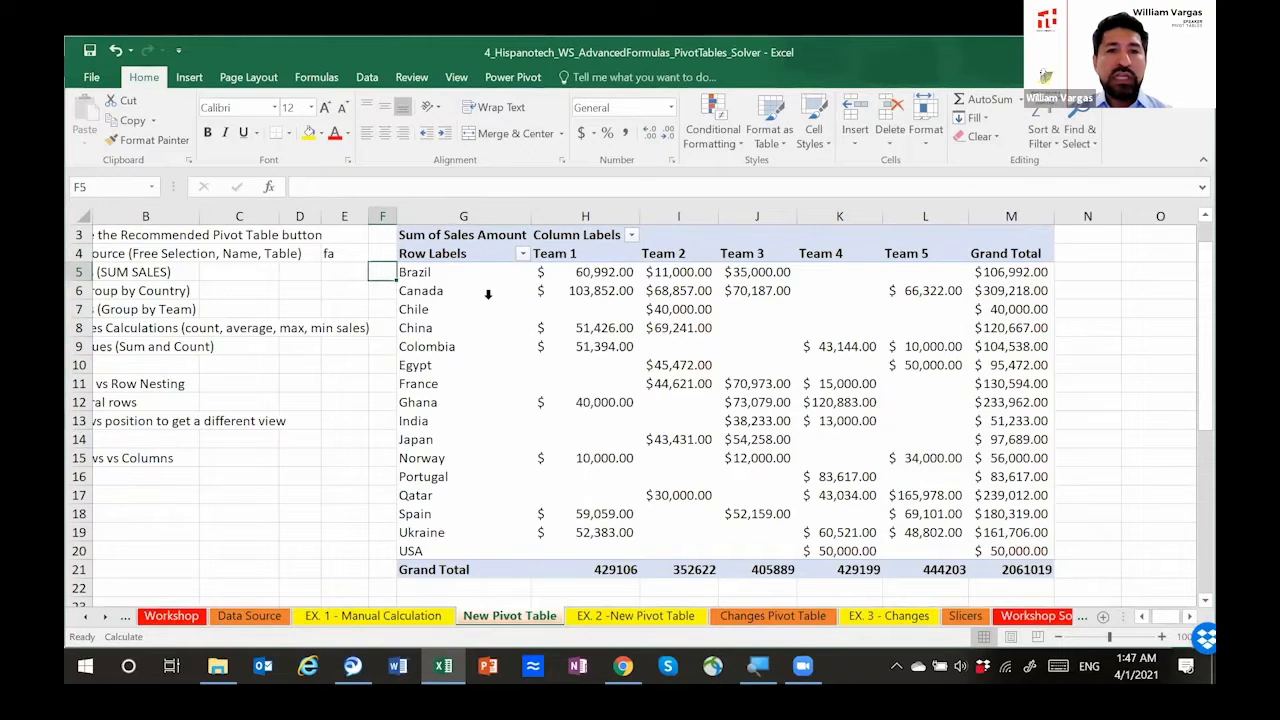
Step: Compare Canada's Team 2 and Team 3 sales in the pivot table with the results on EX. 1 - Manual Calculation
click(663, 297)
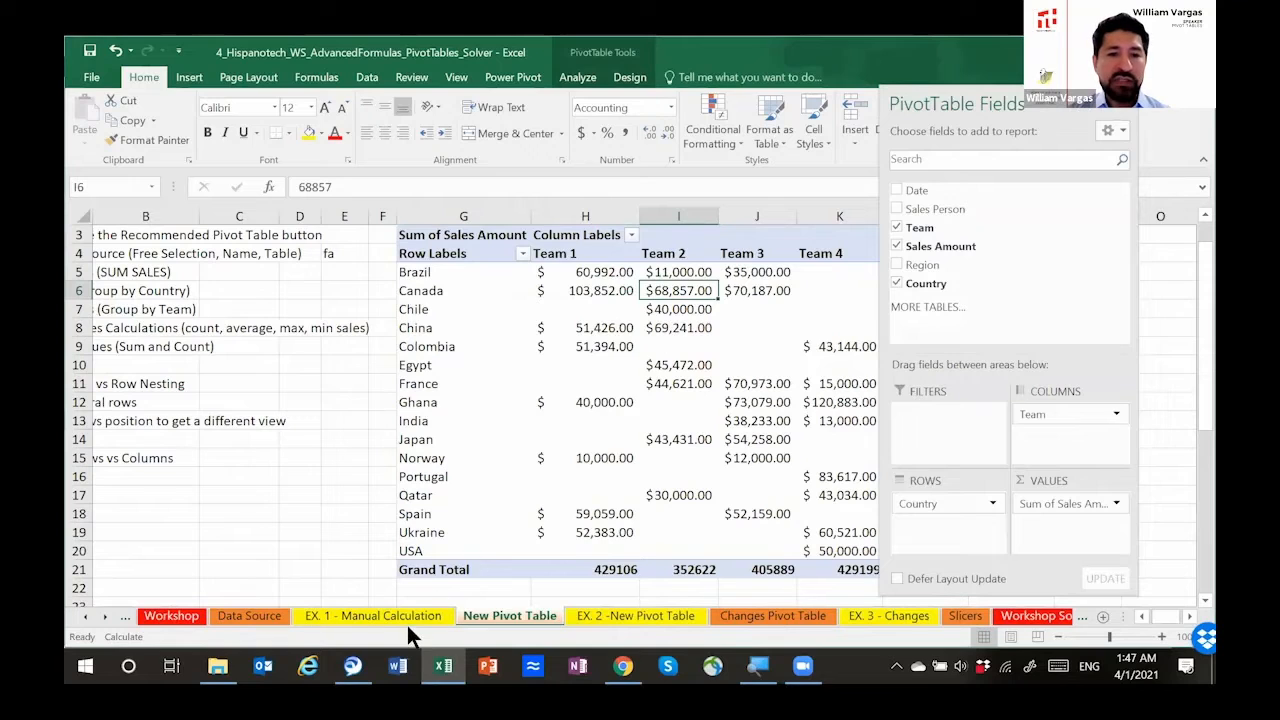
click(383, 611)
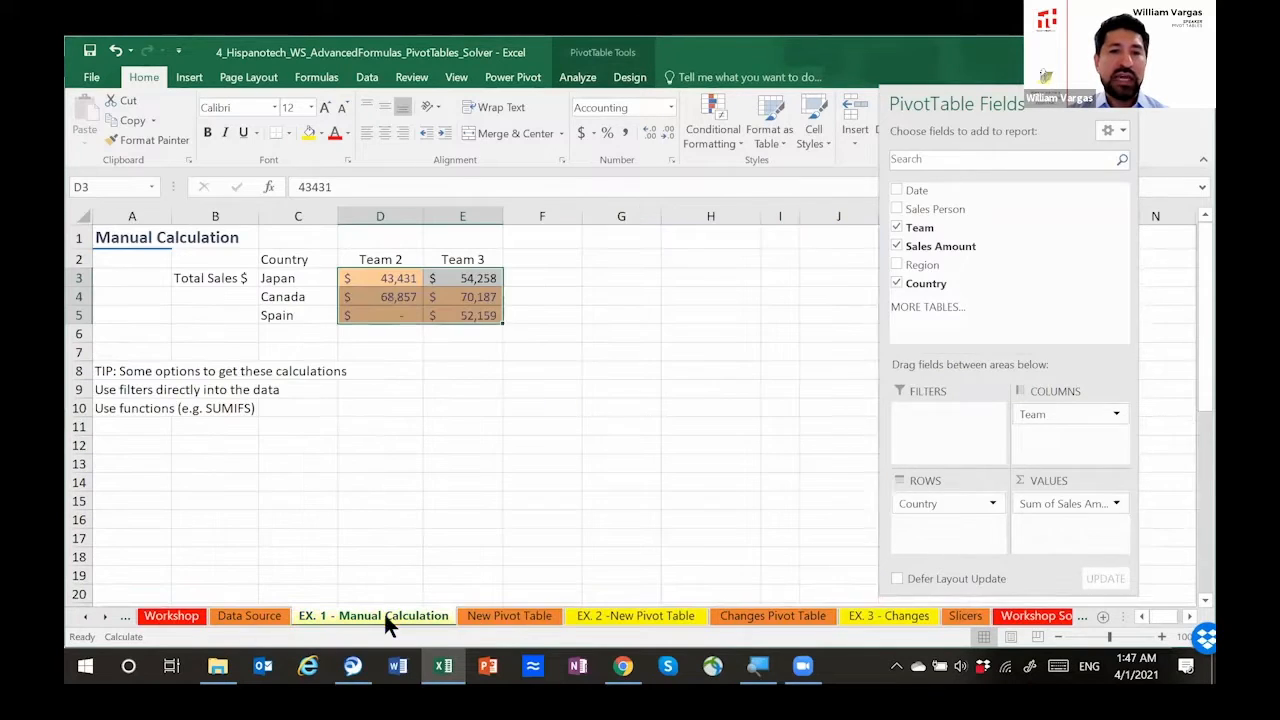
click(380, 294)
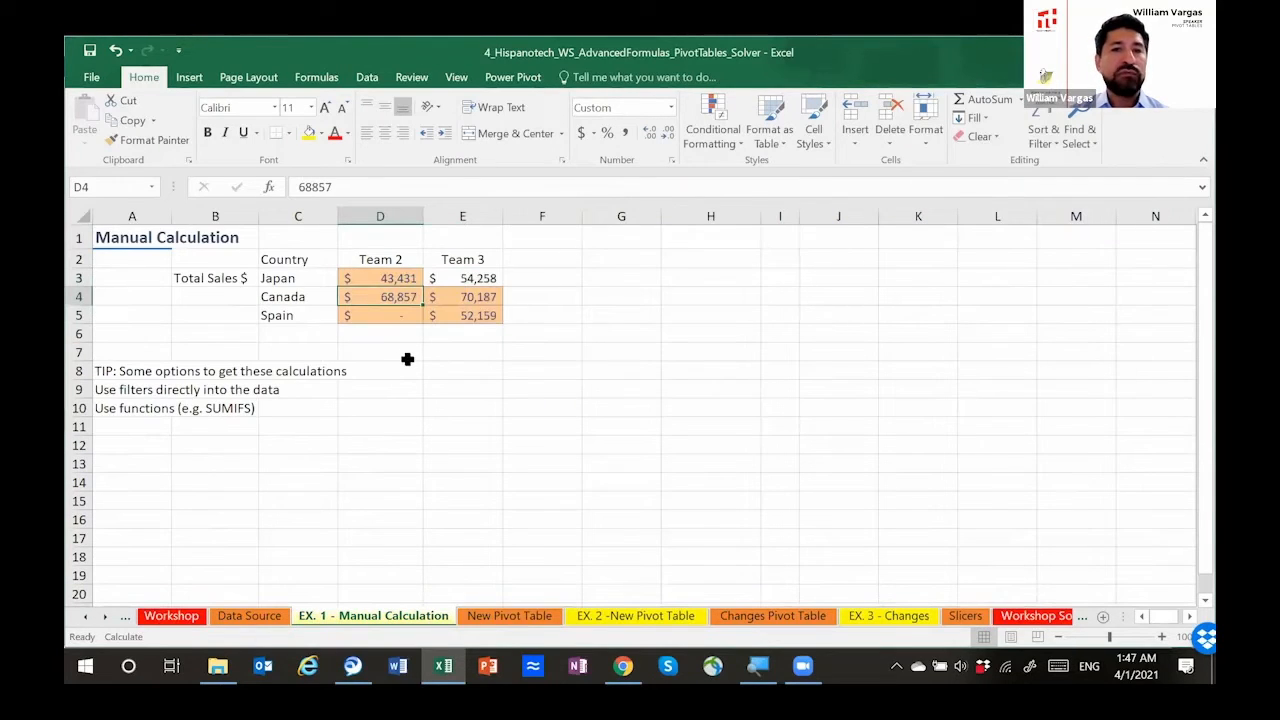
key(Right)
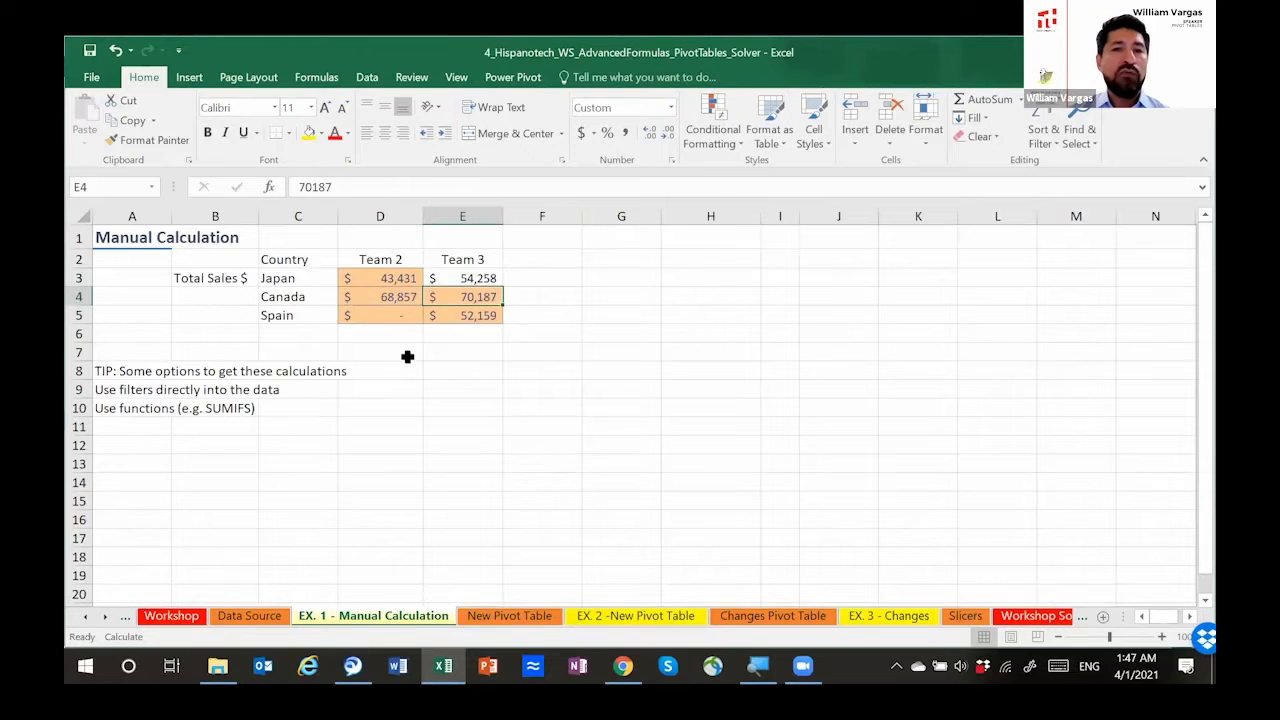
click(505, 618)
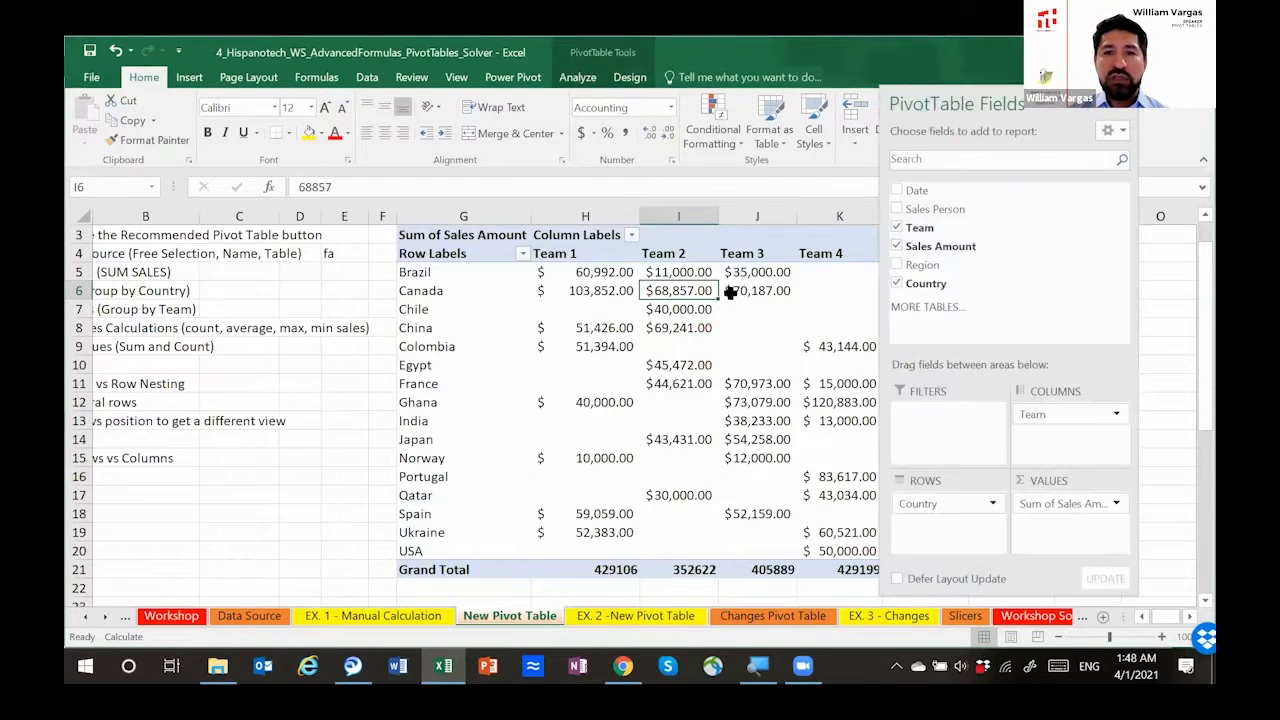
click(737, 290)
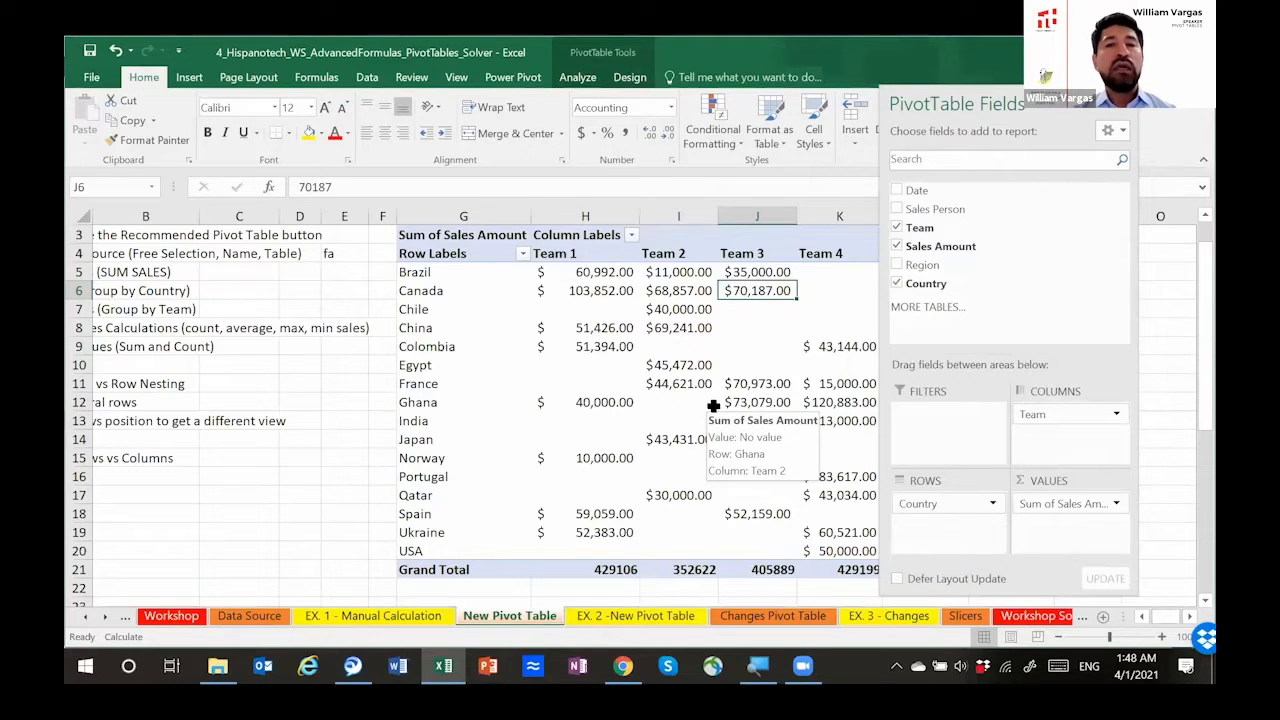
click(508, 294)
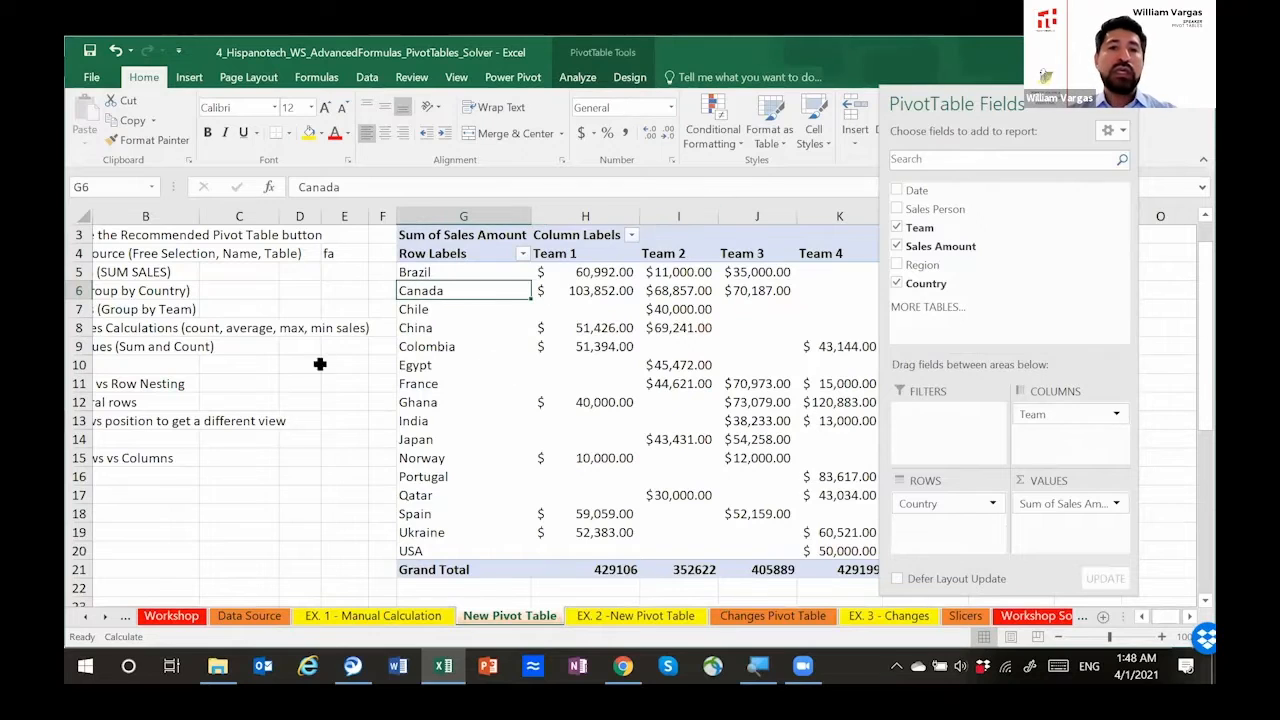
click(362, 422)
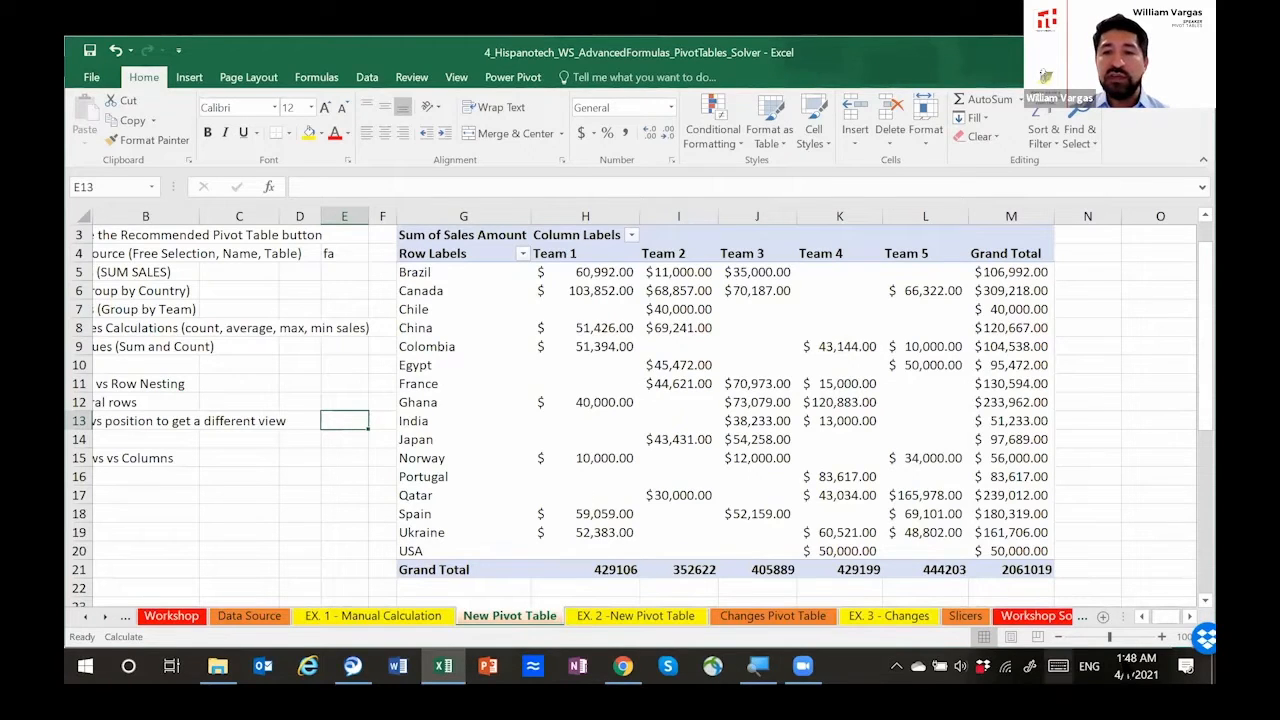
Step: Apply the dollar Accounting format to the pivot table's Grand Total row, from Team 1 through the overall total
click(1142, 614)
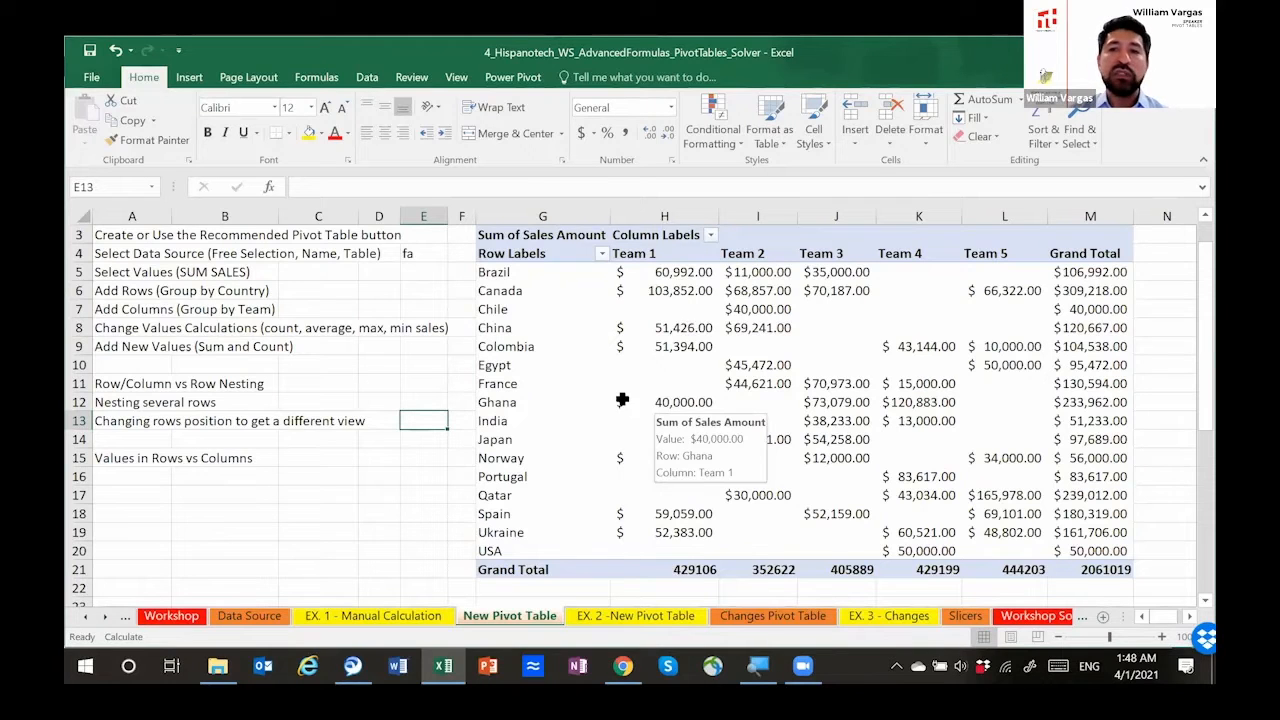
drag(1095, 258, 1095, 548)
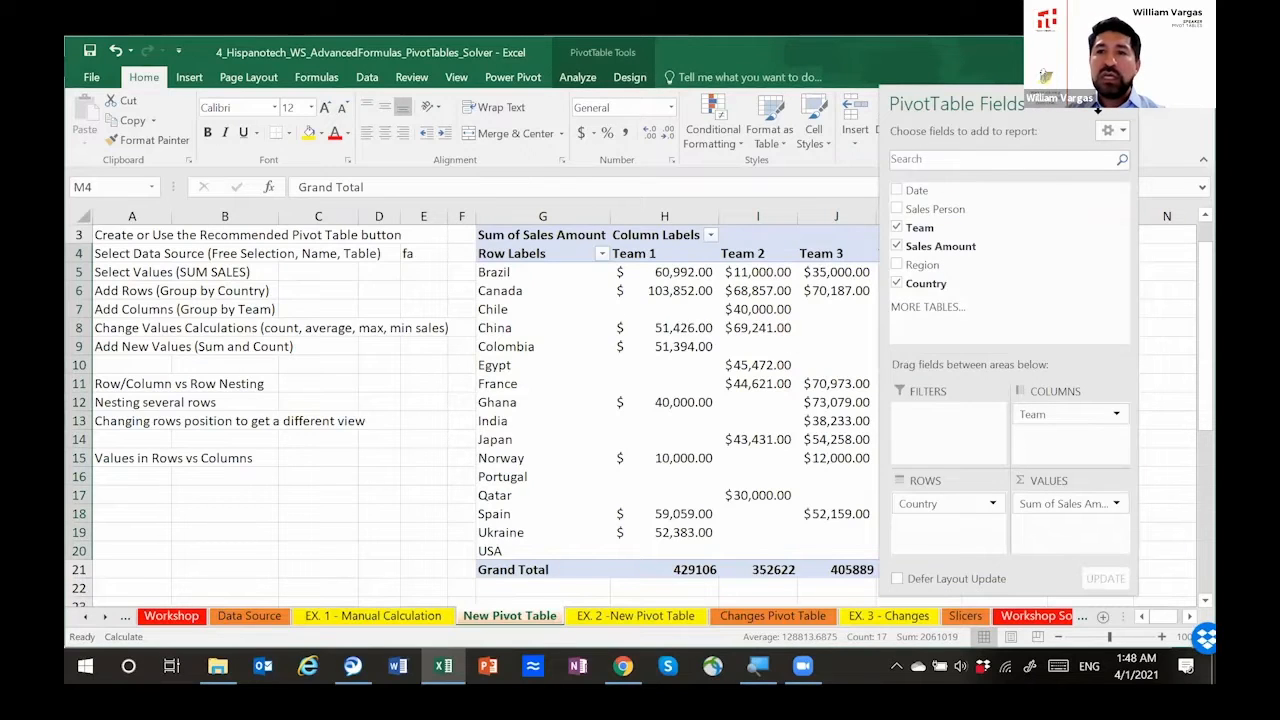
click(665, 401)
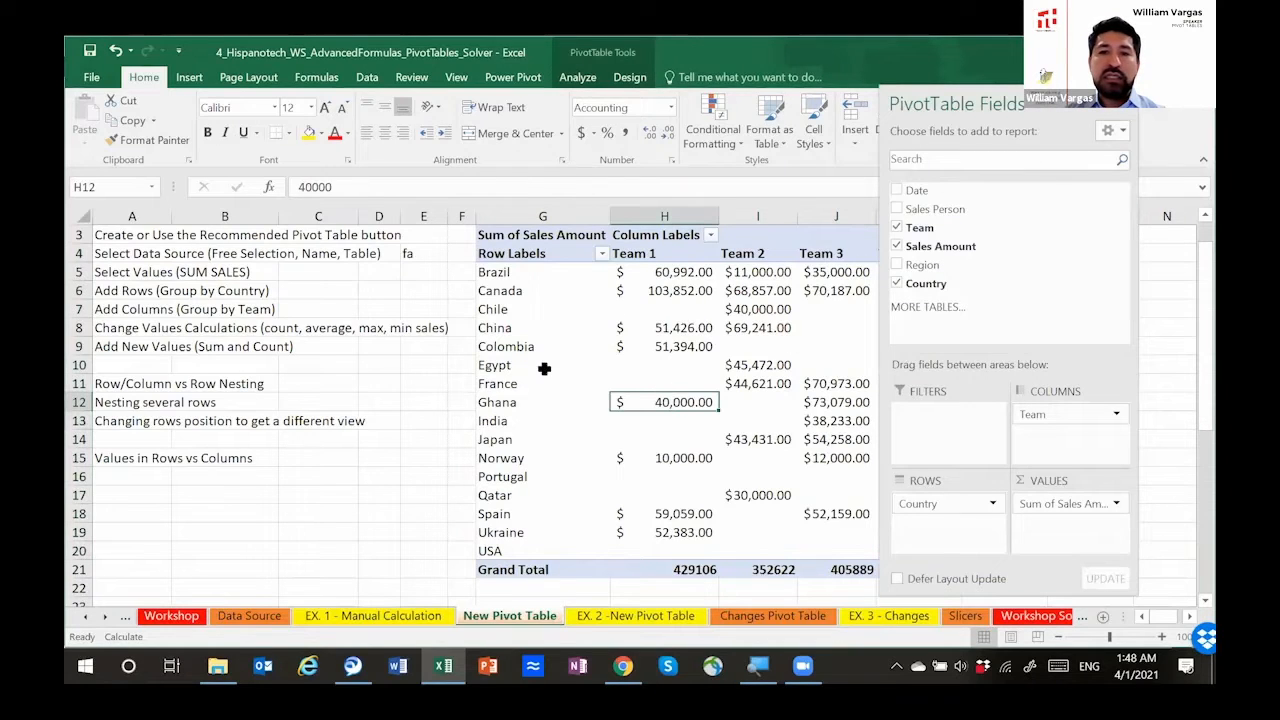
click(442, 401)
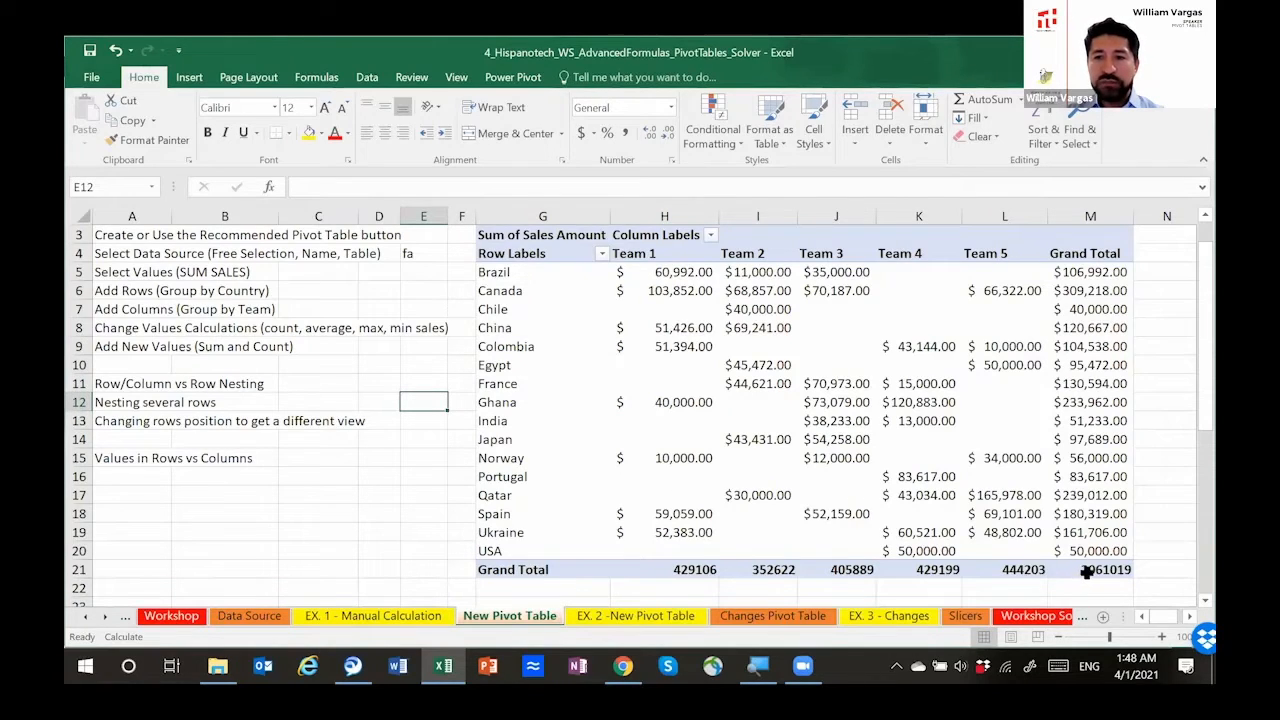
mouse_move(1087, 571)
drag(1087, 571, 708, 570)
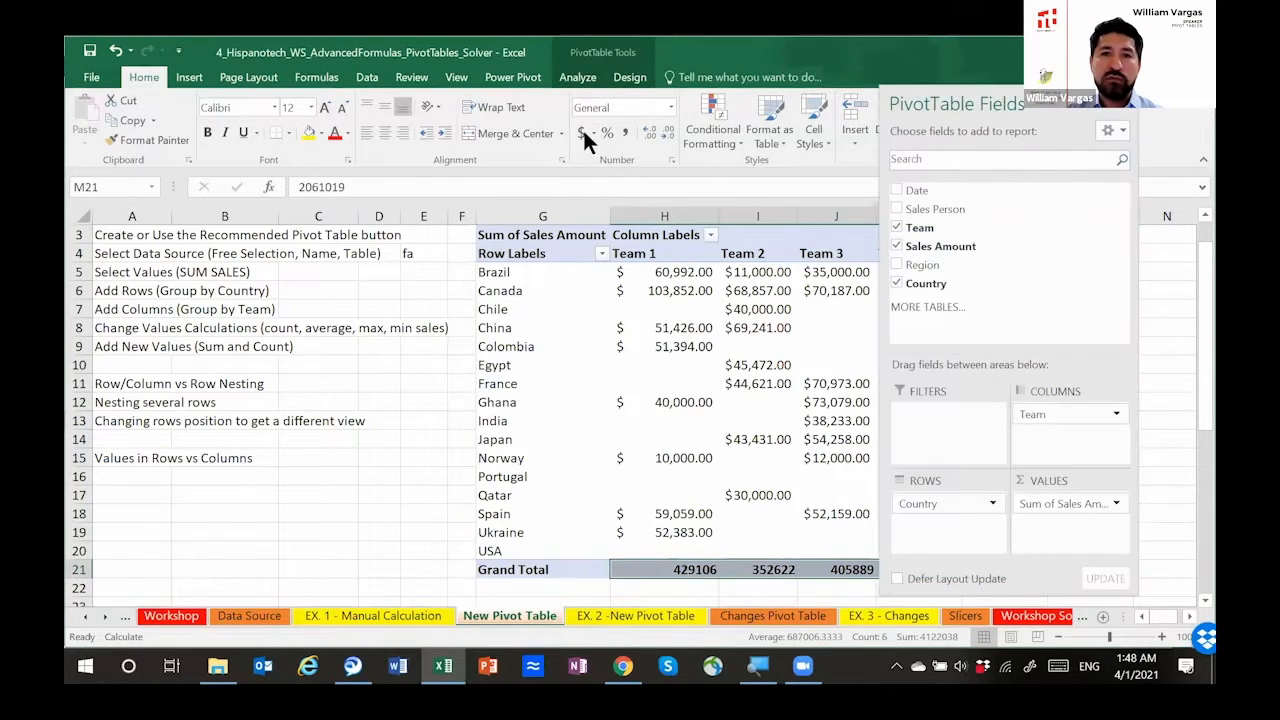
click(580, 130)
click(461, 384)
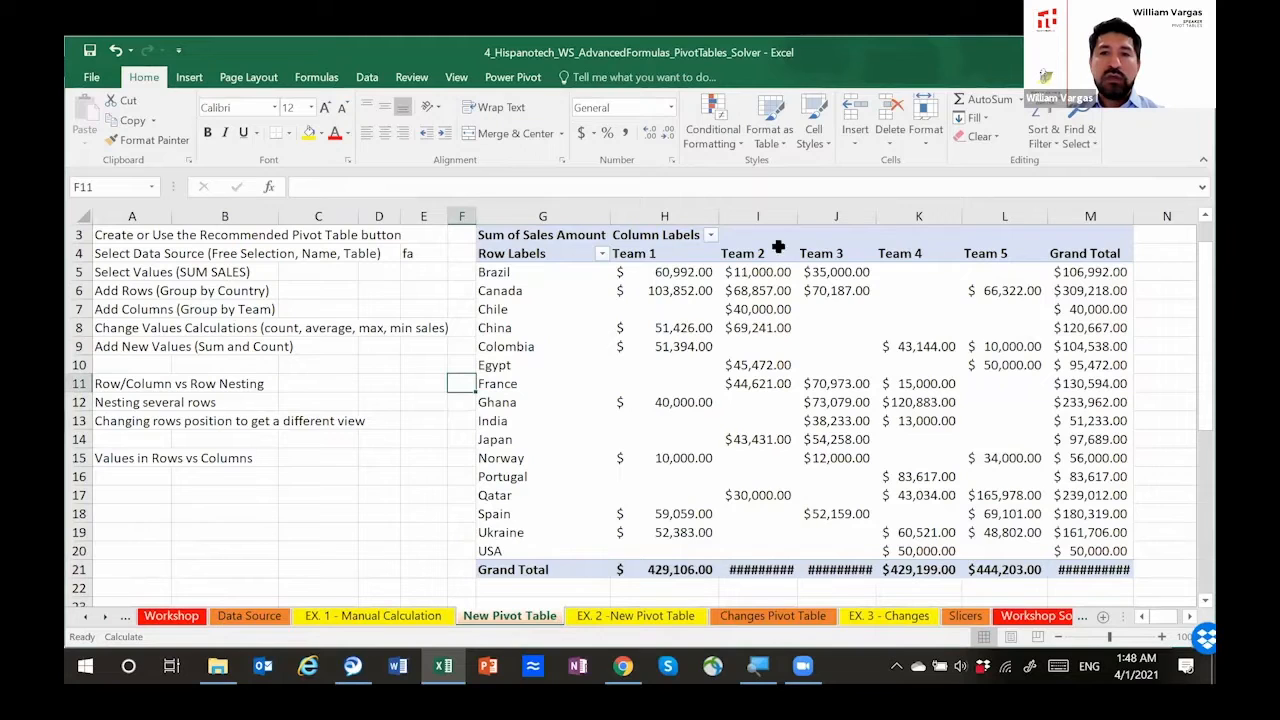
Step: Auto-fit columns I, J and M to the width of their formatted grand totals
double_click(797, 216)
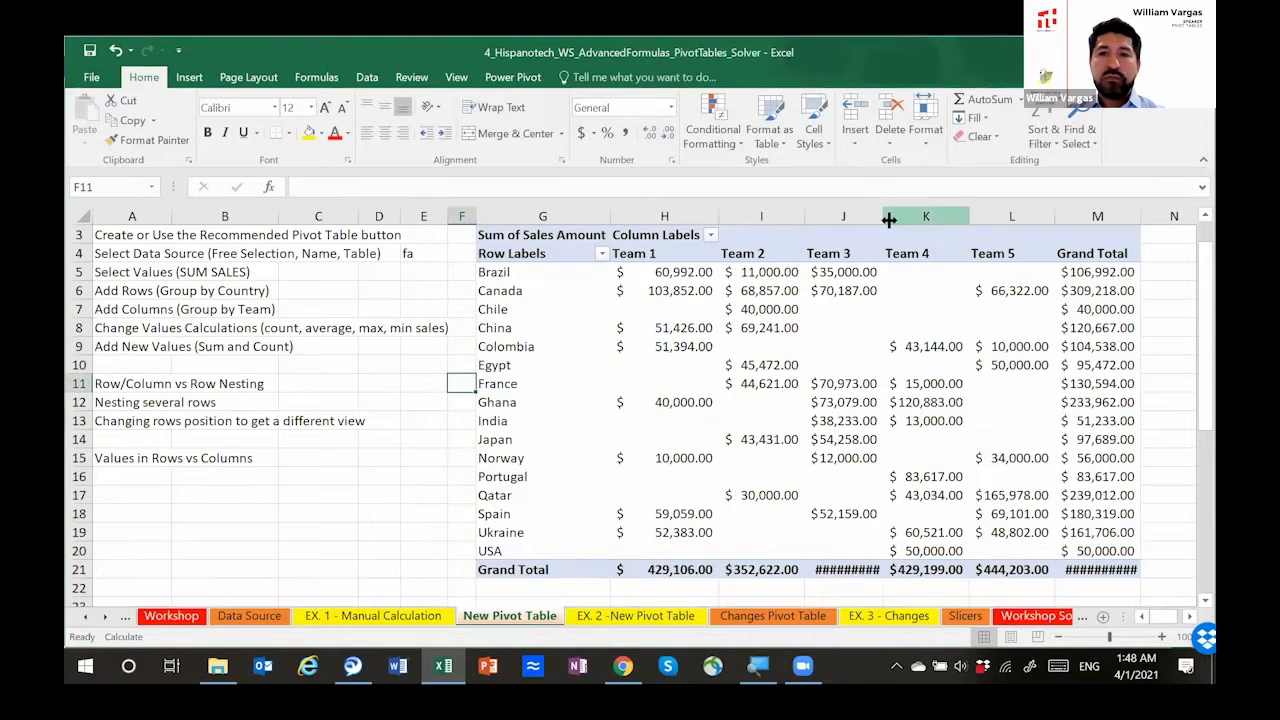
double_click(884, 217)
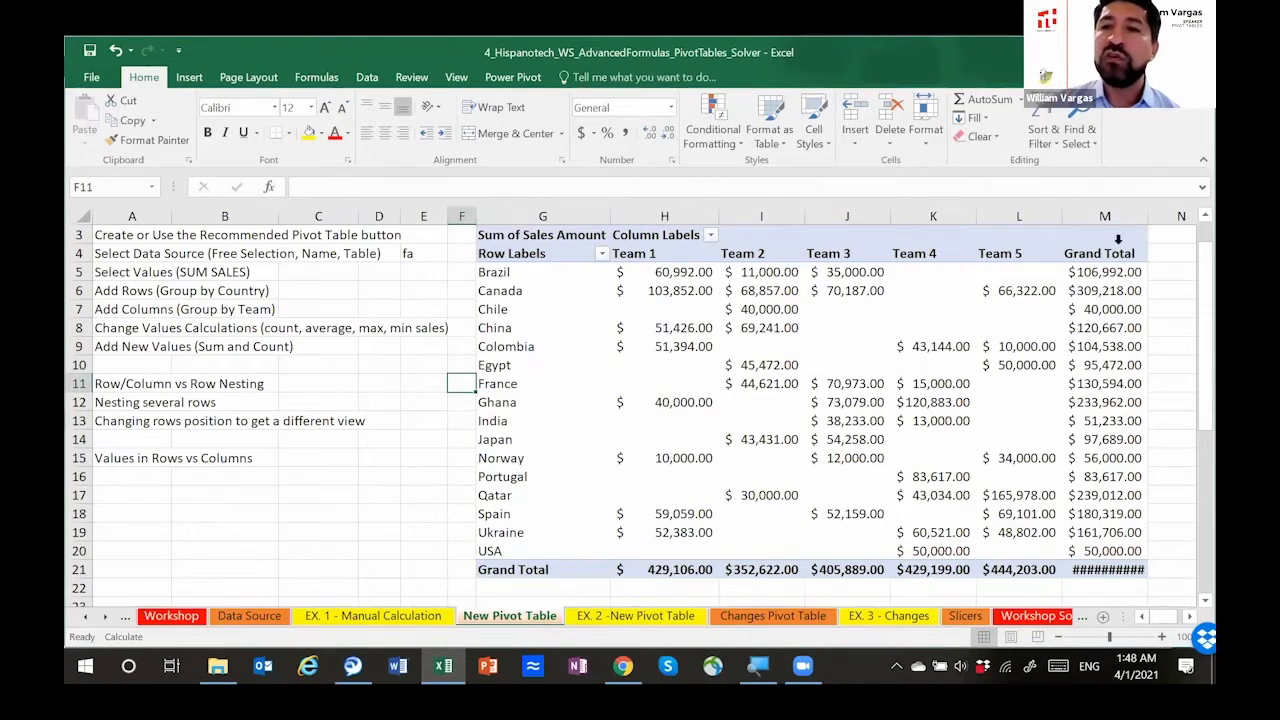
click(1151, 216)
double_click(1151, 216)
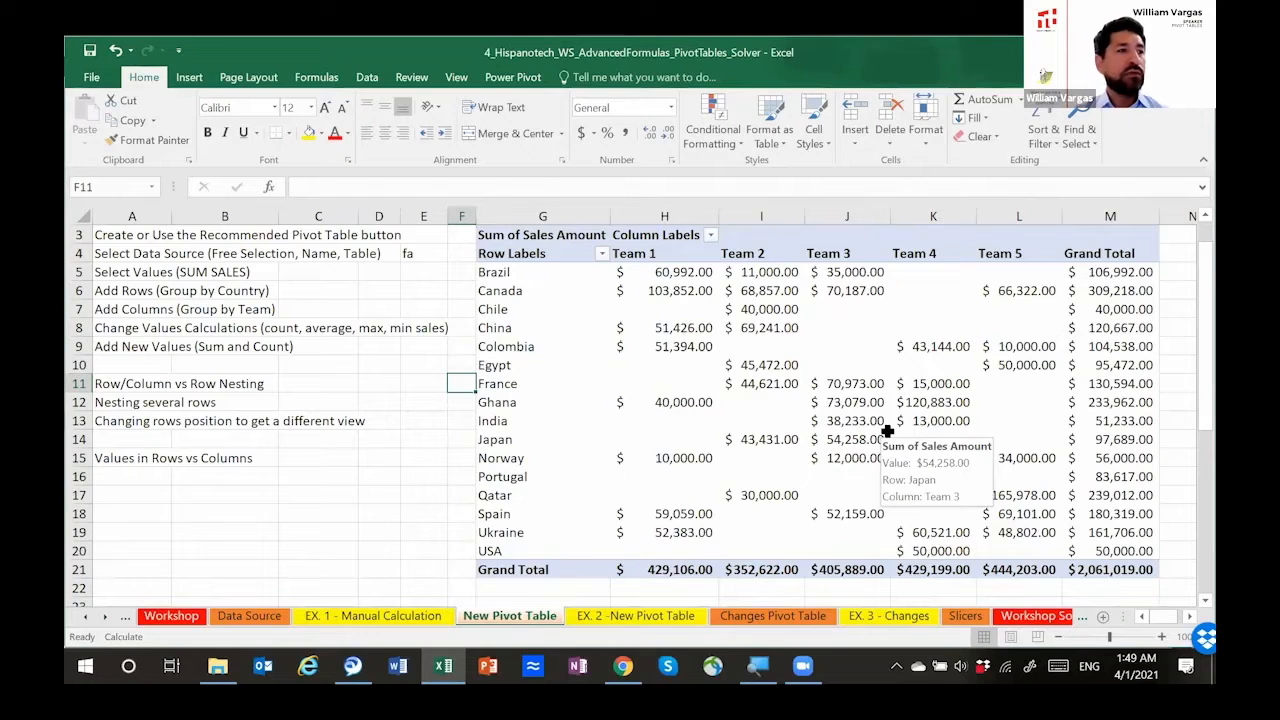
Step: Remove Team from the pivot table and add Region to the rows above Country so countries nest under regions
click(944, 309)
drag(960, 110, 1028, 116)
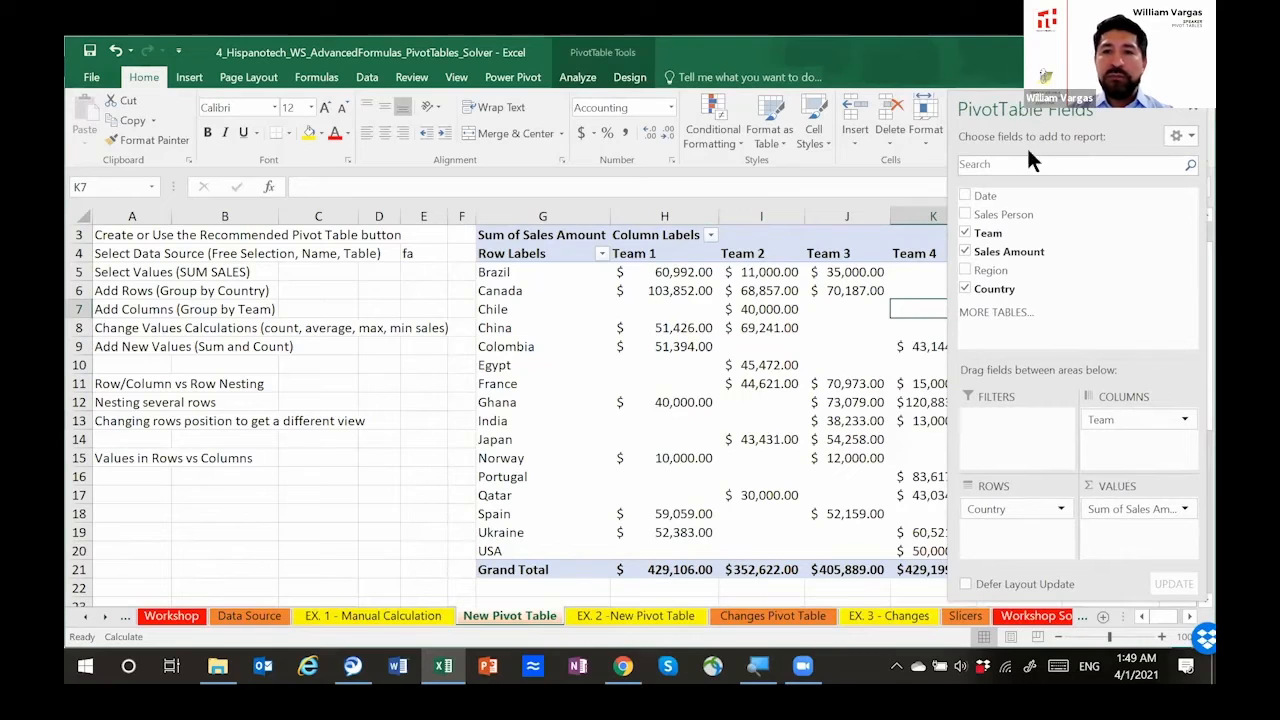
click(965, 235)
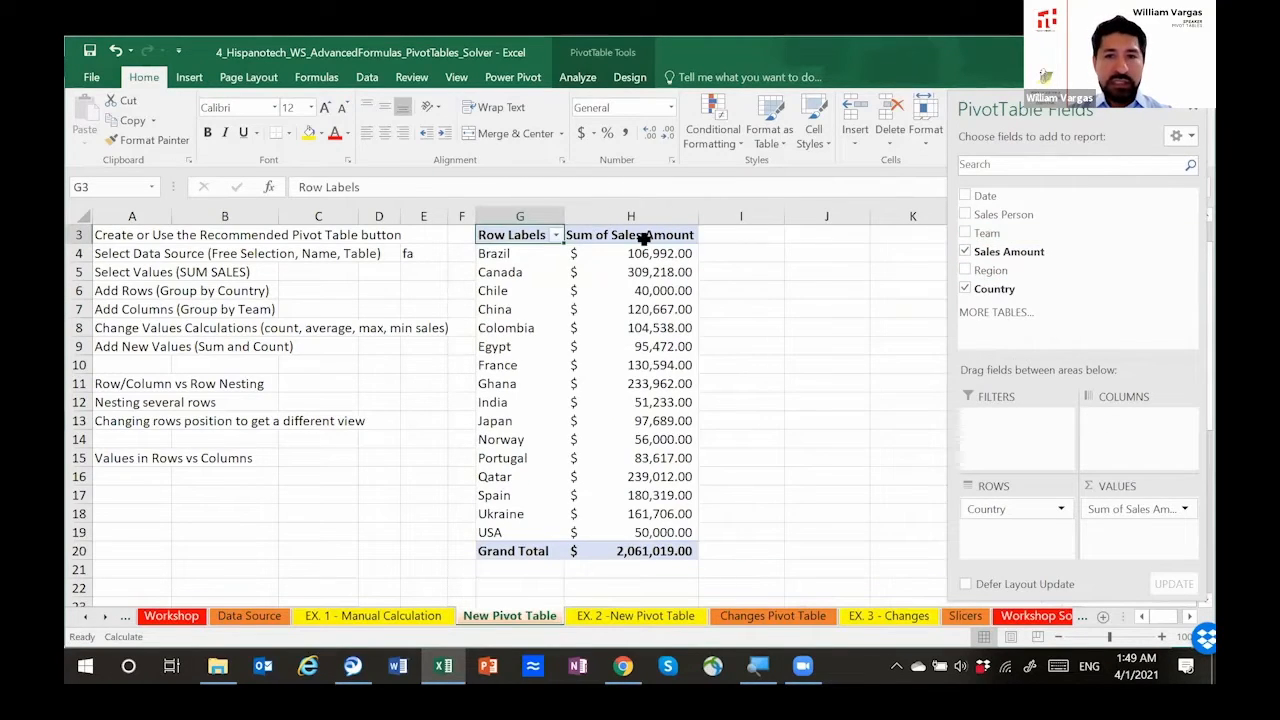
click(645, 237)
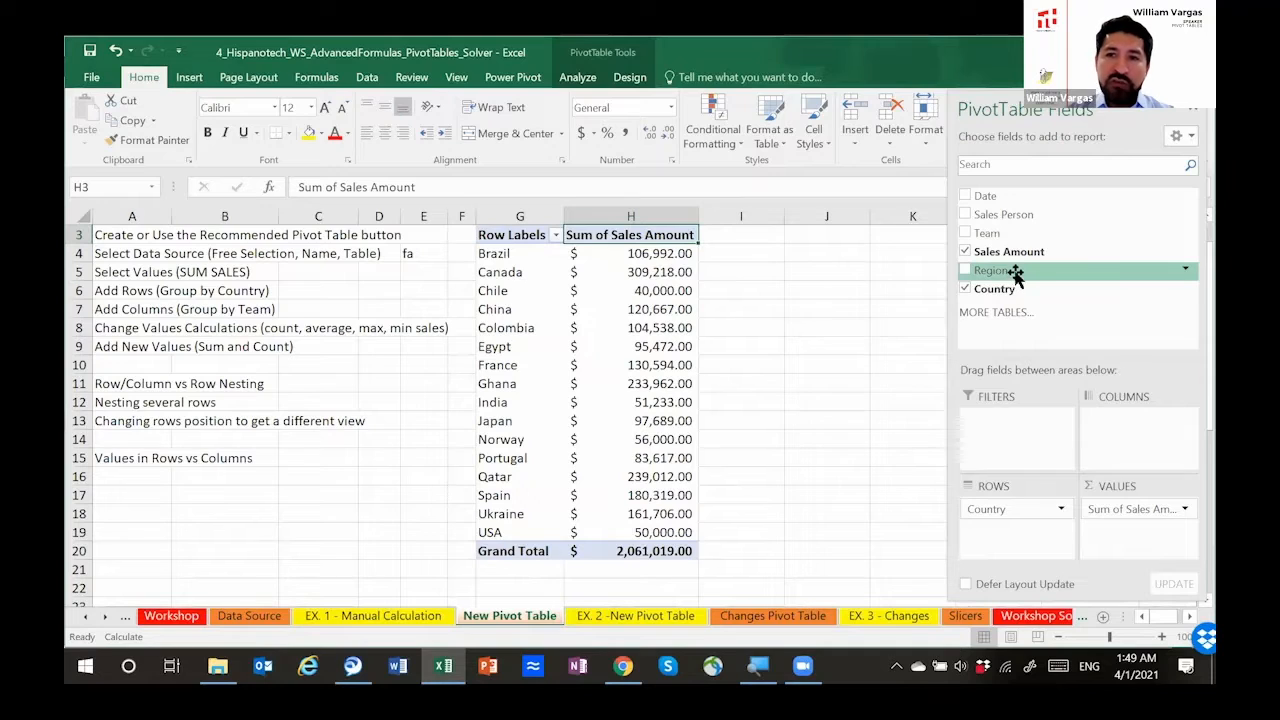
drag(1015, 274, 1016, 508)
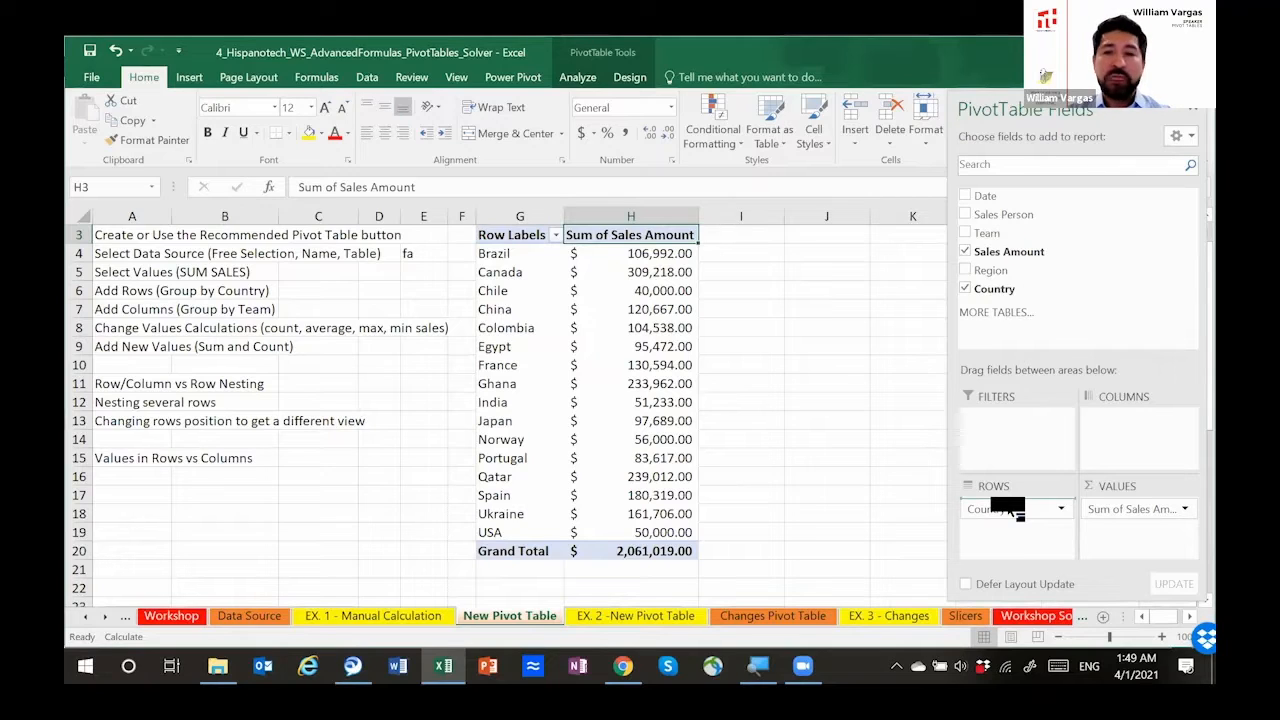
drag(1010, 510, 1008, 506)
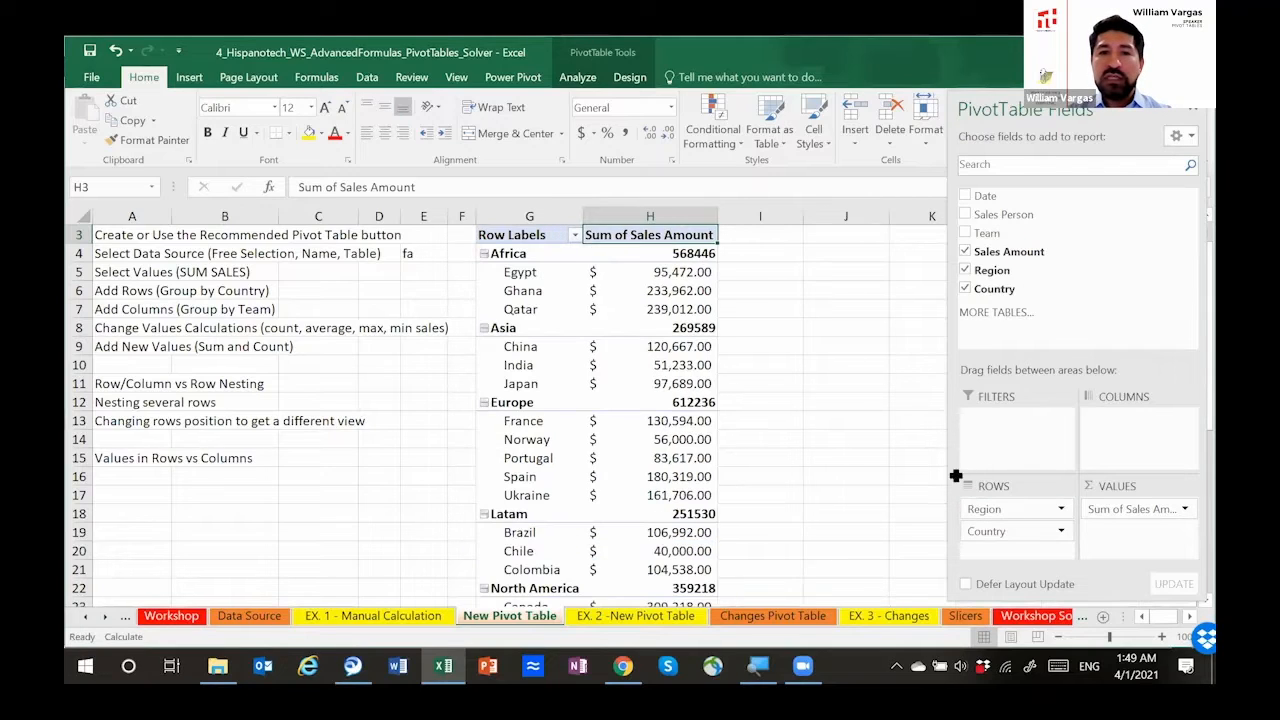
Step: Examine the Africa and Asia groups, covering each region's total and its nested countries' sales
click(518, 257)
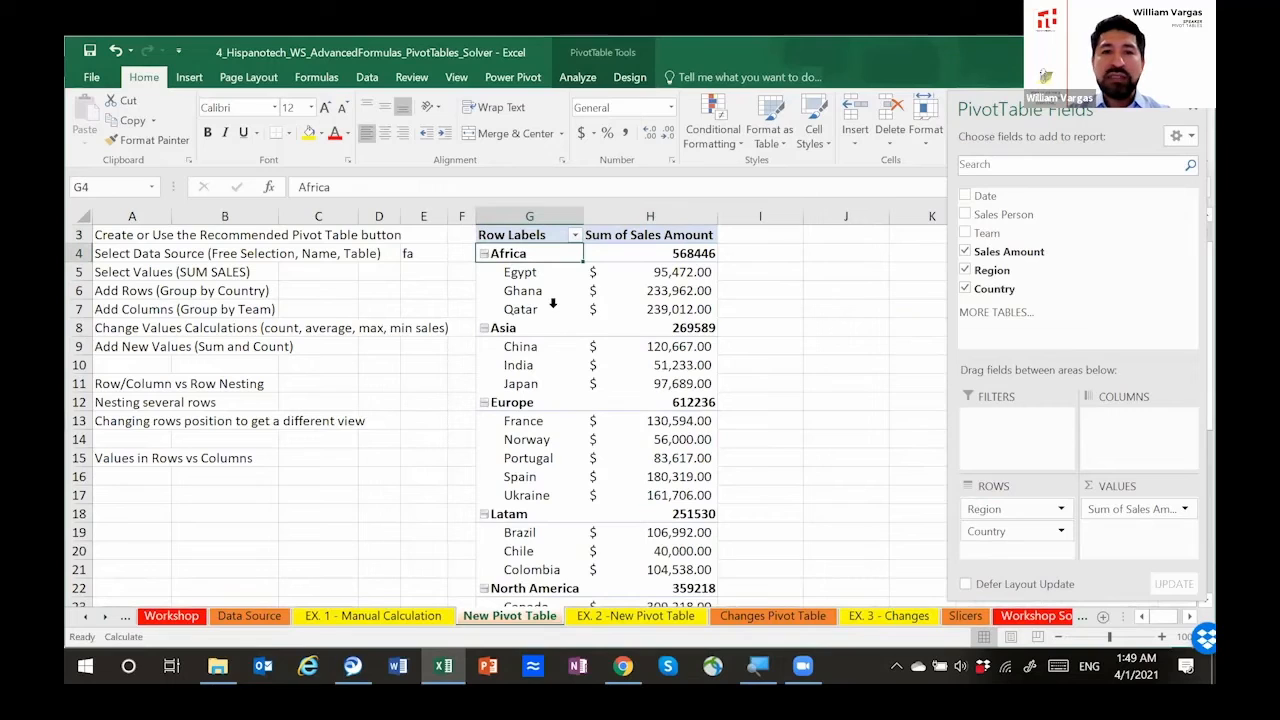
key(shift+Right)
key(shift+Right)
key(shift+Left)
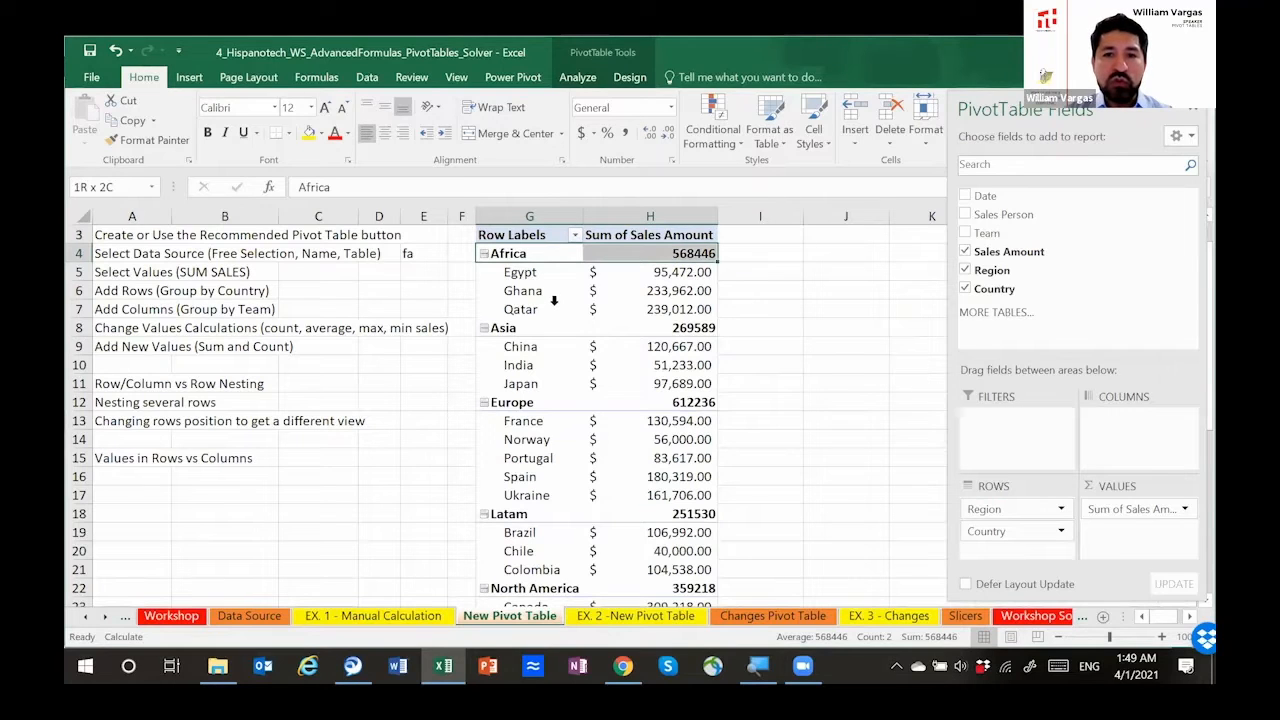
key(shift+Down)
key(shift+Down)
key(shift+Down)
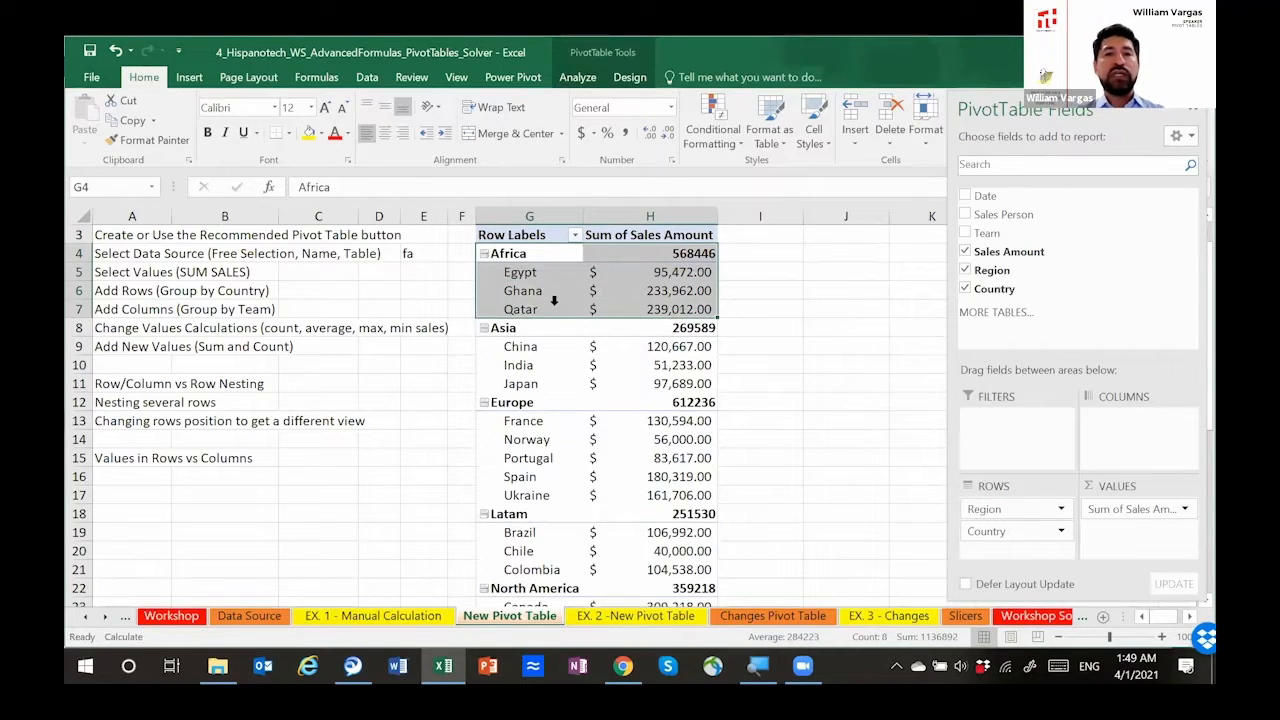
key(Down)
key(Down)
key(Down)
key(Down)
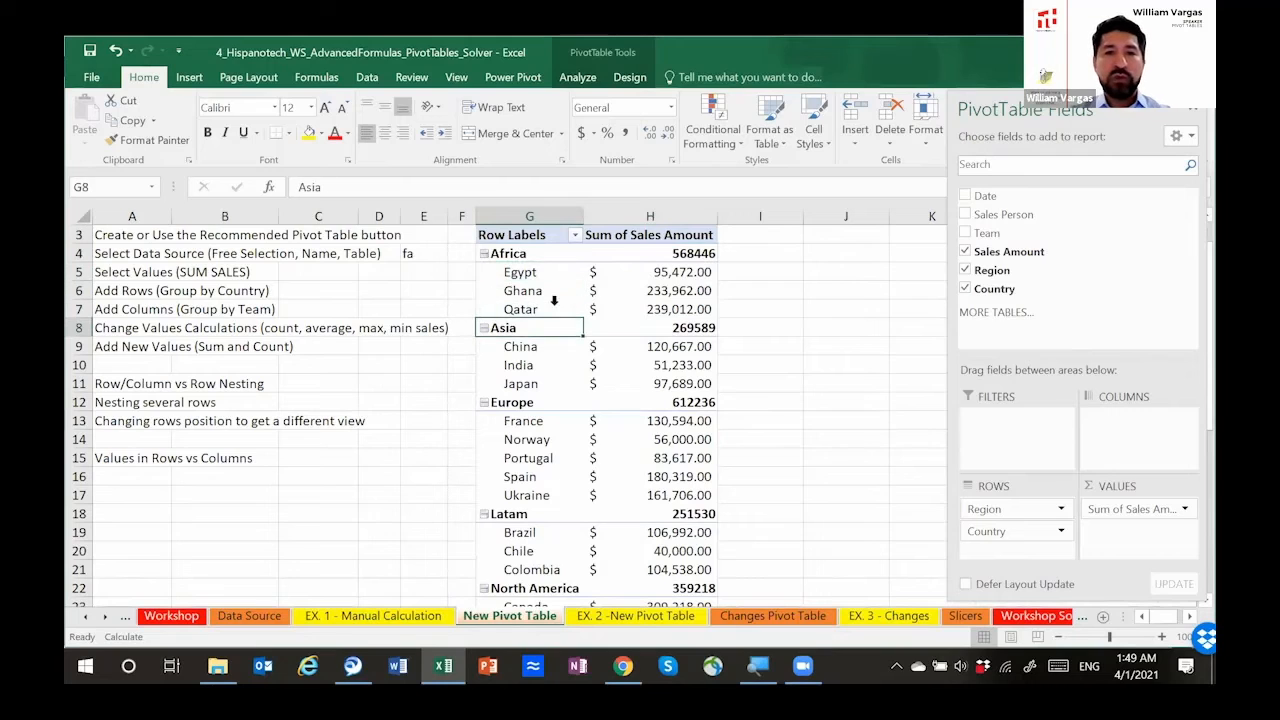
key(shift+Right)
key(shift+Down)
key(shift+Down)
key(shift+Down)
drag(528, 348, 534, 376)
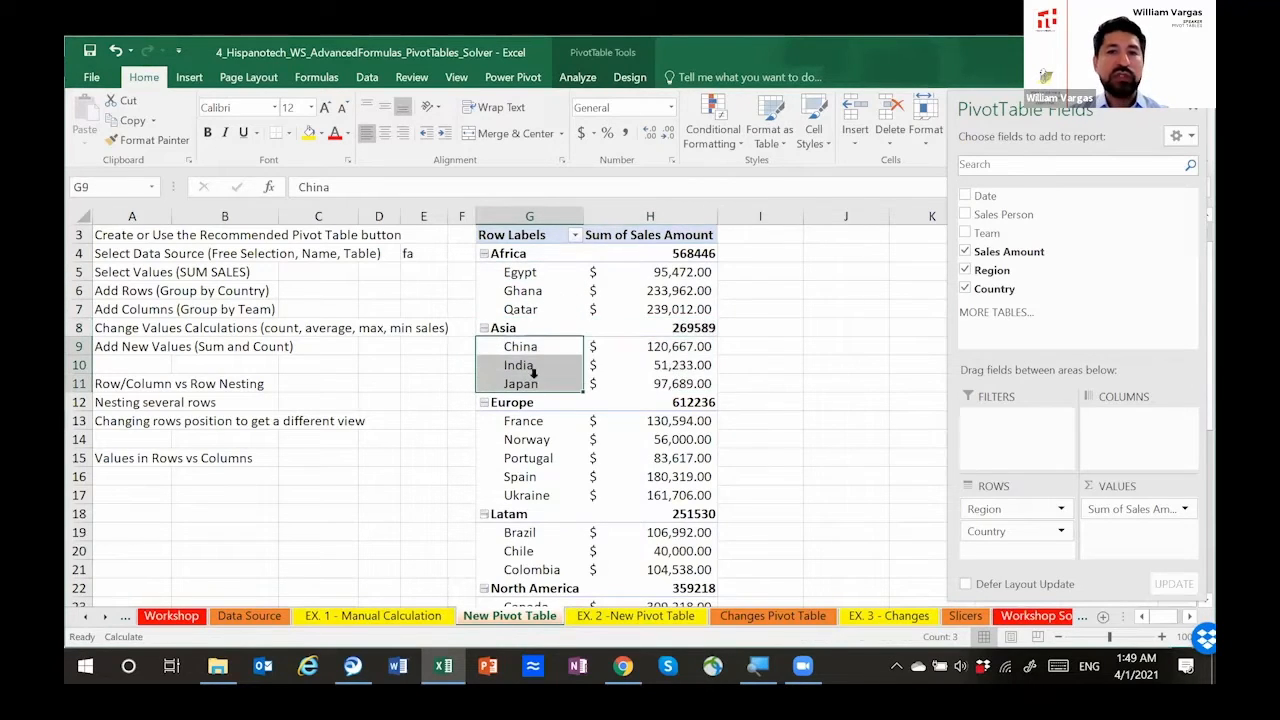
click(676, 275)
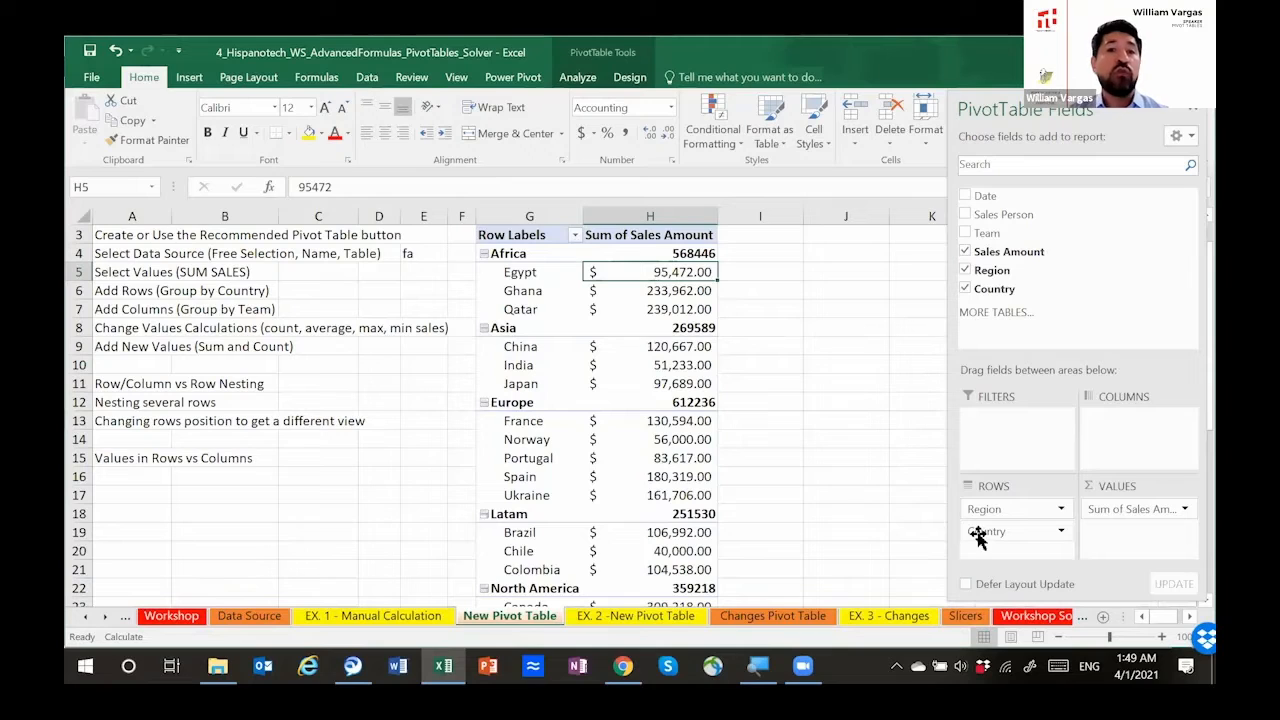
Step: Try Country in columns against Region in rows, and return Country to the rows beneath Region
drag(994, 530, 1120, 421)
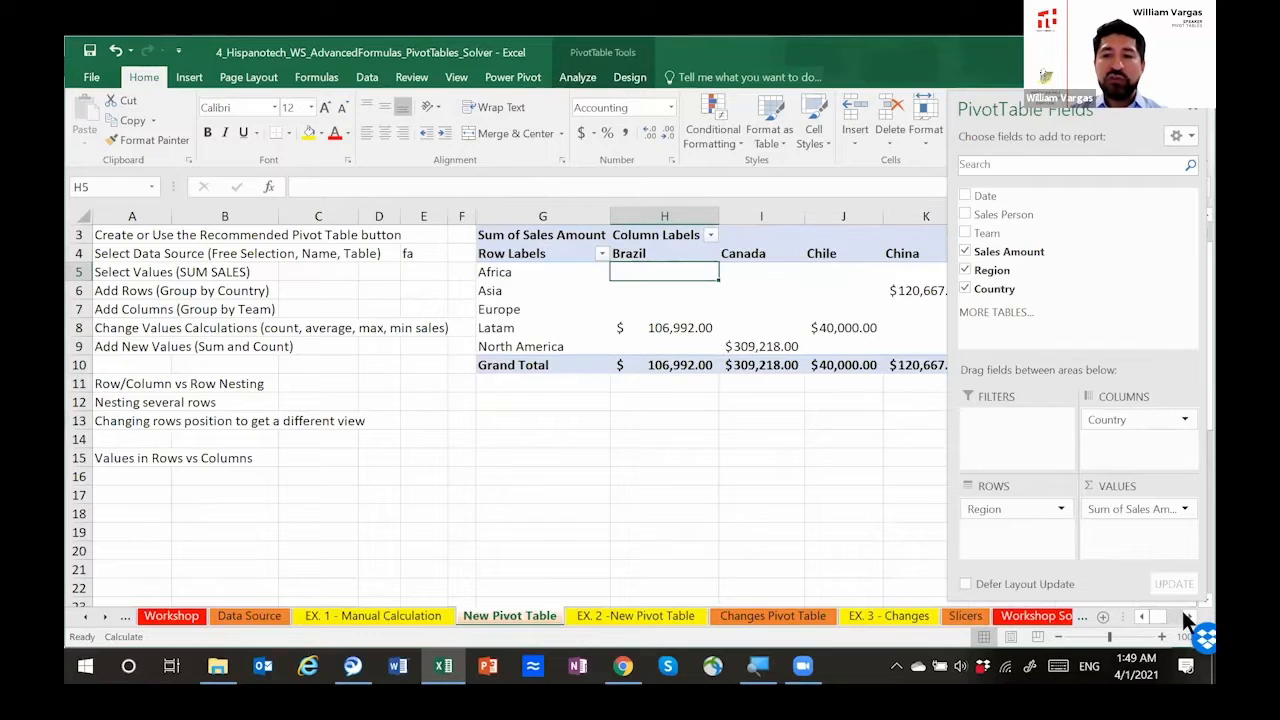
scroll(1184, 609, right, 6)
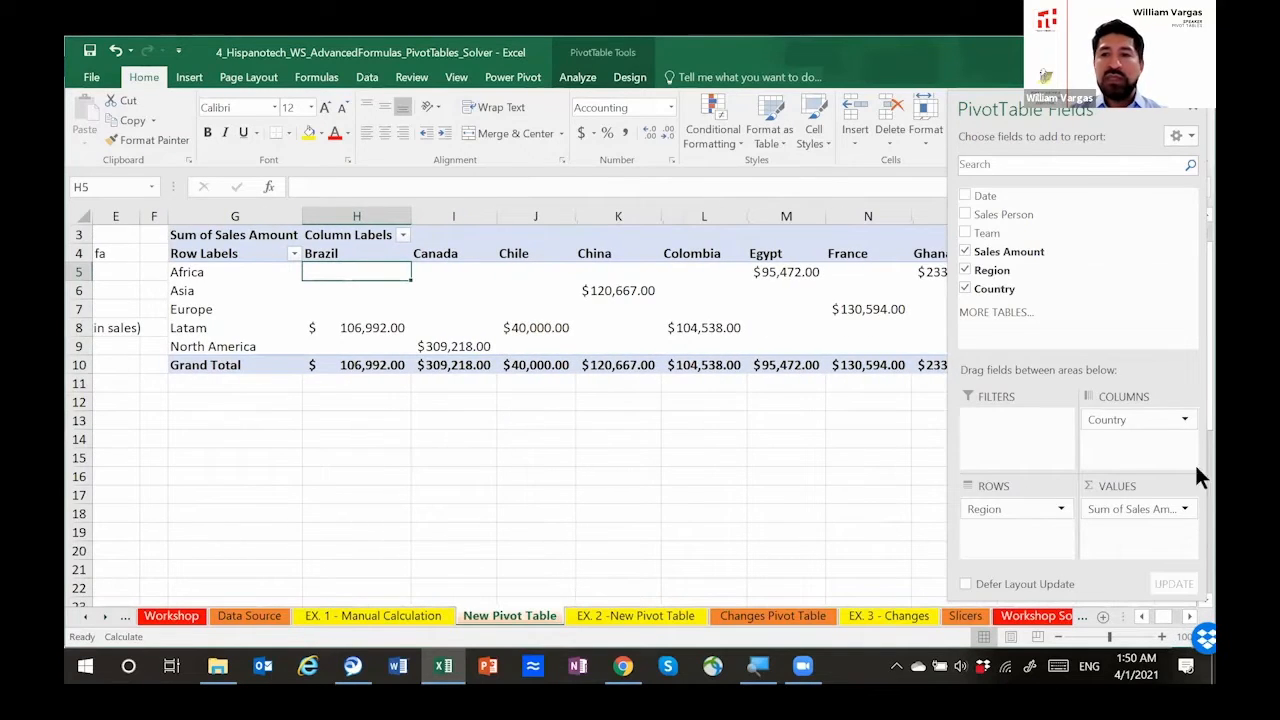
drag(1143, 422, 1010, 535)
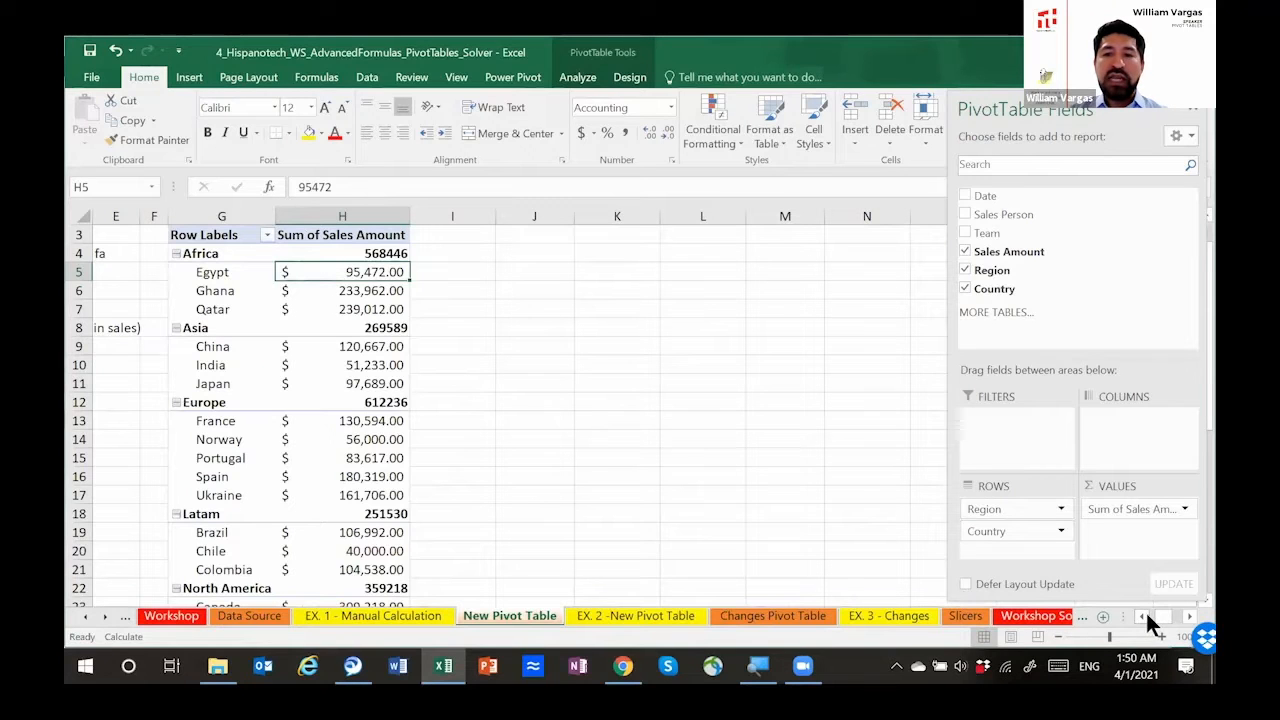
scroll(1146, 621, left, 4)
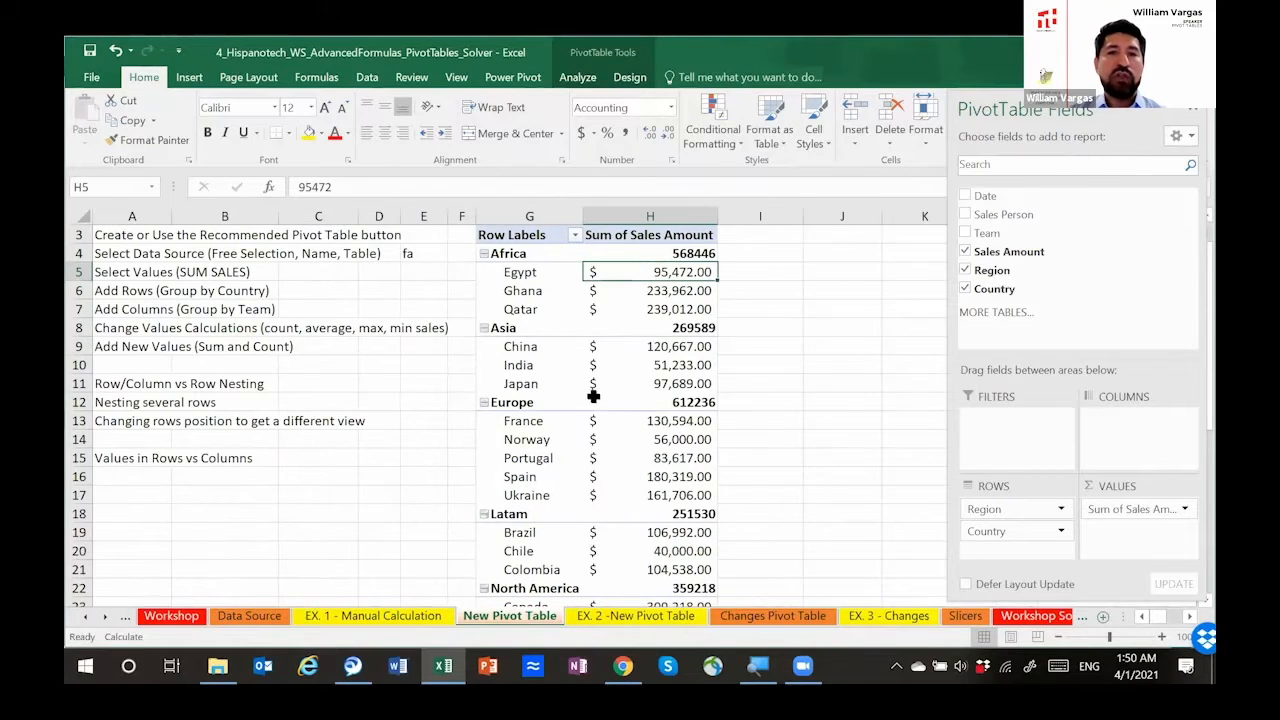
Step: Collapse the Africa, Asia and Europe groups individually to hide their countries
click(484, 253)
click(484, 253)
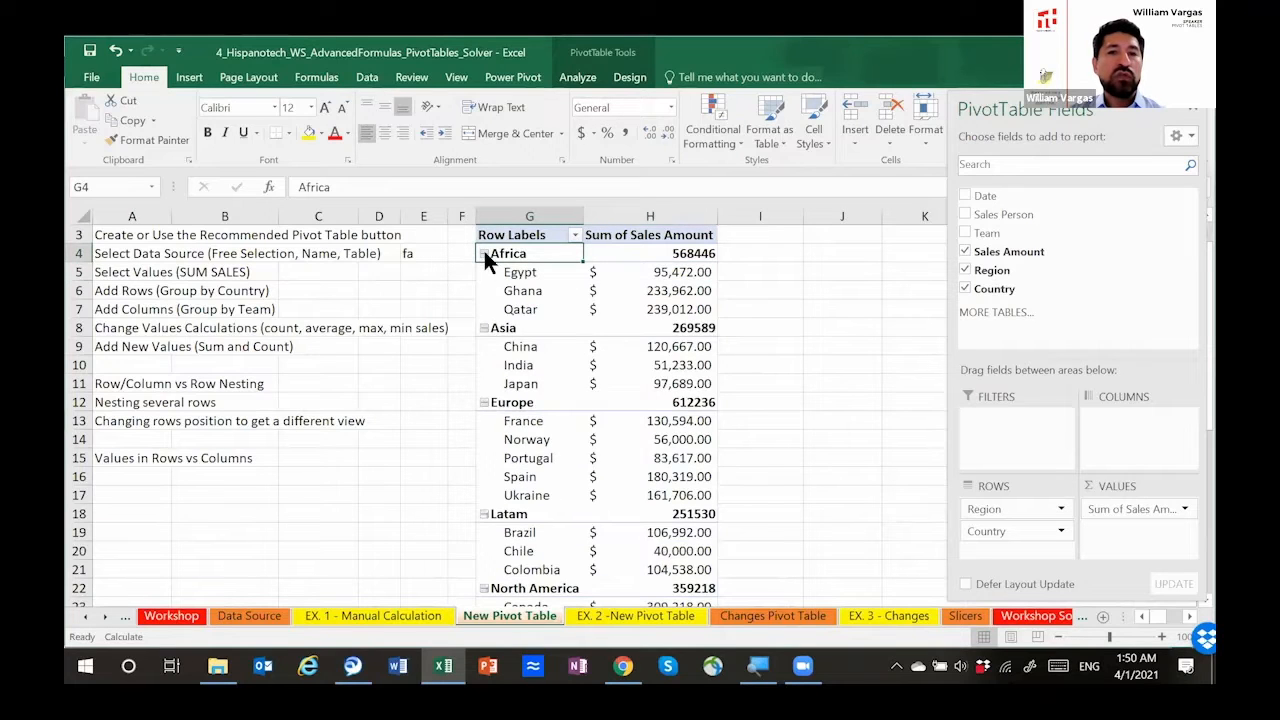
click(484, 253)
click(484, 272)
click(484, 272)
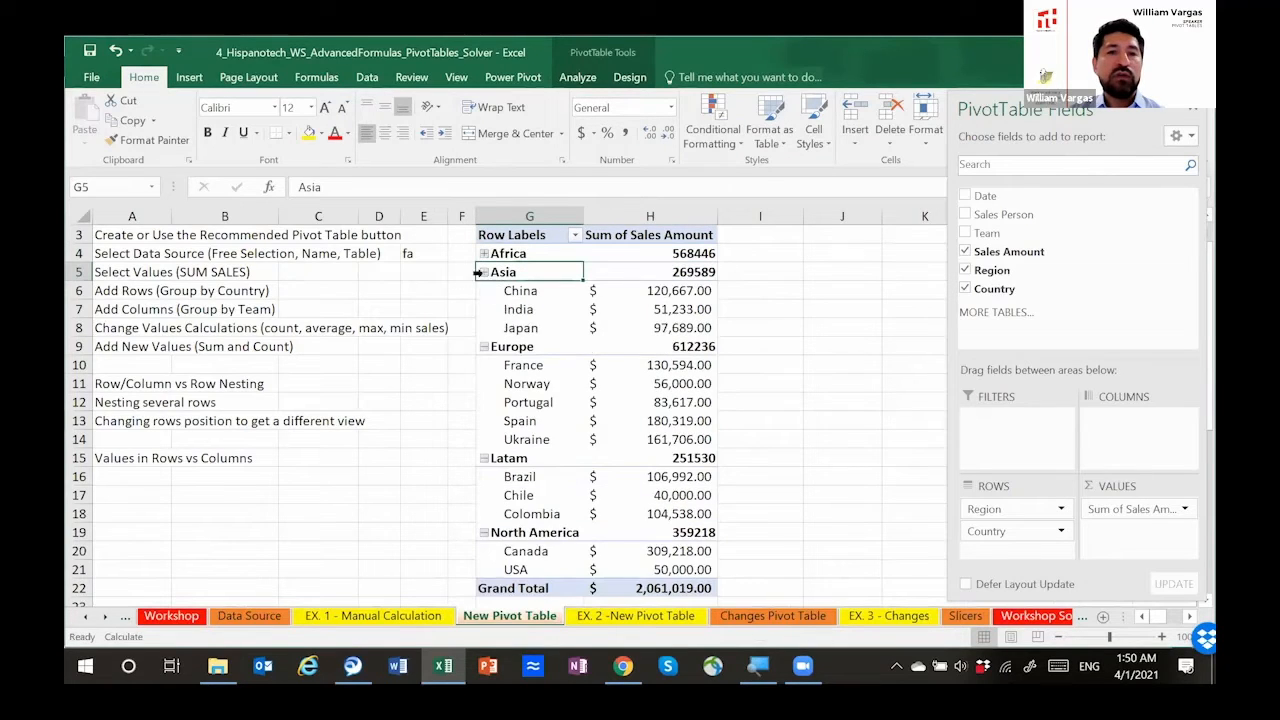
click(484, 272)
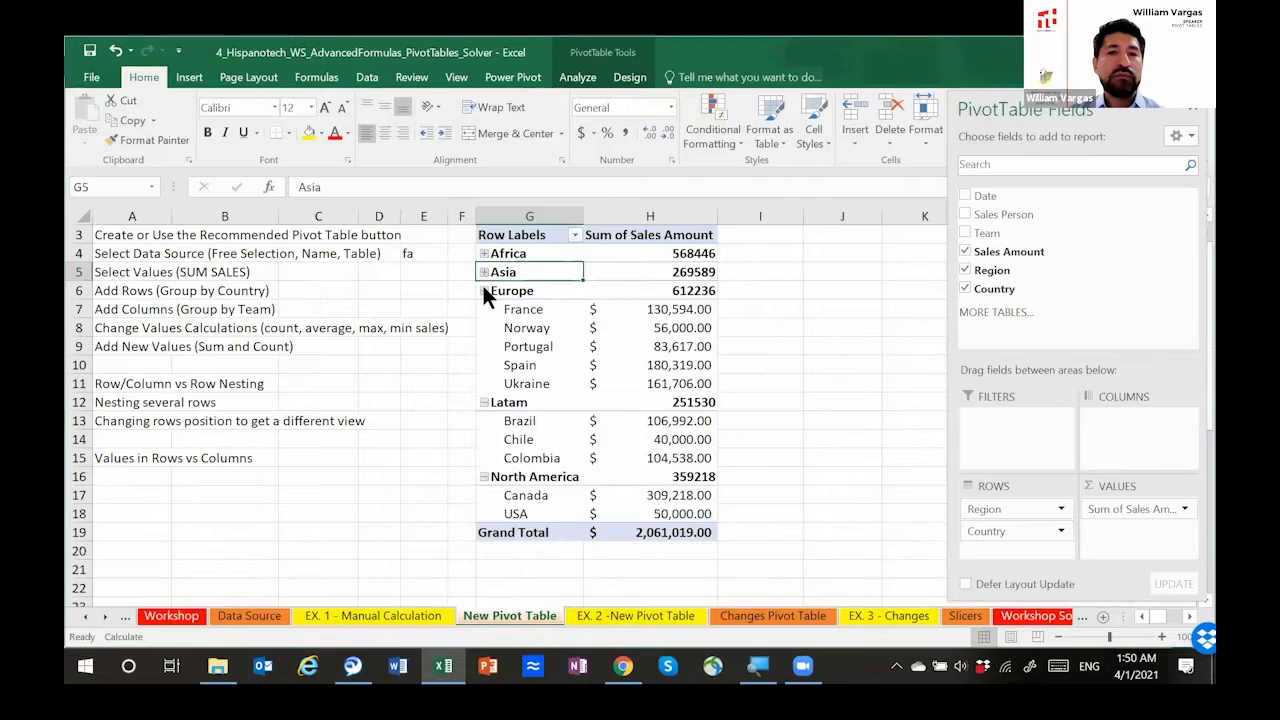
click(484, 290)
Step: Collapse the entire Region field so every region hides its countries
right_click(497, 291)
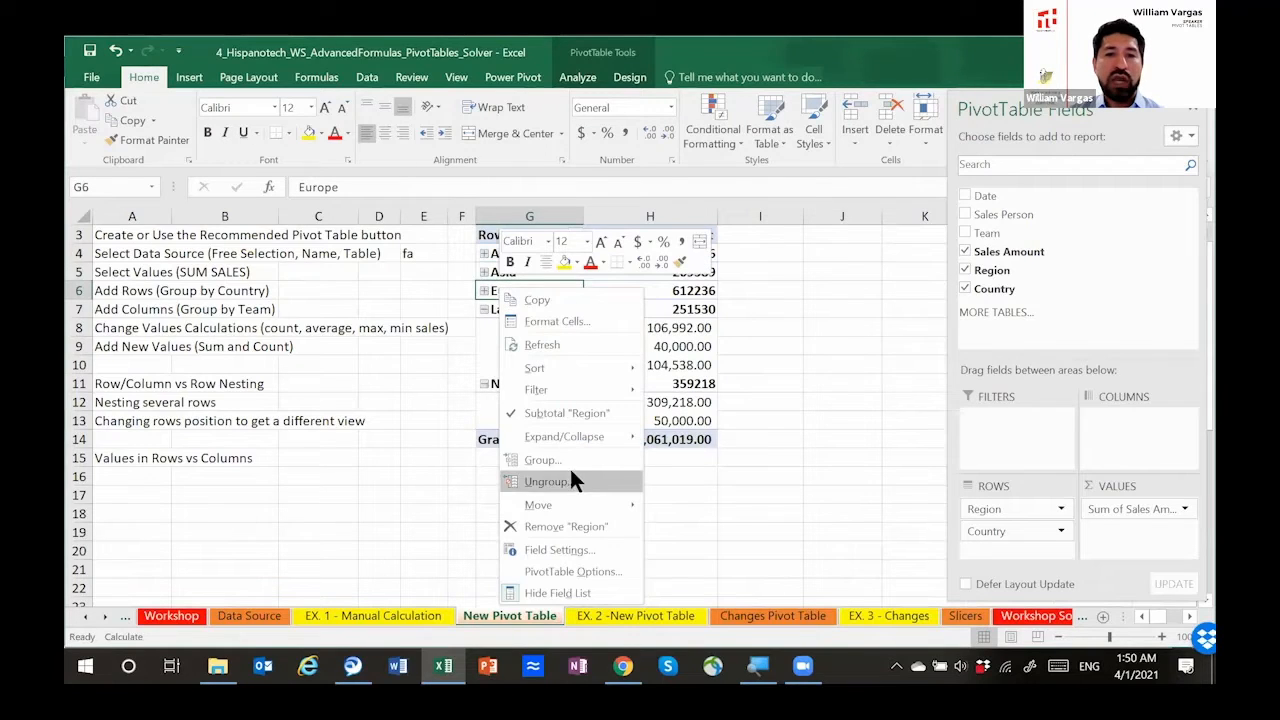
key(Escape)
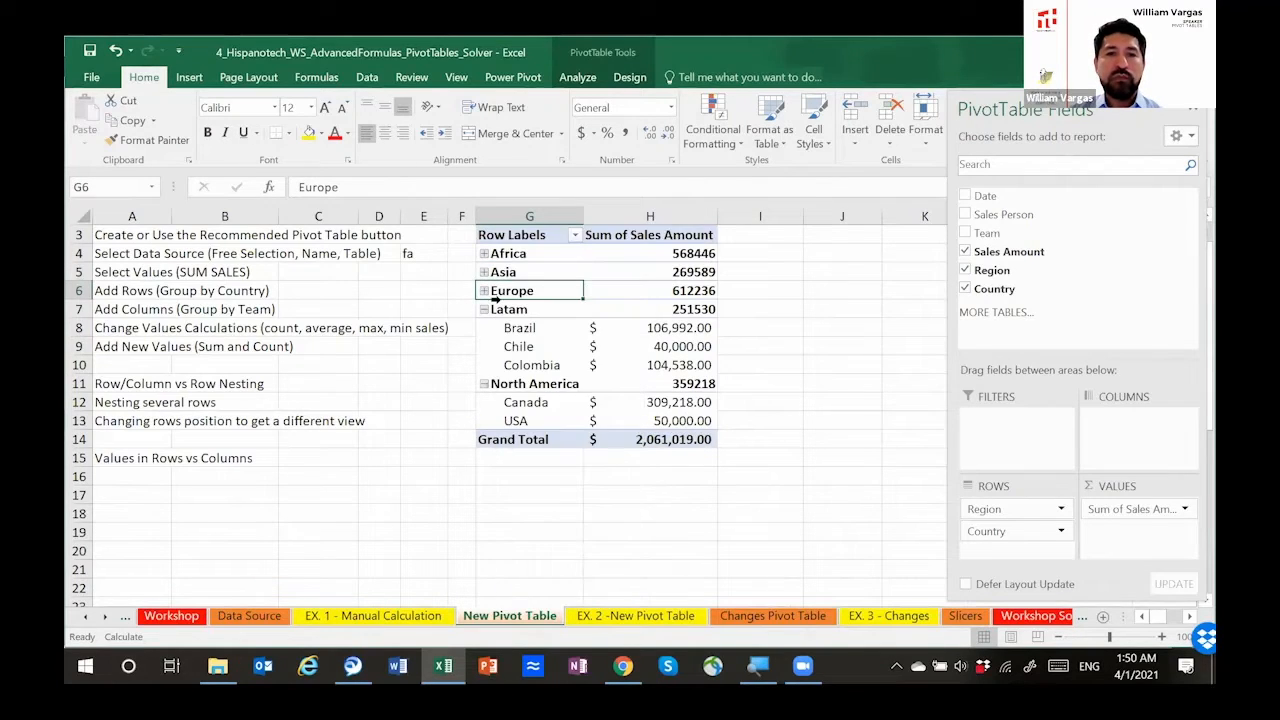
right_click(515, 294)
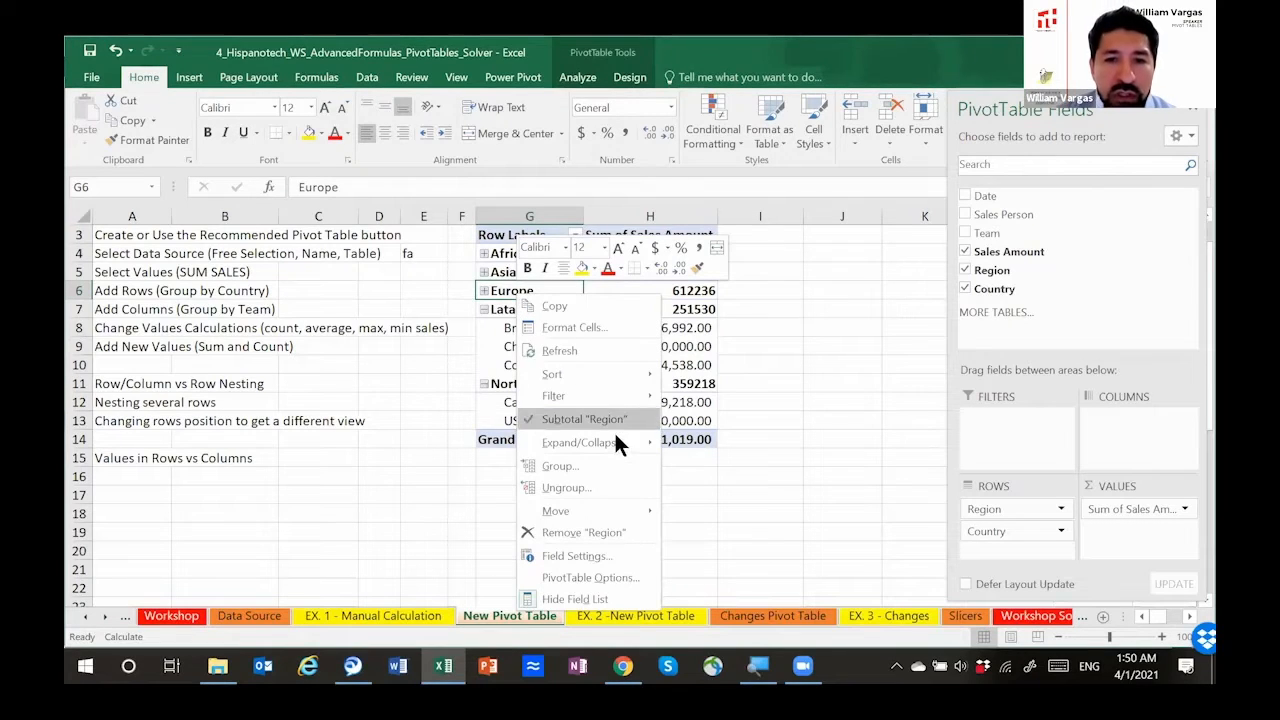
mouse_move(615, 442)
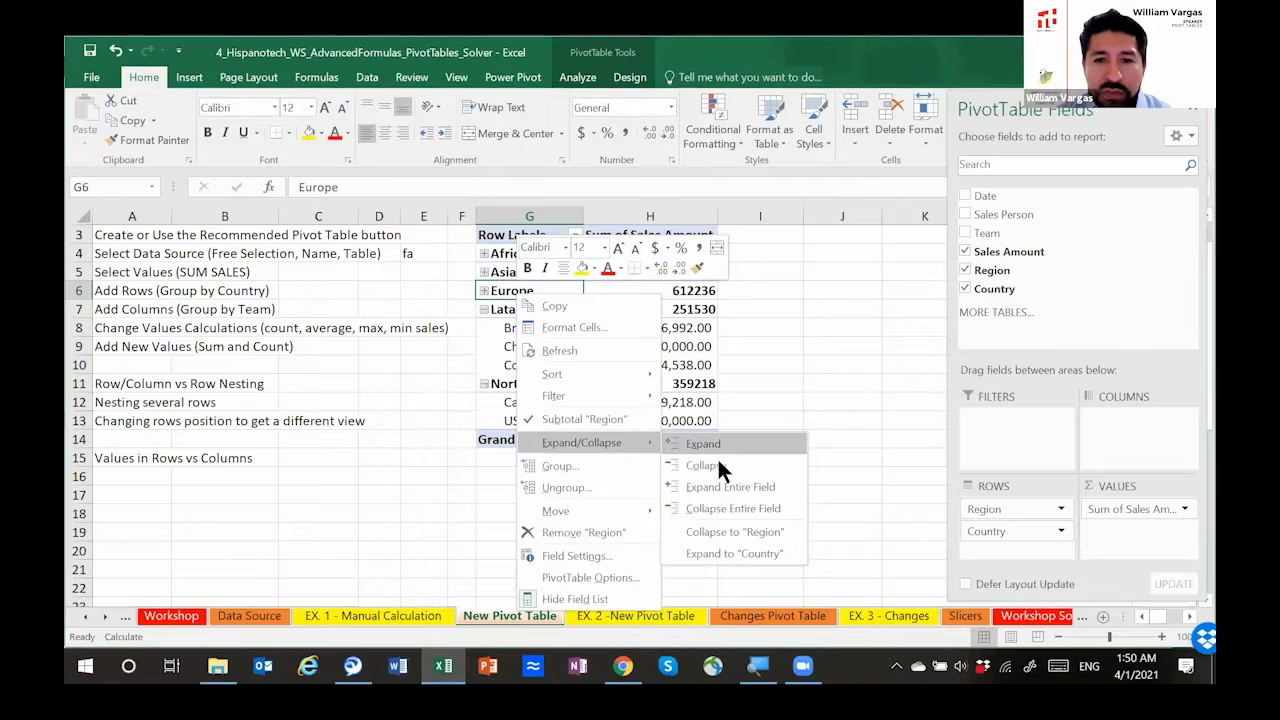
click(709, 508)
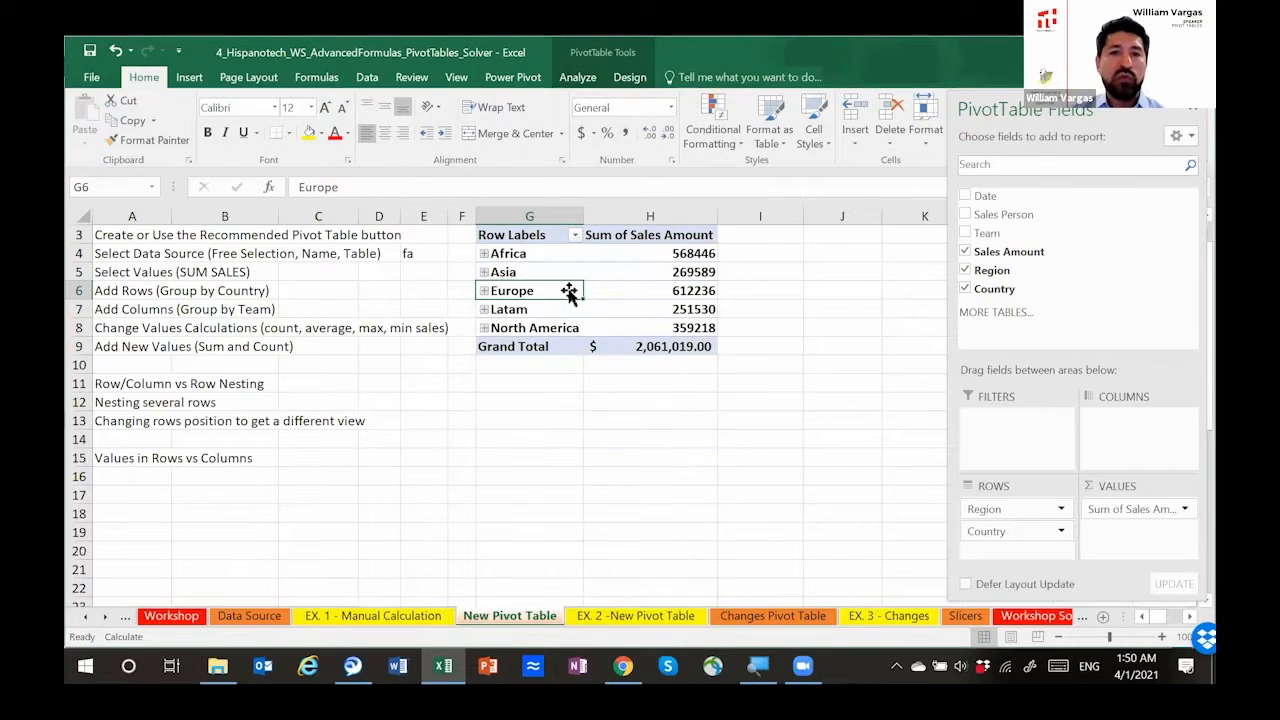
Step: Remove Country and Region from the pivot table's rows, keeping only the summed Sales Amount
drag(512, 257, 603, 320)
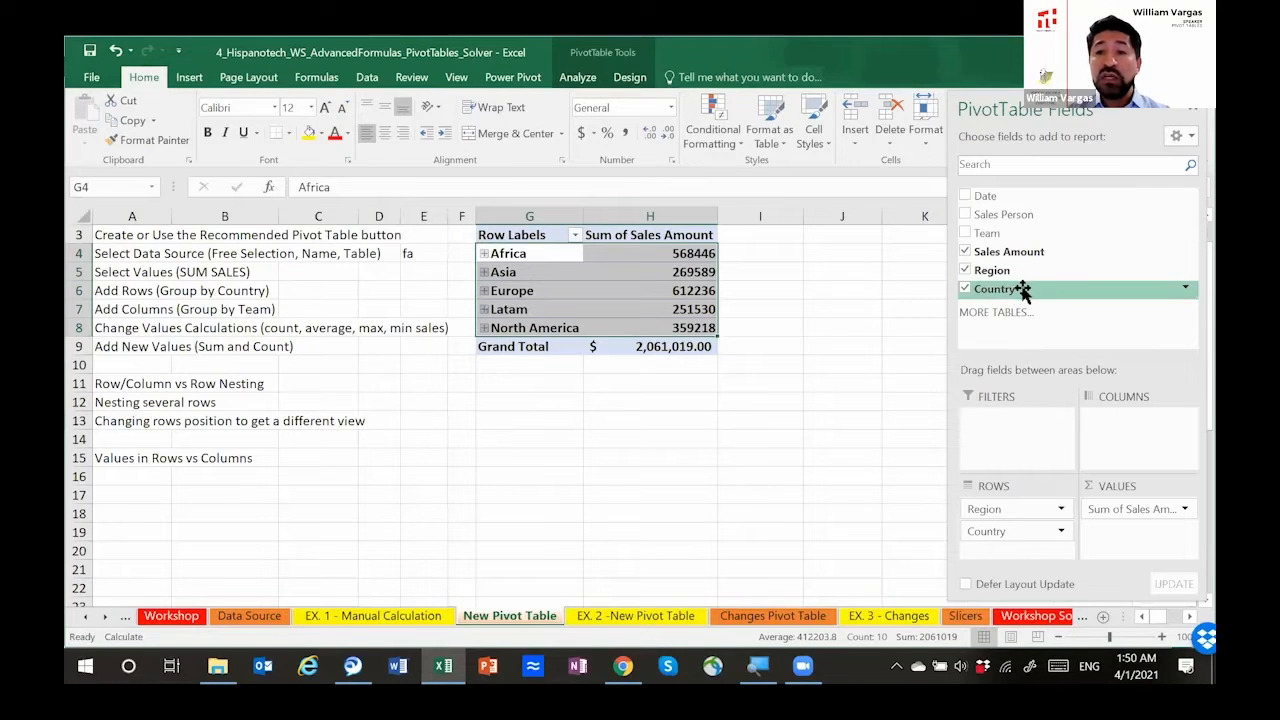
click(963, 288)
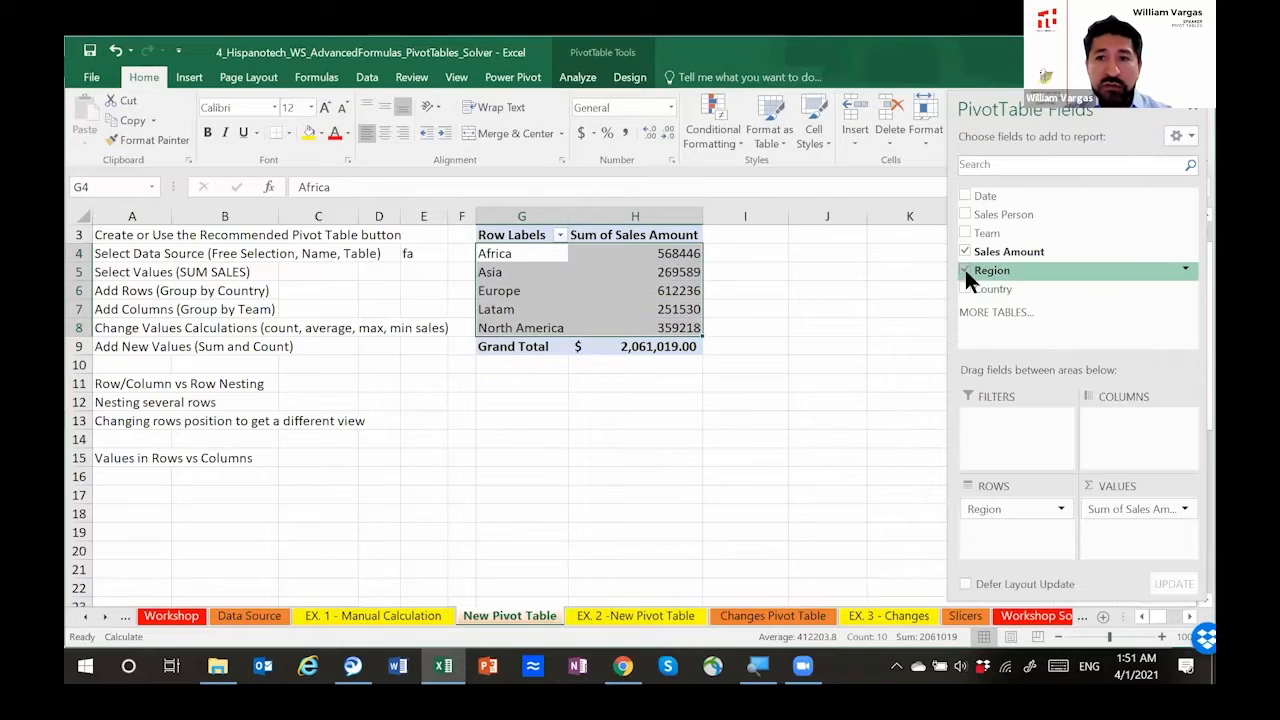
click(965, 270)
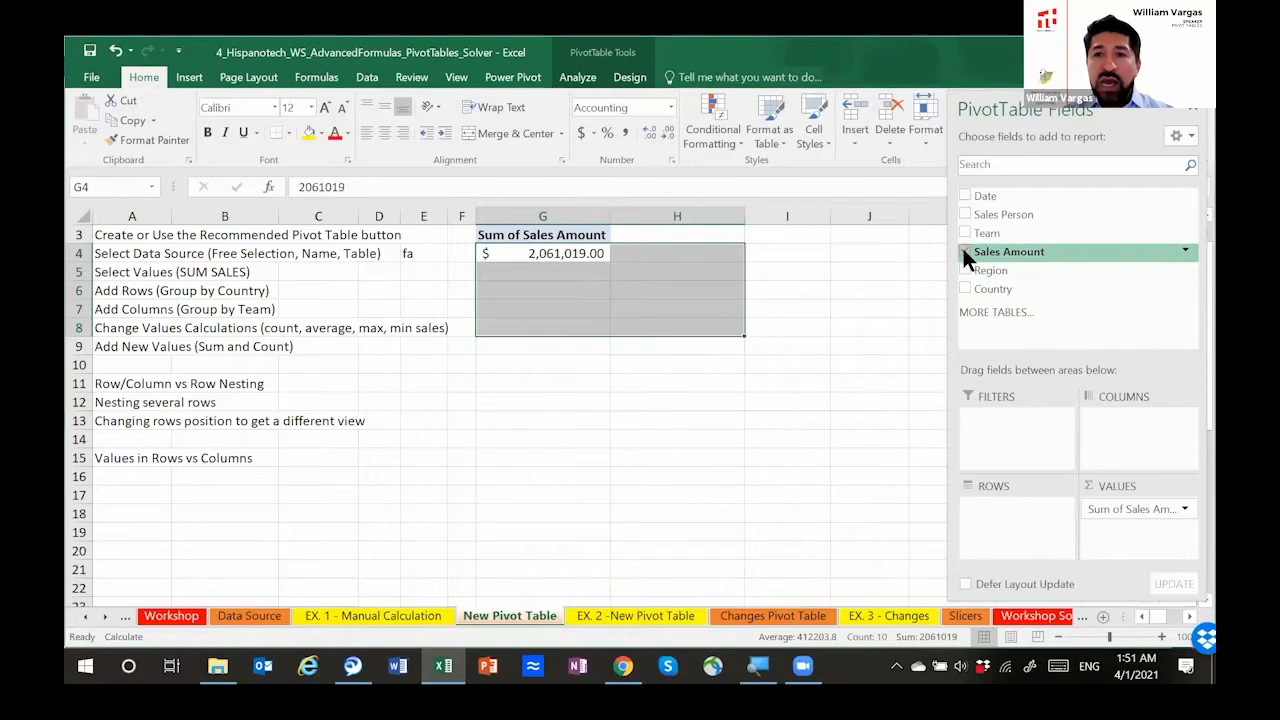
Step: Remove and re-add Sales Amount as the summed value, trying Sales Person and then Region as the pivot table's rows
click(964, 251)
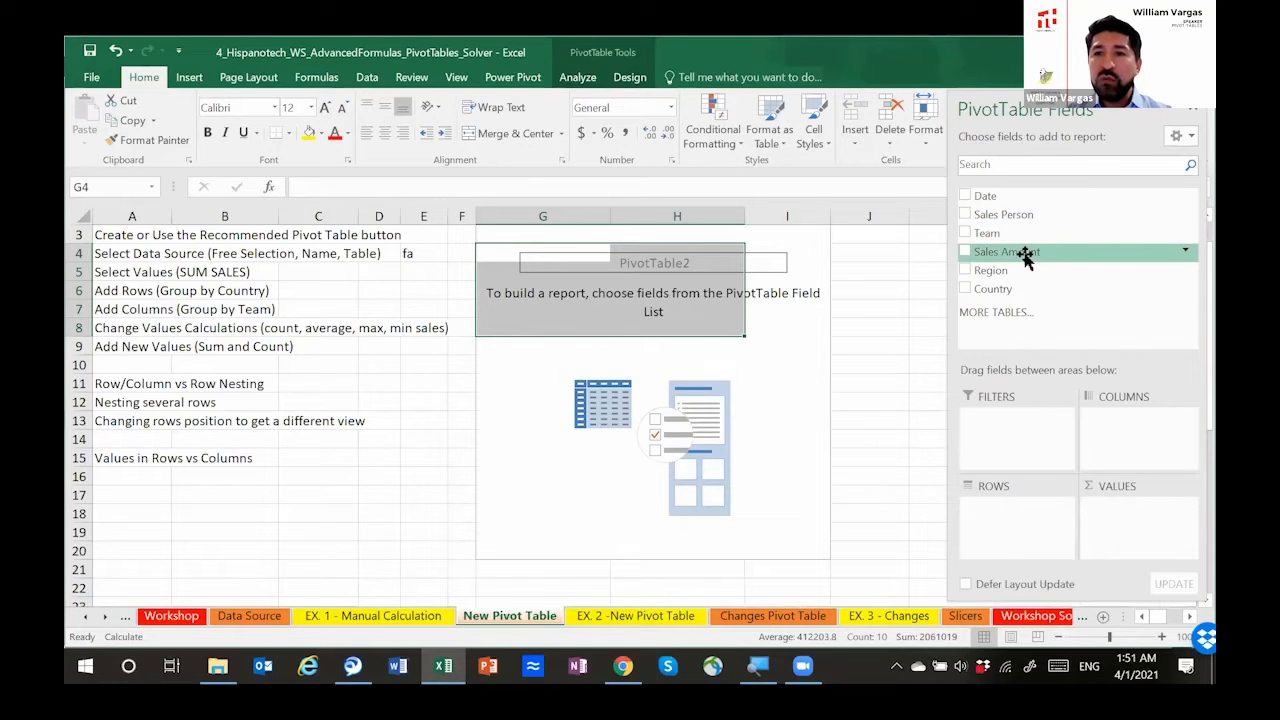
drag(1025, 257, 1127, 513)
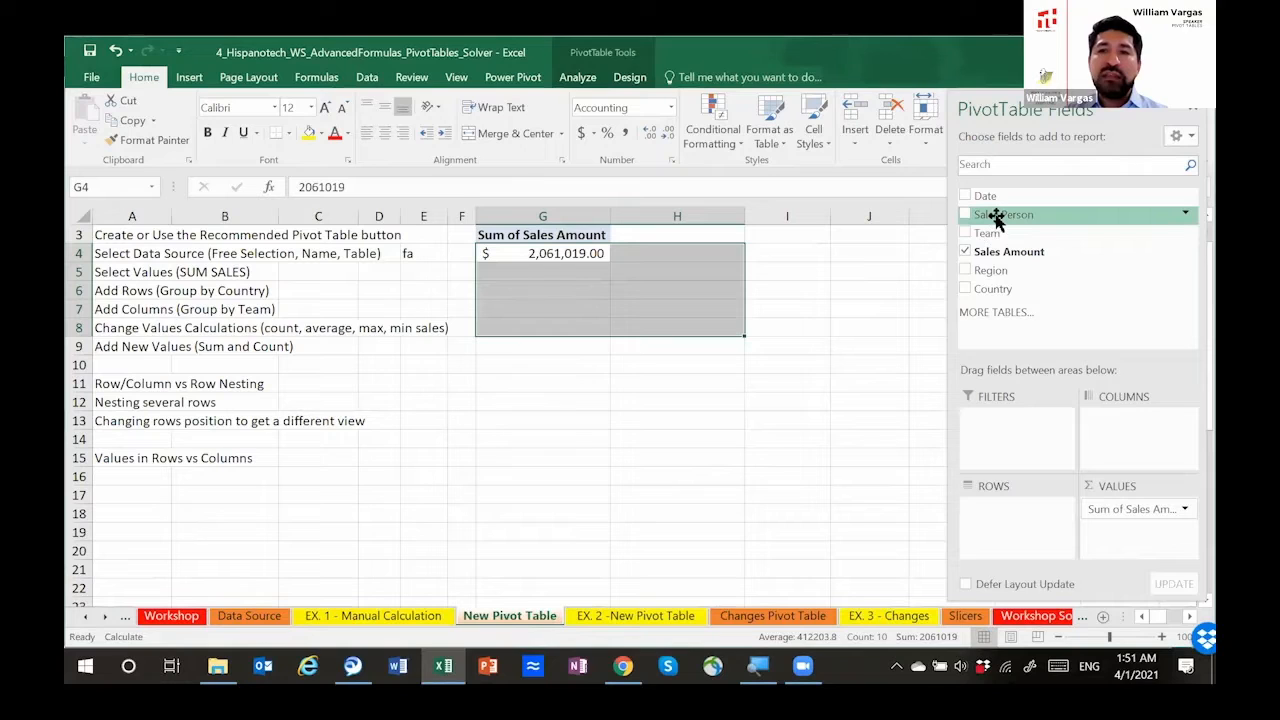
drag(995, 218, 990, 515)
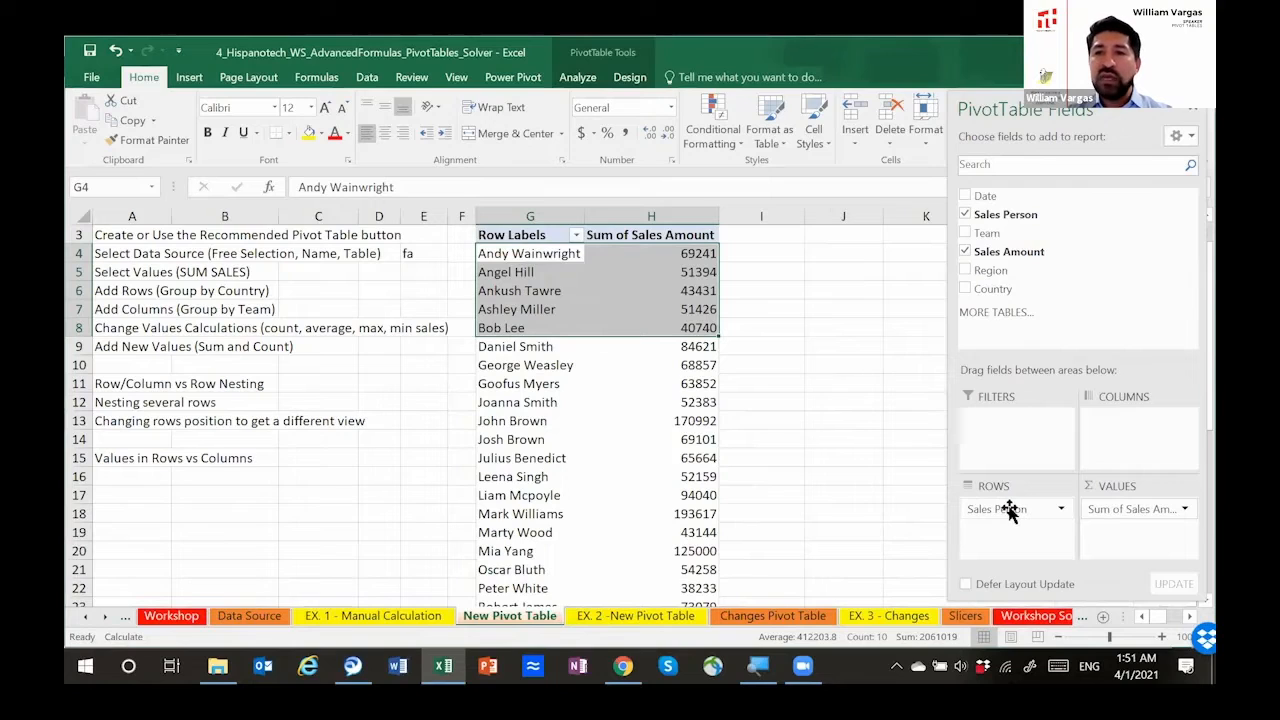
mouse_move(1008, 513)
mouse_down()
mouse_move(1036, 295)
mouse_move(1018, 252)
mouse_move(1006, 520)
mouse_up()
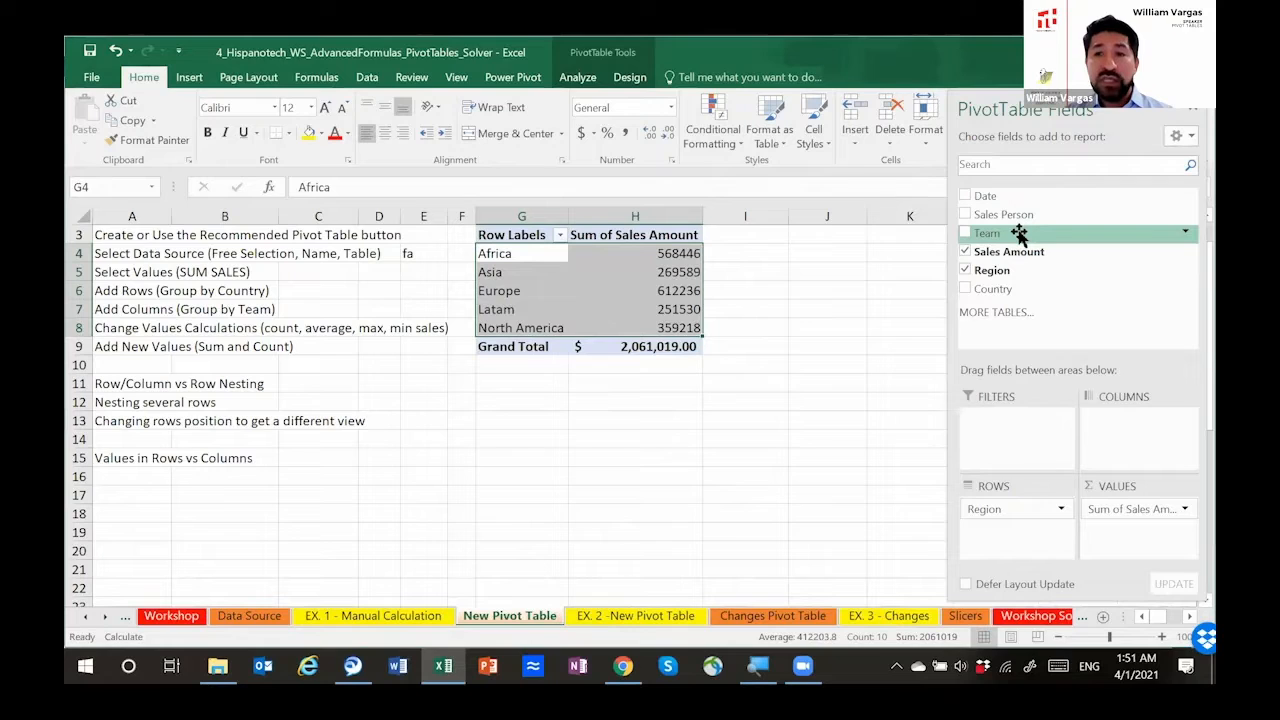
Step: Add Team beneath Region, move both fields into the columns, and expand and collapse the Africa group
drag(1018, 234, 1024, 535)
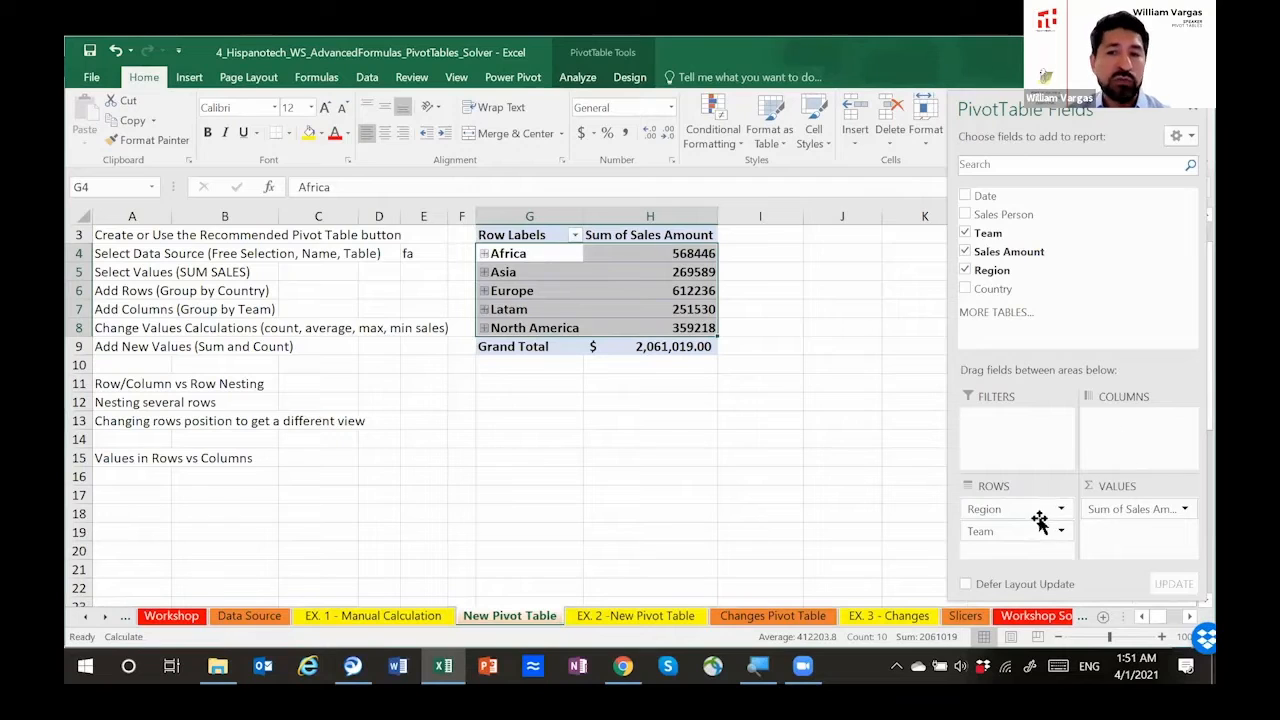
drag(1010, 512, 1090, 434)
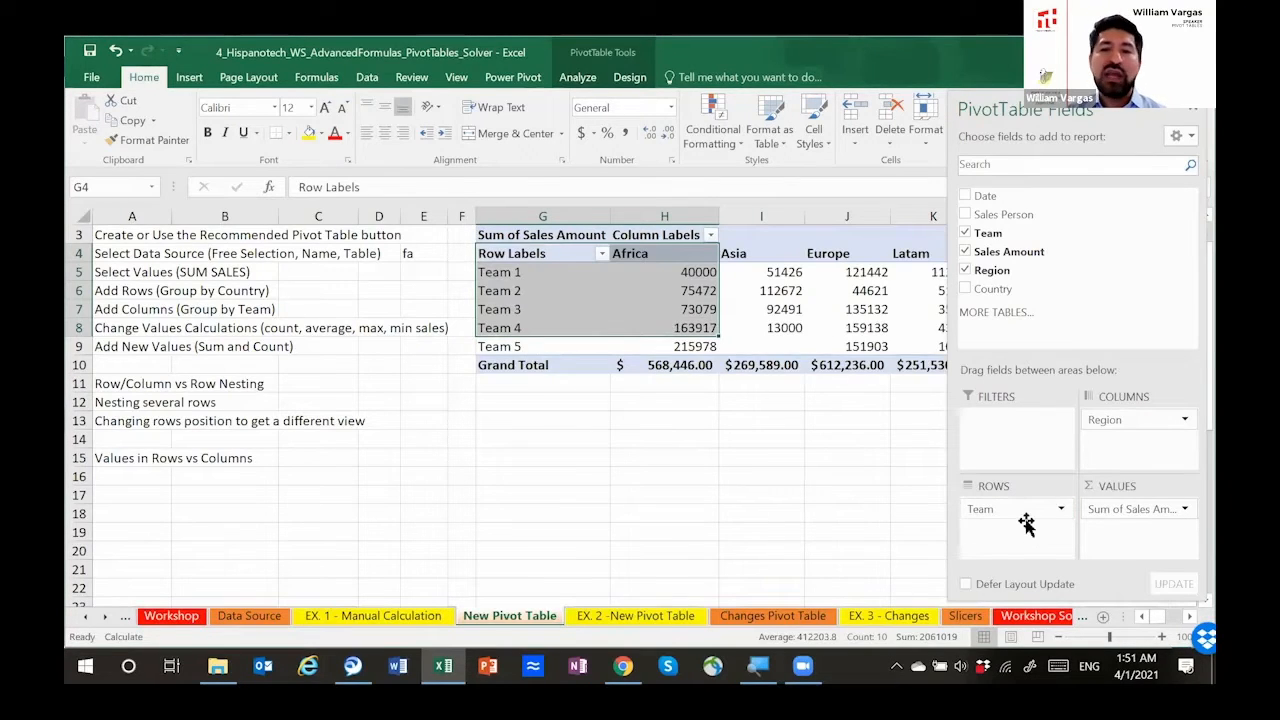
drag(998, 512, 1100, 440)
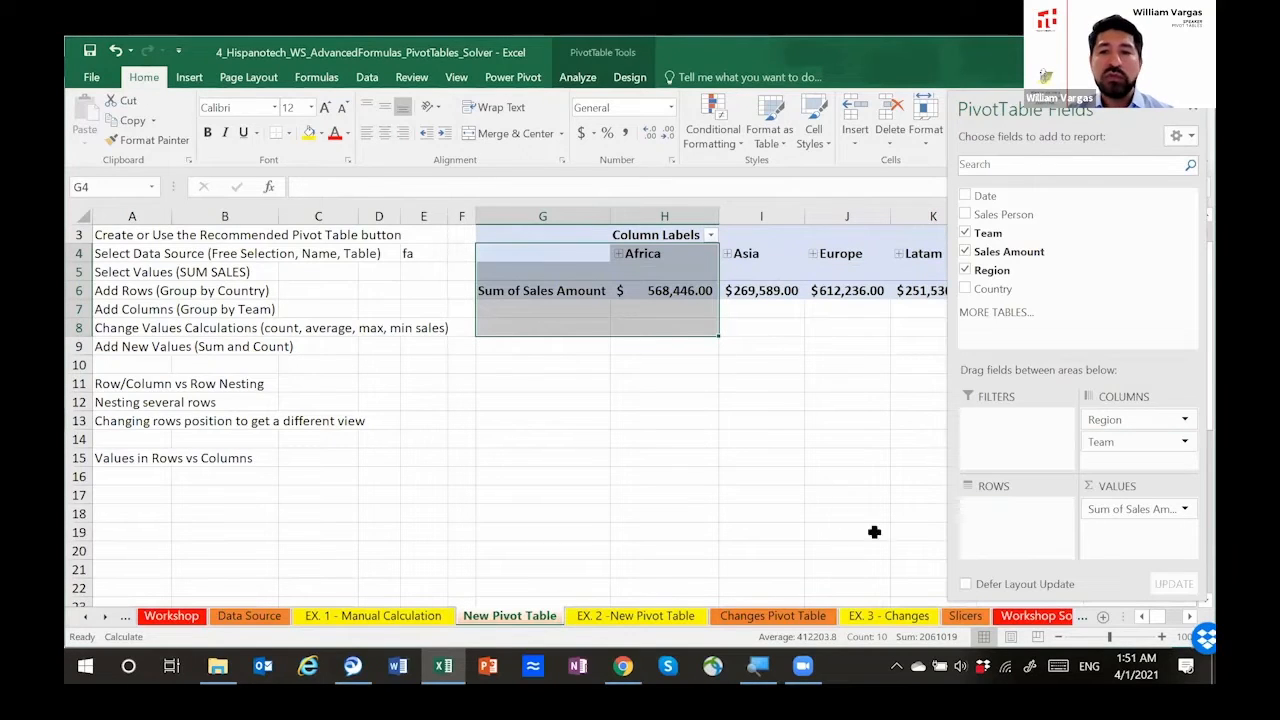
click(618, 255)
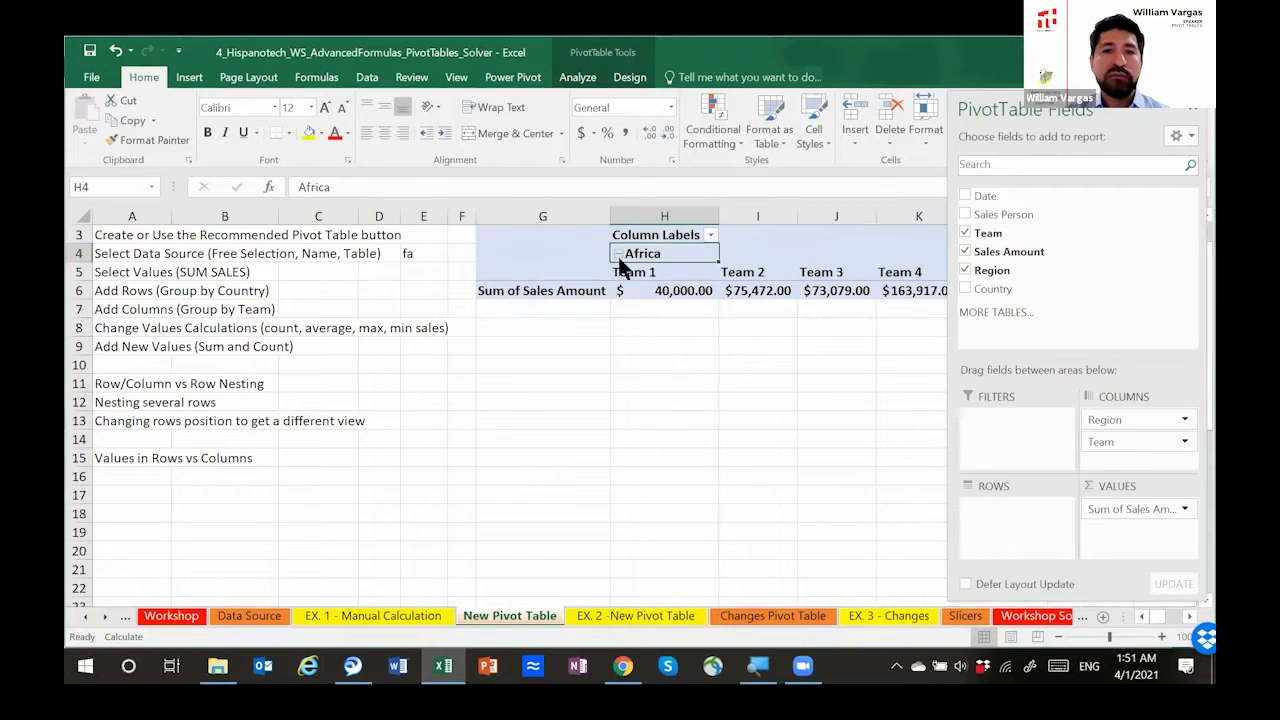
click(619, 255)
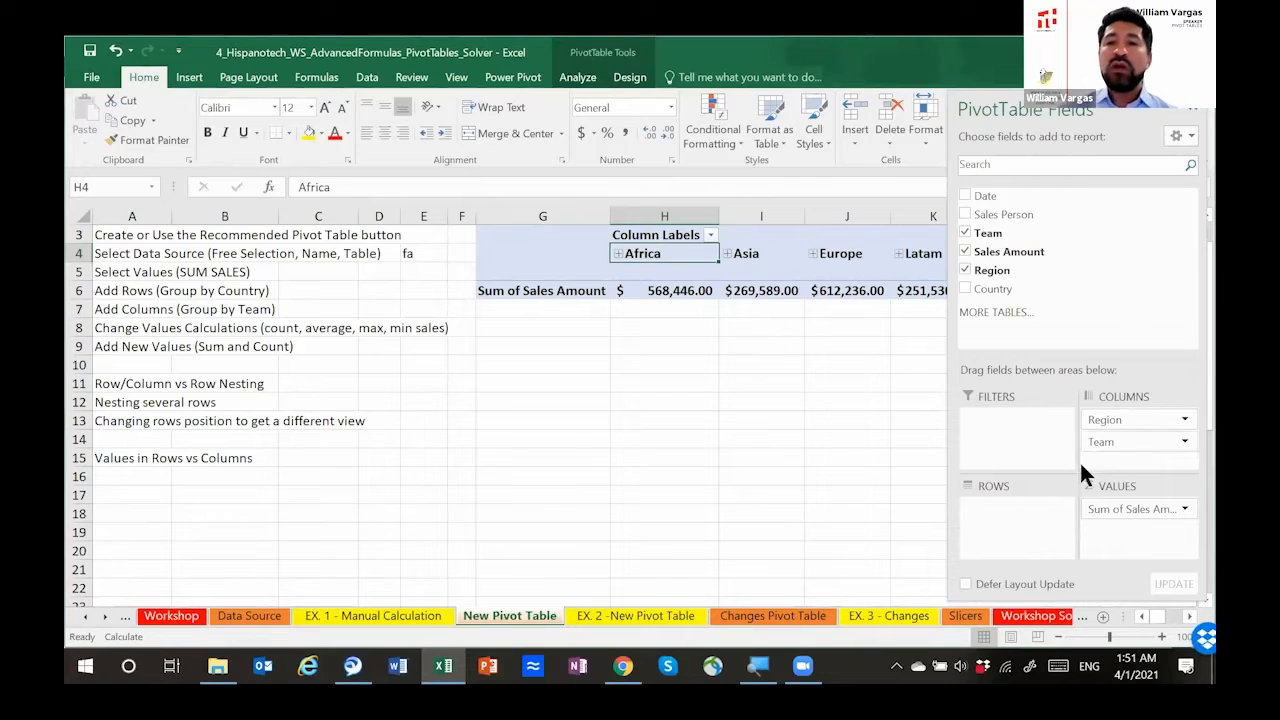
Step: Remove Region and Team from the columns and place Region in the pivot table's rows
click(1125, 443)
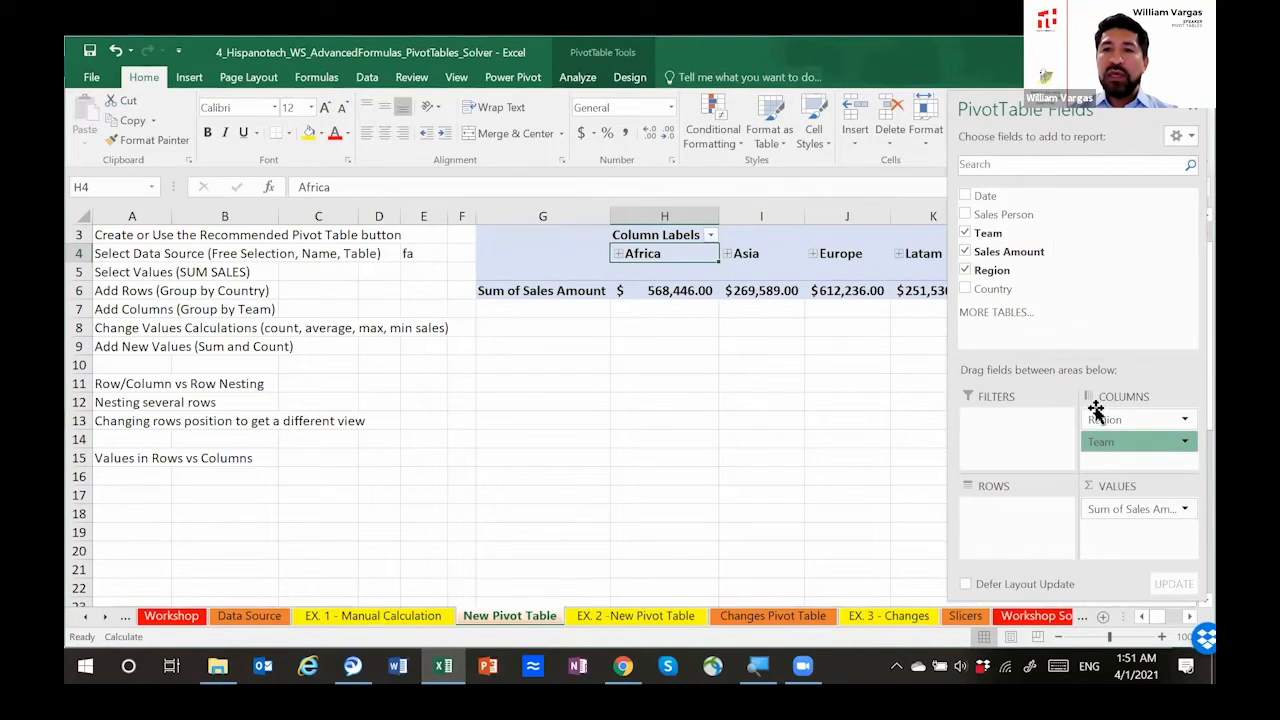
click(966, 271)
click(966, 271)
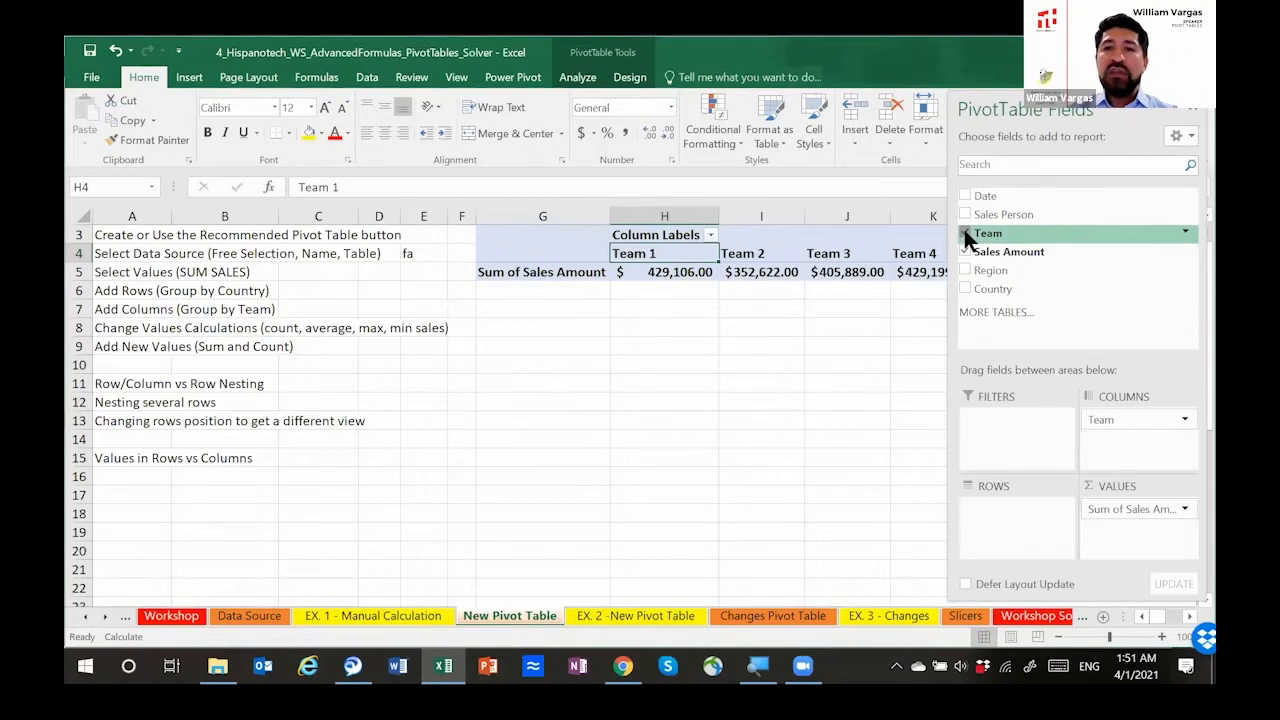
click(965, 232)
drag(988, 272, 1000, 516)
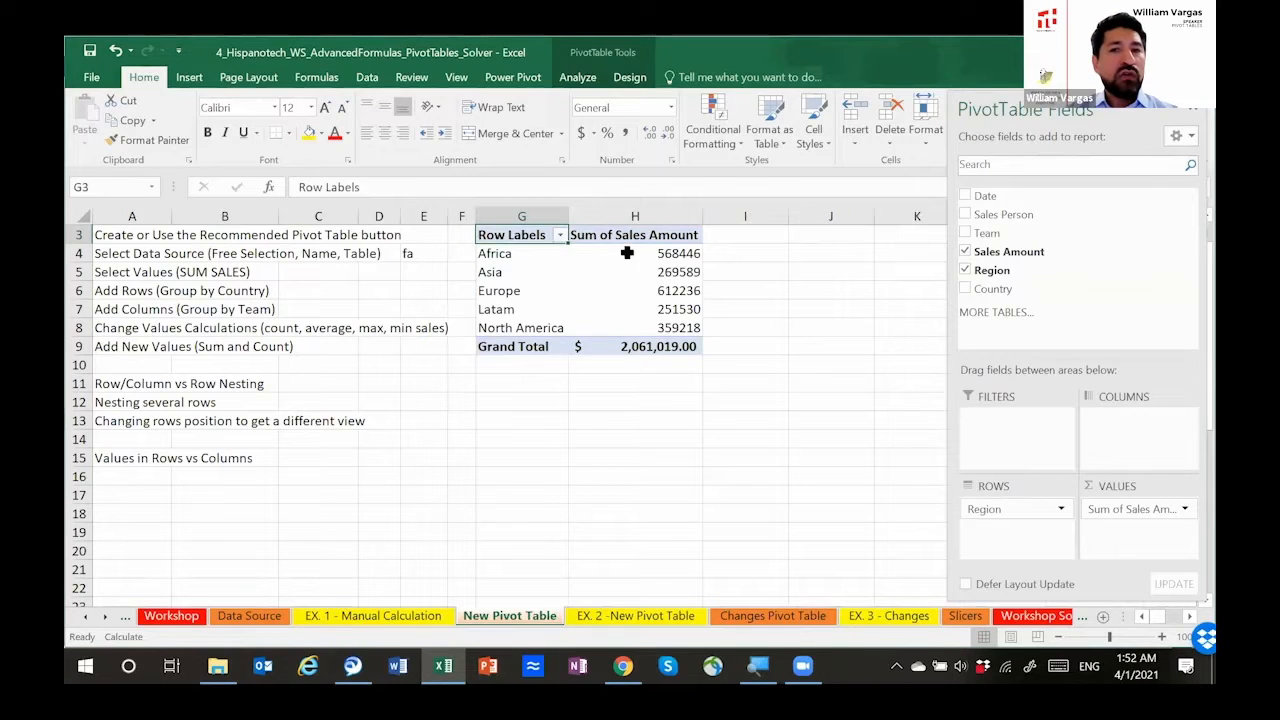
click(624, 253)
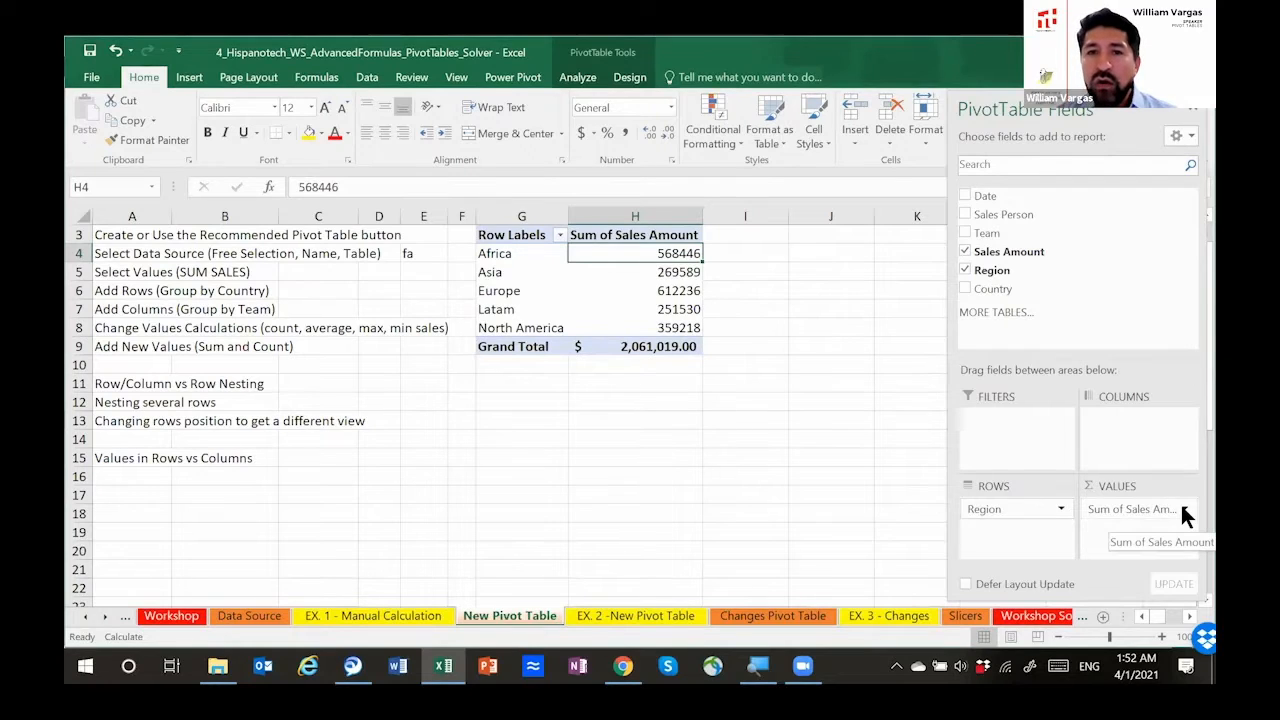
right_click(643, 256)
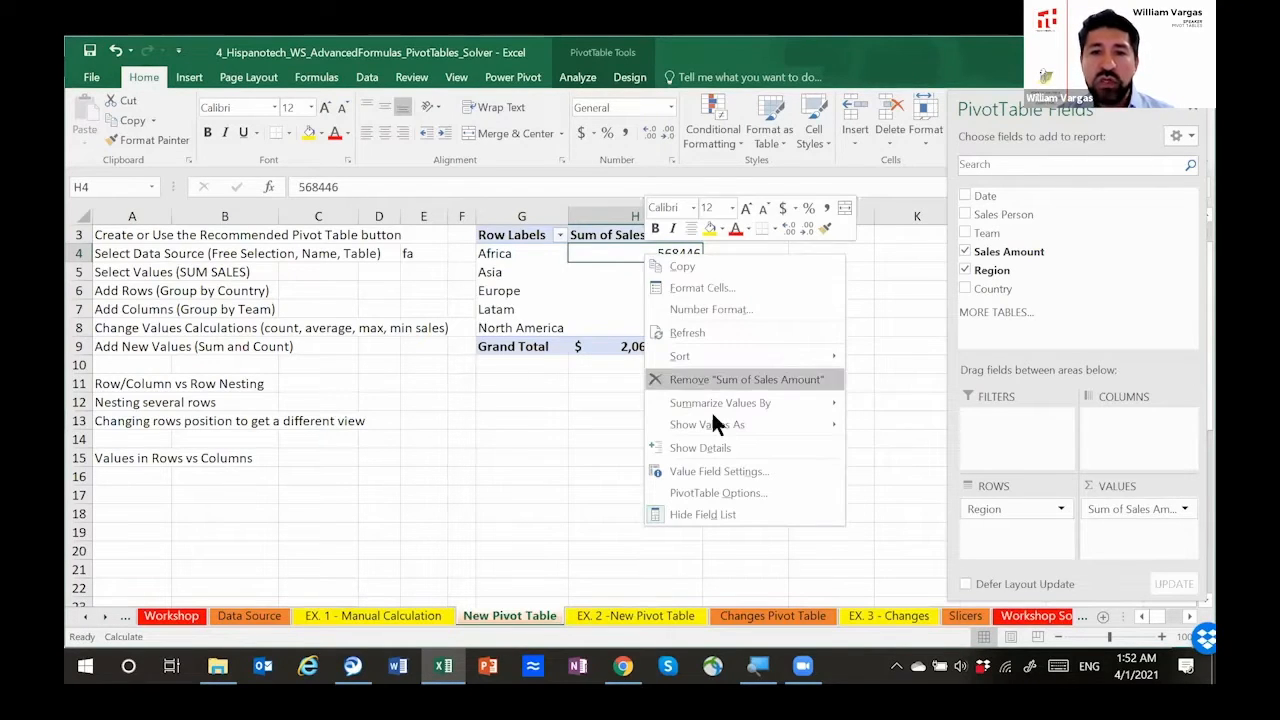
click(864, 424)
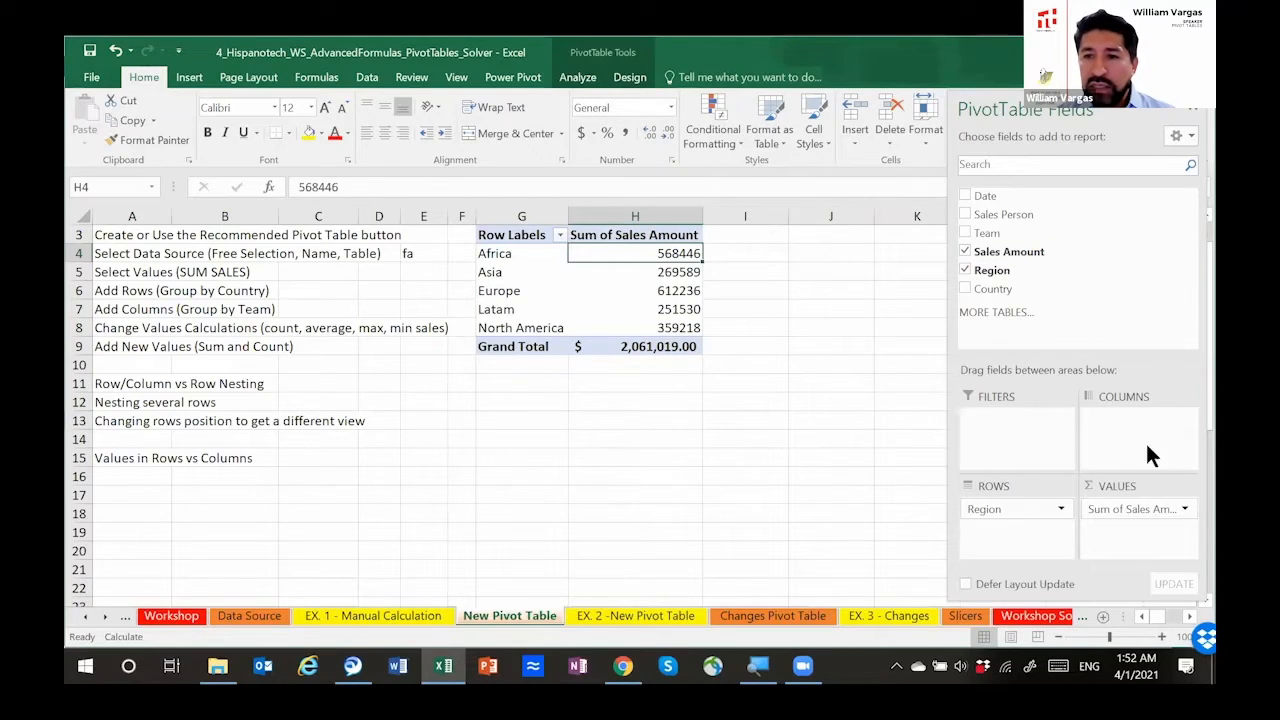
Step: Summarize the Sales Amount values by Count and check the grand total cell
click(1184, 507)
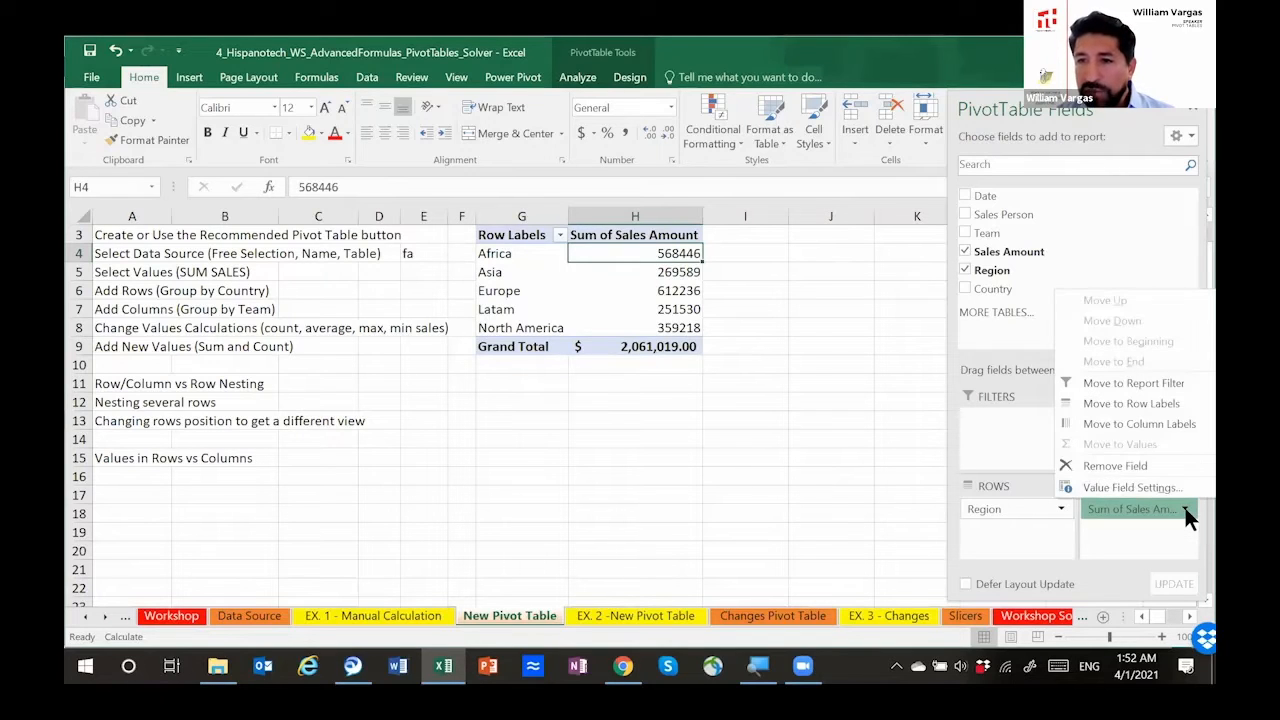
click(1115, 488)
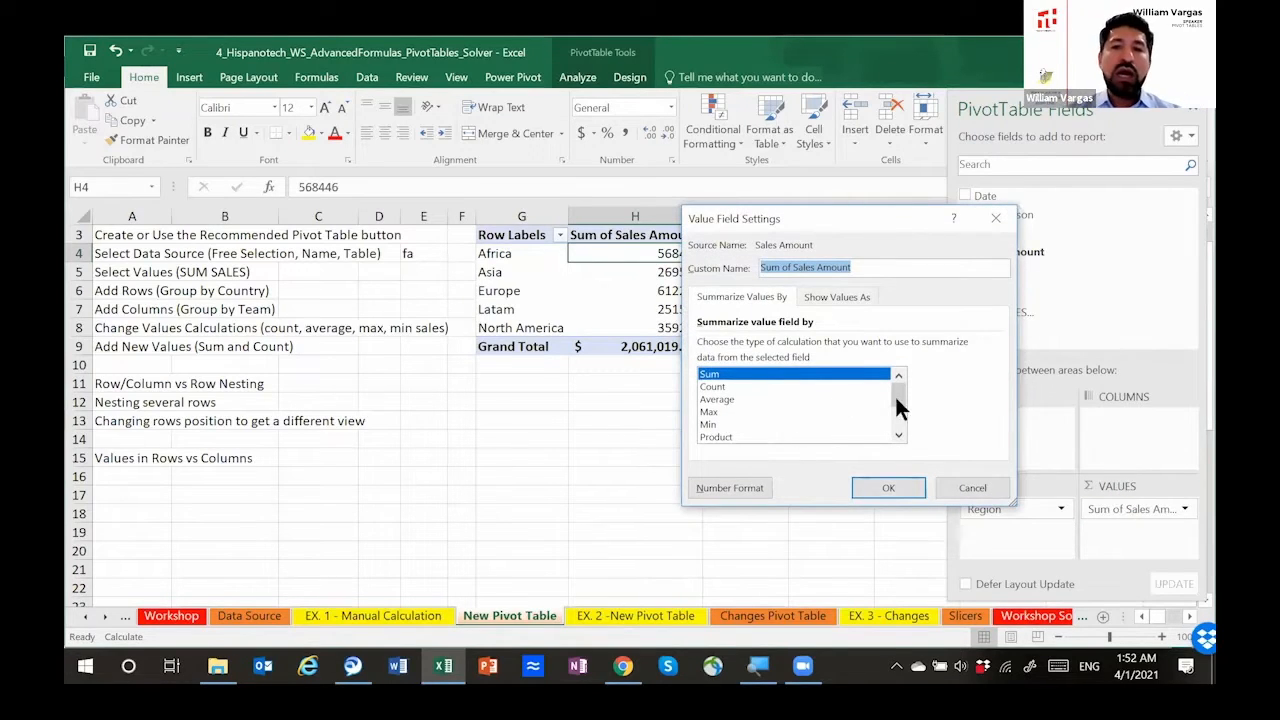
mouse_move(897, 392)
mouse_down()
mouse_move(894, 423)
mouse_move(897, 400)
mouse_up()
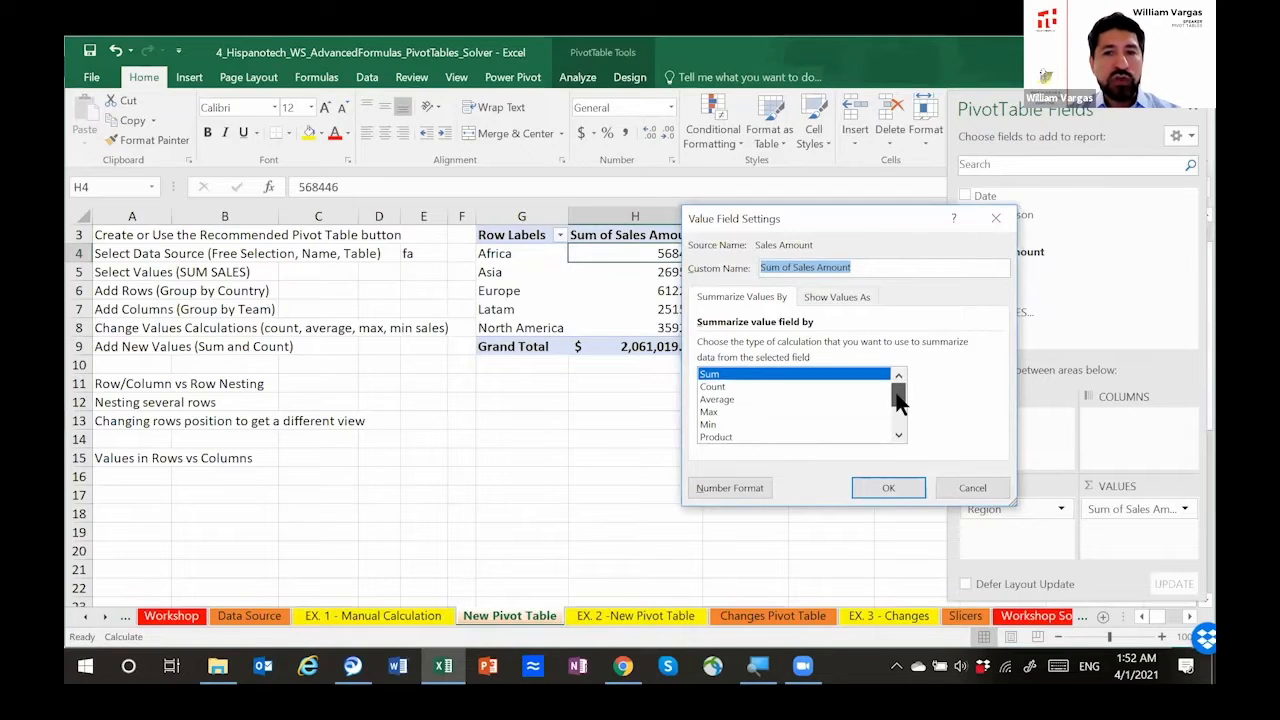
click(767, 386)
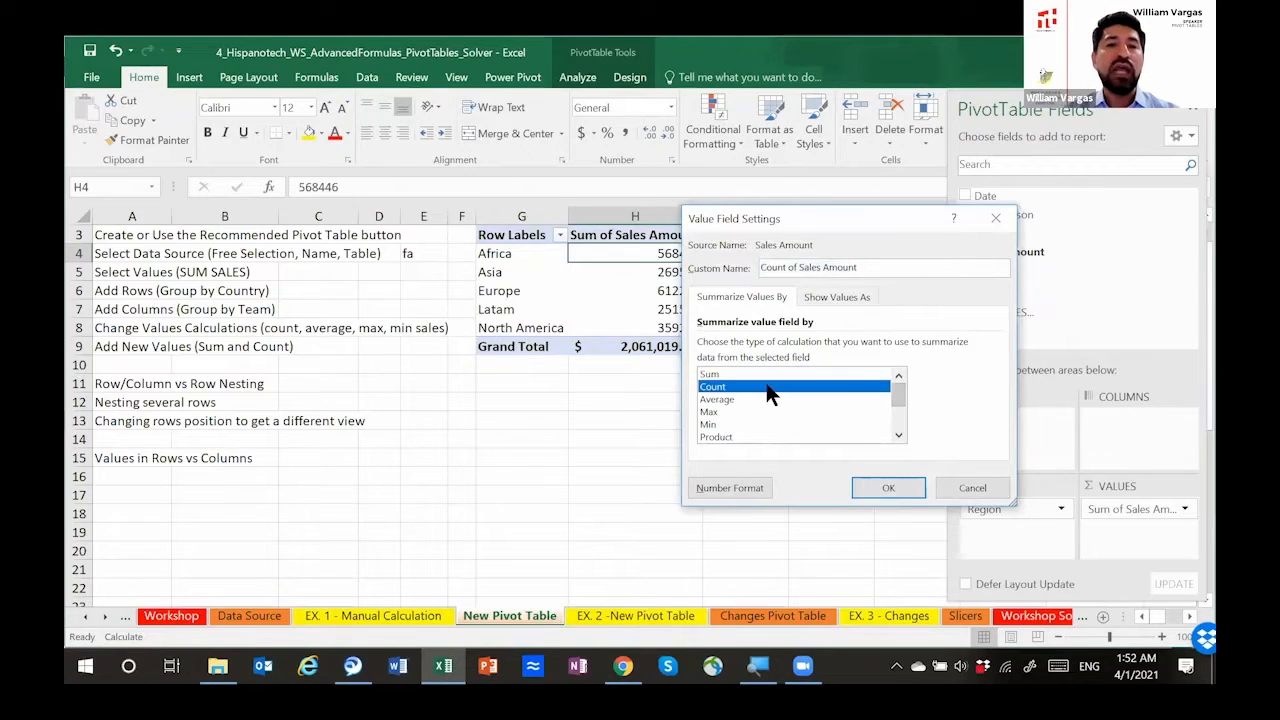
click(885, 484)
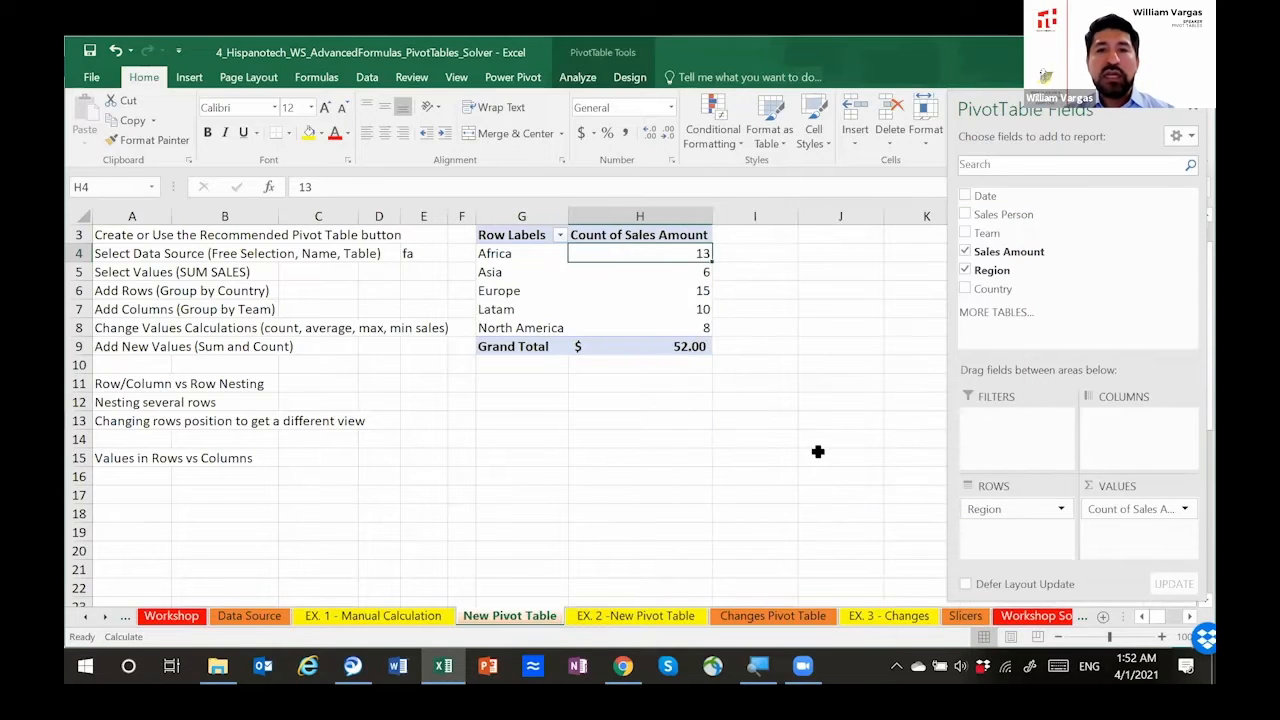
key(Down)
key(Down)
key(Down)
key(Down)
key(Down)
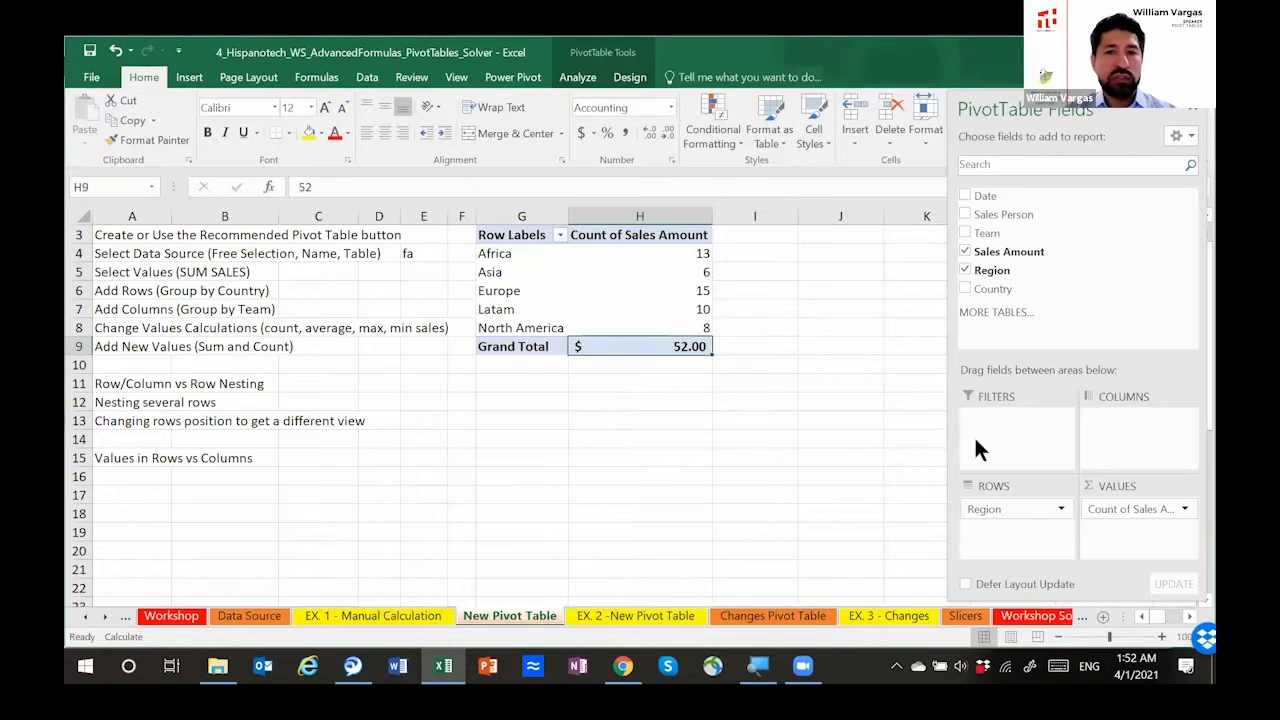
Step: Summarize the Sales Amount values by Max and select the values of all five regions
click(1180, 508)
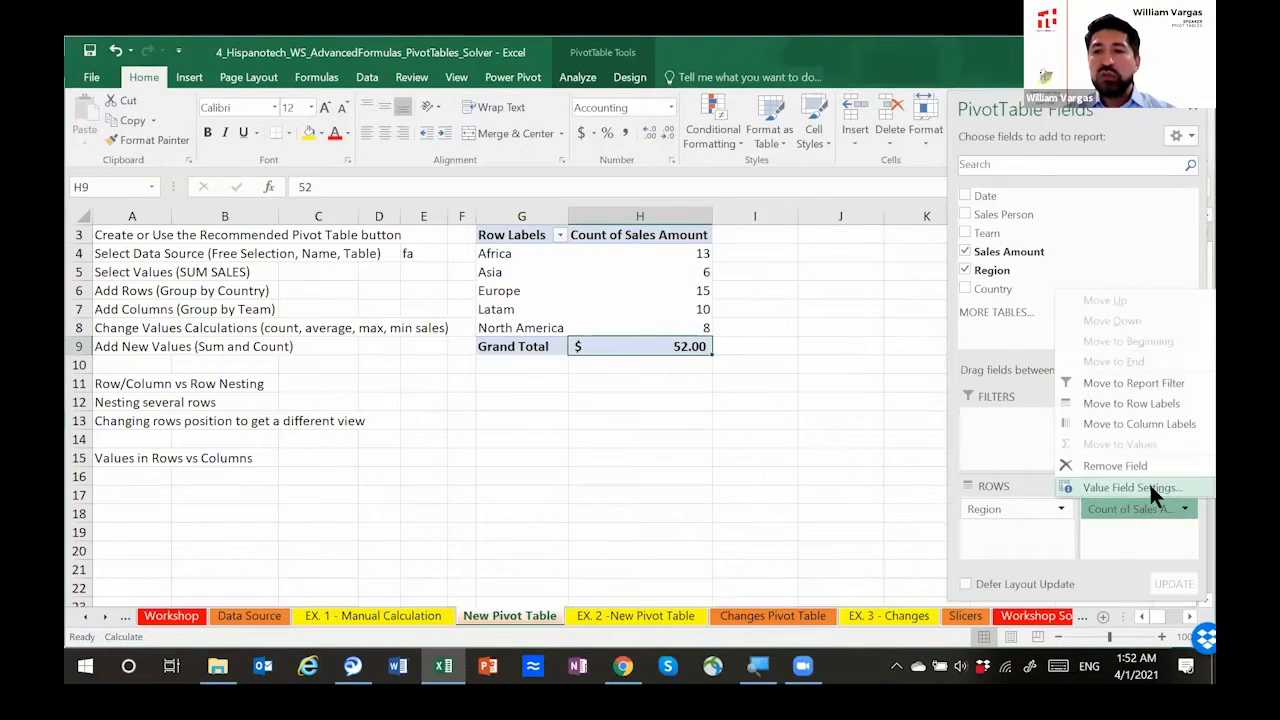
click(1149, 482)
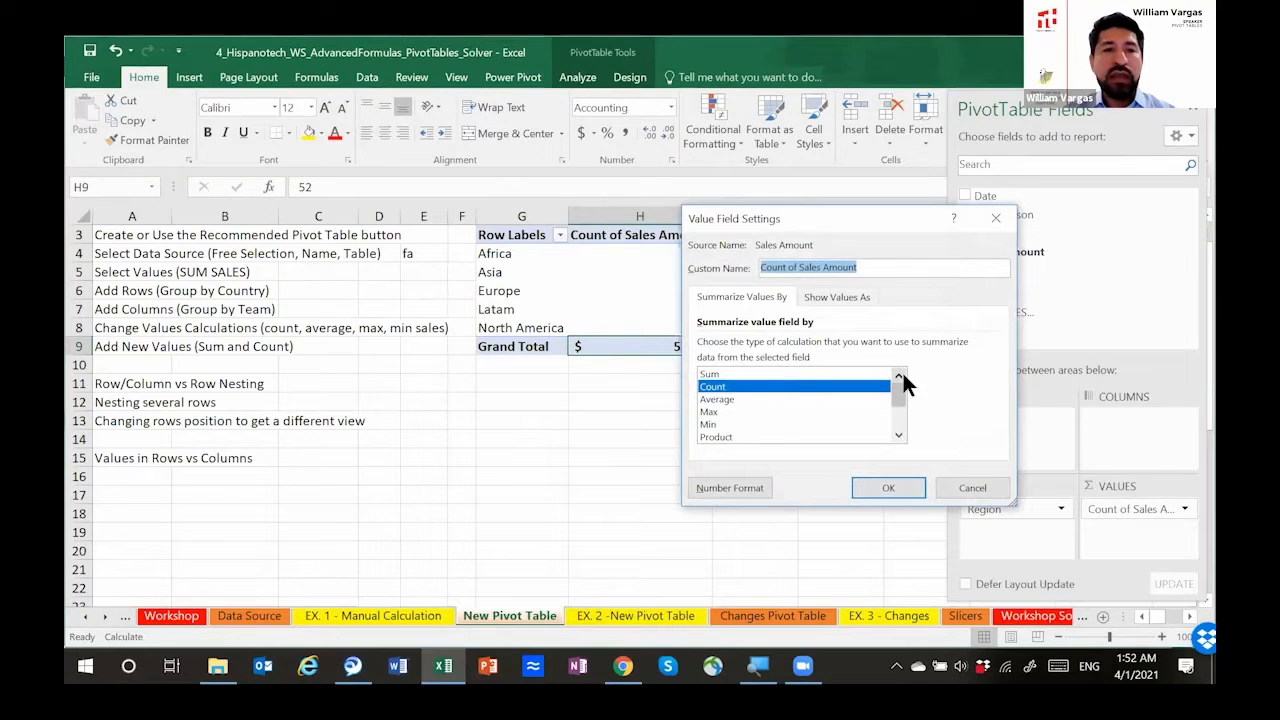
click(797, 400)
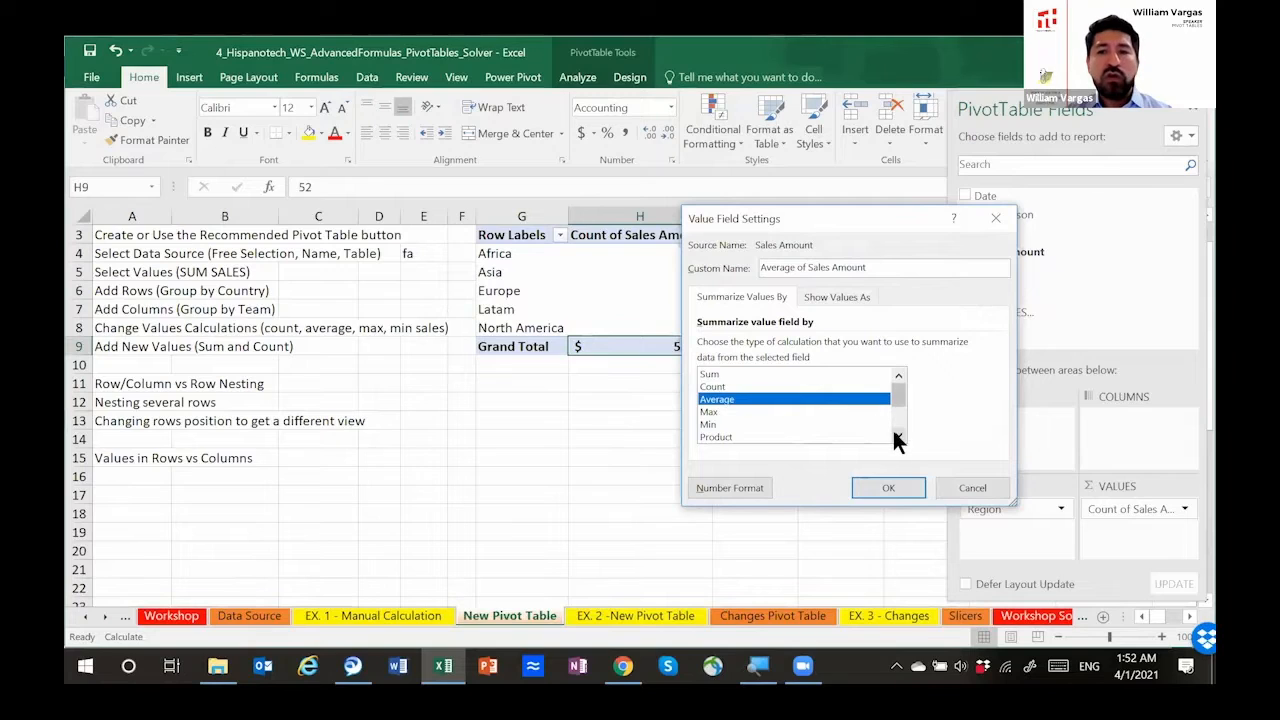
click(897, 438)
click(897, 438)
click(776, 387)
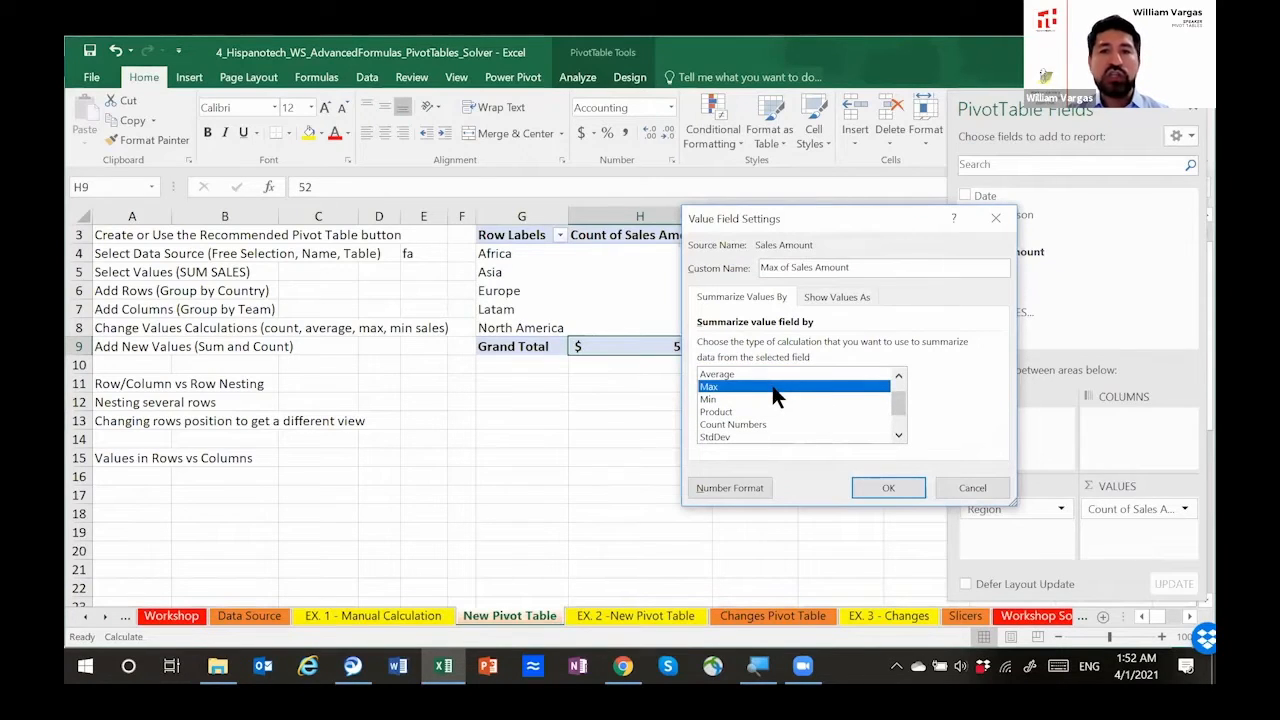
click(884, 487)
drag(662, 253, 658, 322)
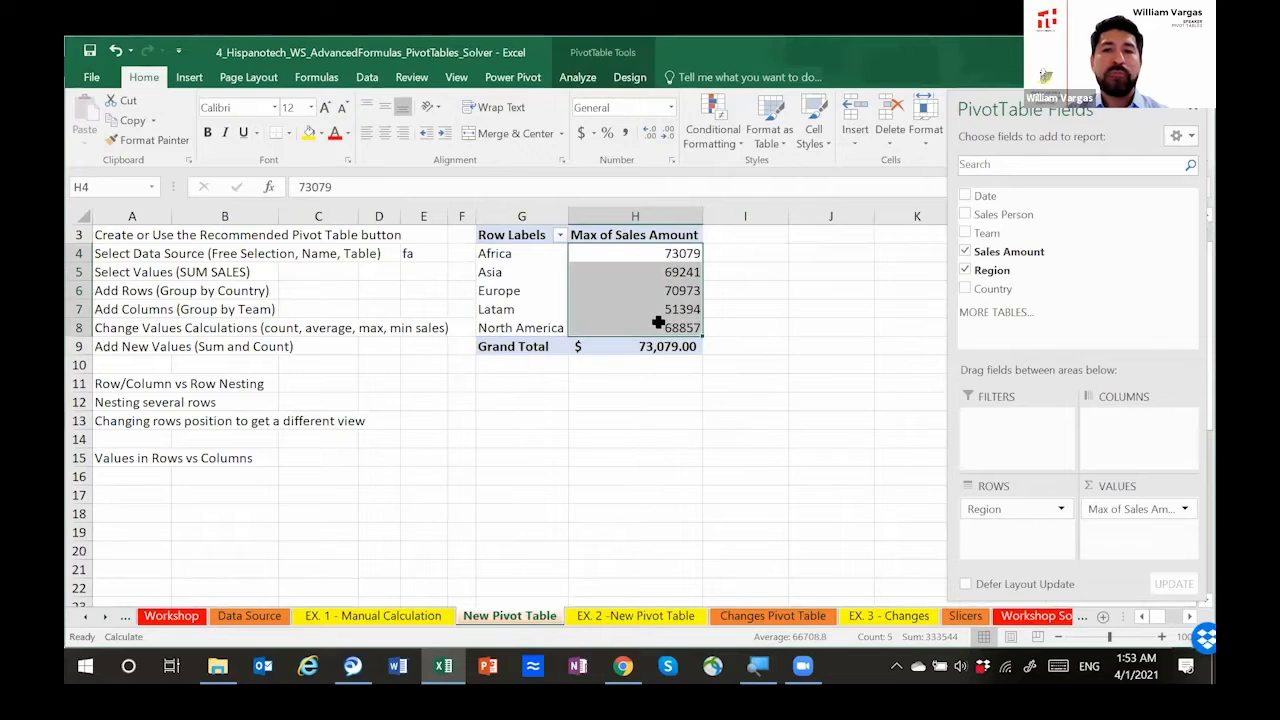
Step: Browse the other summary functions, including Var and StdDev, and summarize the Sales Amount values by Sum
click(1181, 507)
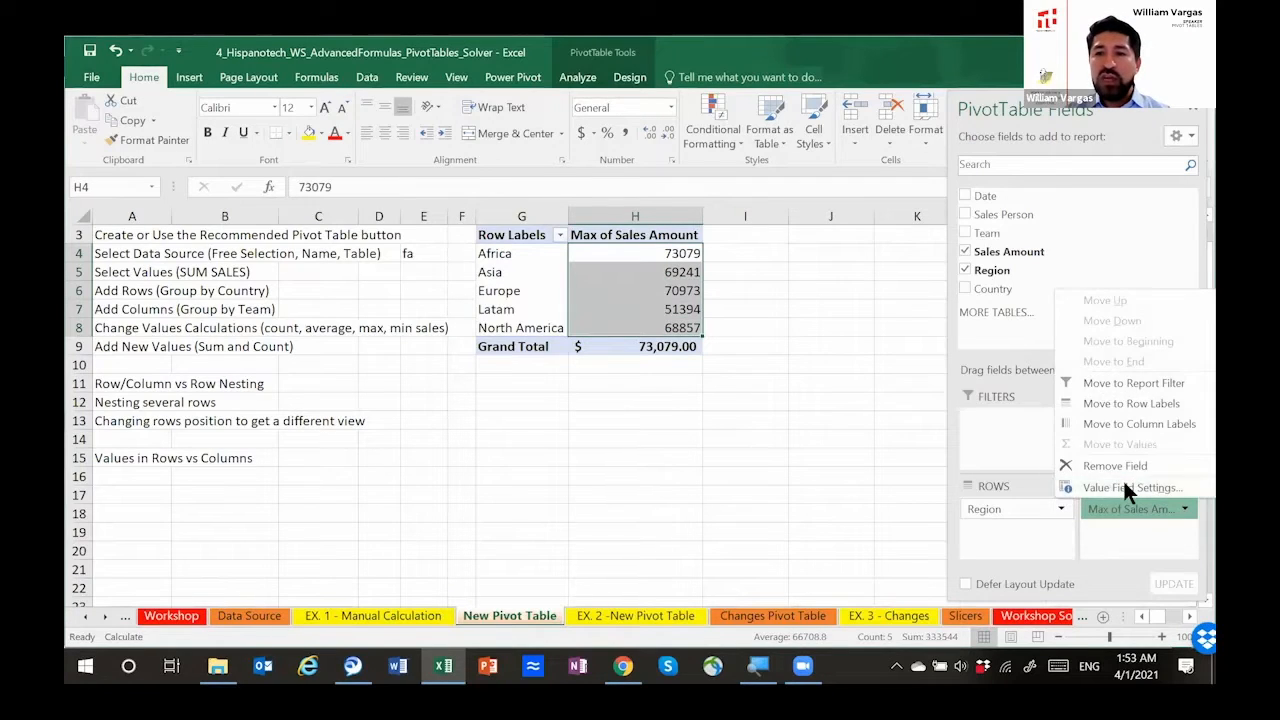
click(1125, 486)
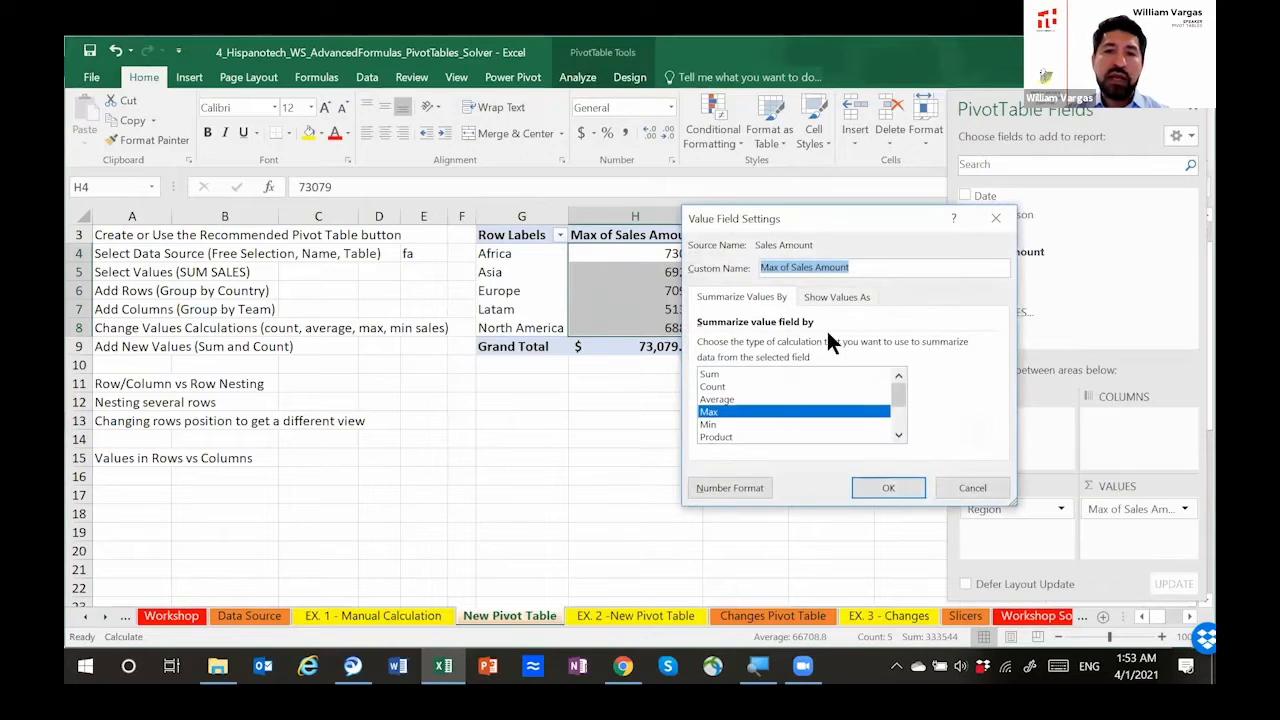
click(897, 437)
click(897, 437)
click(897, 437)
click(897, 437)
click(897, 437)
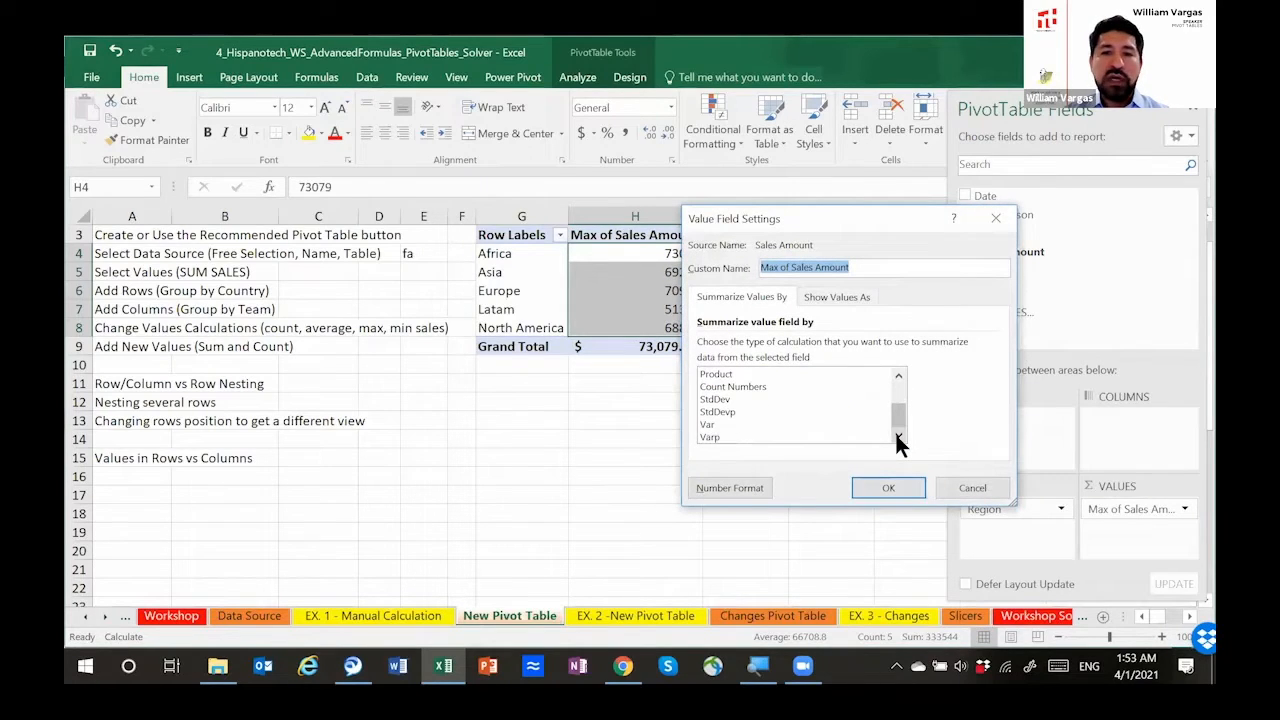
click(725, 425)
click(731, 399)
drag(891, 417, 893, 385)
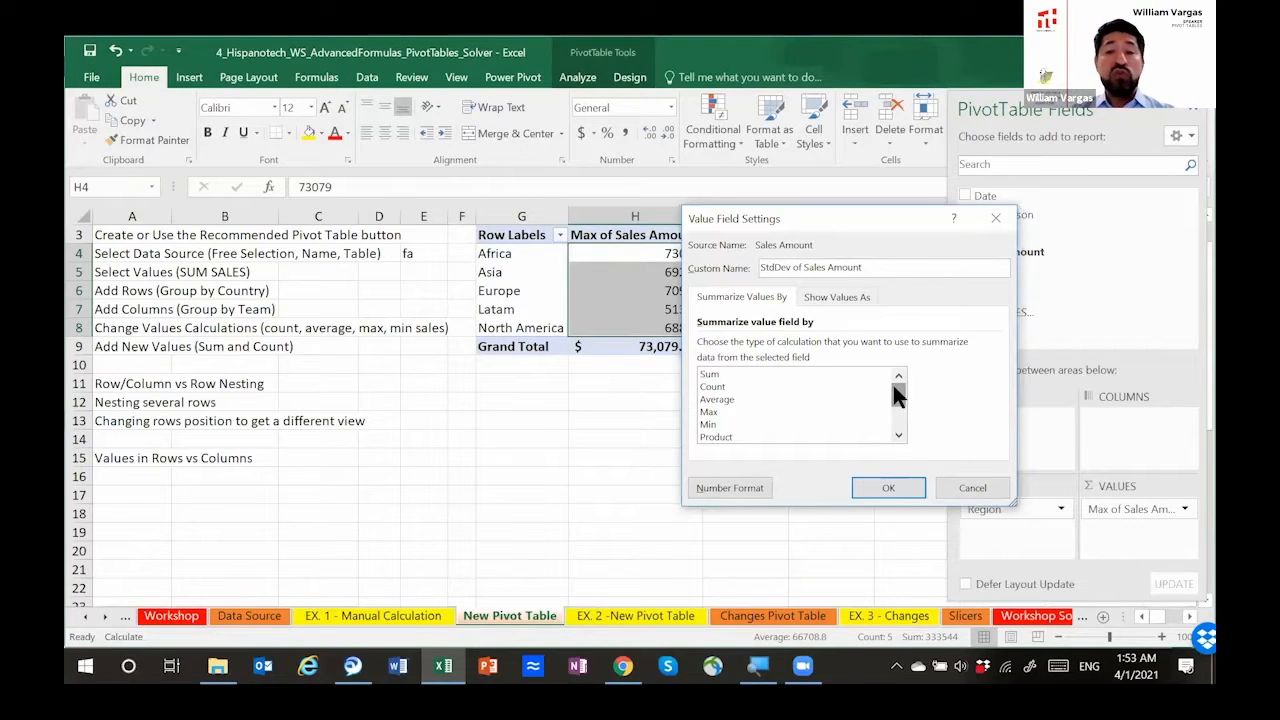
click(727, 375)
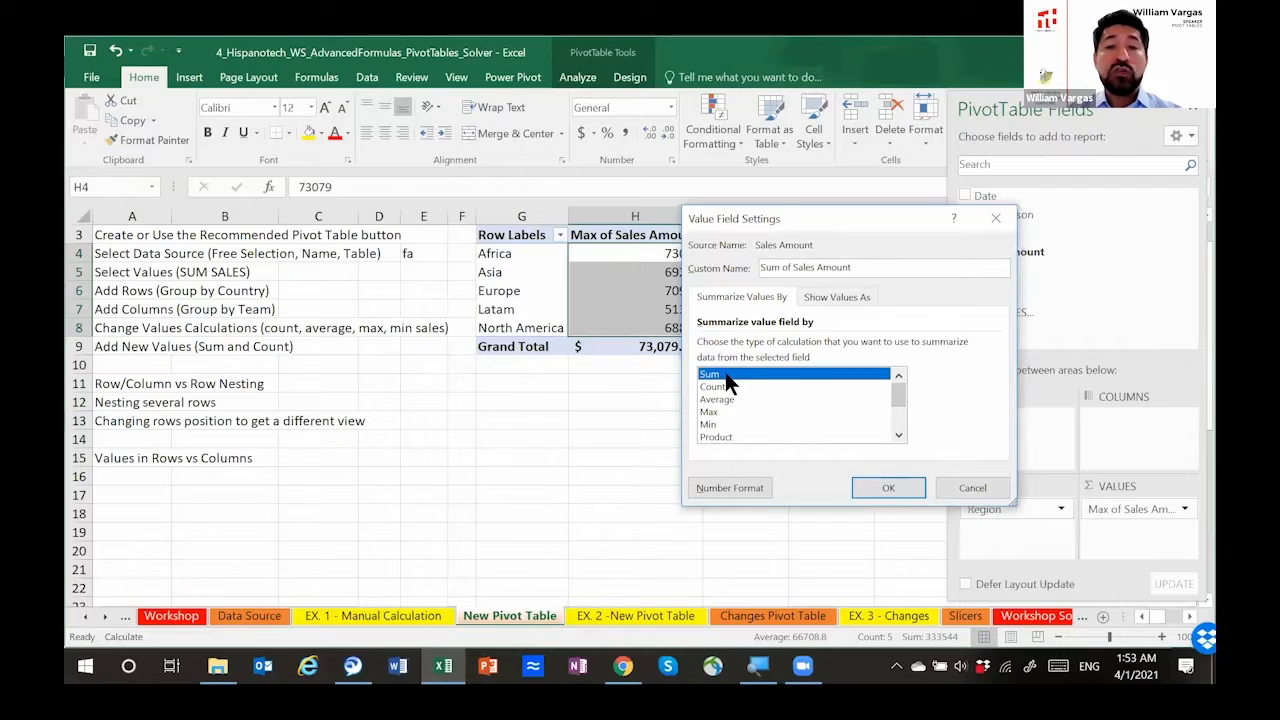
click(877, 489)
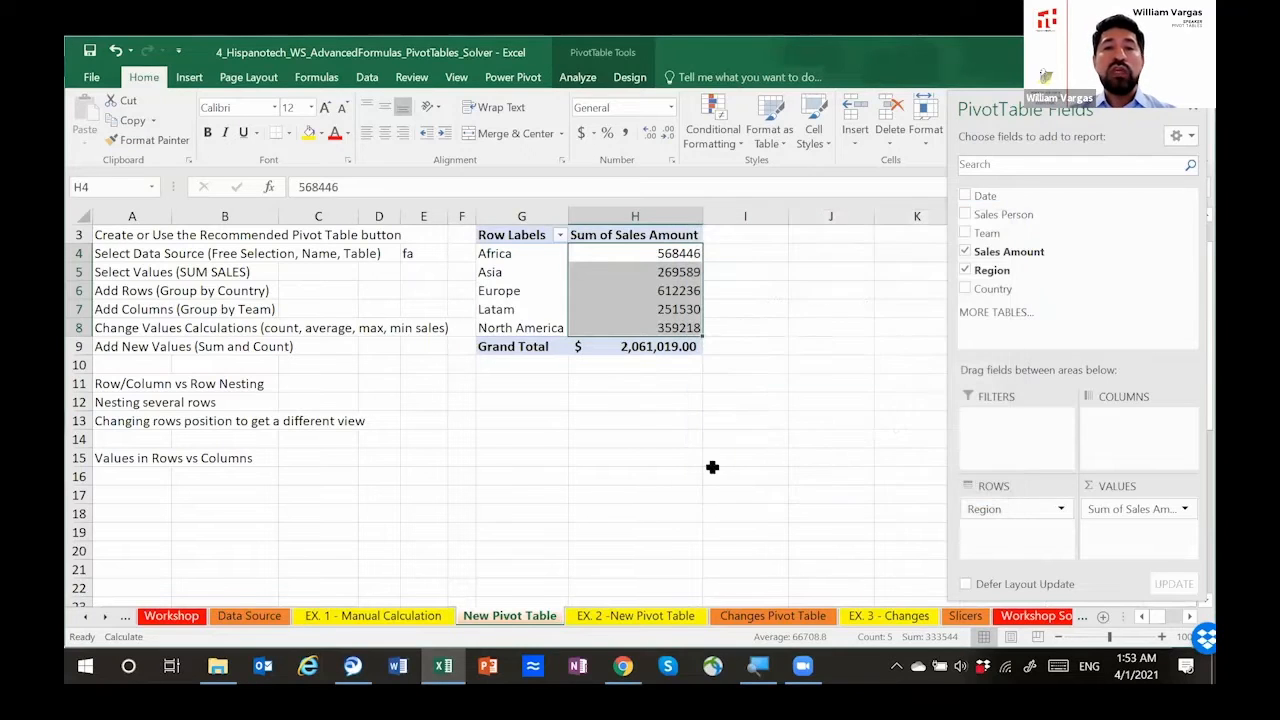
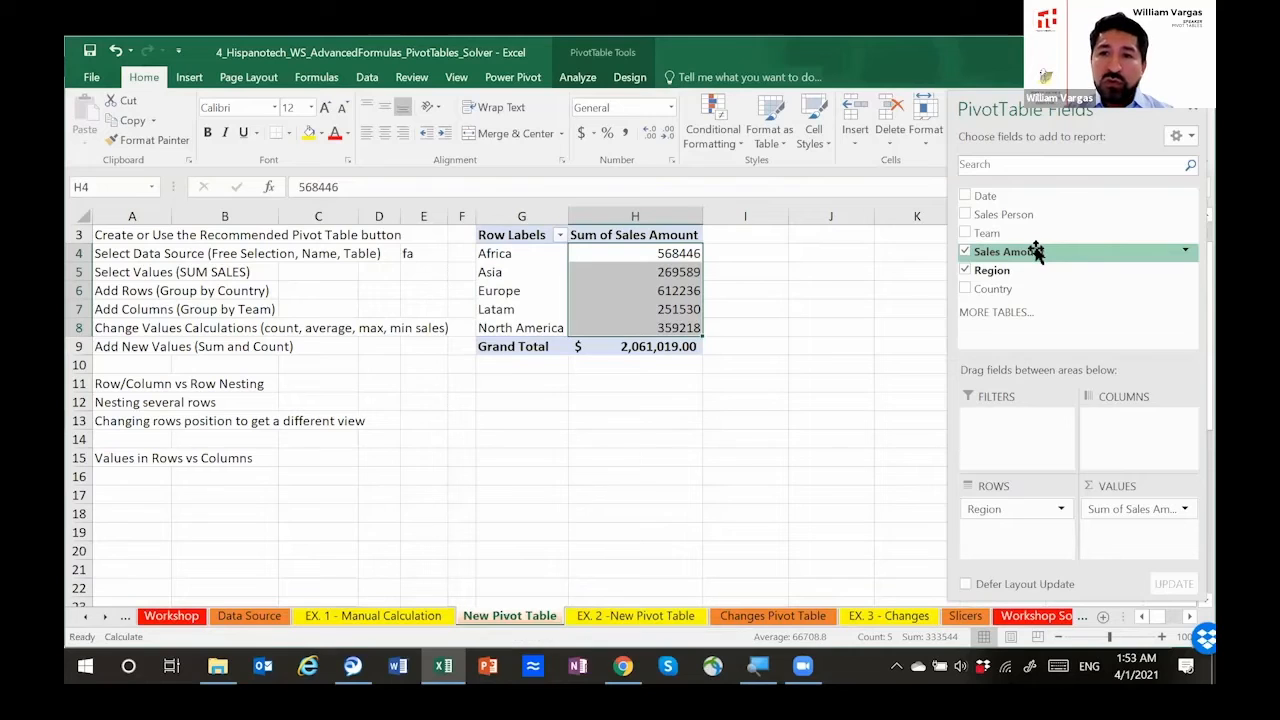
Step: Add Sales Amount to the pivot table values a second time and rename the first value column Sales
drag(1036, 252, 1136, 540)
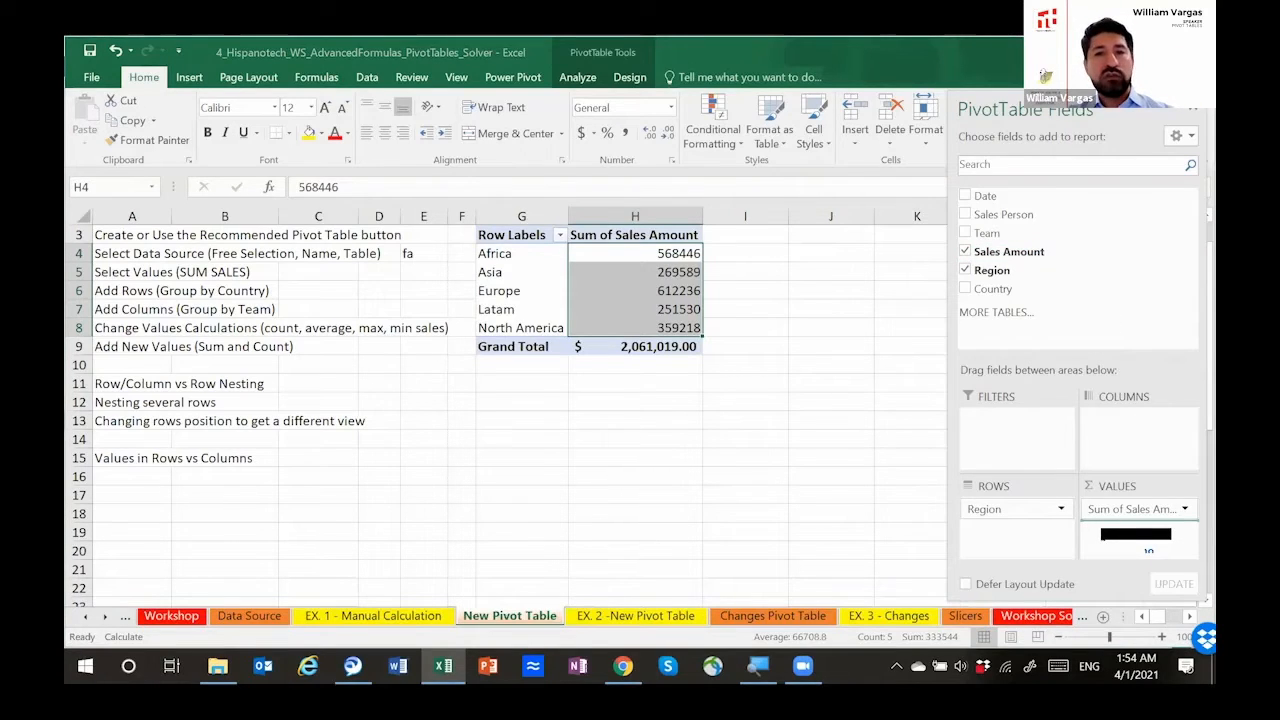
drag(1137, 537, 1137, 537)
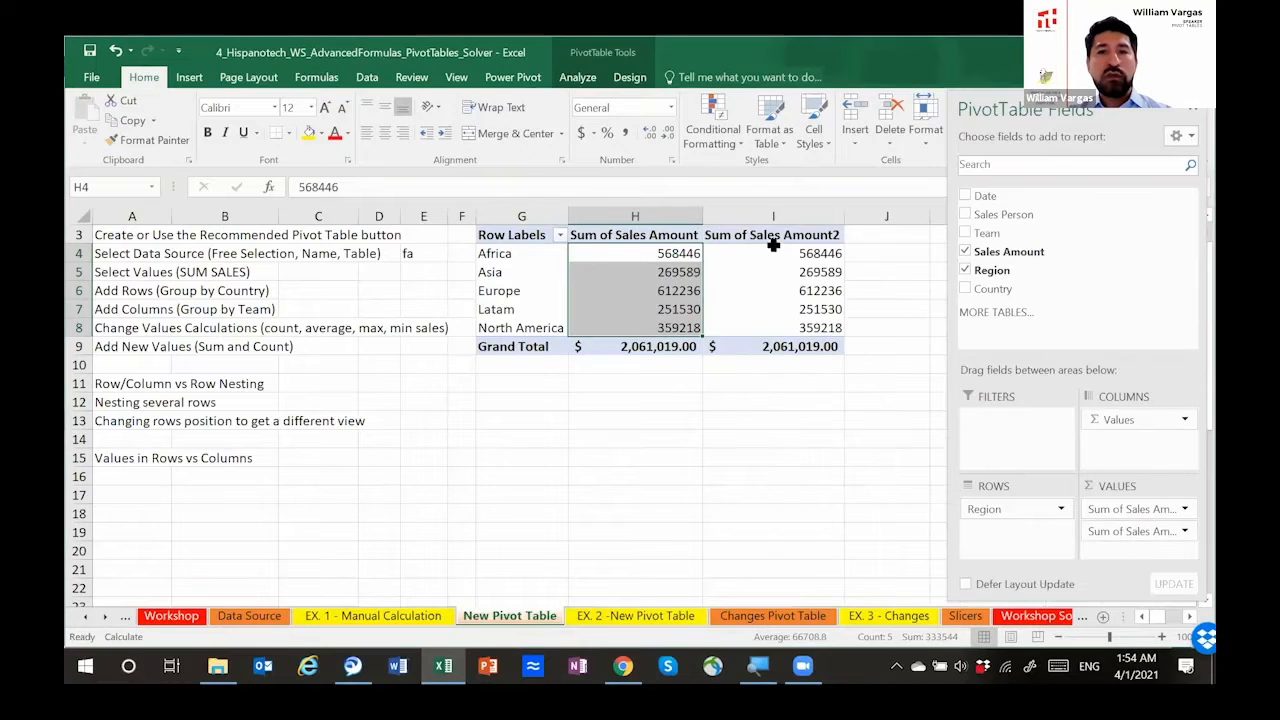
click(624, 229)
click(497, 188)
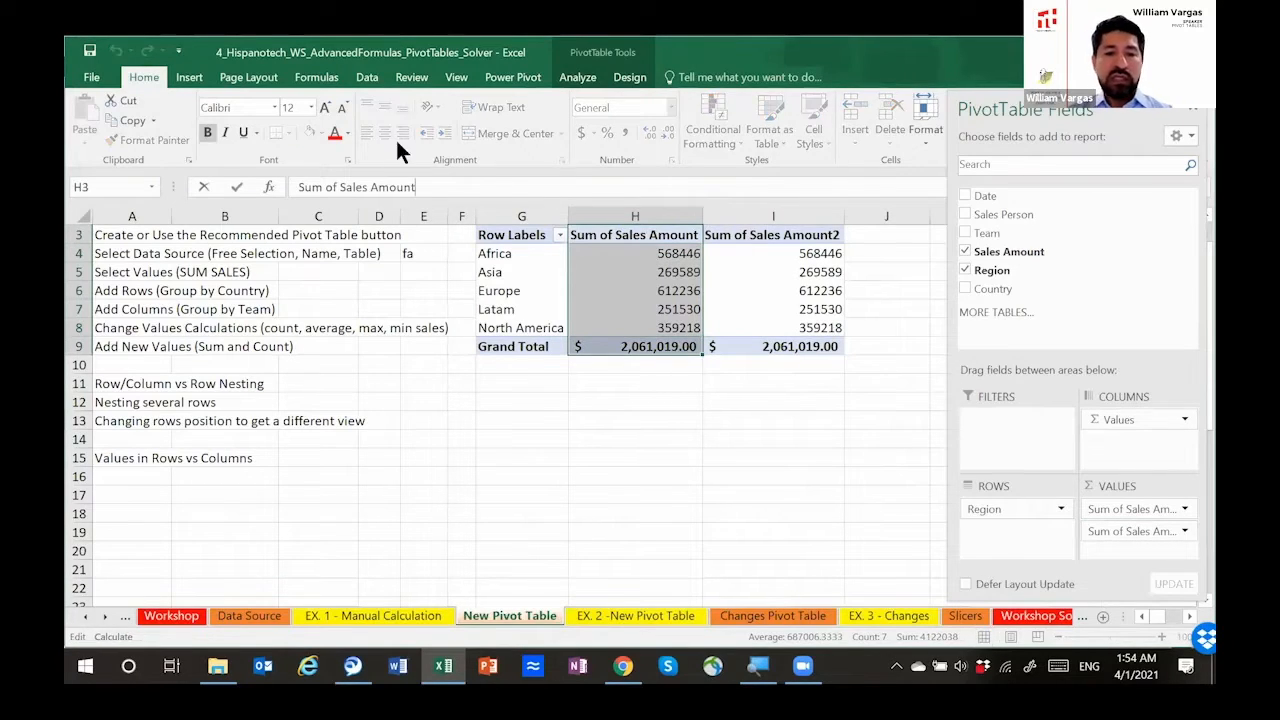
key(ctrl+shift+Left)
key(ctrl+shift+Left)
key(ctrl+shift+Left)
key(ctrl+shift+Left)
text(Sav)
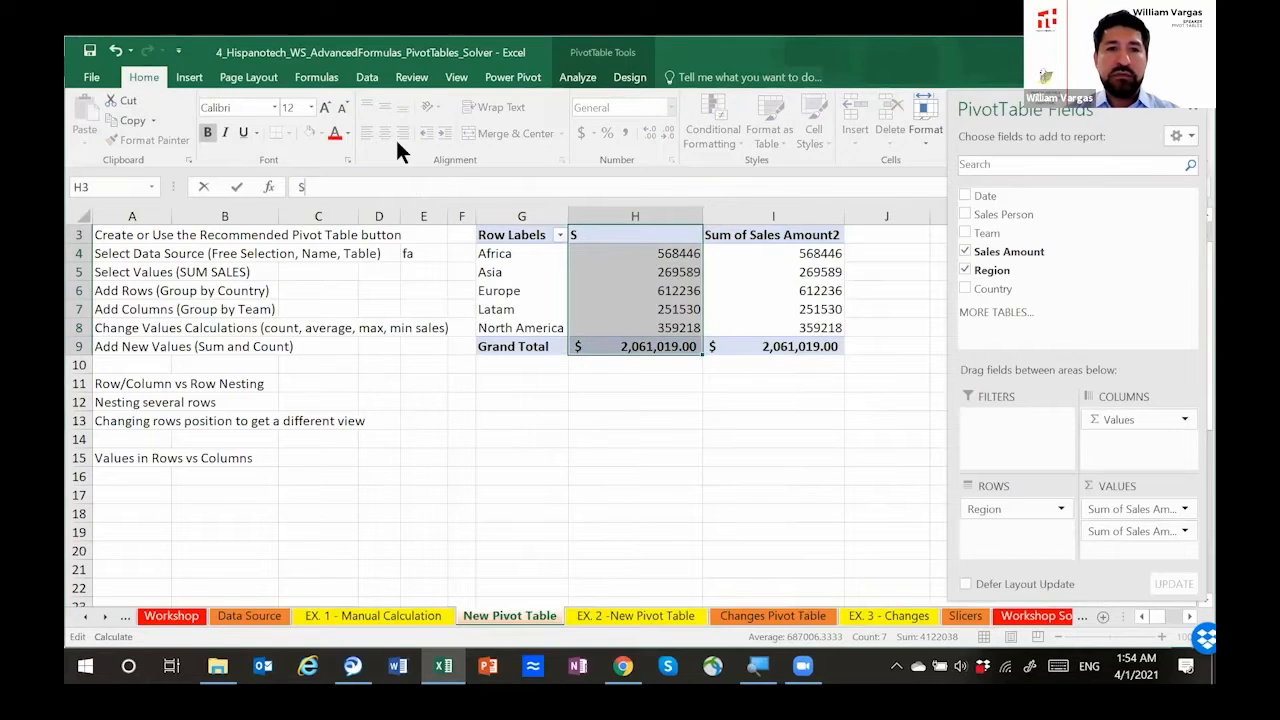
key(BackSpace)
text(les)
key(Return)
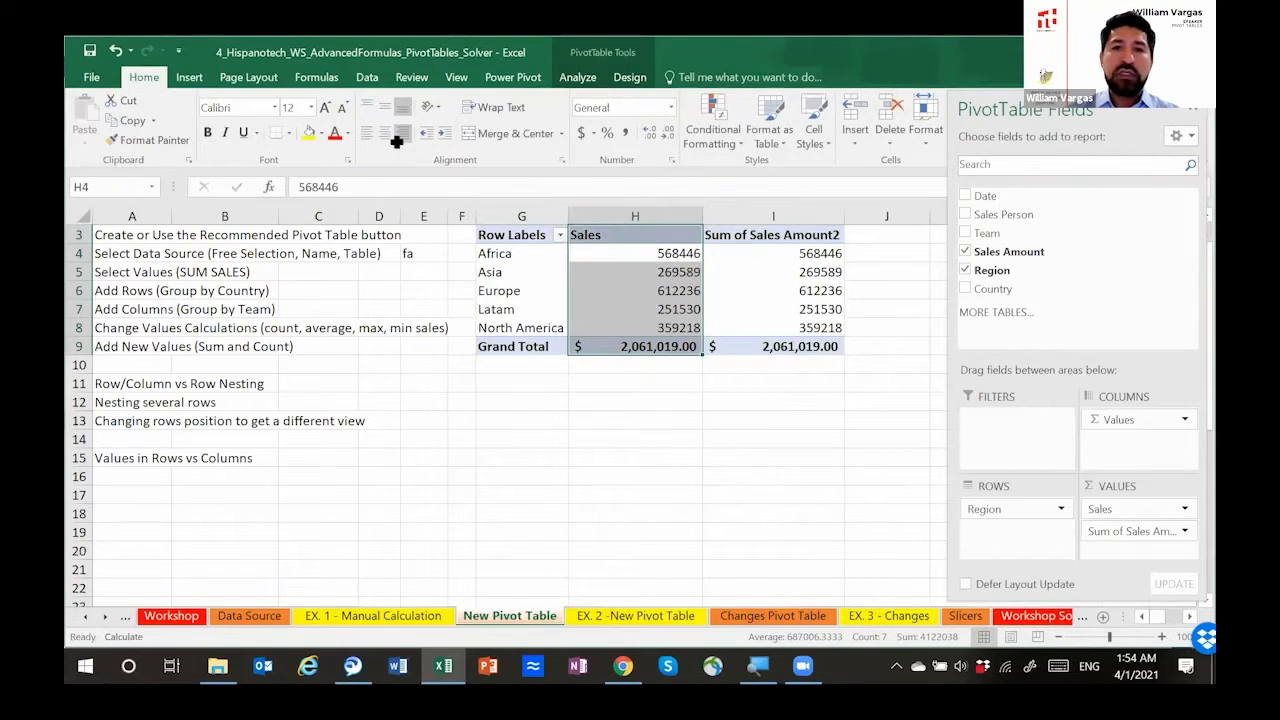
Step: Rename the second value column, Sum of Sales Amount2, as % Sales
click(736, 222)
click(737, 234)
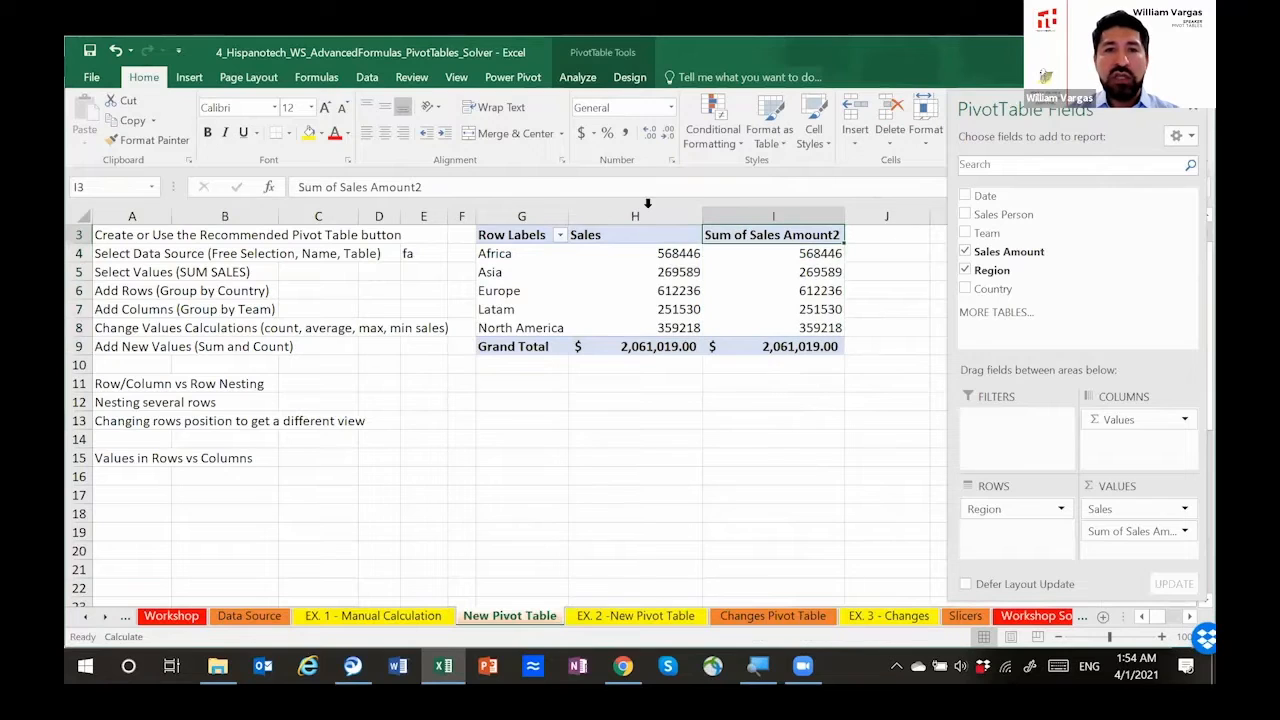
click(530, 185)
key(ctrl+shift+Left)
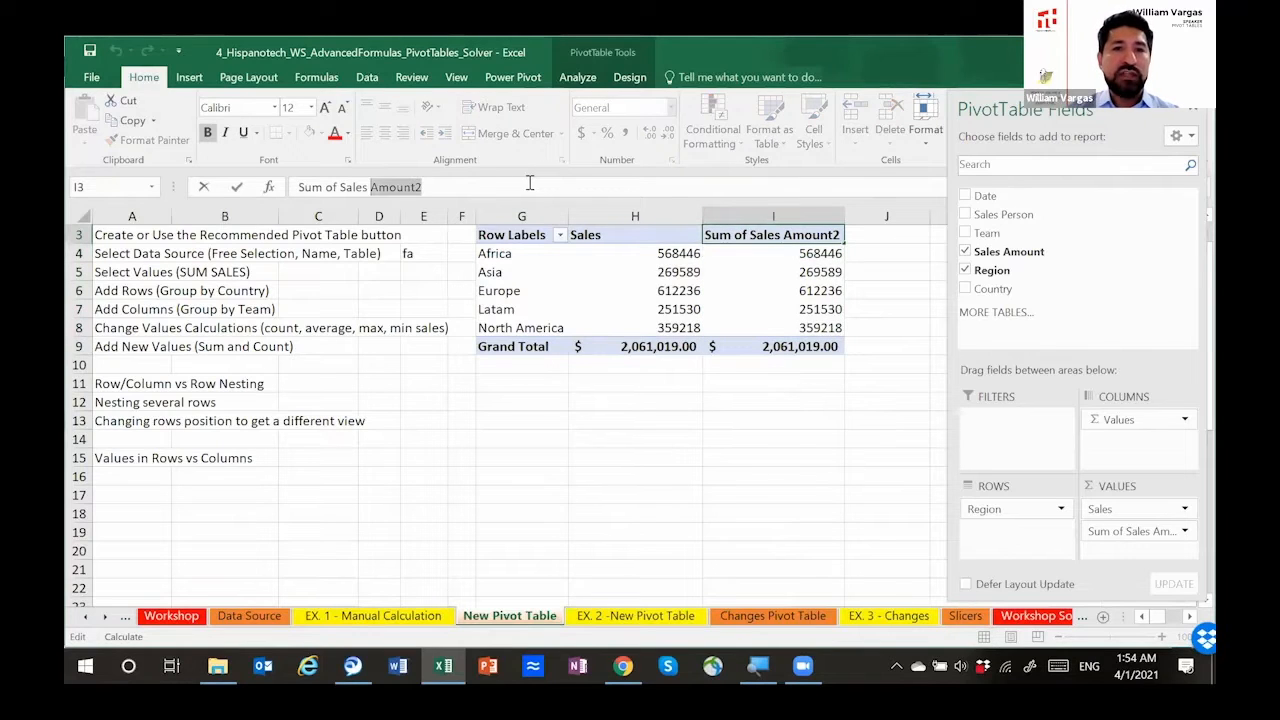
key(shift+Home)
text(% Sales)
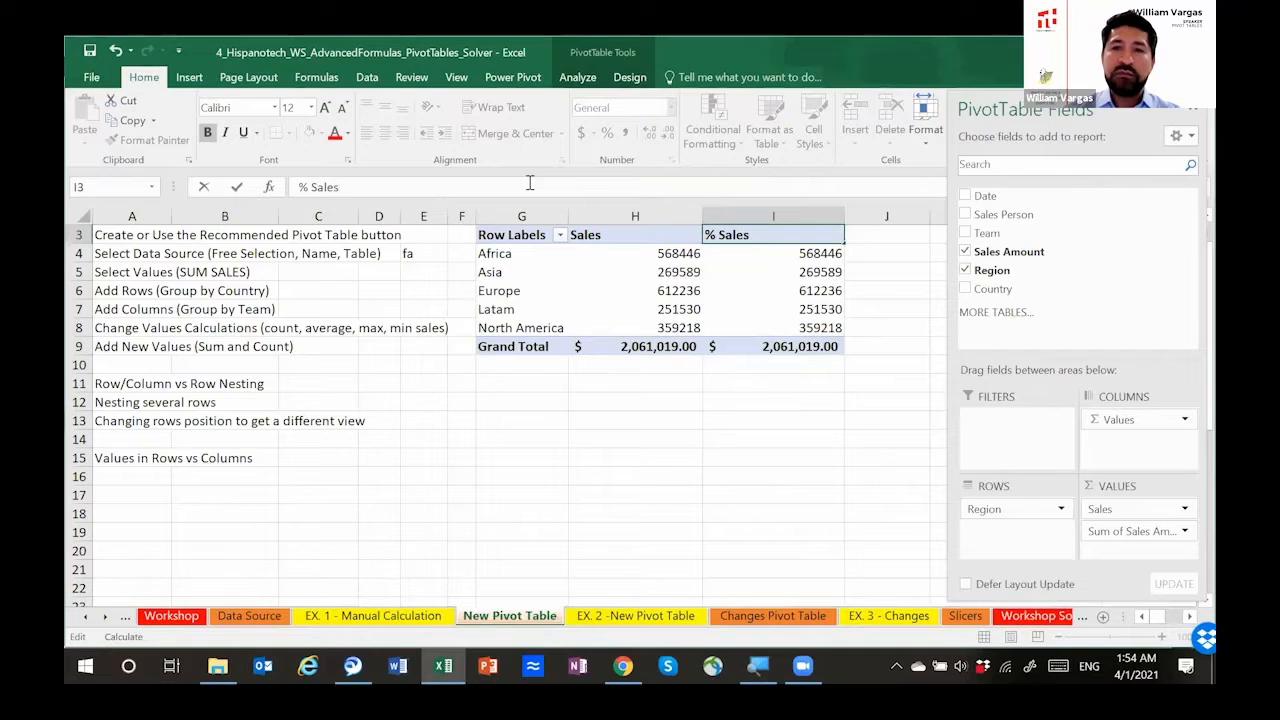
key(Return)
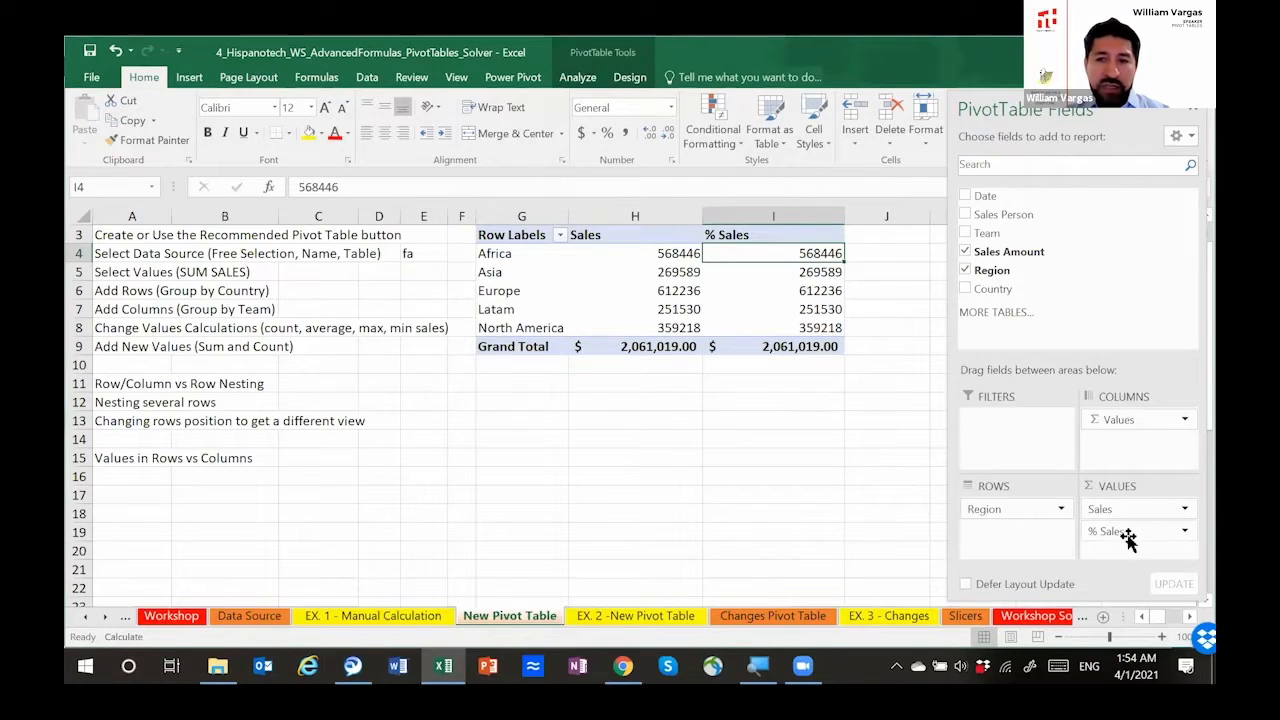
Step: Examine the summary functions and the Show Values As calculations offered for the % Sales field, and leave its settings without changes
click(1183, 530)
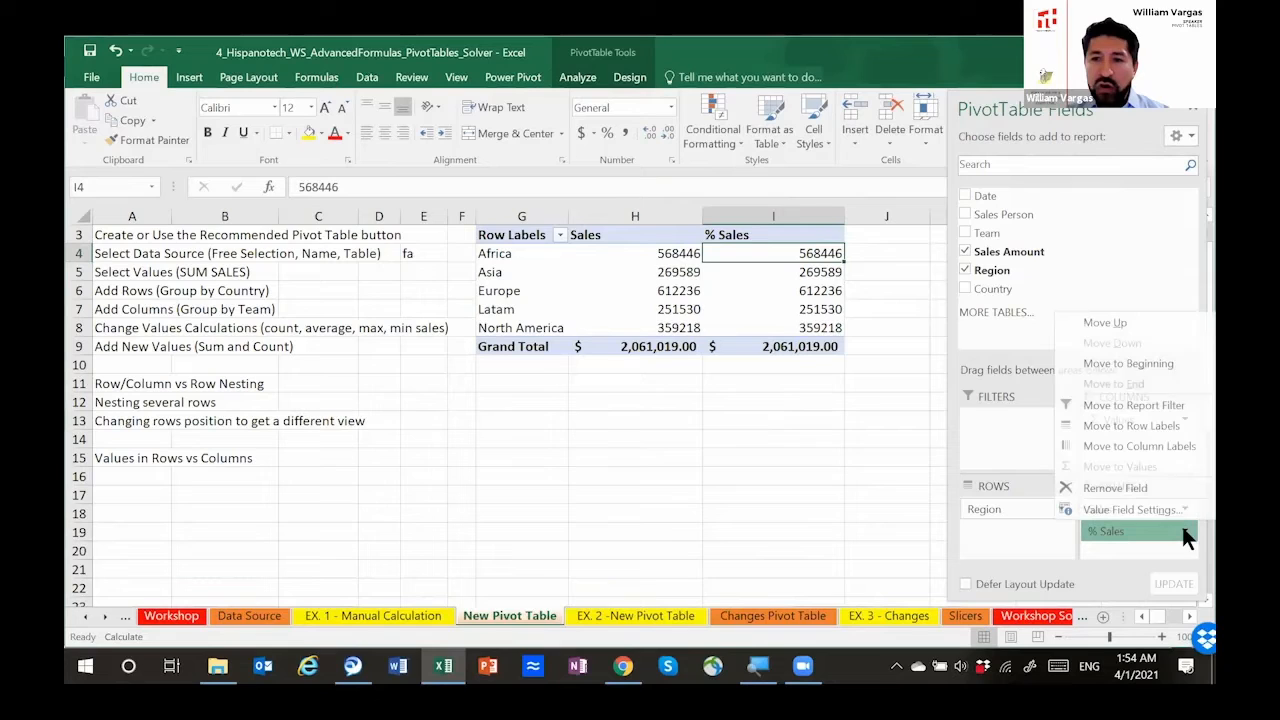
click(1132, 509)
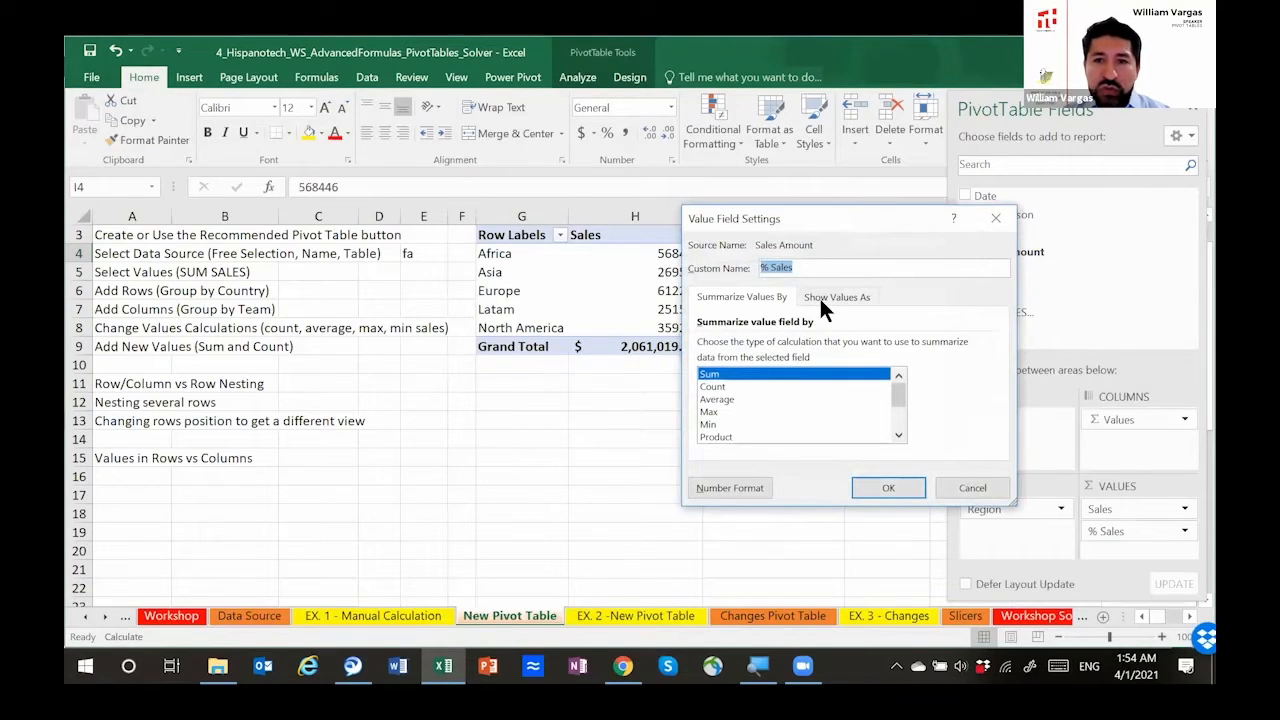
click(828, 297)
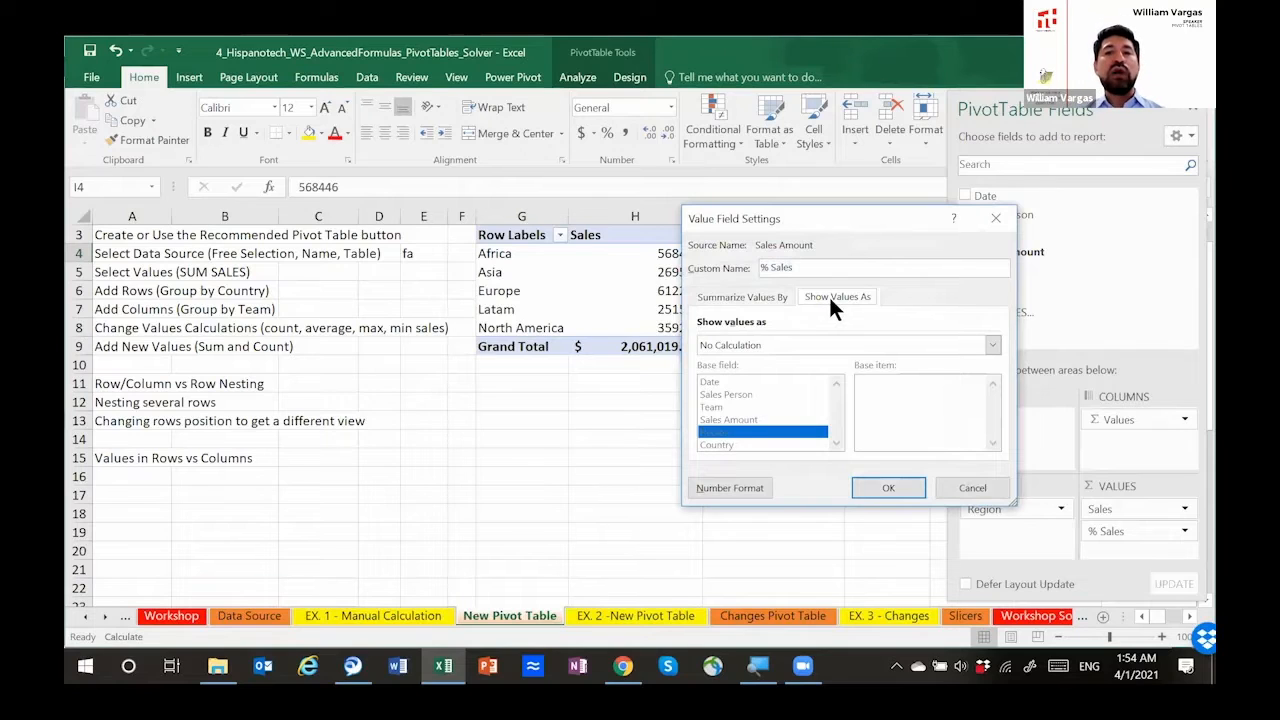
click(735, 304)
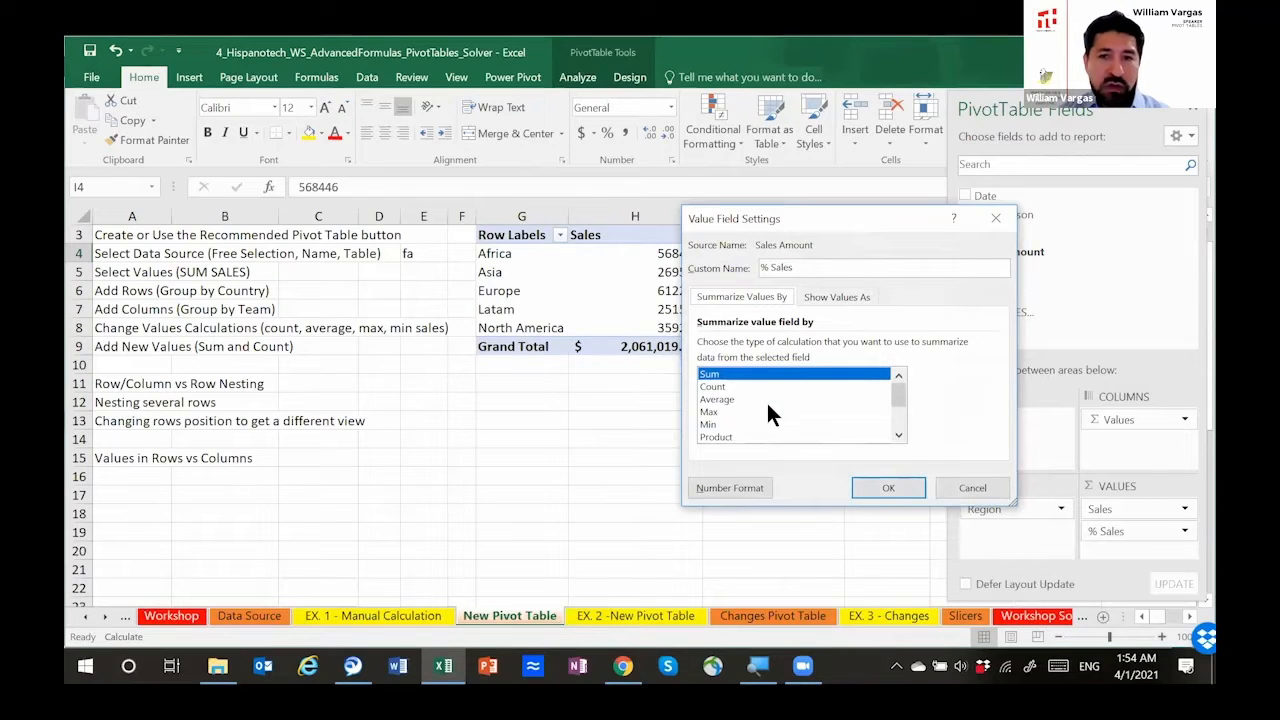
click(833, 296)
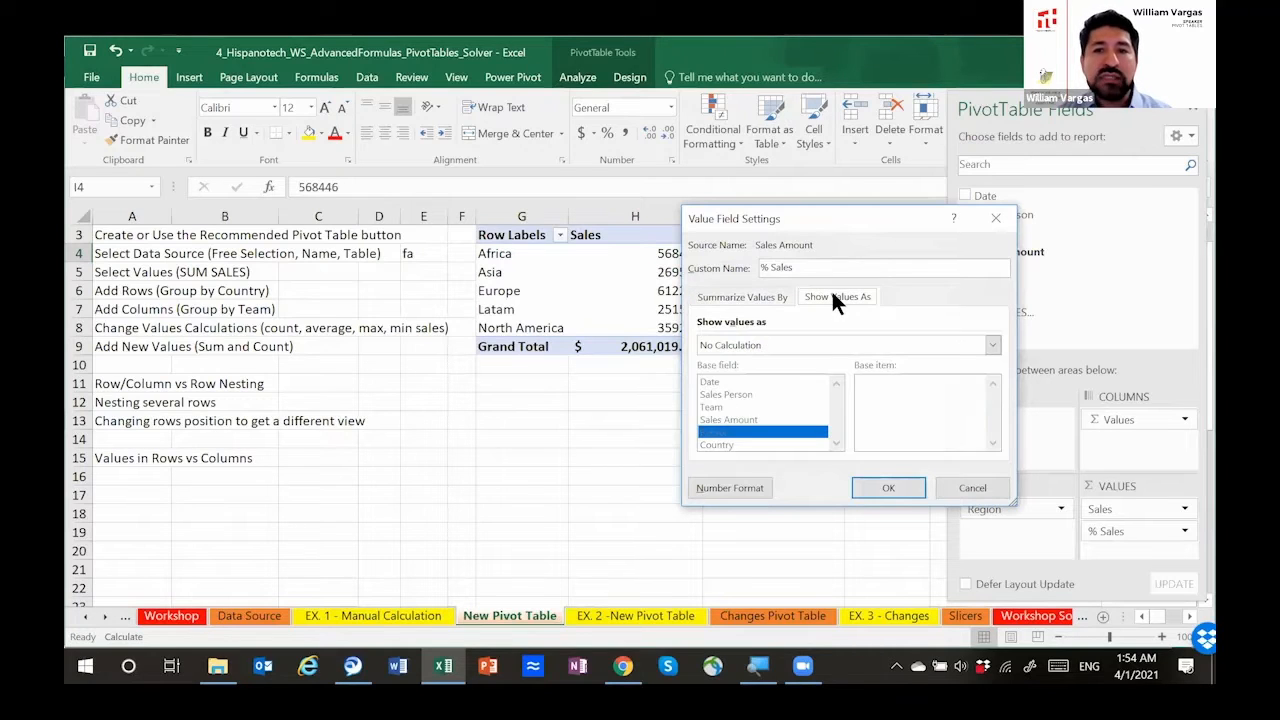
click(829, 344)
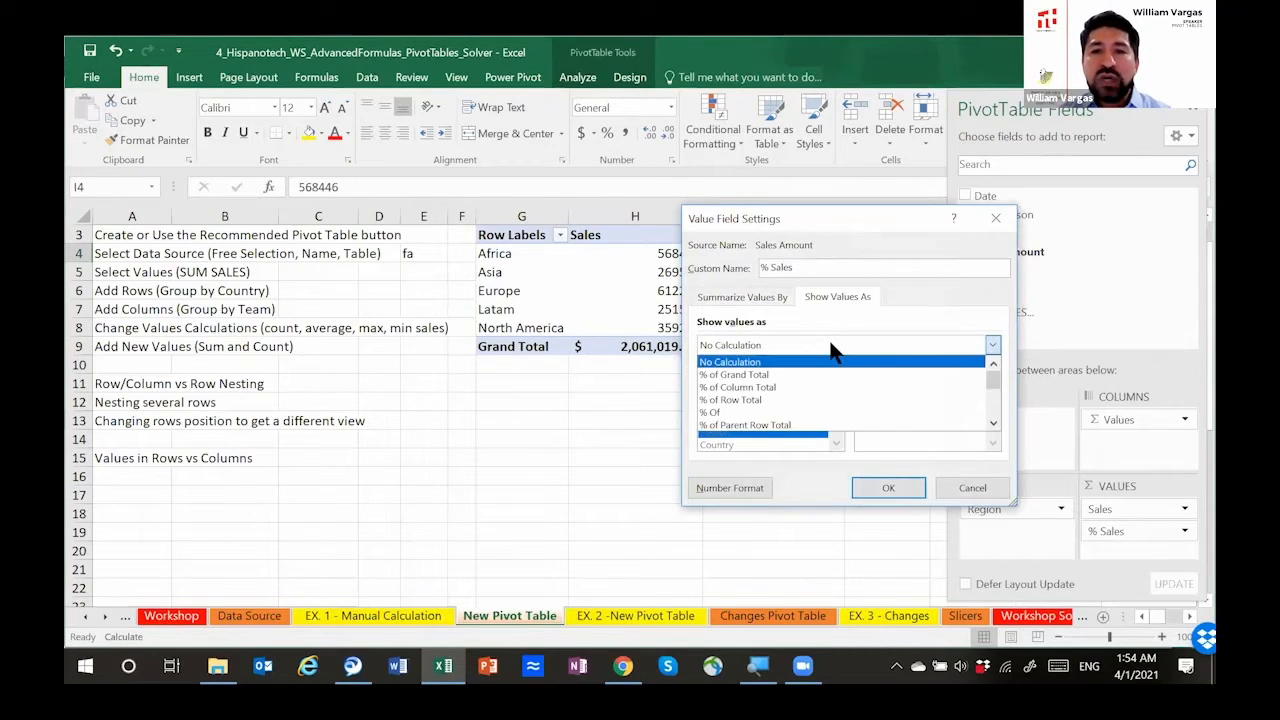
click(975, 489)
Step: Show the % Sales values as % of Grand Total and select the percentages of all five regions
click(776, 347)
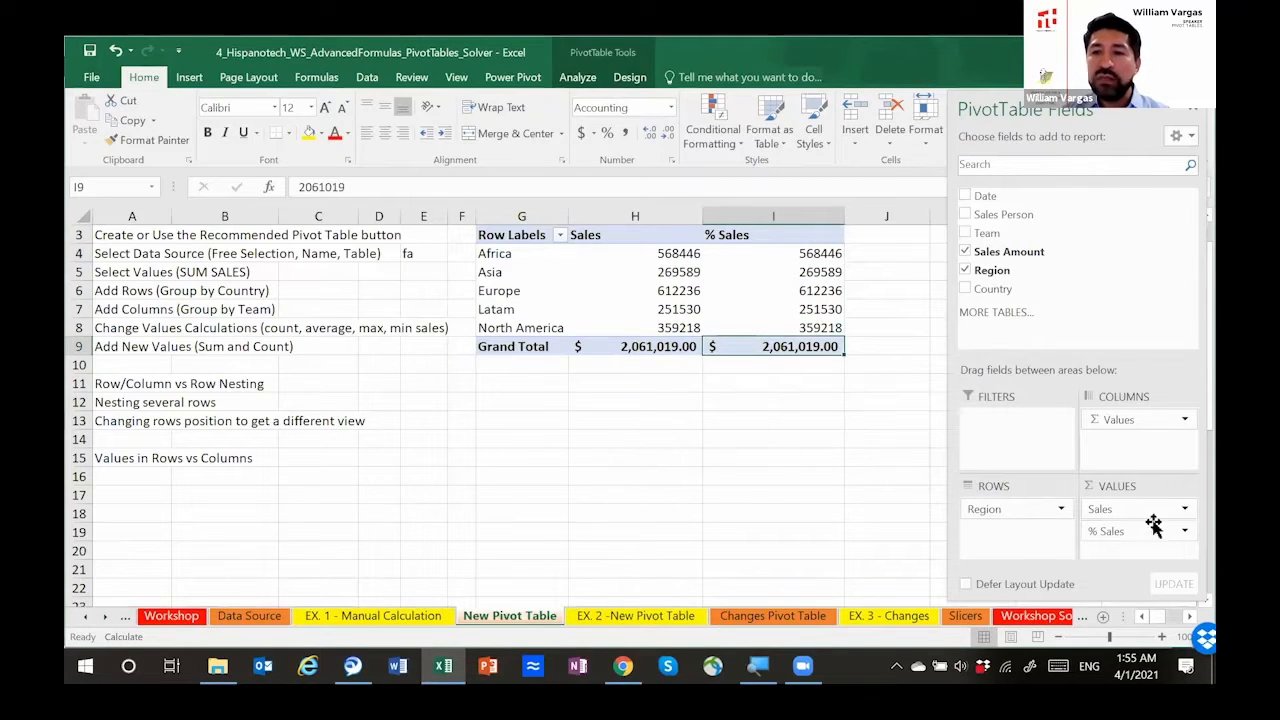
click(1184, 531)
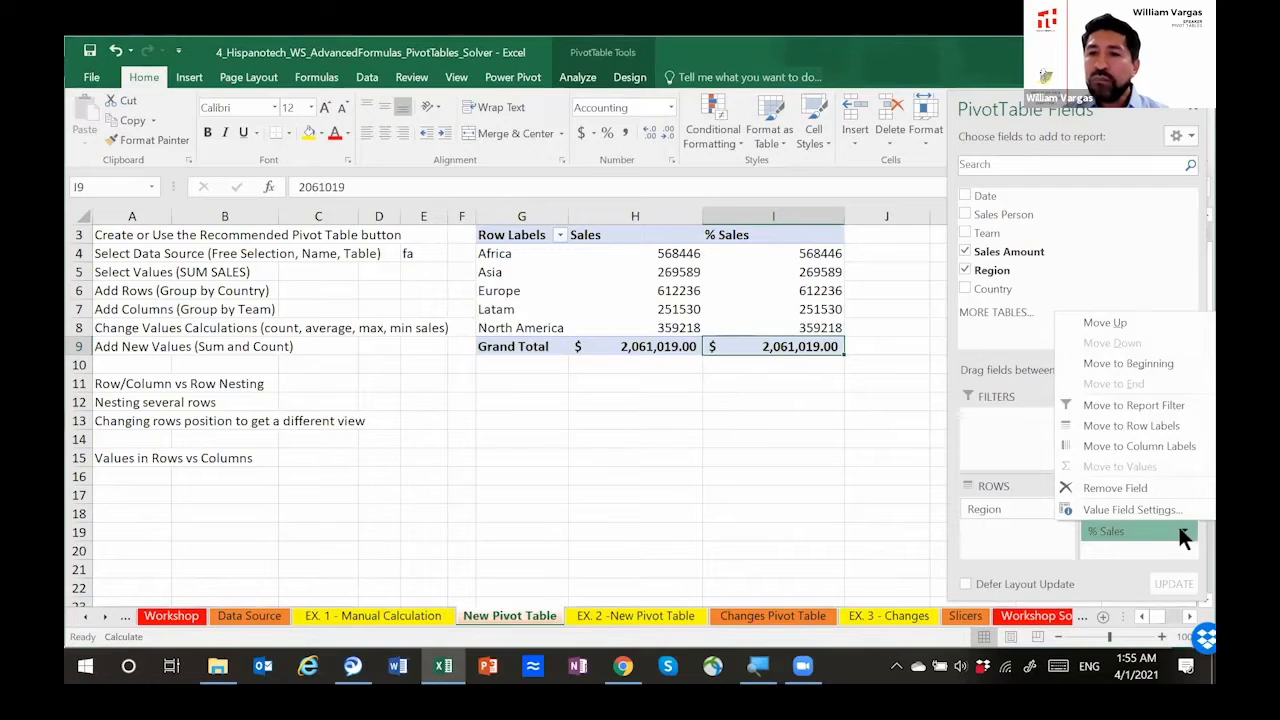
click(1132, 509)
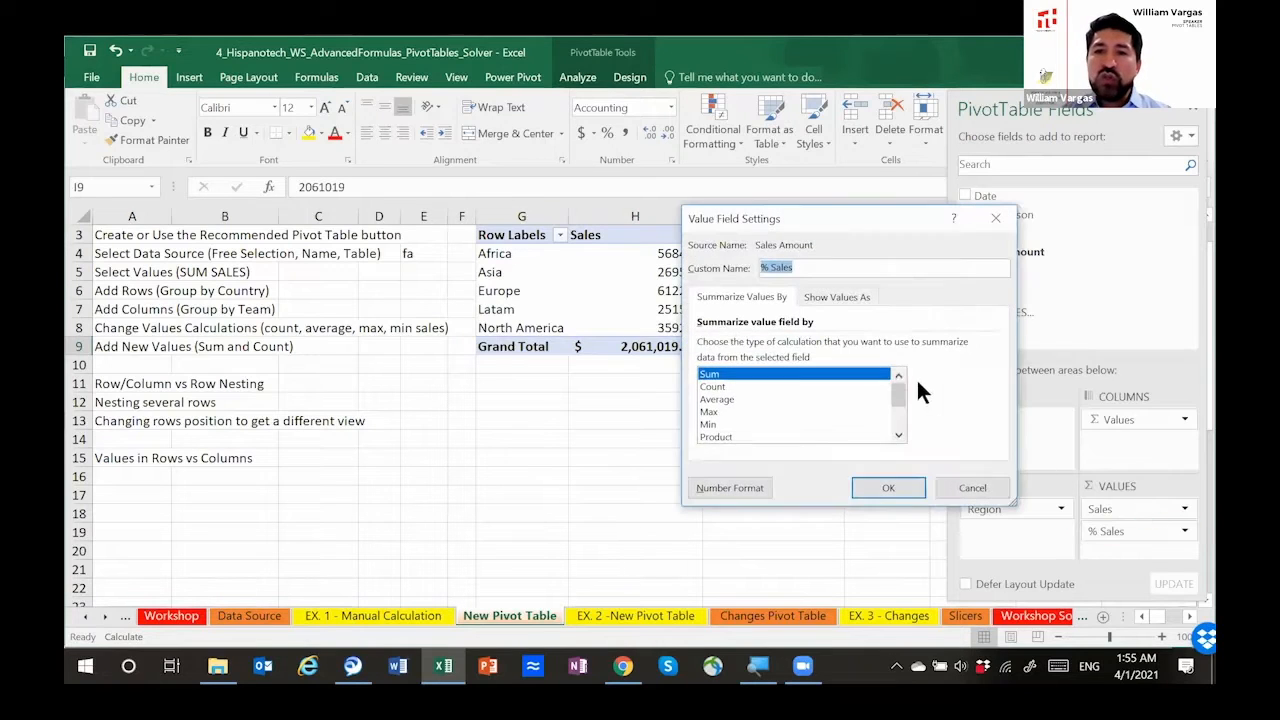
click(852, 298)
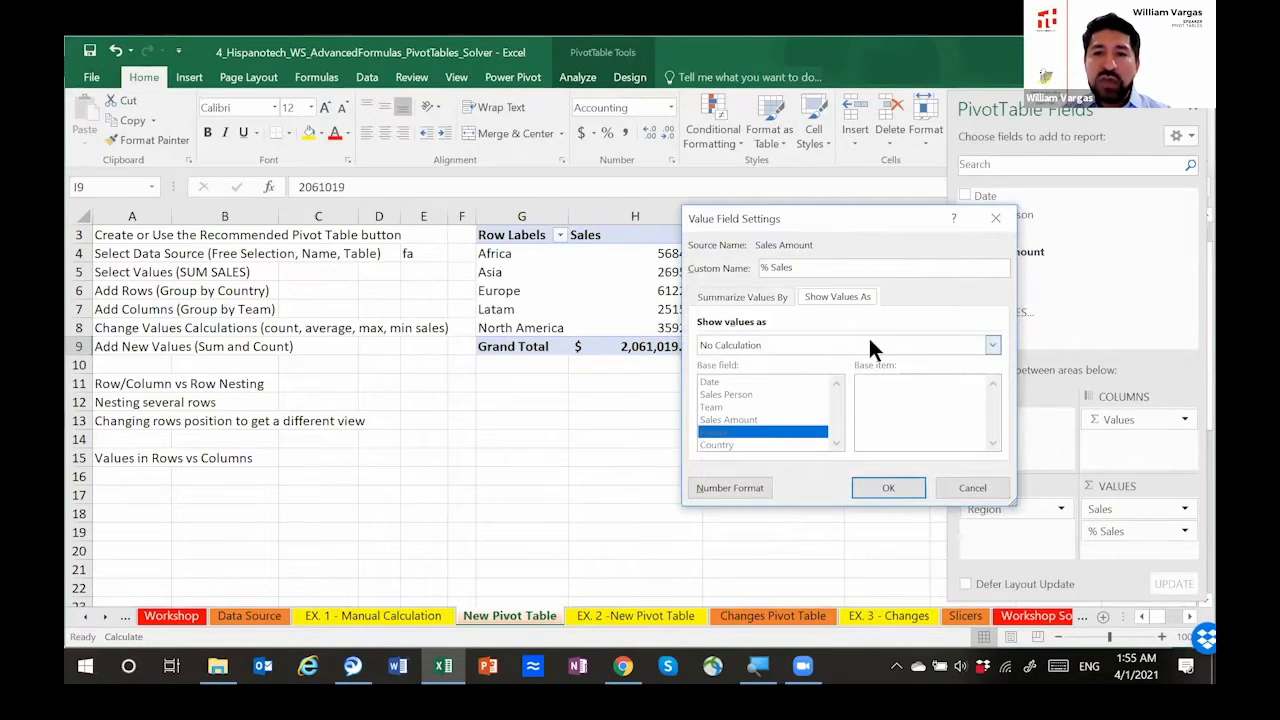
click(791, 344)
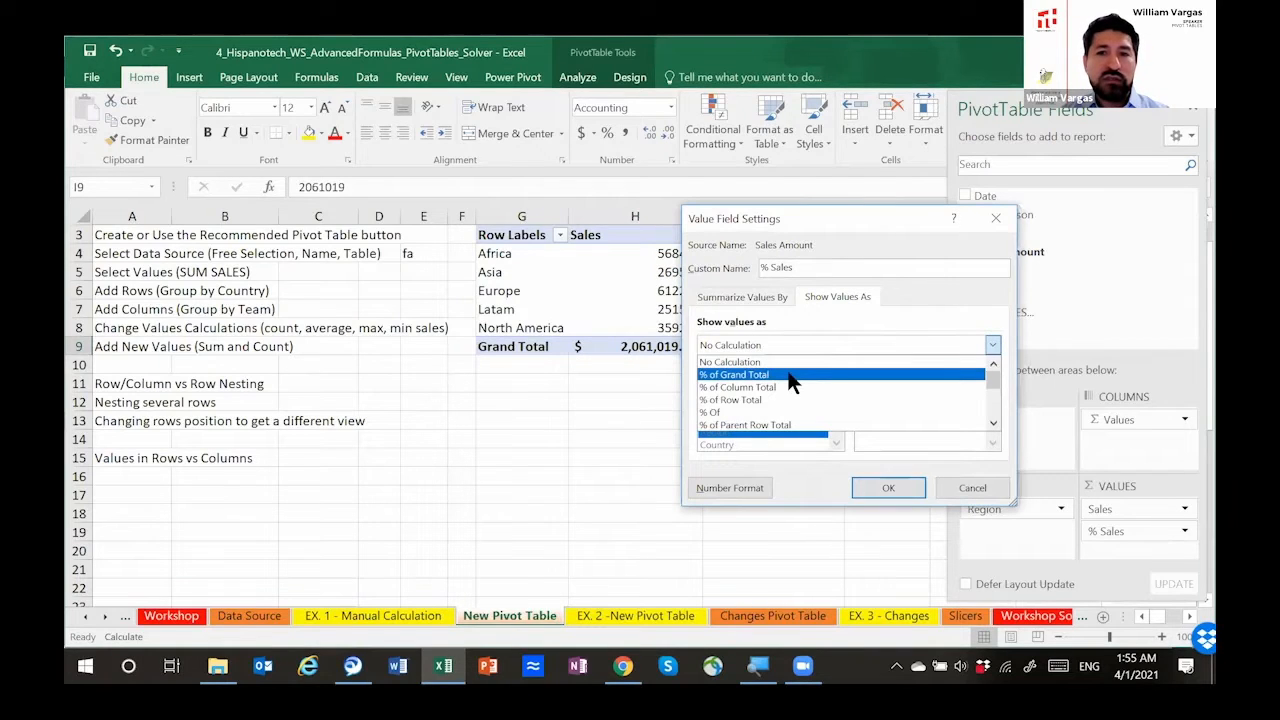
click(788, 376)
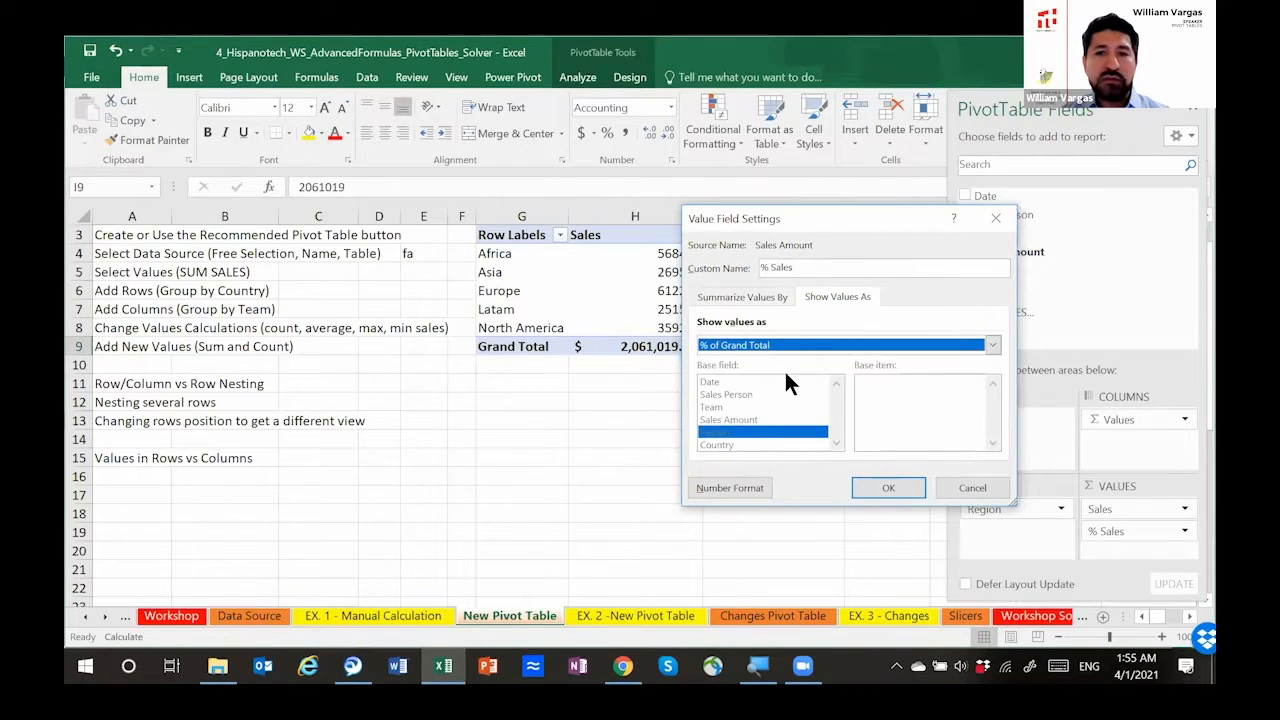
click(872, 486)
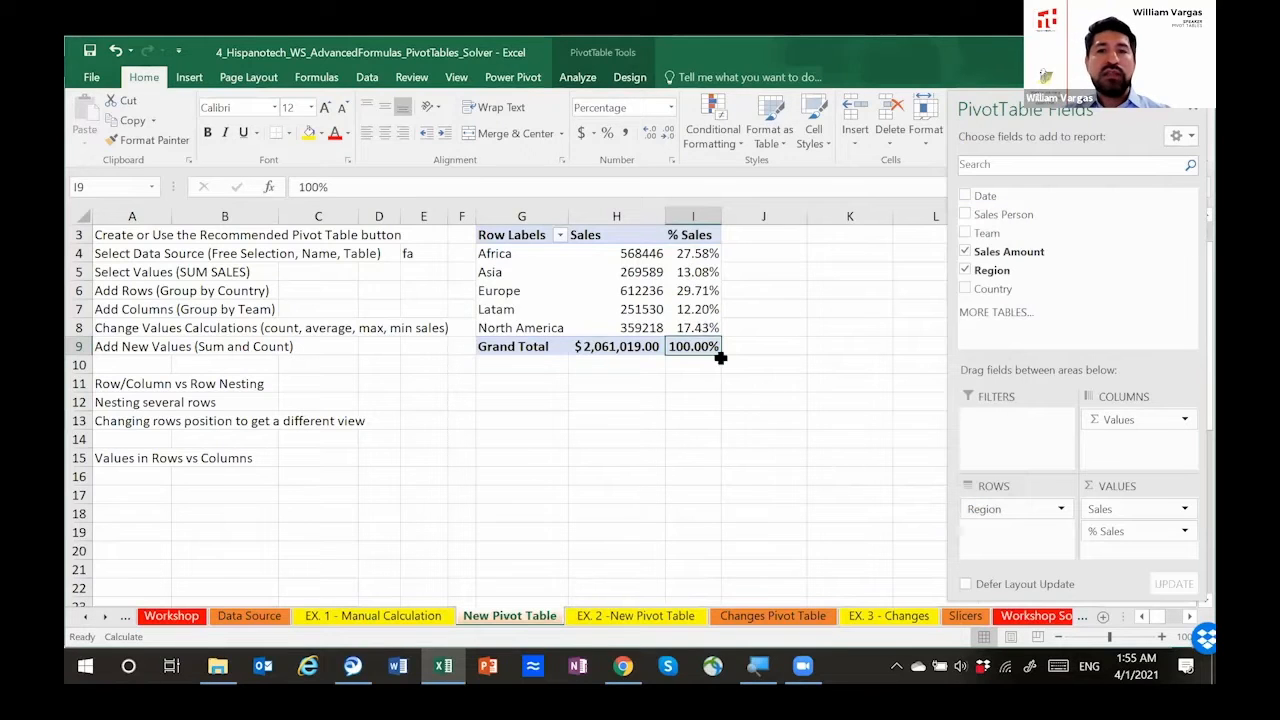
click(700, 256)
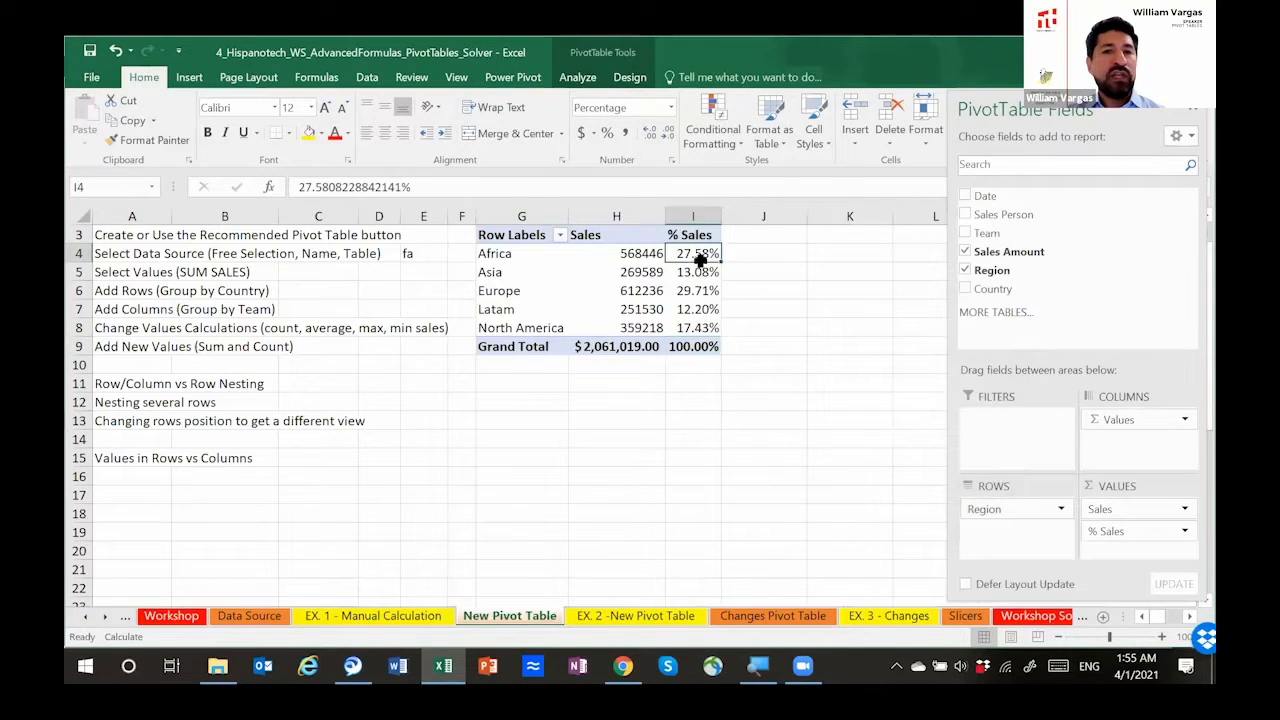
drag(698, 313, 697, 323)
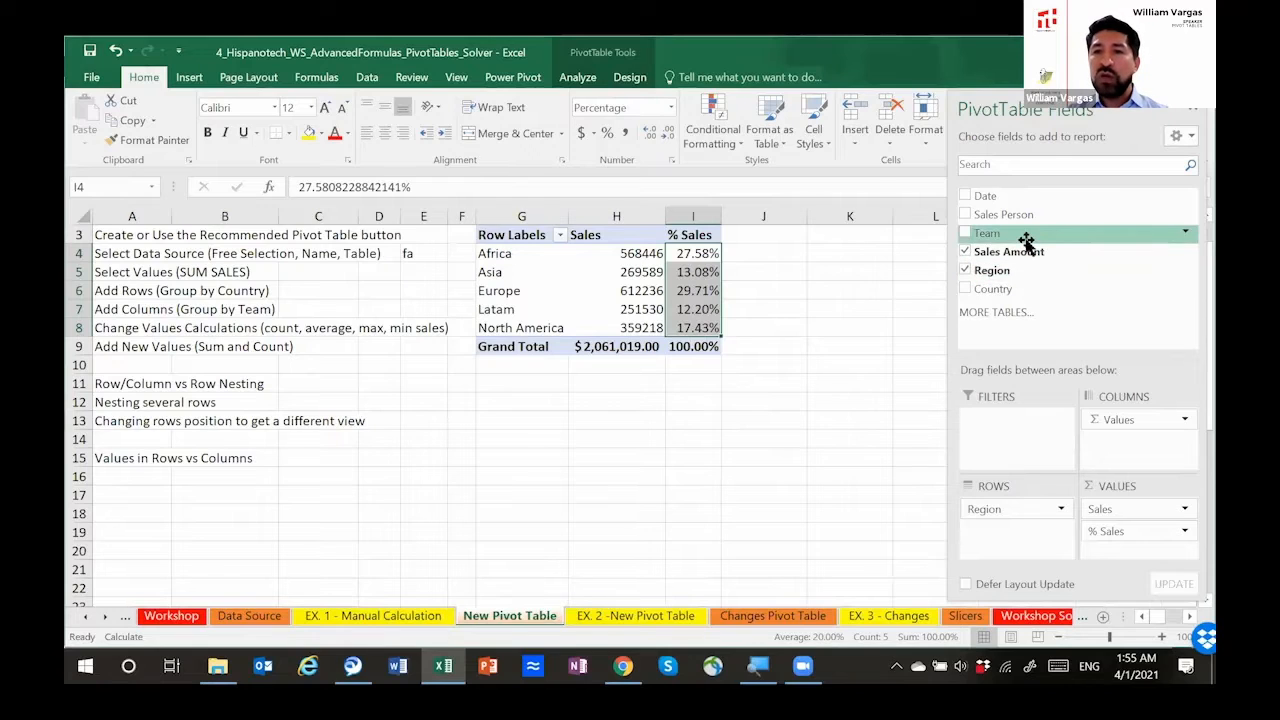
Step: Nest Team under Region in the rows, expand Africa and select its five team rows with their values
drag(1024, 236, 1003, 523)
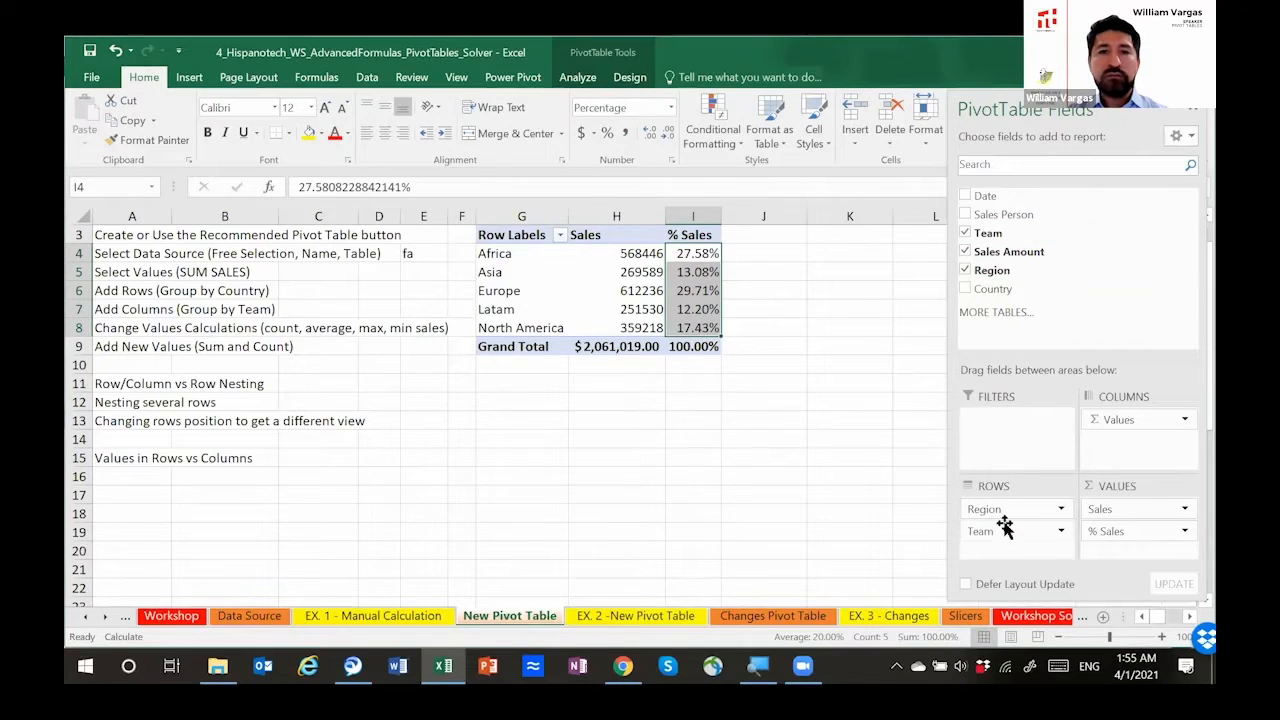
click(484, 253)
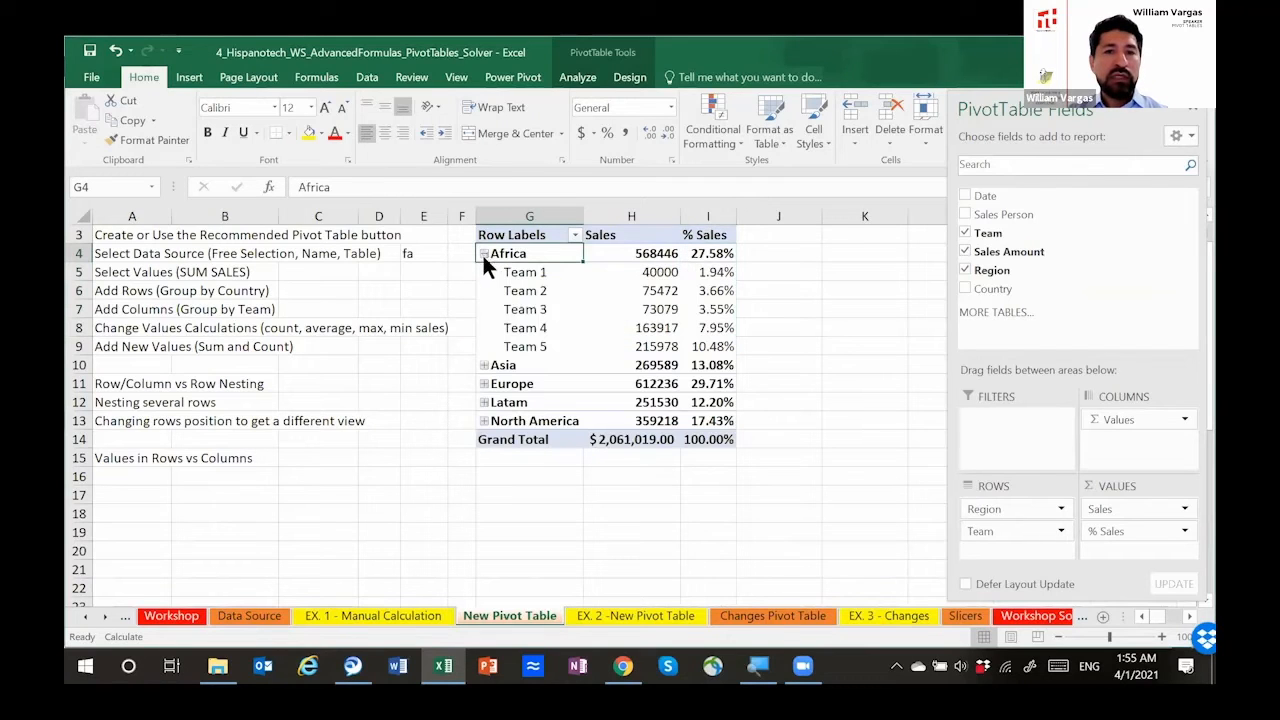
drag(516, 272, 697, 346)
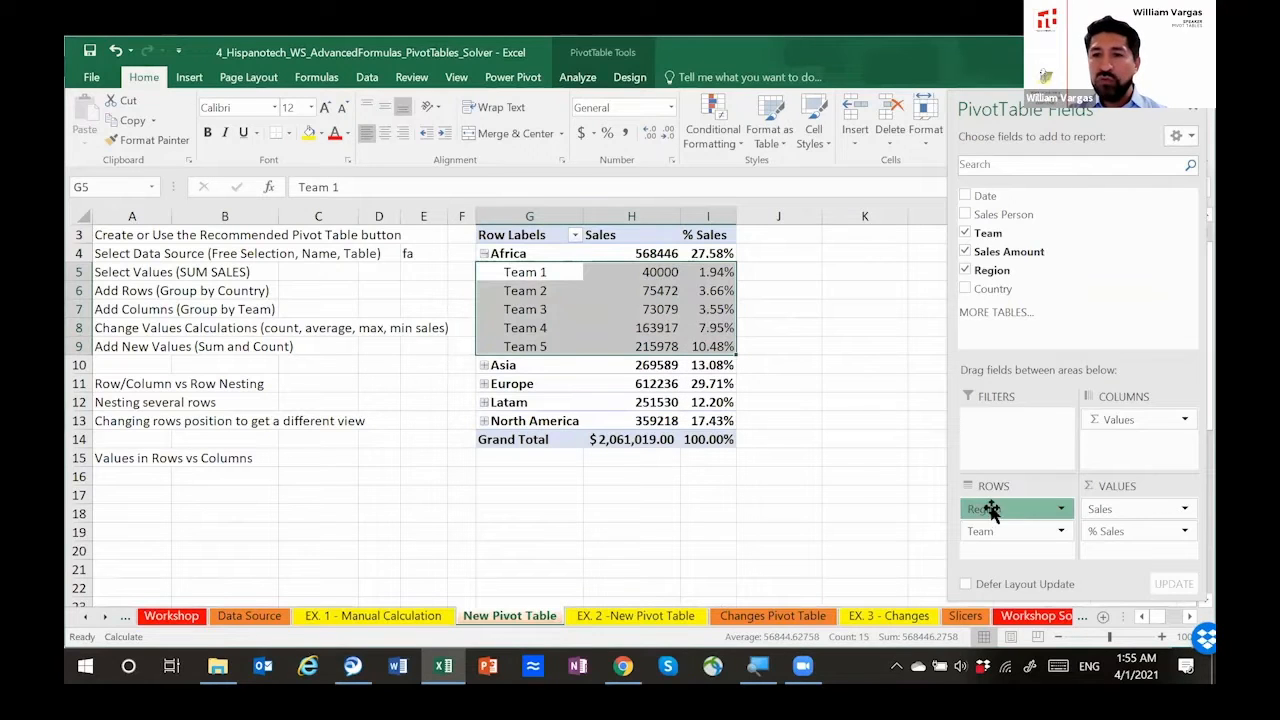
Step: Remove Region from the rows and select the rows of all five teams with their values
drag(1025, 243, 1020, 240)
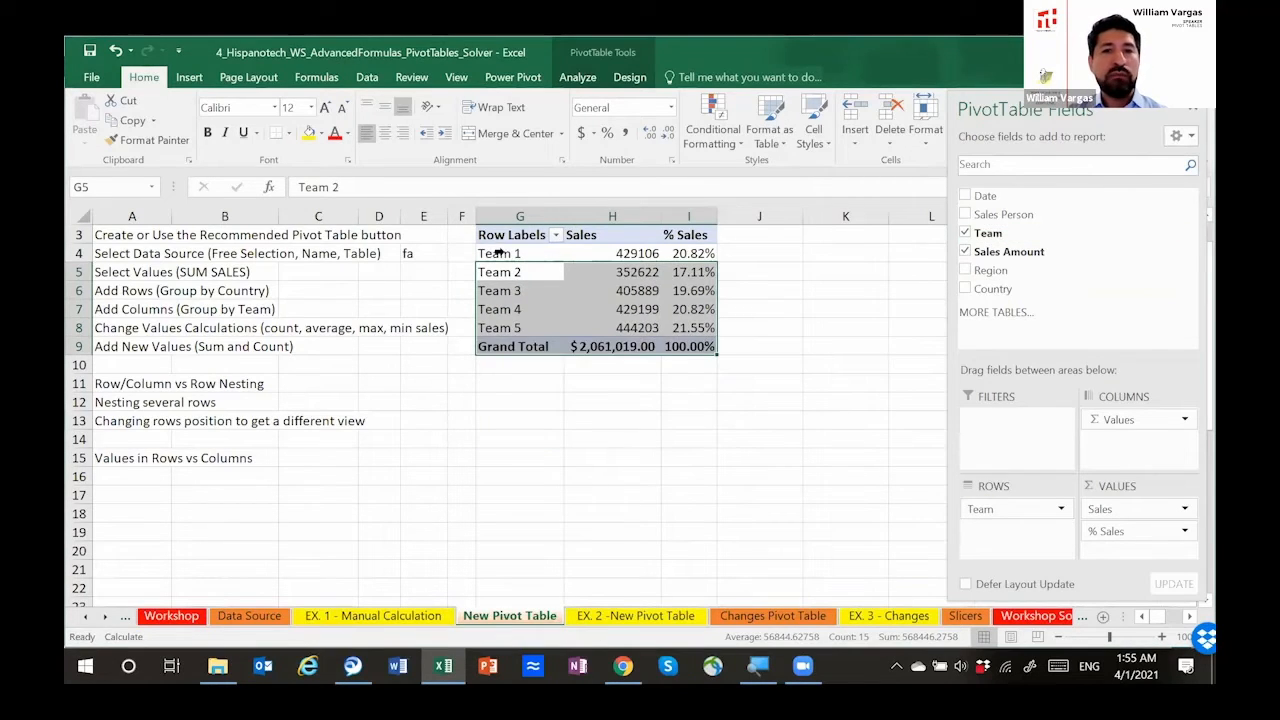
click(490, 253)
mouse_move(586, 316)
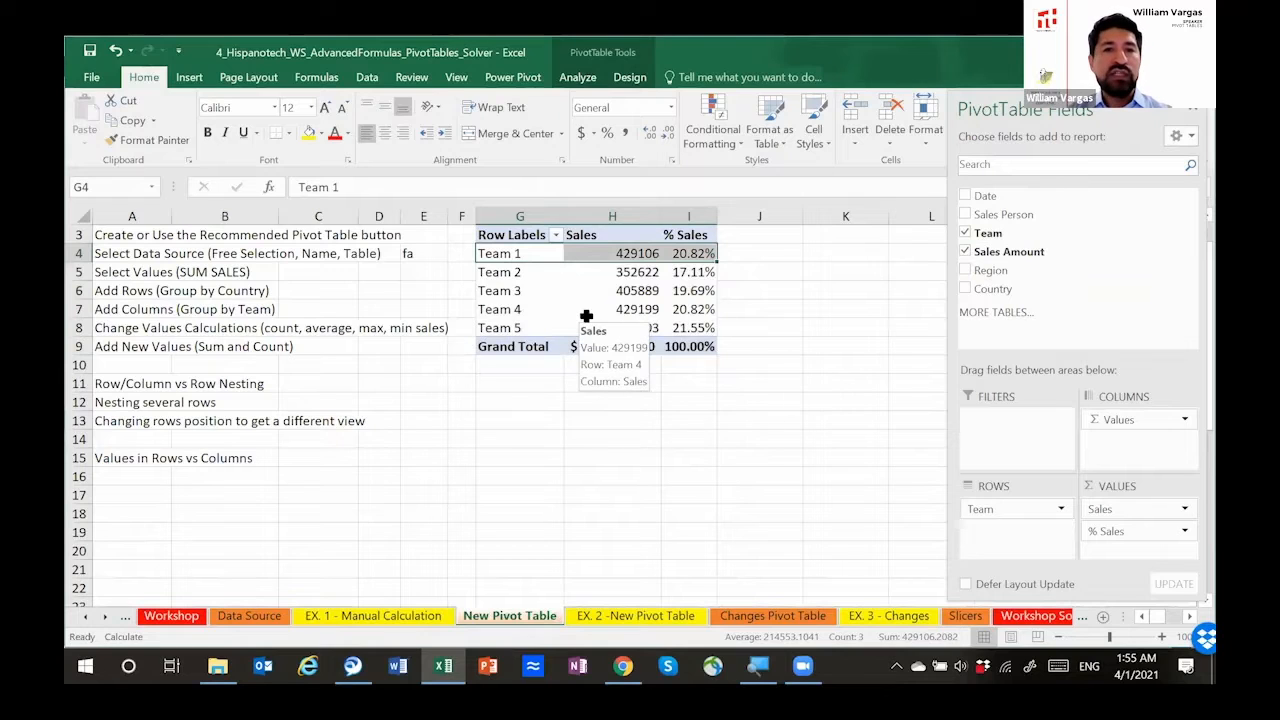
key(shift+Down)
key(shift+Down)
key(shift+Down)
key(shift+Down)
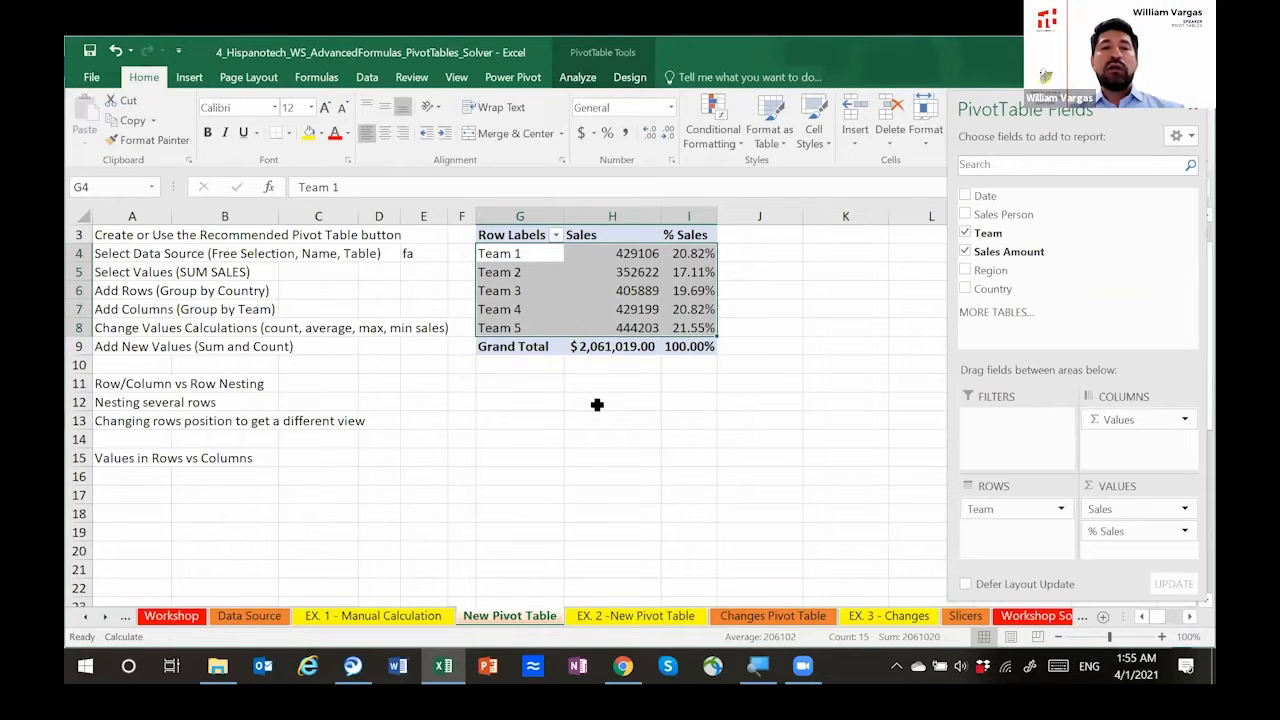
click(533, 352)
key(Up)
key(Up)
key(Up)
key(Up)
key(Up)
key(Up)
key(Up)
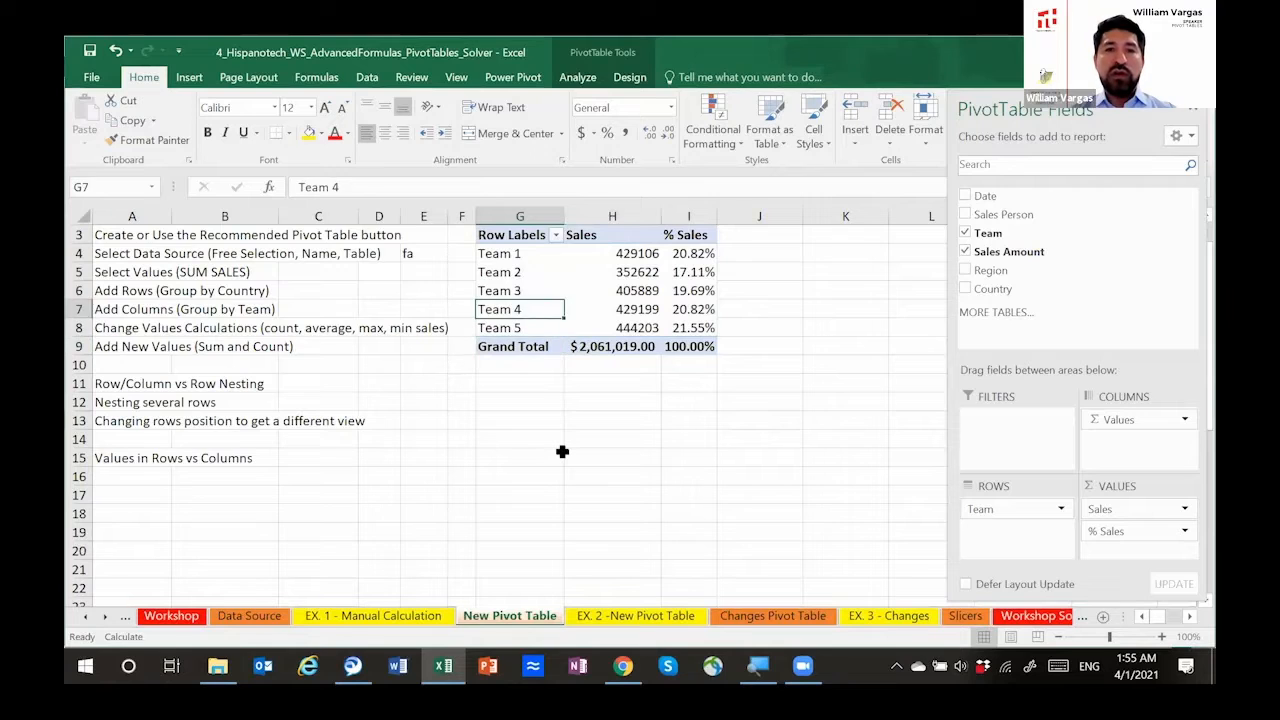
key(Down)
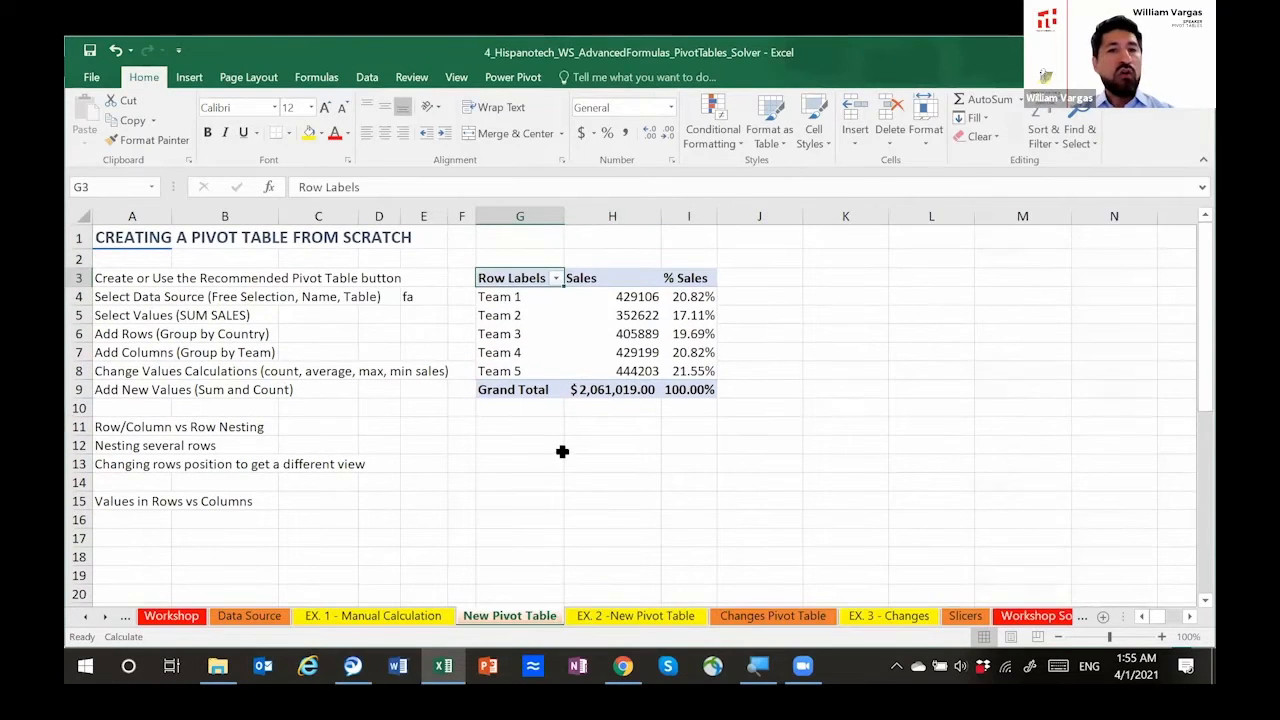
key(Down)
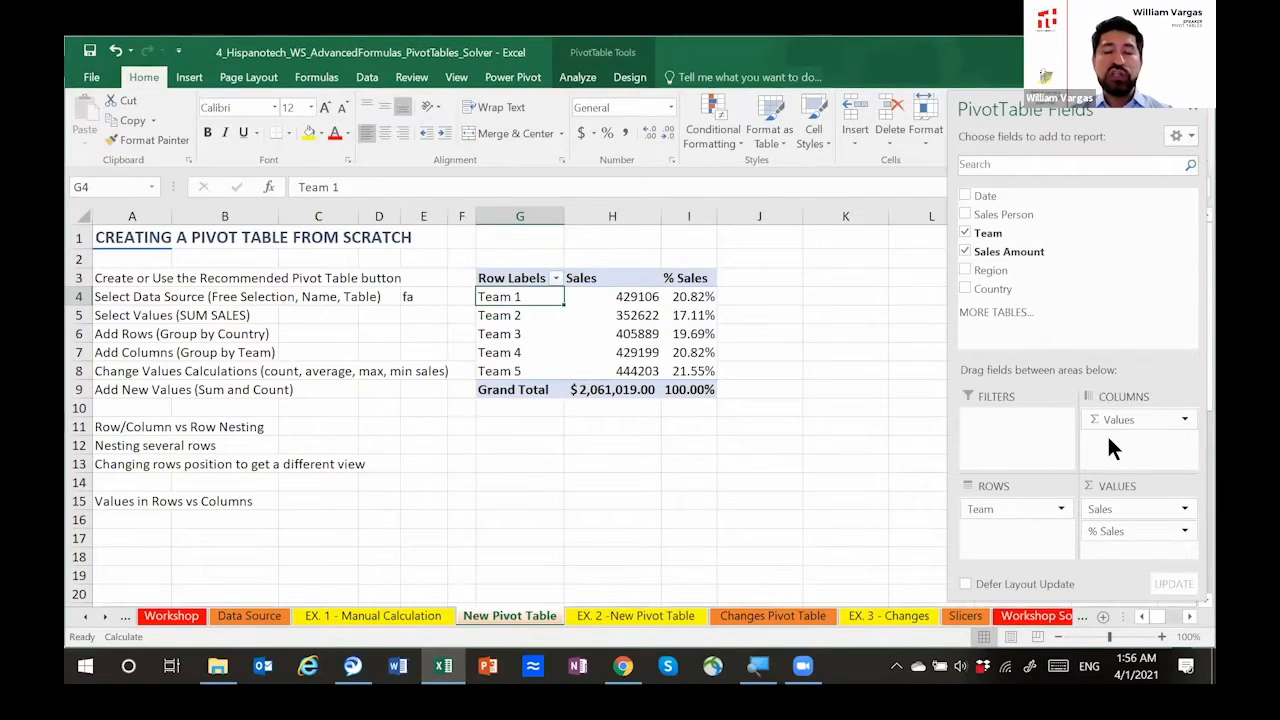
Step: Format the Sales values of the five teams with the Accounting number format
click(697, 279)
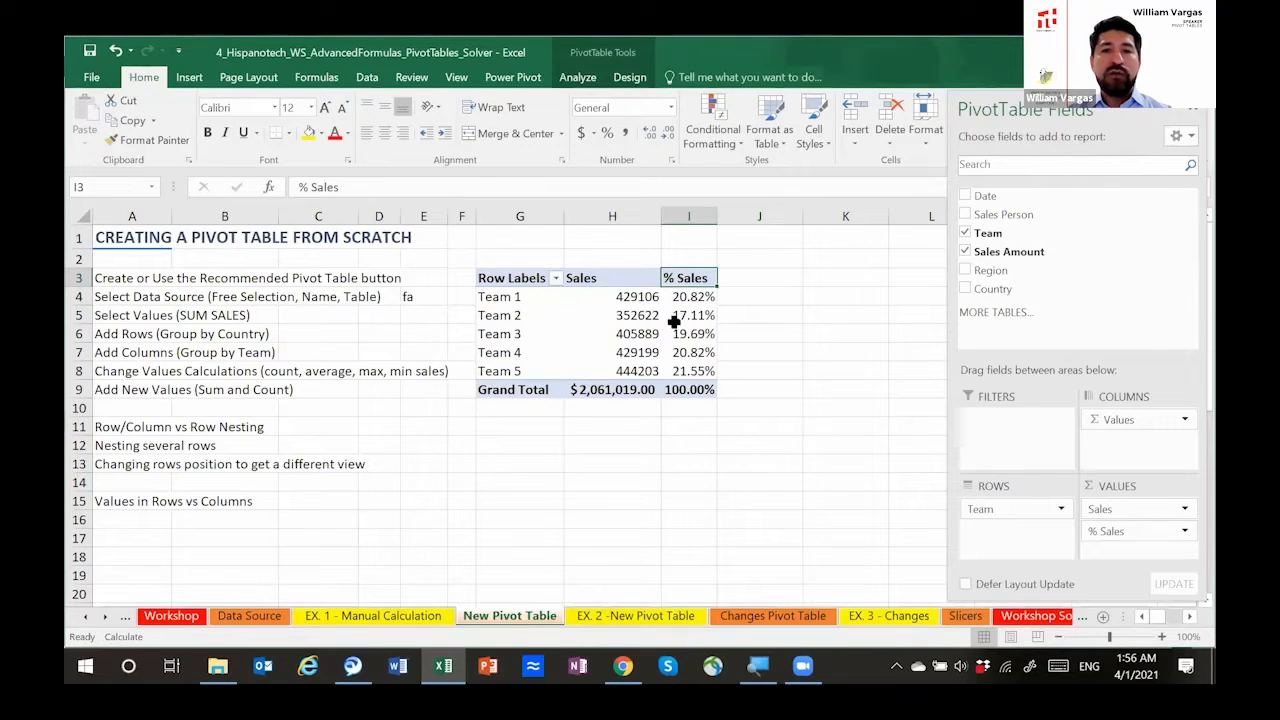
drag(628, 296, 625, 371)
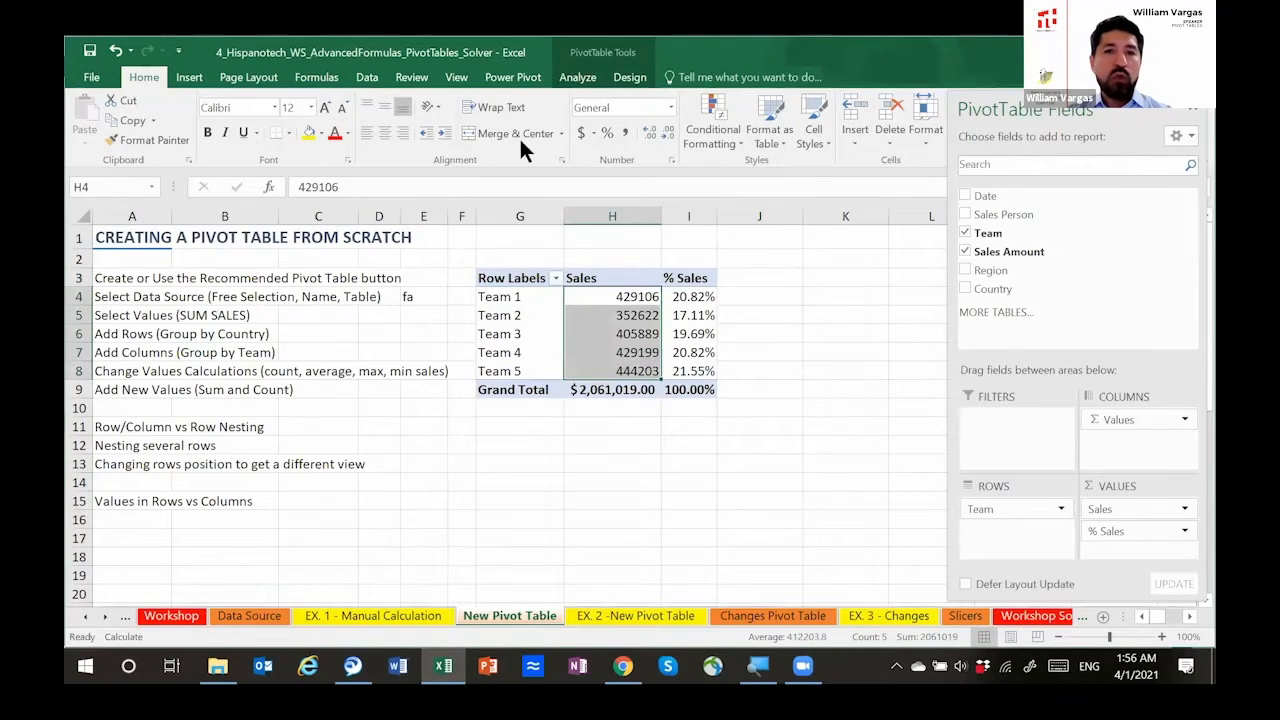
click(580, 133)
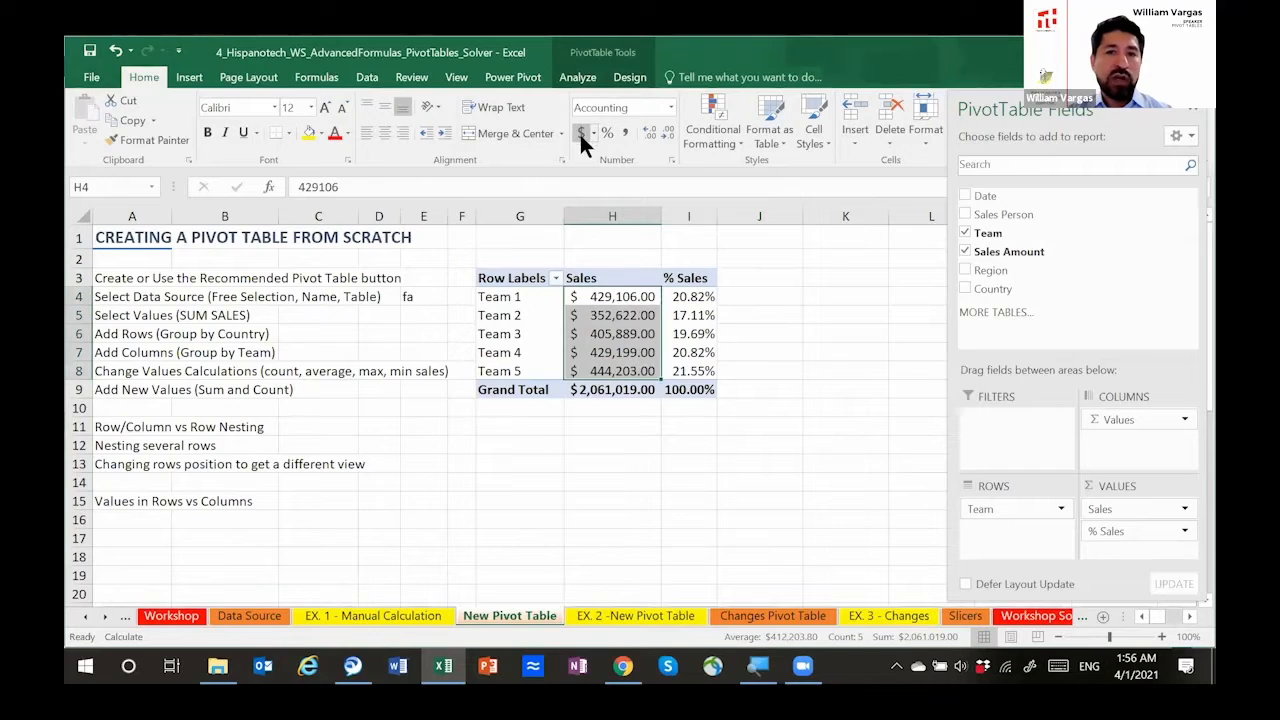
Step: Rename the % Sales column header as Accumulated and widen the column to fit it
click(688, 284)
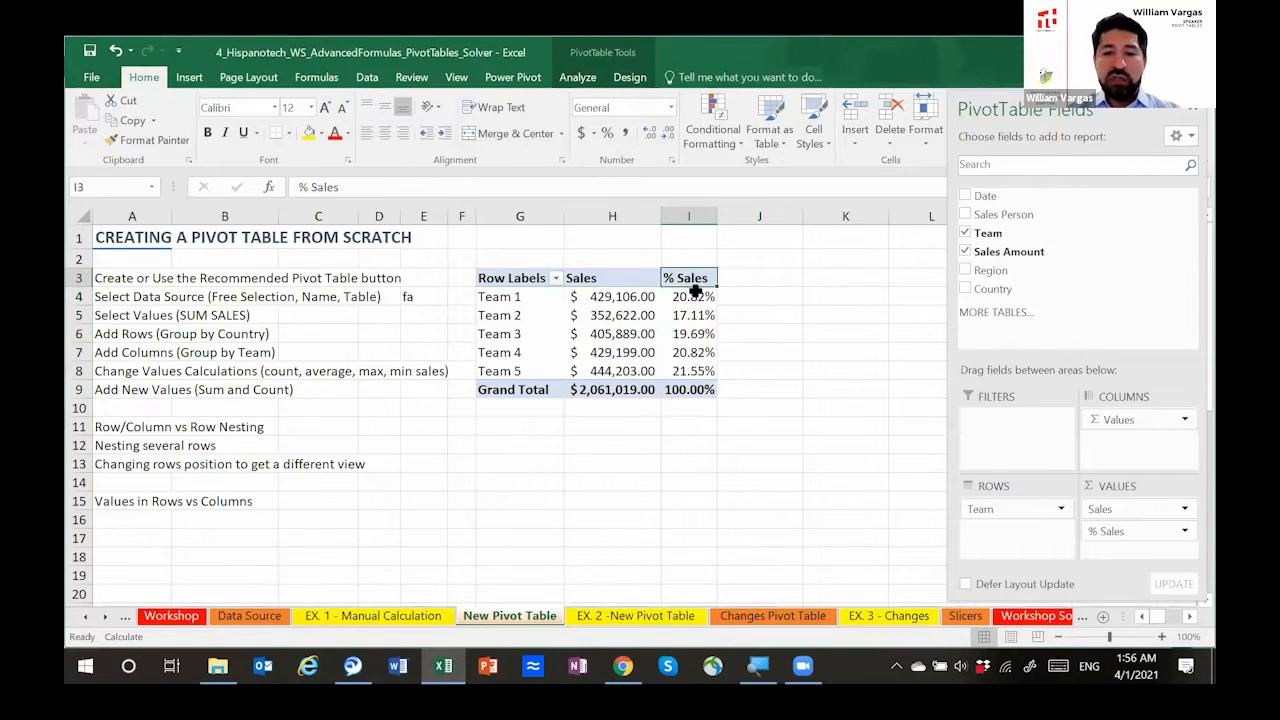
text(Accumulated)
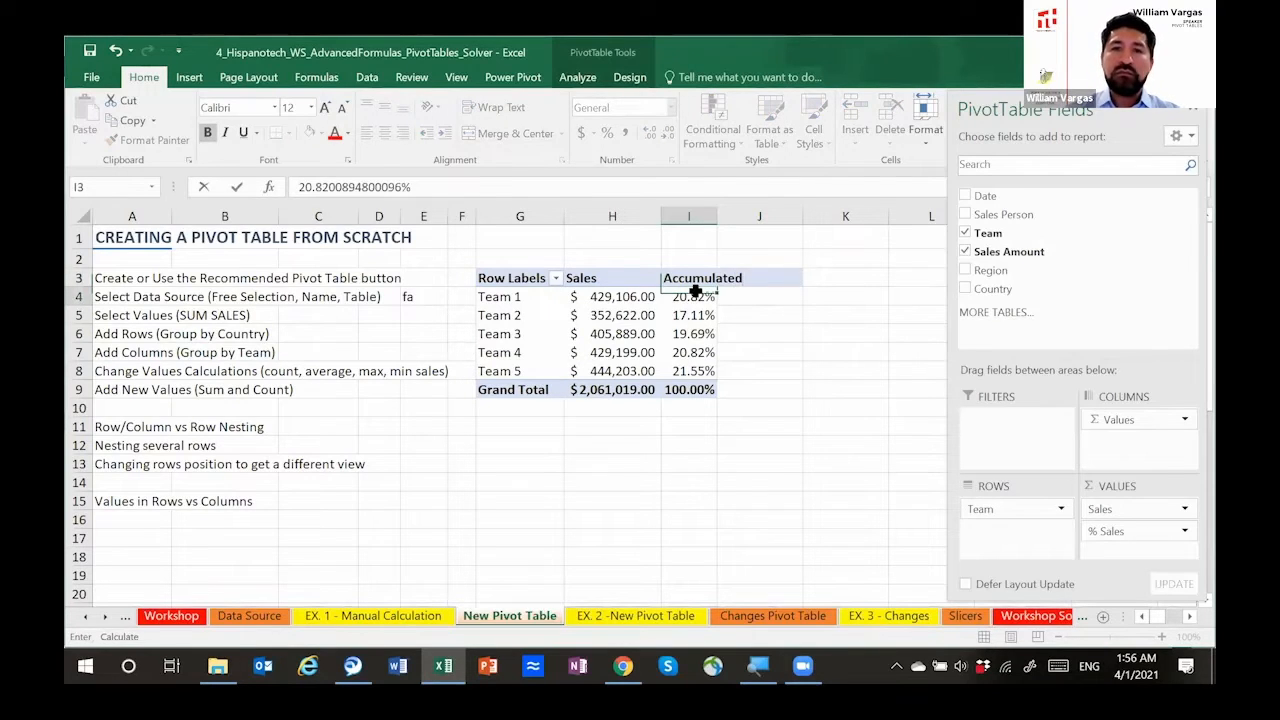
key(Return)
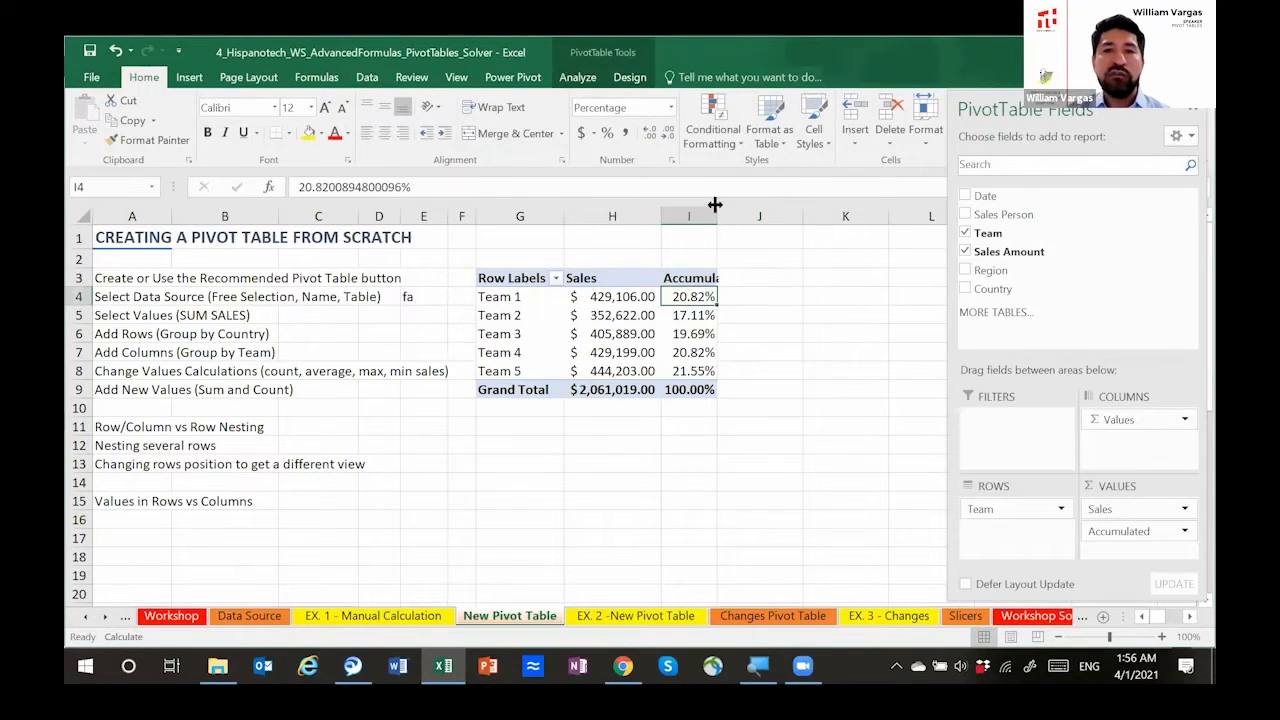
drag(717, 216, 747, 218)
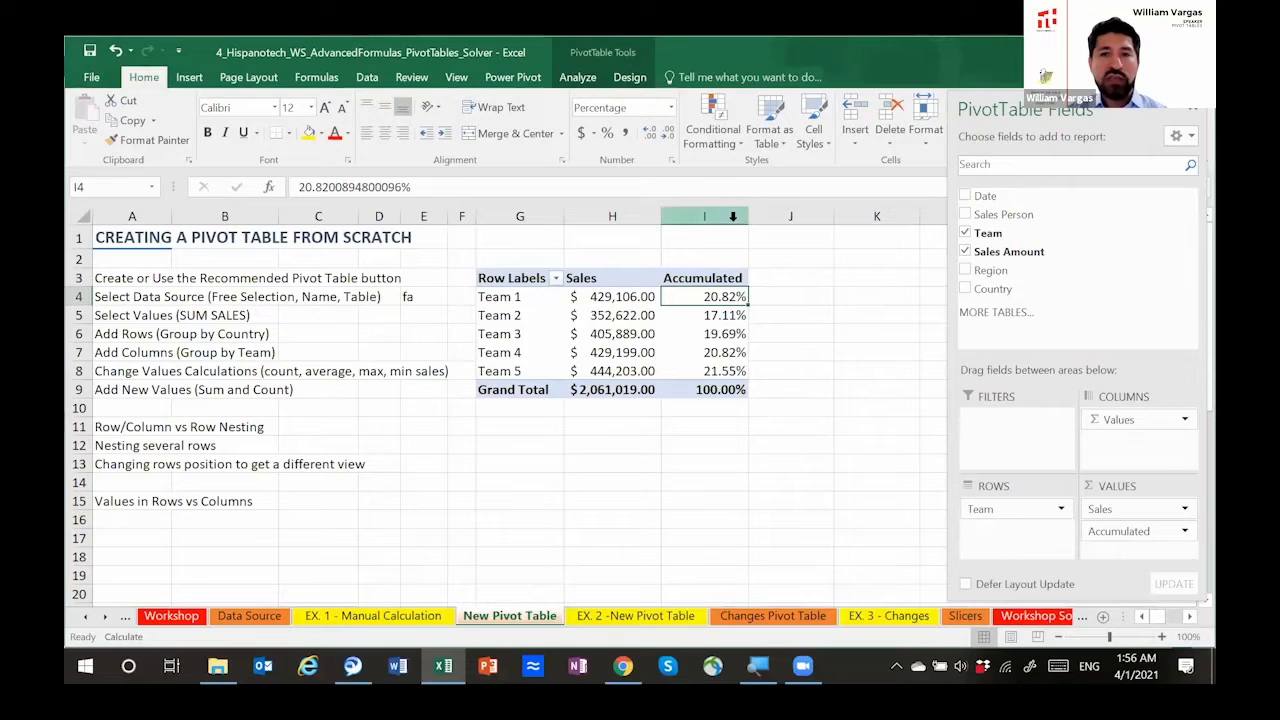
Step: Try to show the Accumulated values as Running Total In with Region as the base field
click(1182, 531)
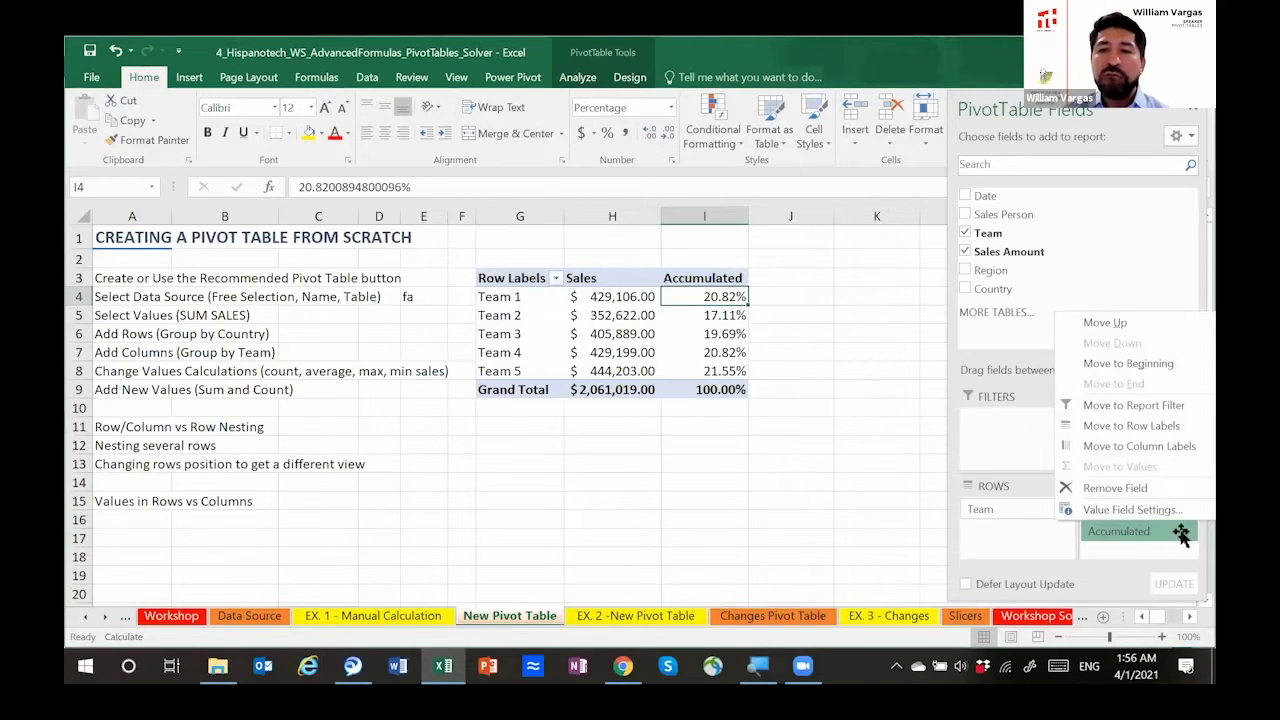
click(1139, 509)
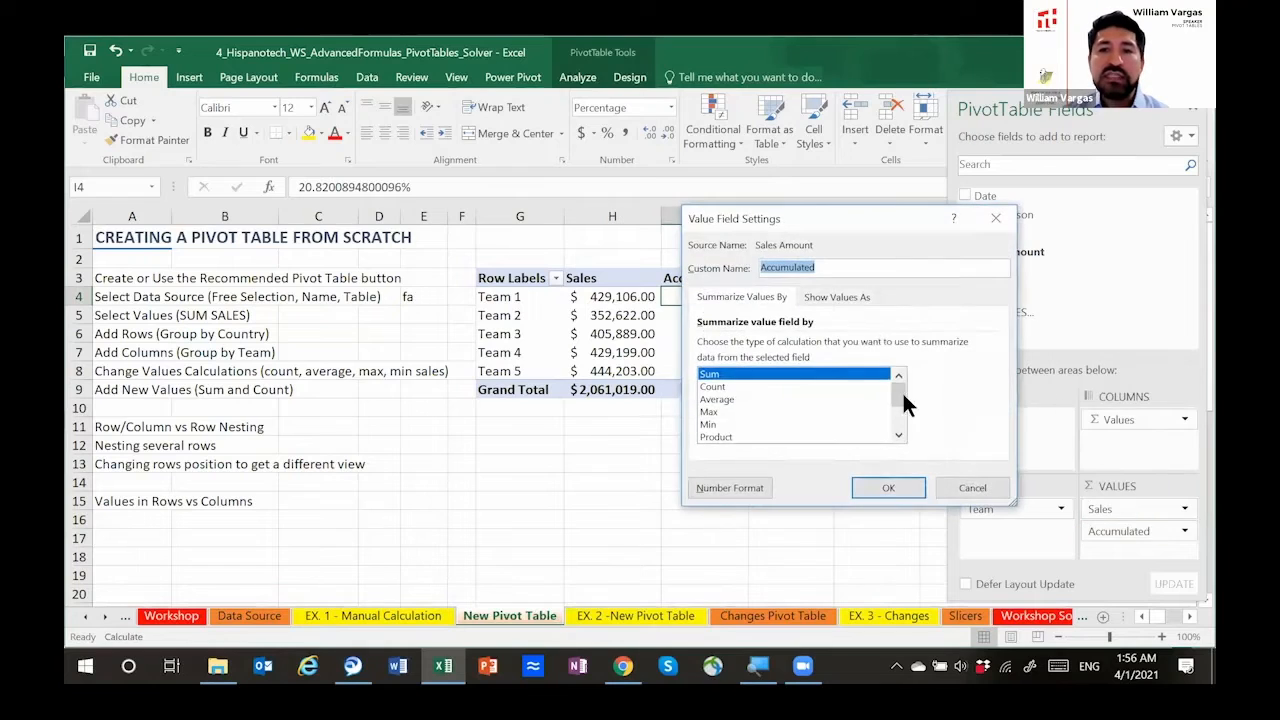
click(835, 297)
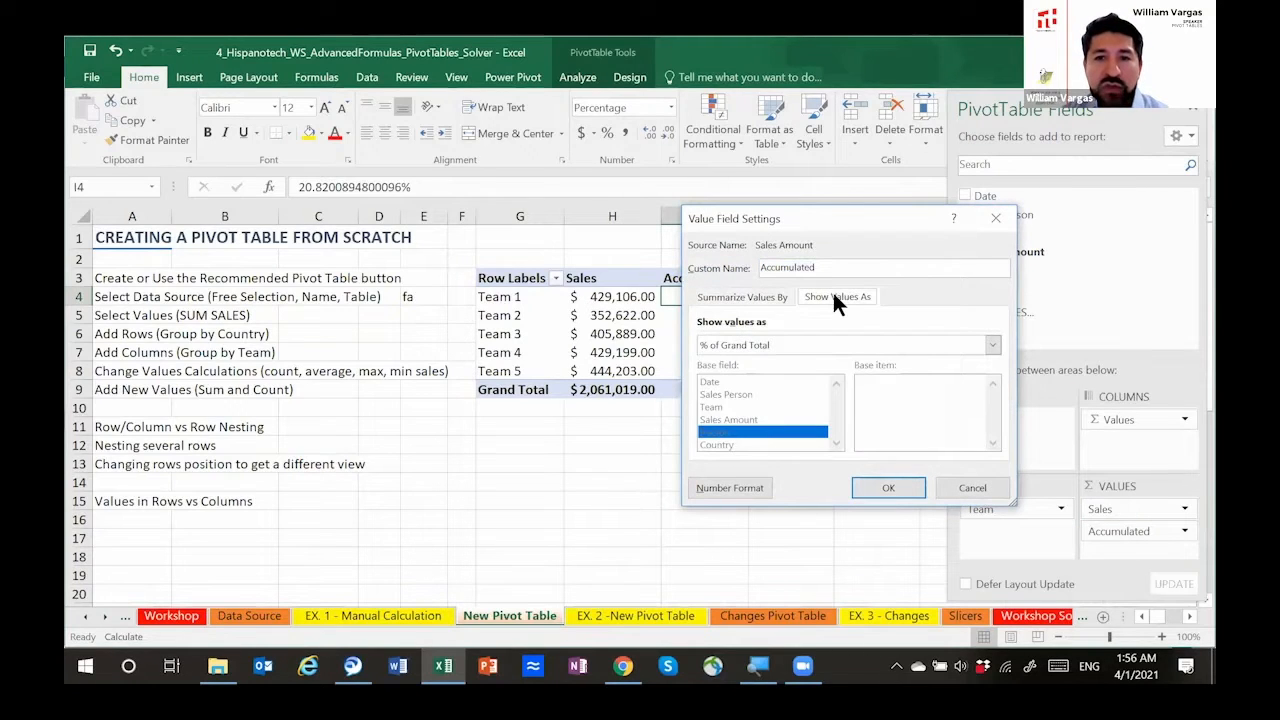
click(992, 347)
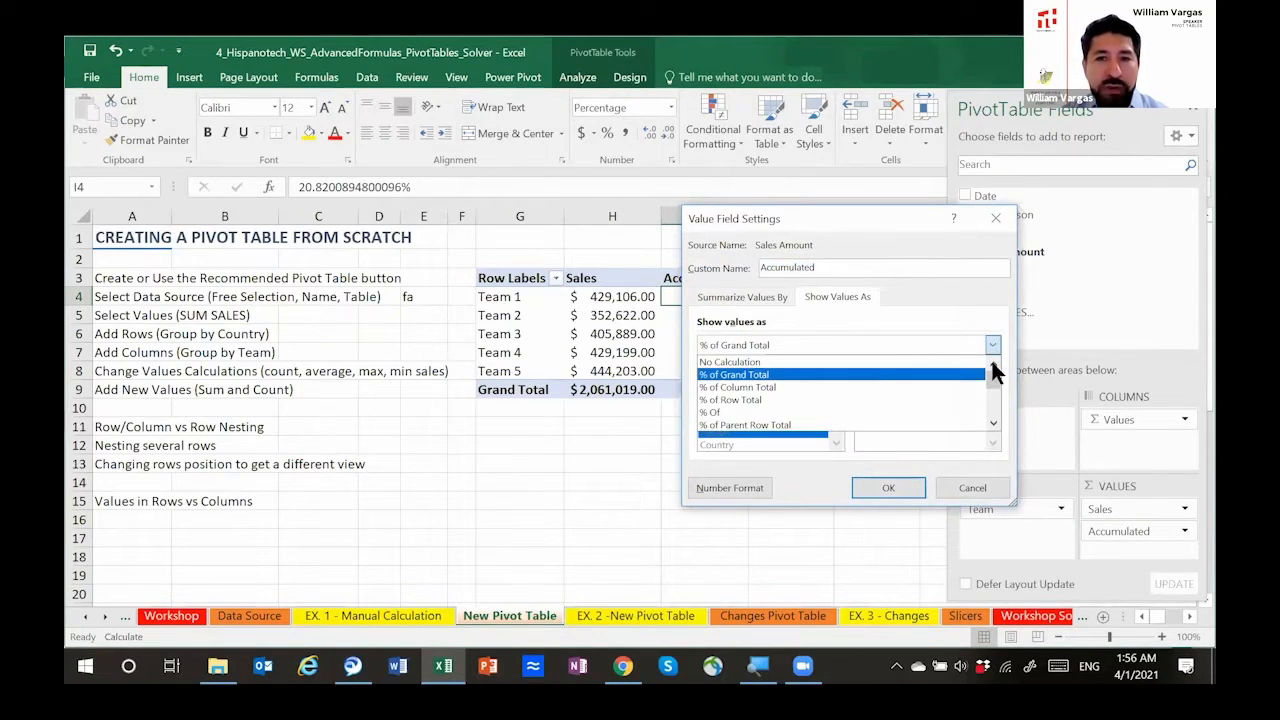
click(993, 426)
click(993, 426)
click(993, 426)
click(993, 426)
click(993, 426)
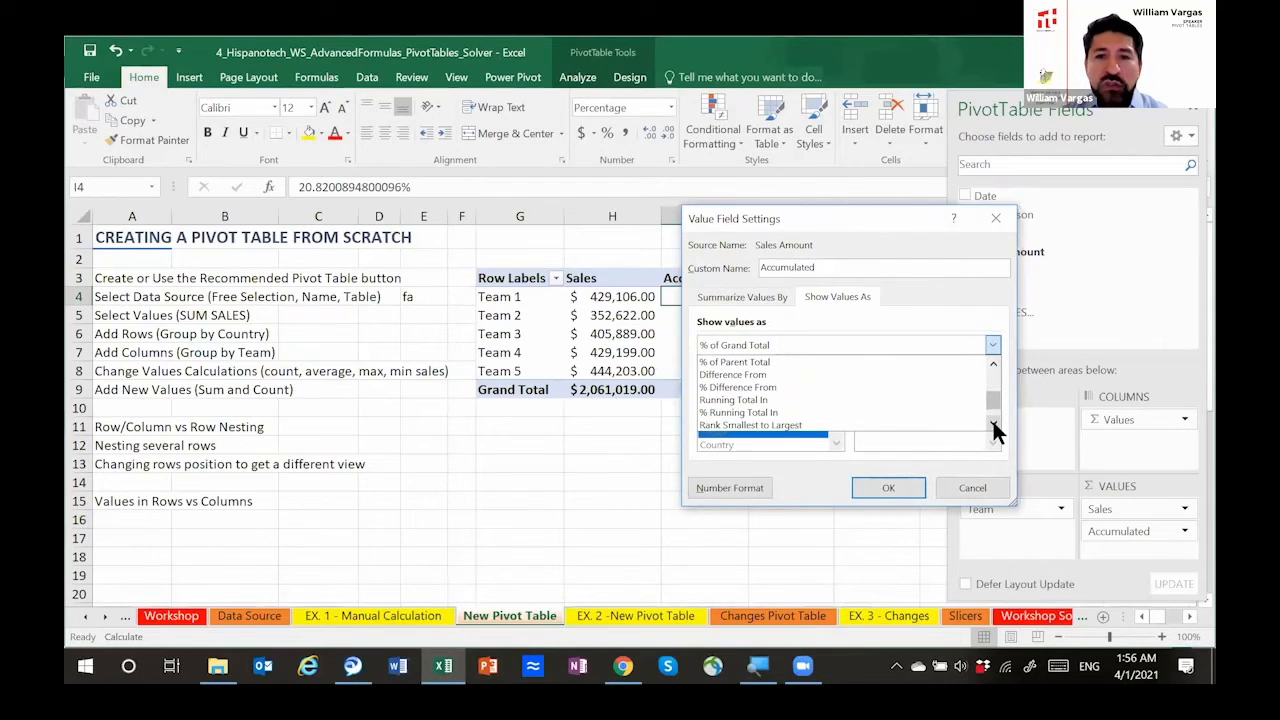
click(865, 400)
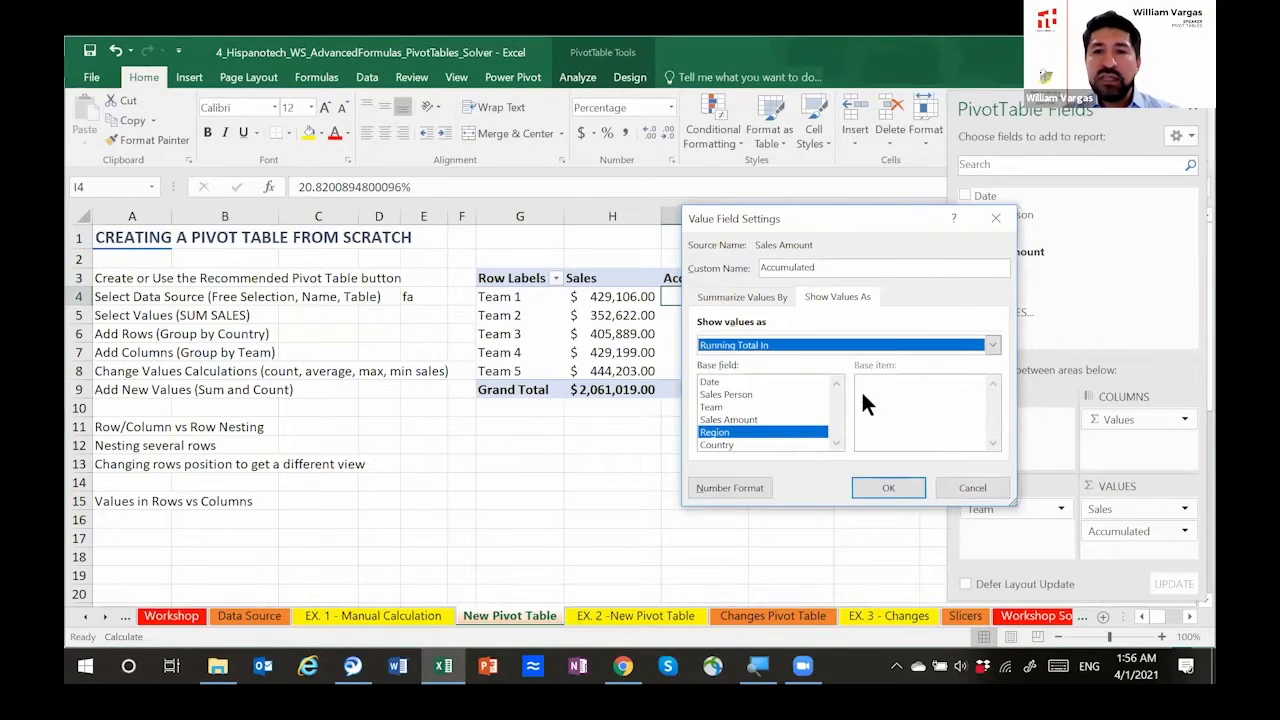
click(899, 481)
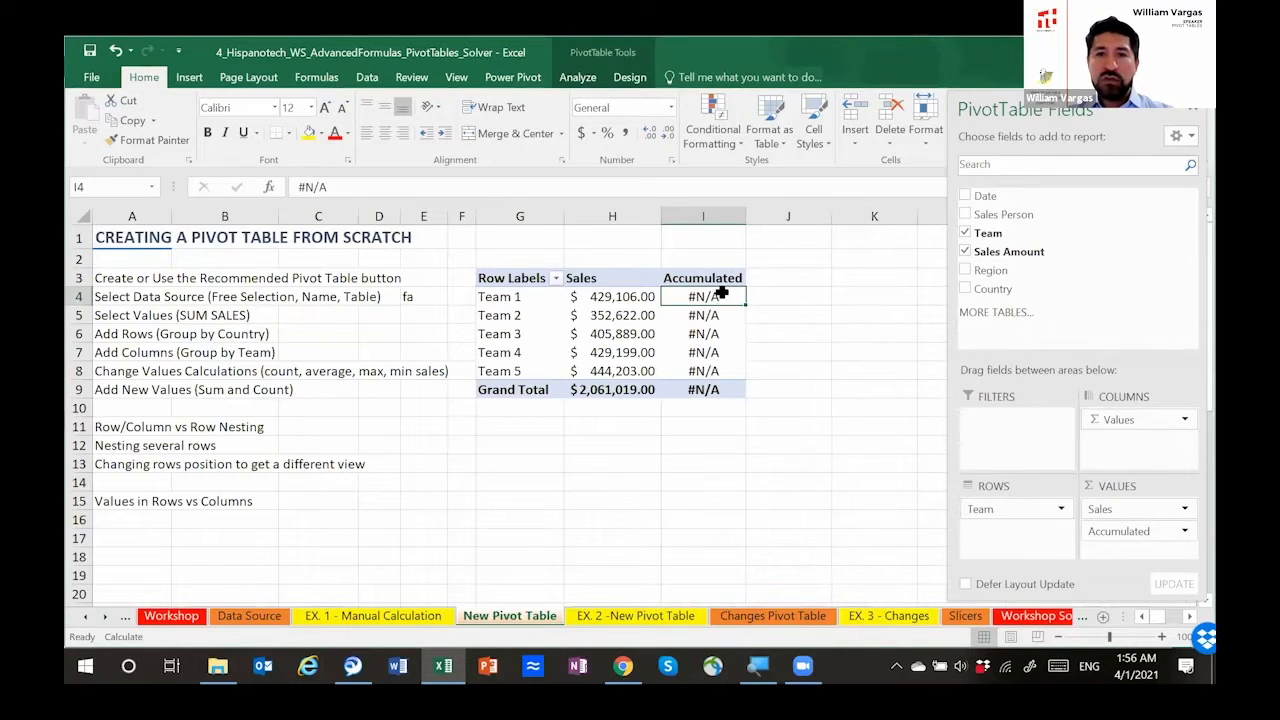
Step: Replace the Accumulated field with a fresh sum of Sales Amount and try Running Total In with Sales Amount as the base field
drag(1117, 531, 1150, 540)
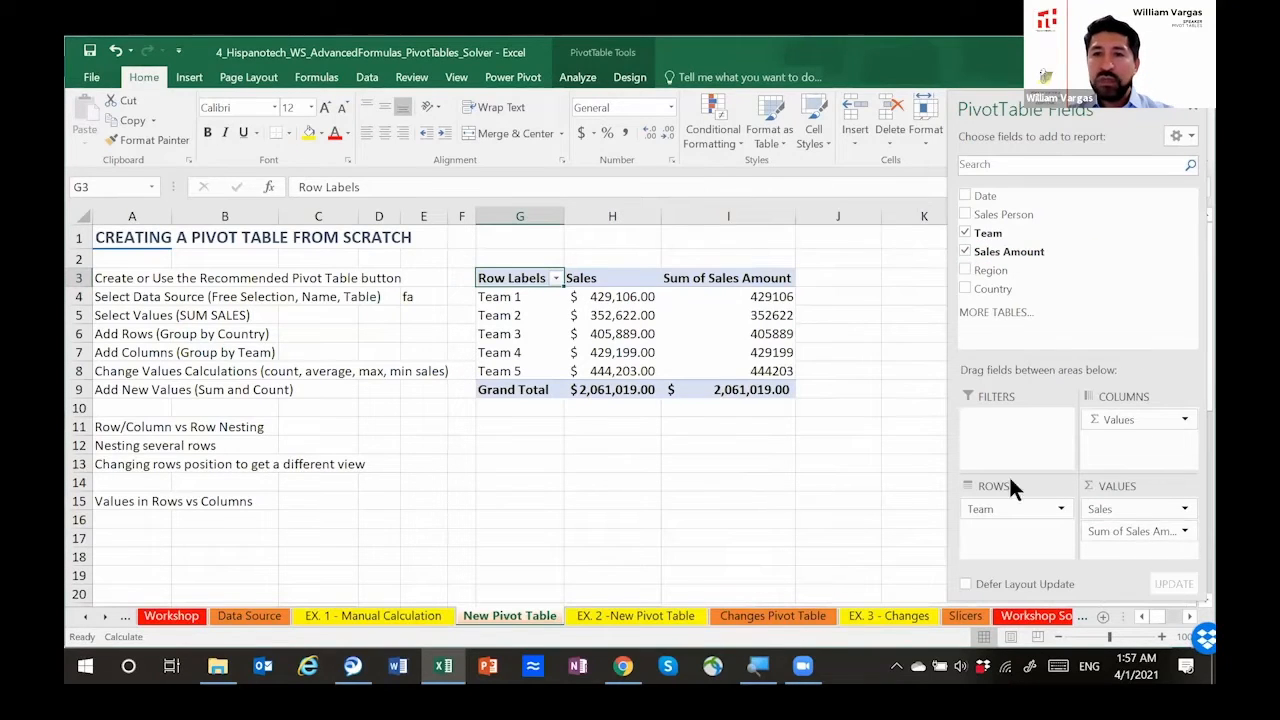
click(617, 297)
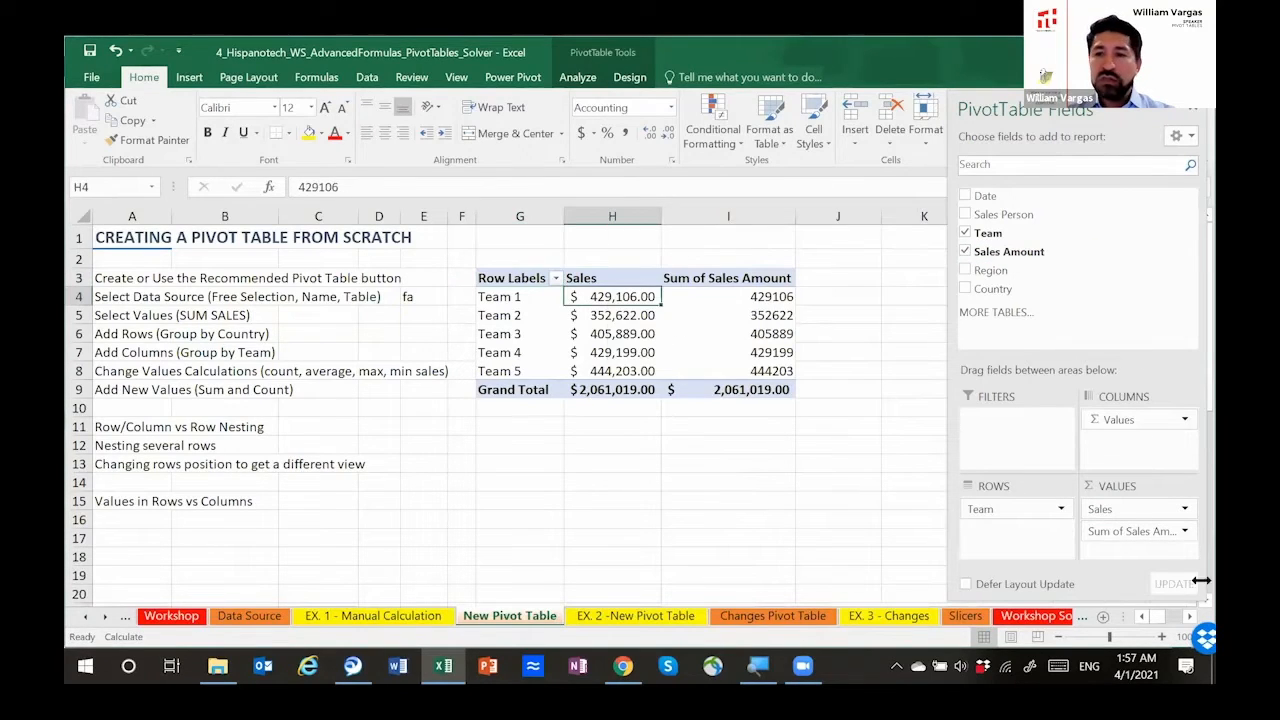
click(1184, 533)
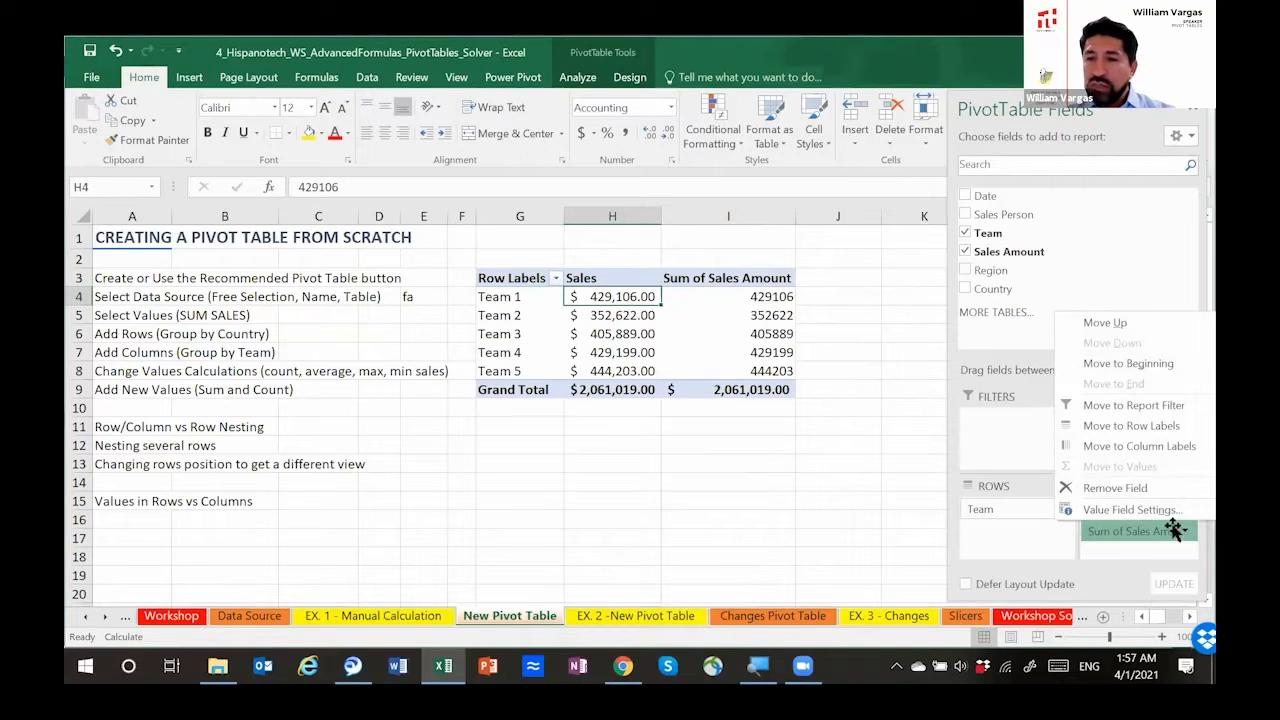
click(1133, 510)
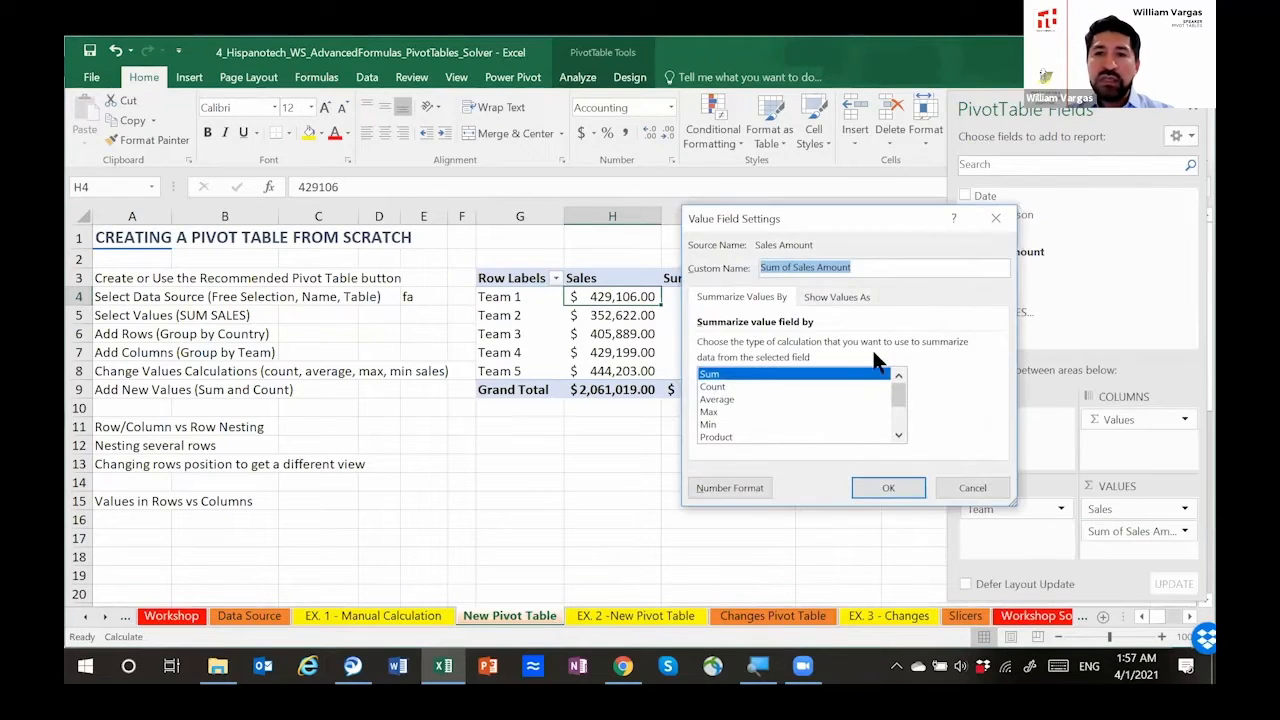
click(855, 296)
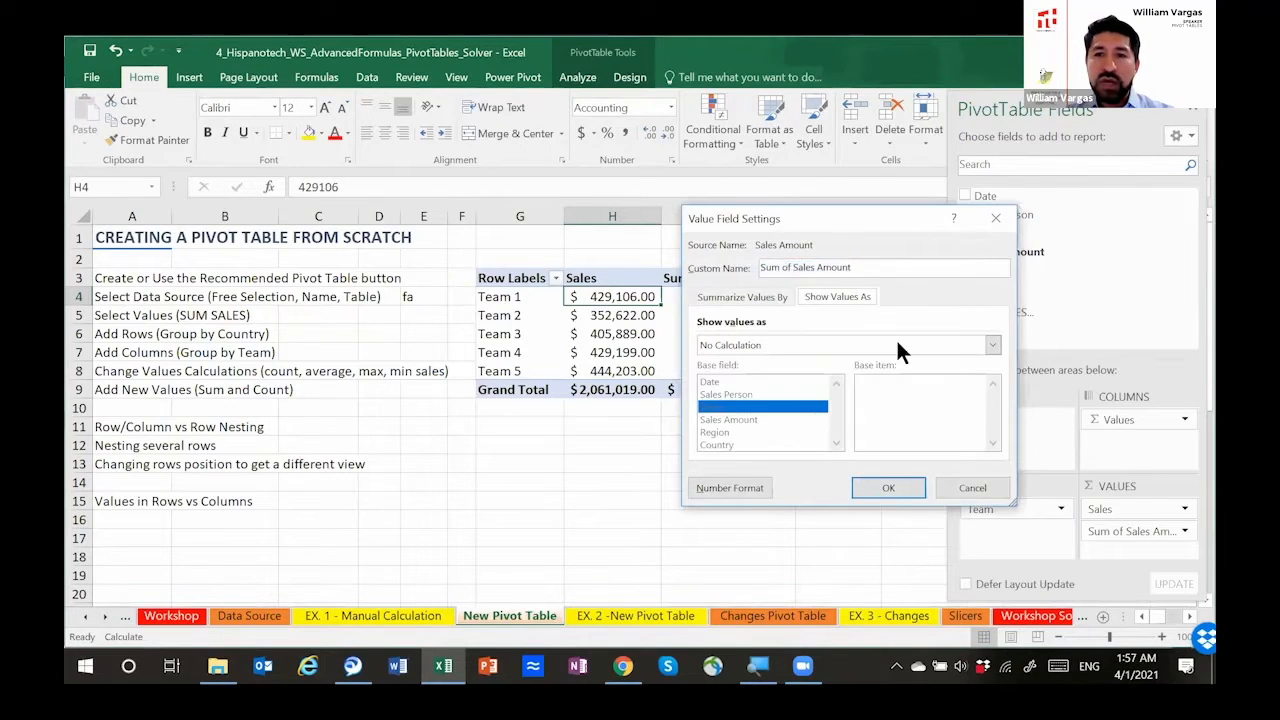
click(990, 348)
drag(993, 394, 986, 418)
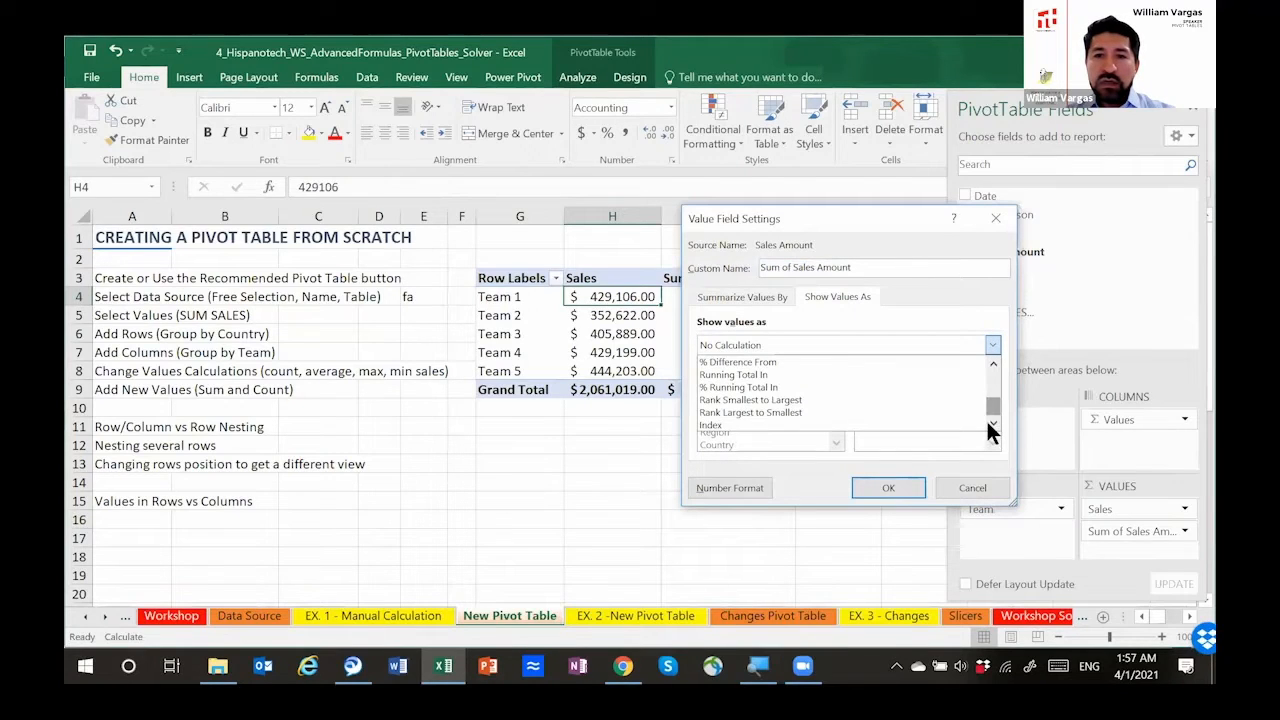
click(858, 374)
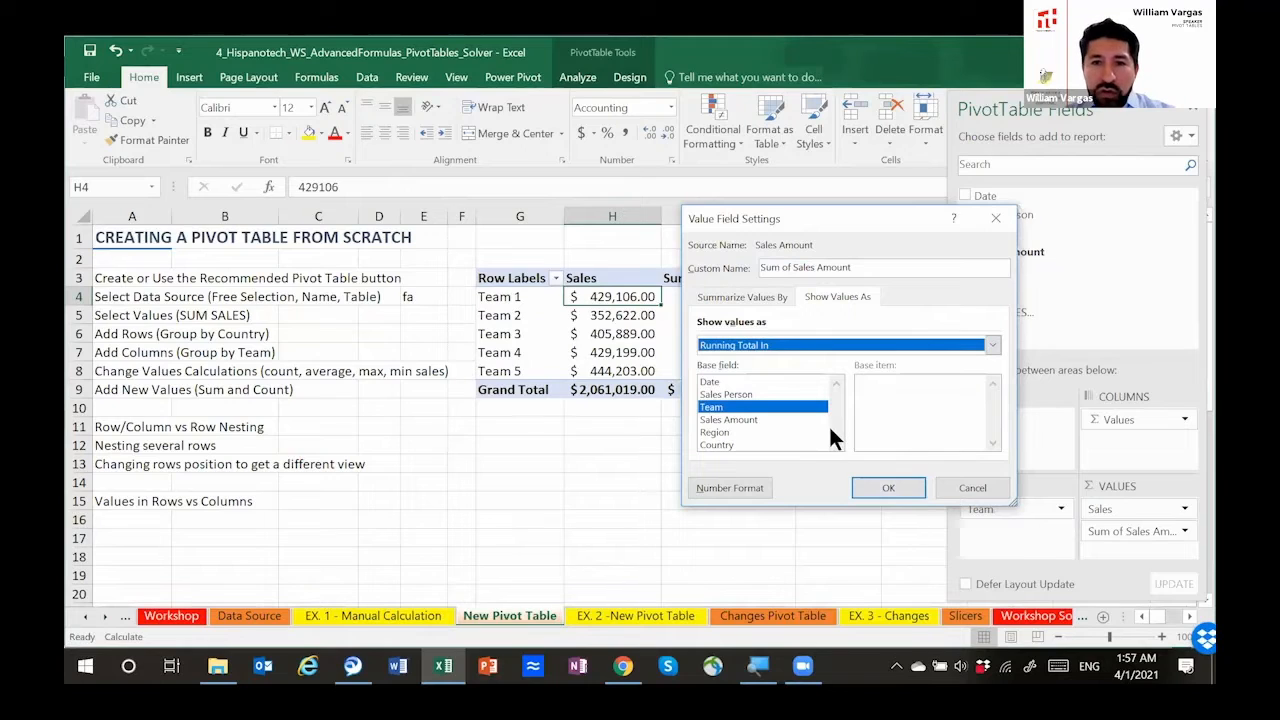
click(761, 420)
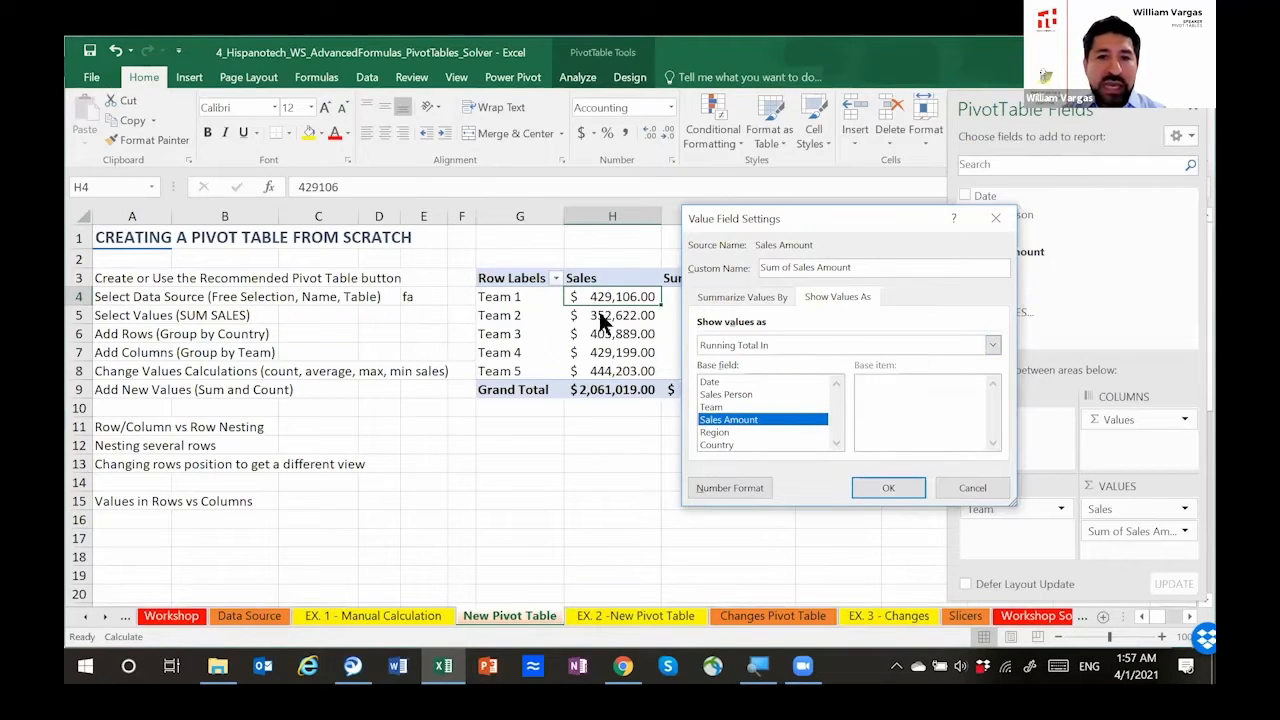
click(887, 482)
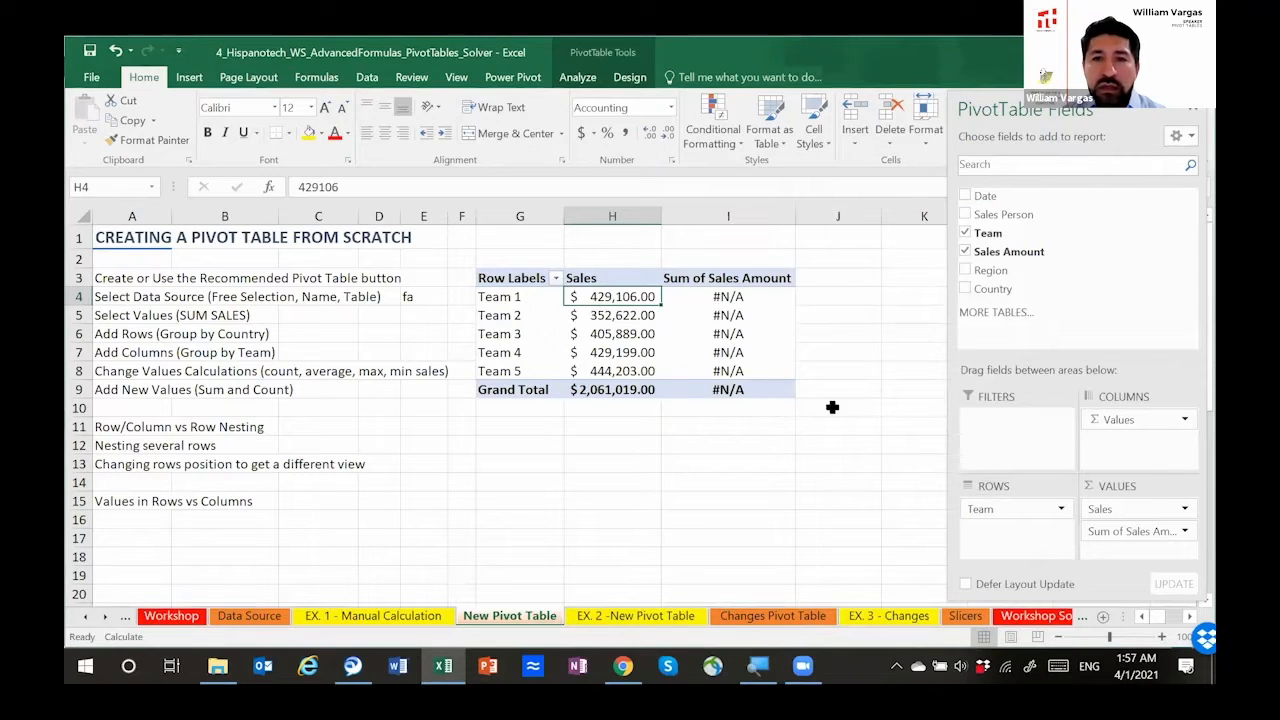
Step: Review the summary function and Show Values As settings of the second Sales Amount value field without changing them
click(1176, 535)
click(1134, 509)
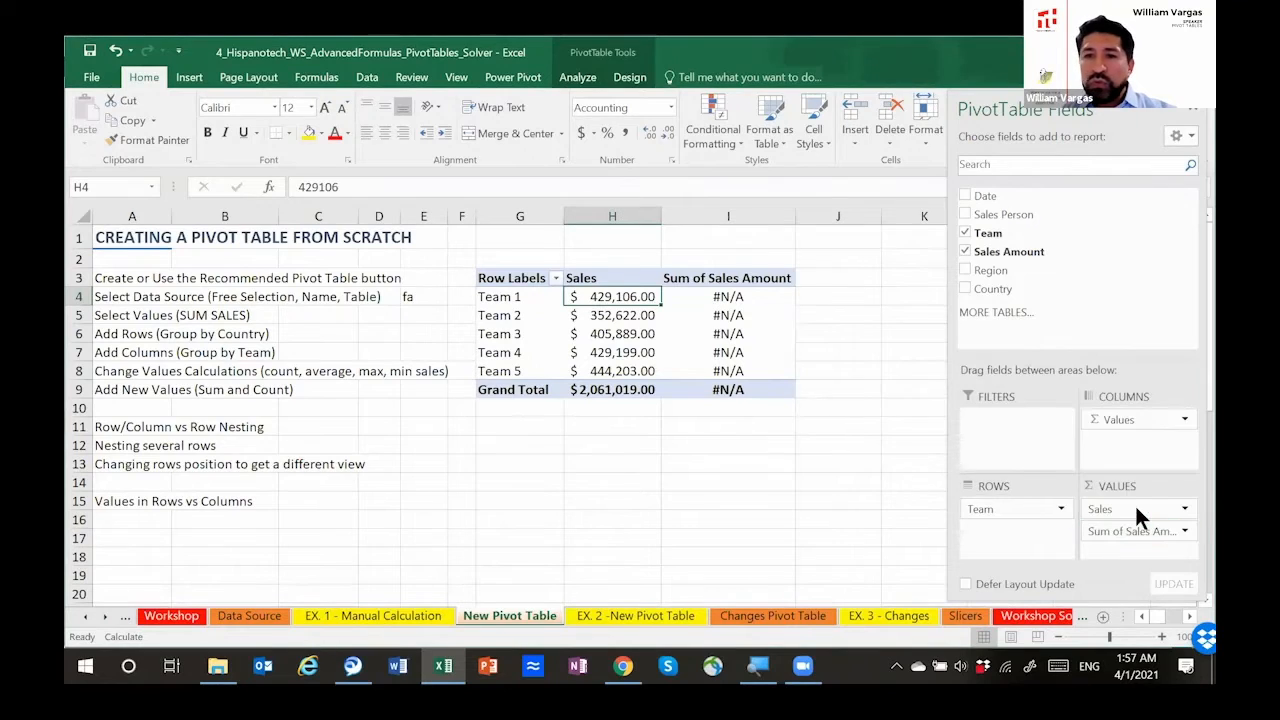
click(842, 292)
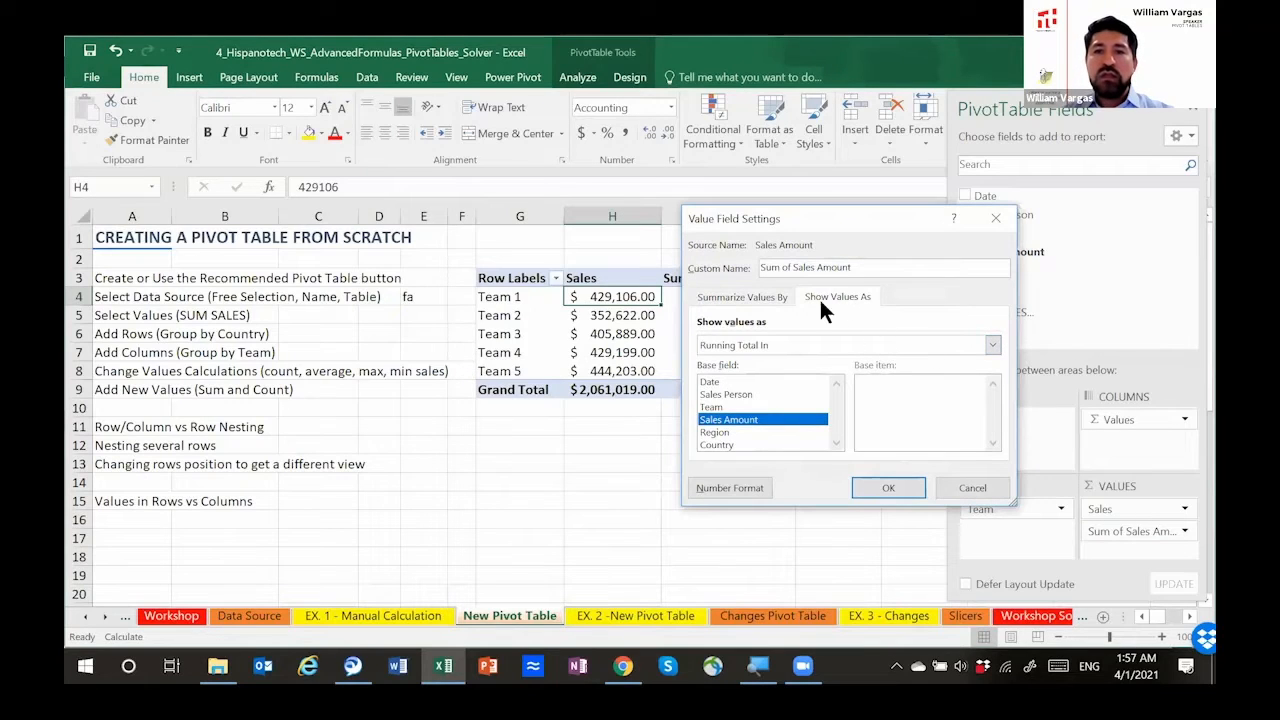
click(757, 296)
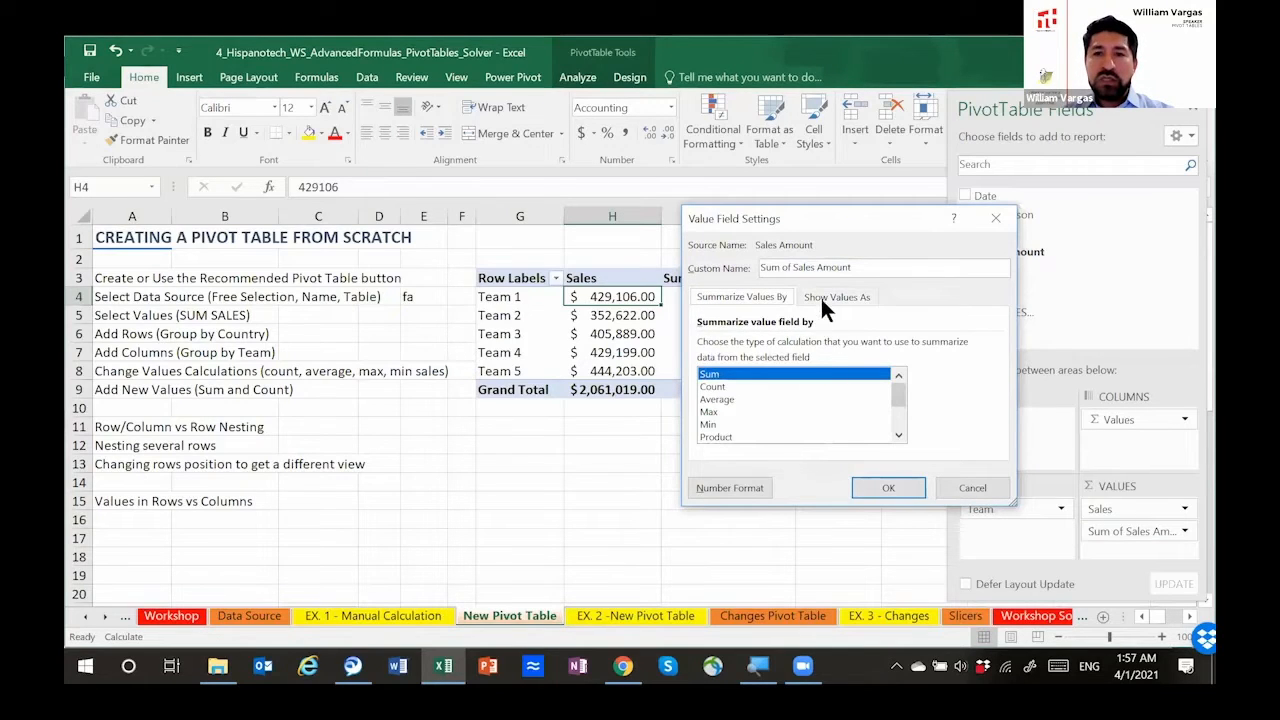
click(822, 294)
click(984, 488)
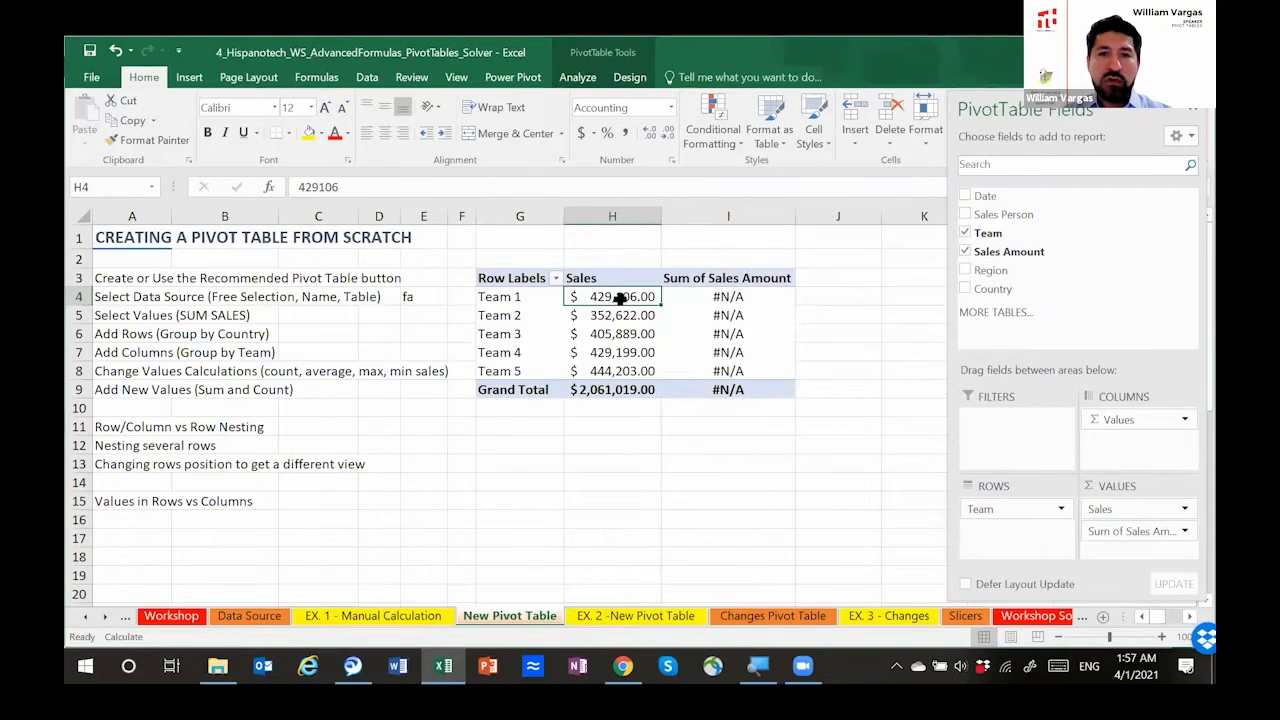
Step: Sort the teams by their Sales values from largest to smallest
right_click(621, 302)
mouse_move(664, 399)
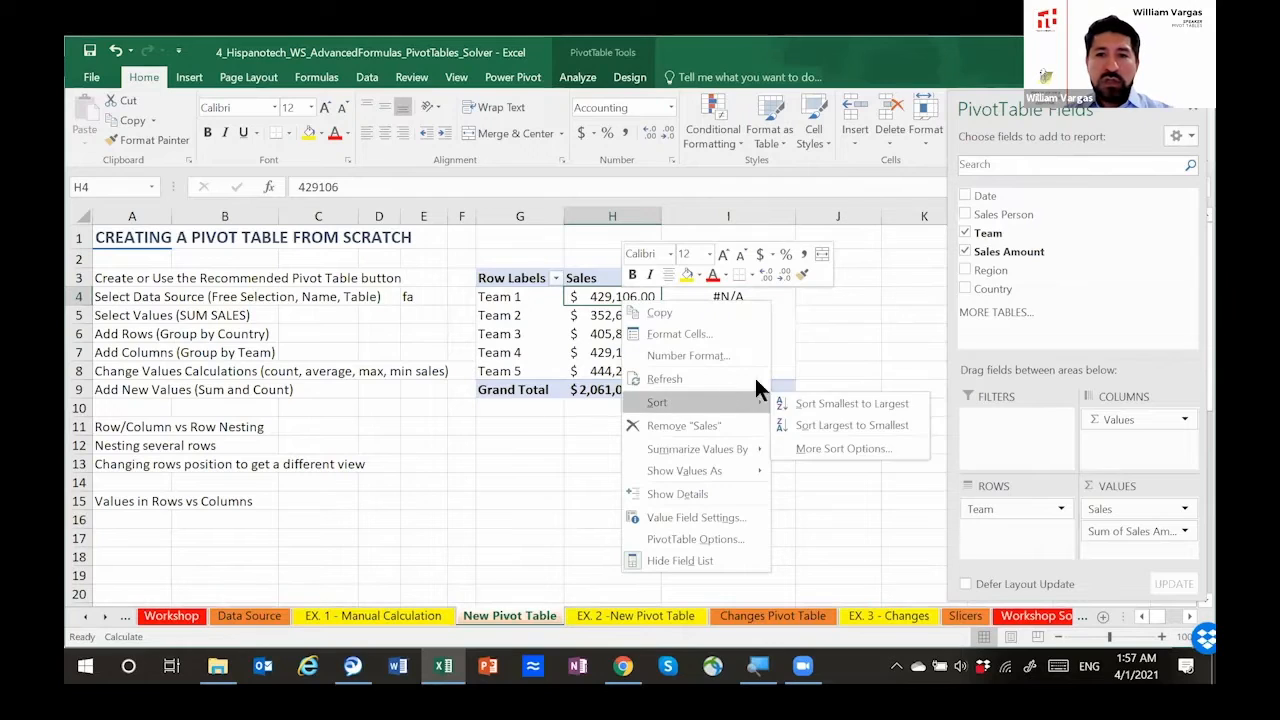
click(825, 420)
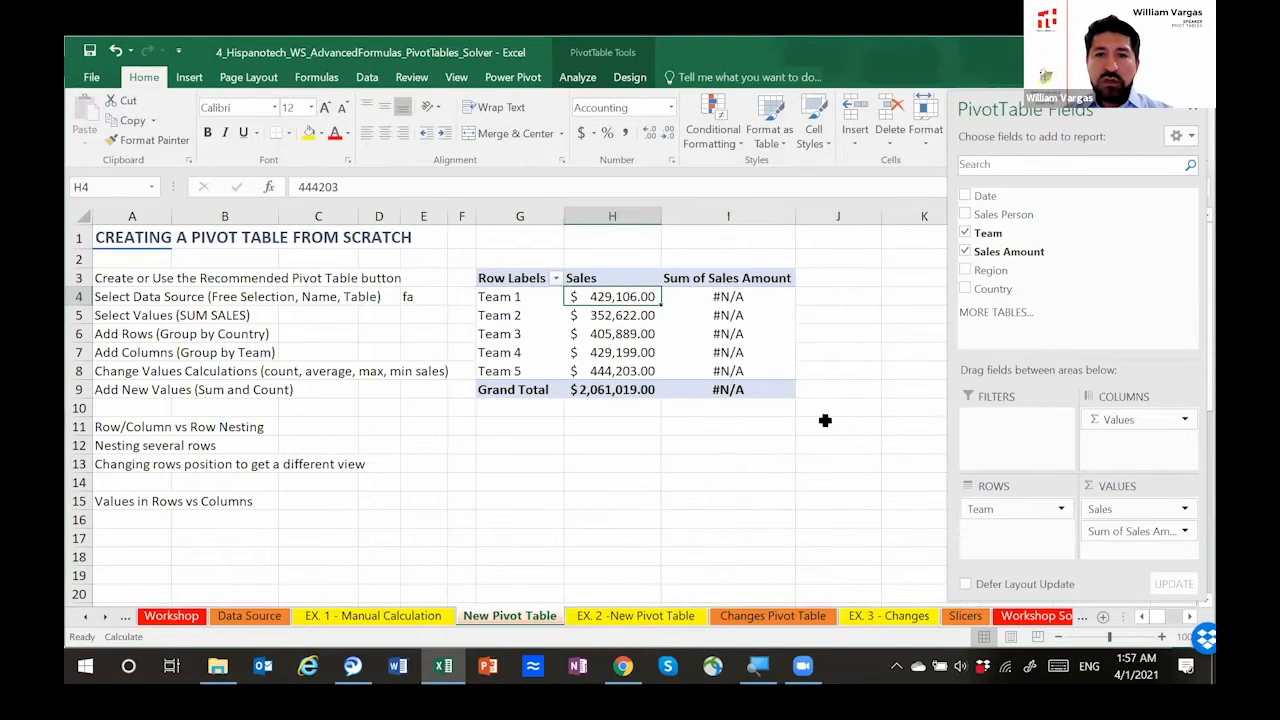
Step: Replace the second Sales Amount value field with a fresh sum and show it as Running Total In with Team as the base field
click(744, 300)
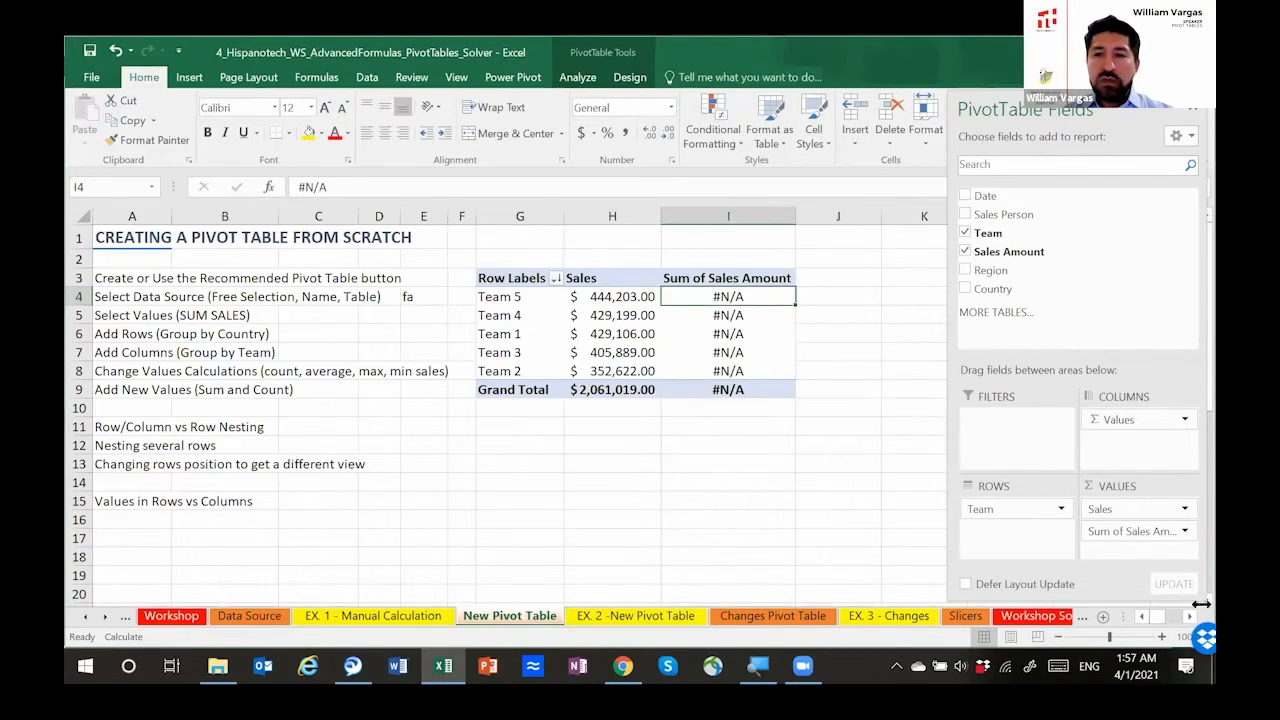
mouse_move(1120, 533)
mouse_down()
mouse_move(1071, 214)
mouse_move(1088, 536)
mouse_move(1114, 537)
mouse_up()
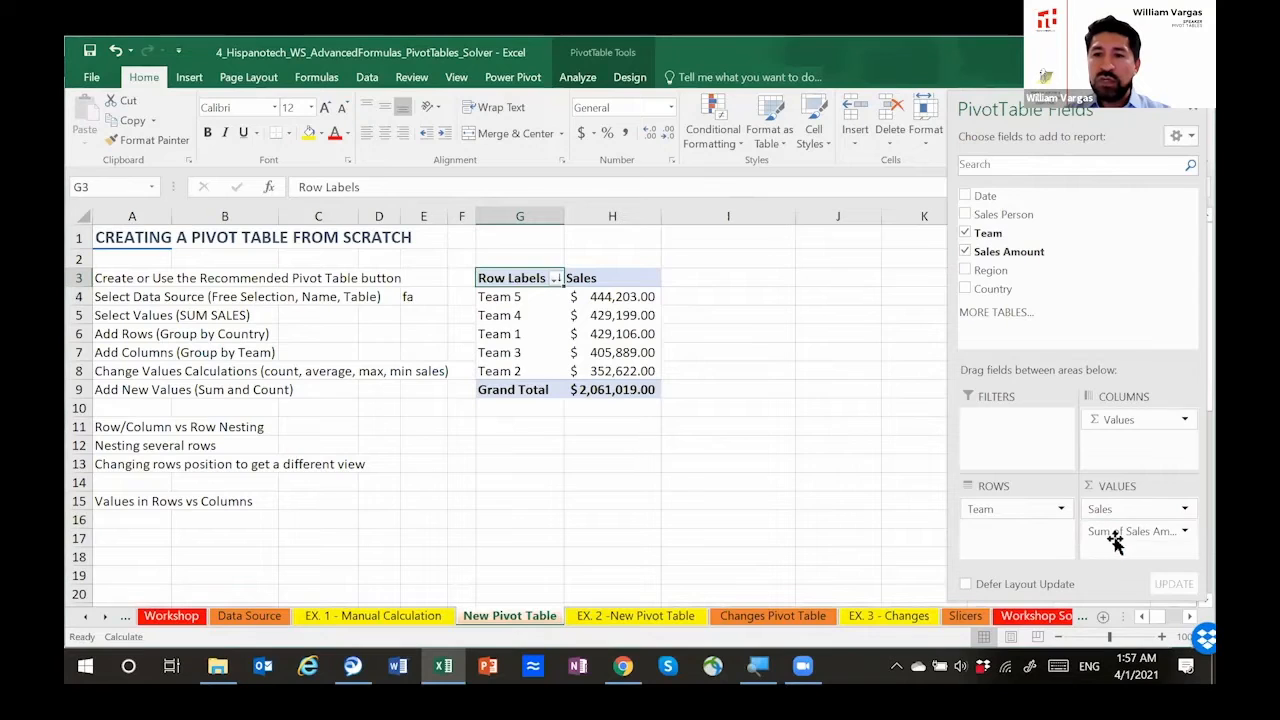
click(1183, 532)
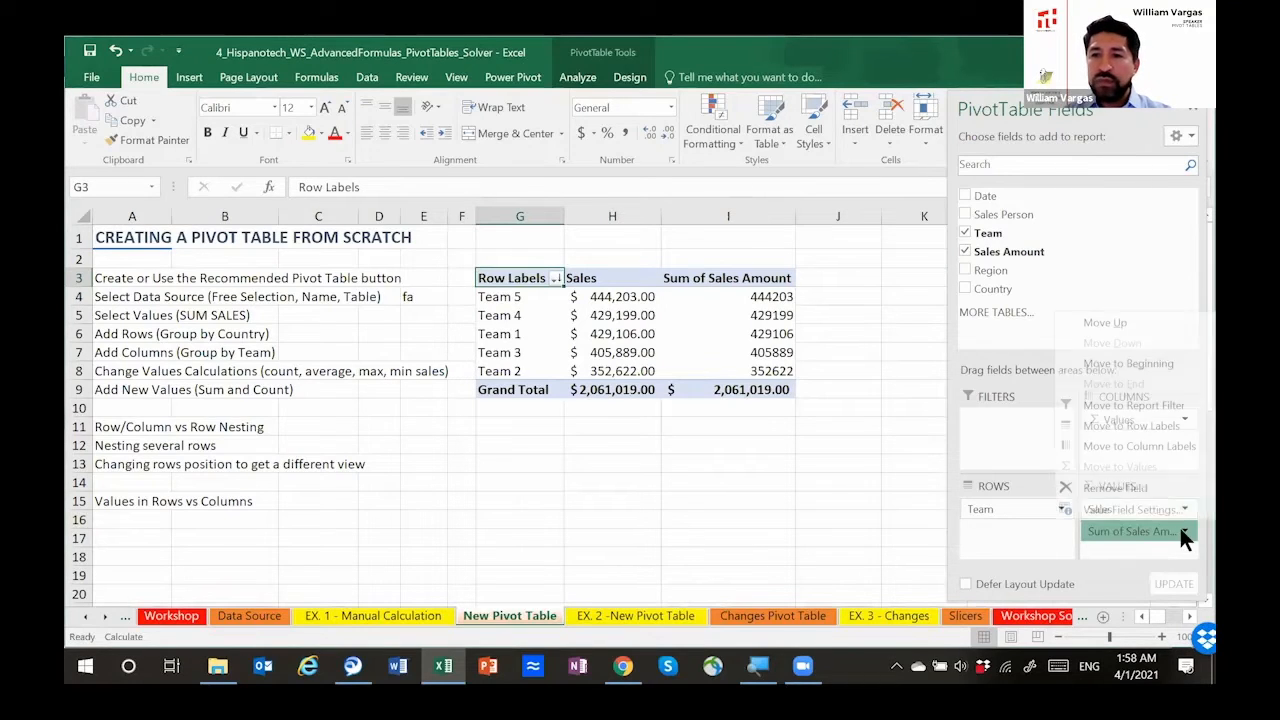
click(1135, 505)
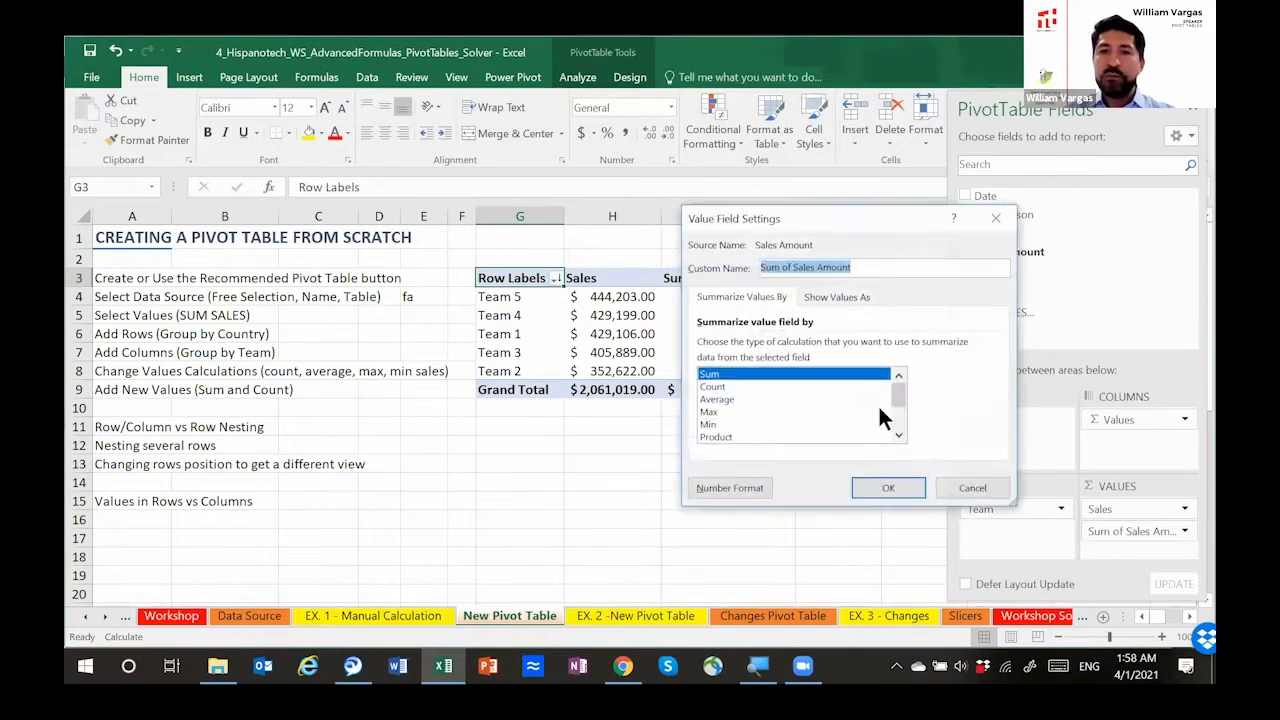
click(850, 292)
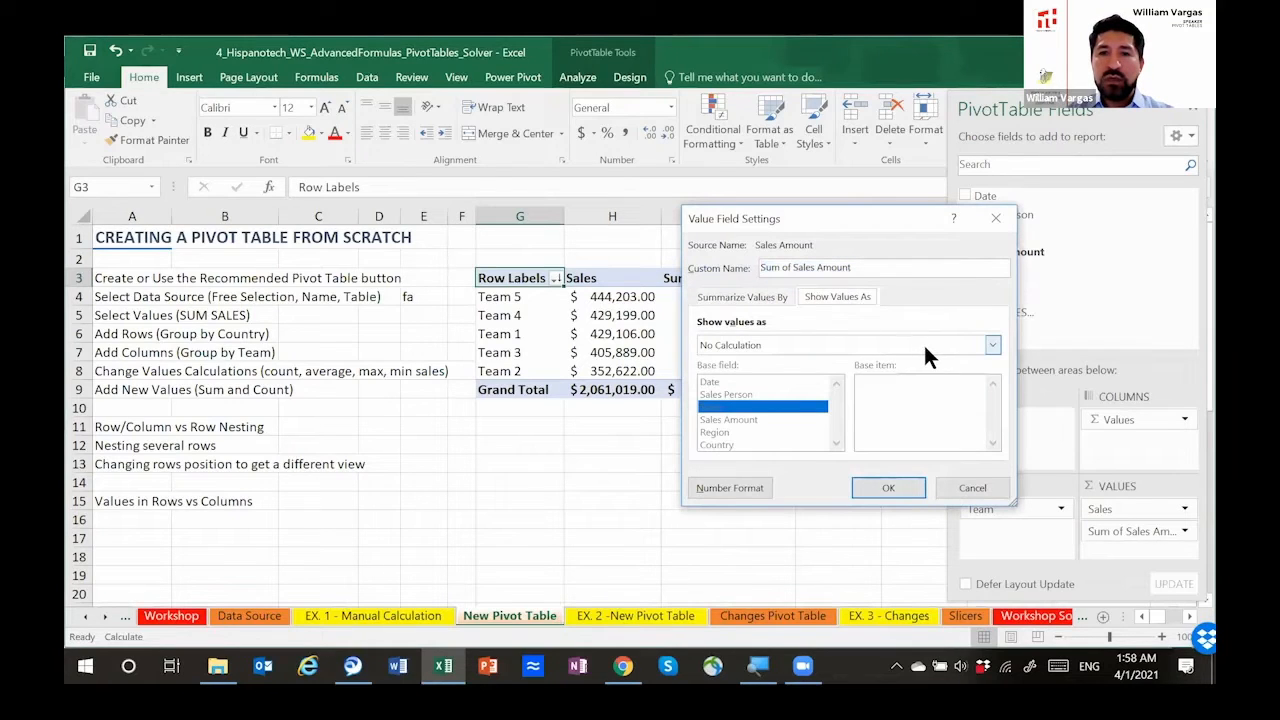
click(758, 296)
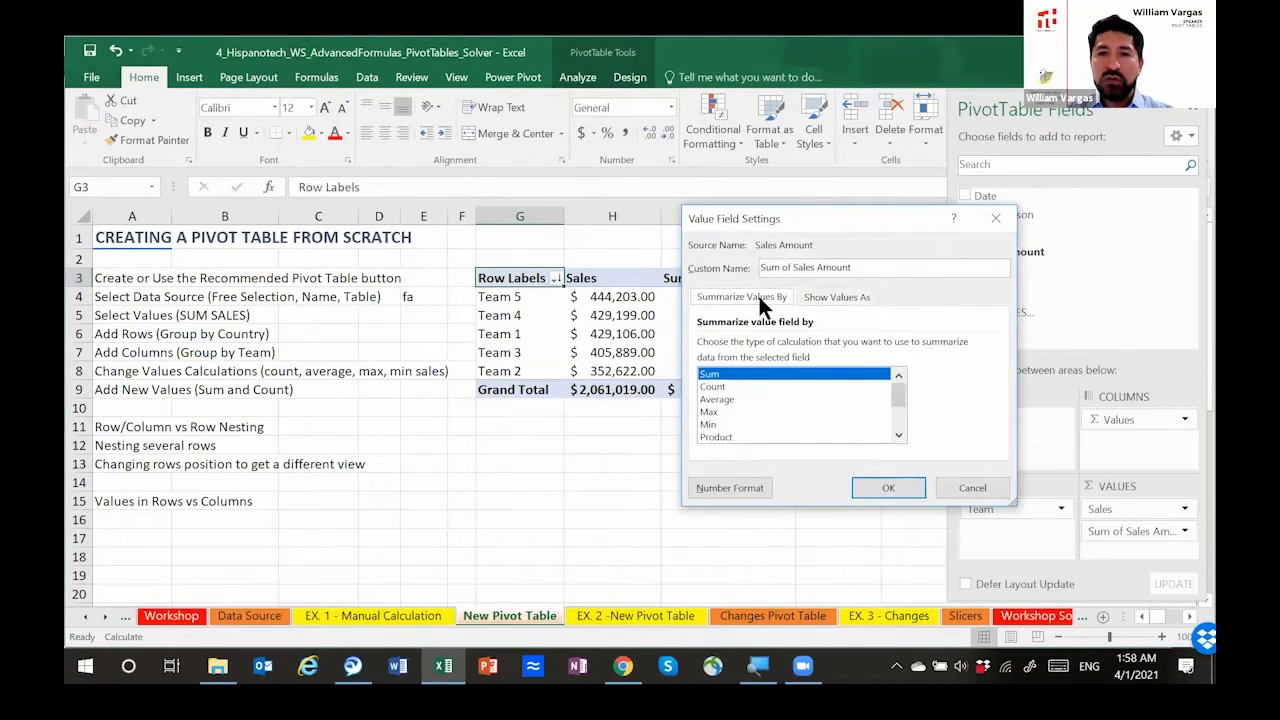
click(827, 297)
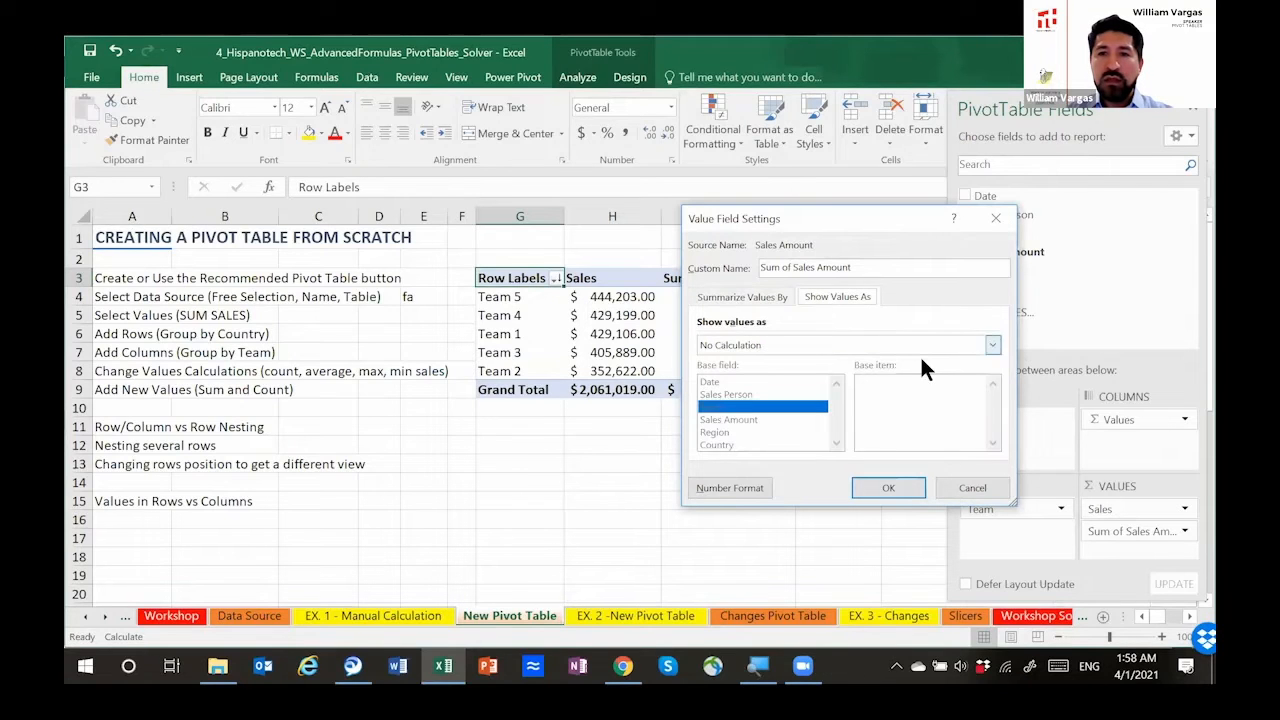
click(993, 345)
drag(987, 375, 994, 404)
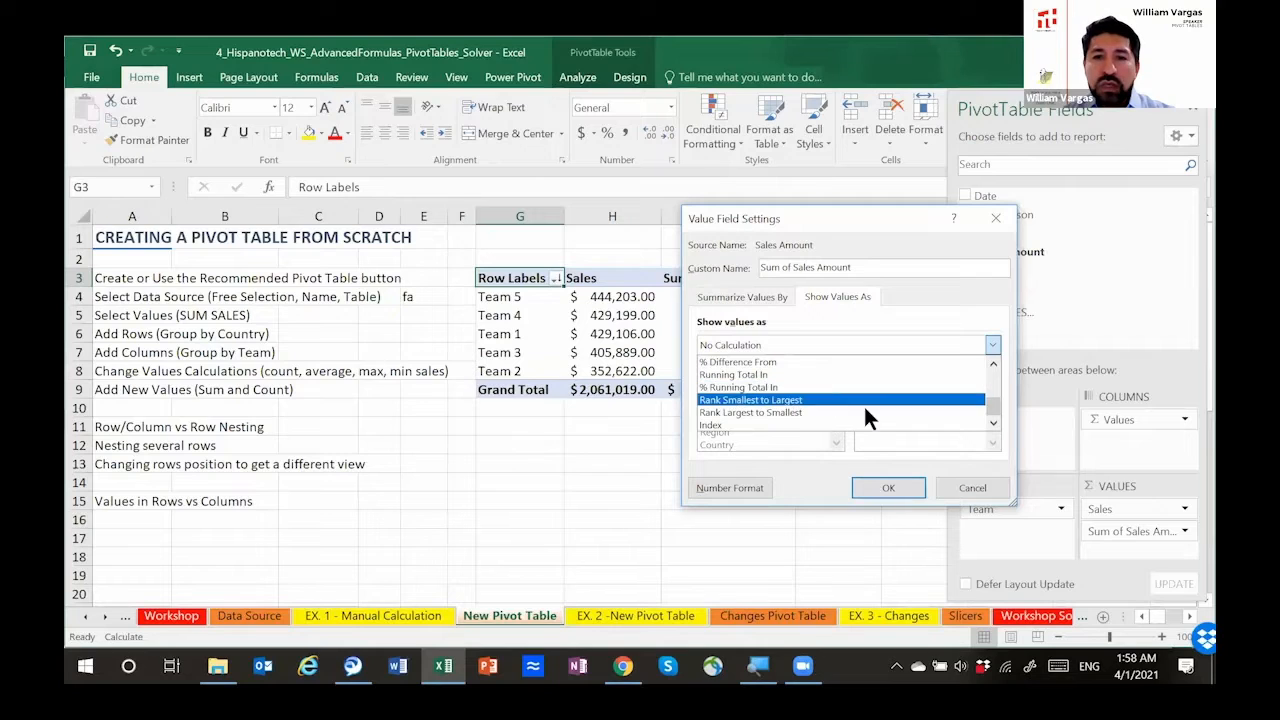
click(994, 364)
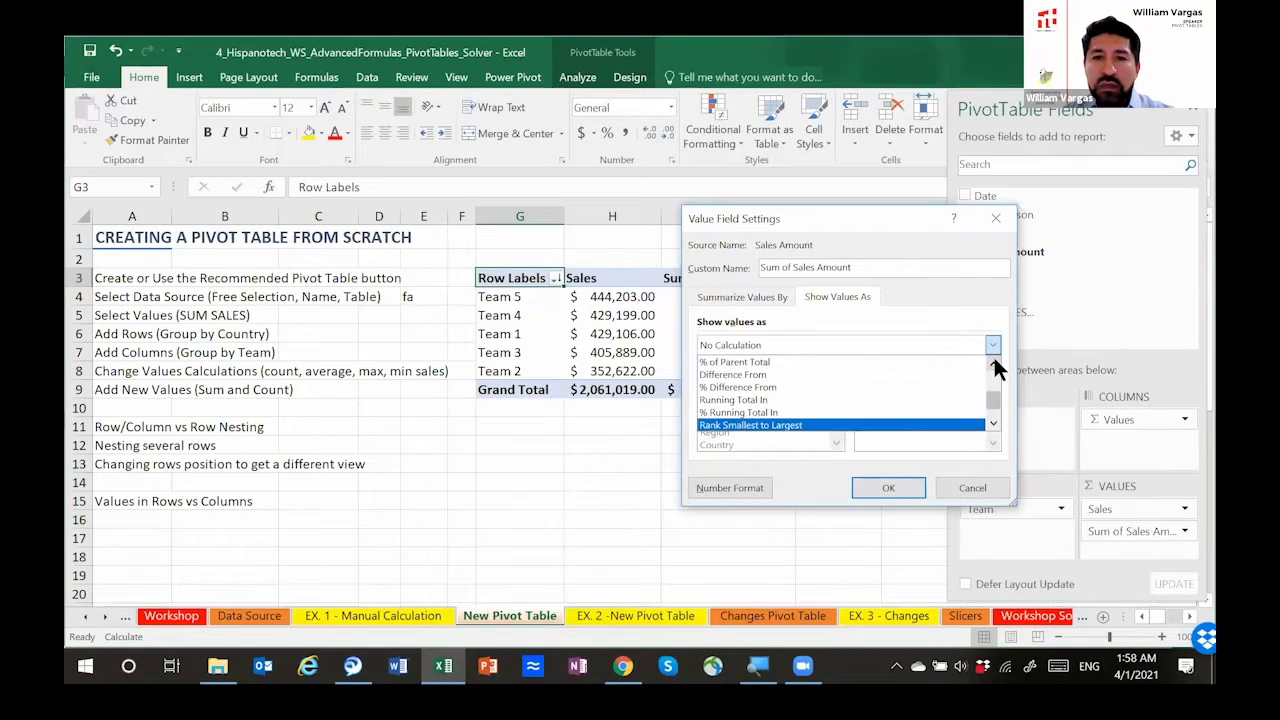
click(993, 362)
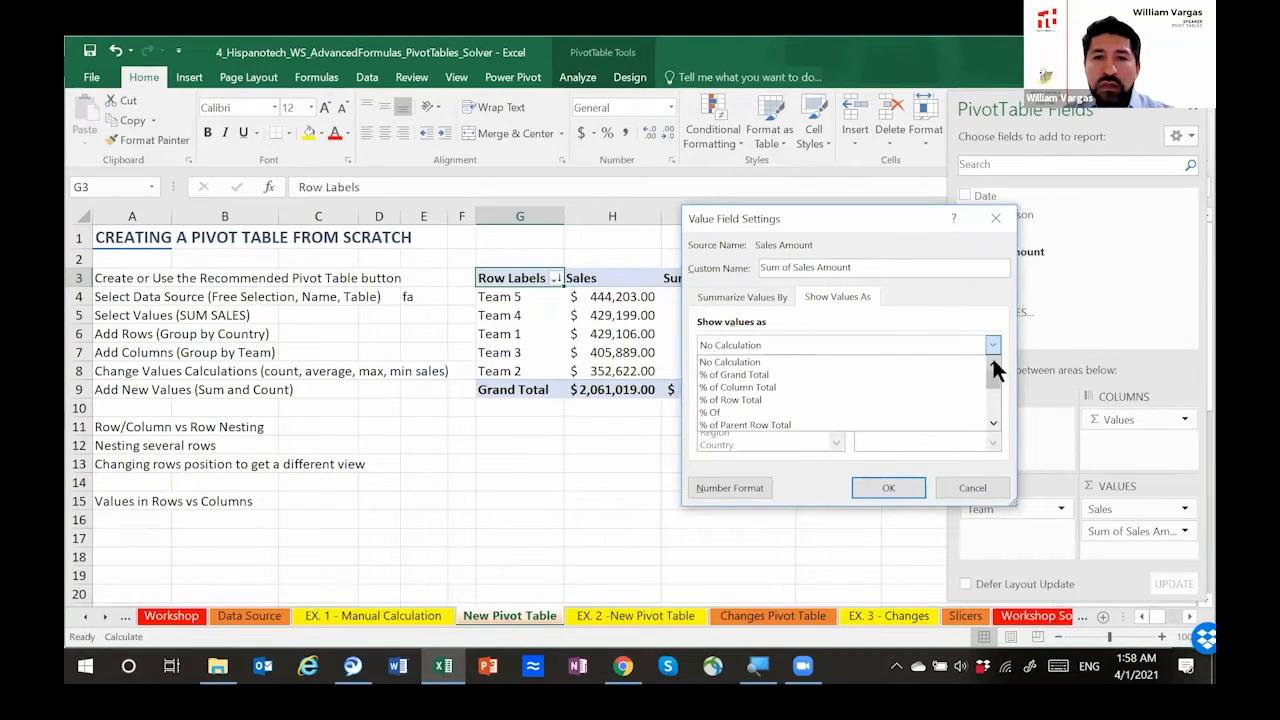
drag(991, 385, 991, 408)
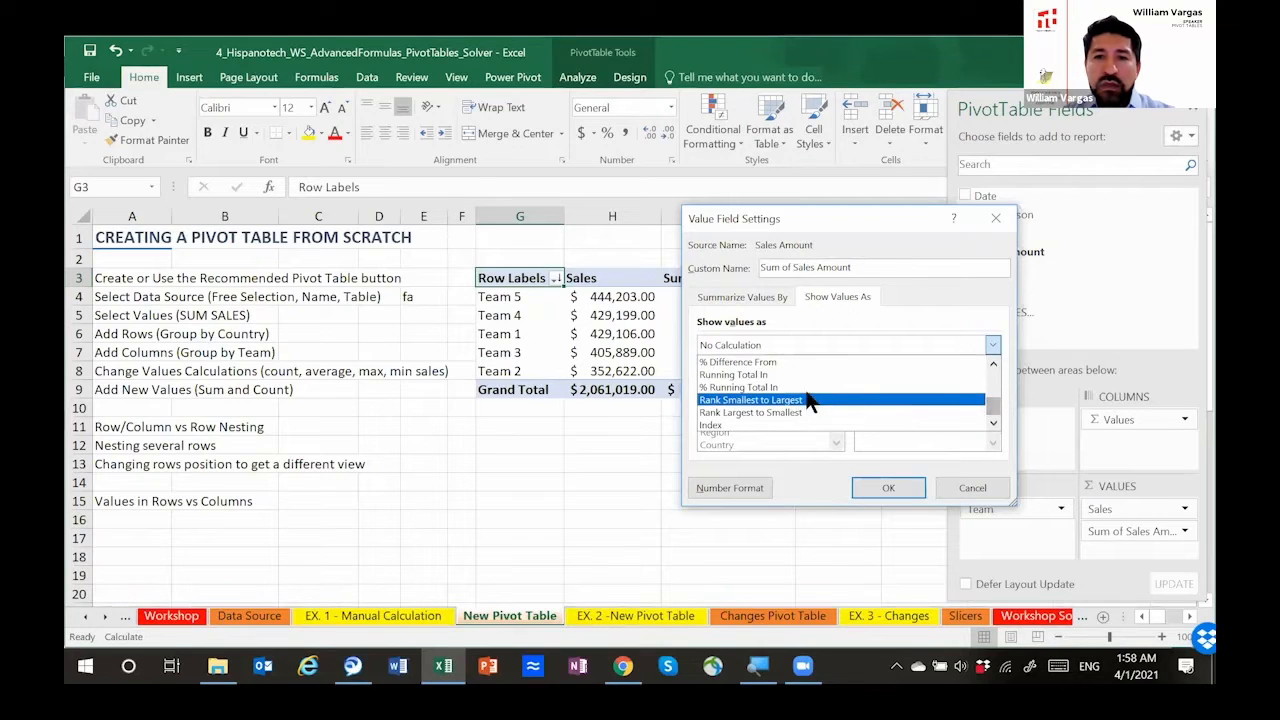
click(785, 373)
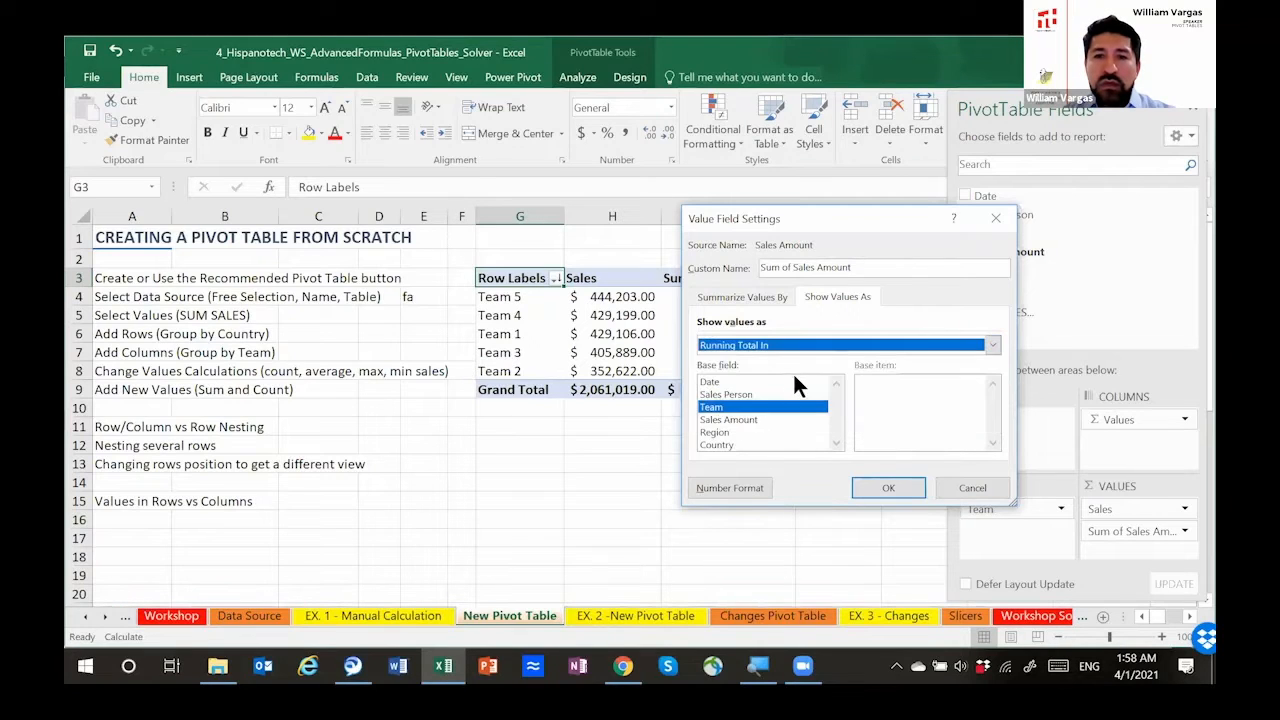
click(741, 407)
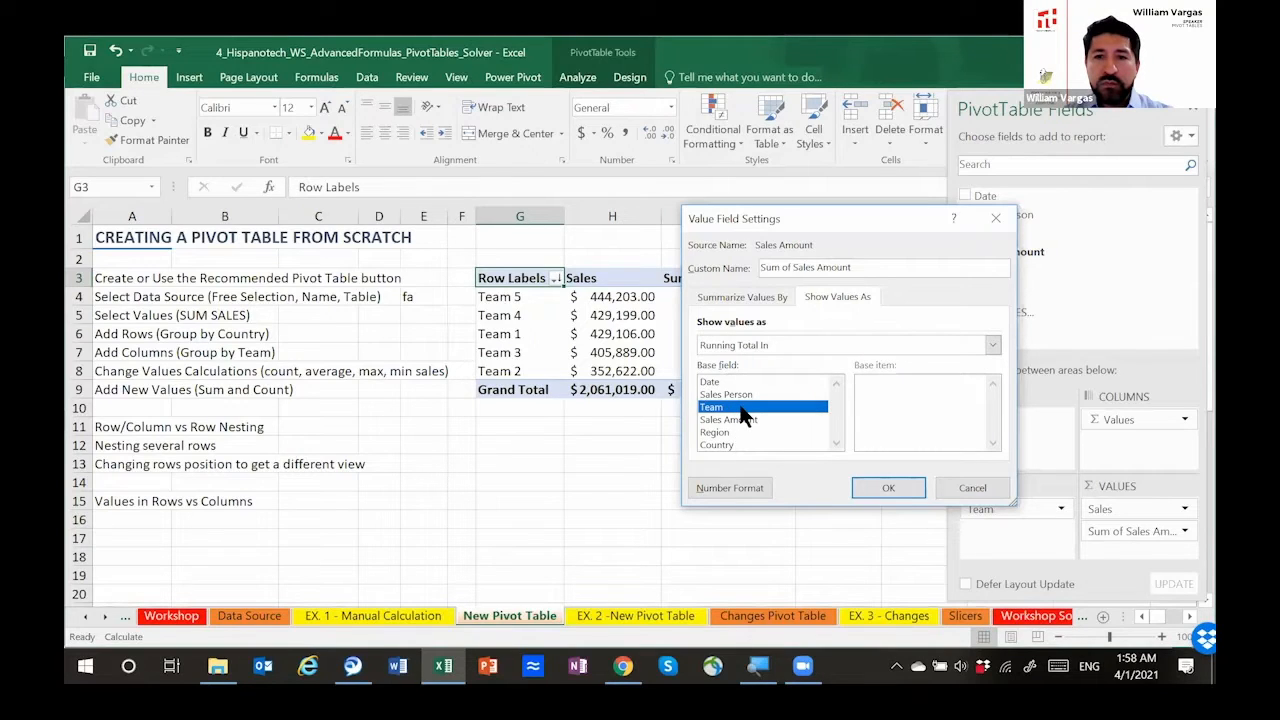
key(Return)
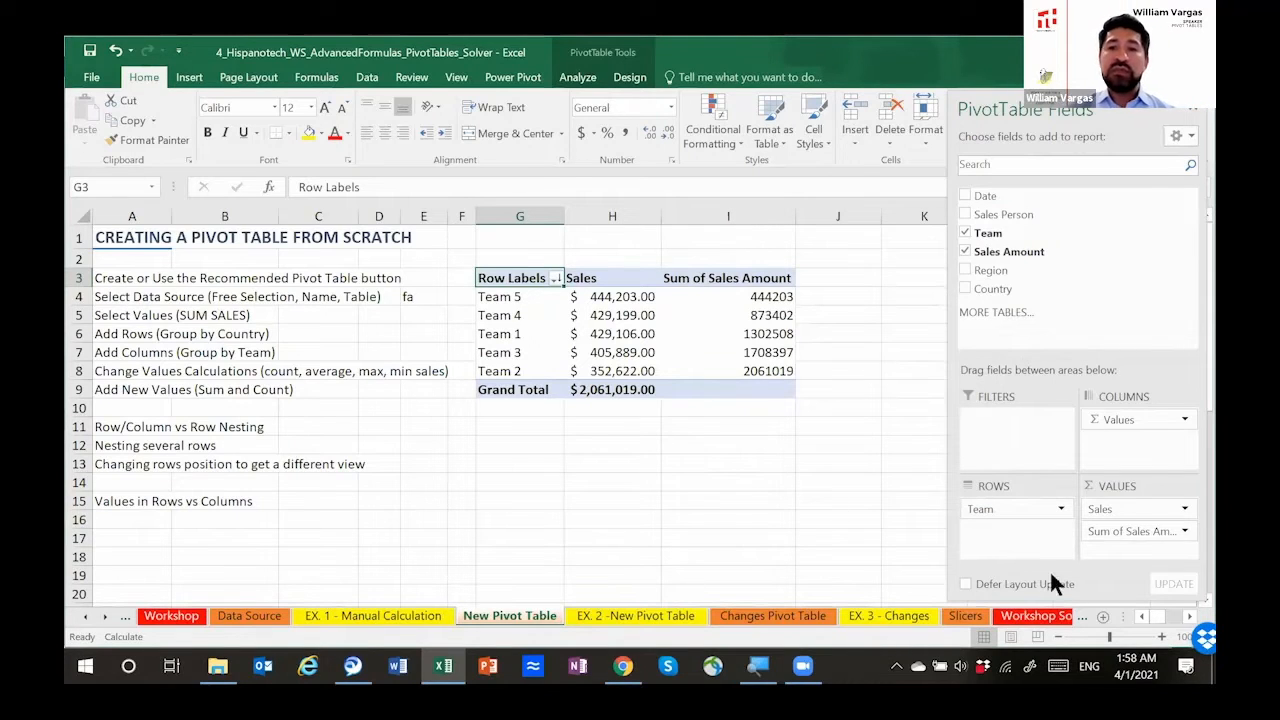
Step: Review the Show Values As calculation and base field of the second Sales Amount value field
click(1183, 531)
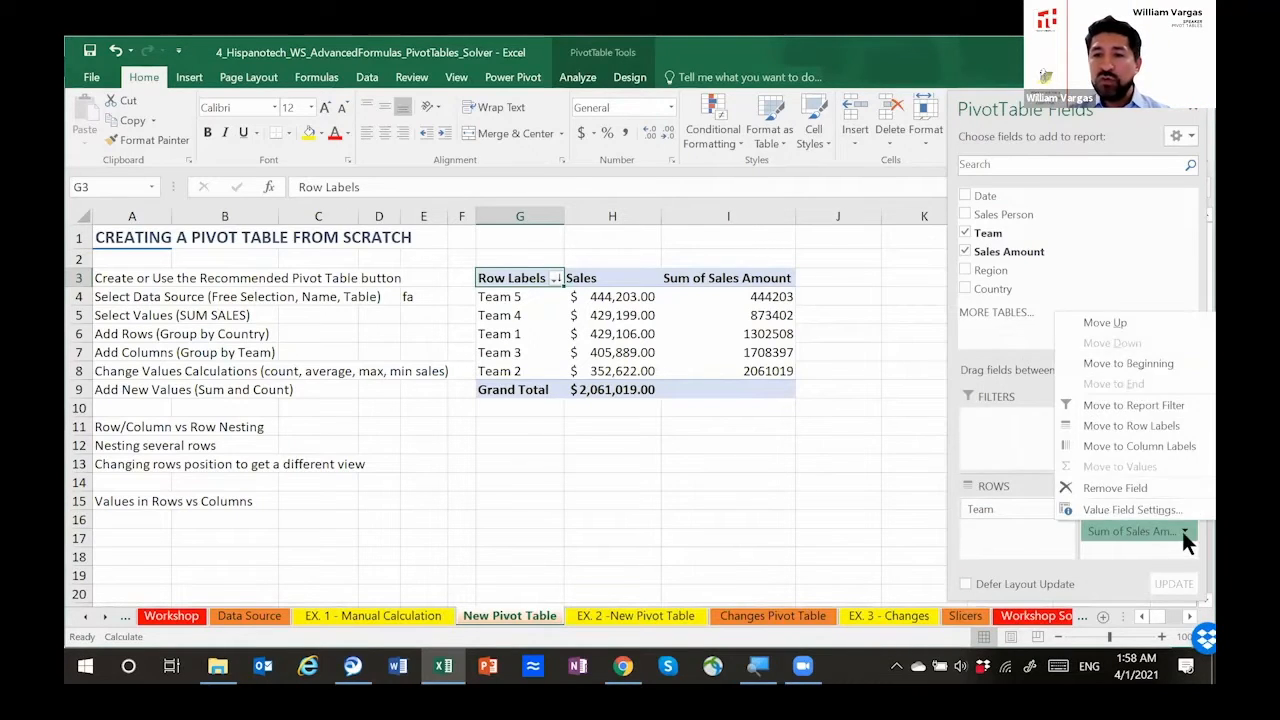
click(1127, 509)
click(837, 297)
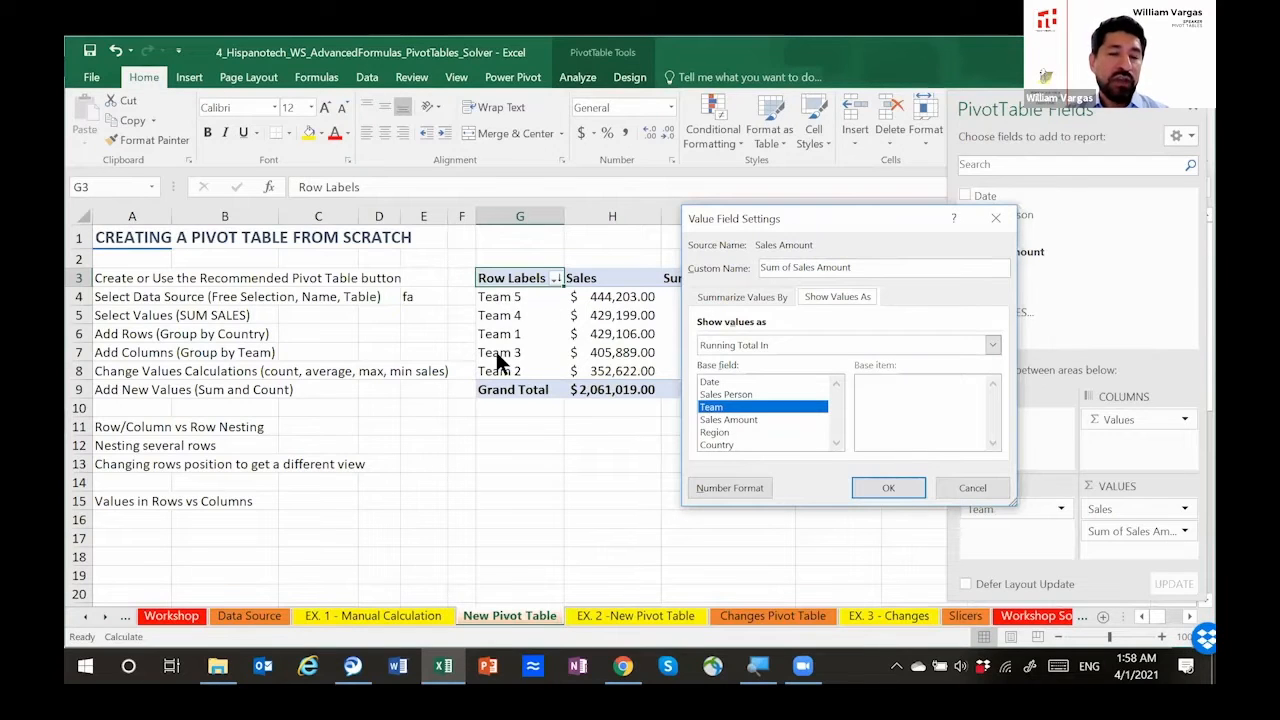
click(886, 482)
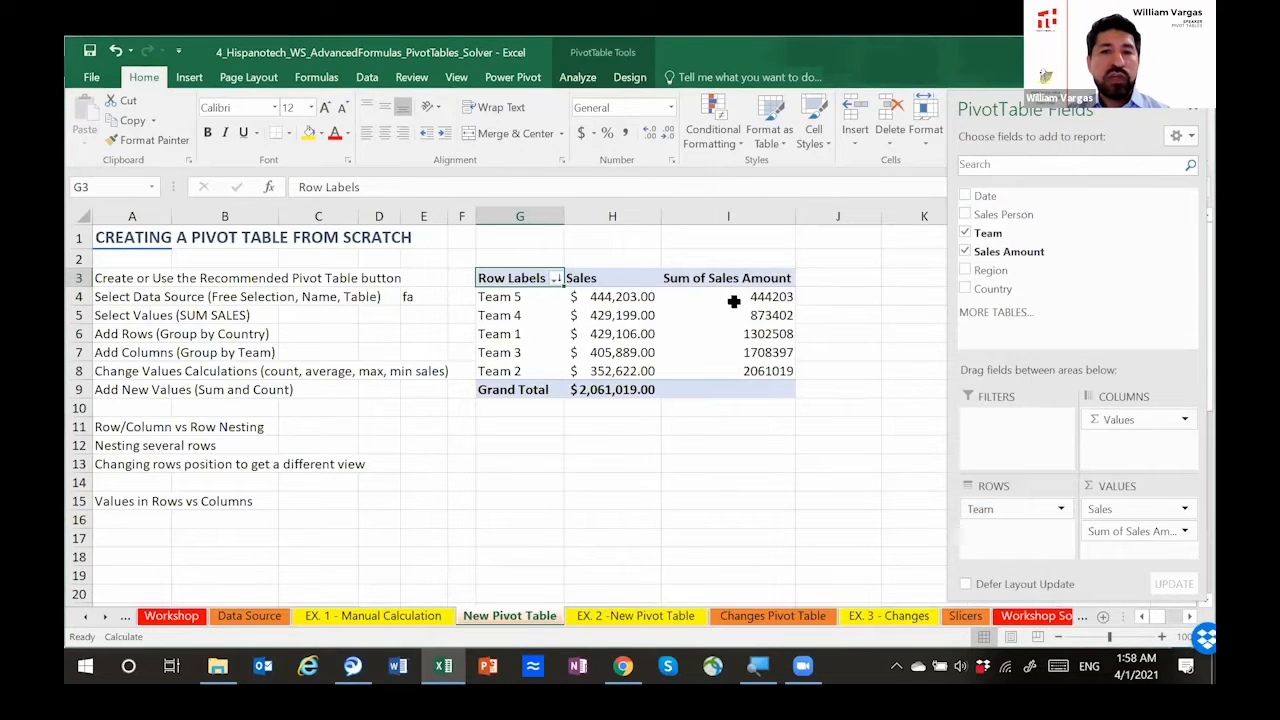
Step: Apply the Accounting number format to the teams' running totals in I4:I8
mouse_move(737, 297)
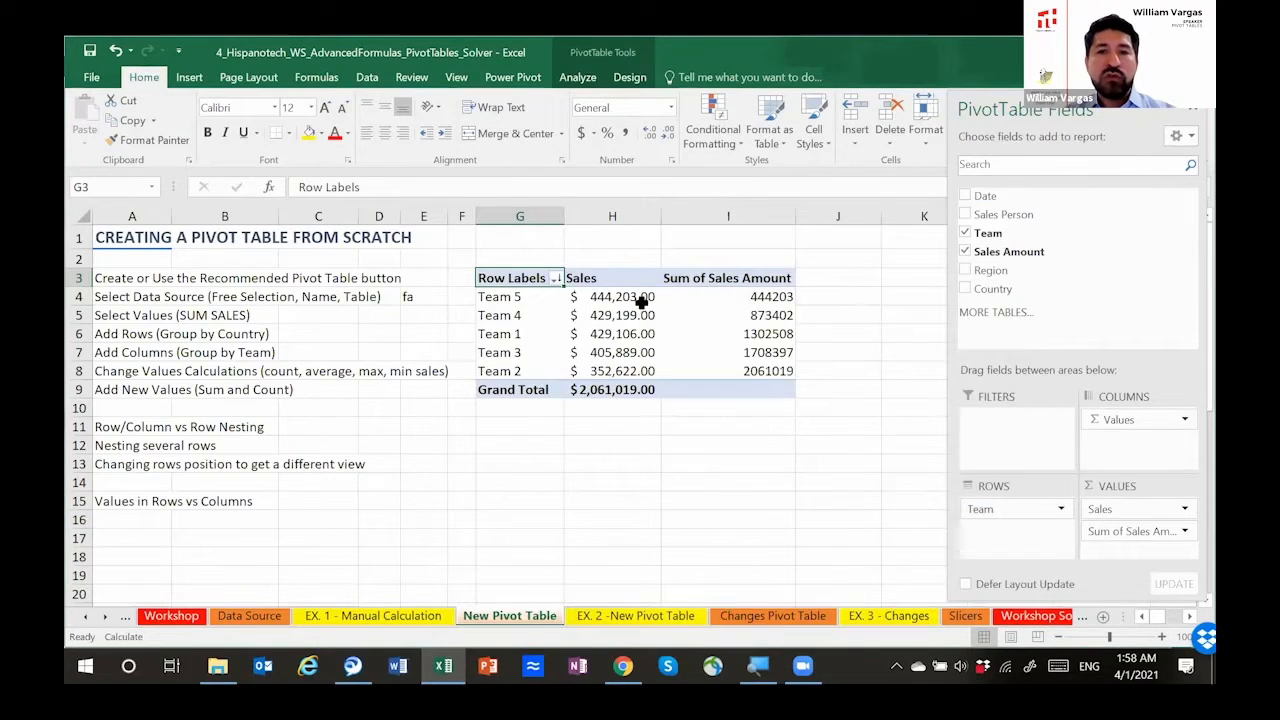
click(731, 297)
shift+click(731, 371)
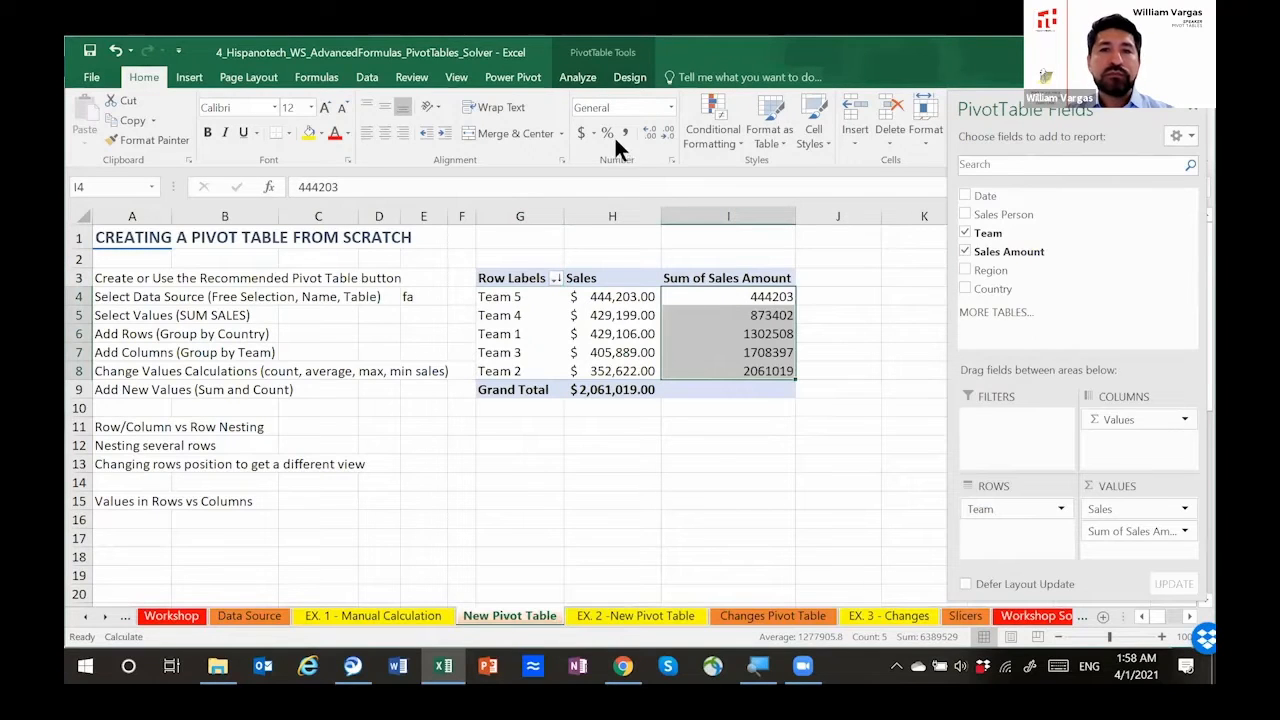
click(585, 130)
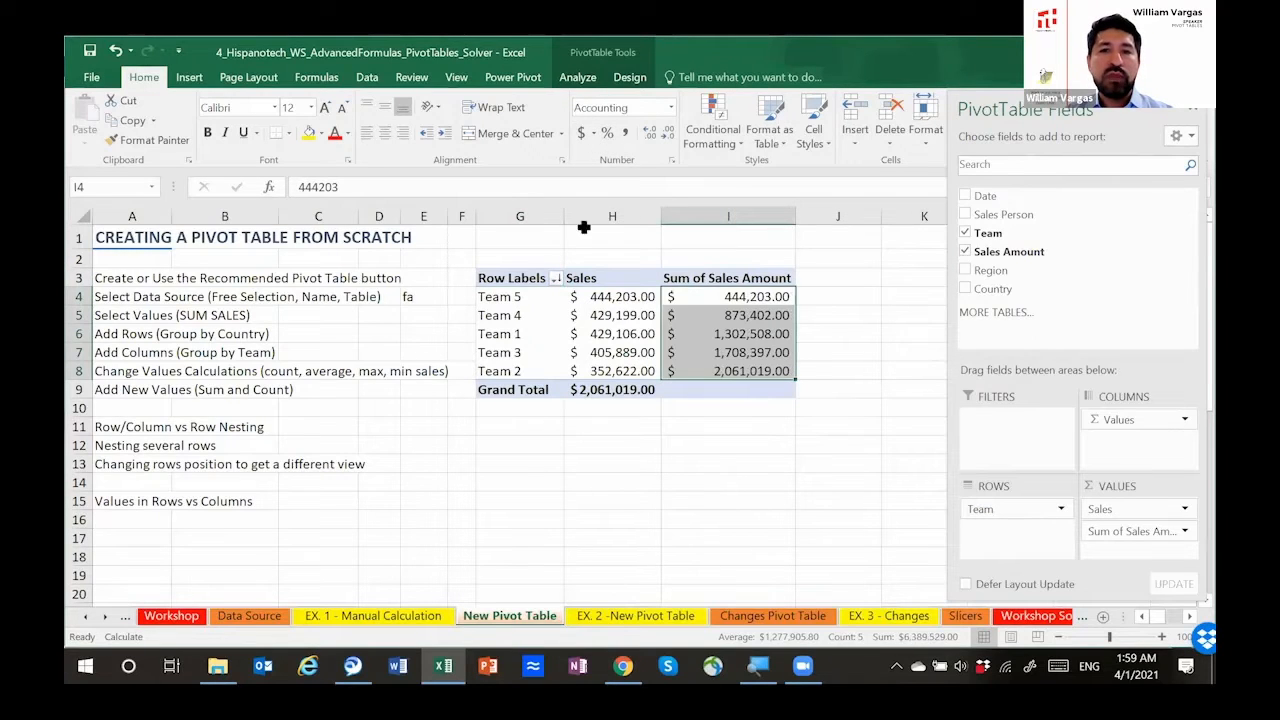
Step: Check the running totals against the sums of the first two and first three teams' Sales values
click(611, 297)
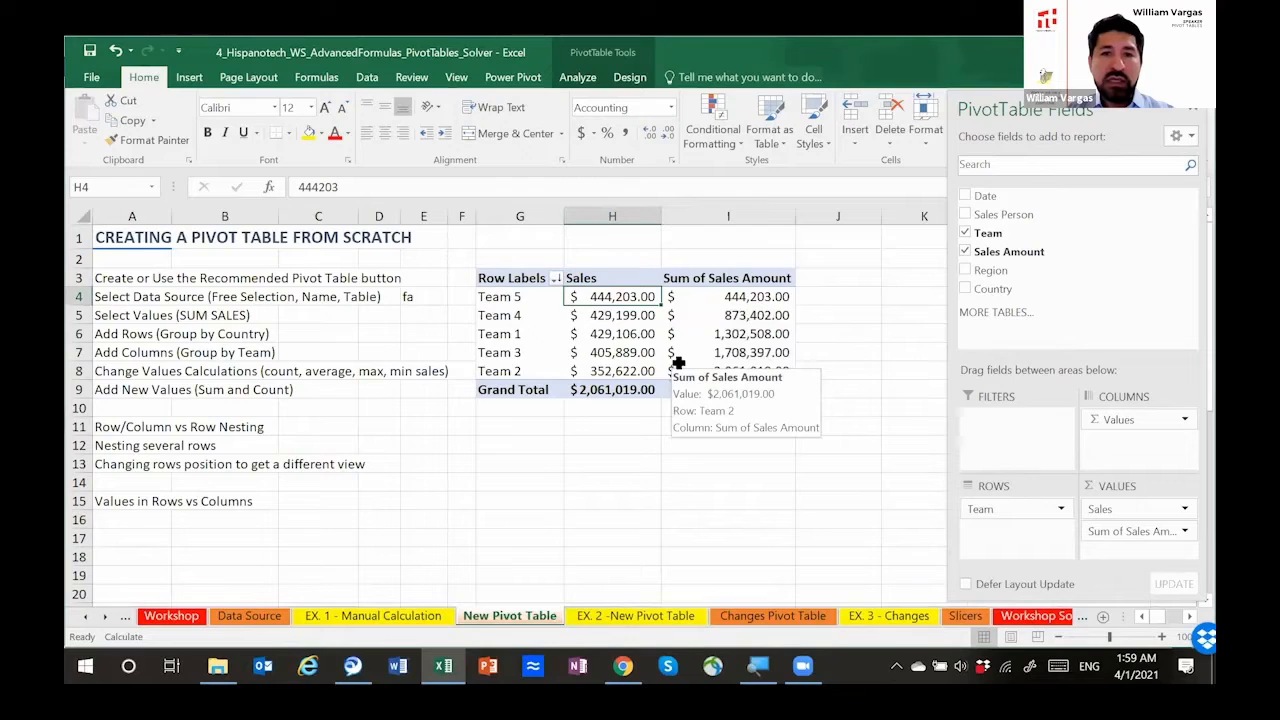
shift+click(615, 318)
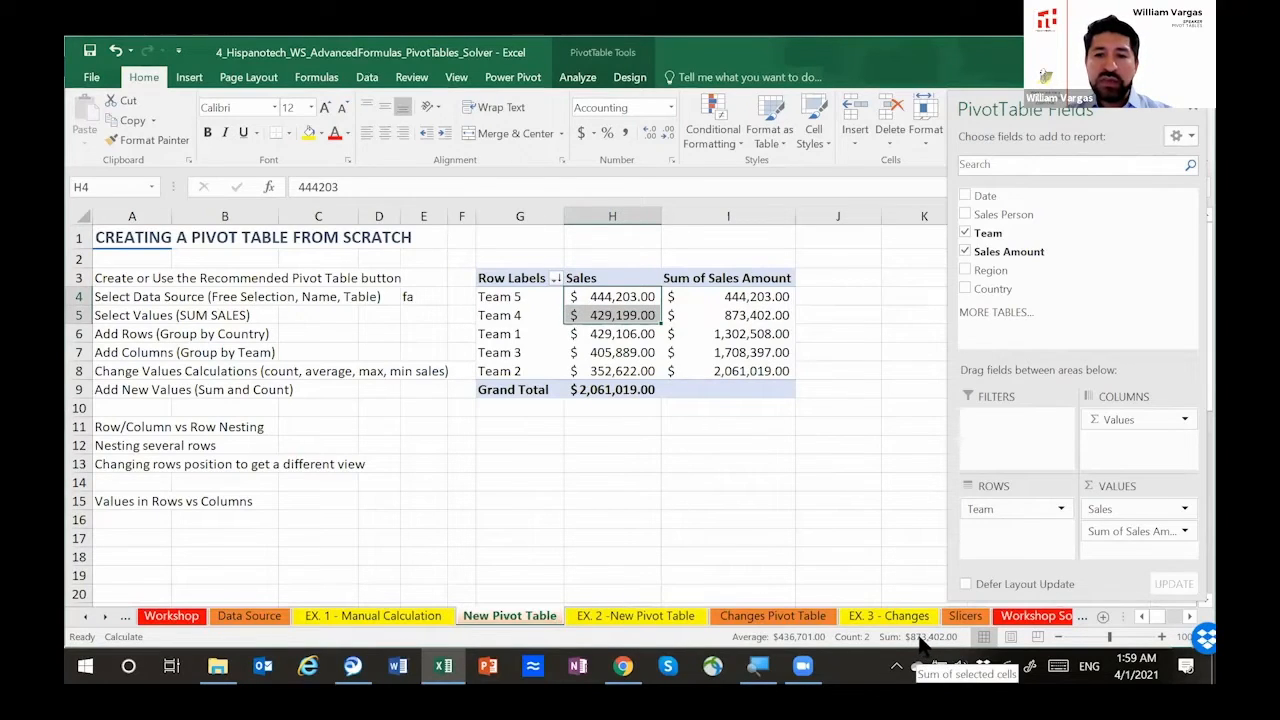
key(shift+Down)
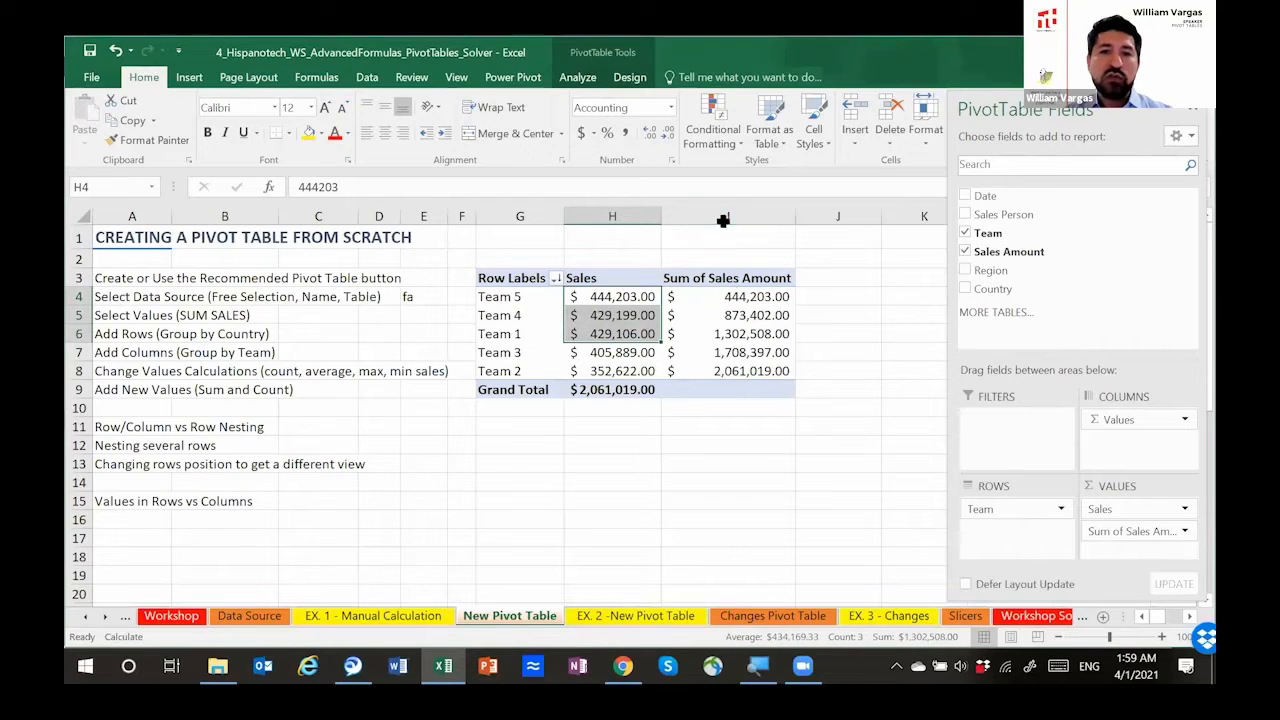
drag(733, 296, 722, 368)
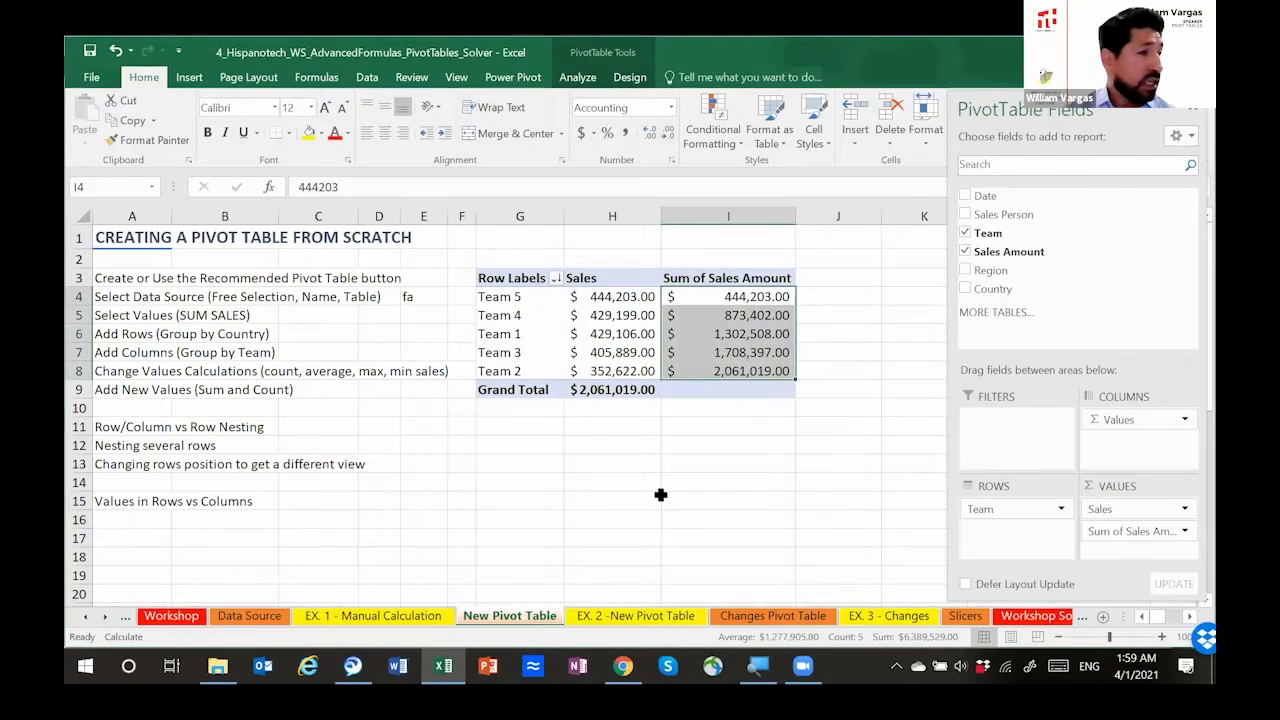
click(697, 426)
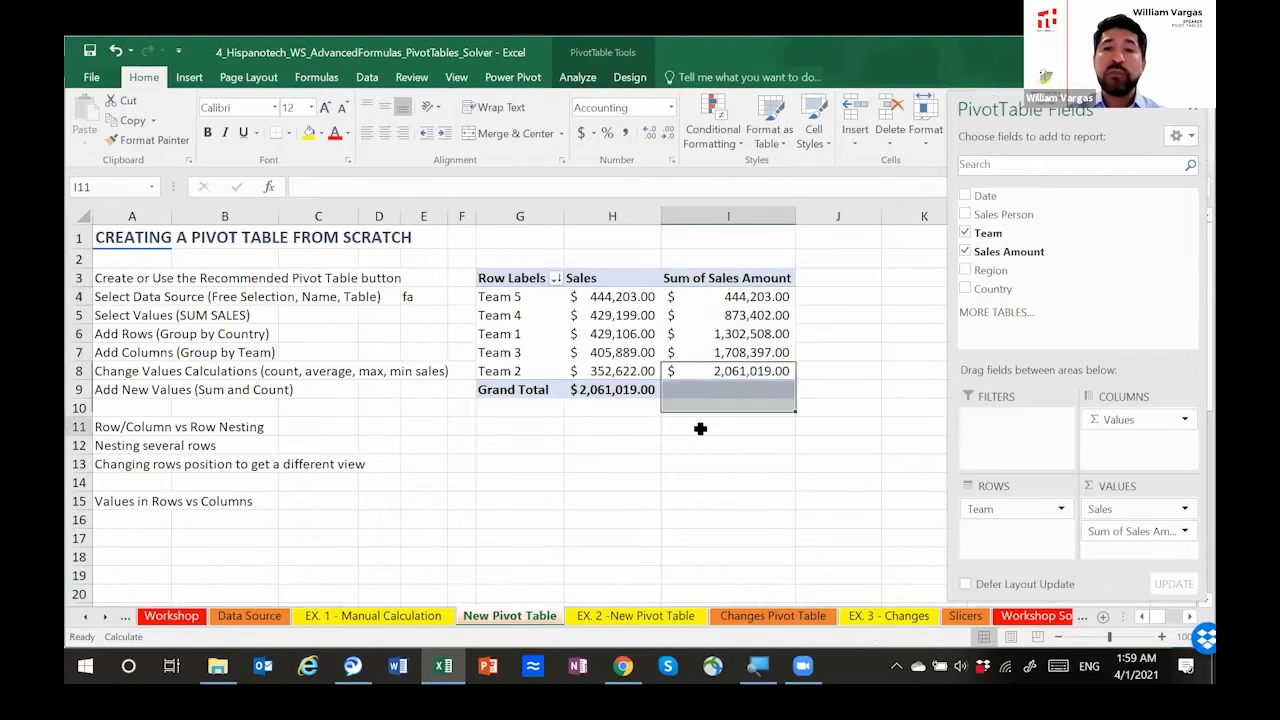
Step: Add Region to the pivot table rows and remove Team from the report
click(547, 296)
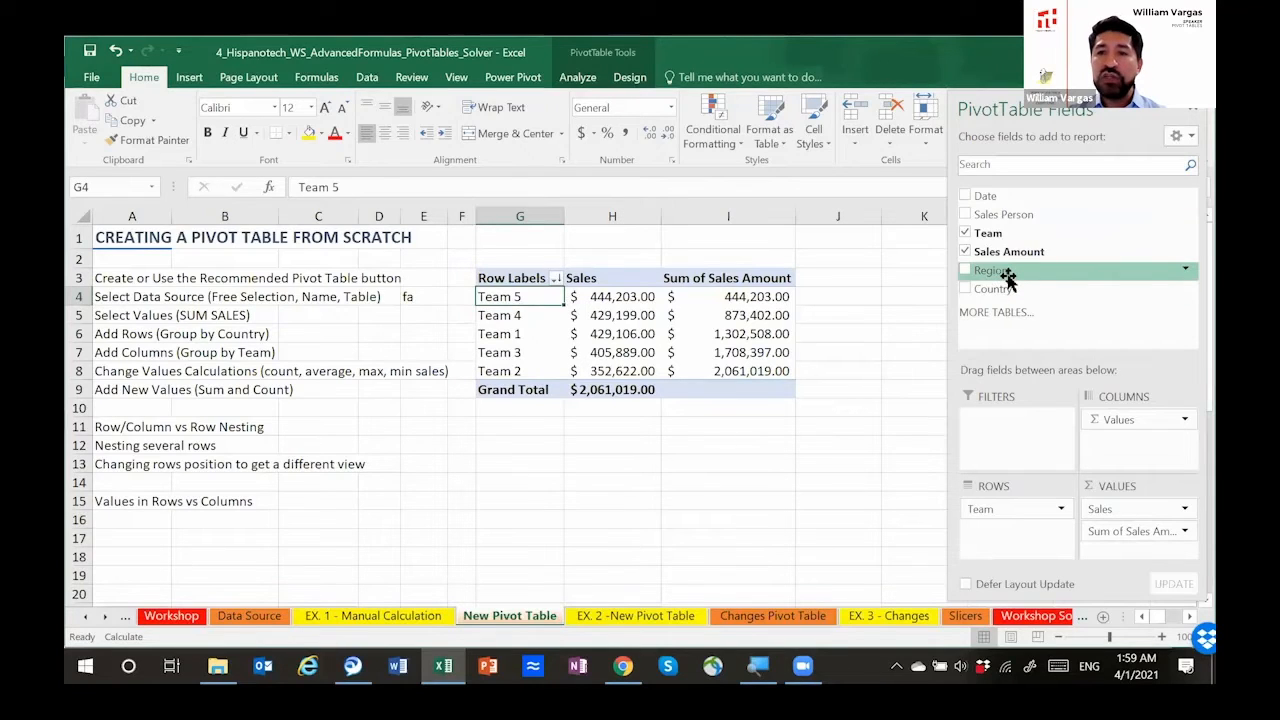
drag(1007, 280, 1033, 553)
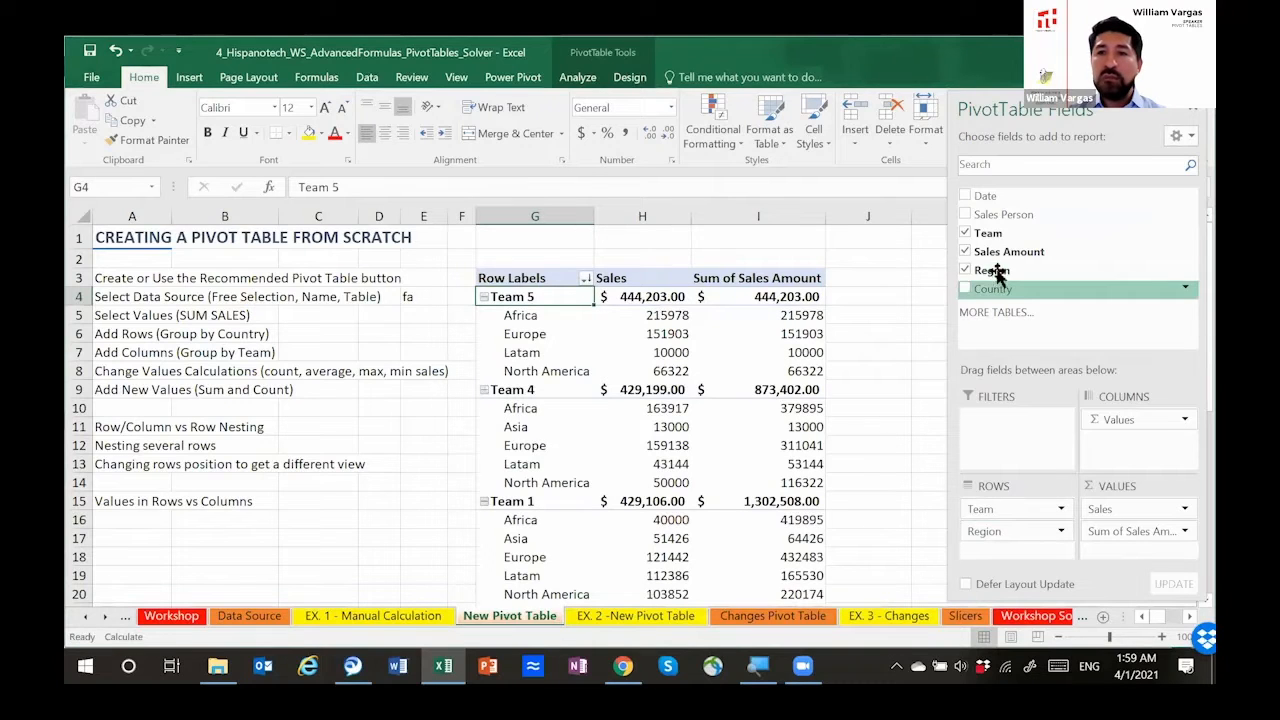
click(965, 233)
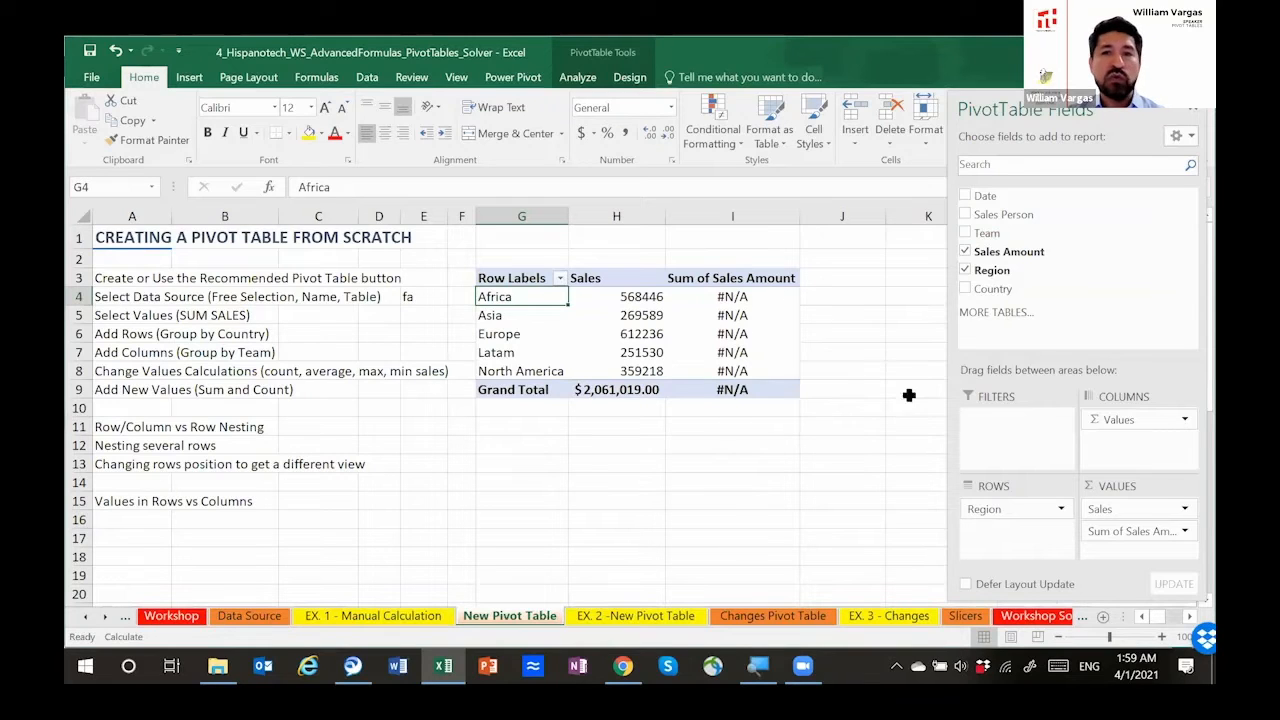
Step: Change the base field of the Running Total In calculation for Sum of Sales Amount to Region
click(1184, 531)
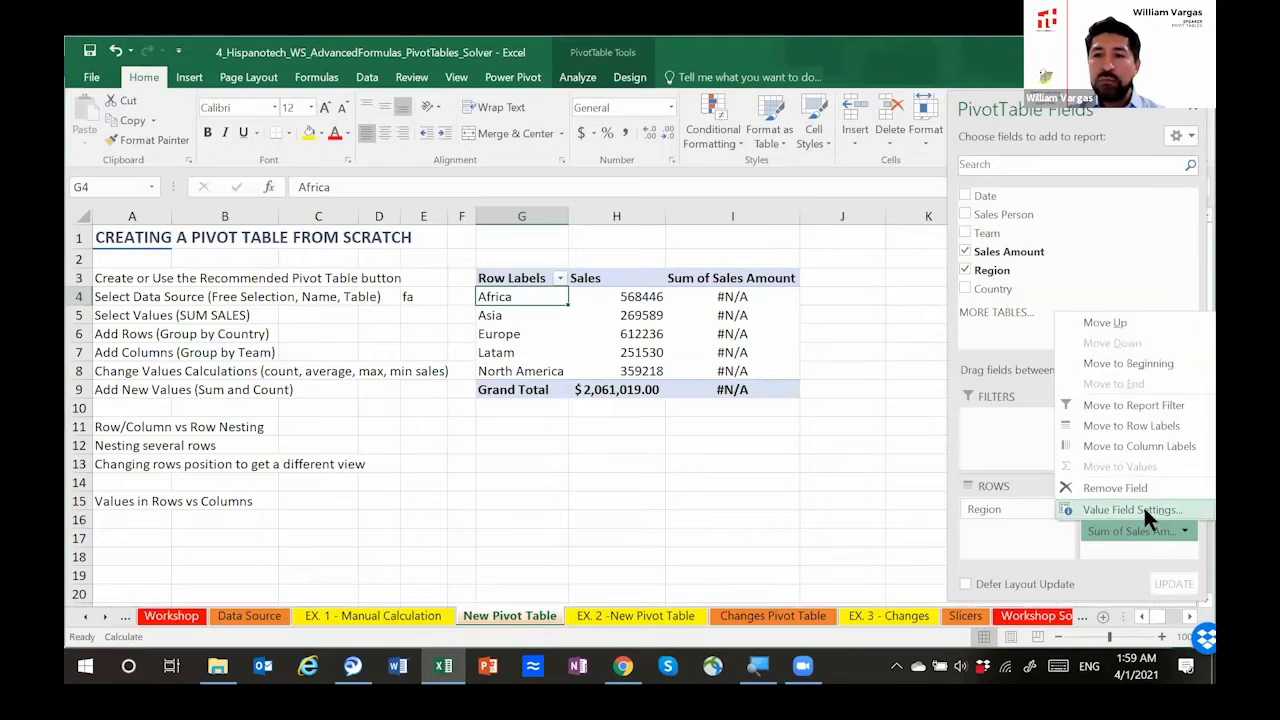
click(1140, 509)
click(840, 294)
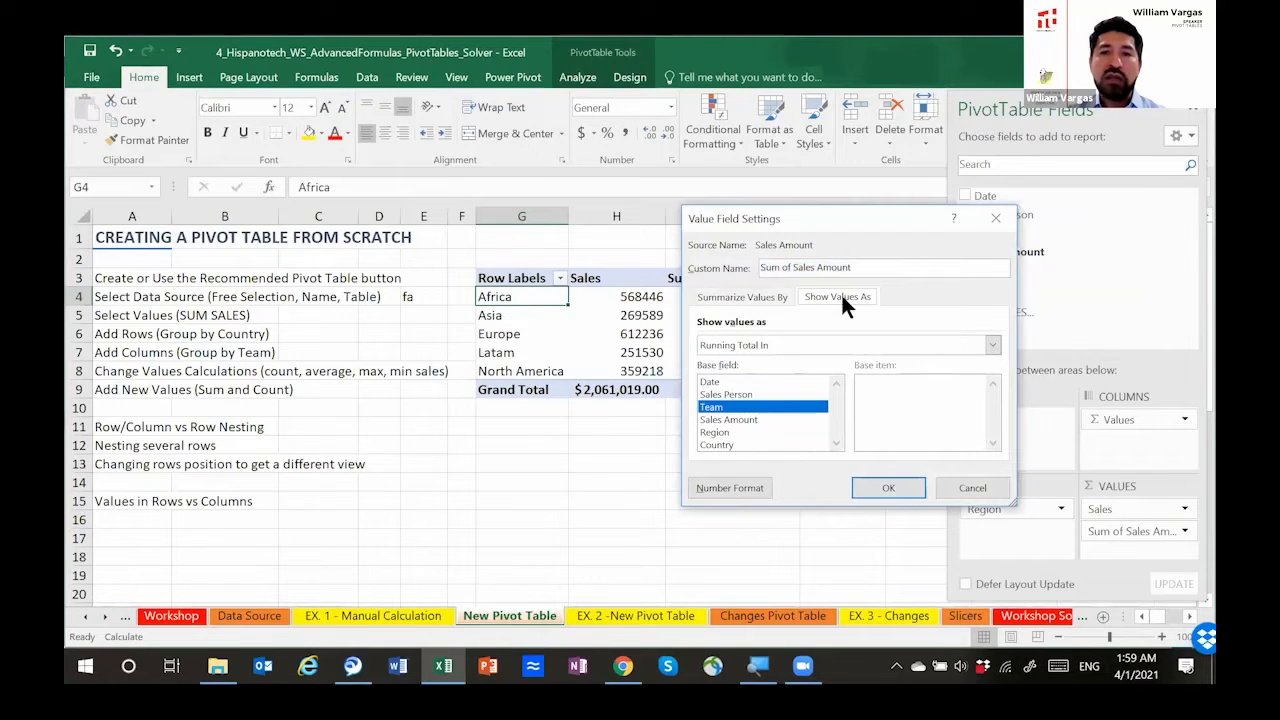
click(774, 431)
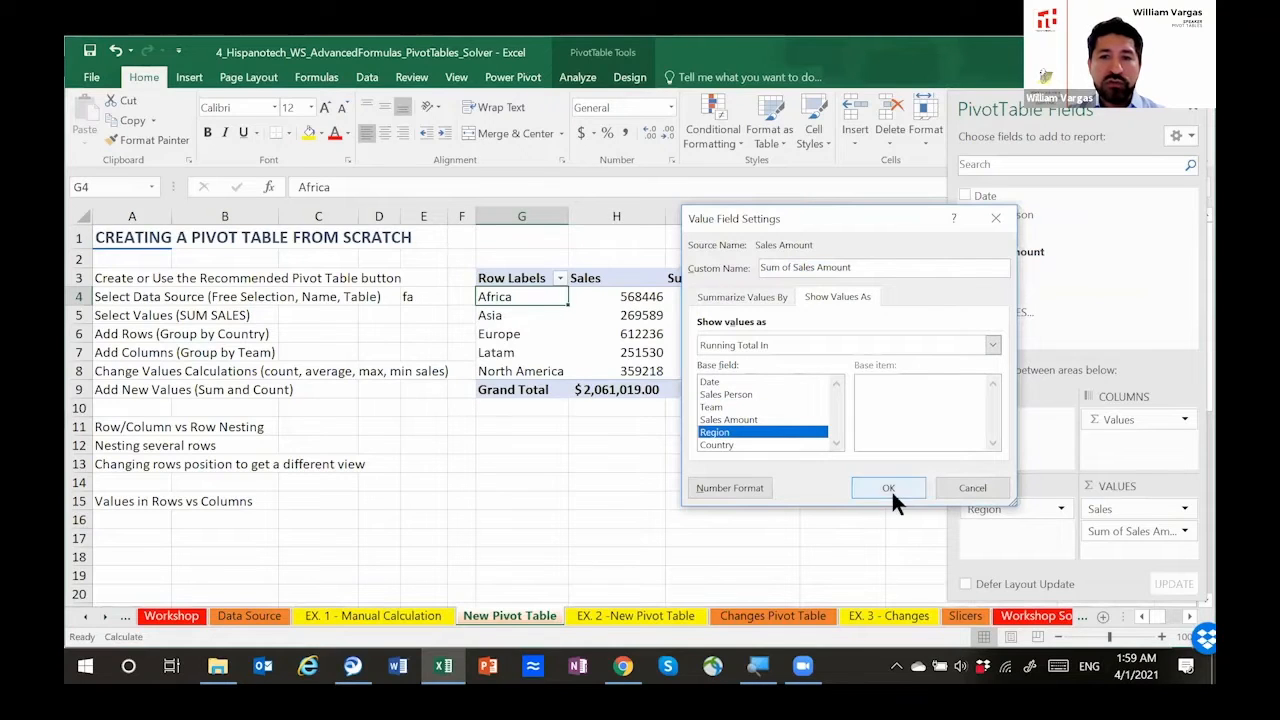
click(889, 488)
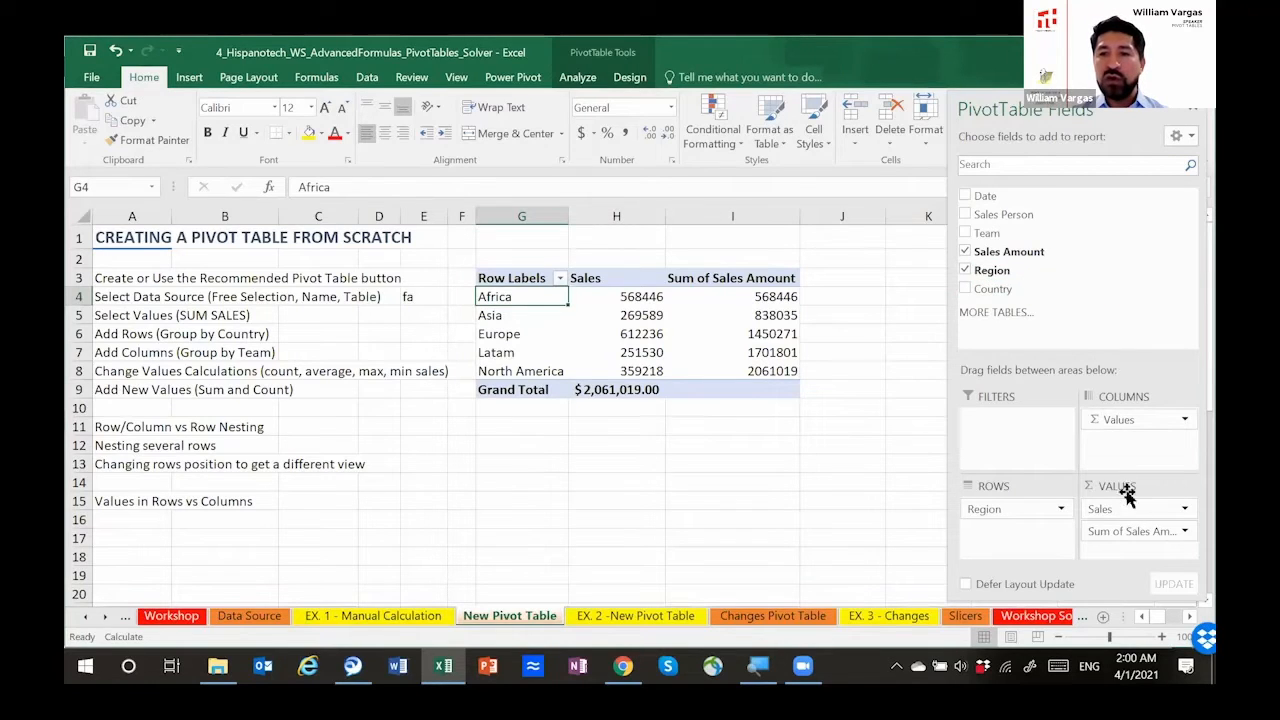
Step: Remove the Sum of Sales Amount running-total field from the values and nest Country under Region in the rows
click(1168, 531)
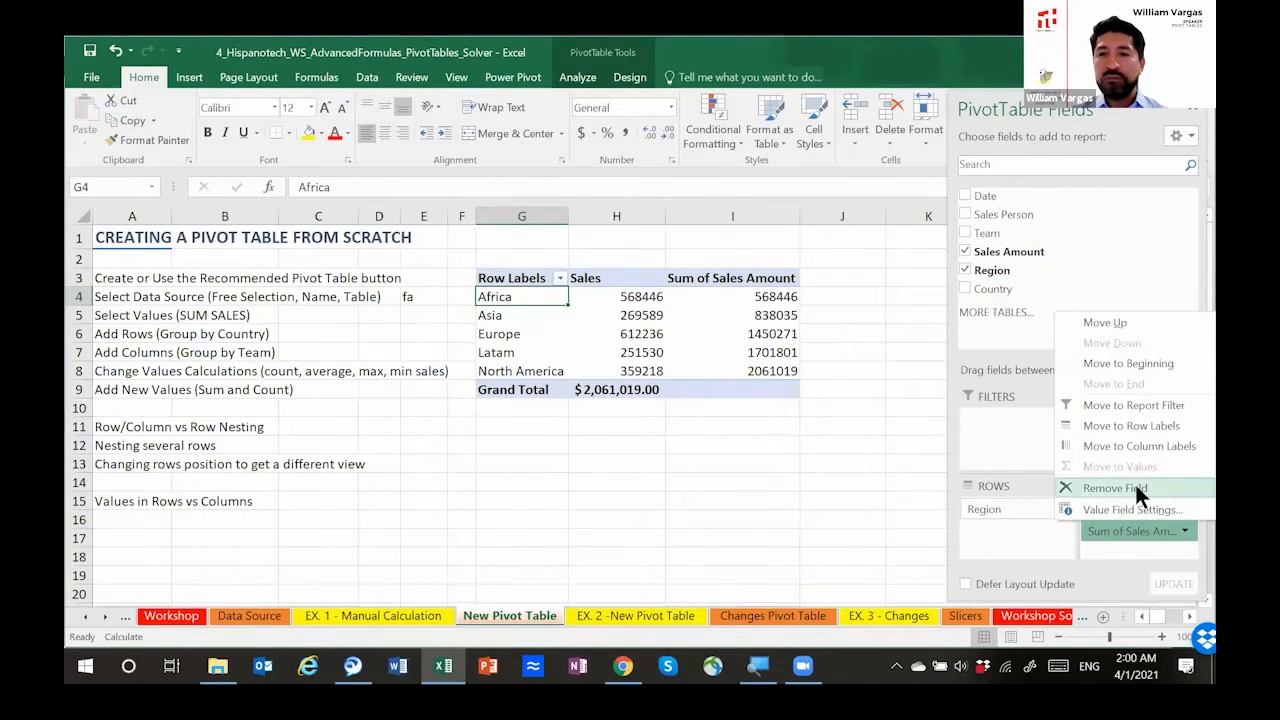
click(1130, 488)
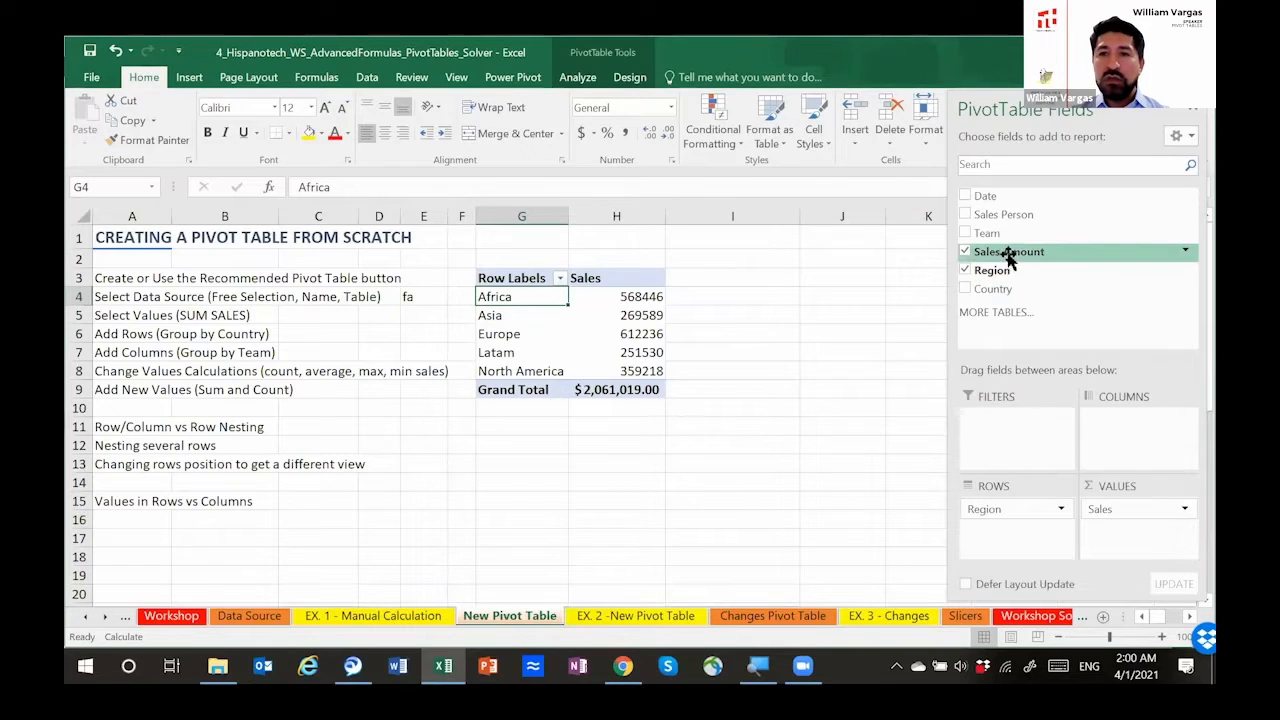
drag(1005, 289, 1006, 530)
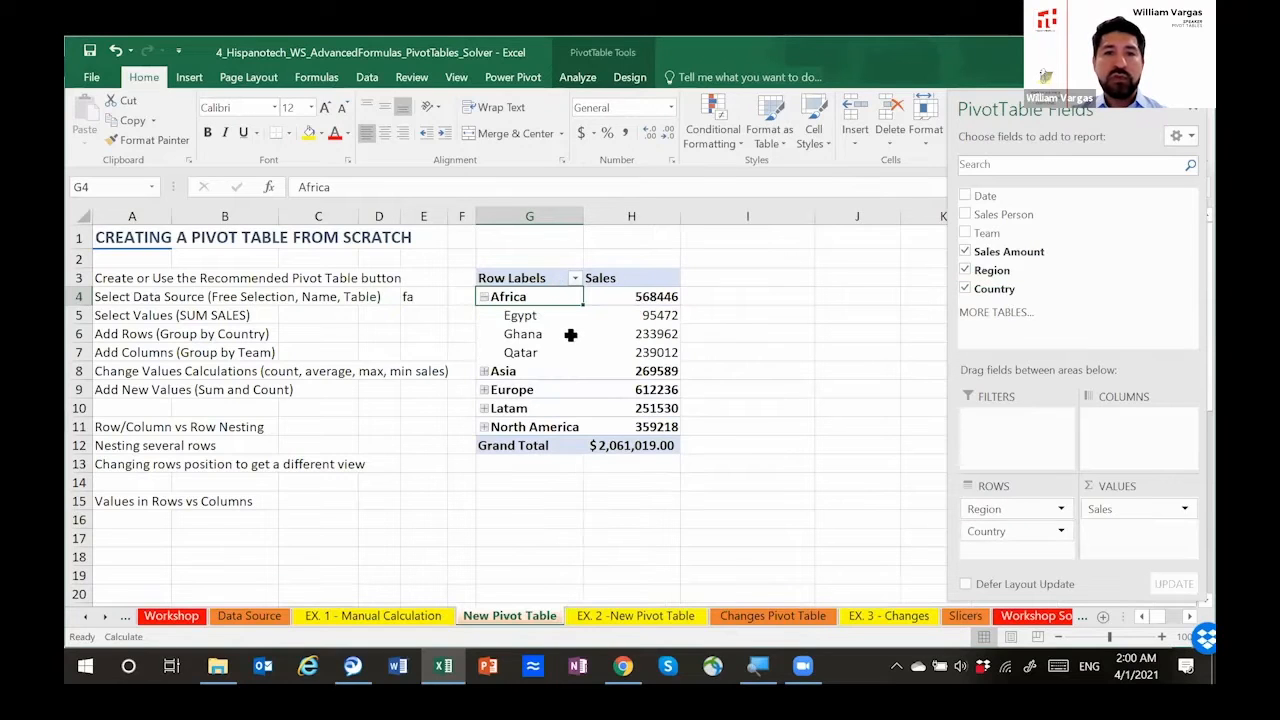
Step: Collapse and re-expand the Africa group in the pivot table rows
click(484, 297)
click(485, 297)
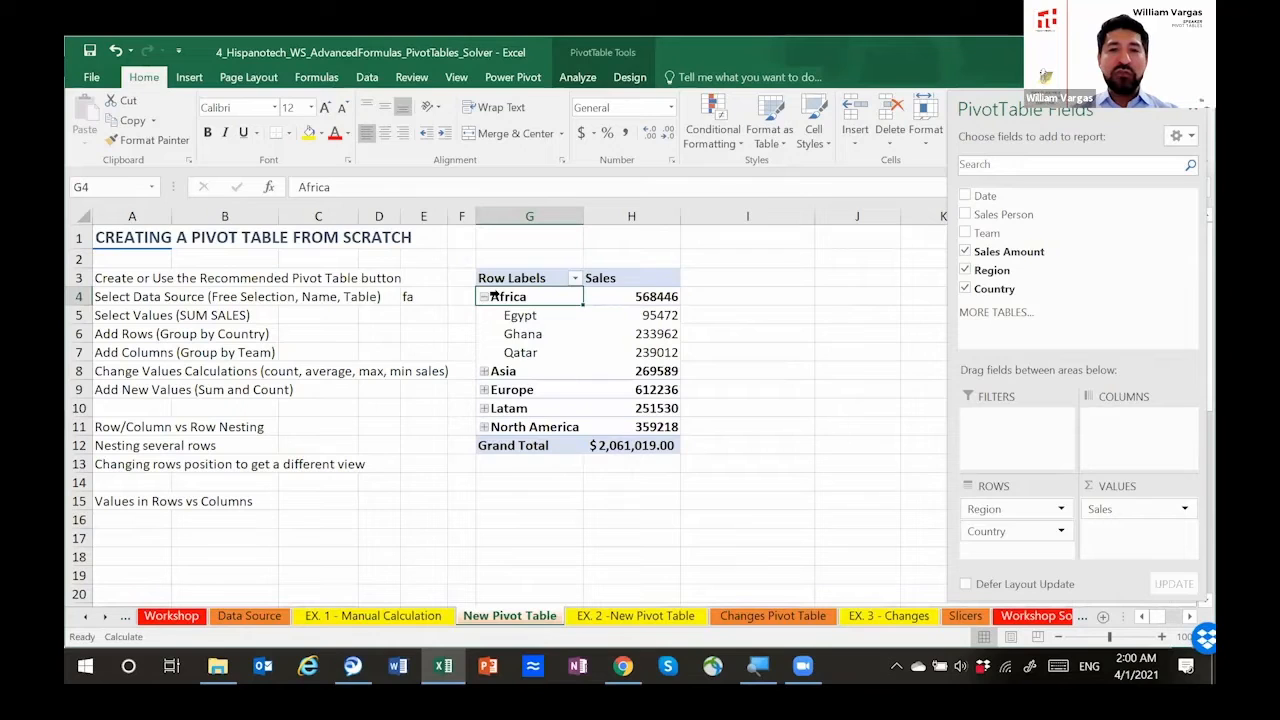
Step: Open the EX. 2 -New Pivot Table sheet and review its exercise instructions in rows 3 to 10
click(627, 616)
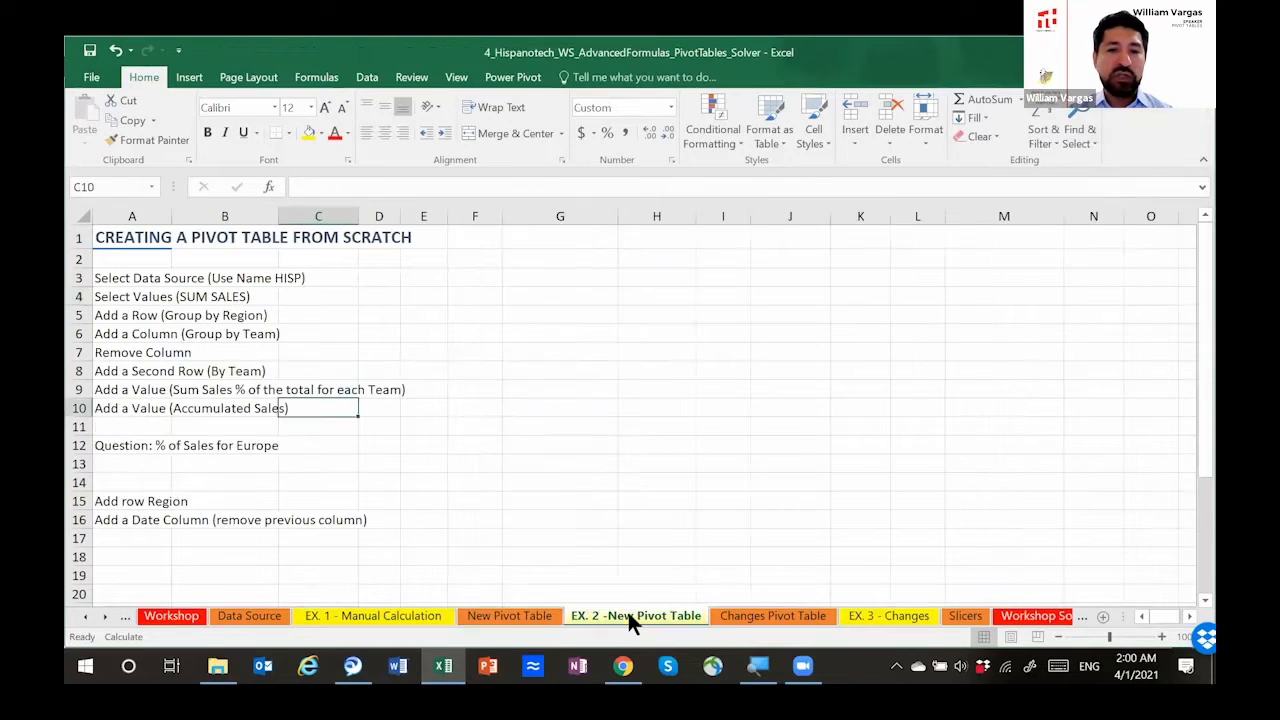
click(231, 277)
key(Left)
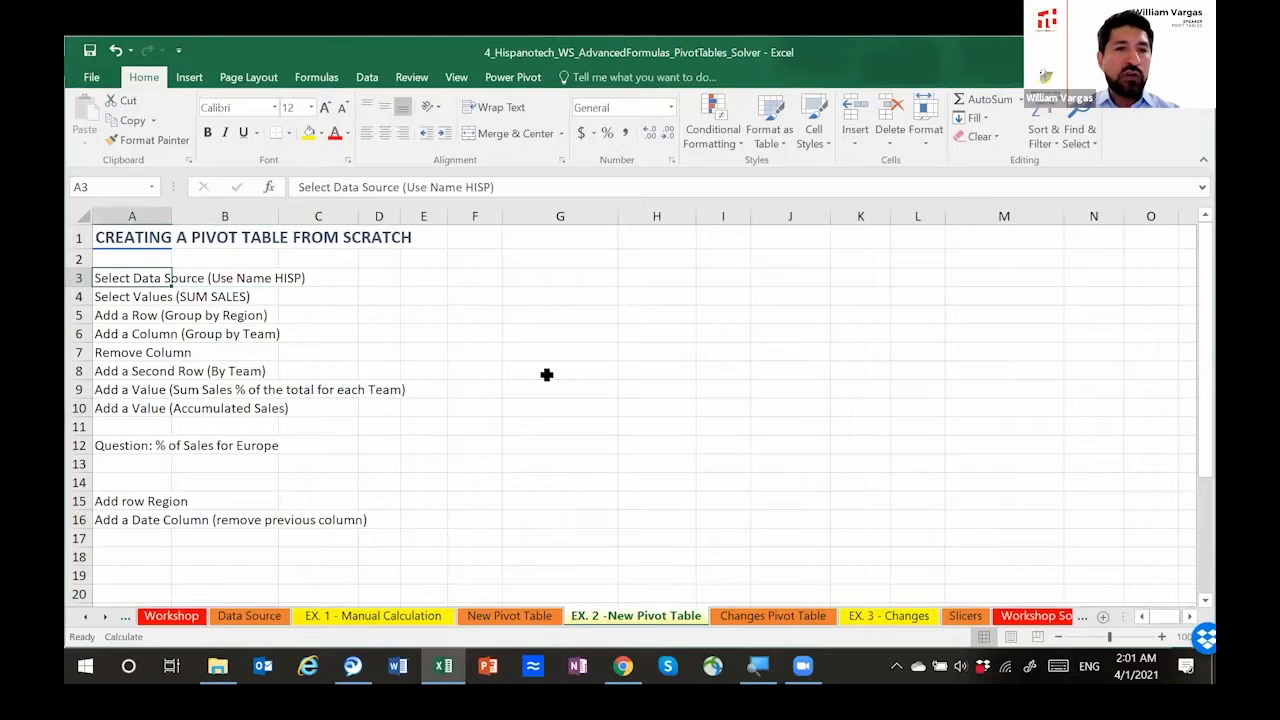
key(shift+Down)
key(shift+Down)
key(shift+Down)
key(shift+Down)
key(shift+Down)
key(shift+Down)
key(shift+Down)
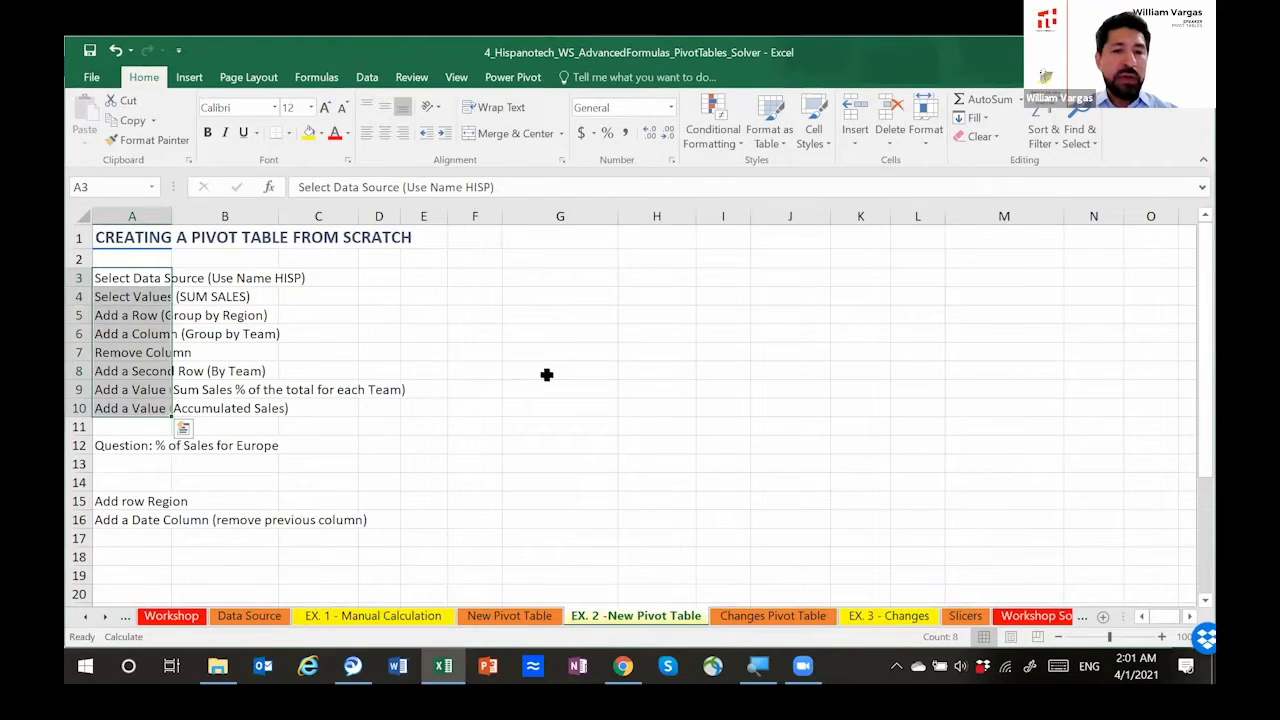
key(shift+Up)
key(shift+Up)
key(shift+Up)
key(shift+Up)
key(shift+Up)
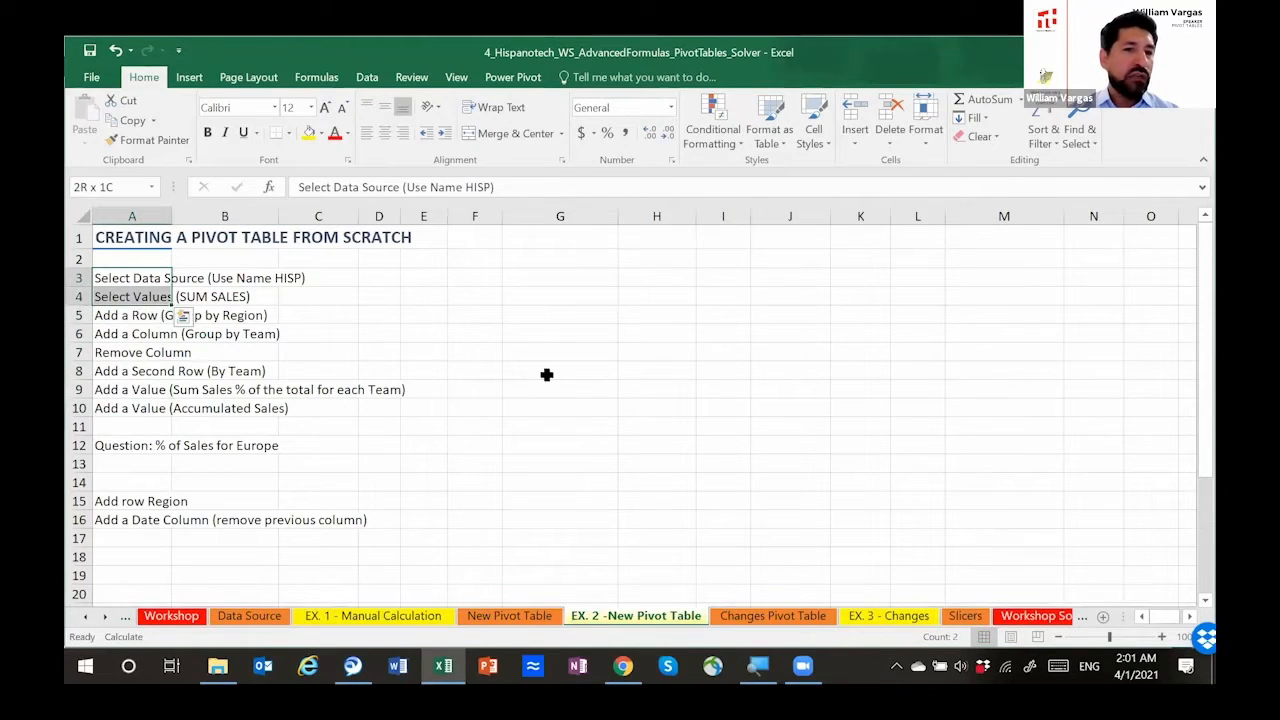
key(shift+Down)
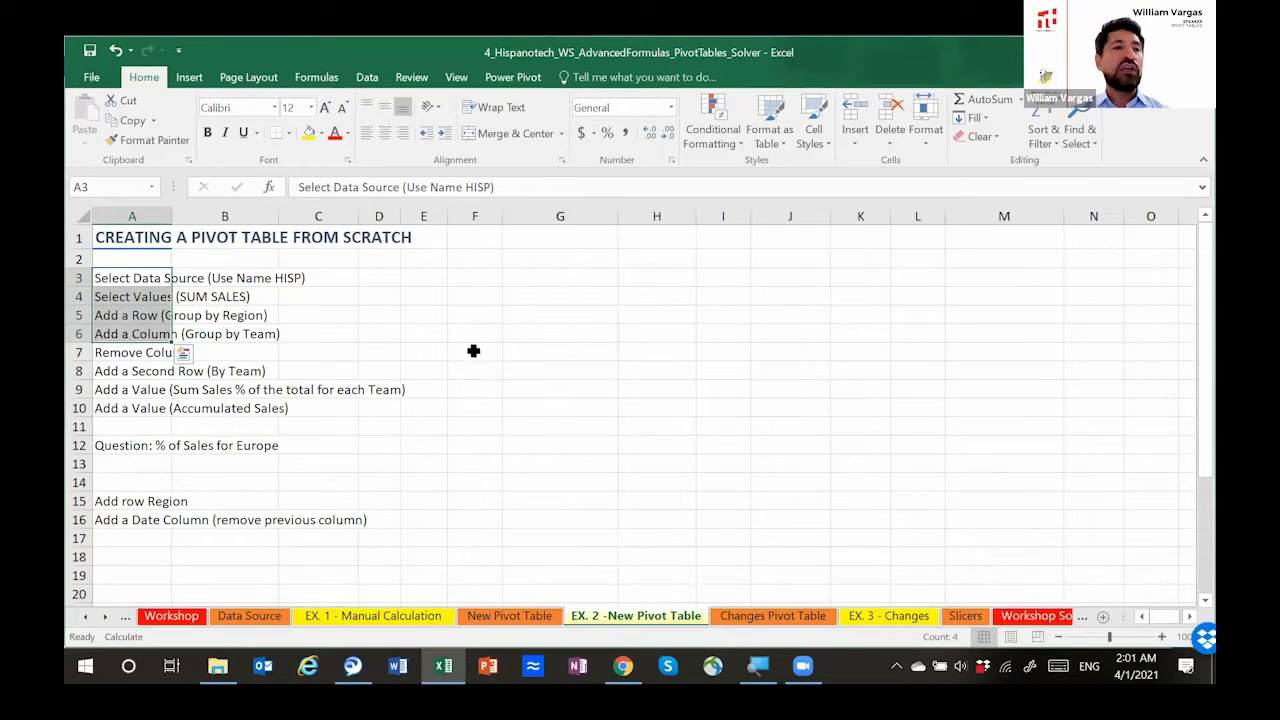
click(494, 297)
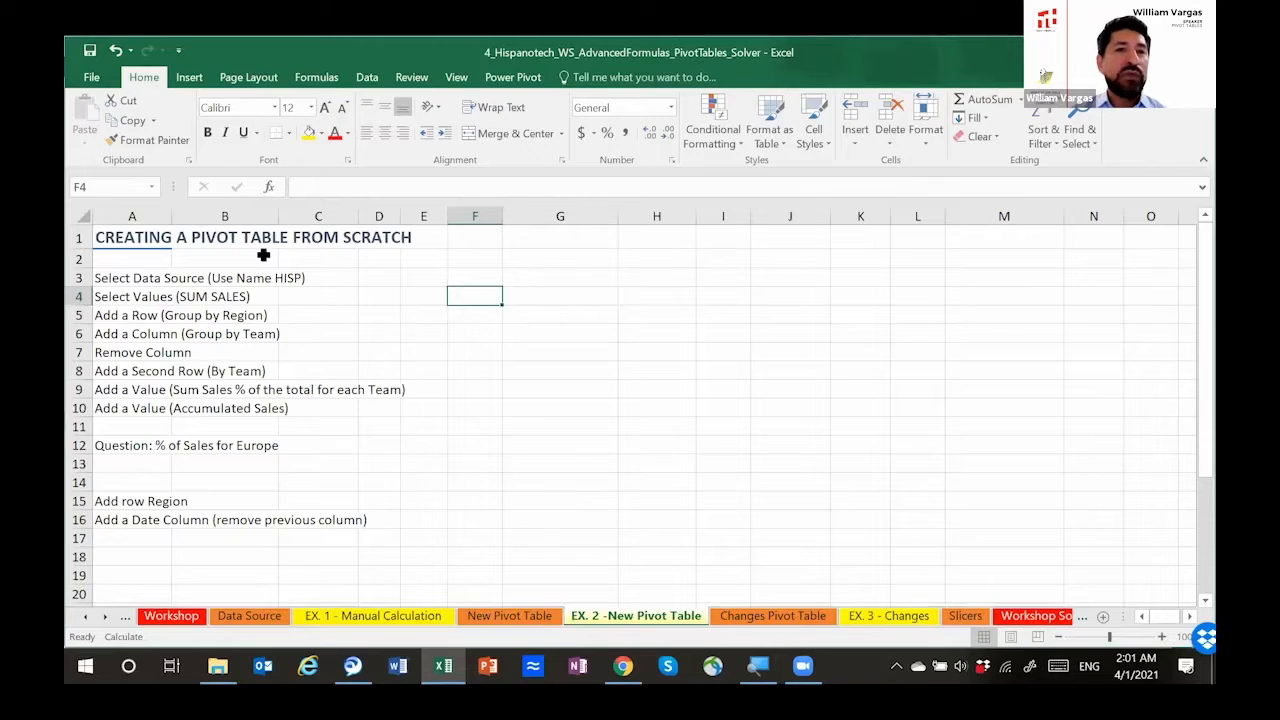
Step: Check the data source instruction in row 3 and select cell F3 as the new pivot table's location
click(189, 80)
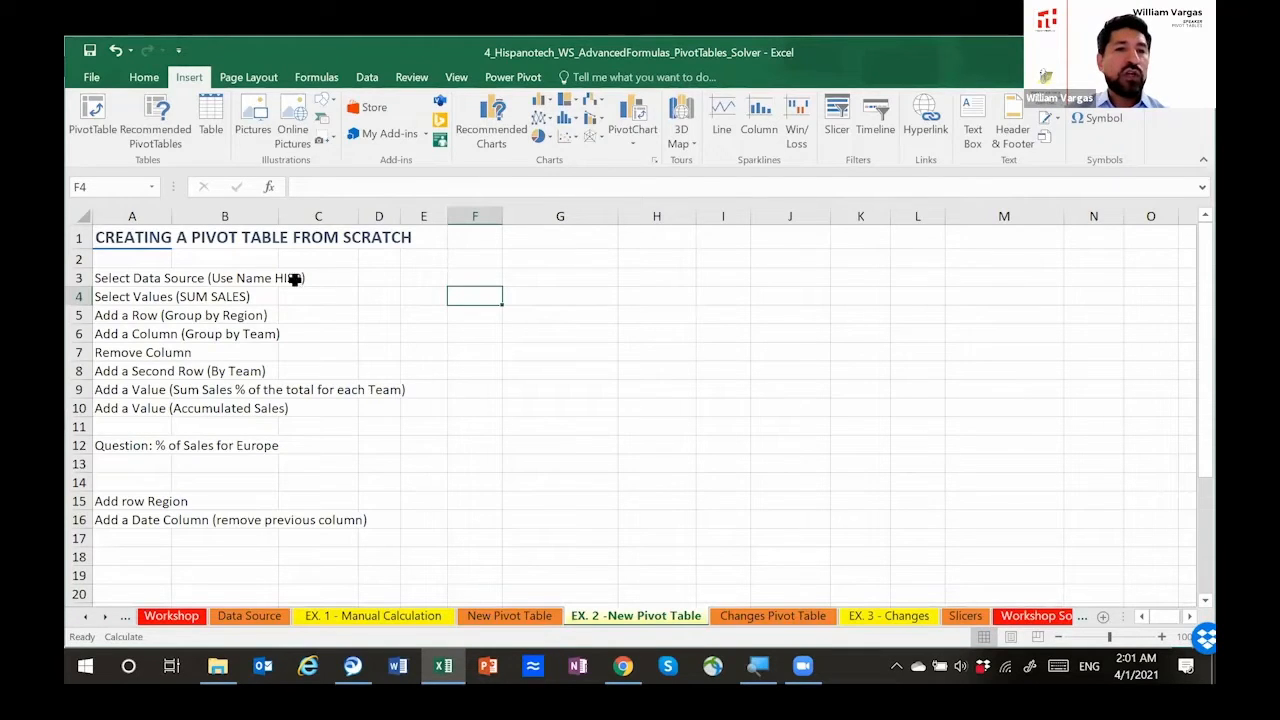
click(155, 279)
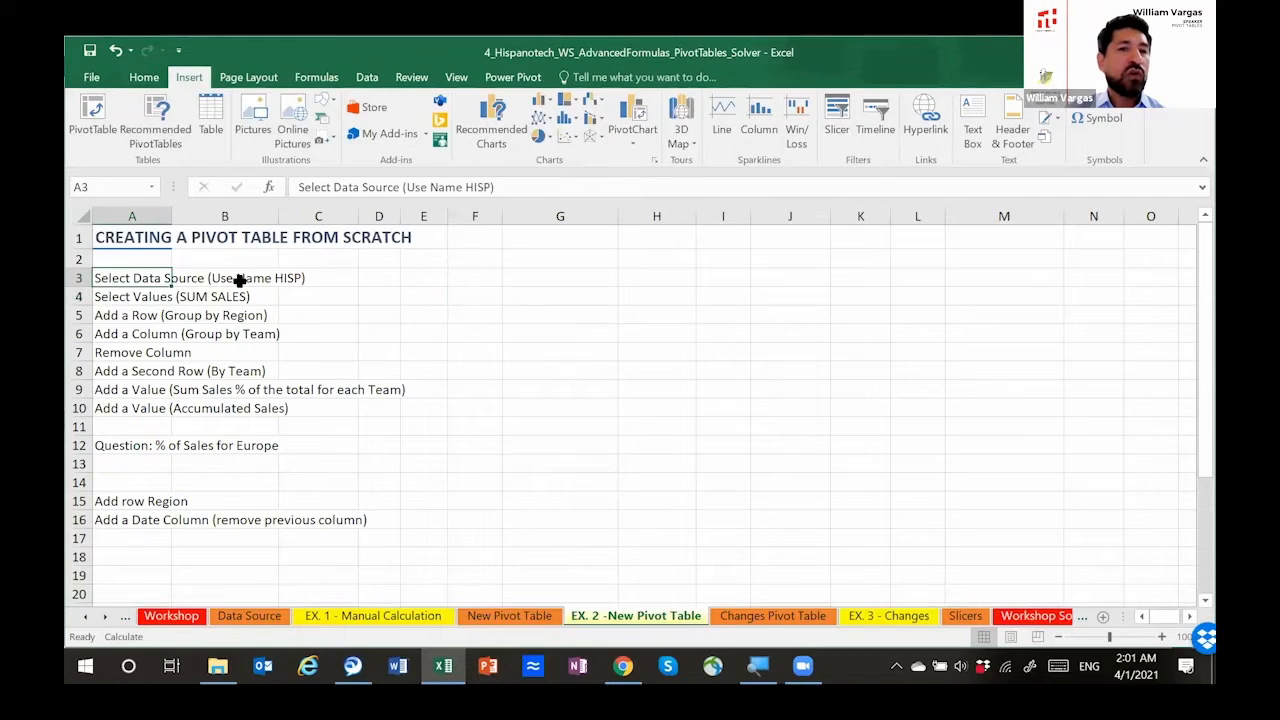
click(271, 278)
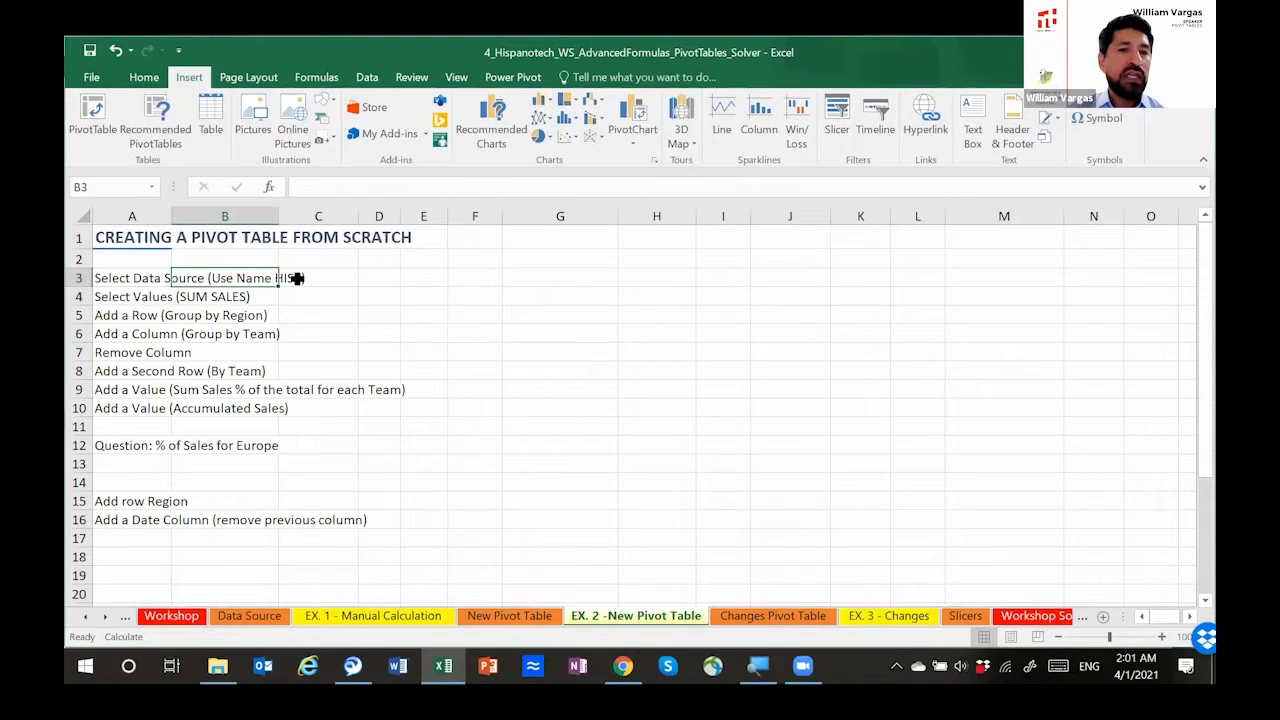
click(469, 278)
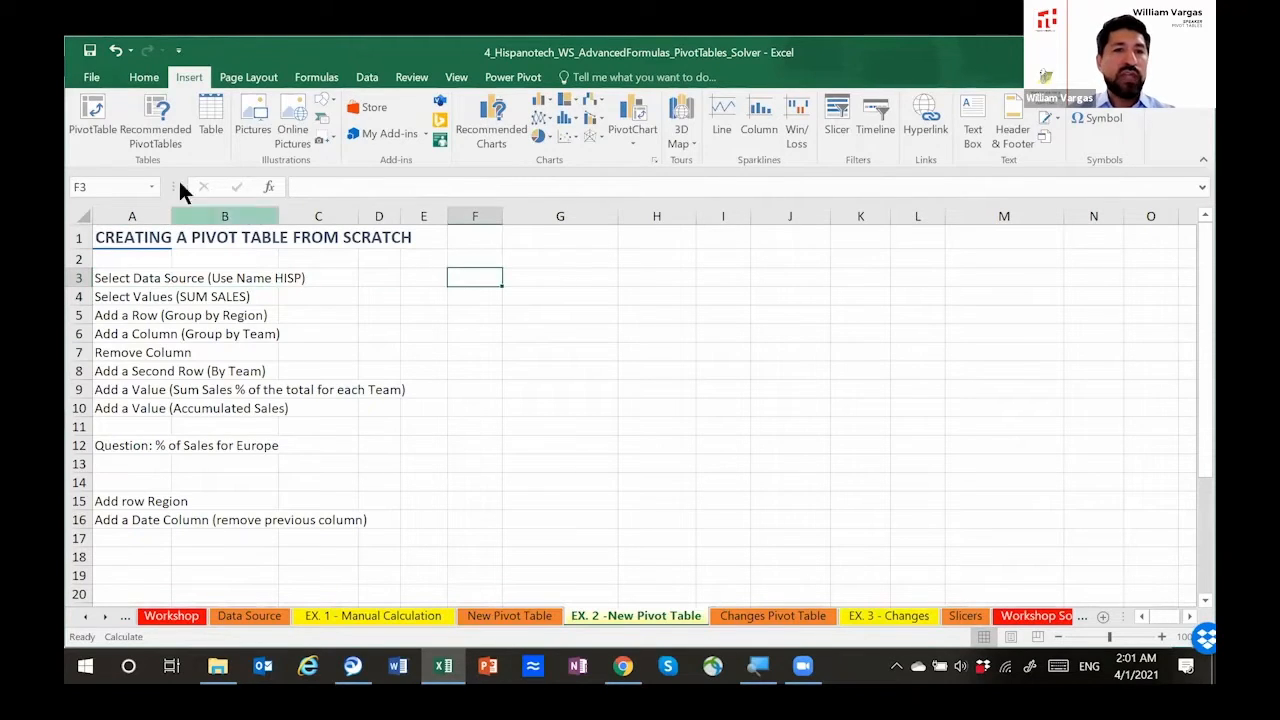
click(92, 114)
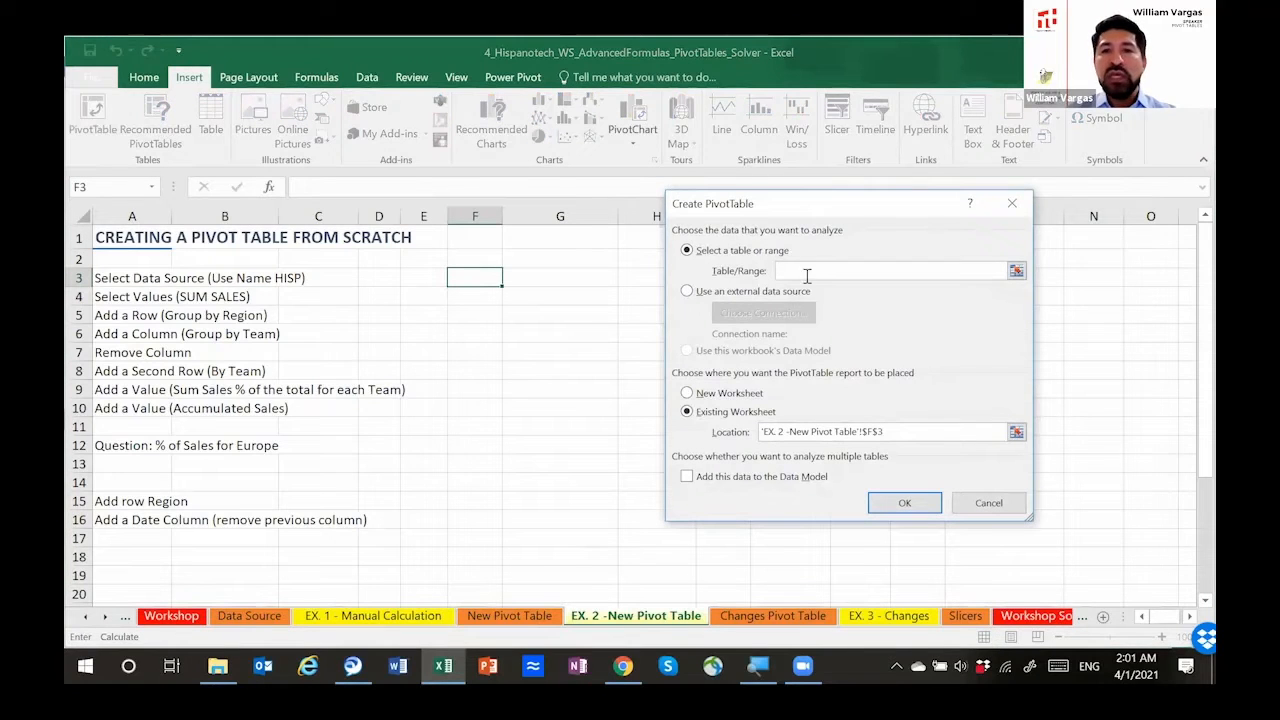
text(HISP)
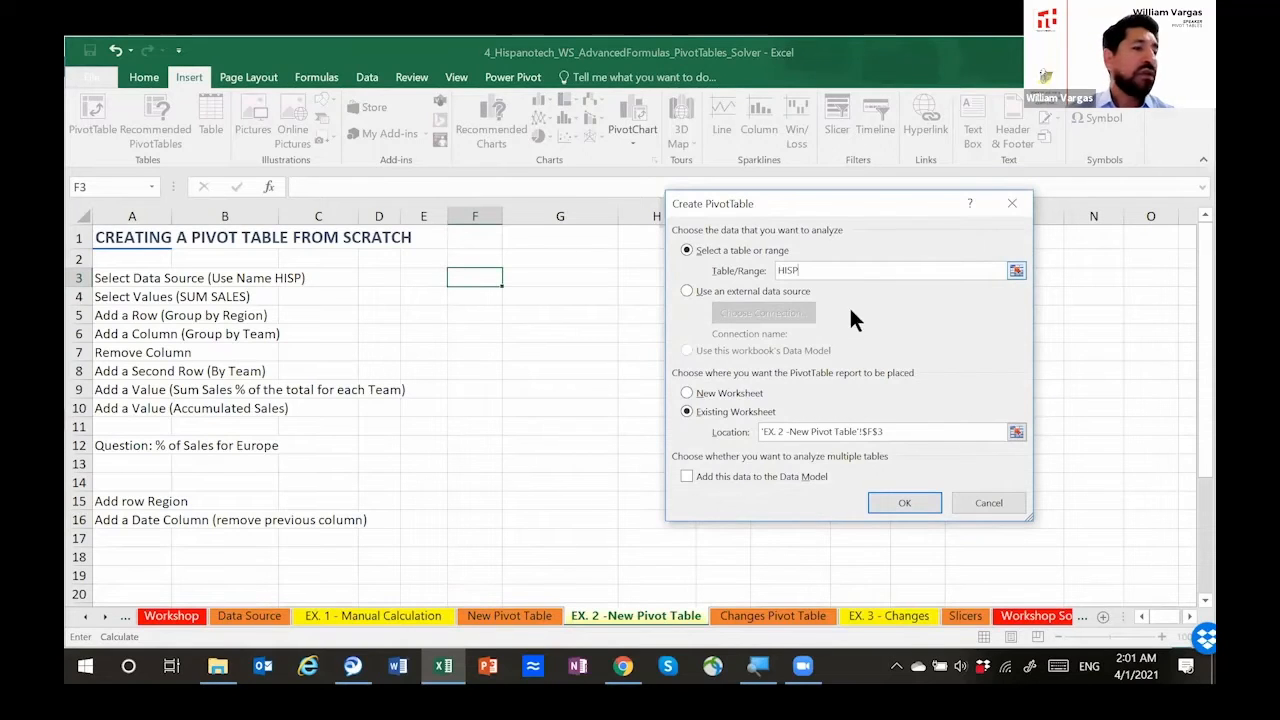
click(985, 503)
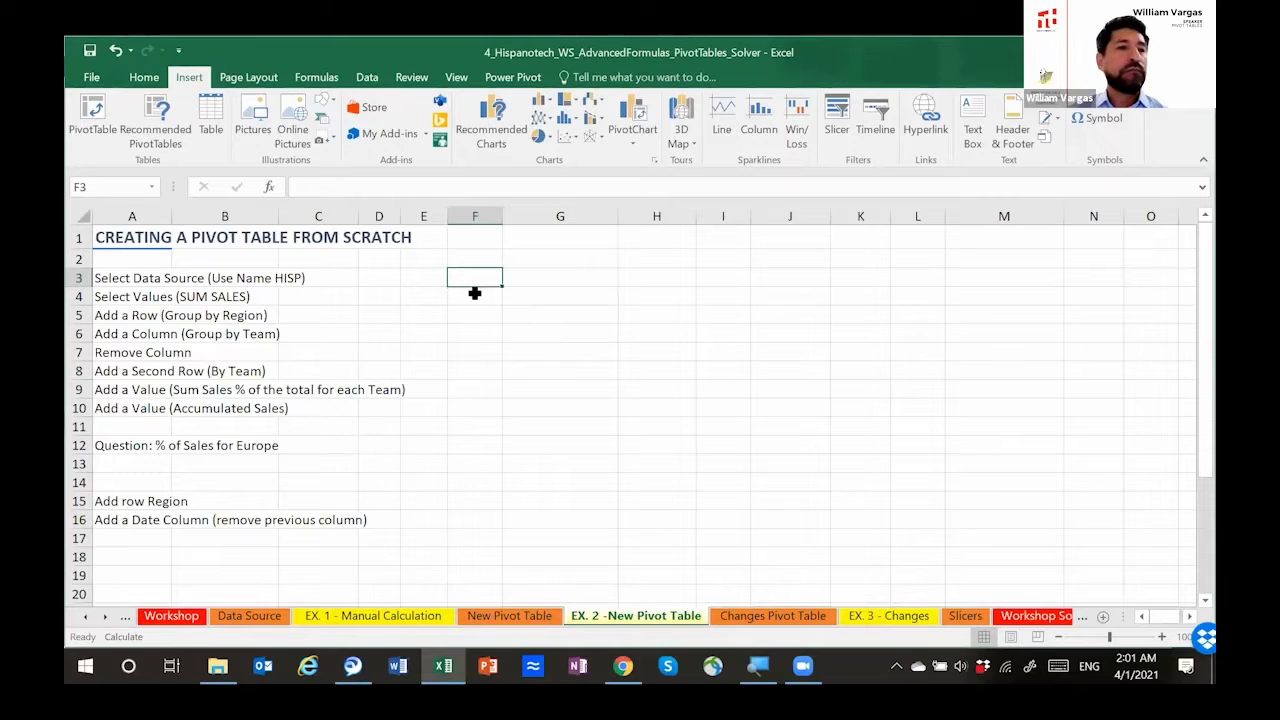
Step: Create a pivot table from the named range HISP at cell F3 of the existing EX. 2 sheet
click(92, 122)
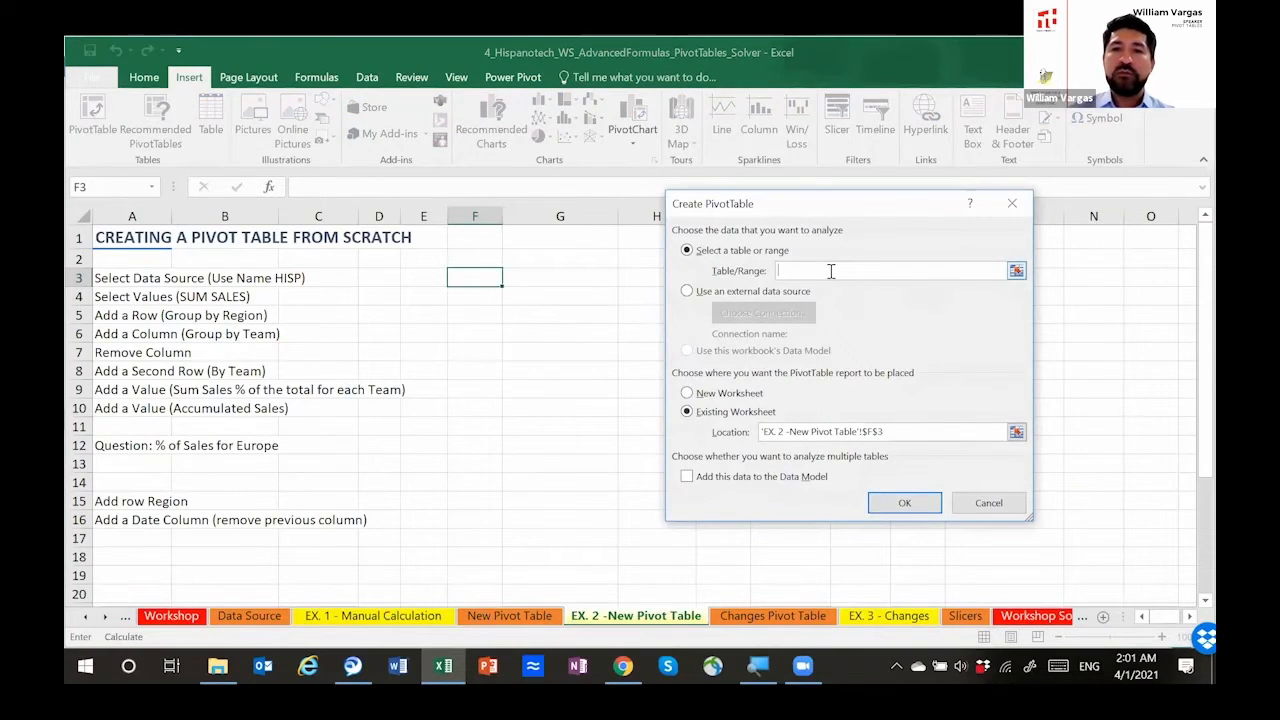
text(HISP)
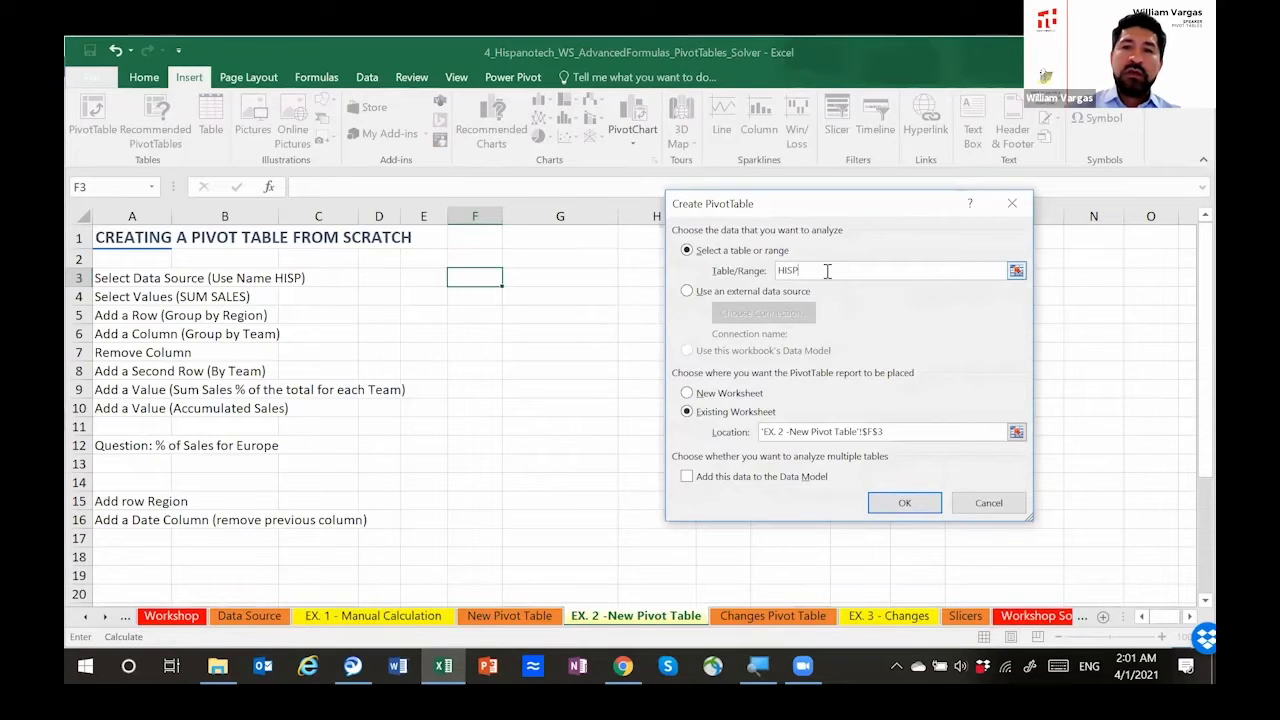
click(892, 501)
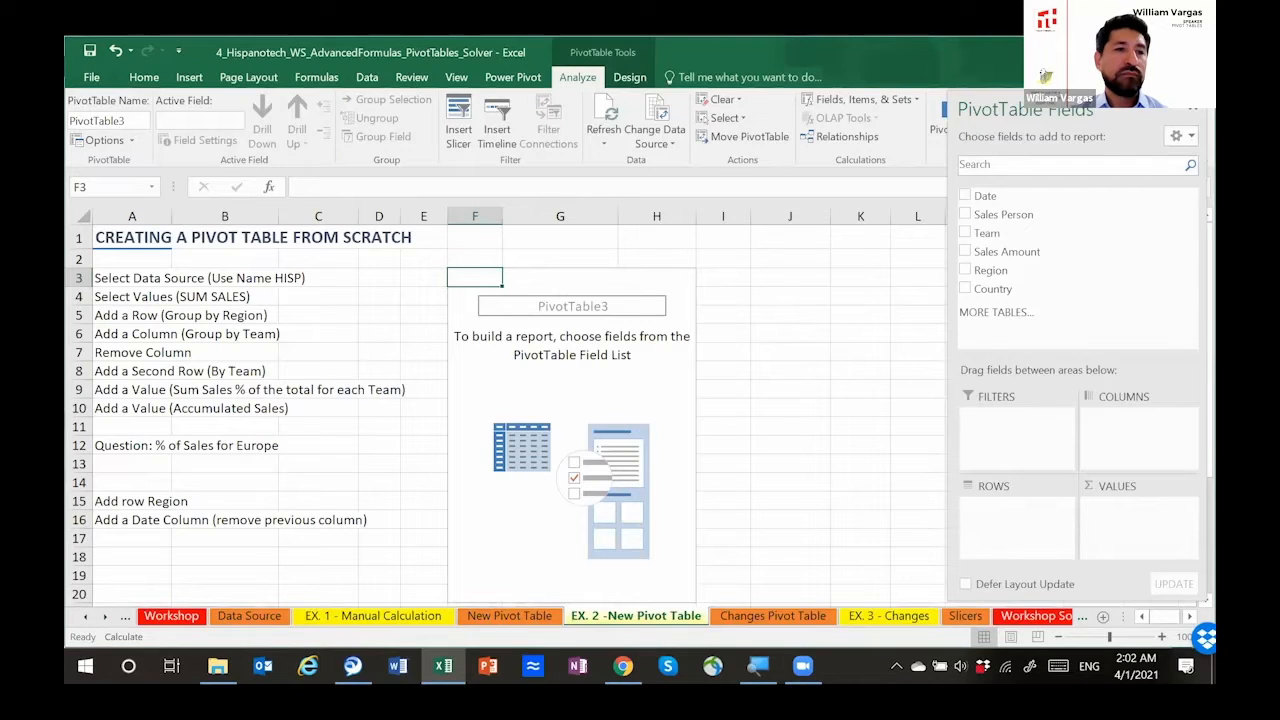
Step: Add Sales Amount to the new pivot table's values as a sum
key(alt+Tab)
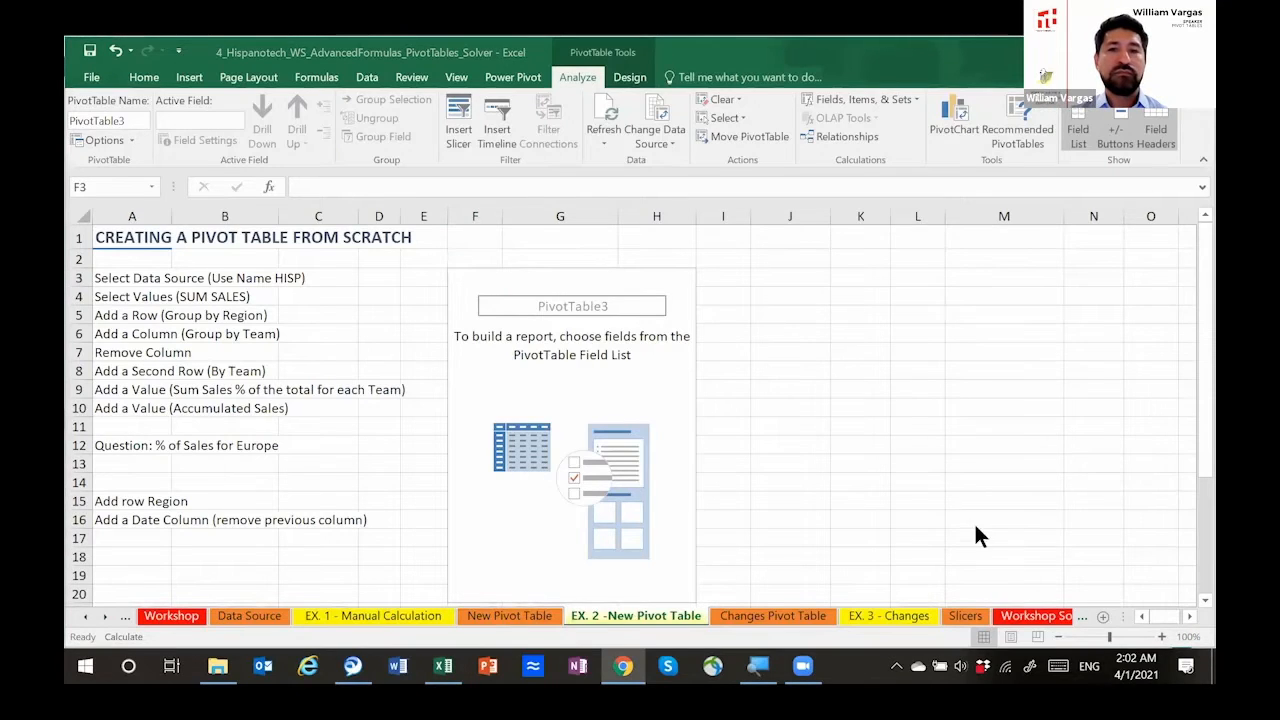
click(598, 280)
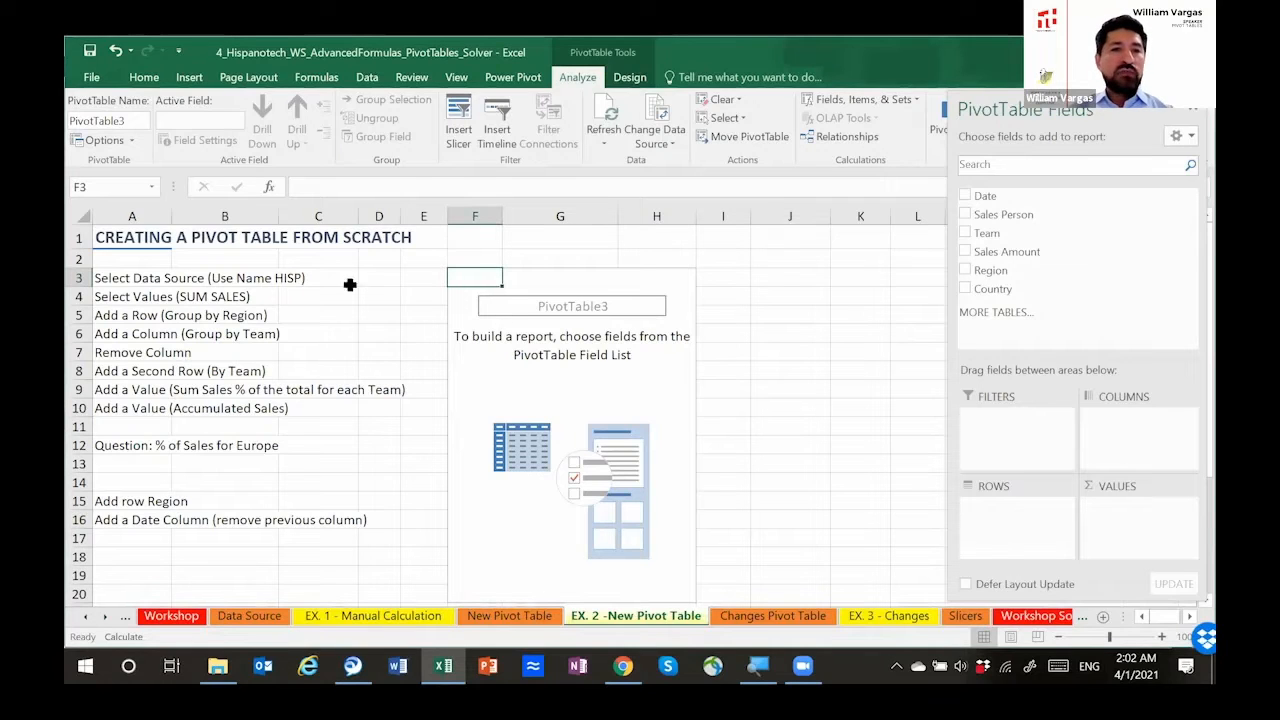
click(159, 298)
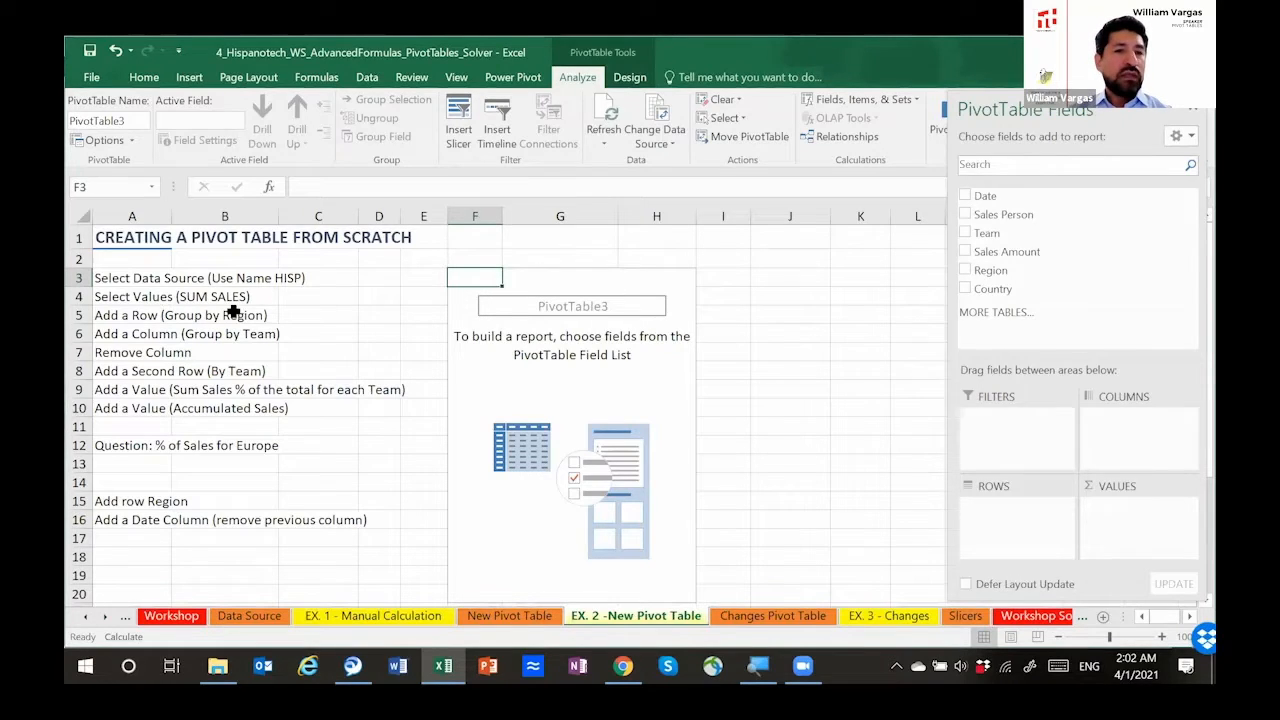
click(535, 367)
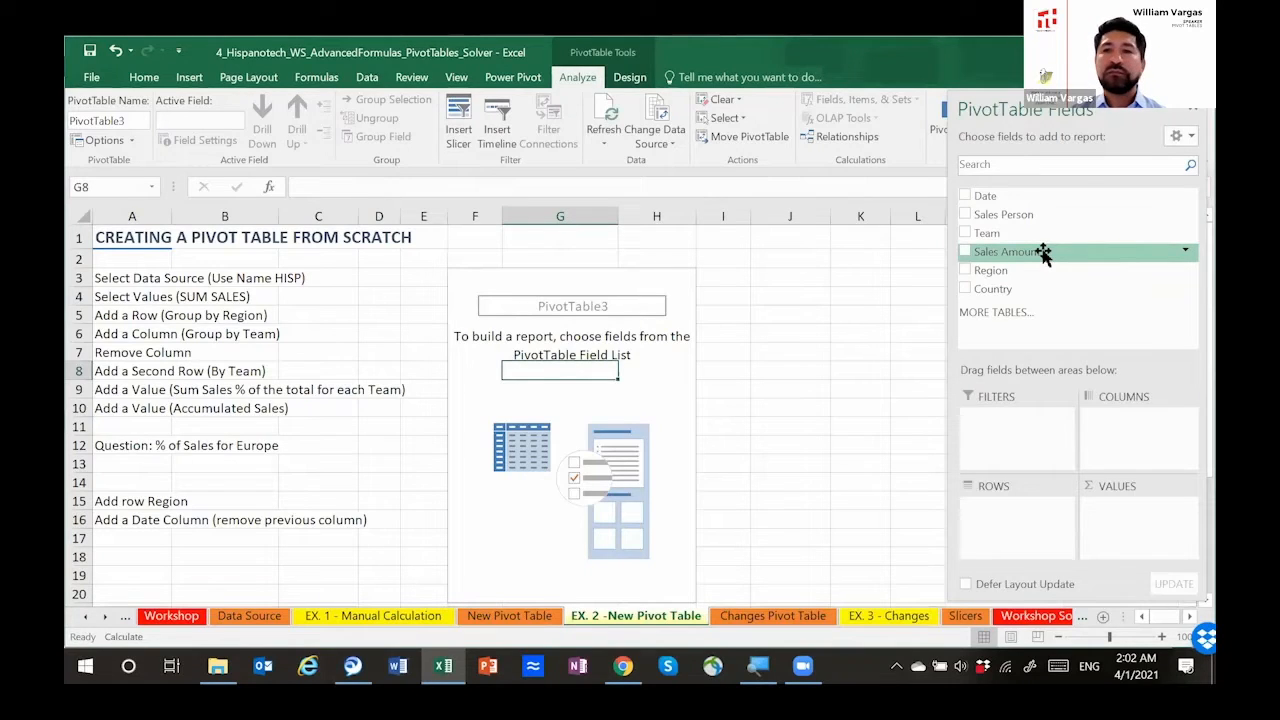
drag(1043, 253, 1121, 516)
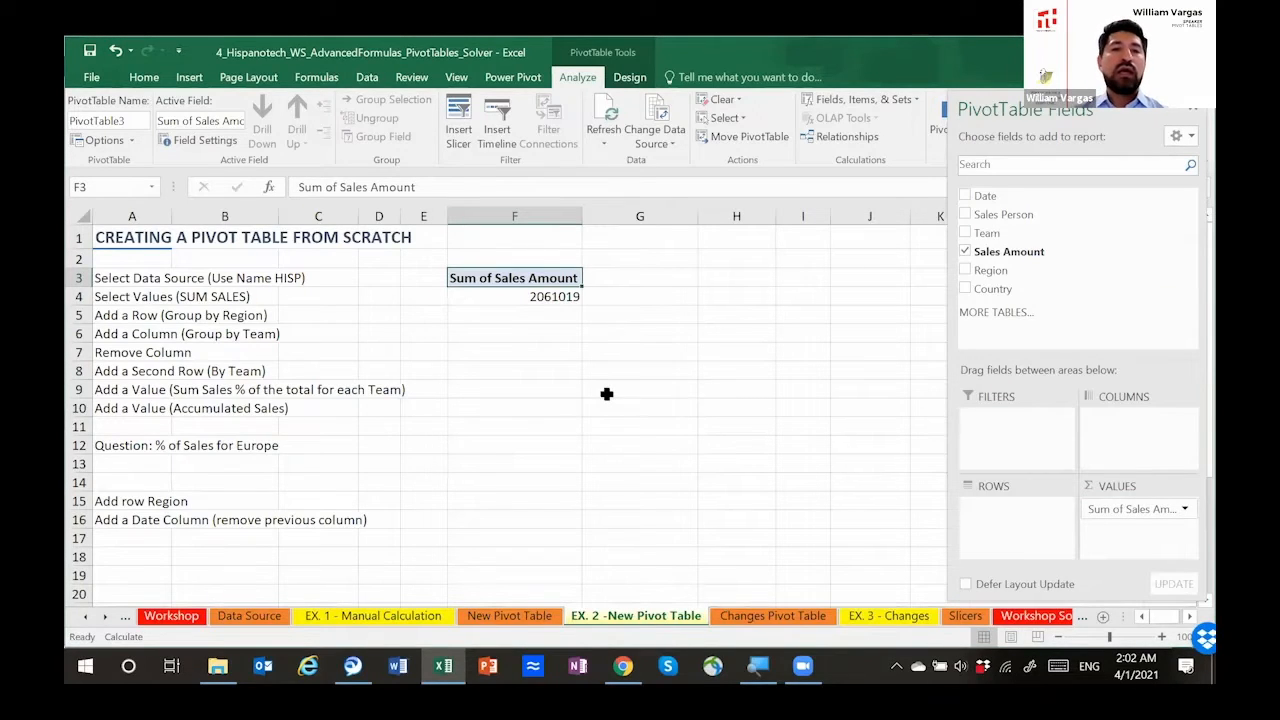
Step: Group the summed sales by Region in the pivot table rows
click(120, 318)
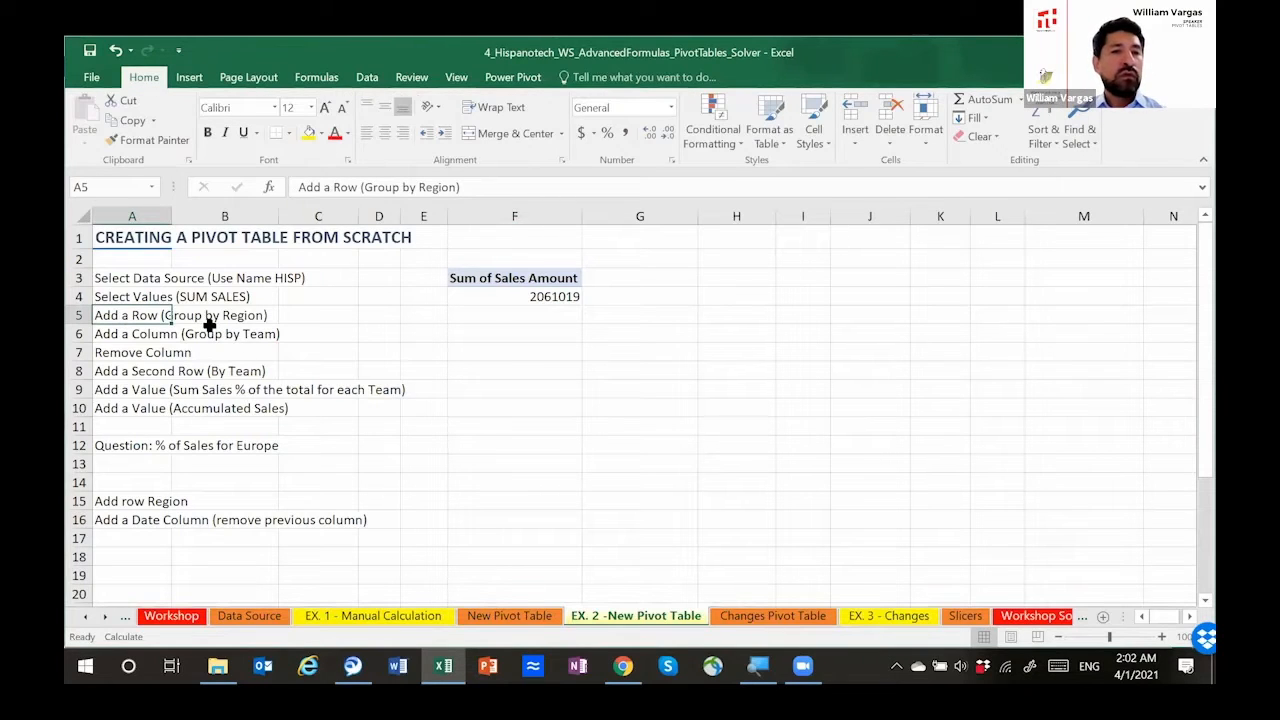
click(496, 296)
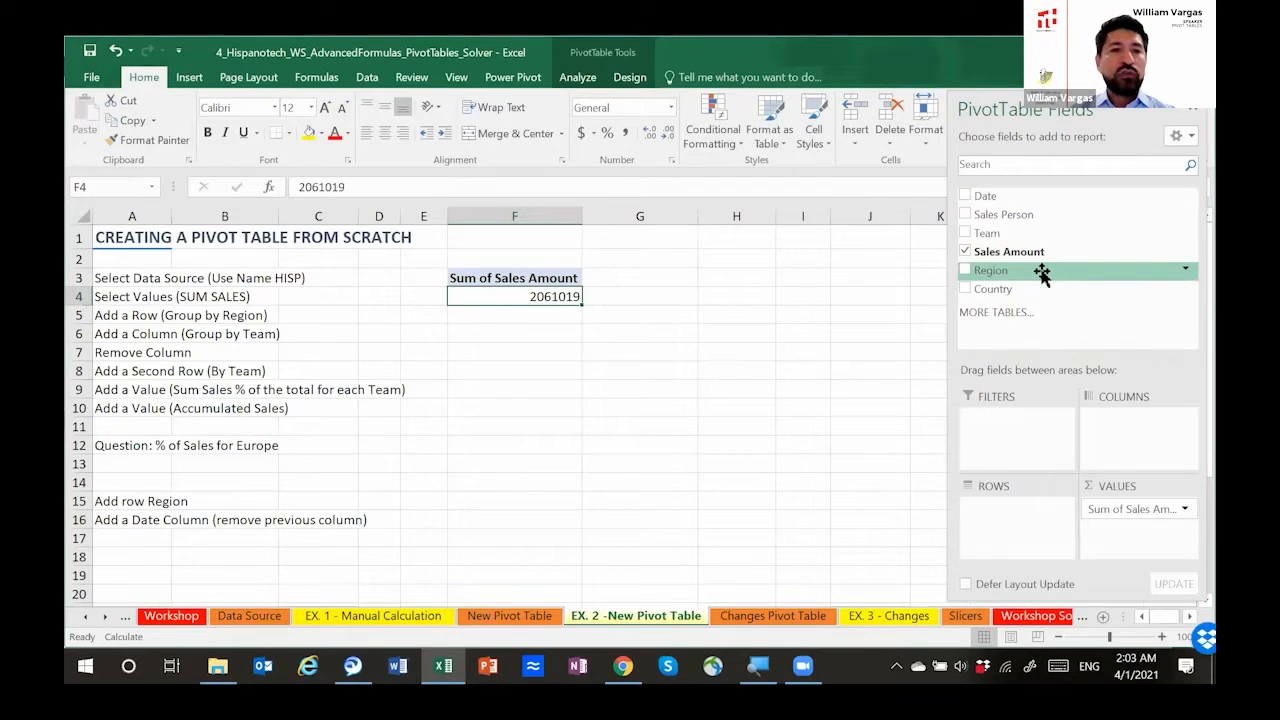
drag(1043, 277, 1006, 520)
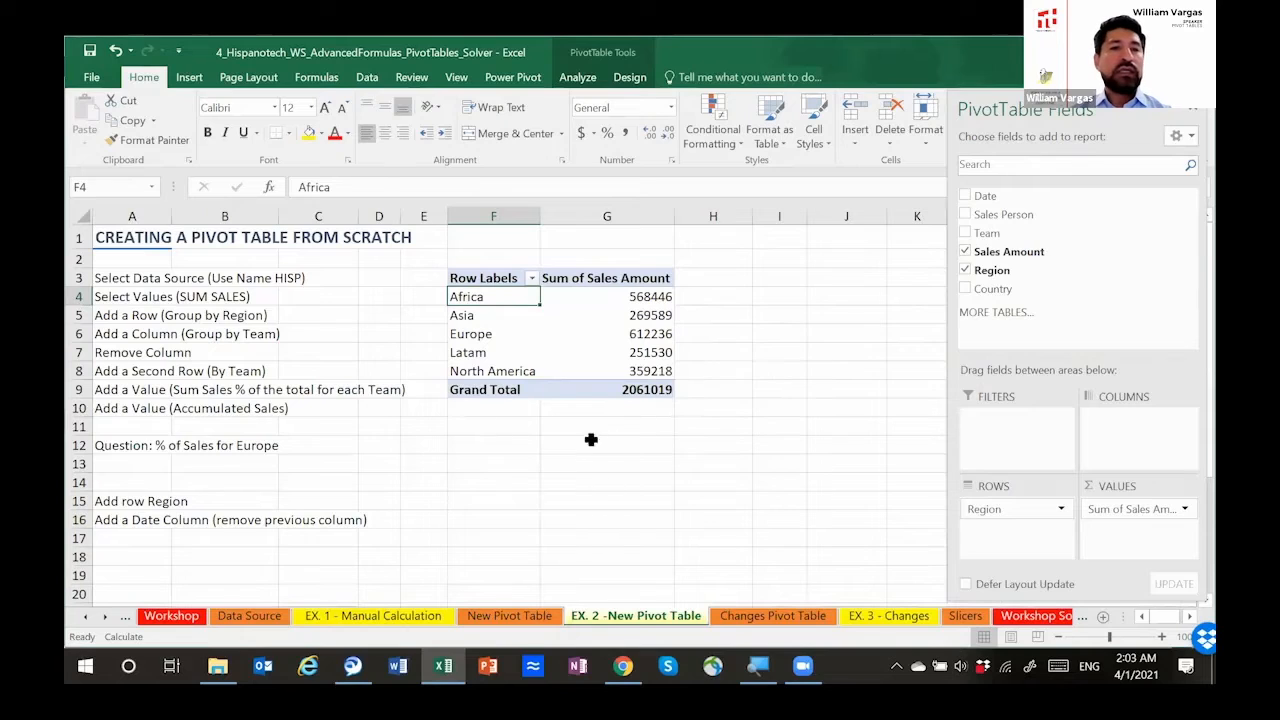
Step: Add Team to the pivot table columns to split each region's sales by team
click(131, 334)
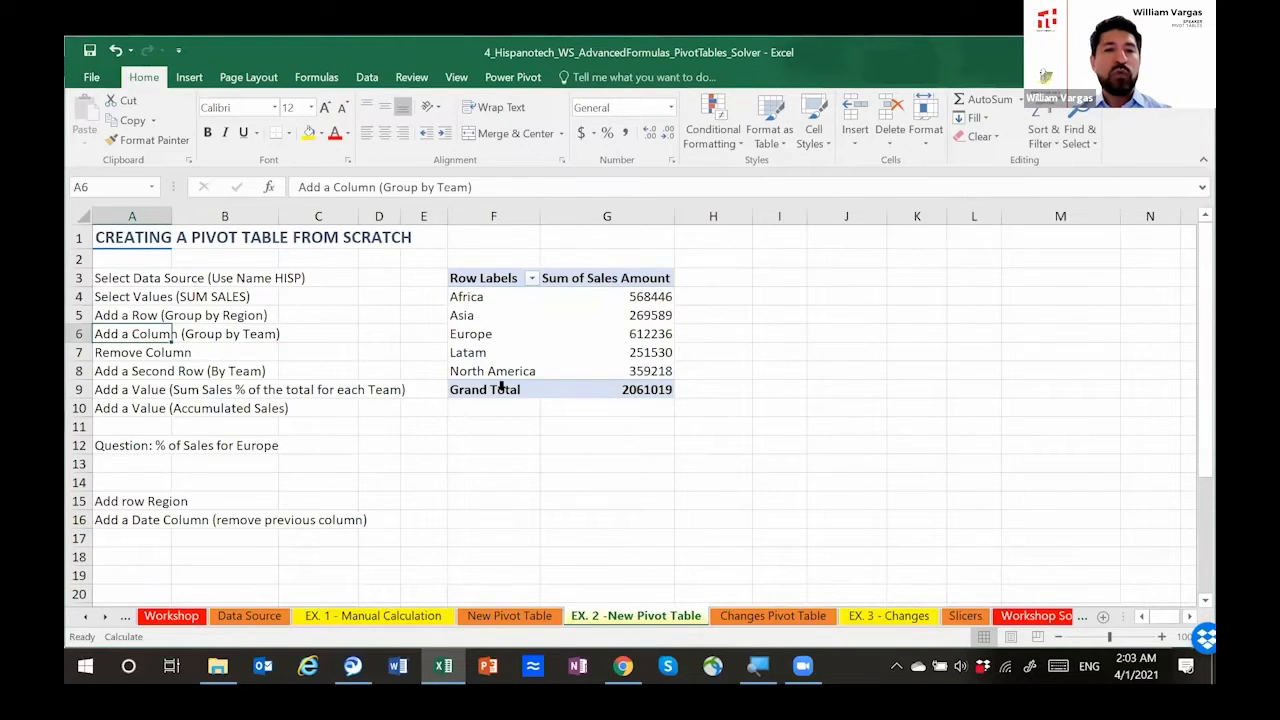
key(alt+Tab)
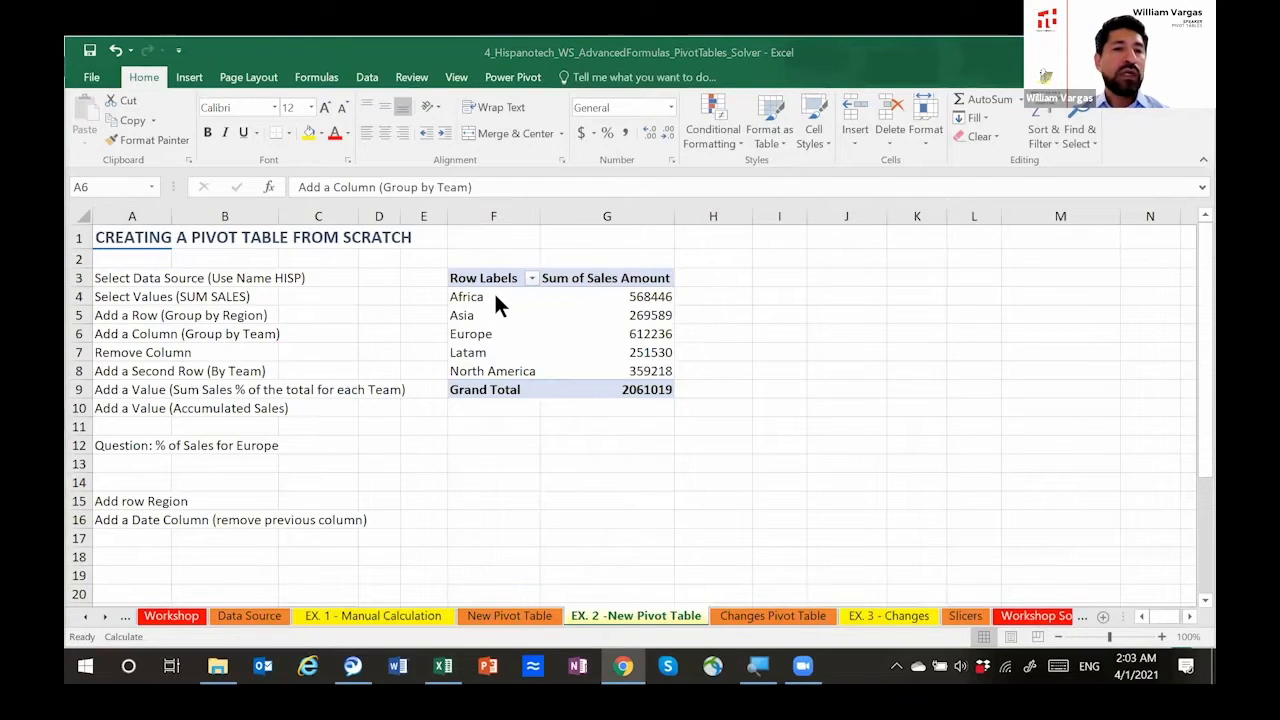
click(214, 327)
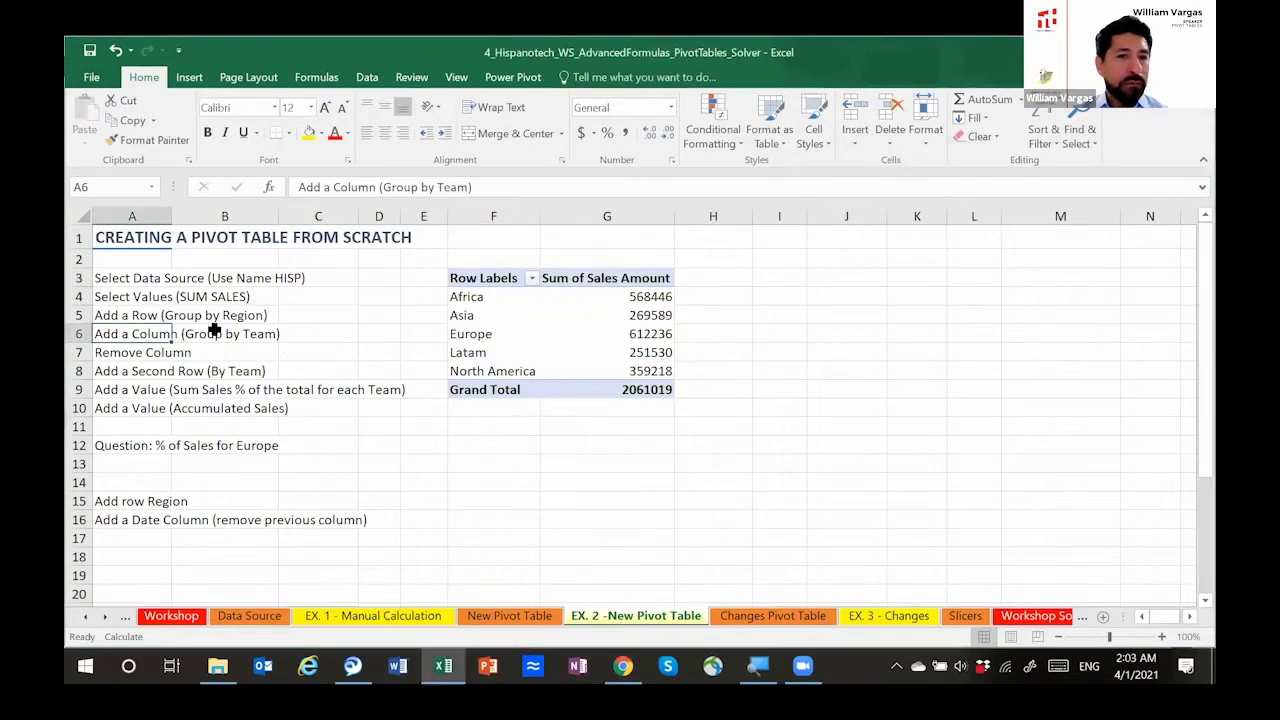
click(215, 333)
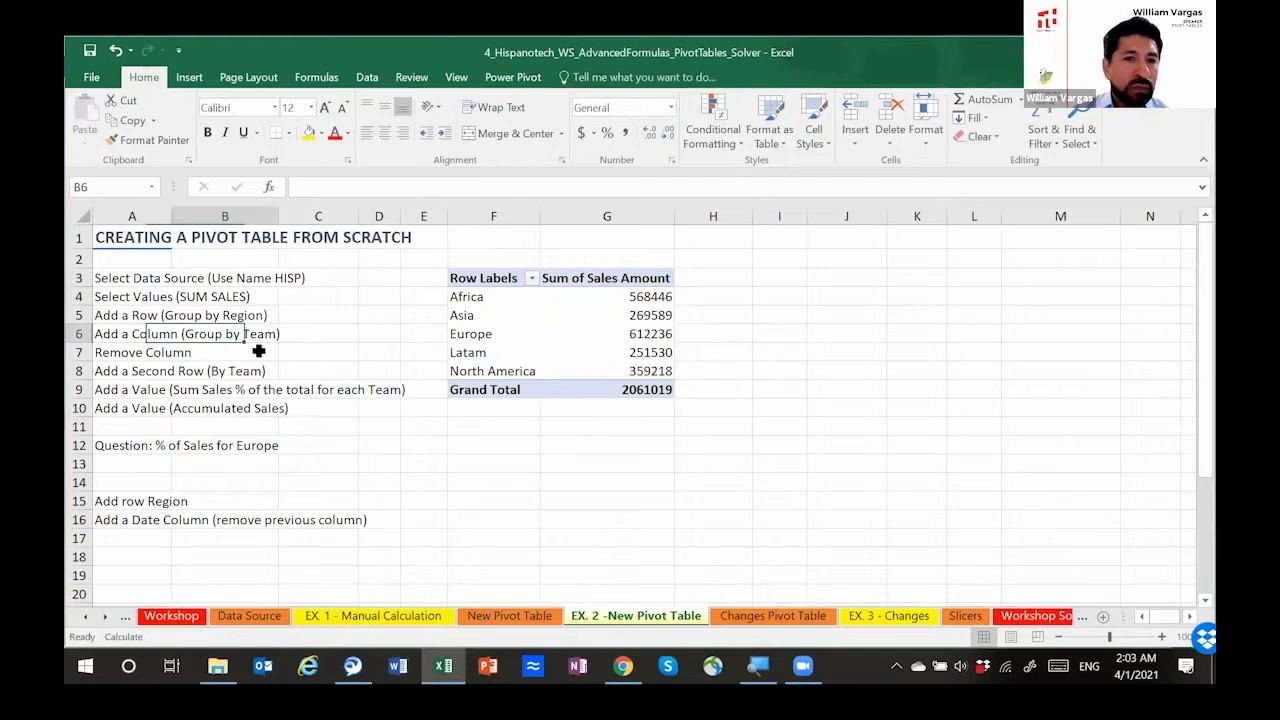
click(468, 299)
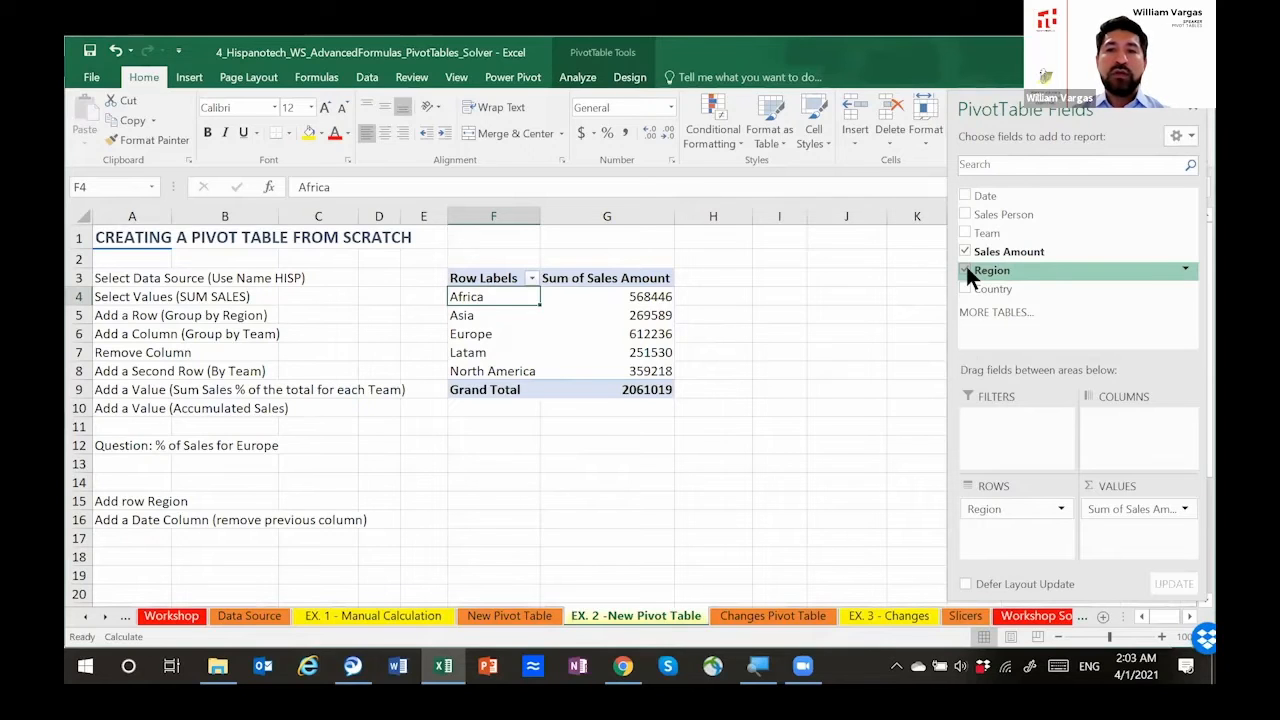
mouse_move(966, 266)
mouse_down()
mouse_move(998, 278)
mouse_move(986, 272)
mouse_up()
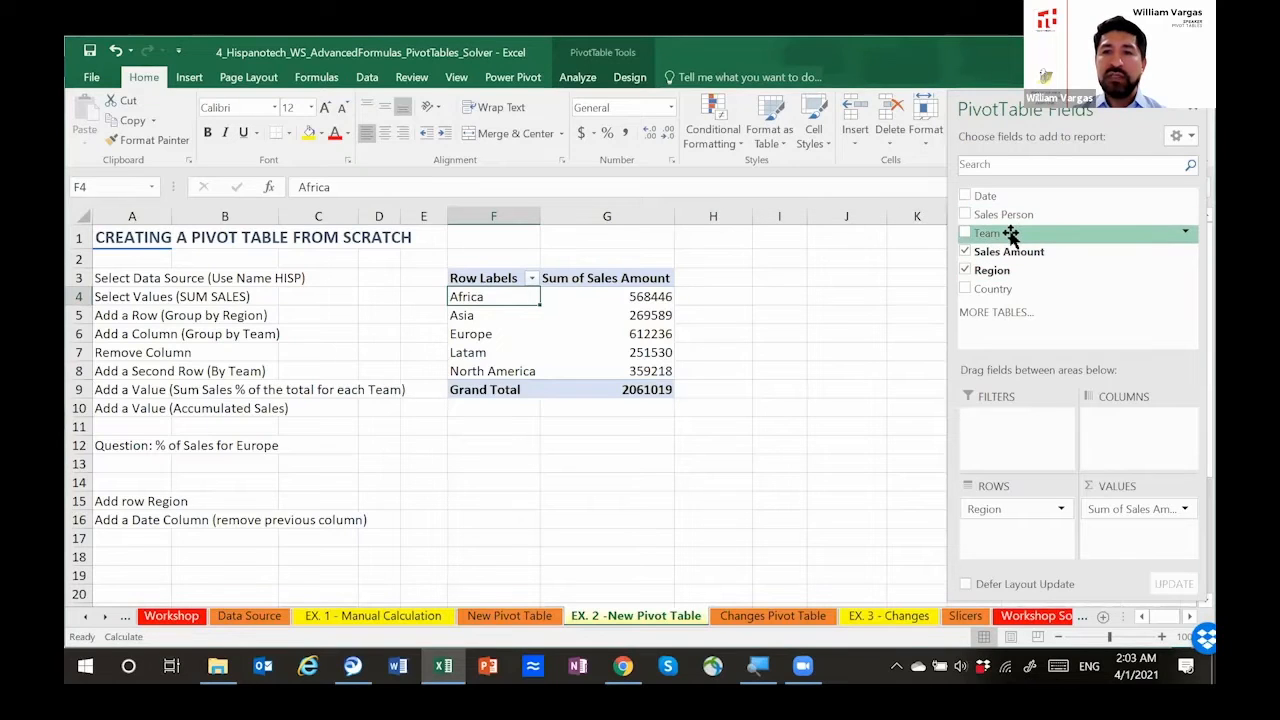
drag(1010, 233, 1110, 421)
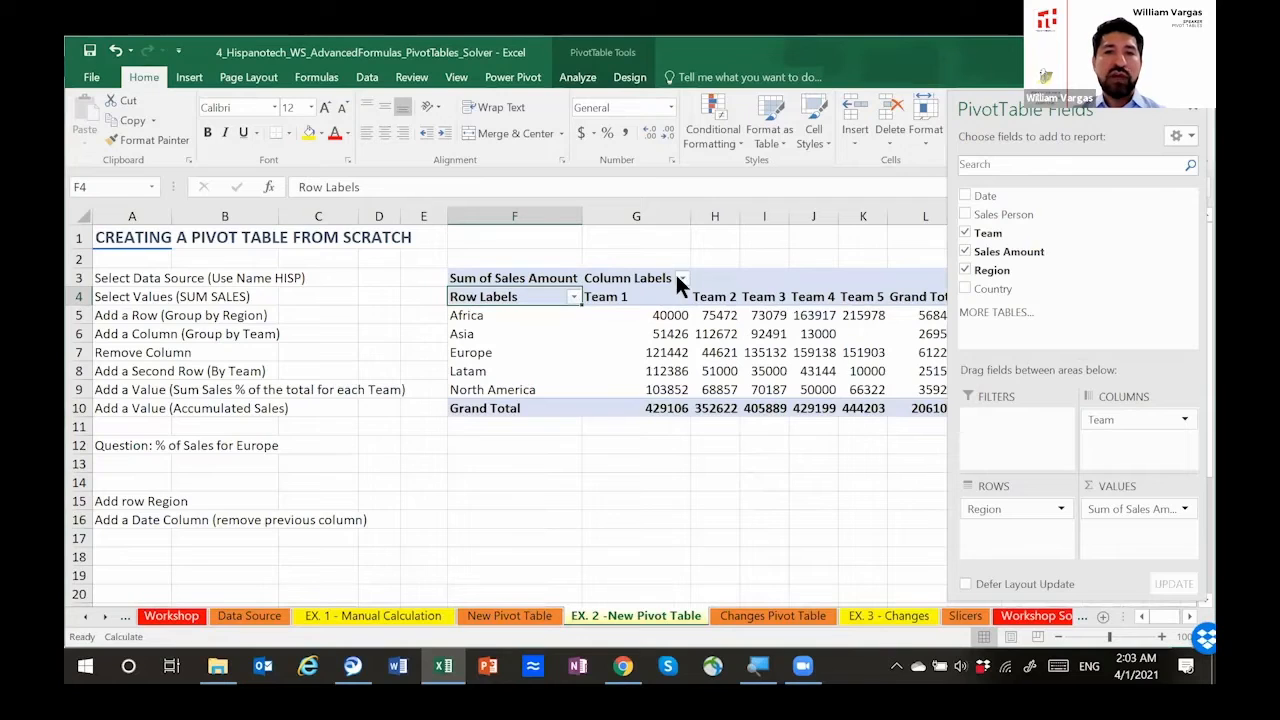
Step: Format the pivot table's sales values and totals as dollar accounting amounts with no decimal places
drag(690, 217, 640, 220)
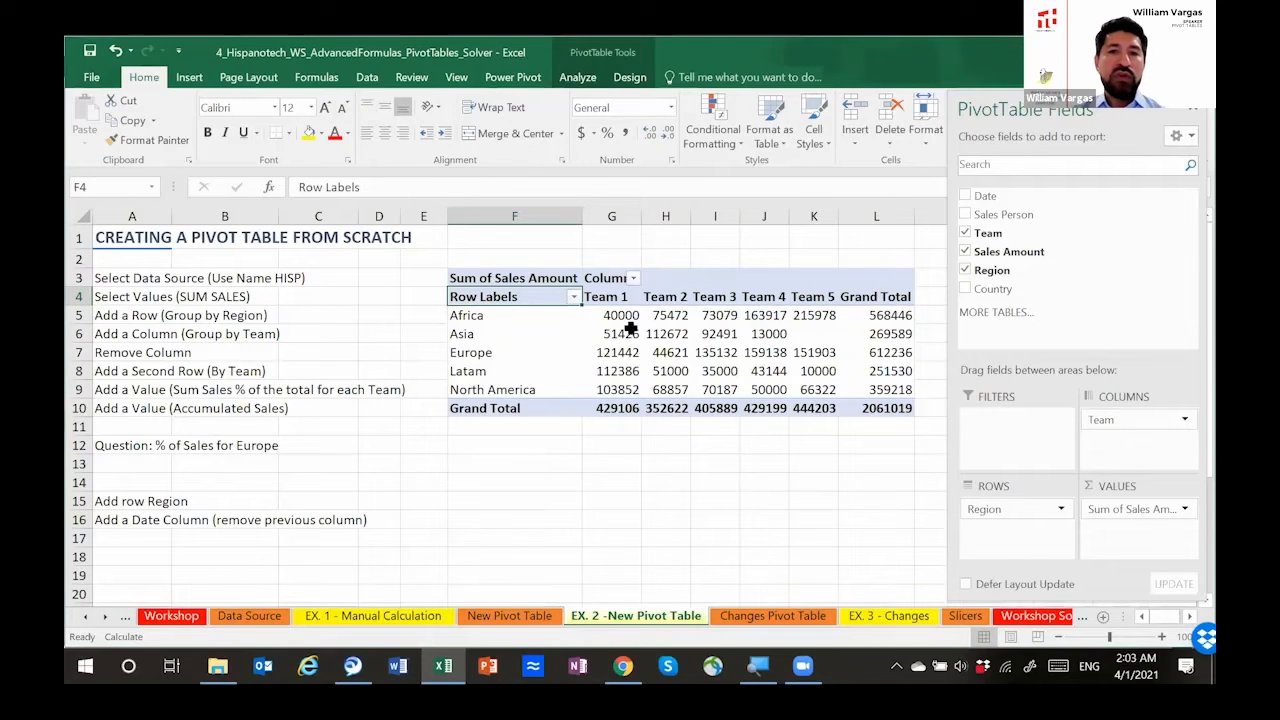
drag(625, 318, 845, 408)
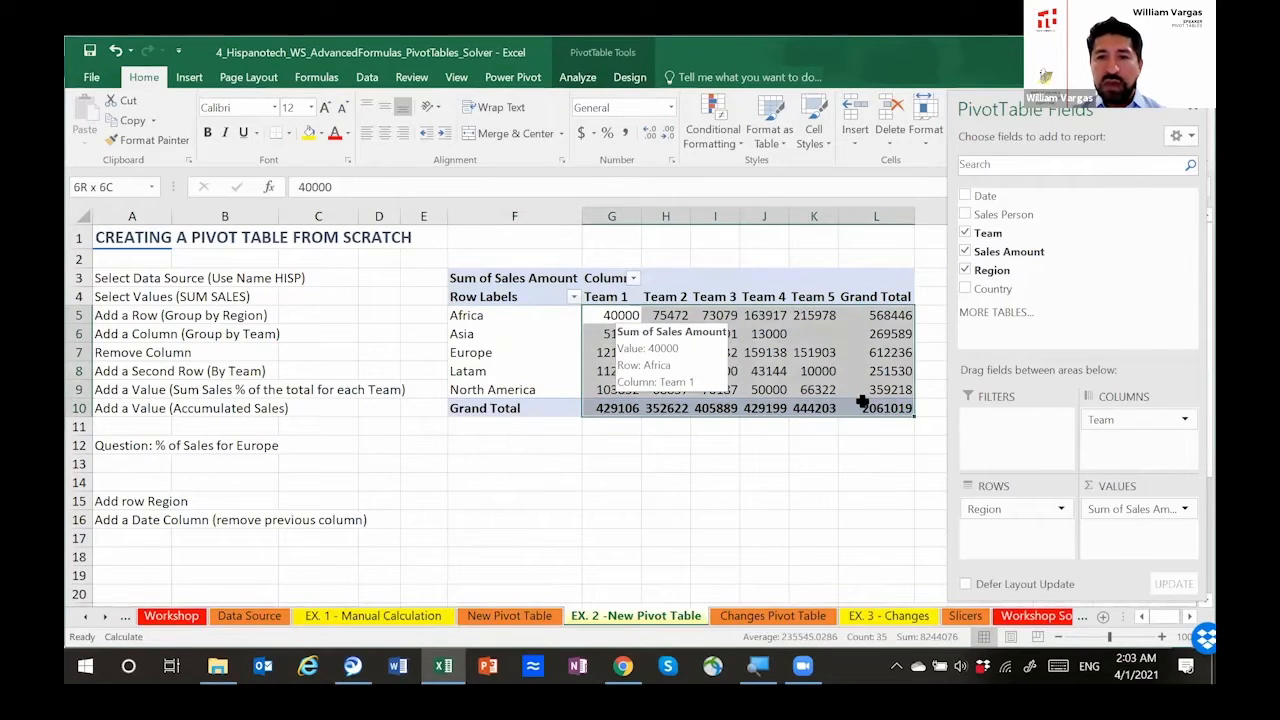
click(578, 131)
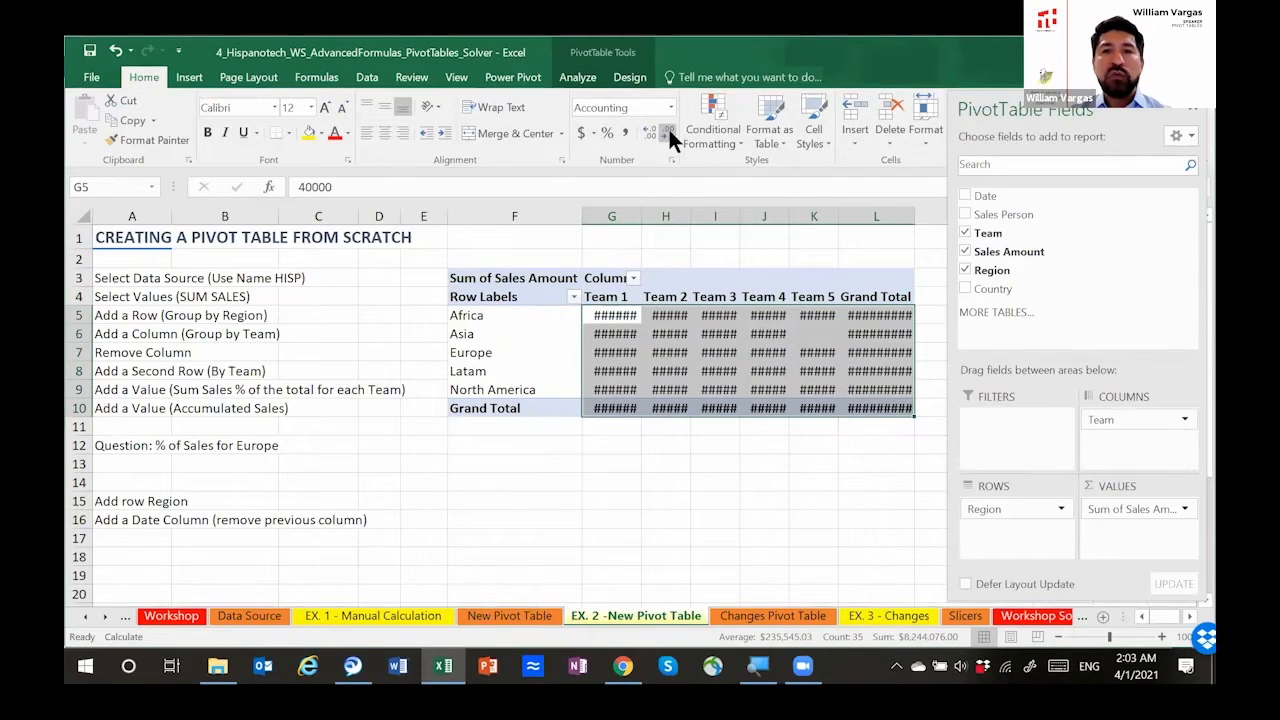
click(669, 124)
click(669, 124)
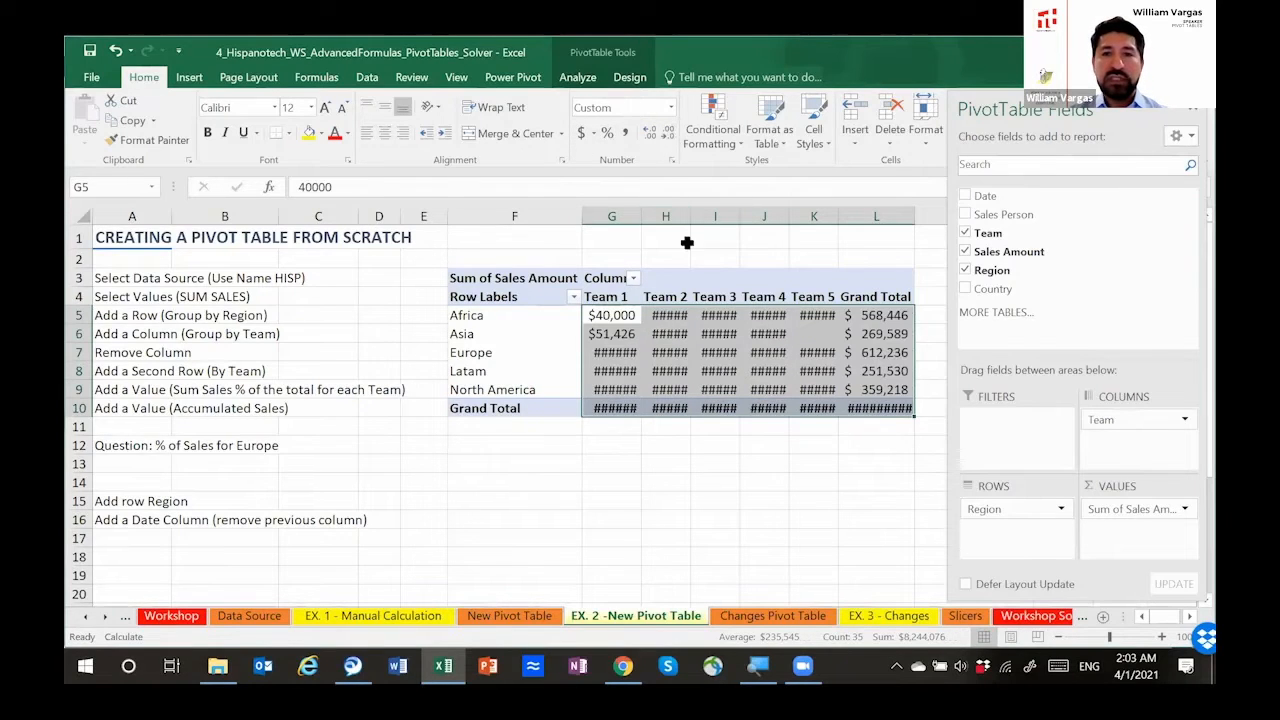
Step: Widen the pivot table's team and Grand Total columns to fit the formatted amounts
mouse_move(693, 221)
mouse_down()
mouse_move(711, 221)
mouse_move(639, 216)
mouse_move(690, 216)
mouse_up()
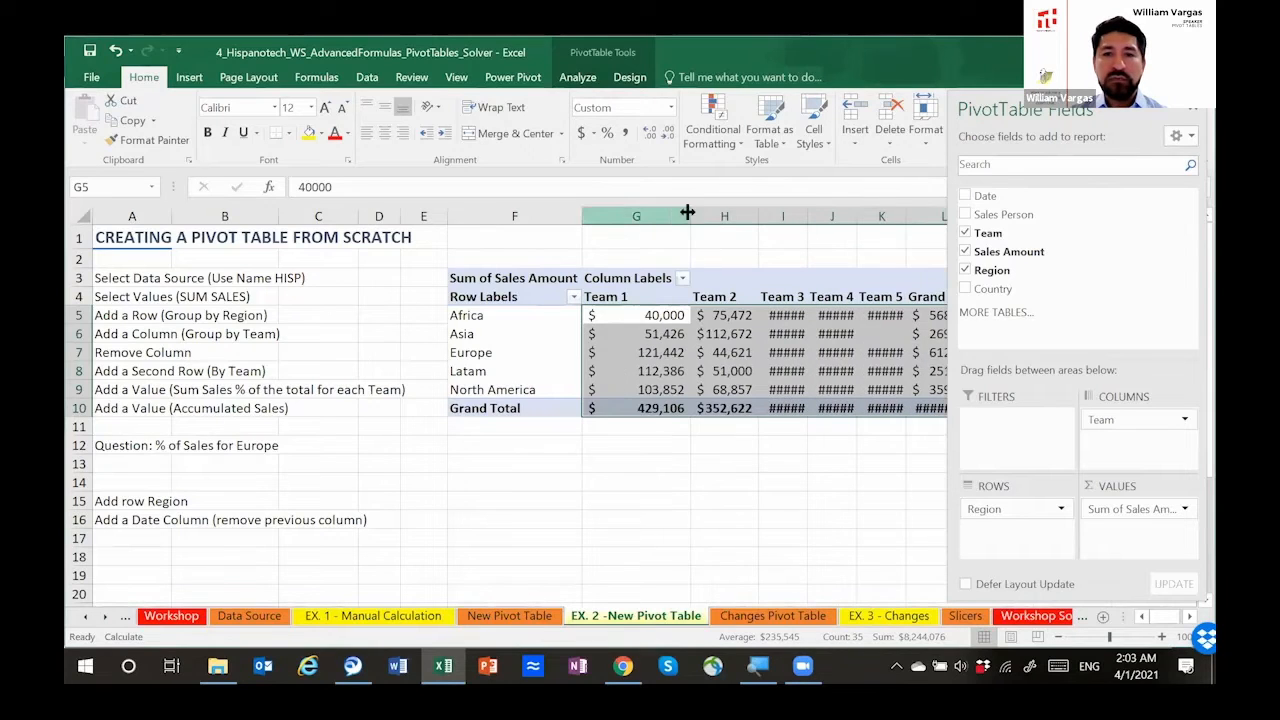
double_click(807, 214)
double_click(871, 214)
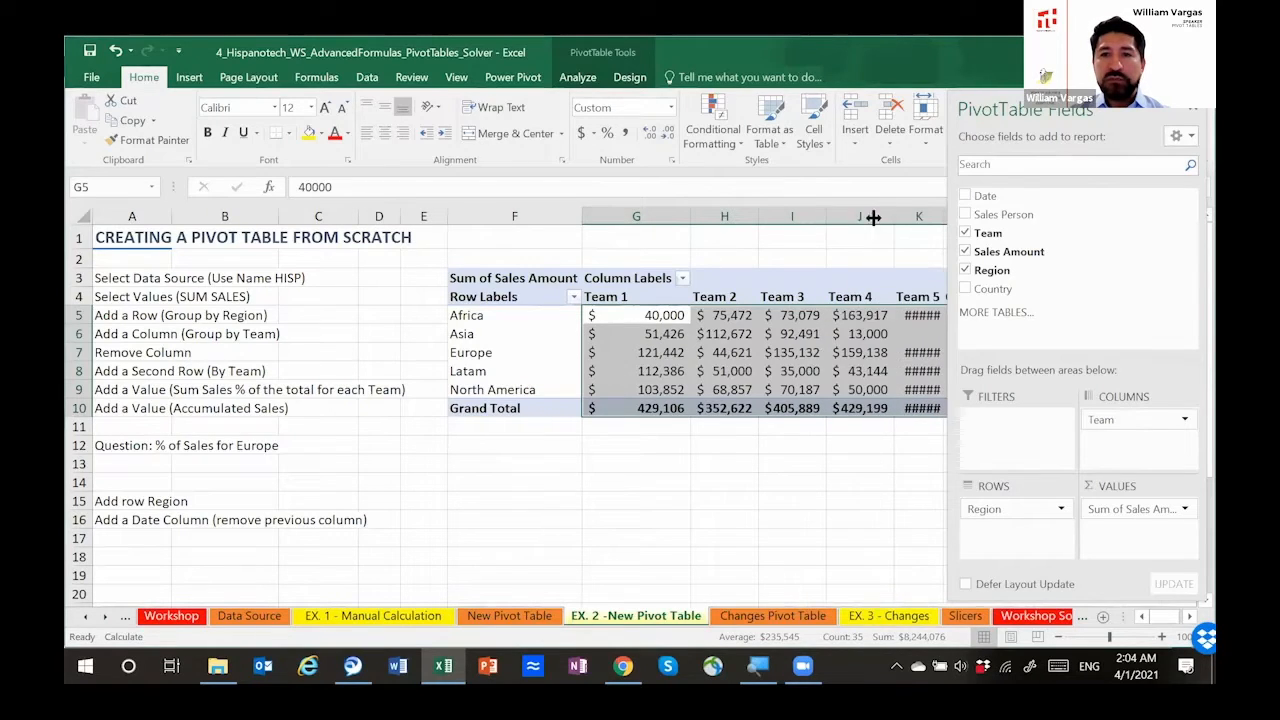
double_click(944, 216)
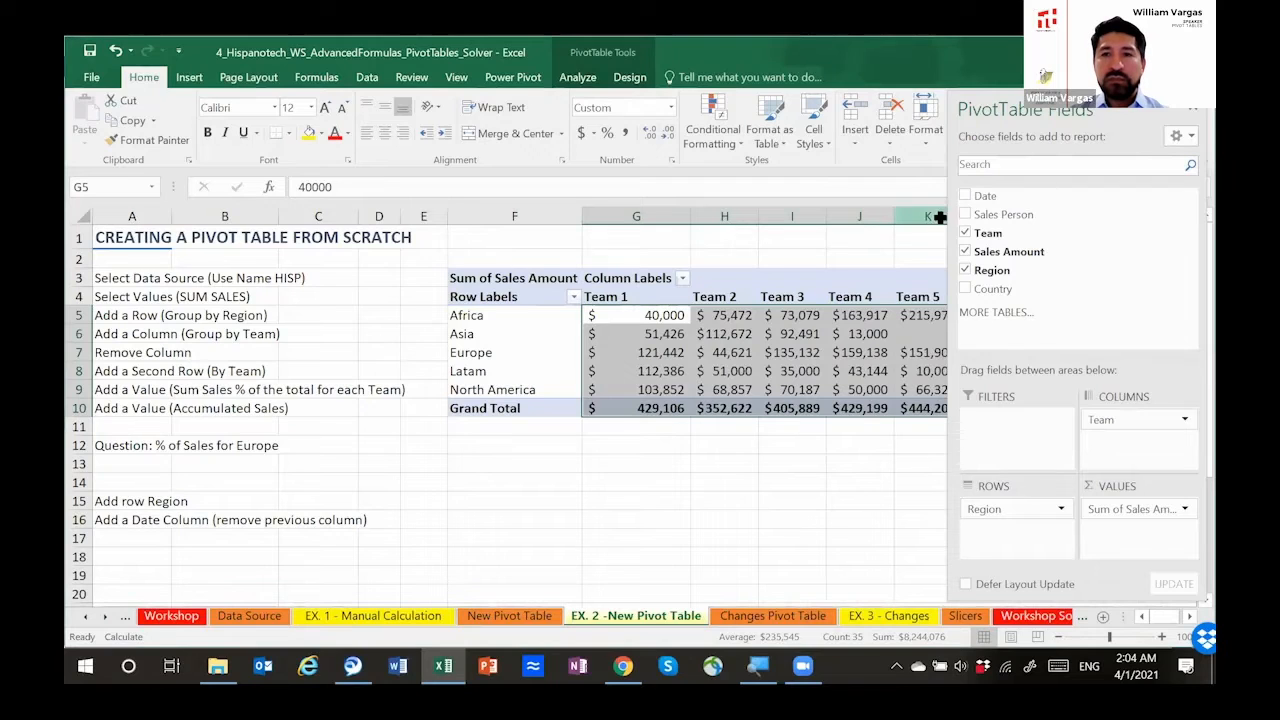
click(838, 475)
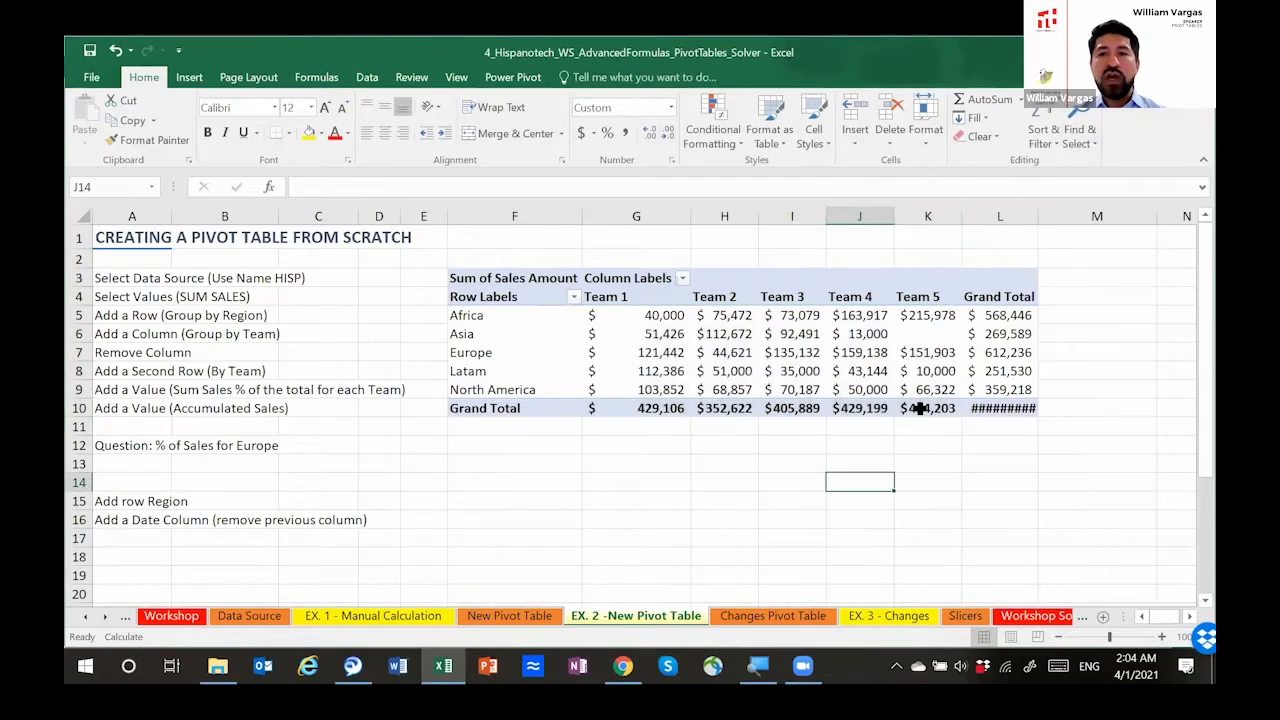
double_click(1039, 218)
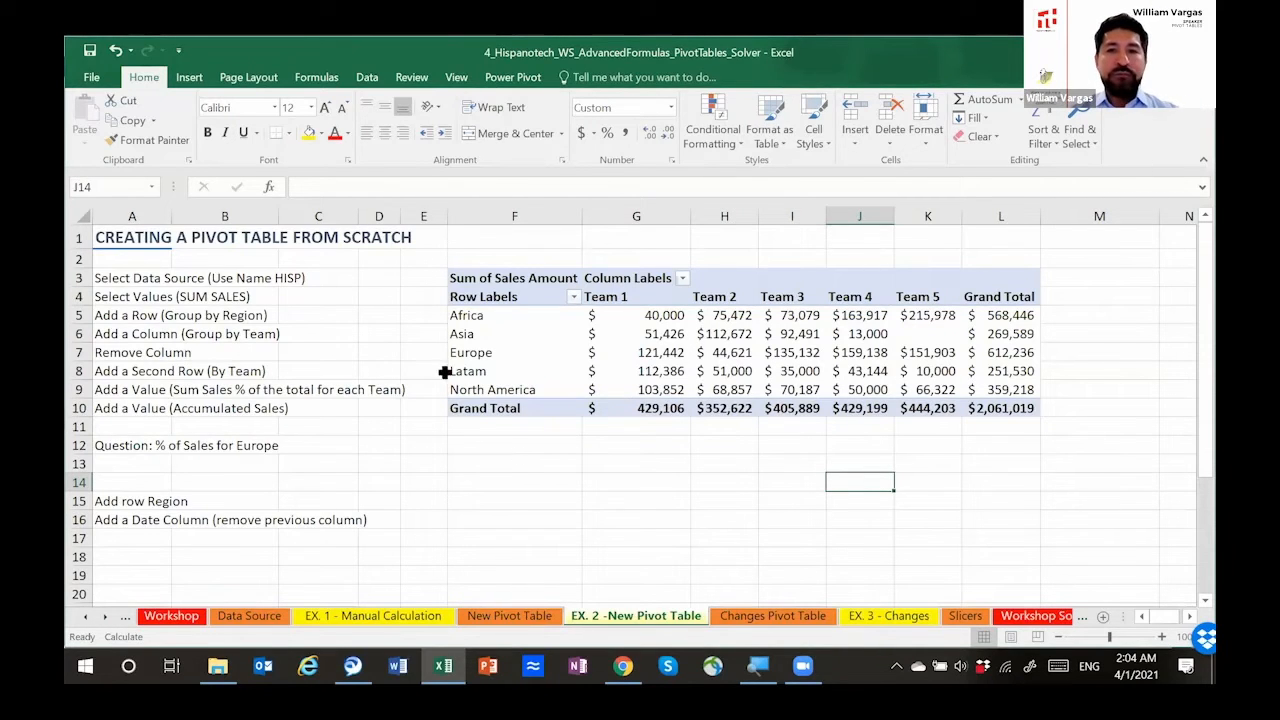
Step: Remove the Team field from the pivot table's columns, as the exercise's Remove Column task asks
click(140, 353)
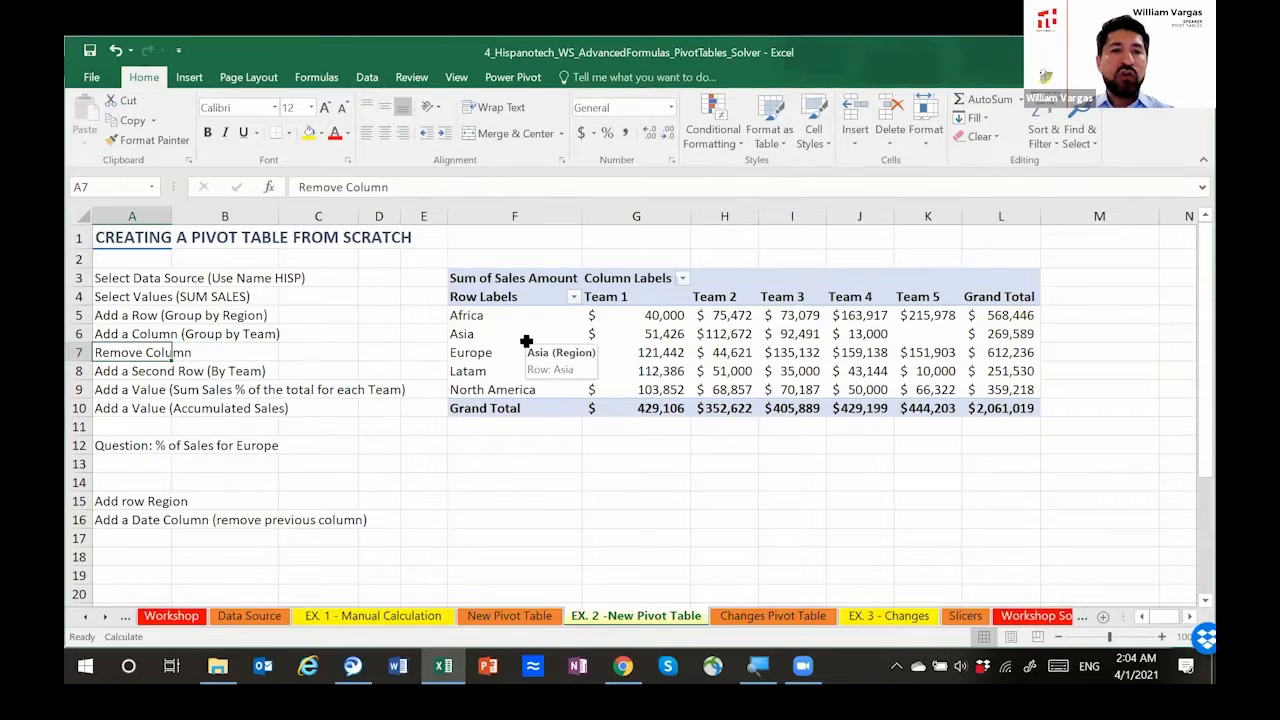
click(523, 316)
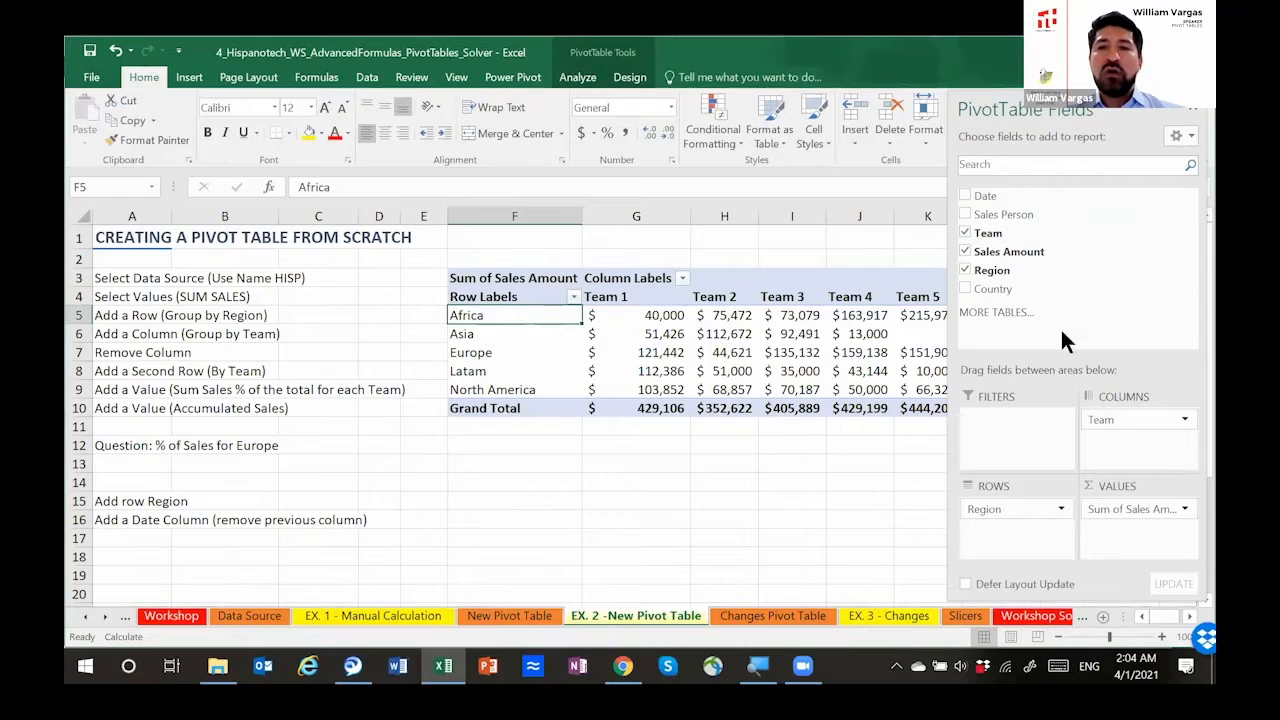
click(965, 232)
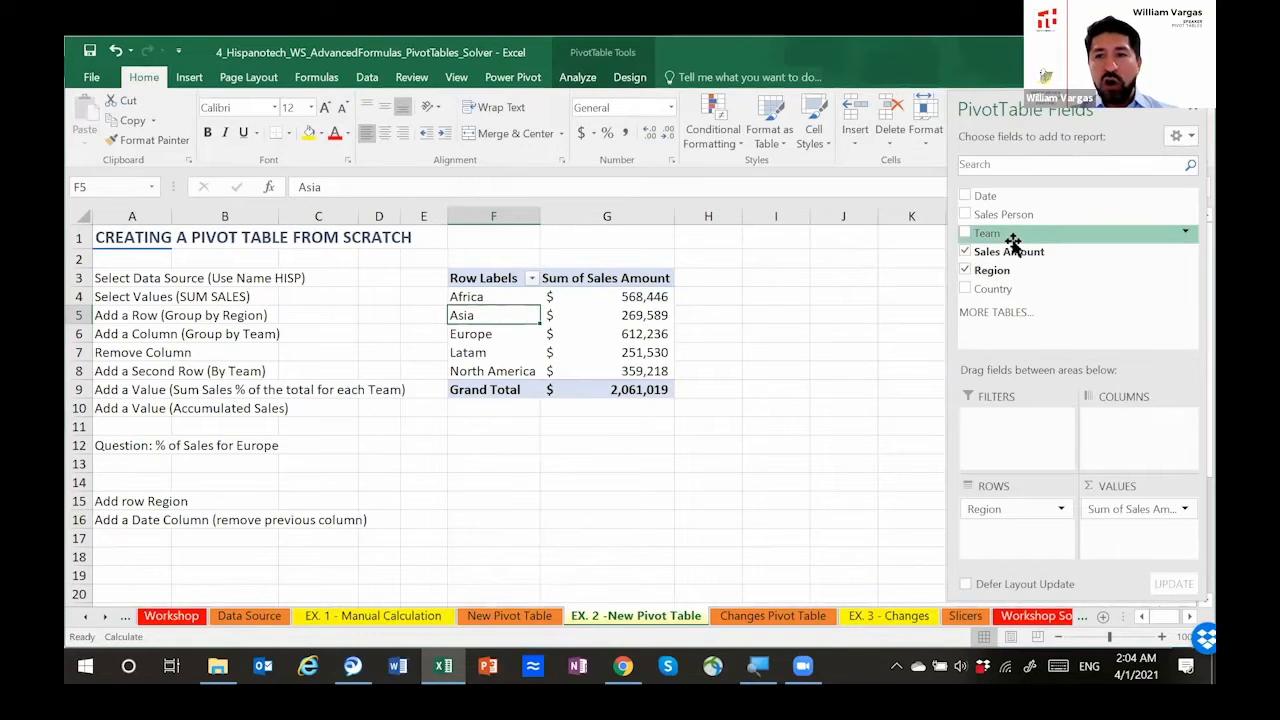
Step: Add Team as a second row field beneath Region in the pivot table
mouse_move(1016, 236)
mouse_down()
mouse_move(1029, 249)
mouse_move(1006, 500)
mouse_move(1000, 537)
mouse_move(986, 533)
mouse_up()
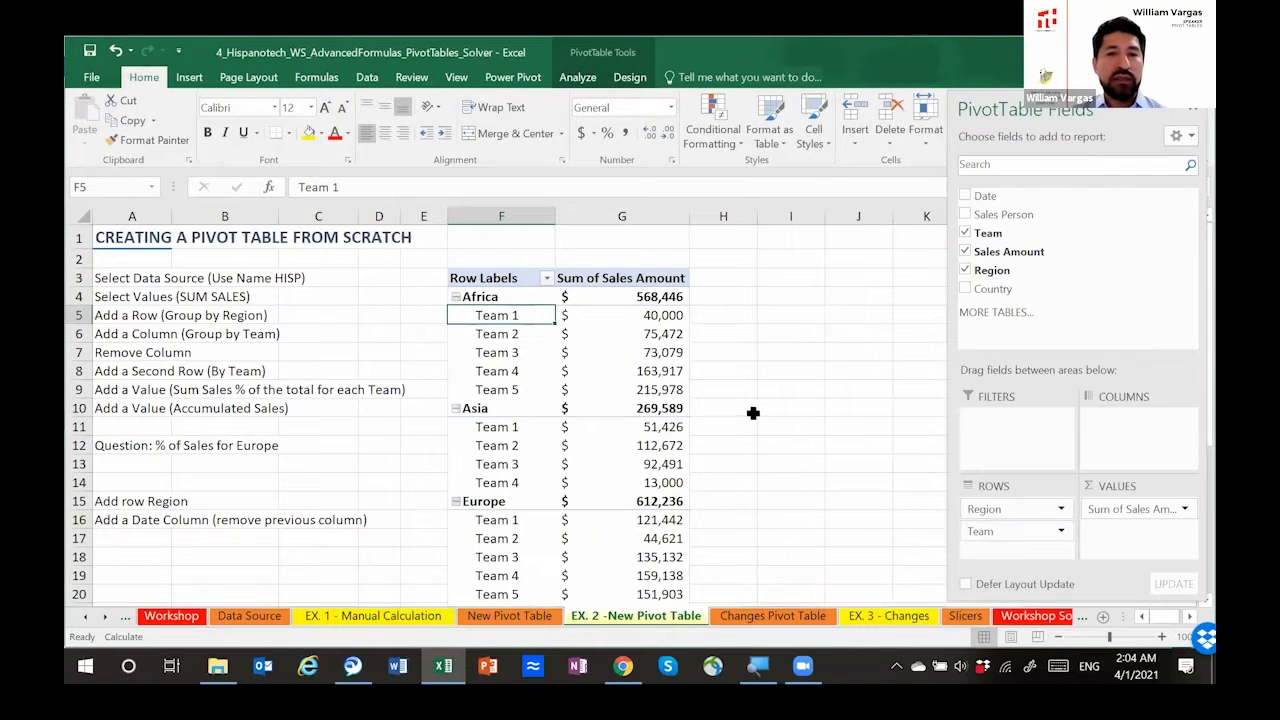
scroll(588, 414, down, 1)
scroll(588, 414, down, 5)
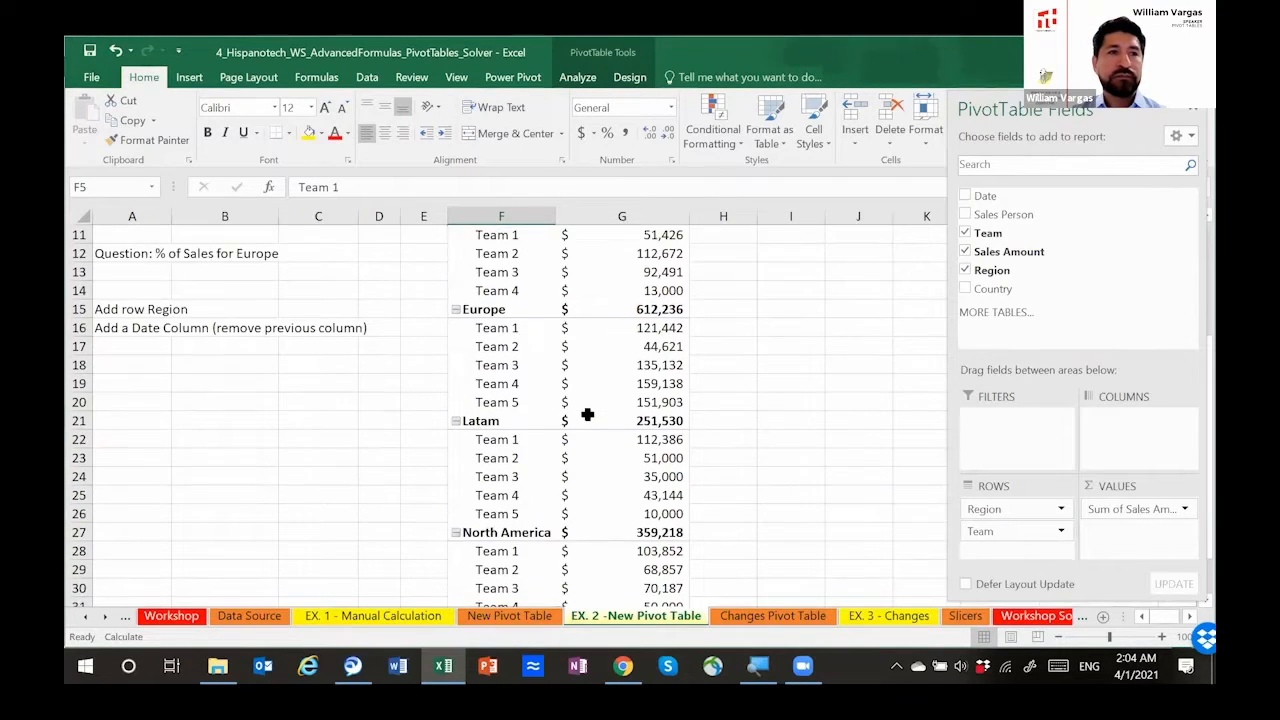
scroll(588, 414, up, 1)
scroll(588, 414, up, 5)
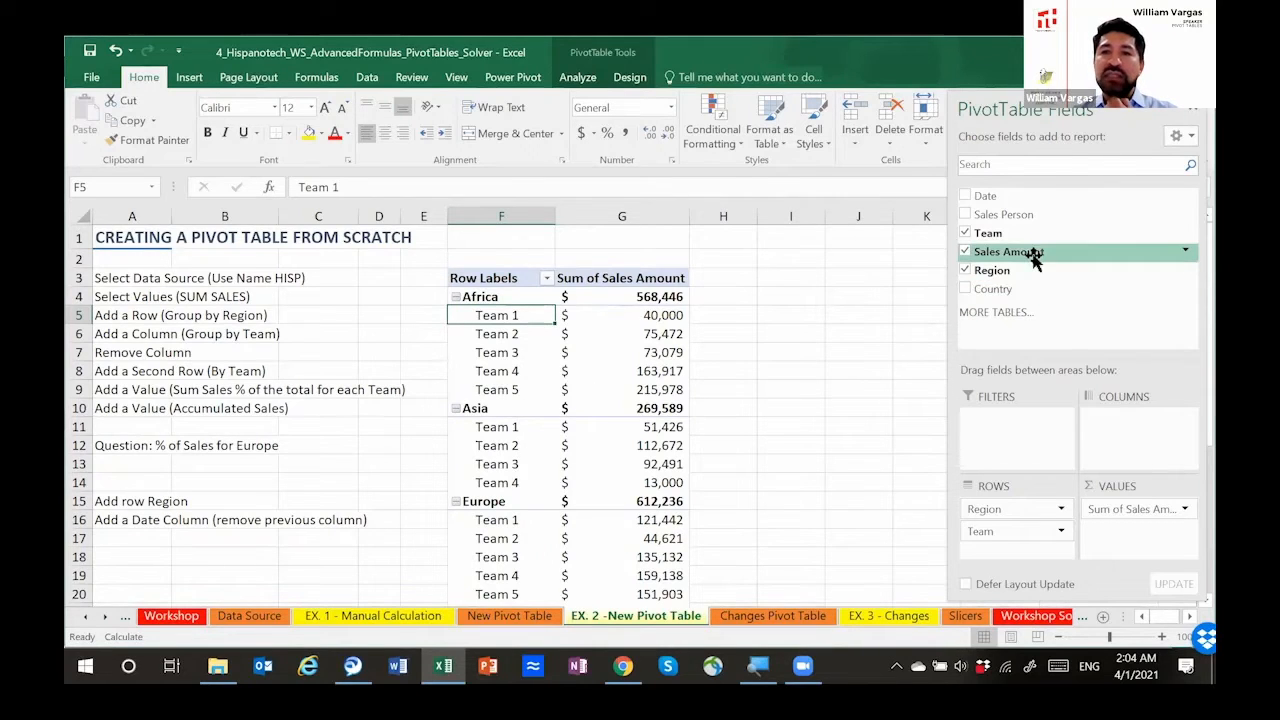
Step: Add Sales Amount to the pivot table values a second time and show it as % of Grand Total
drag(1035, 255, 1135, 540)
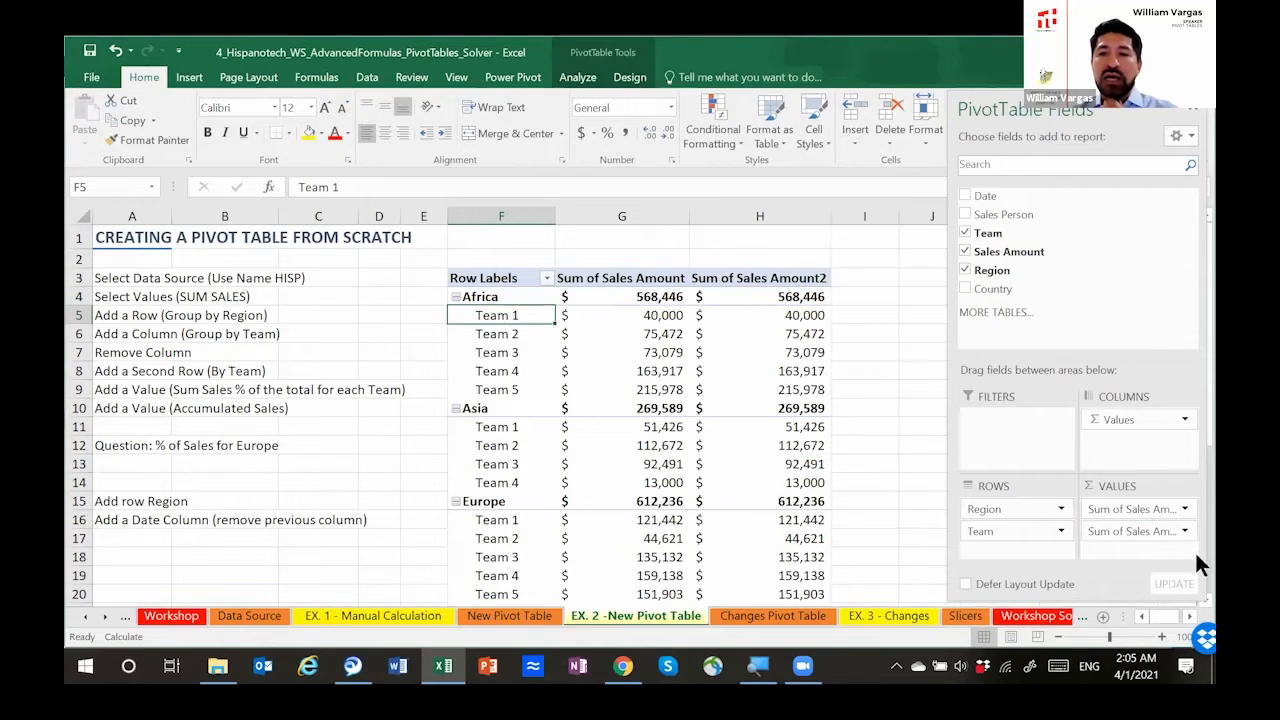
click(1180, 528)
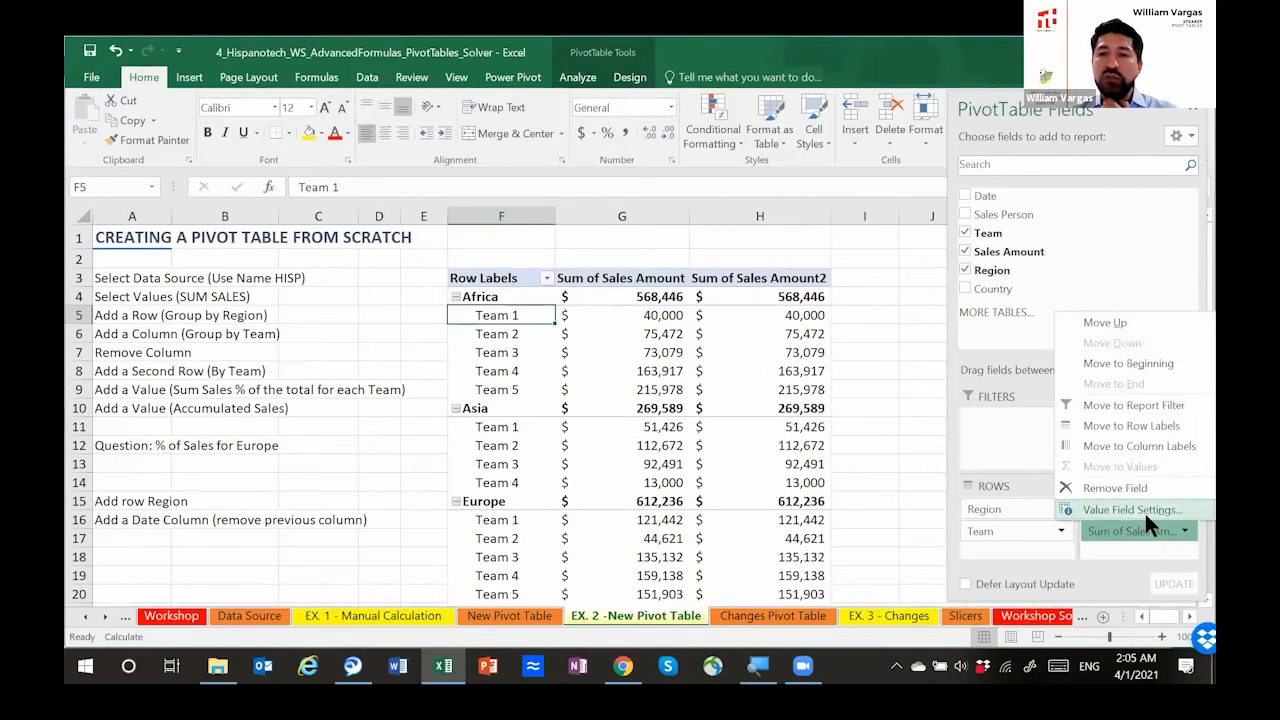
click(1142, 507)
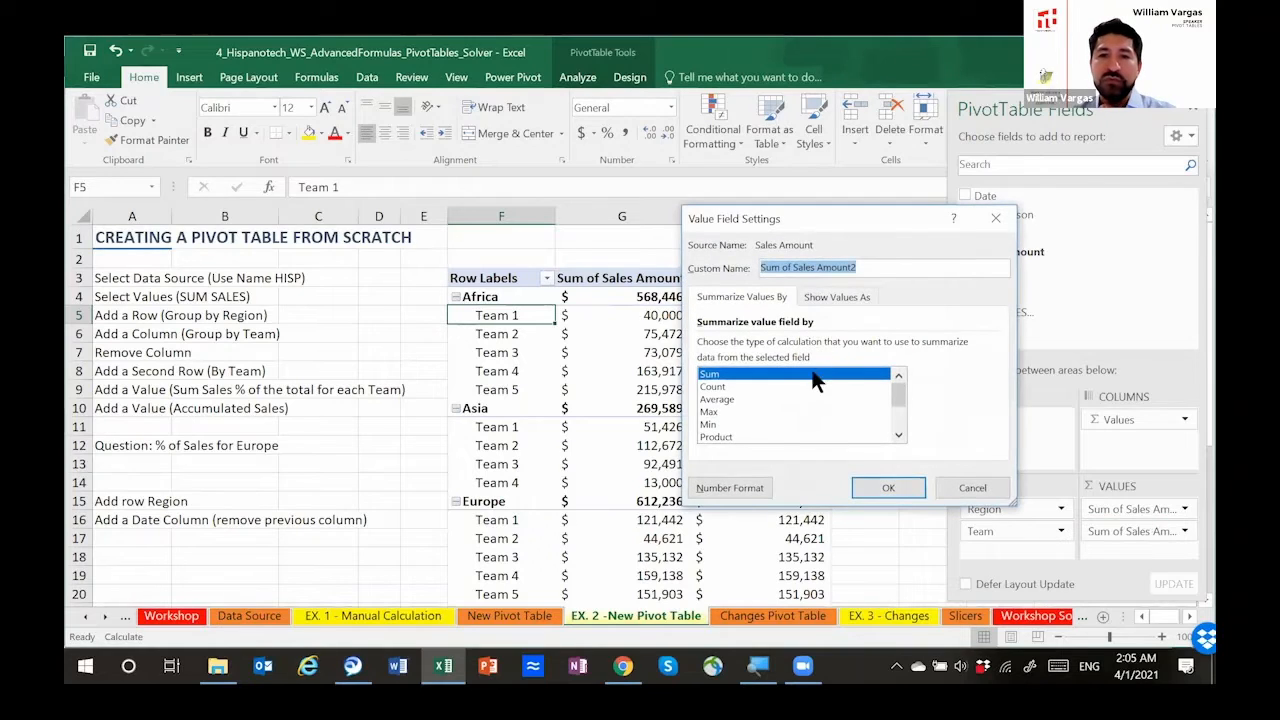
click(837, 295)
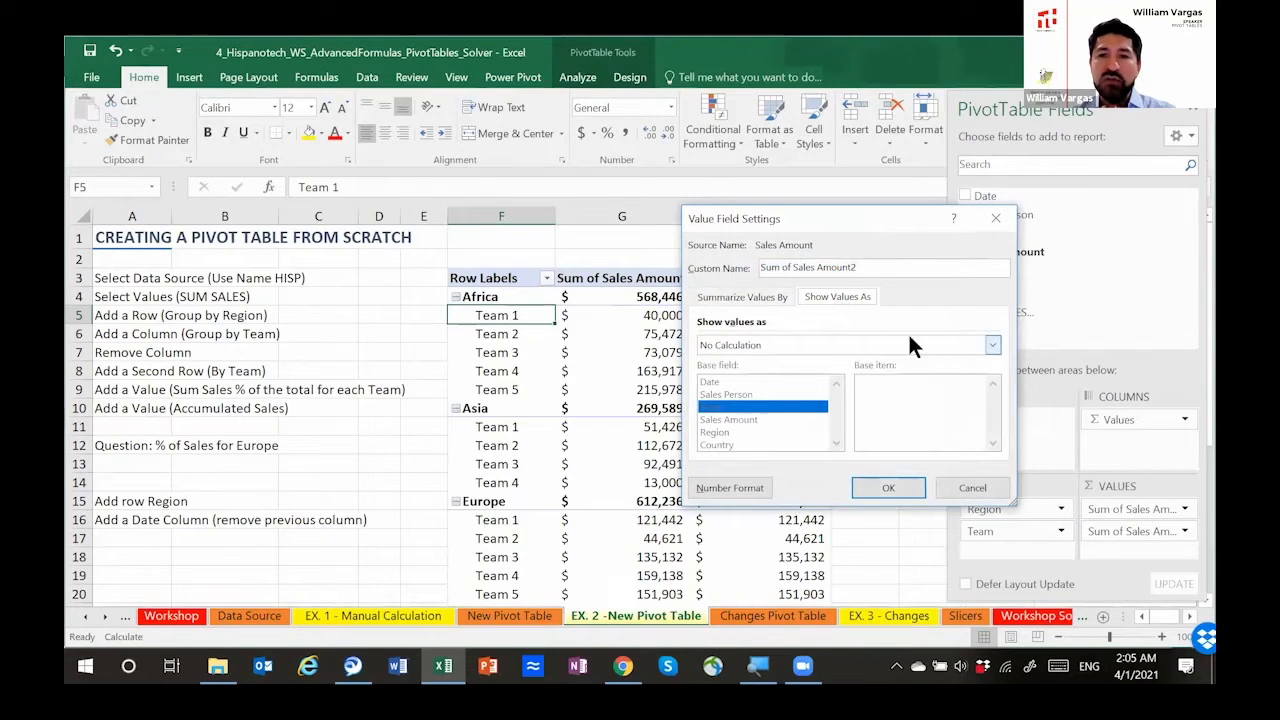
click(988, 345)
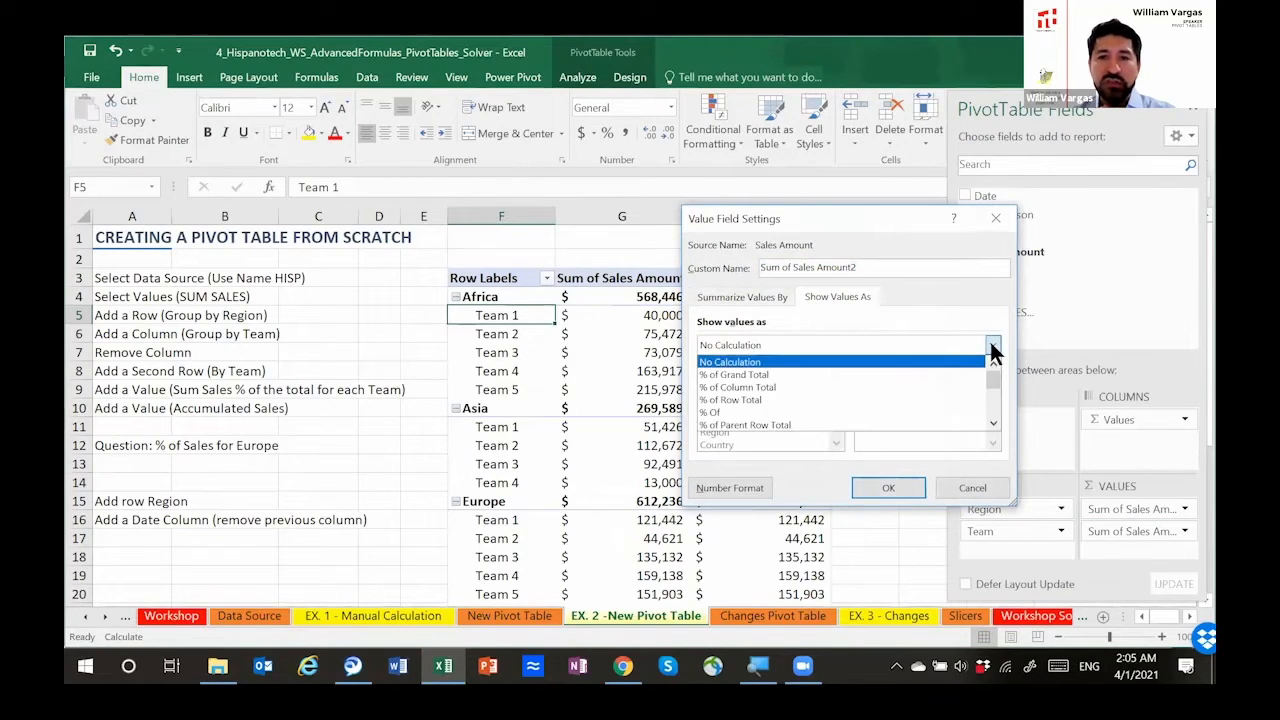
click(812, 374)
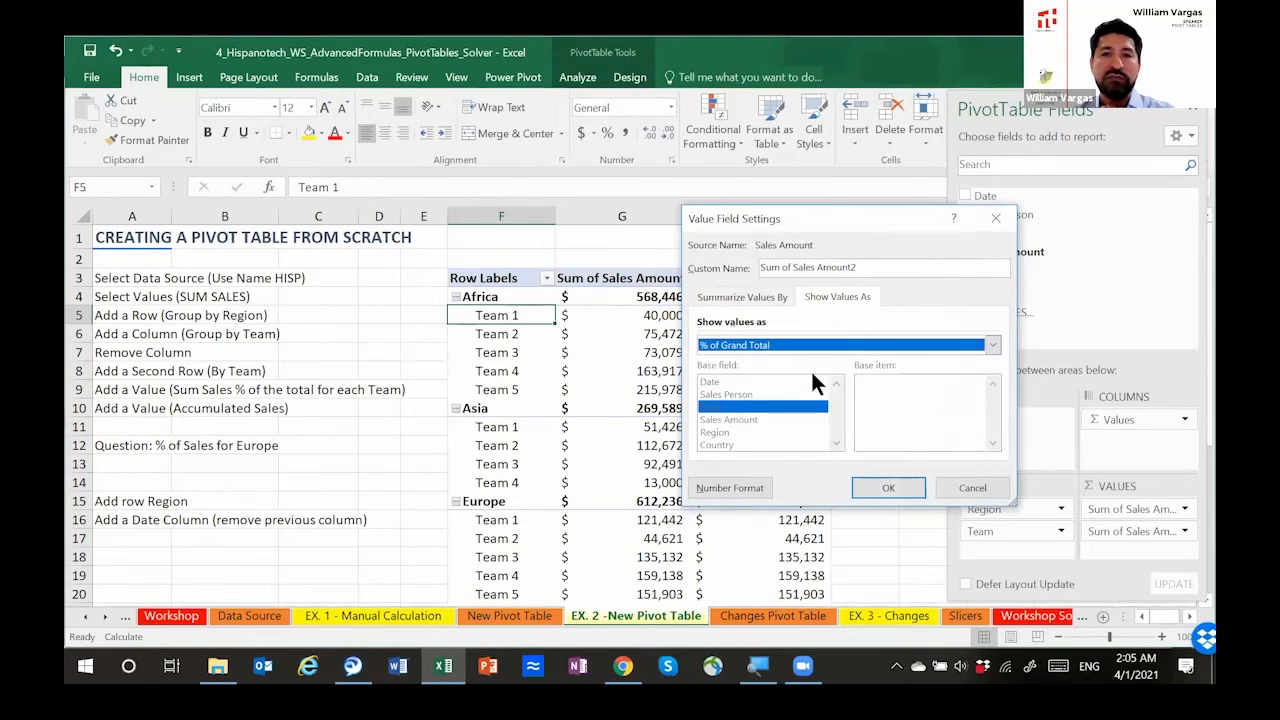
click(885, 482)
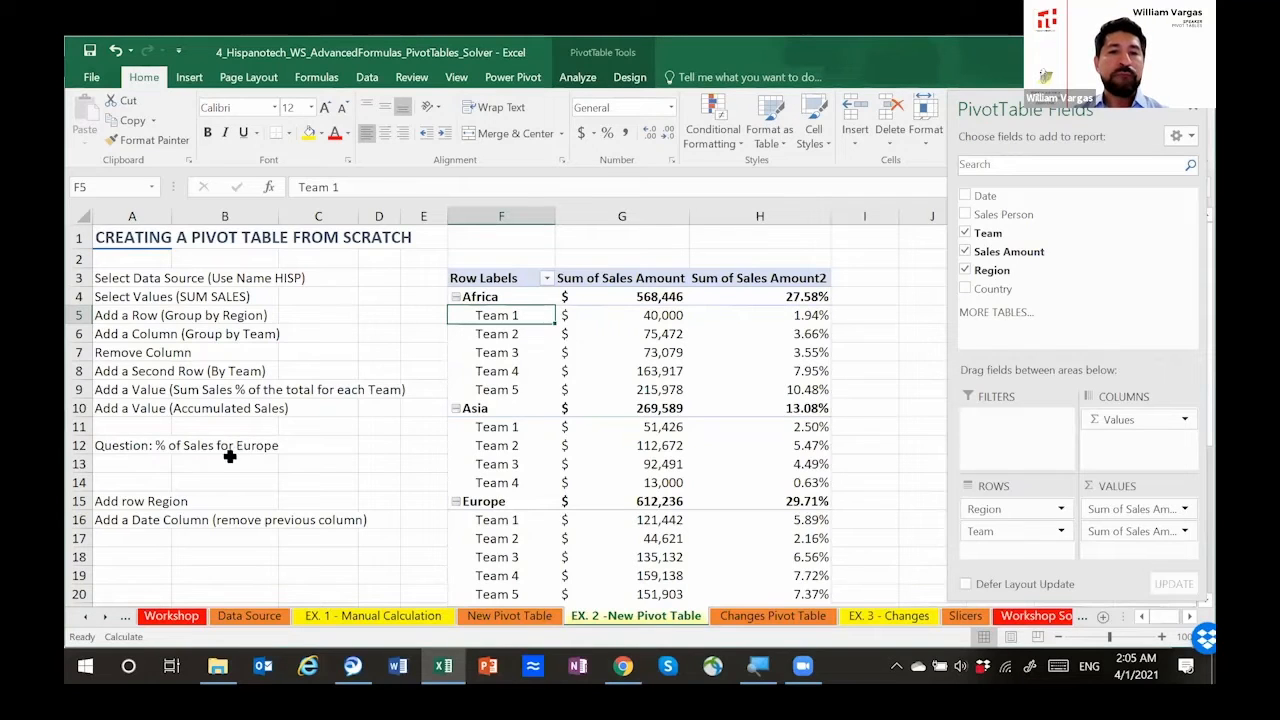
Step: Highlight Europe's Sum of Sales Amount subtotal in yellow for the question on the % of sales for Europe
click(182, 449)
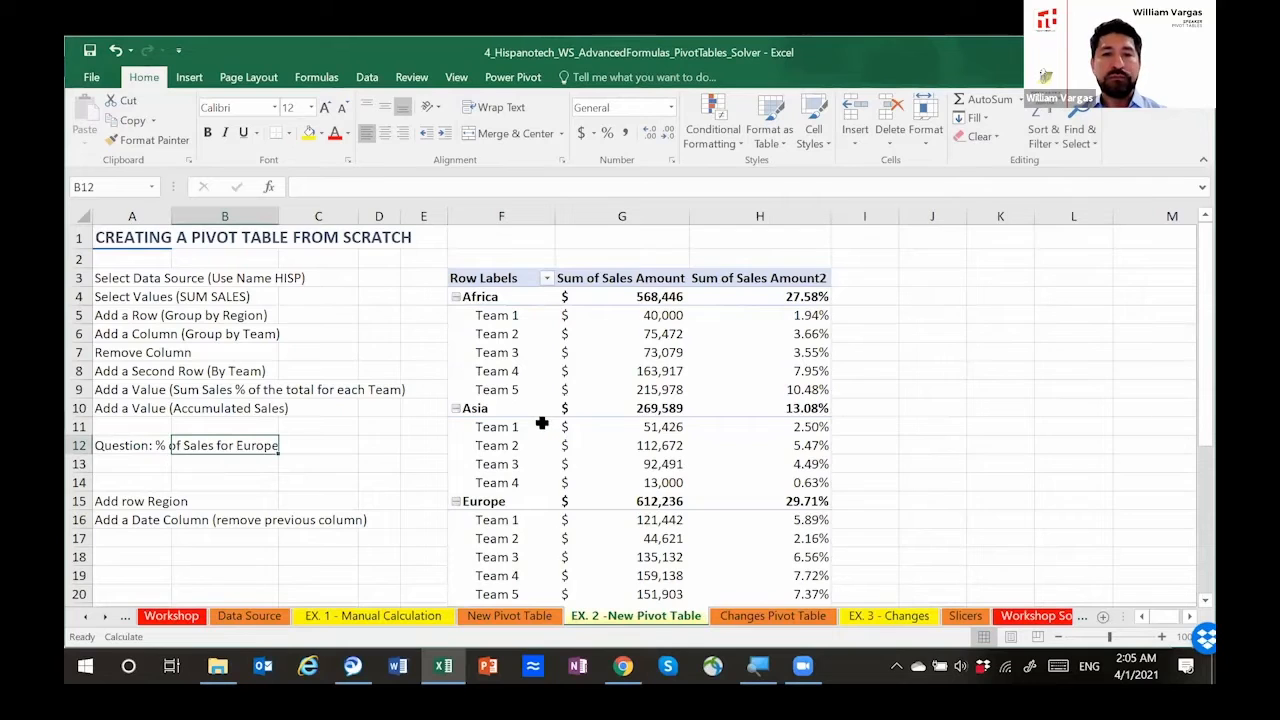
scroll(542, 423, down, 2)
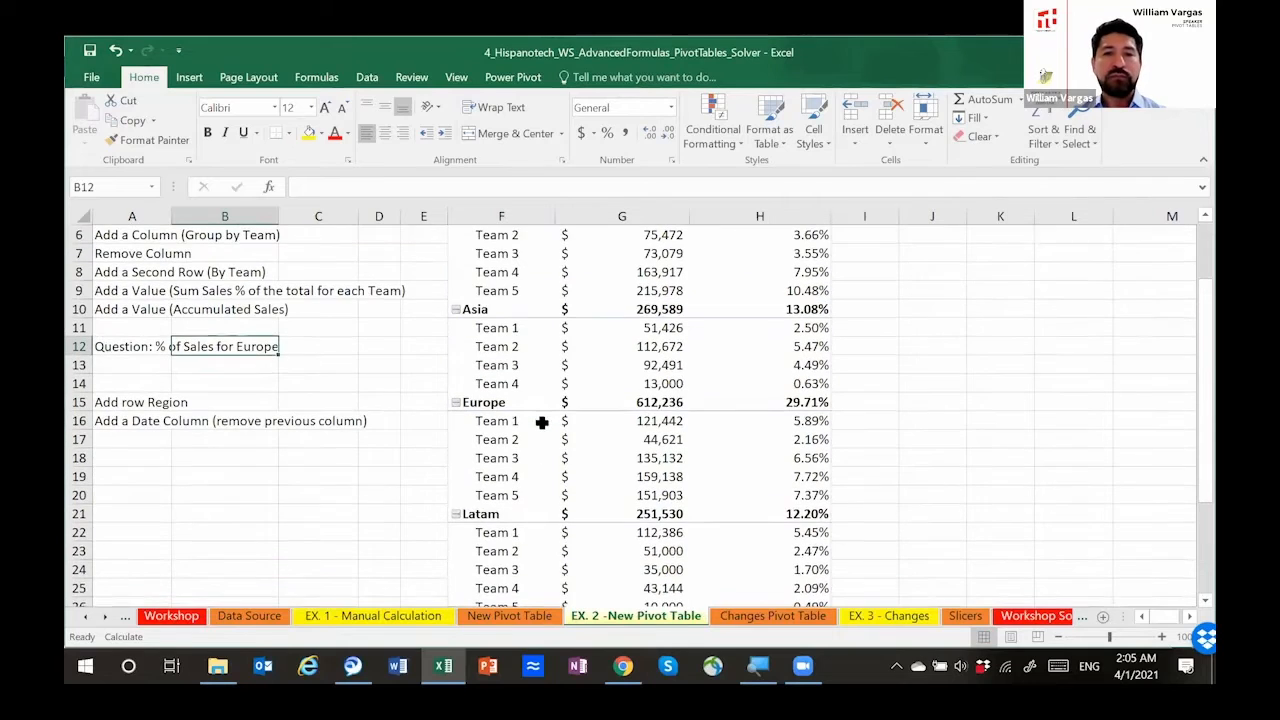
click(643, 402)
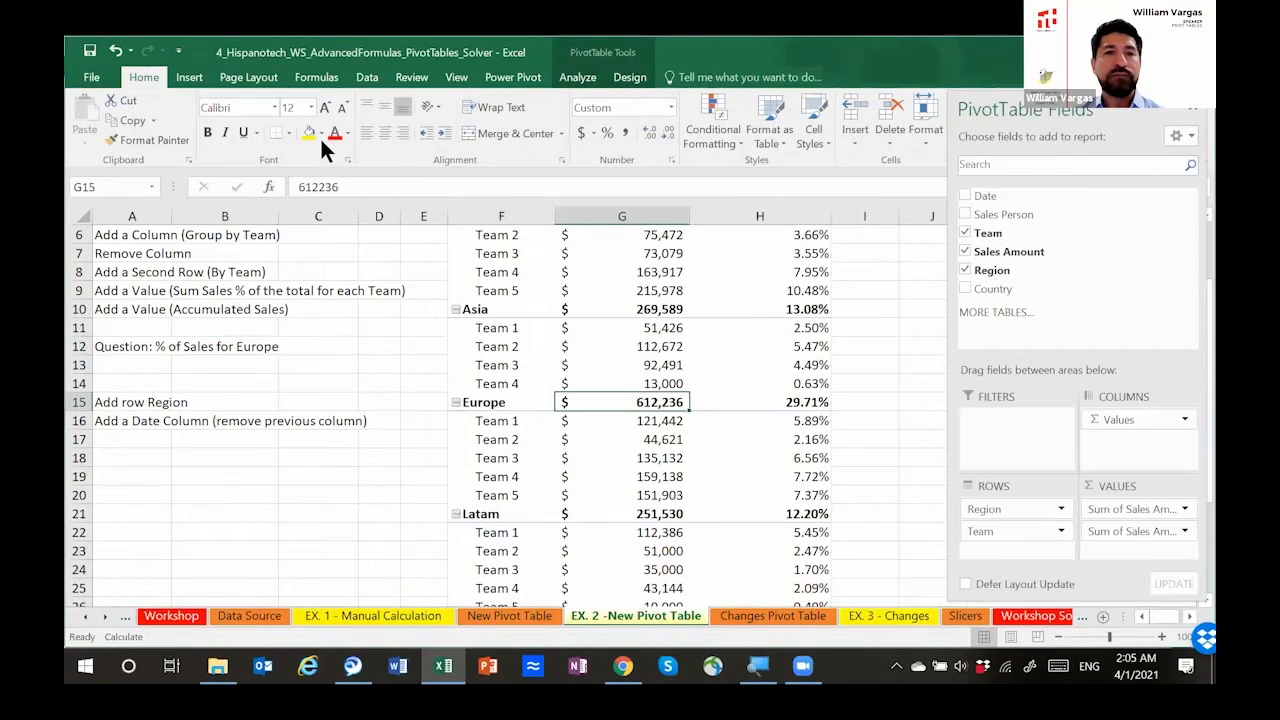
click(308, 132)
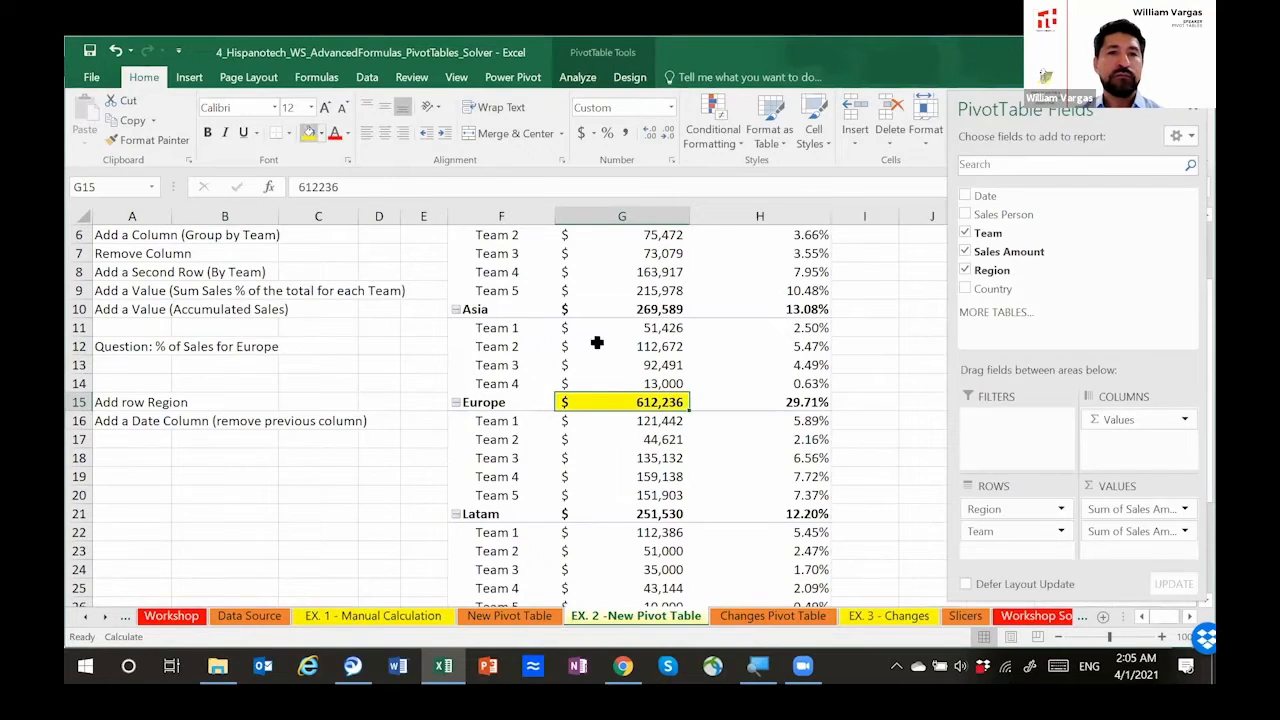
mouse_move(597, 342)
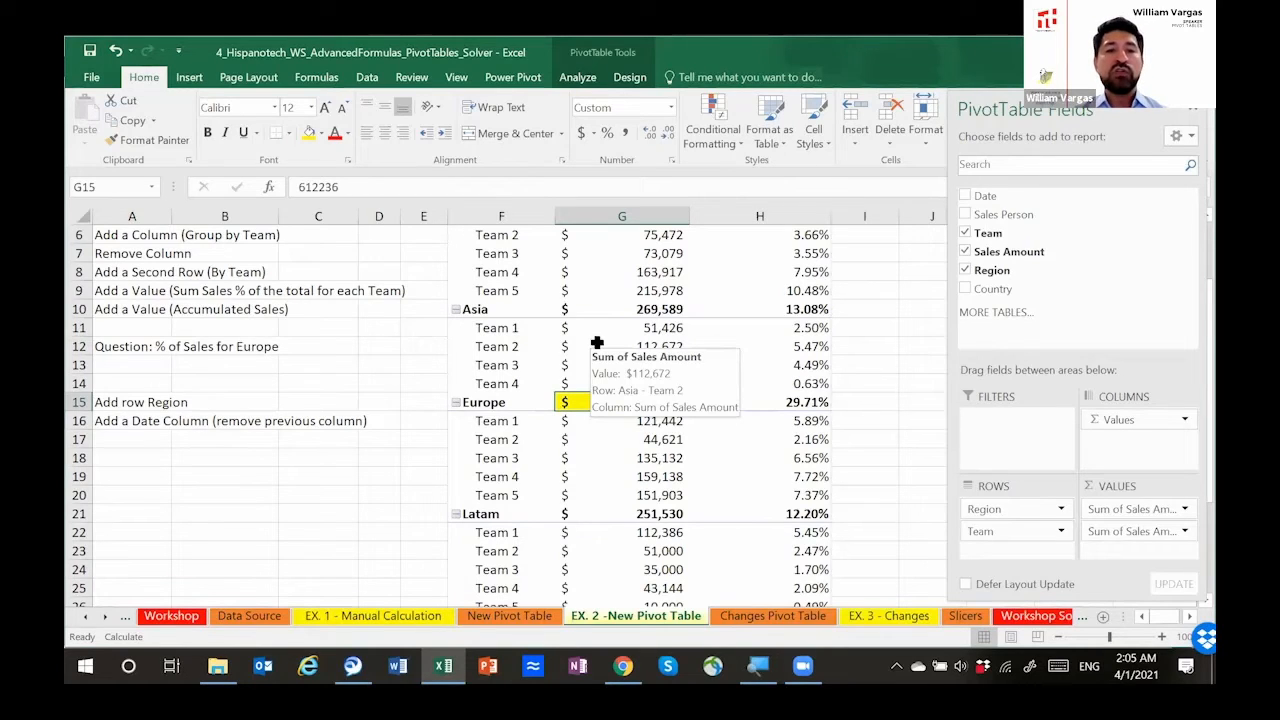
Step: Review section 3, Modifying pivot tables, on the Workshop sheet, covering new columns, new calculations, sorting and Show Details
click(172, 617)
scroll(327, 471, down, 6)
scroll(327, 471, down, 7)
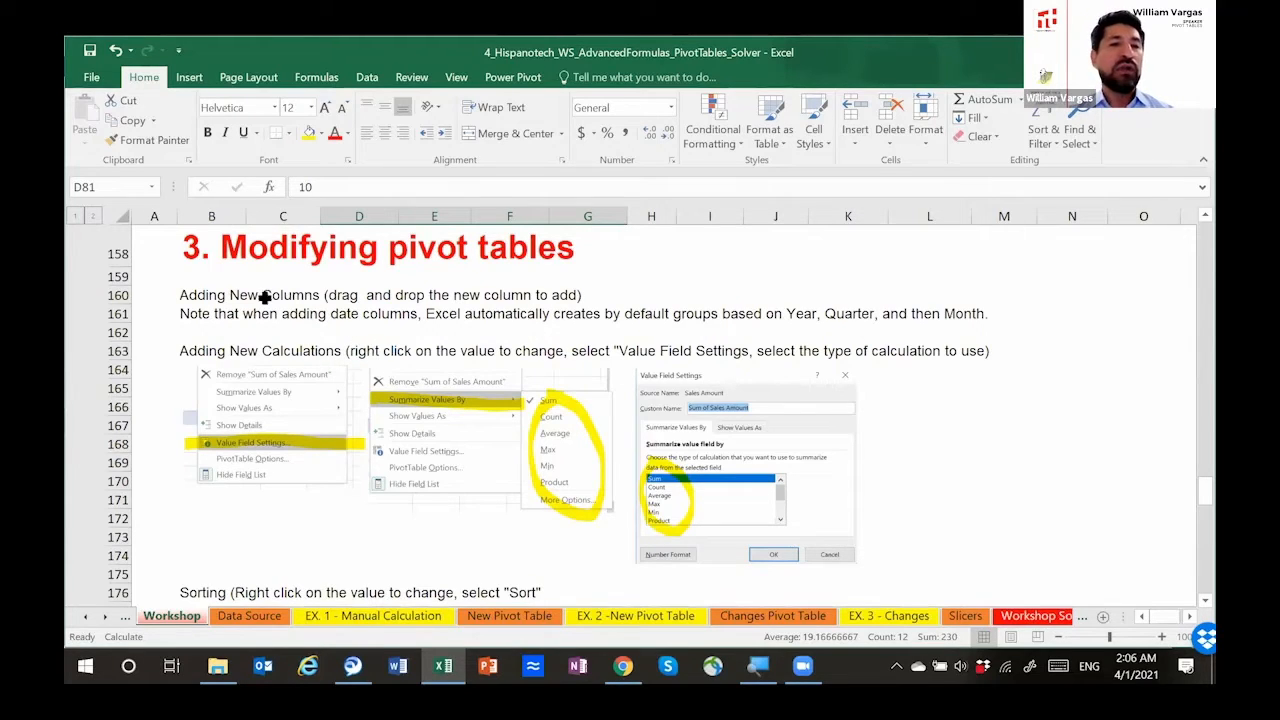
click(214, 298)
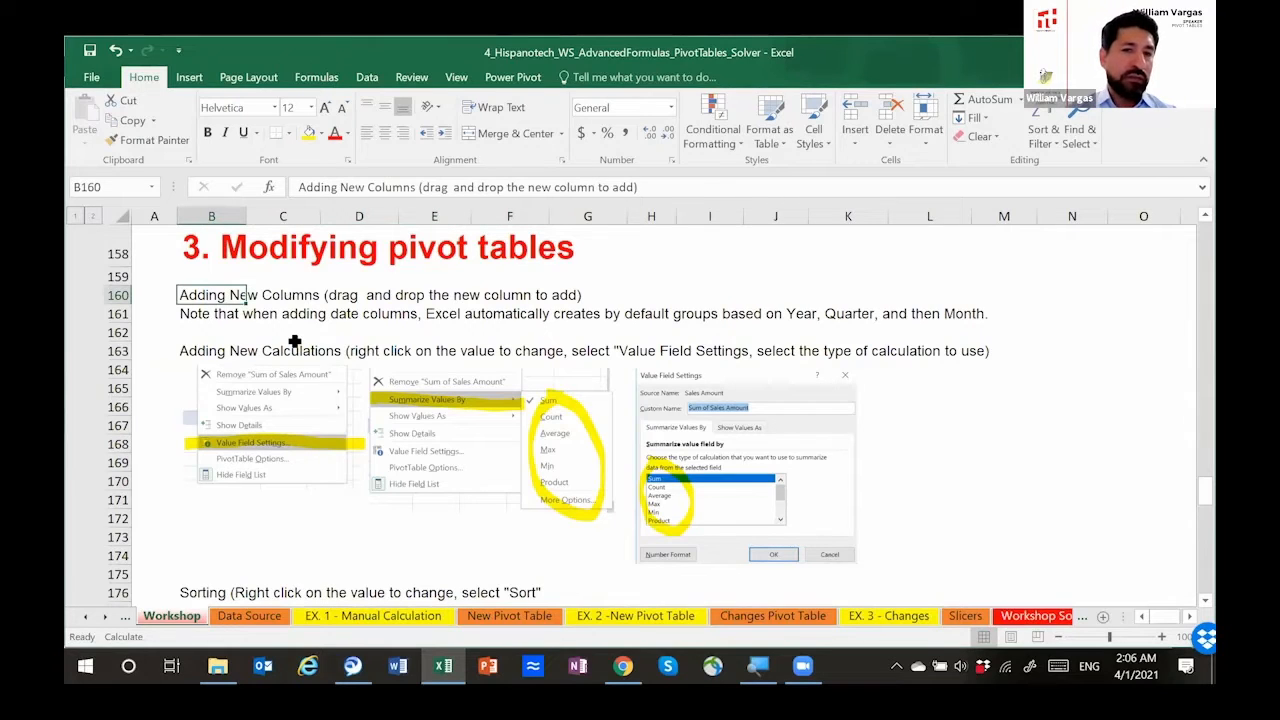
key(Down)
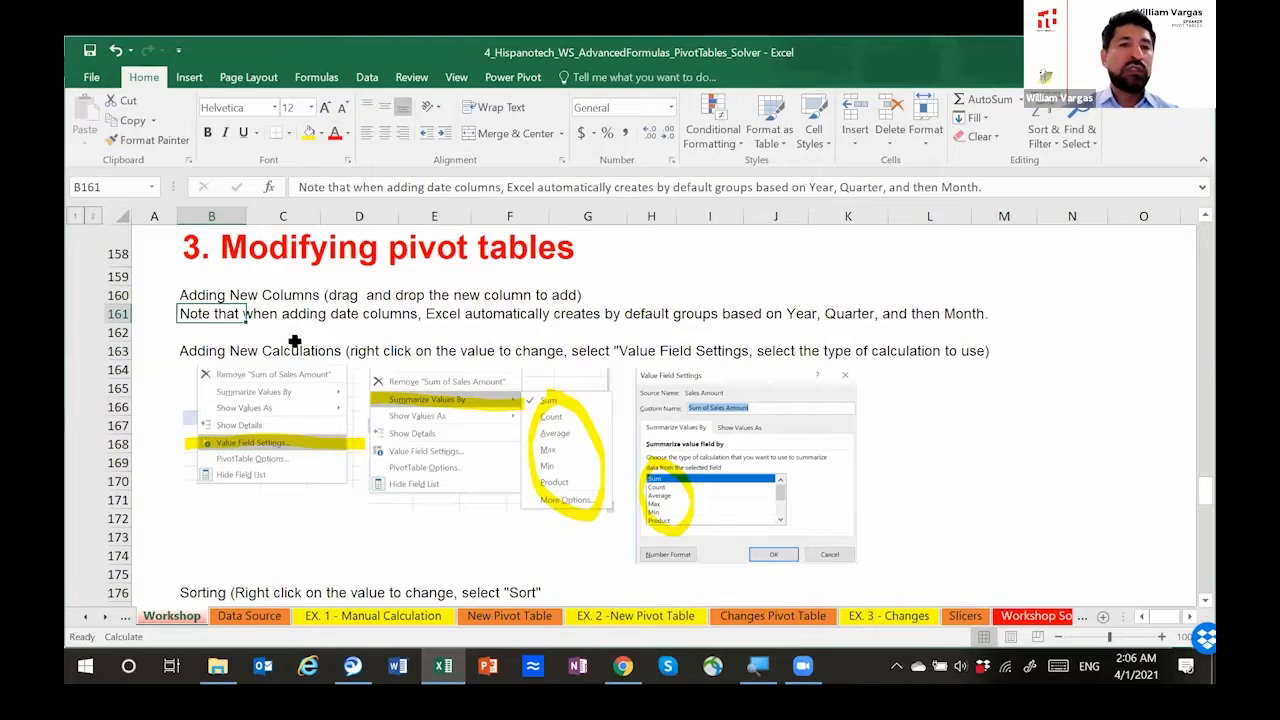
key(Up)
key(Down)
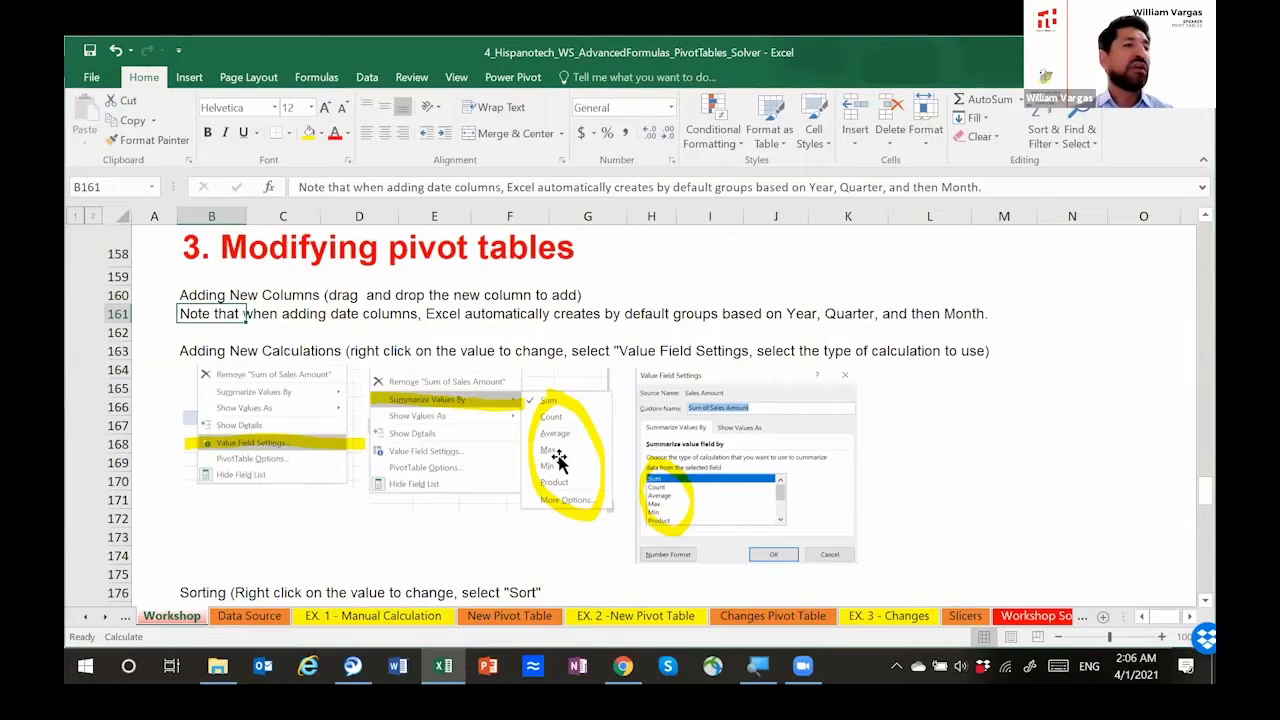
scroll(423, 451, down, 3)
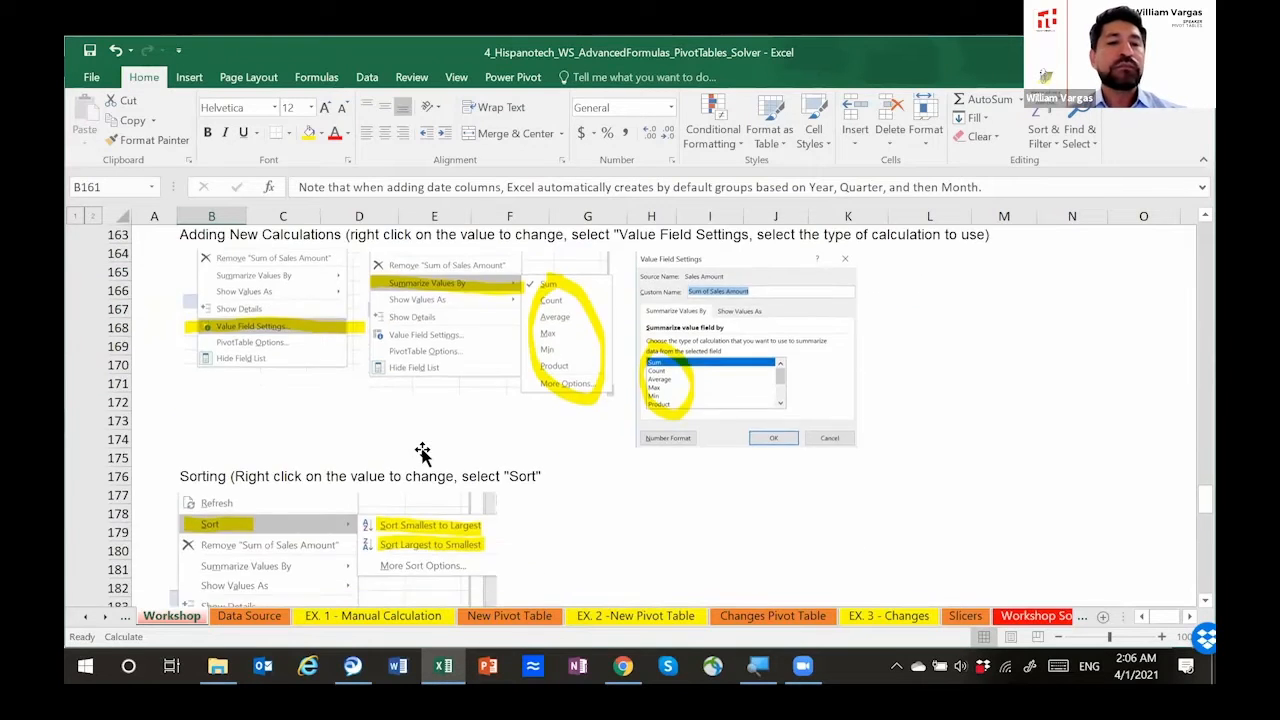
scroll(423, 451, down, 2)
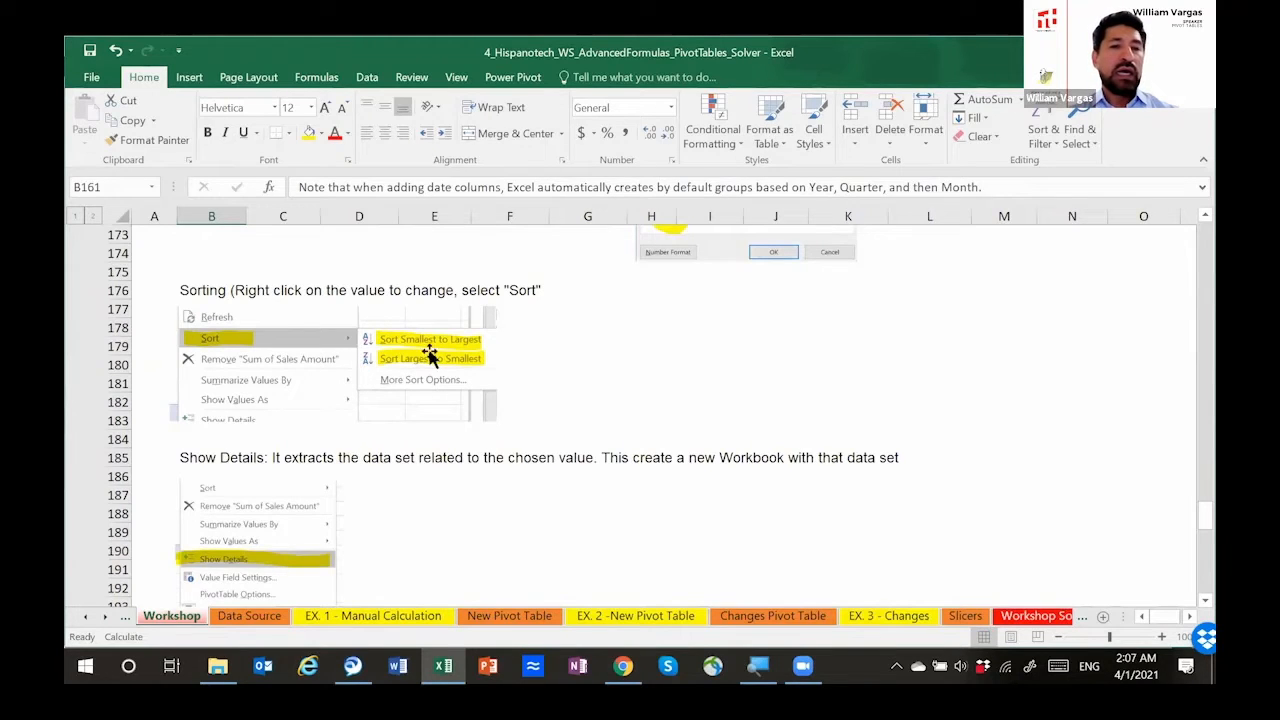
scroll(420, 404, down, 2)
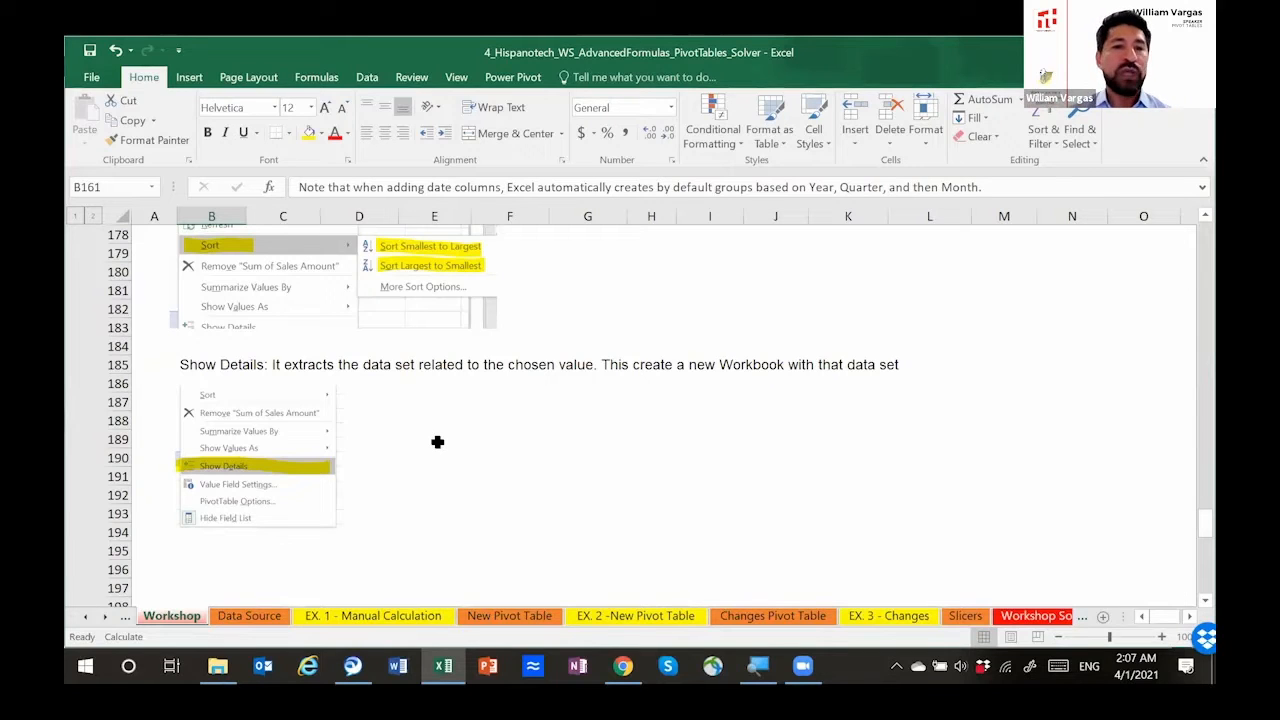
scroll(470, 452, up, 3)
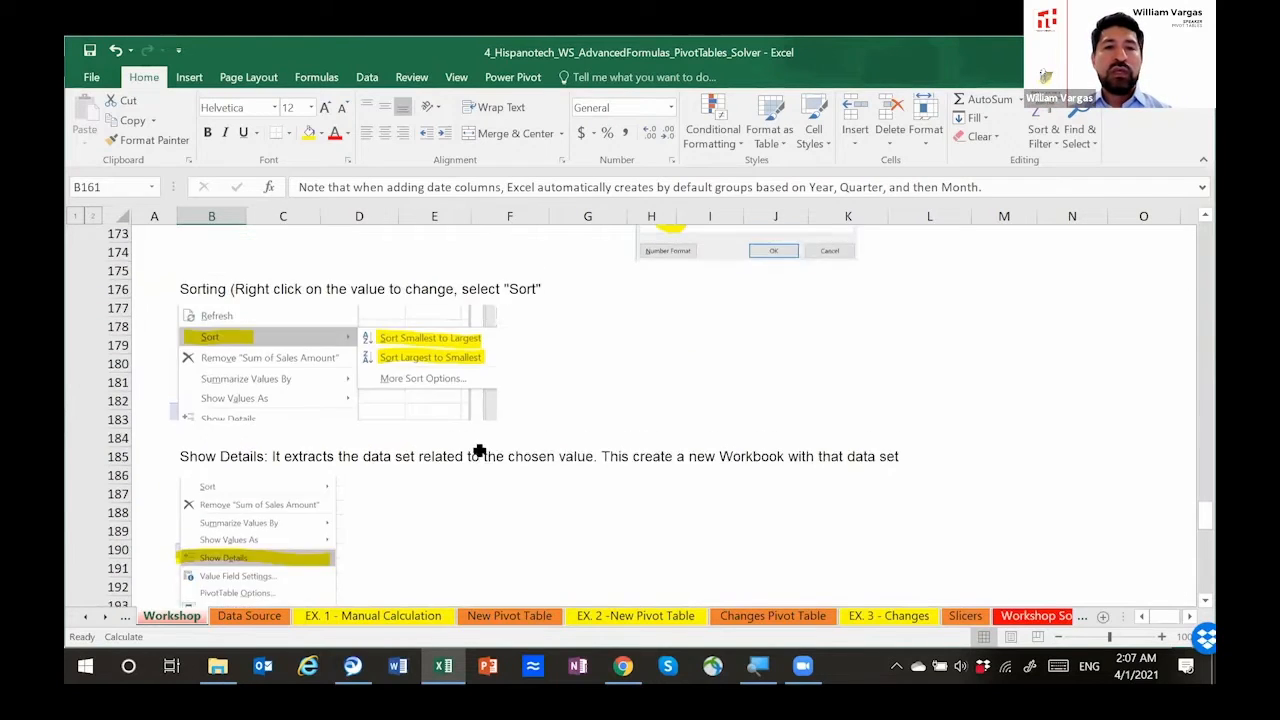
Step: Open the Changes Pivot Table sheet, select cell H4 and narrow column G
click(776, 613)
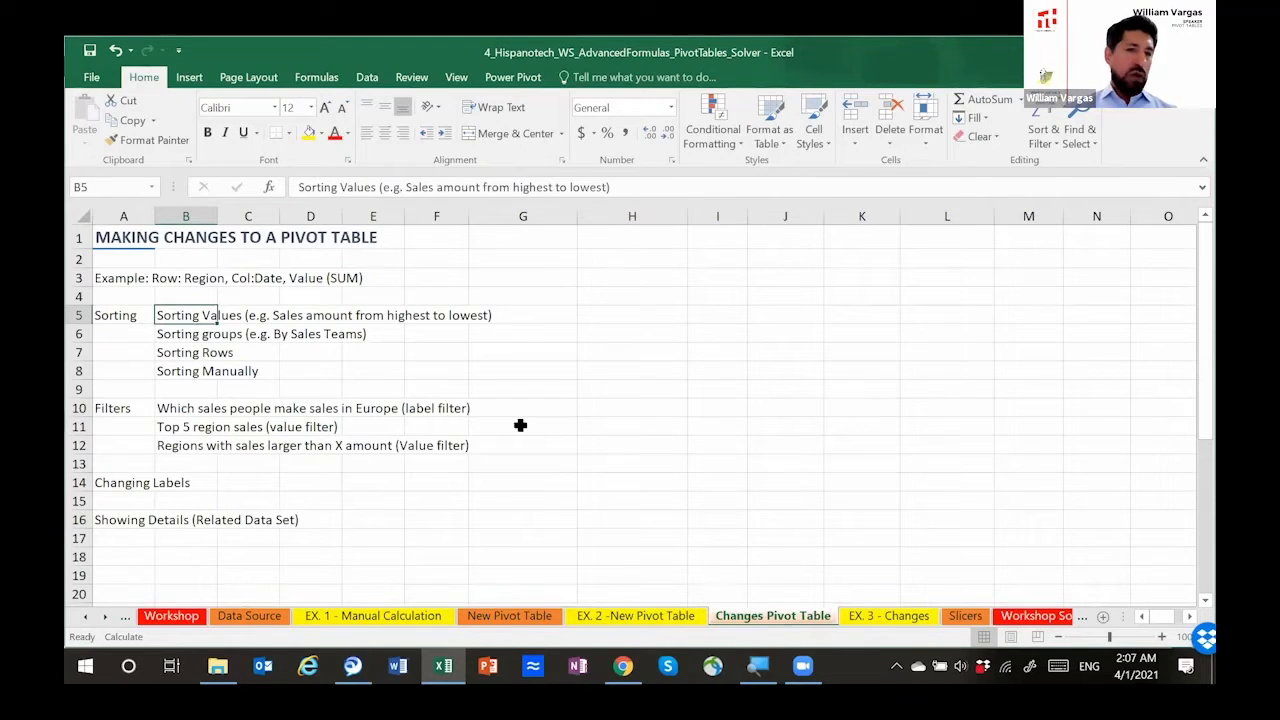
click(611, 297)
drag(577, 221, 514, 230)
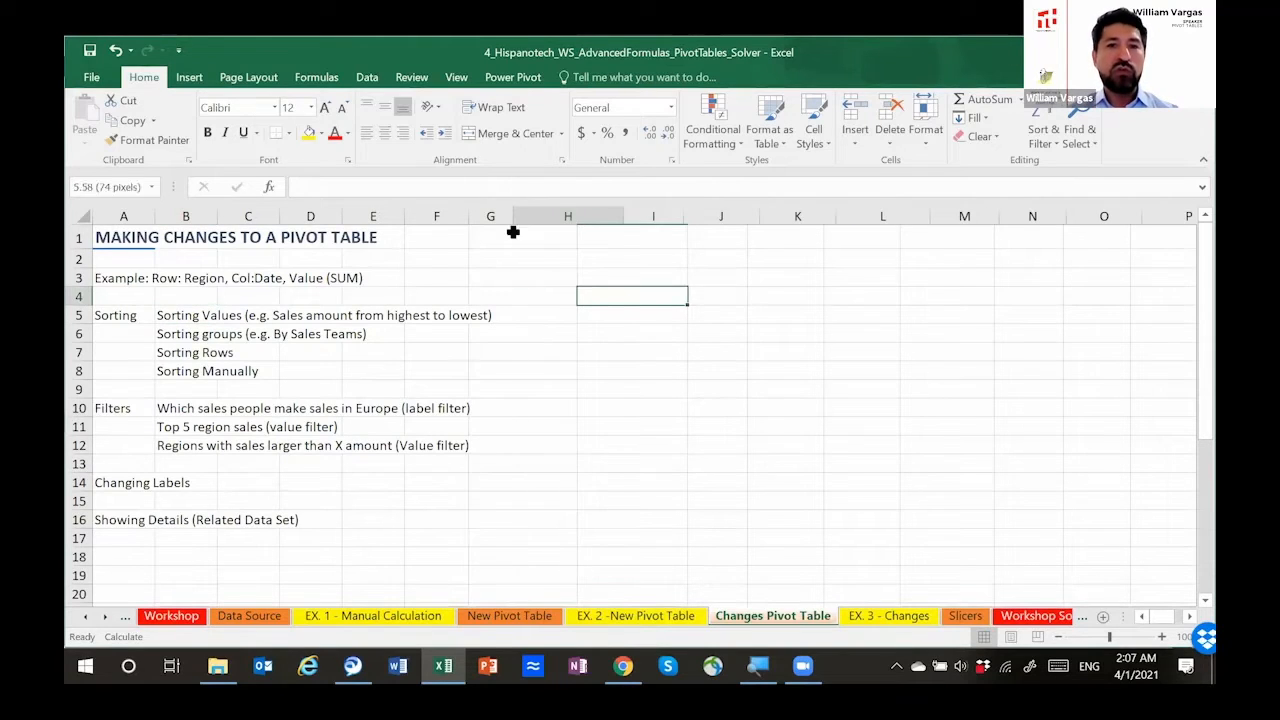
Step: Create a pivot table at H4 from the HISP range, with Region as rows and Sales Amount as summed values
click(190, 77)
click(101, 112)
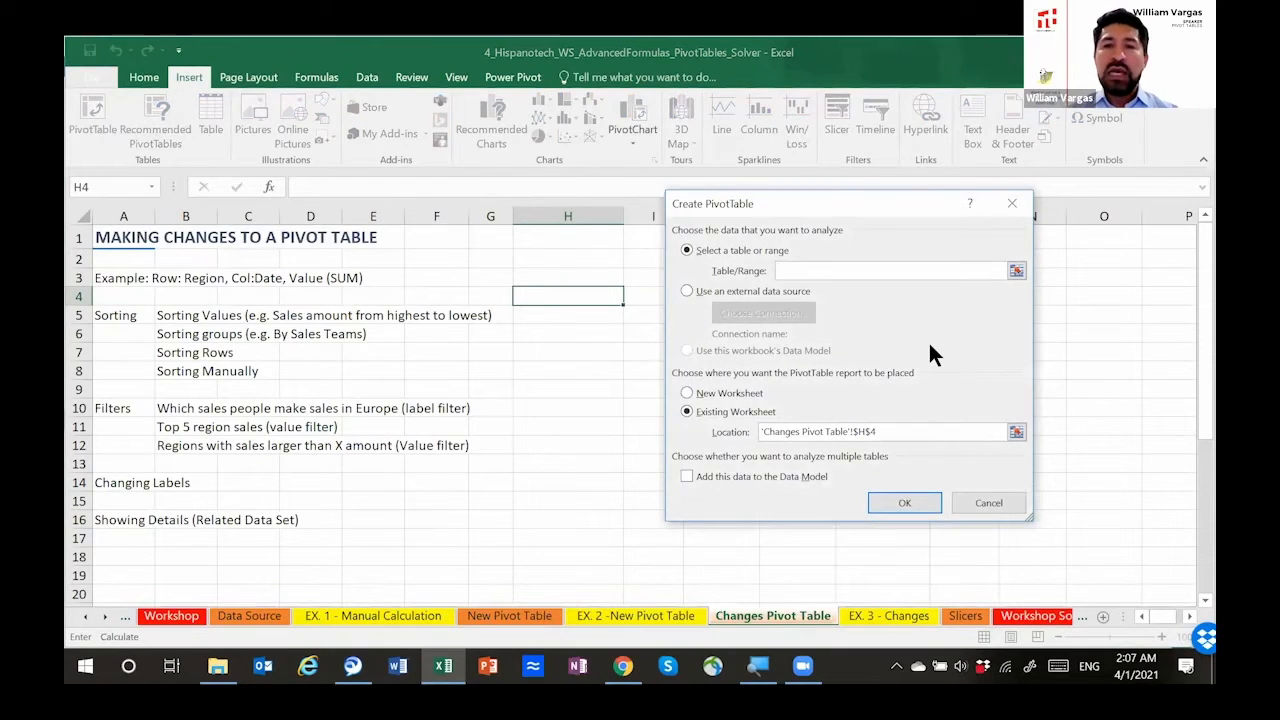
click(815, 271)
text(HISP)
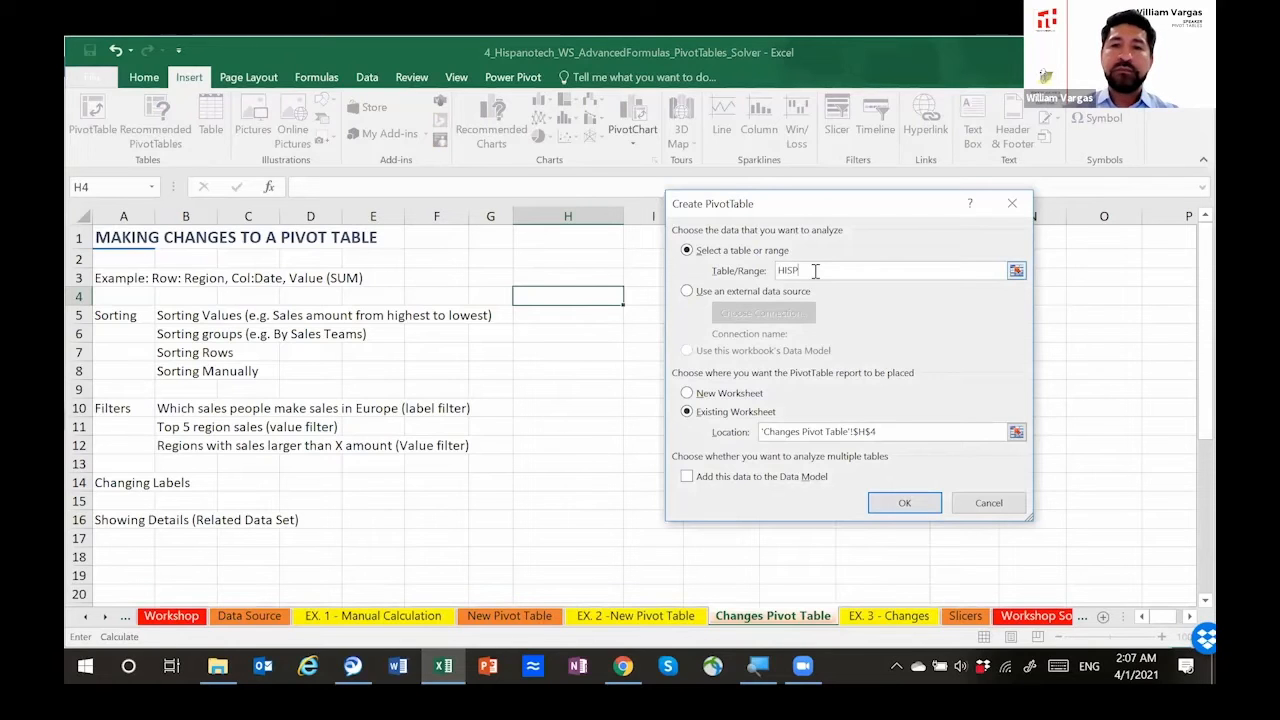
click(884, 497)
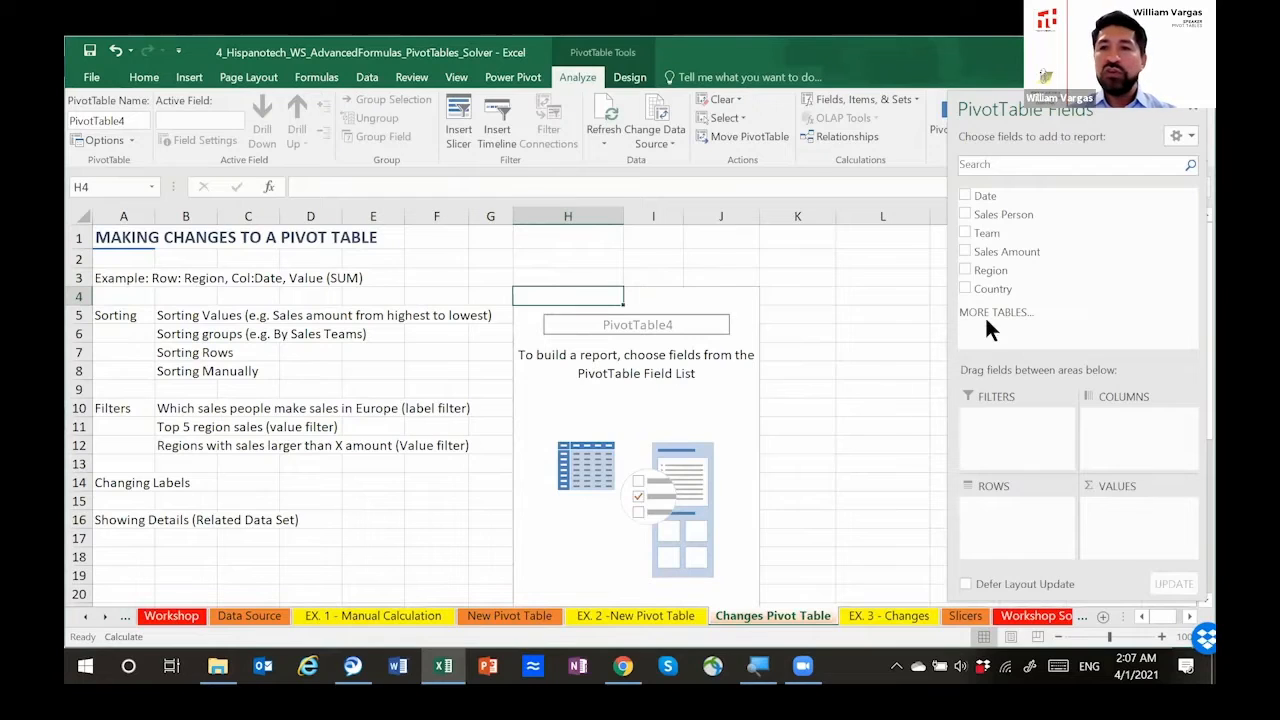
drag(1012, 271, 1019, 508)
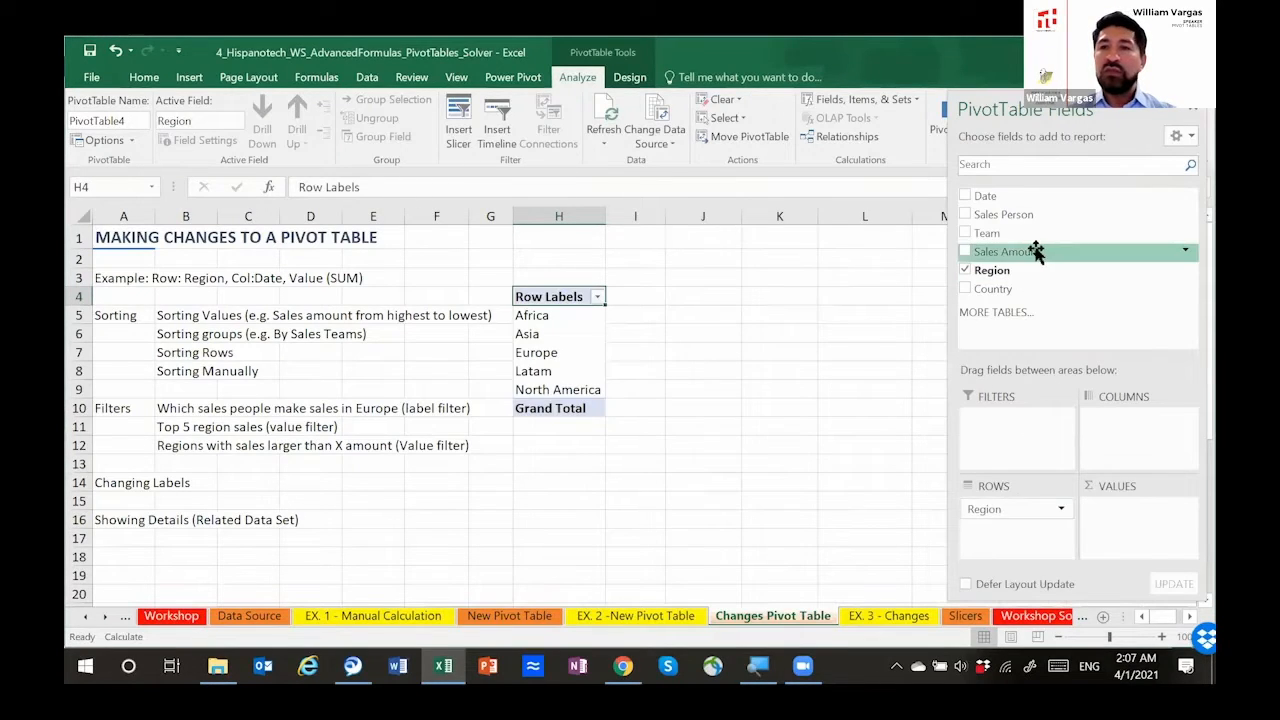
drag(1035, 251, 1120, 520)
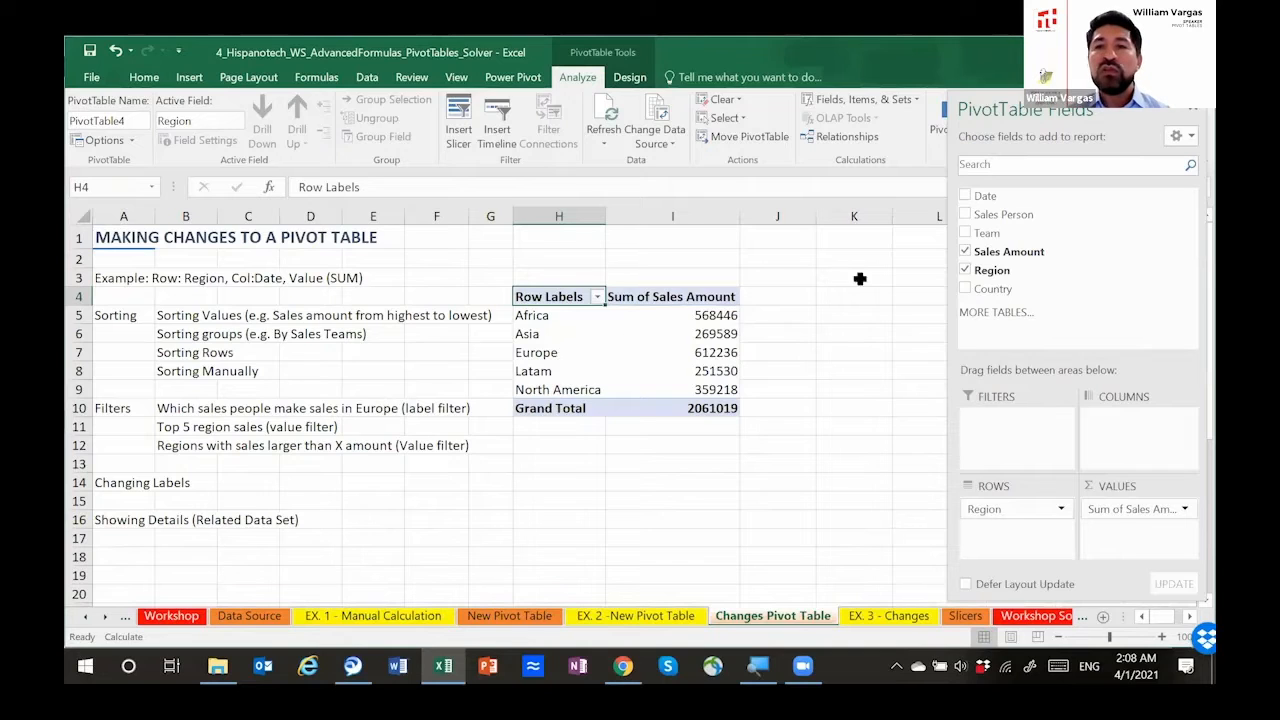
Step: Check the Date column on the Data Source sheet and add Date to the columns of the Changes Pivot Table pivot table
click(264, 614)
scroll(150, 305, up, 10)
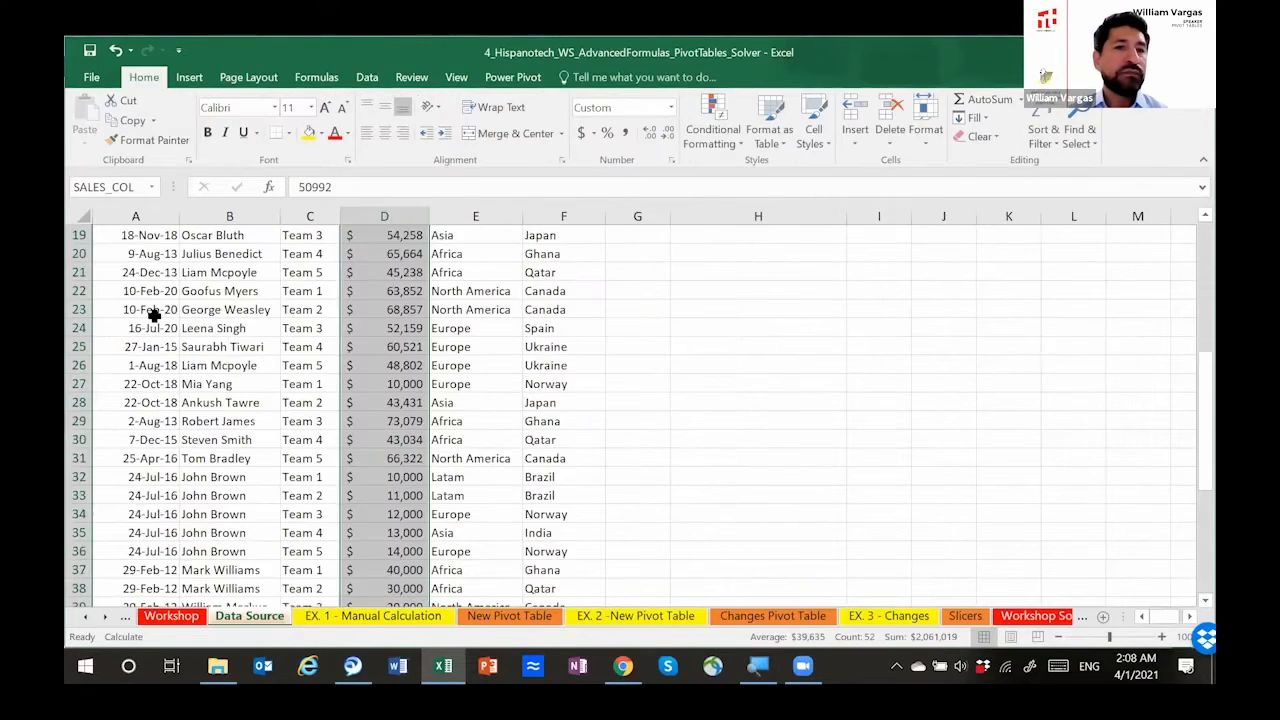
click(152, 255)
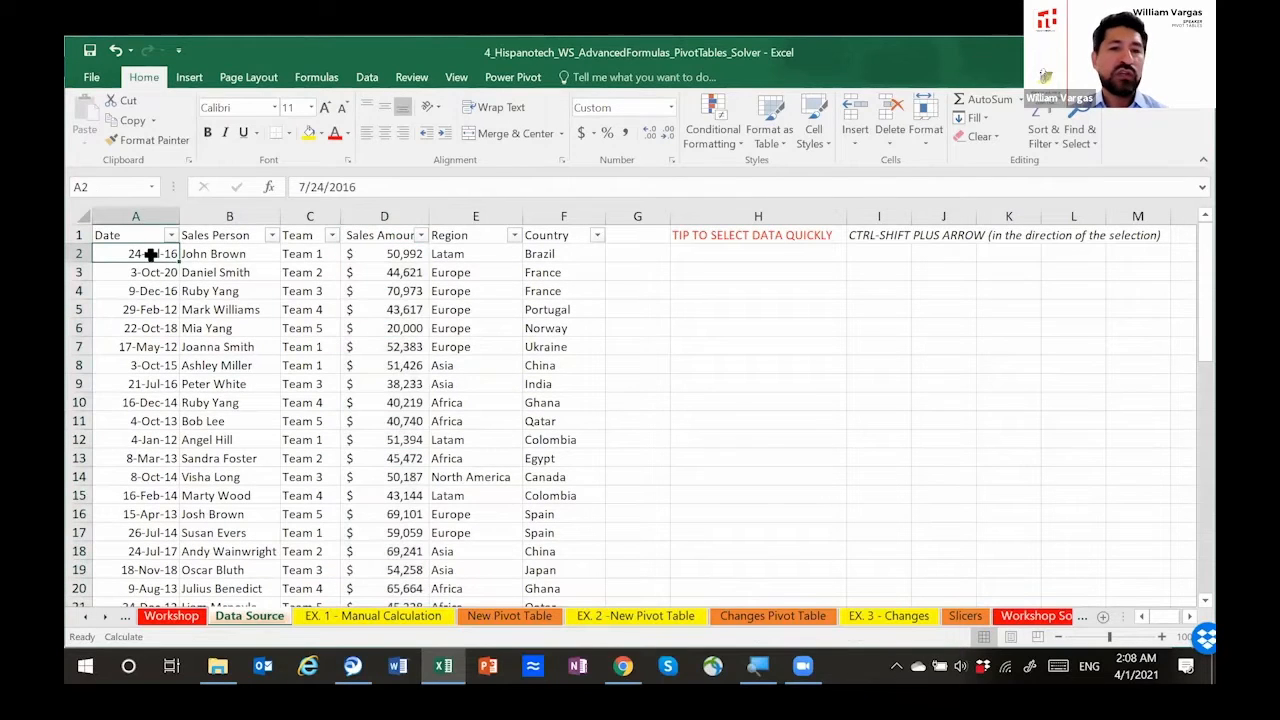
click(761, 615)
drag(1008, 196, 1113, 420)
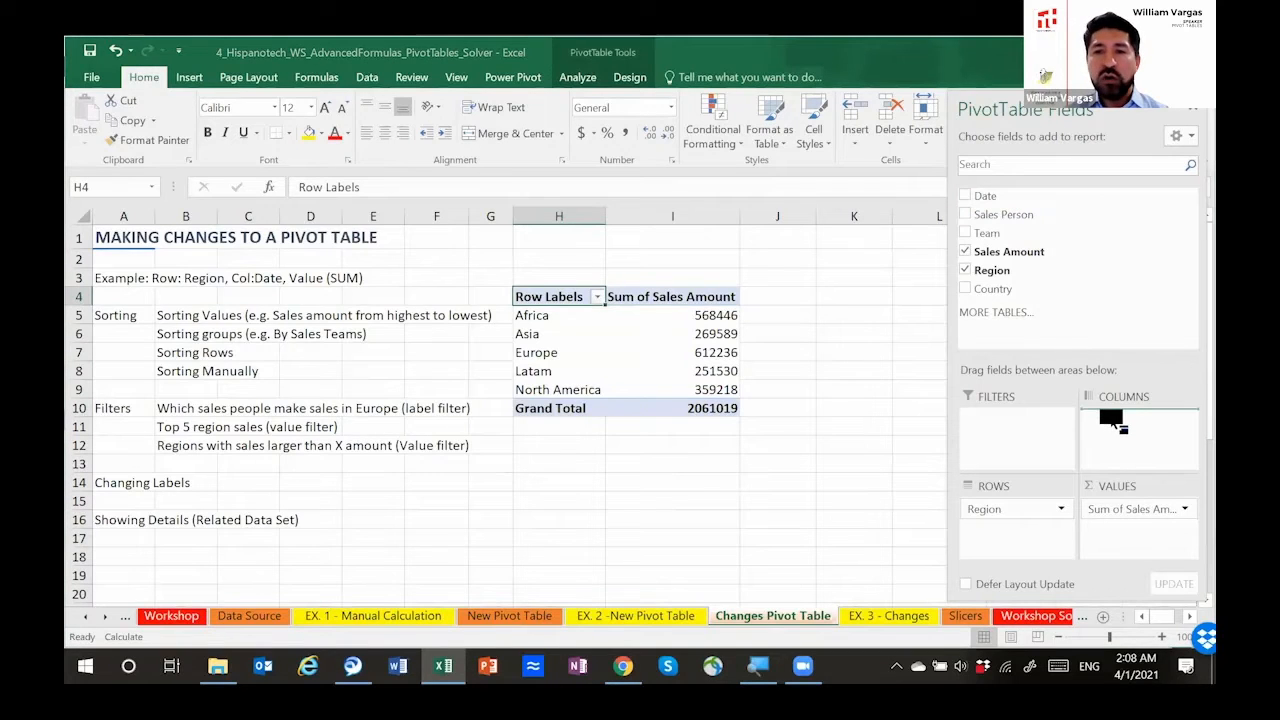
drag(1113, 420, 1110, 418)
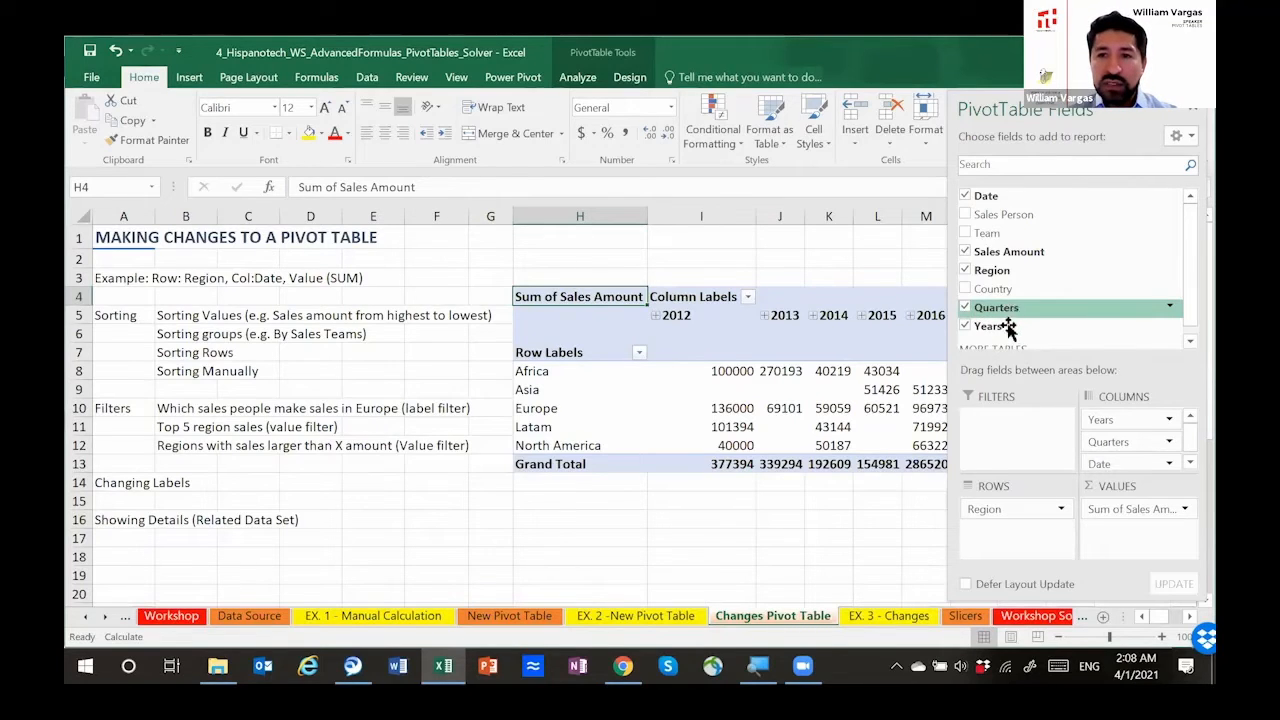
Step: Narrow column I and expand the 2012 column group down to the months of Qtr1
click(820, 514)
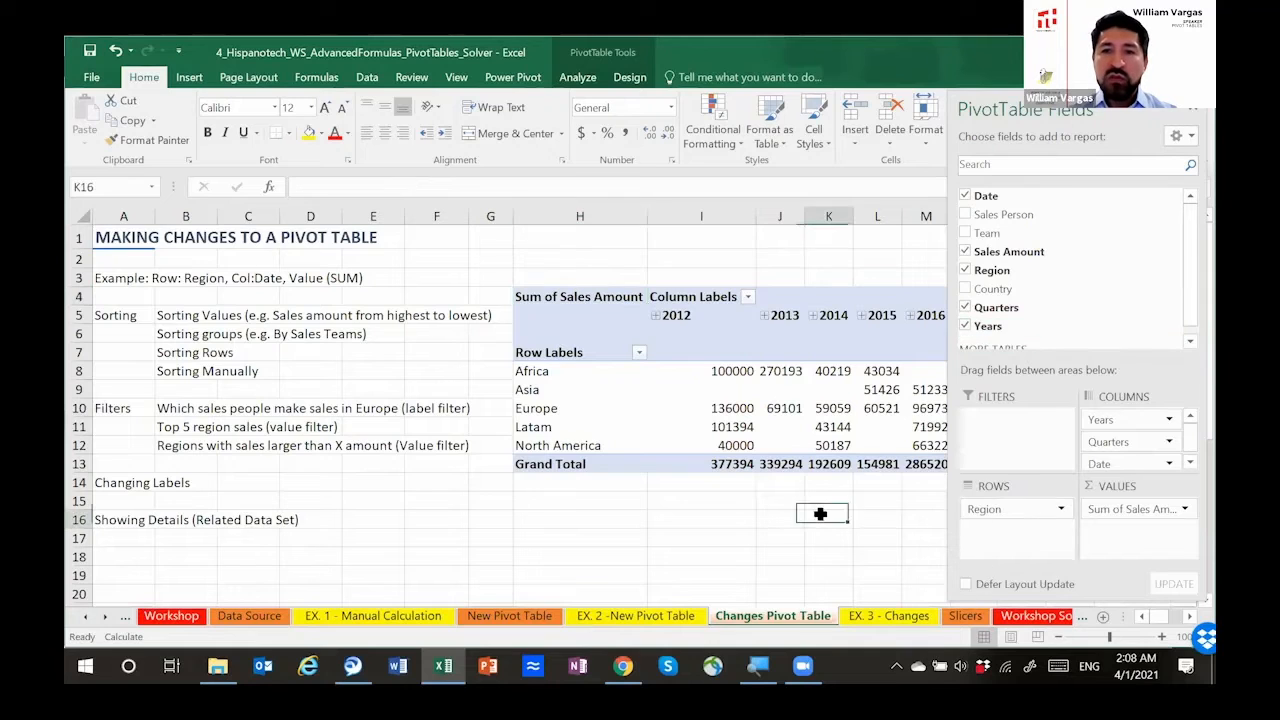
click(1189, 617)
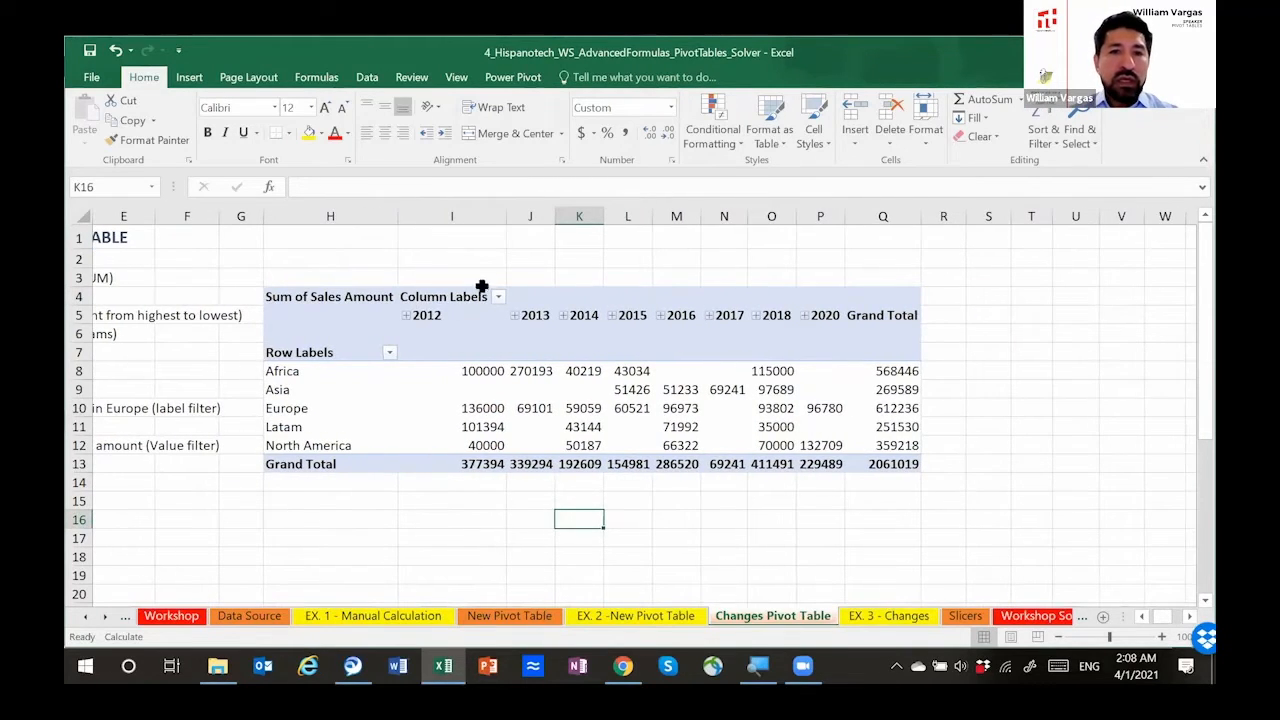
drag(504, 216, 453, 217)
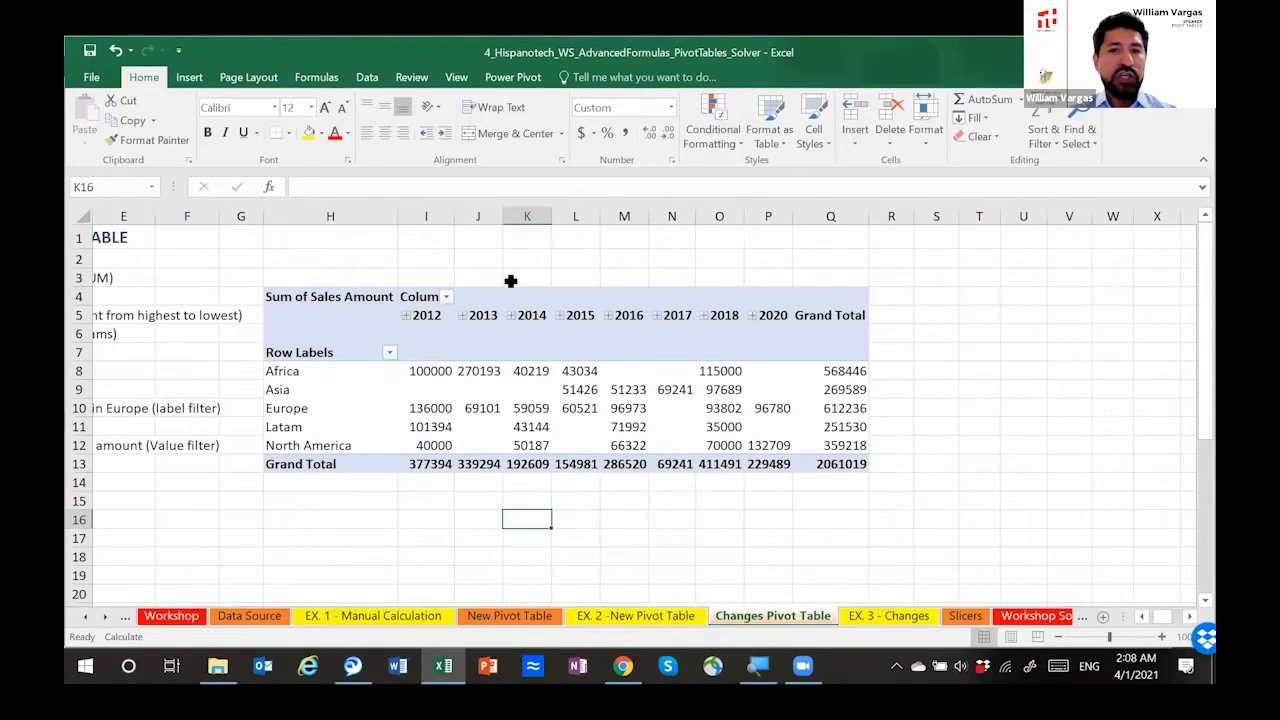
click(405, 314)
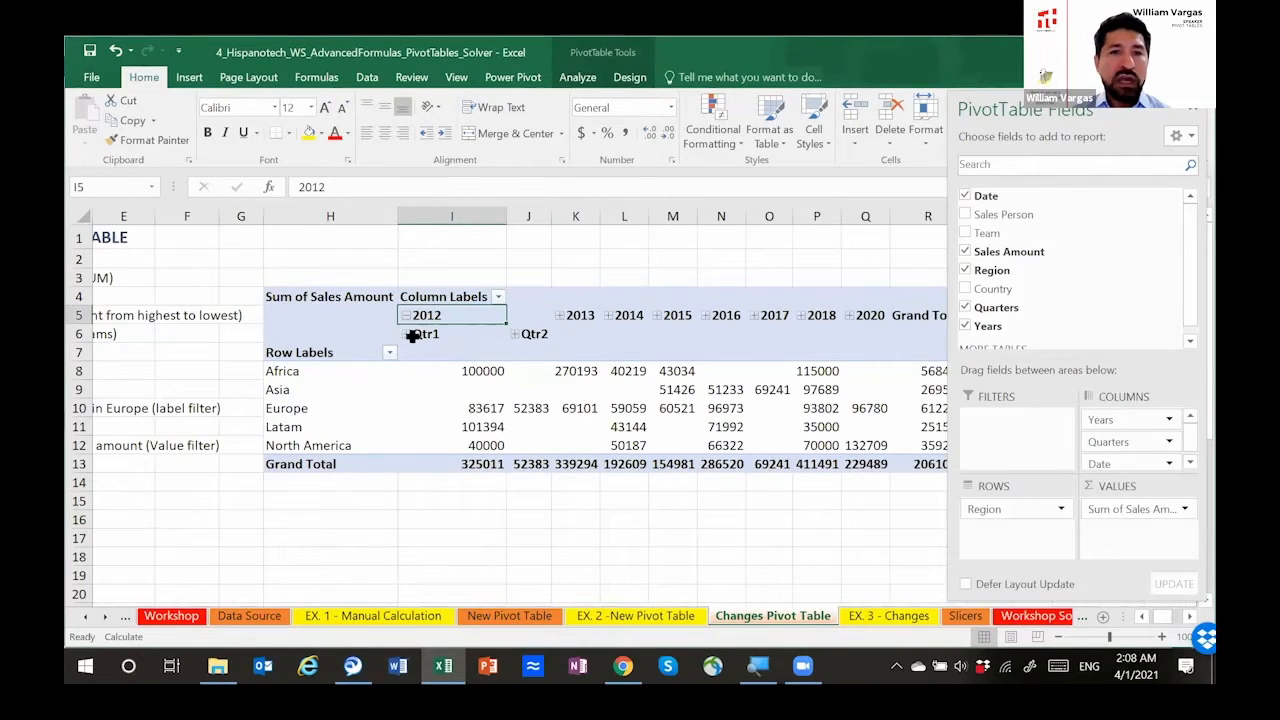
click(405, 334)
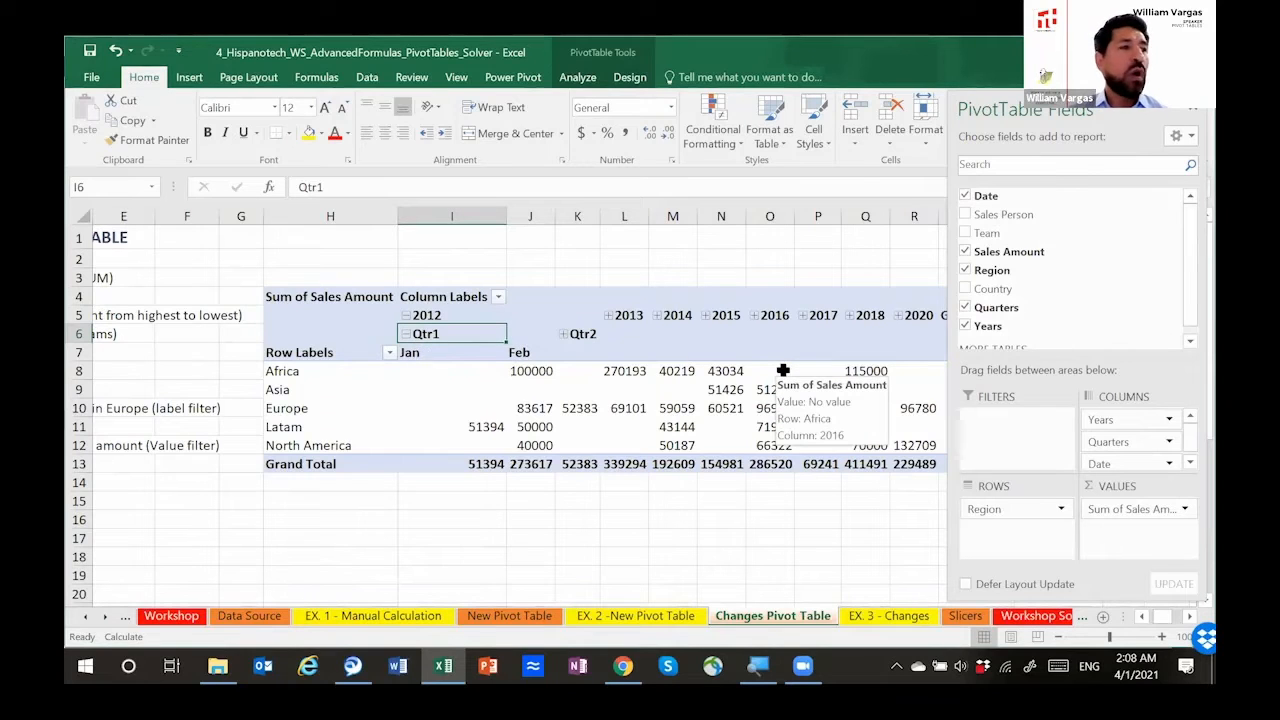
Step: Remove Quarters from the pivot table, collapse 2012, and briefly expand 2013 to show its months
click(965, 306)
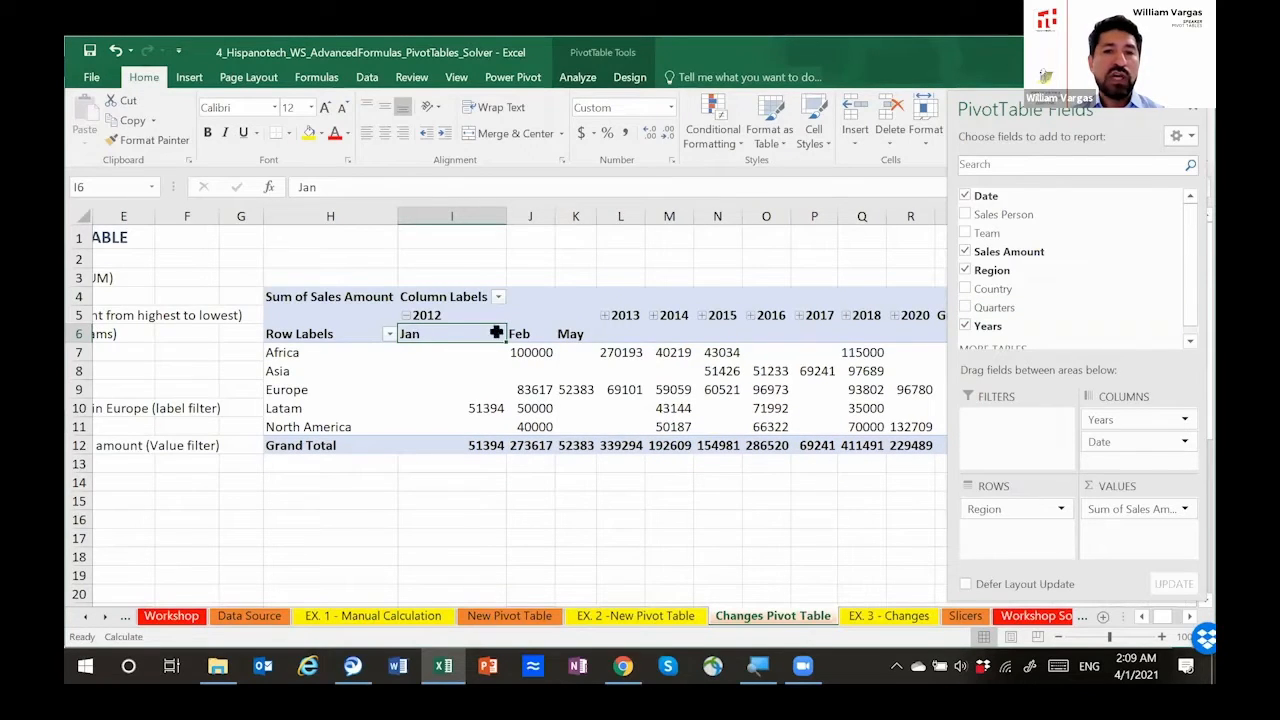
click(407, 316)
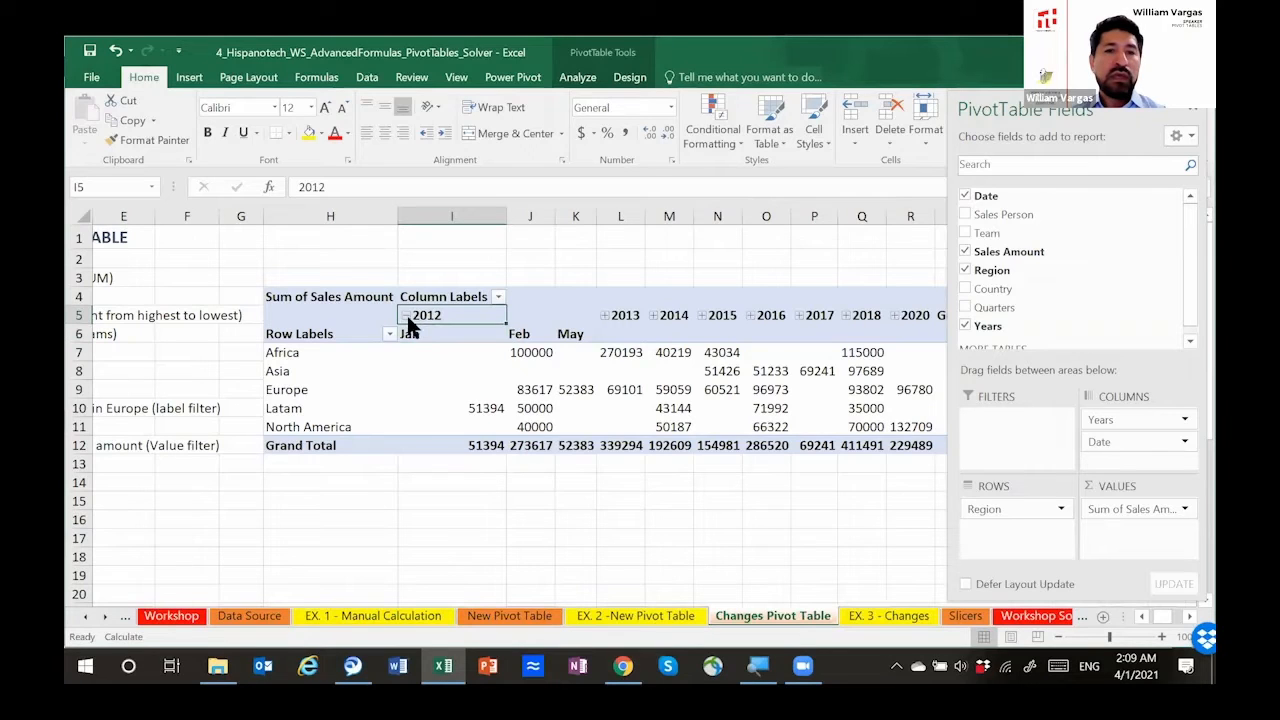
click(514, 315)
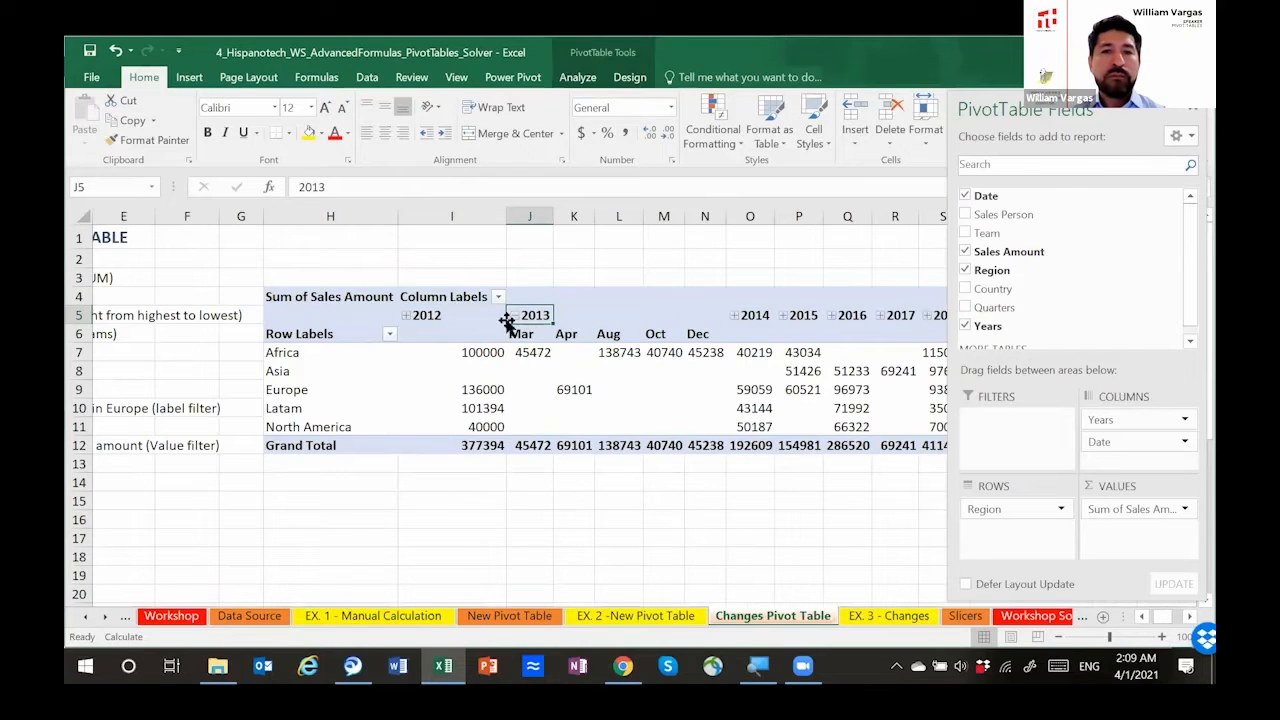
click(513, 316)
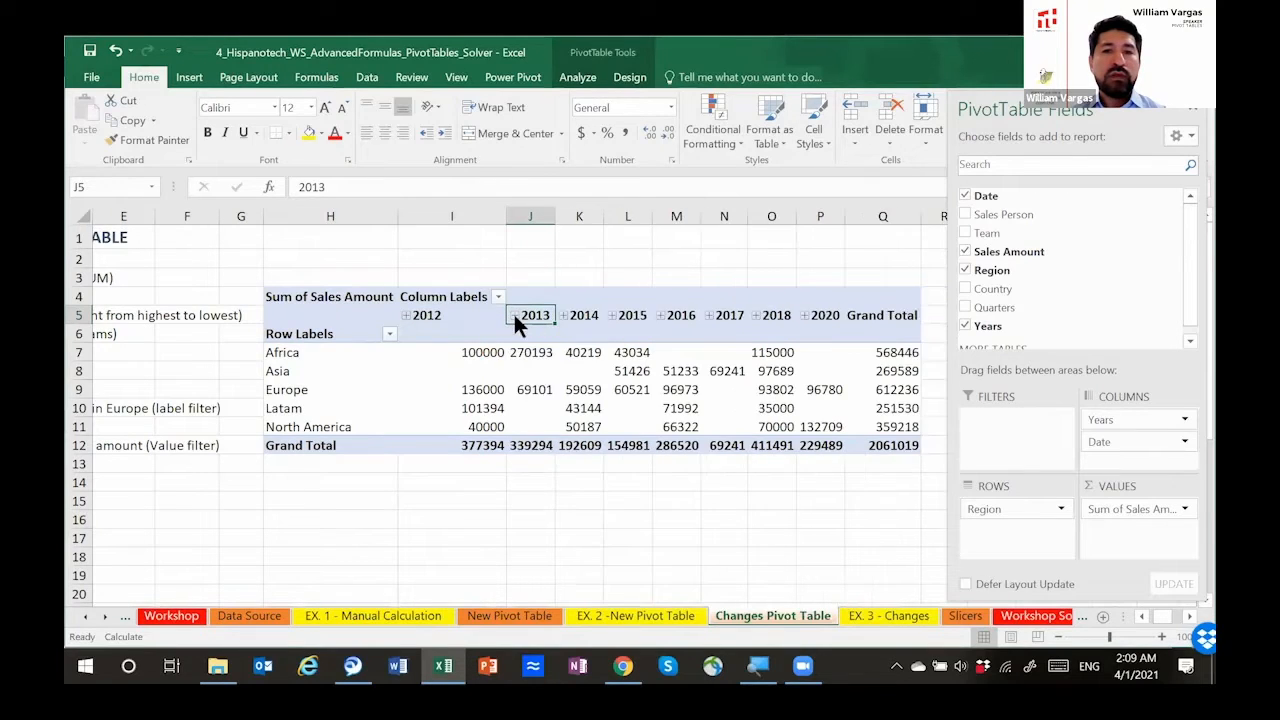
Step: Examine the year columns and Africa's sales amounts from 2012 to 2020 in the pivot table
key(Right)
key(Right)
key(Right)
key(Right)
key(Right)
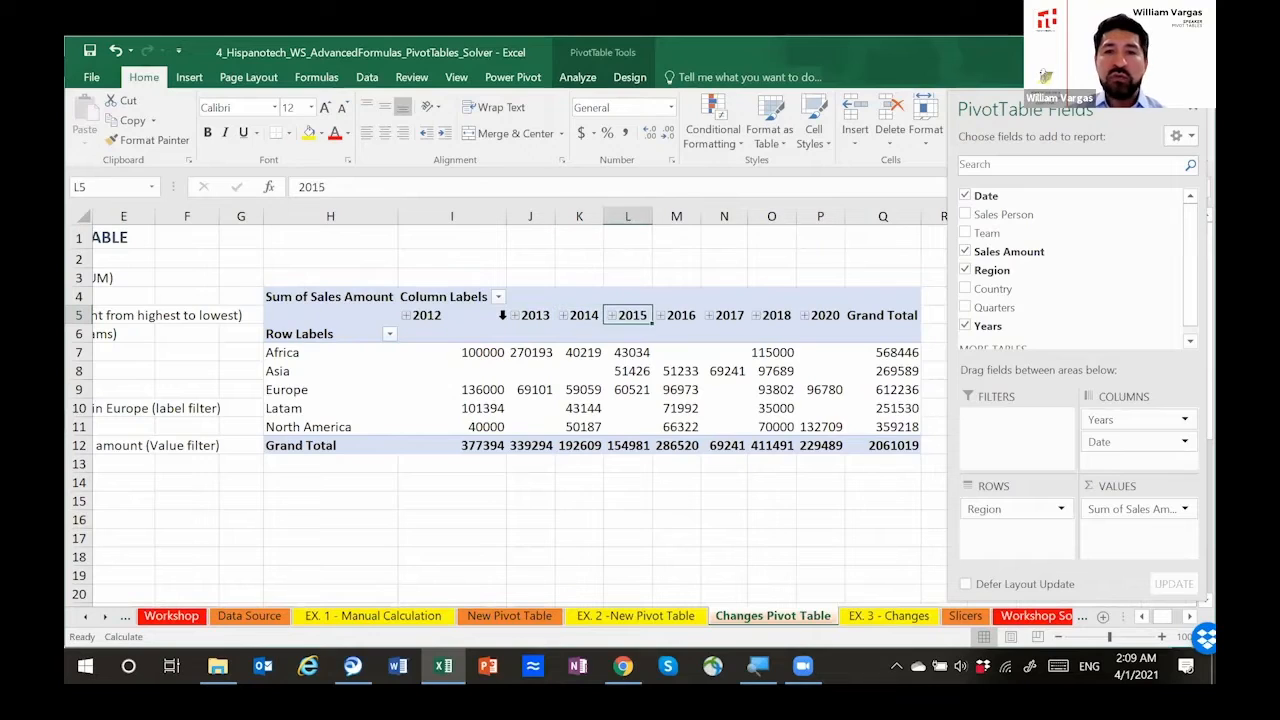
key(Right)
key(Left)
key(Left)
key(Left)
key(Left)
key(Left)
key(Left)
key(Left)
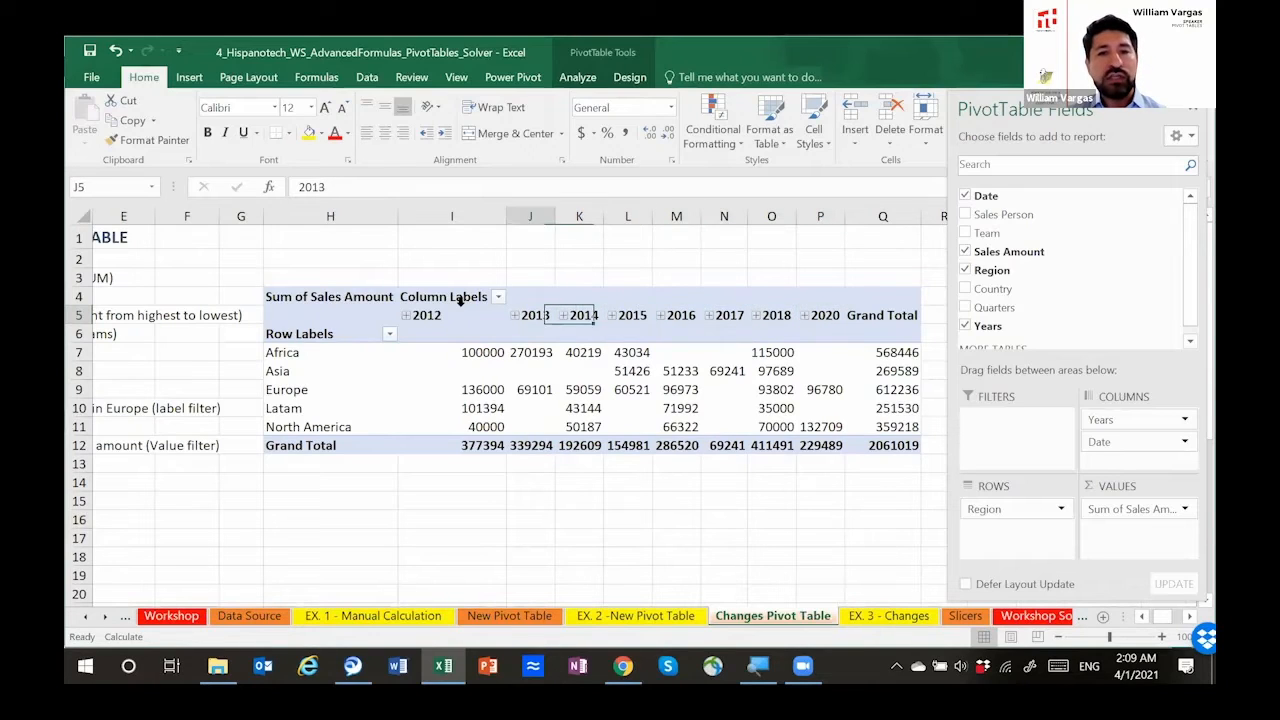
click(481, 355)
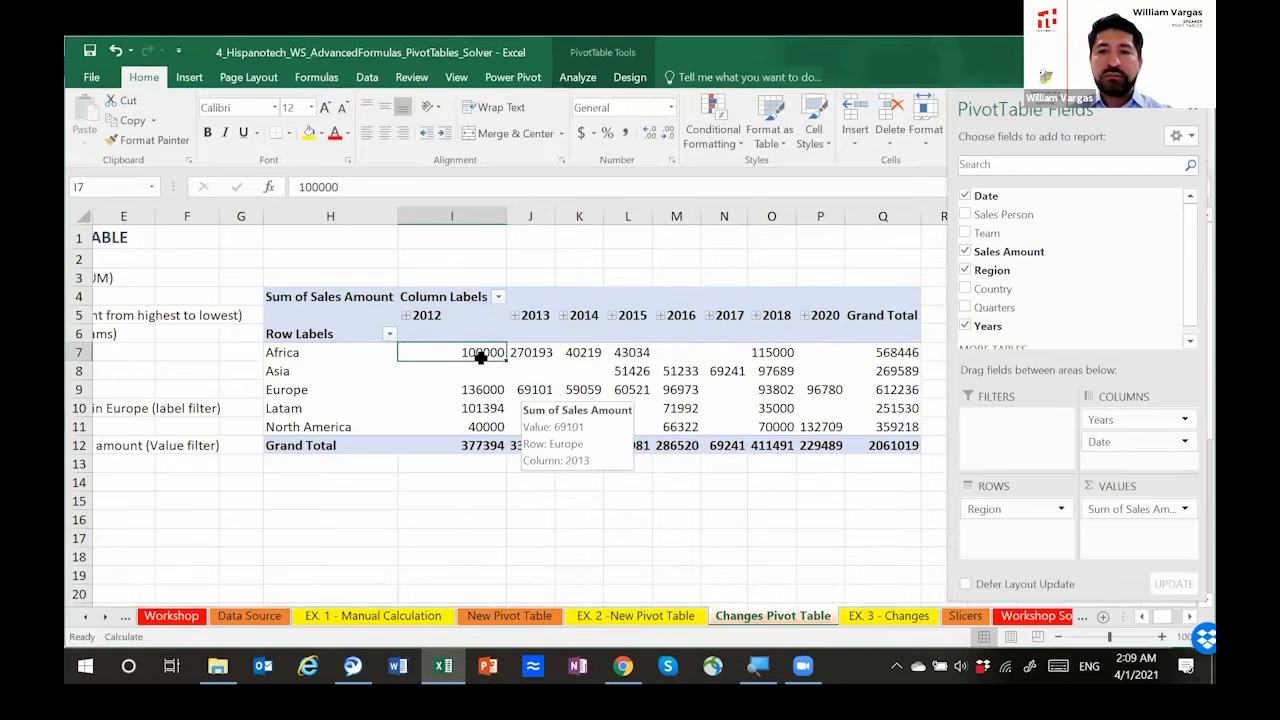
key(shift+Right)
key(shift+Right)
key(shift+Right)
key(shift+Right)
key(shift+Right)
key(shift+Right)
key(shift+Right)
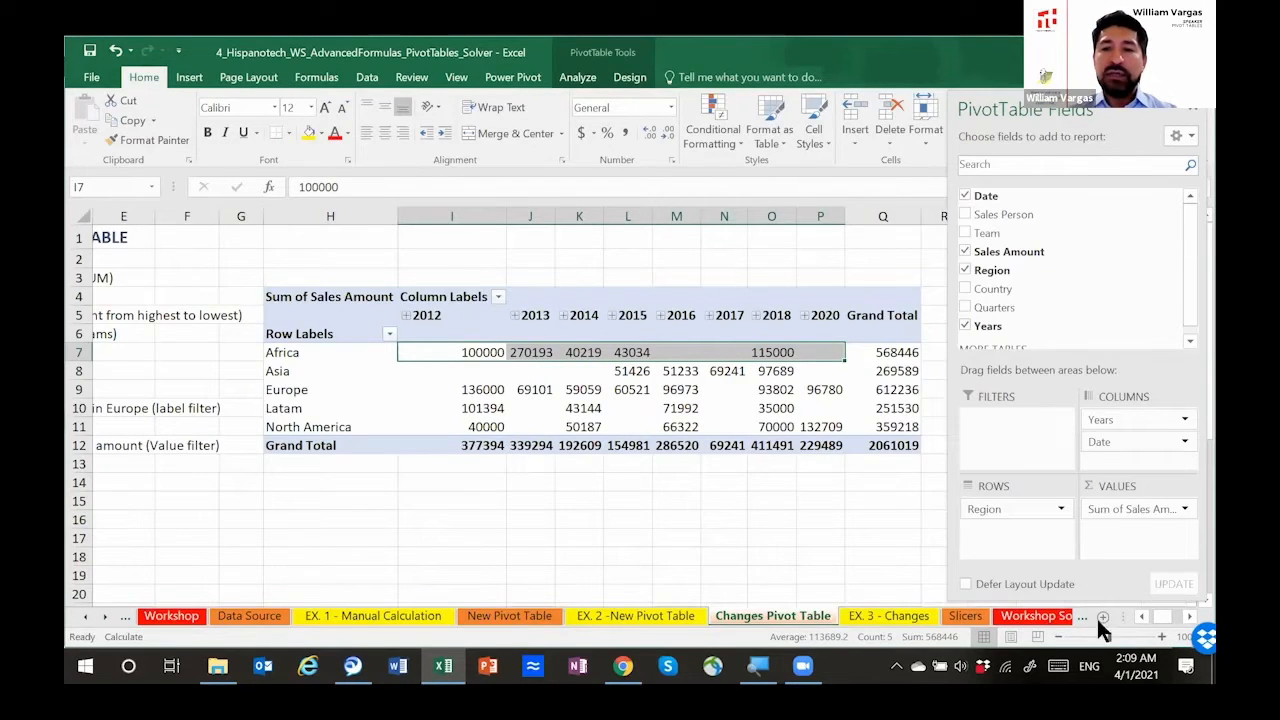
click(1140, 616)
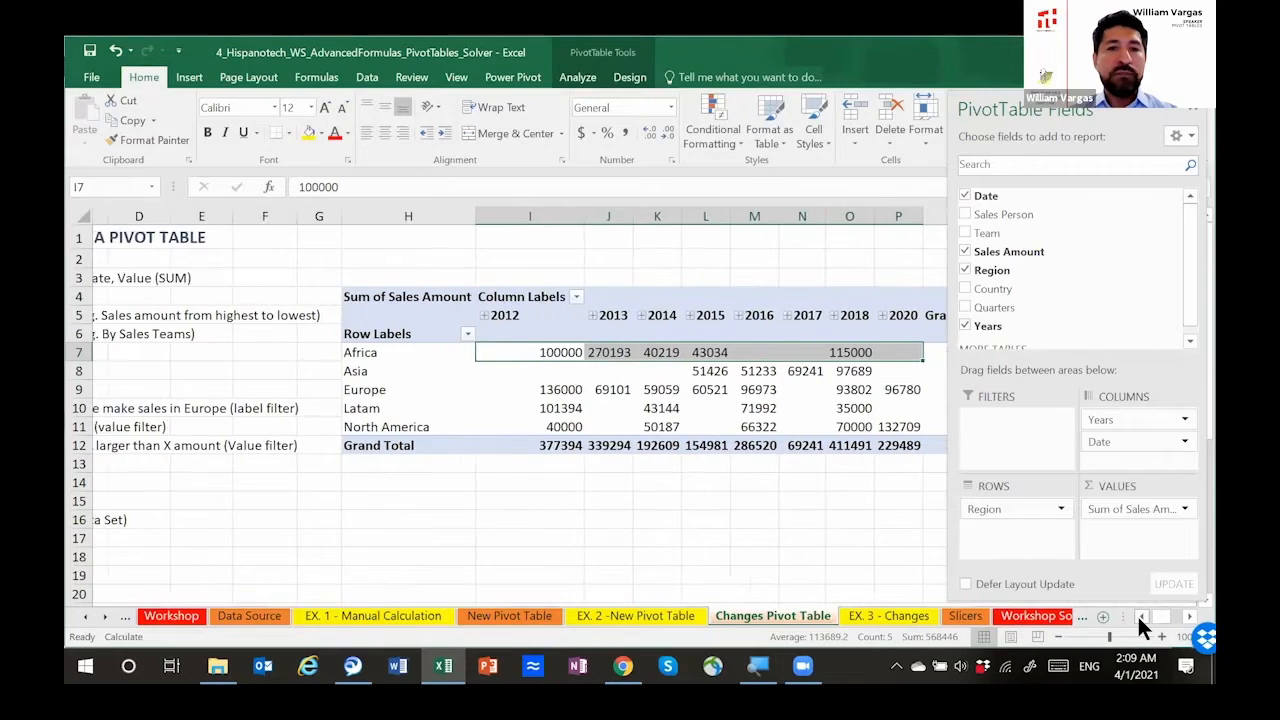
click(1139, 616)
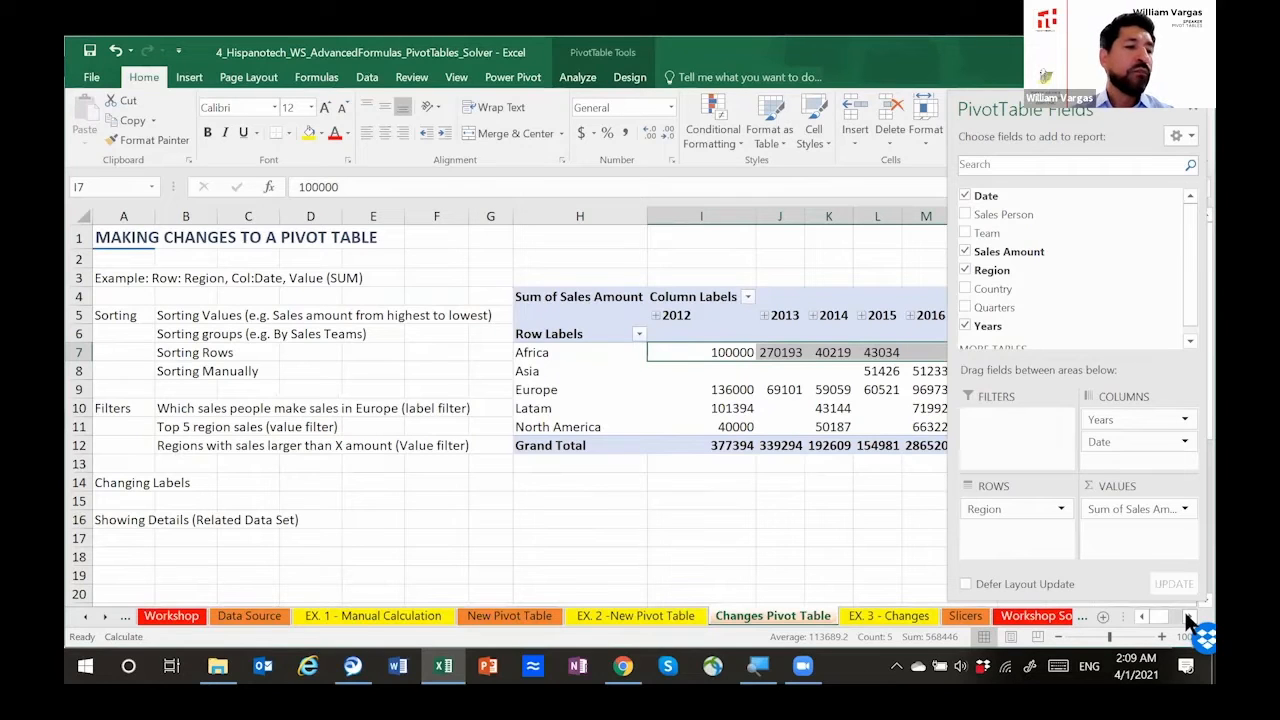
click(1188, 614)
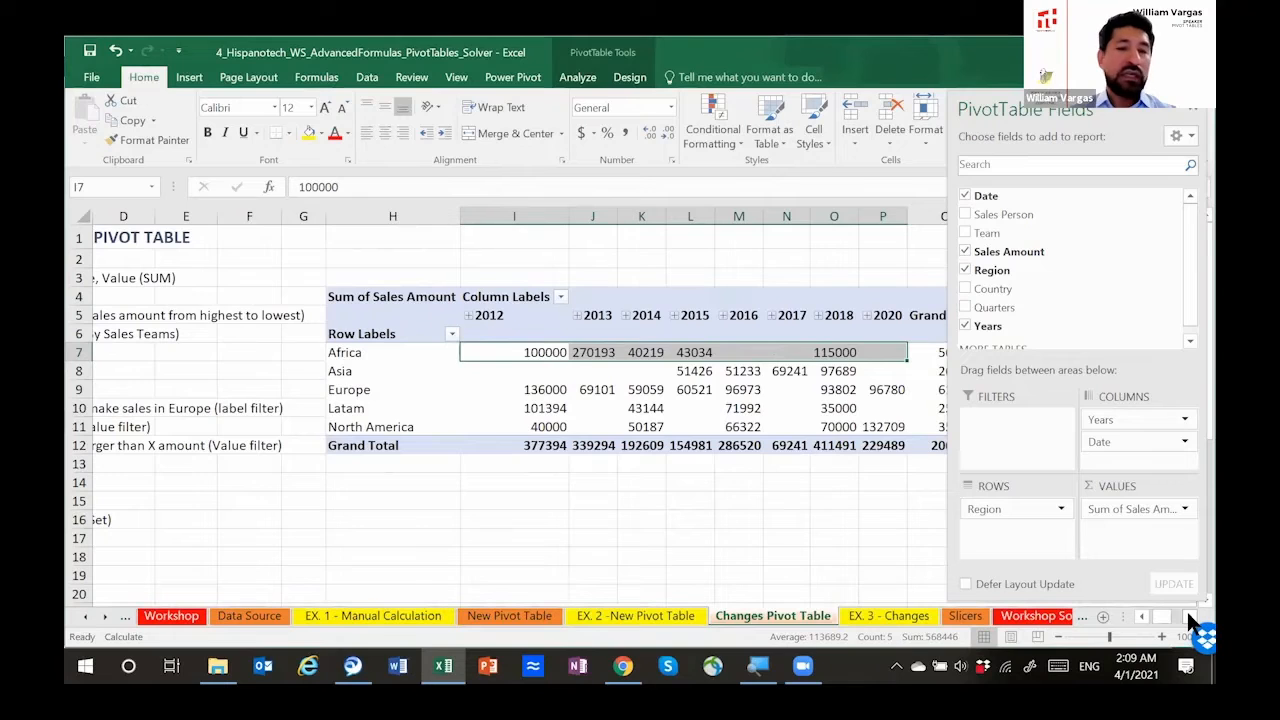
click(1188, 614)
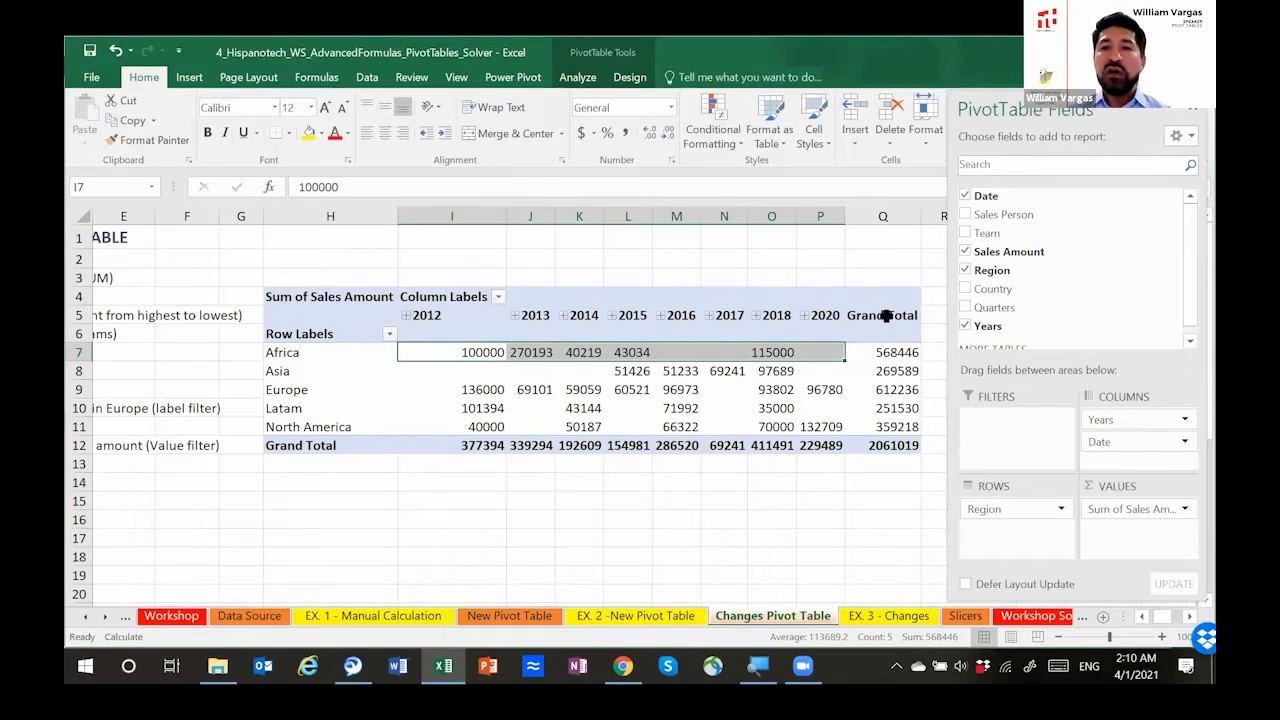
Step: Remove Date and Years from the pivot table and apply the dollar Accounting format to the five regions' sales amounts
click(965, 197)
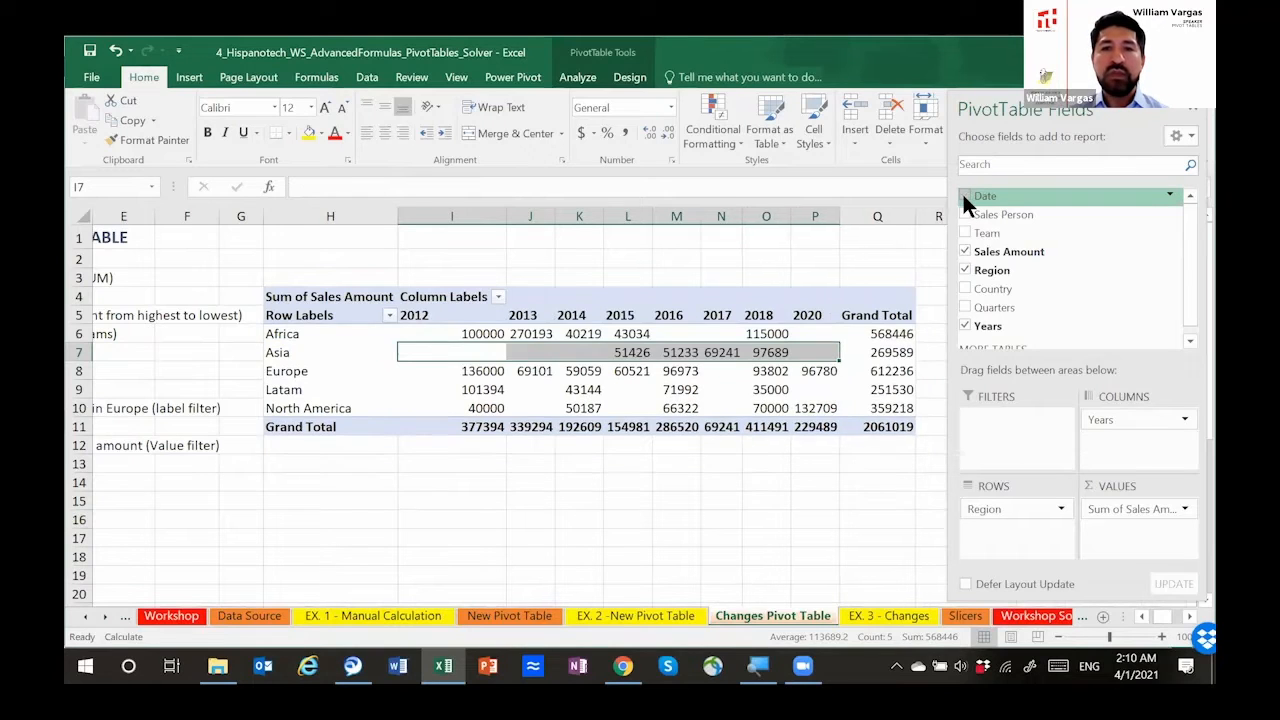
click(964, 325)
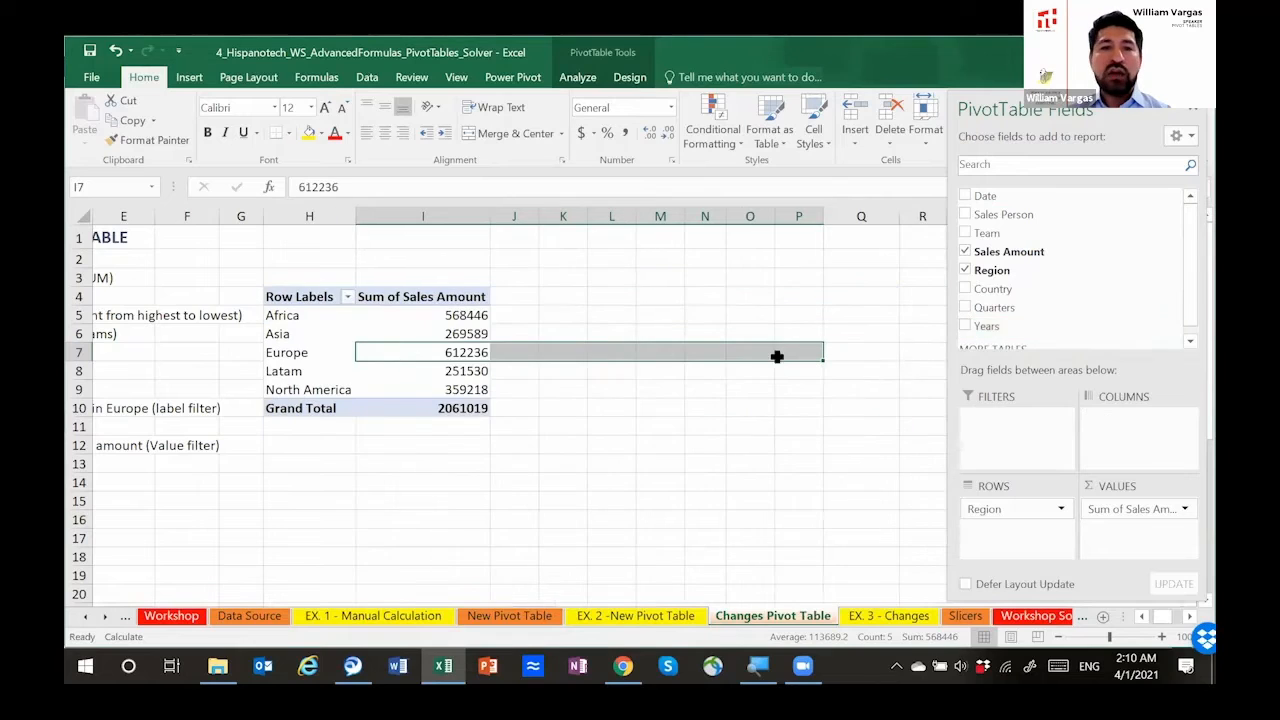
drag(461, 313, 470, 392)
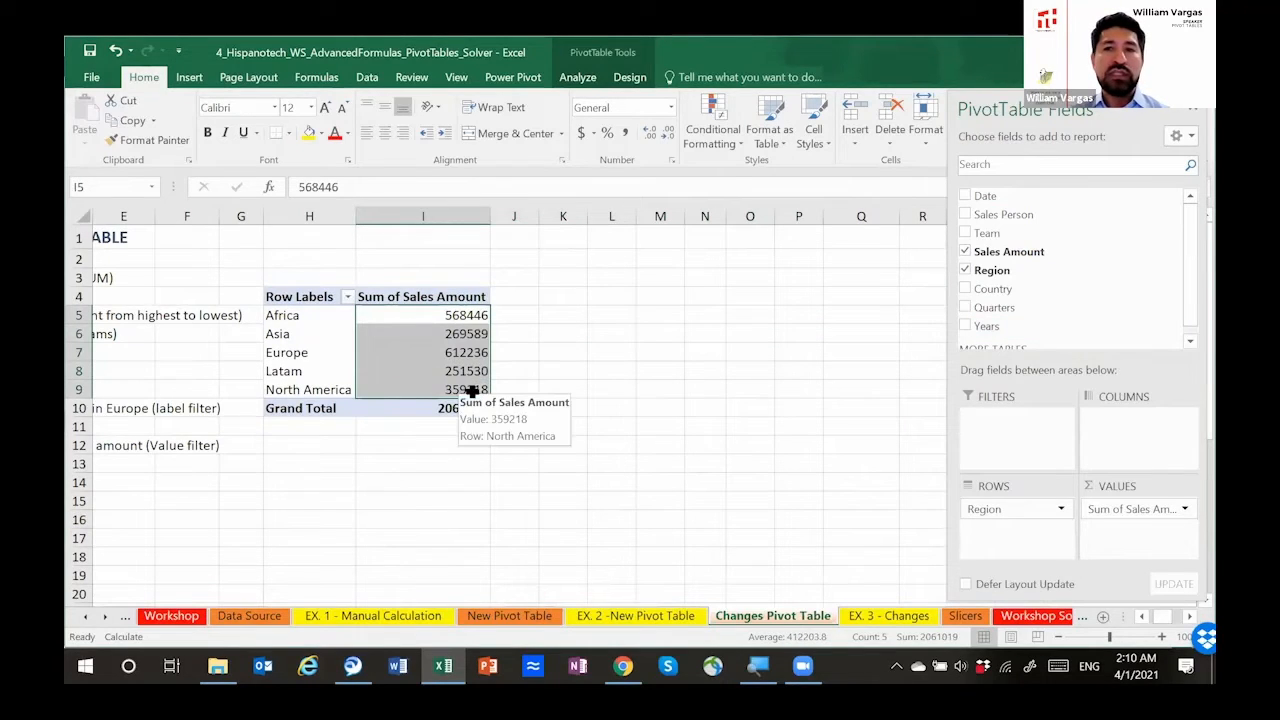
click(580, 133)
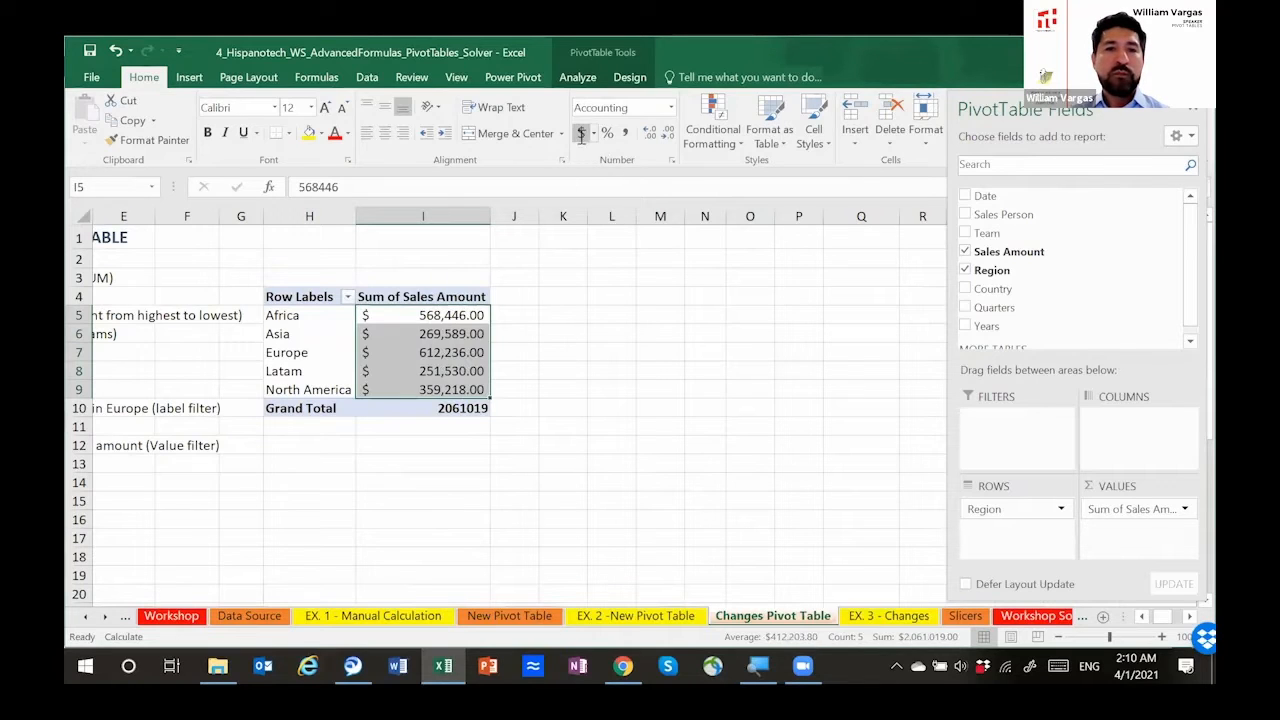
click(455, 315)
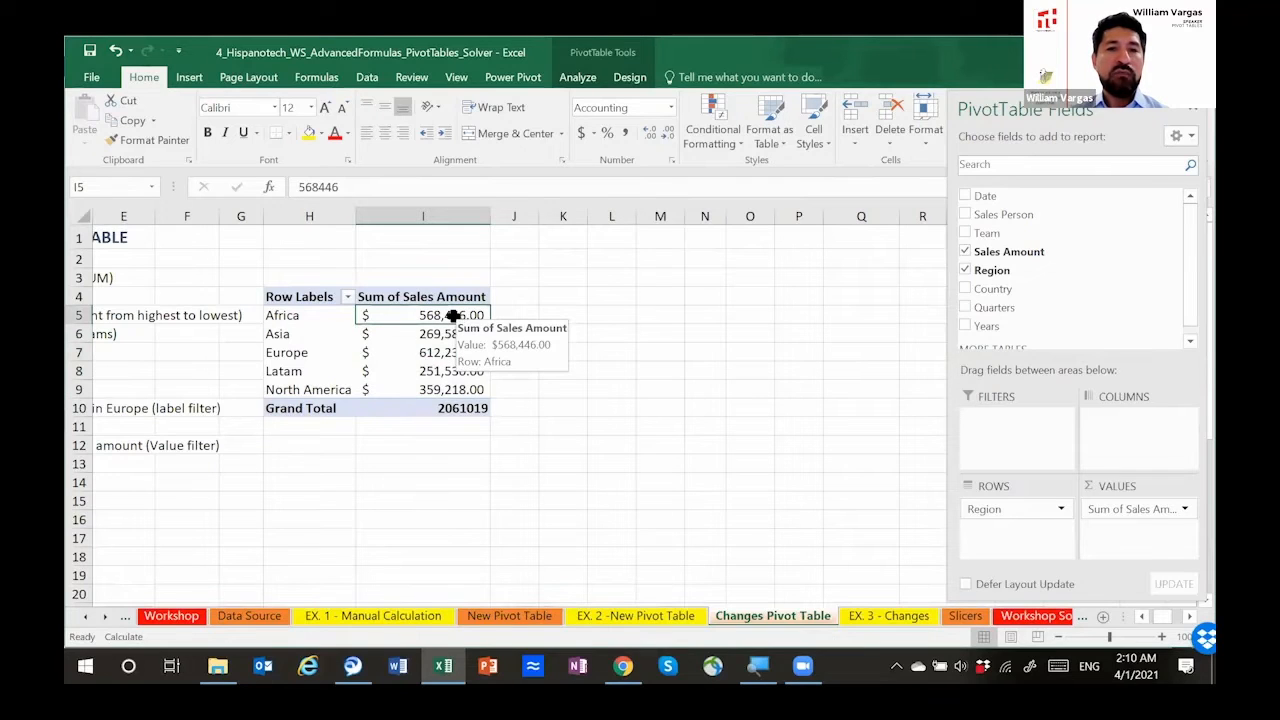
right_click(453, 315)
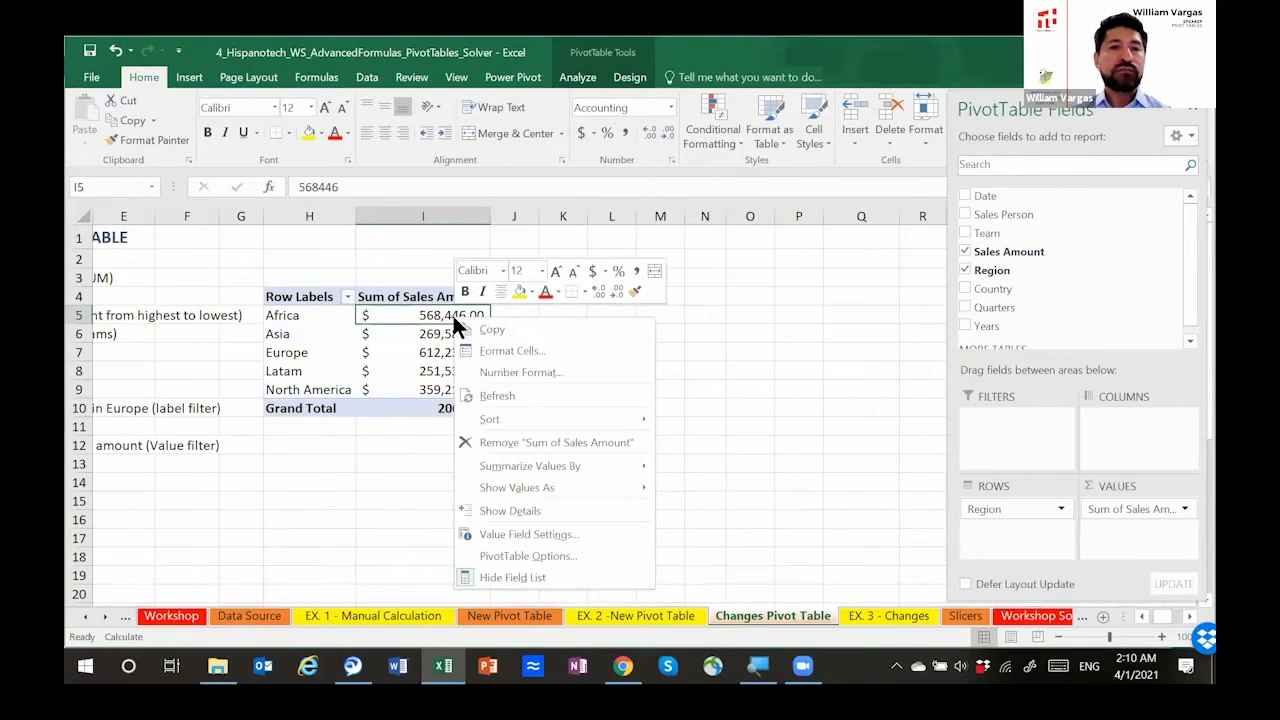
click(434, 318)
click(516, 341)
click(447, 334)
click(435, 352)
click(430, 370)
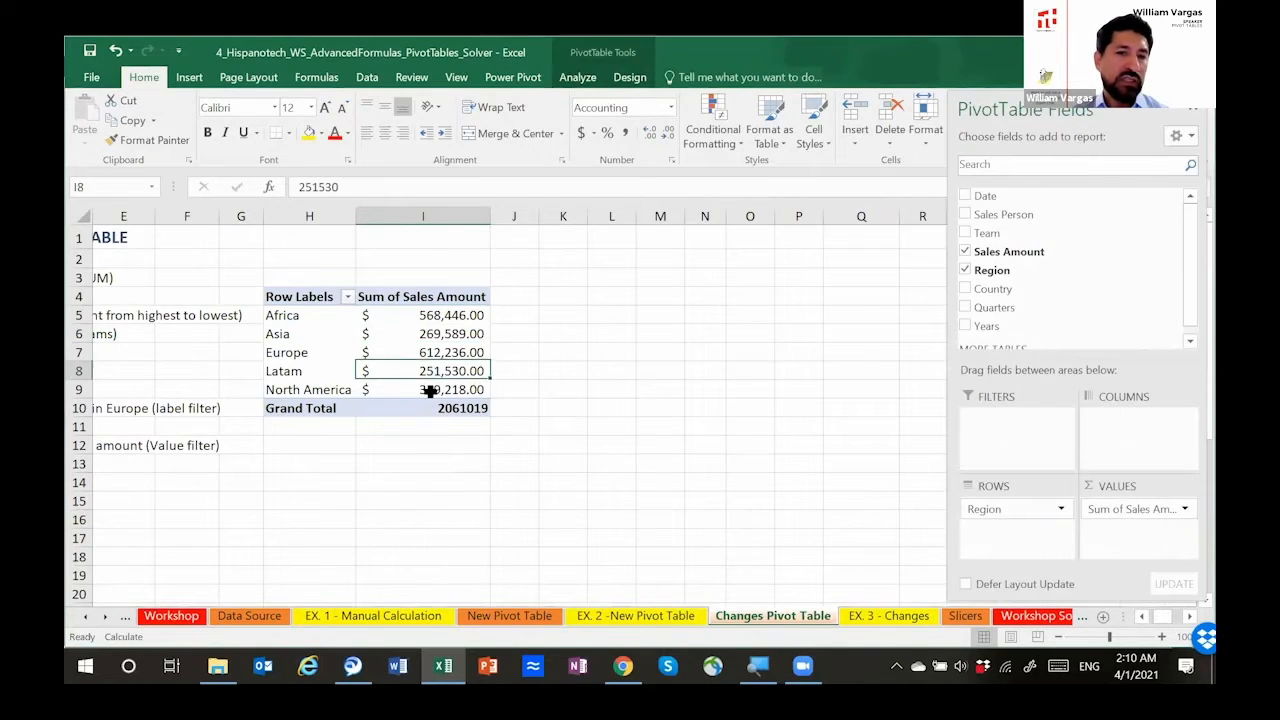
Step: View the sort options of the Sales Amount column on the Data Source sheet, and return to the Changes Pivot Table sheet
click(436, 317)
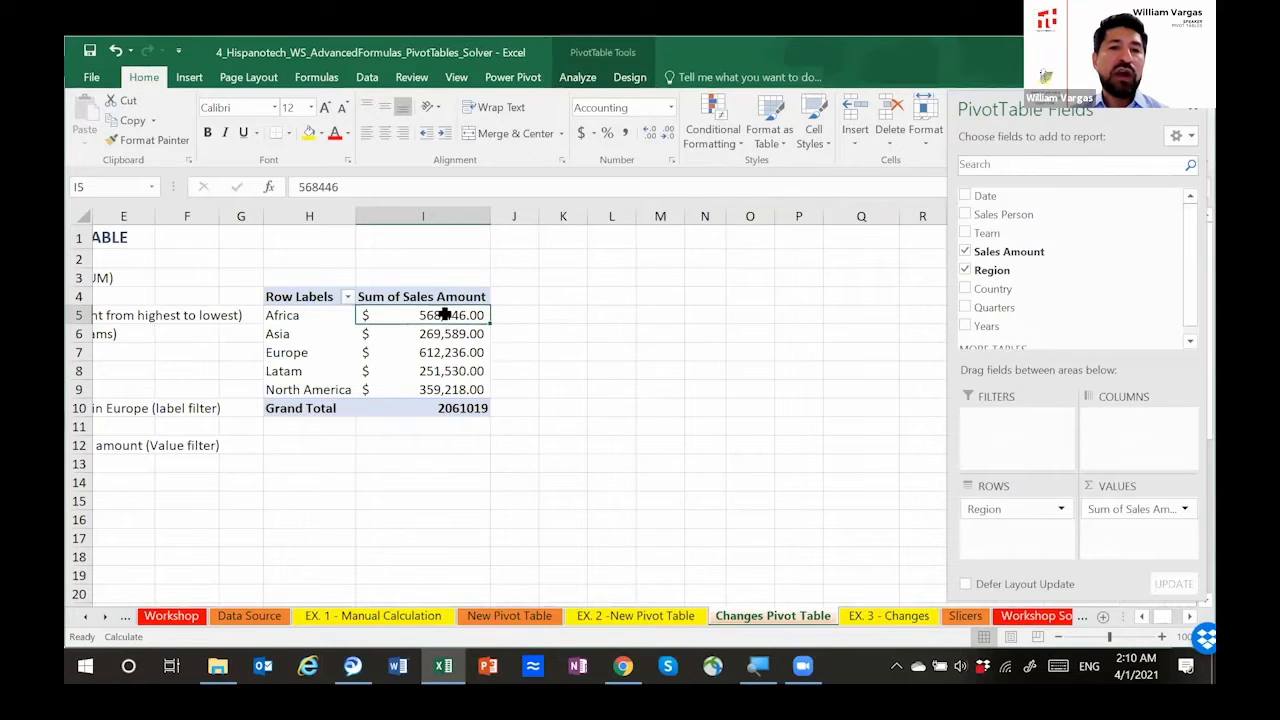
right_click(444, 315)
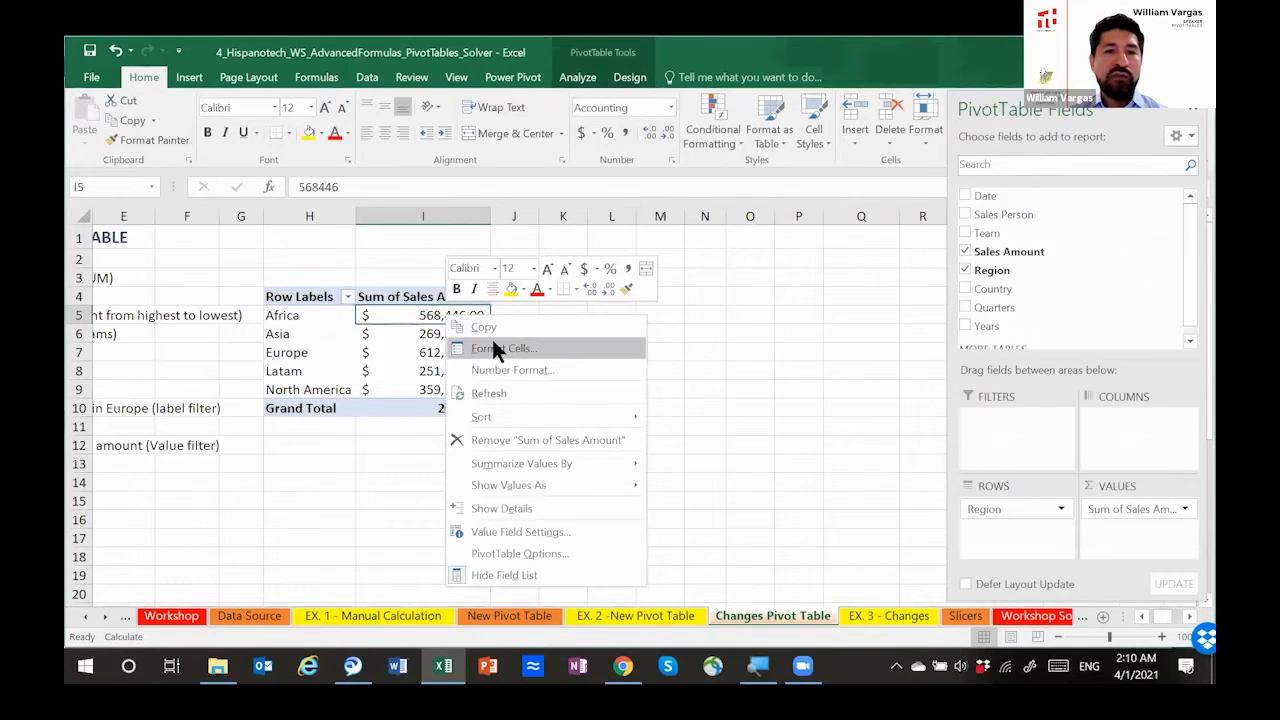
mouse_move(542, 411)
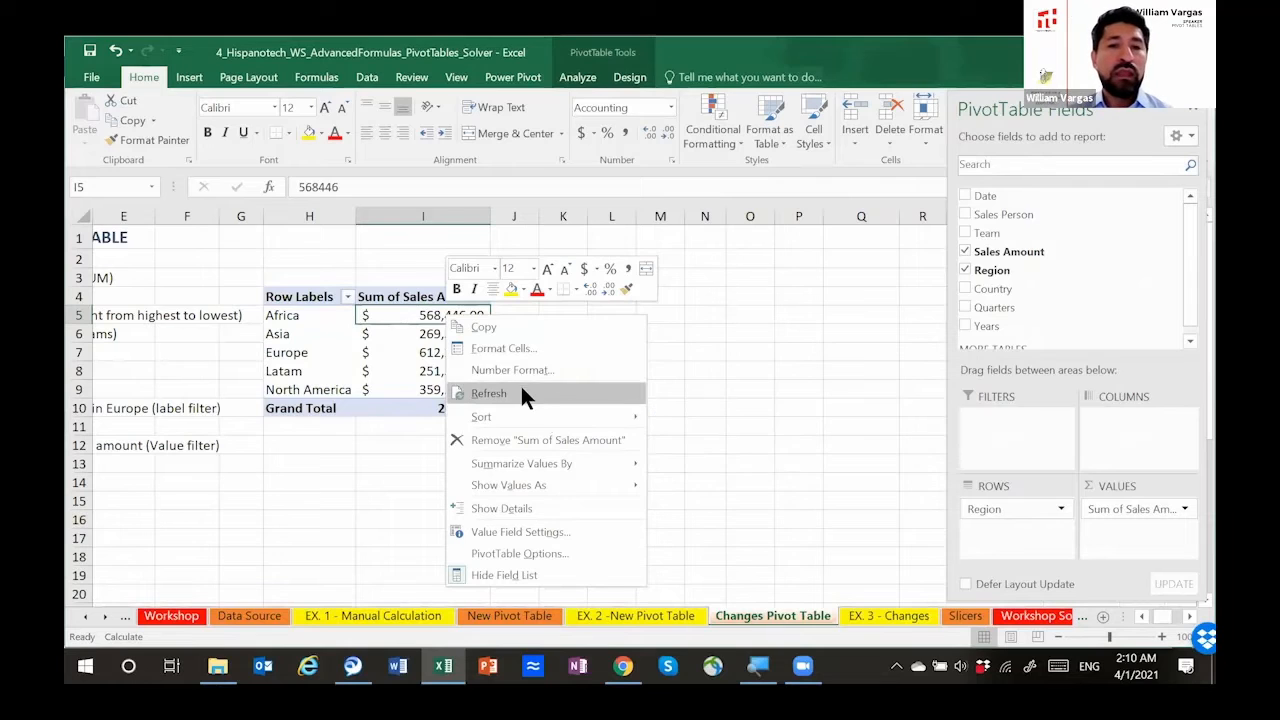
key(Escape)
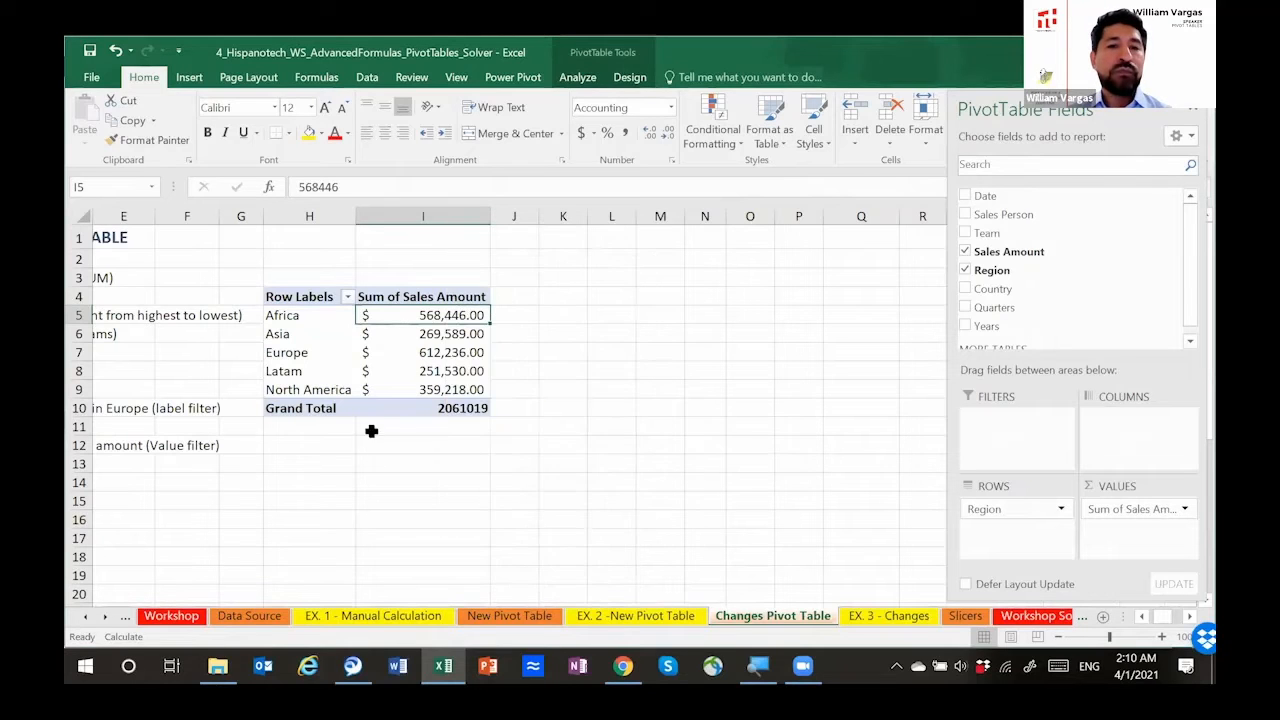
click(250, 616)
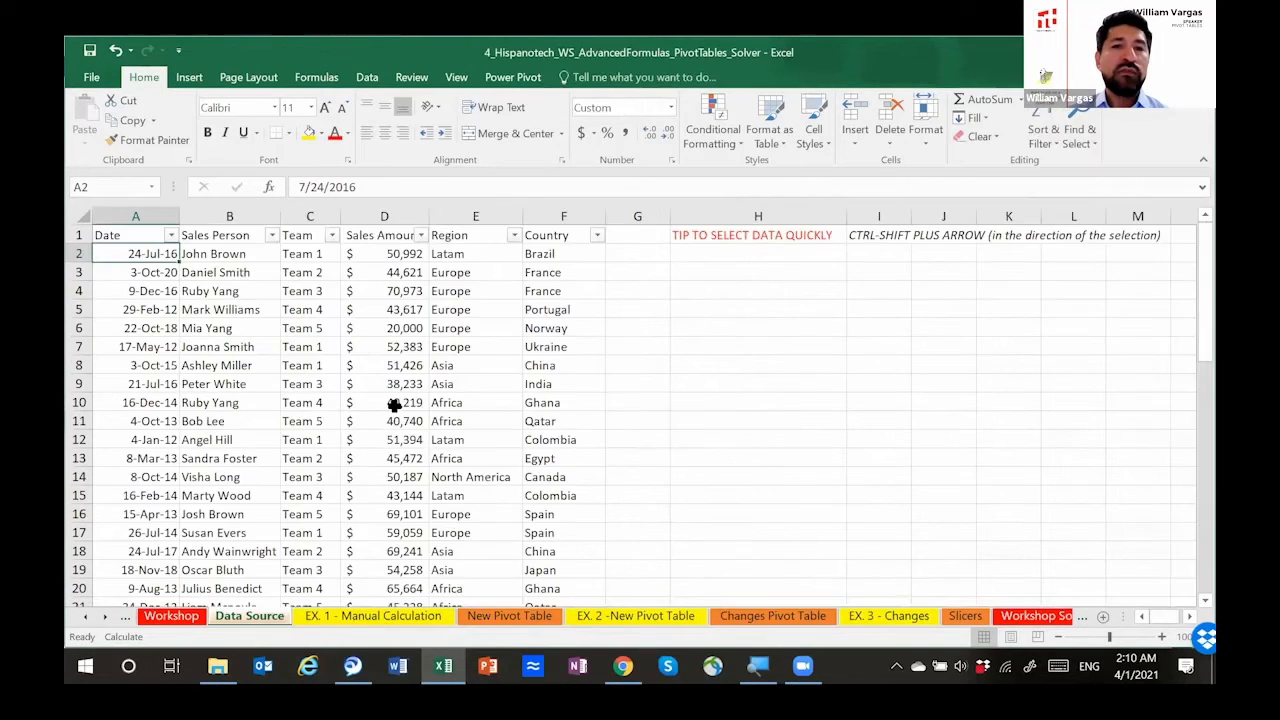
click(420, 235)
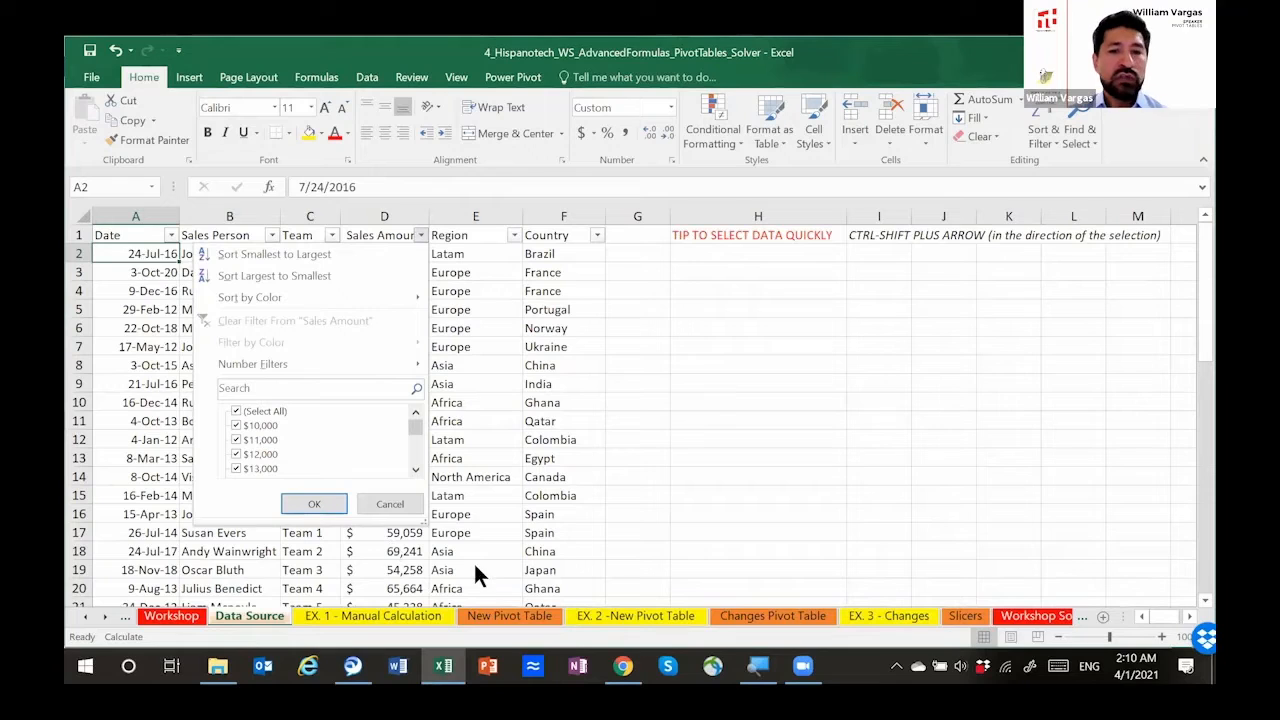
click(785, 620)
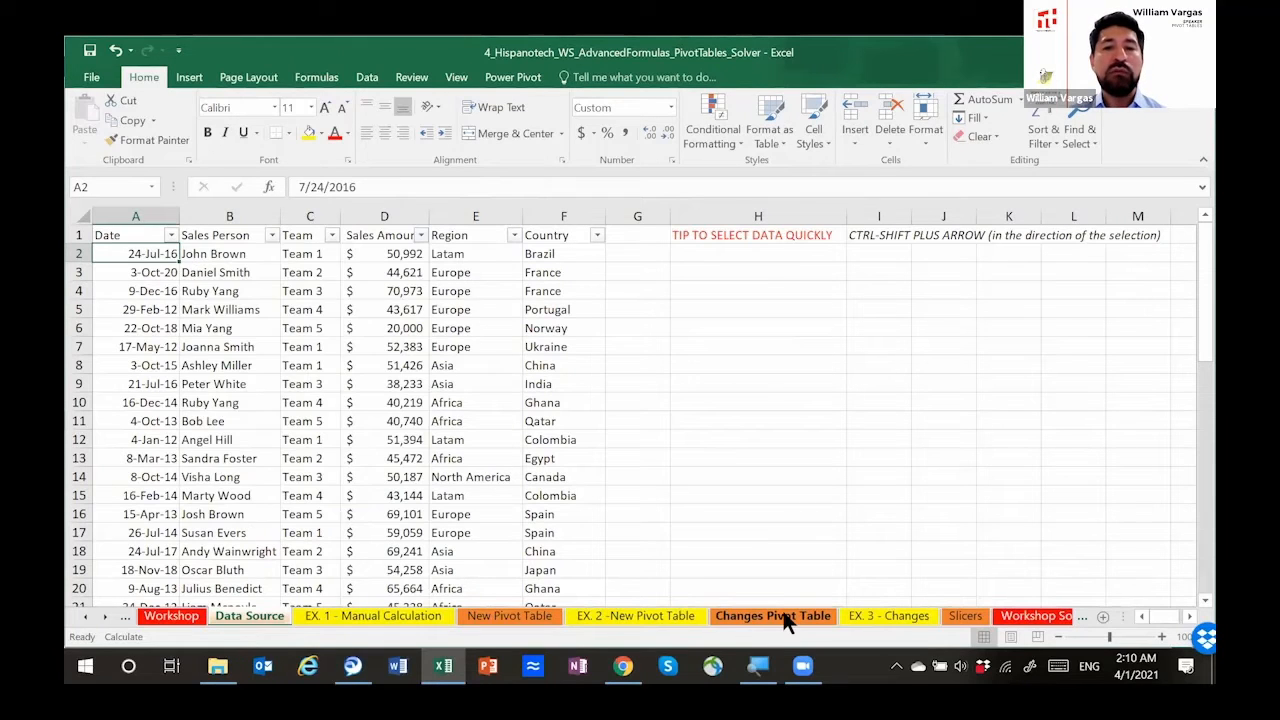
click(785, 620)
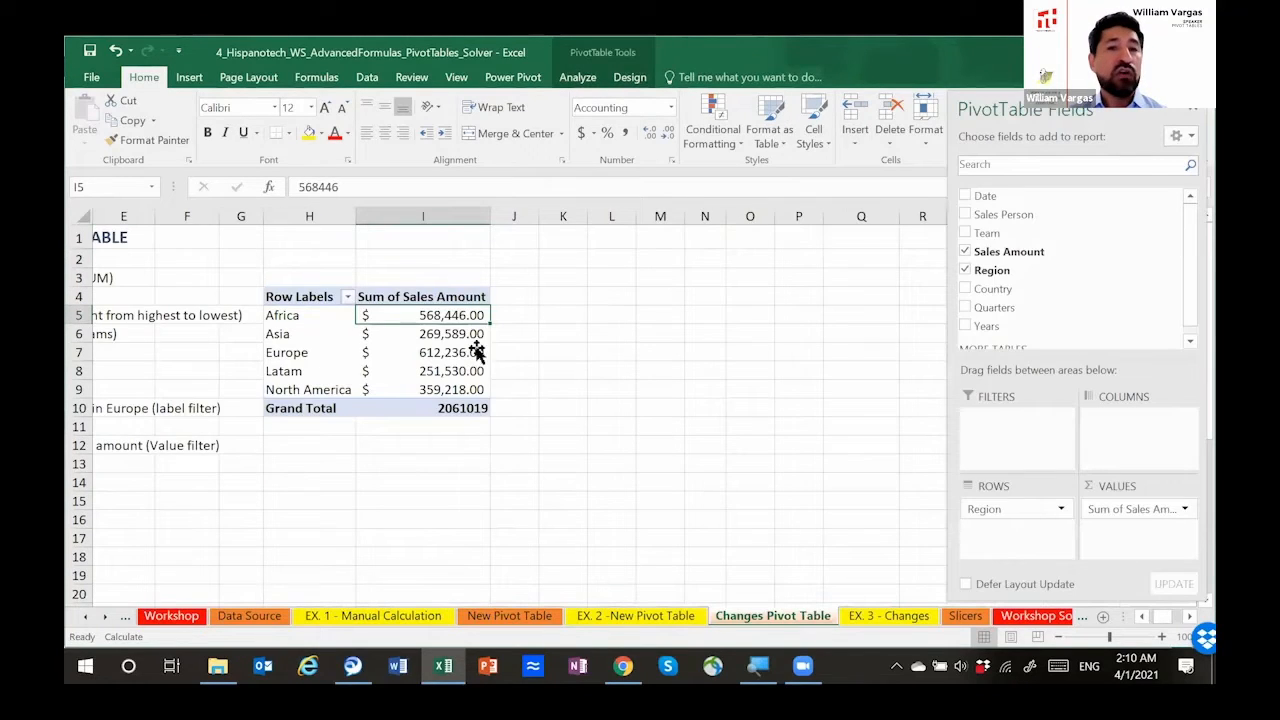
Step: Sort the pivot table's regions by Sum of Sales Amount from largest to smallest and select the five sorted amounts
right_click(444, 315)
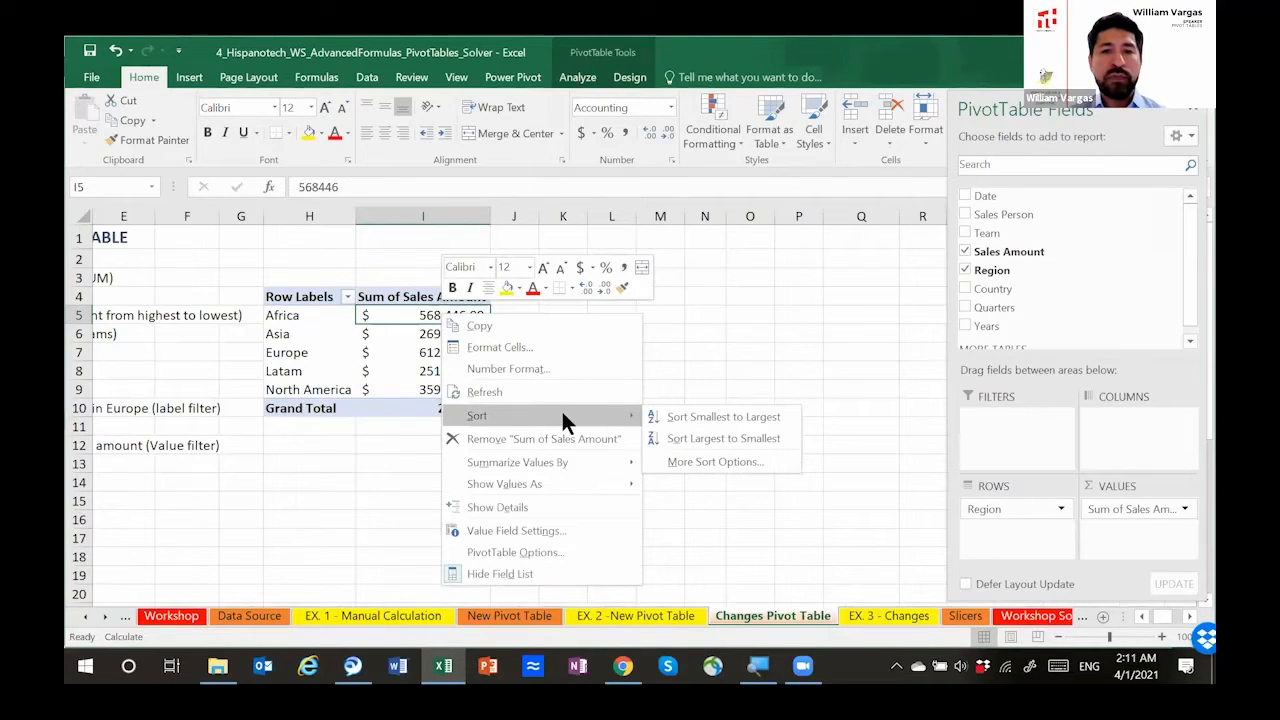
click(713, 437)
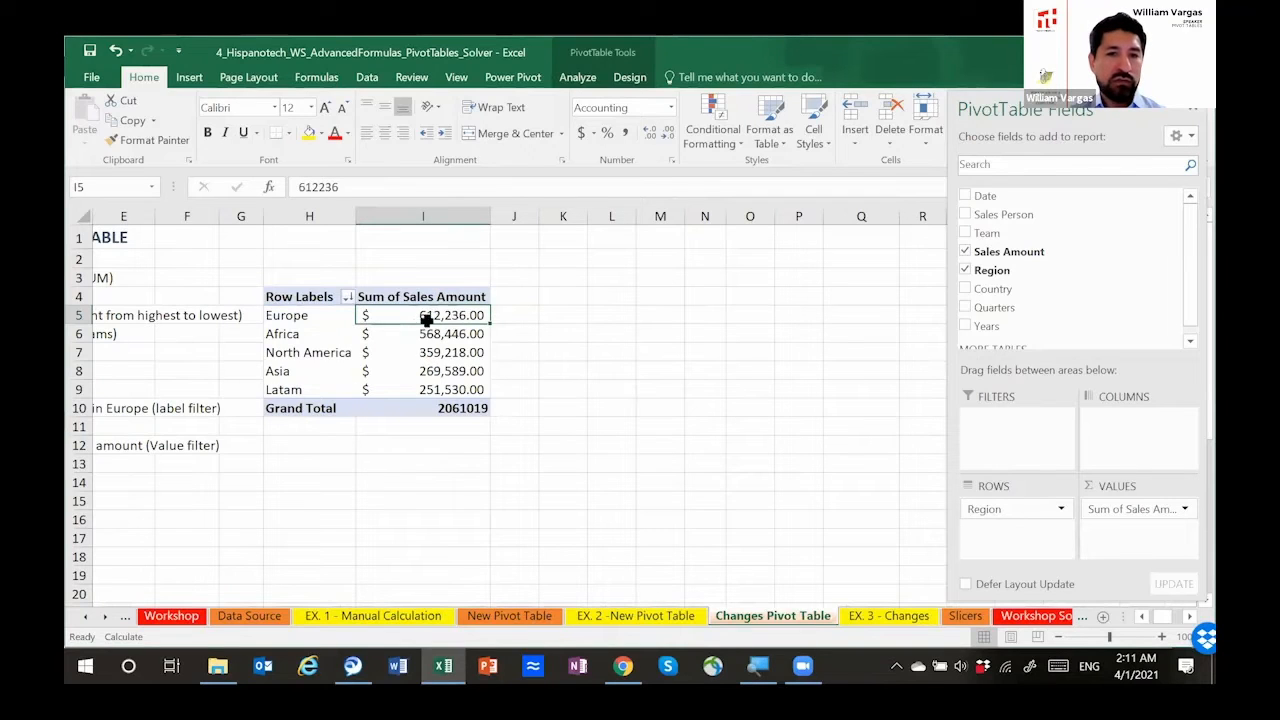
drag(430, 346, 430, 392)
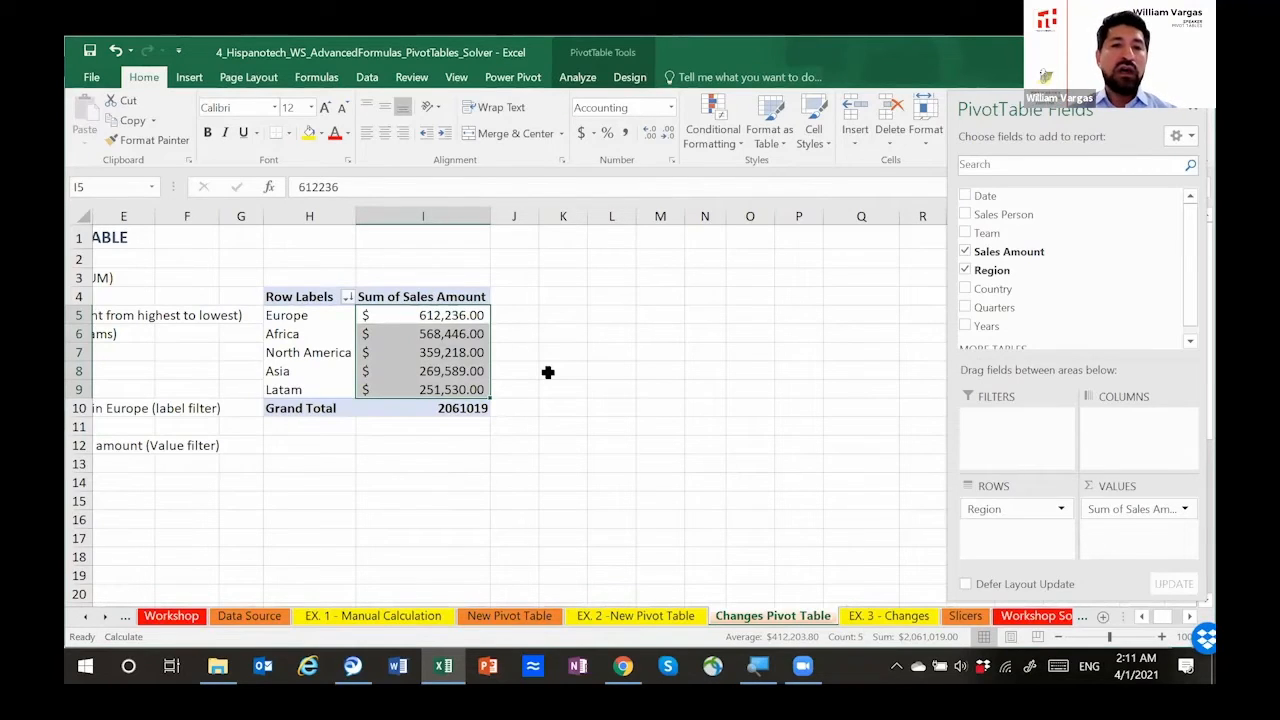
mouse_move(490, 216)
mouse_down()
mouse_move(474, 217)
mouse_move(491, 218)
mouse_up()
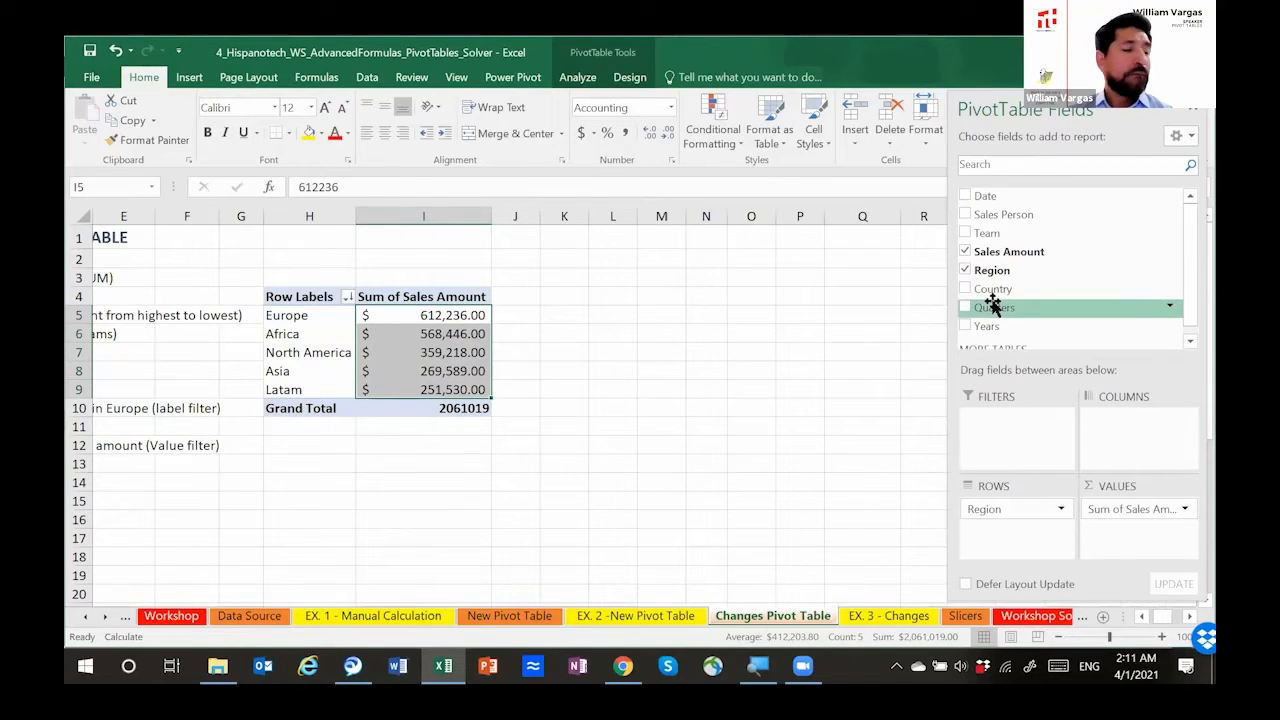
Step: Add the Team field to the pivot table's columns to break each region's sales down by team
click(1140, 617)
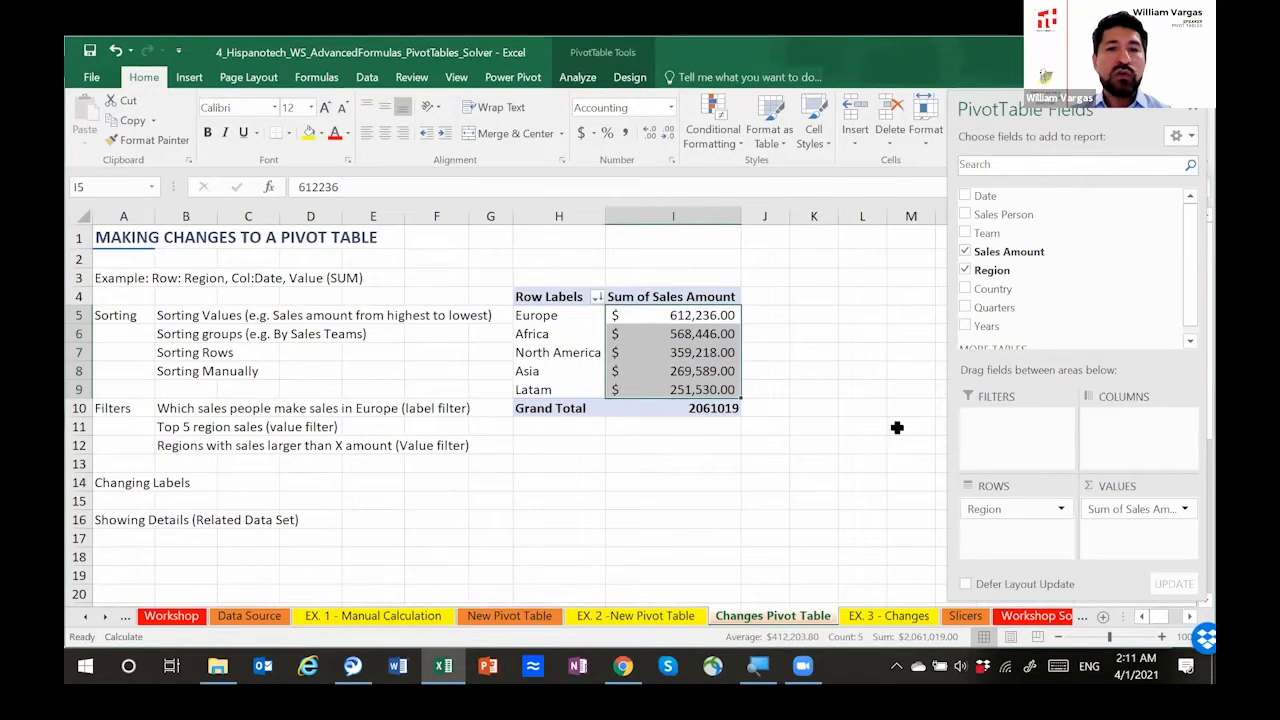
click(1188, 617)
click(1188, 617)
click(1188, 617)
click(1188, 617)
click(1188, 617)
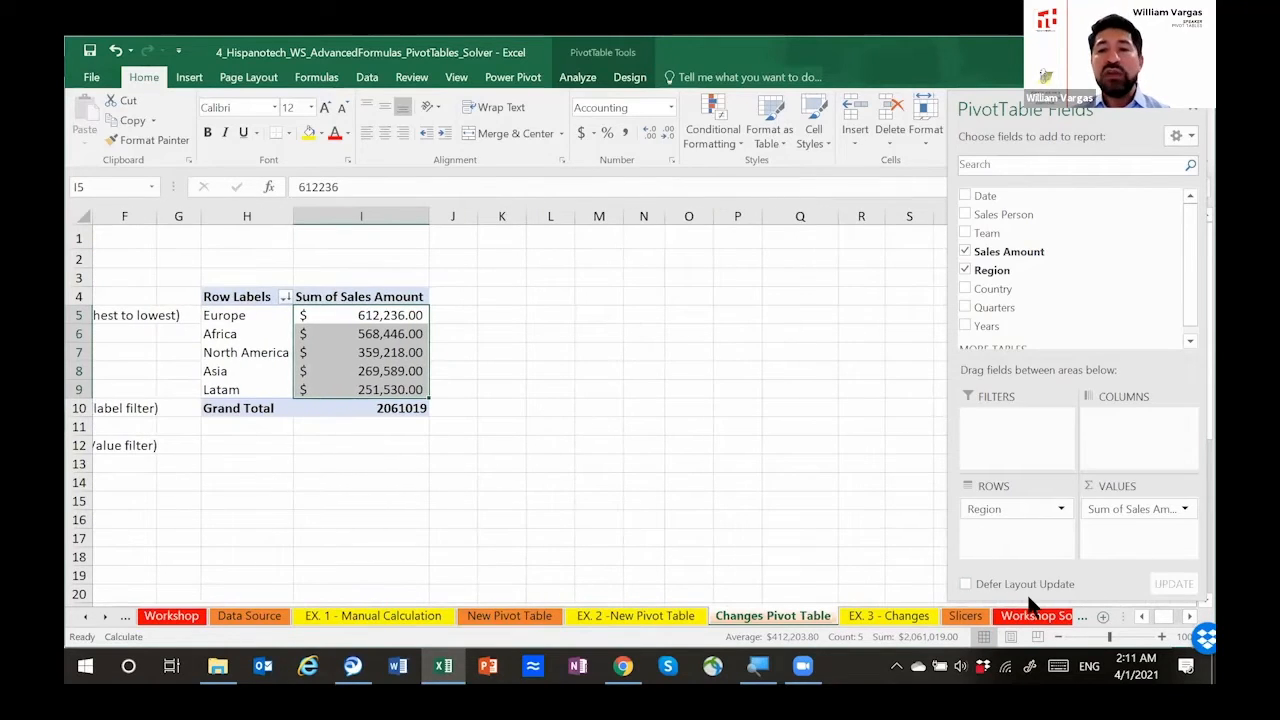
click(1139, 616)
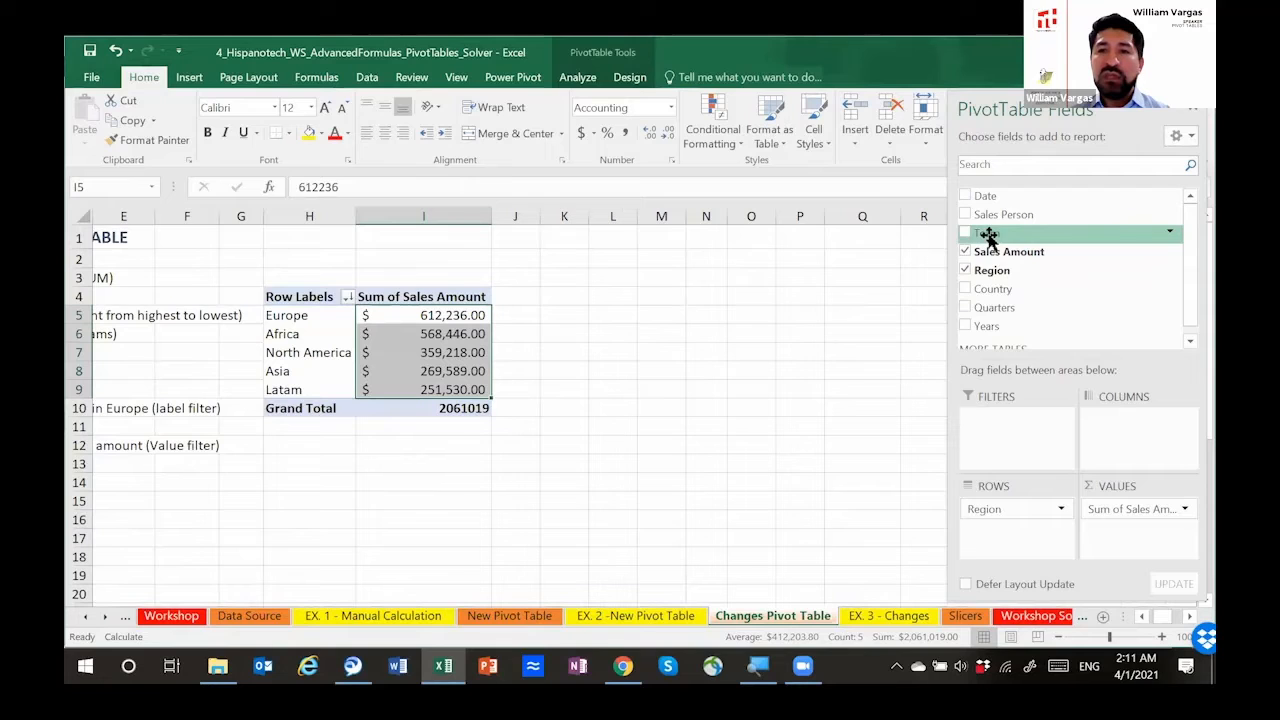
drag(990, 236, 1100, 423)
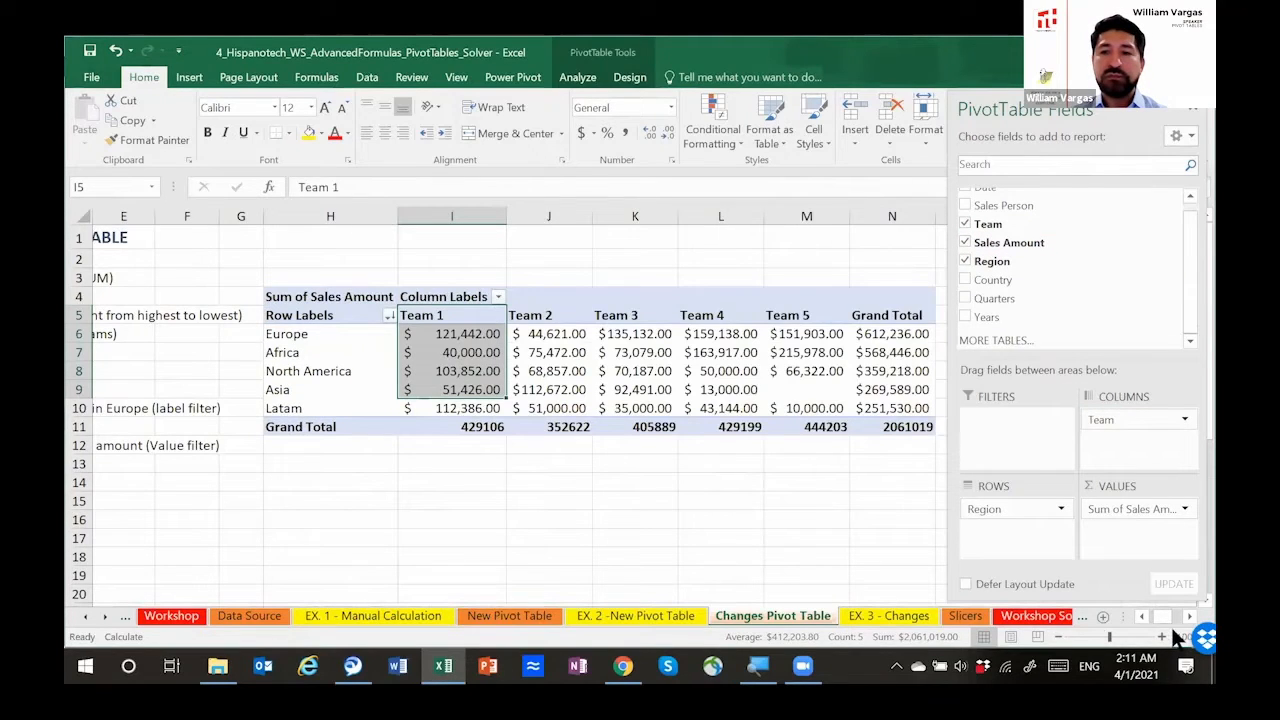
click(1195, 630)
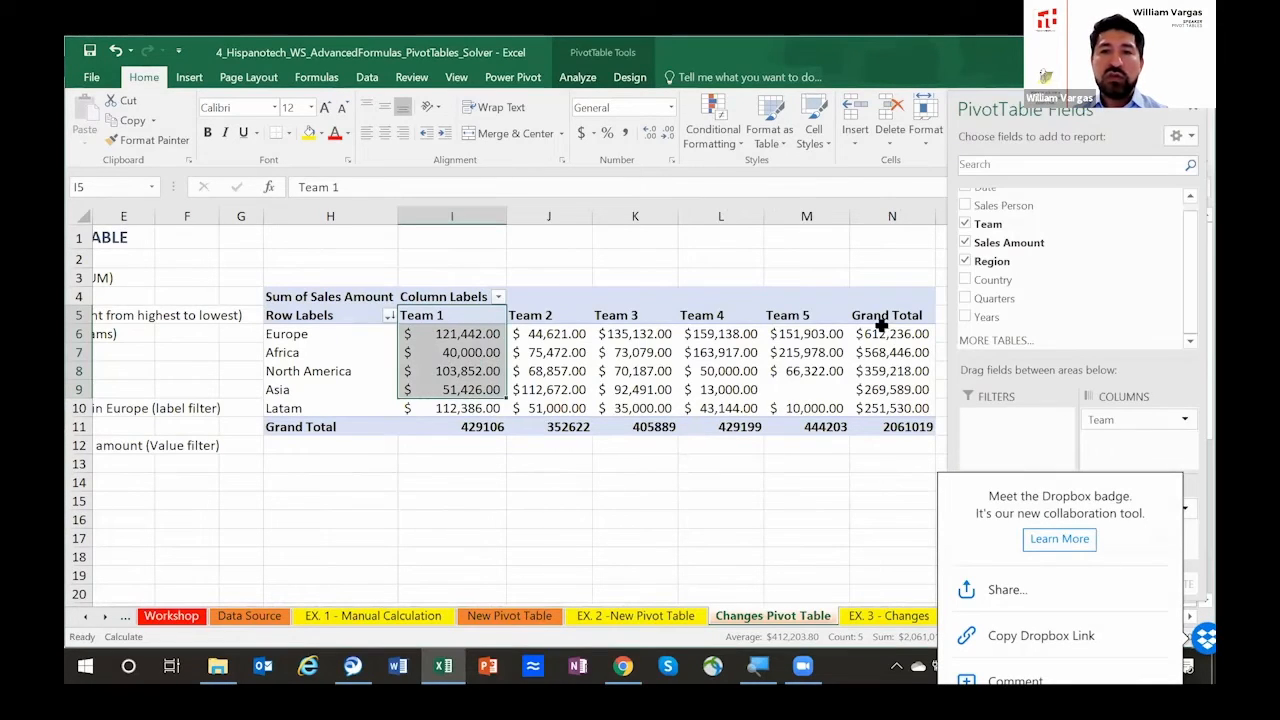
Step: Examine the sort options available for the Team 5 column label without applying any of them
click(805, 317)
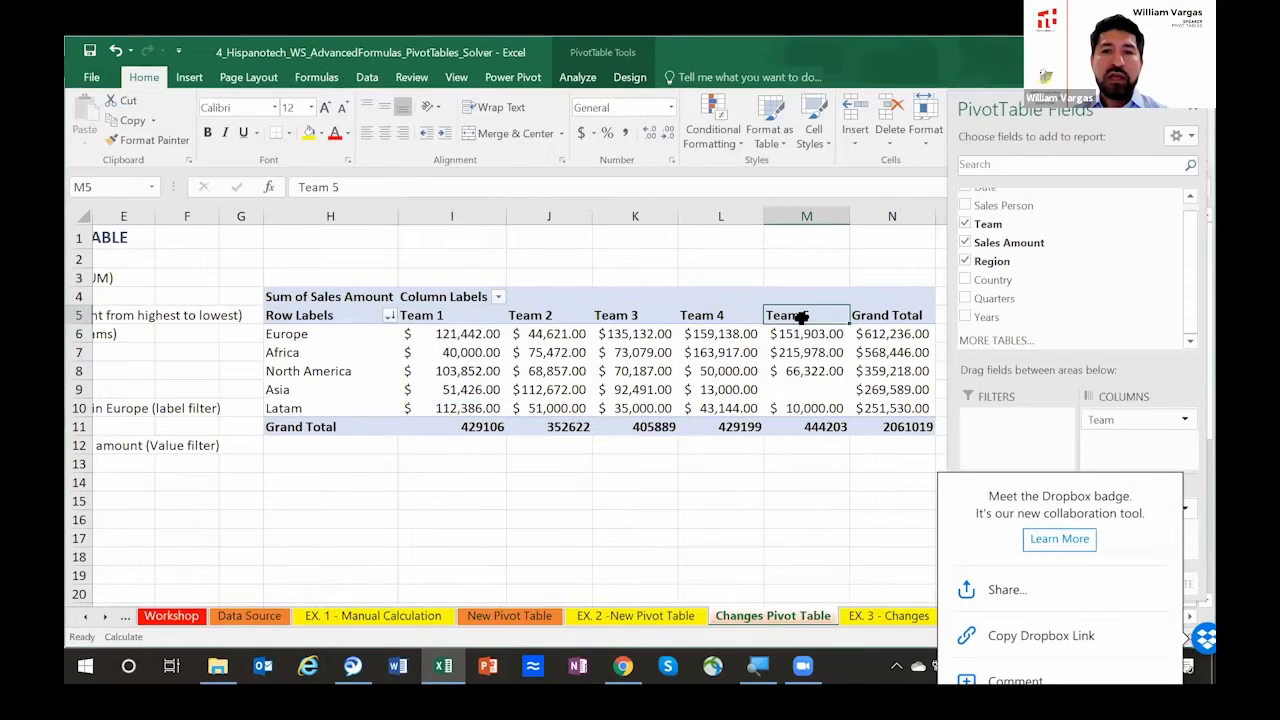
right_click(800, 314)
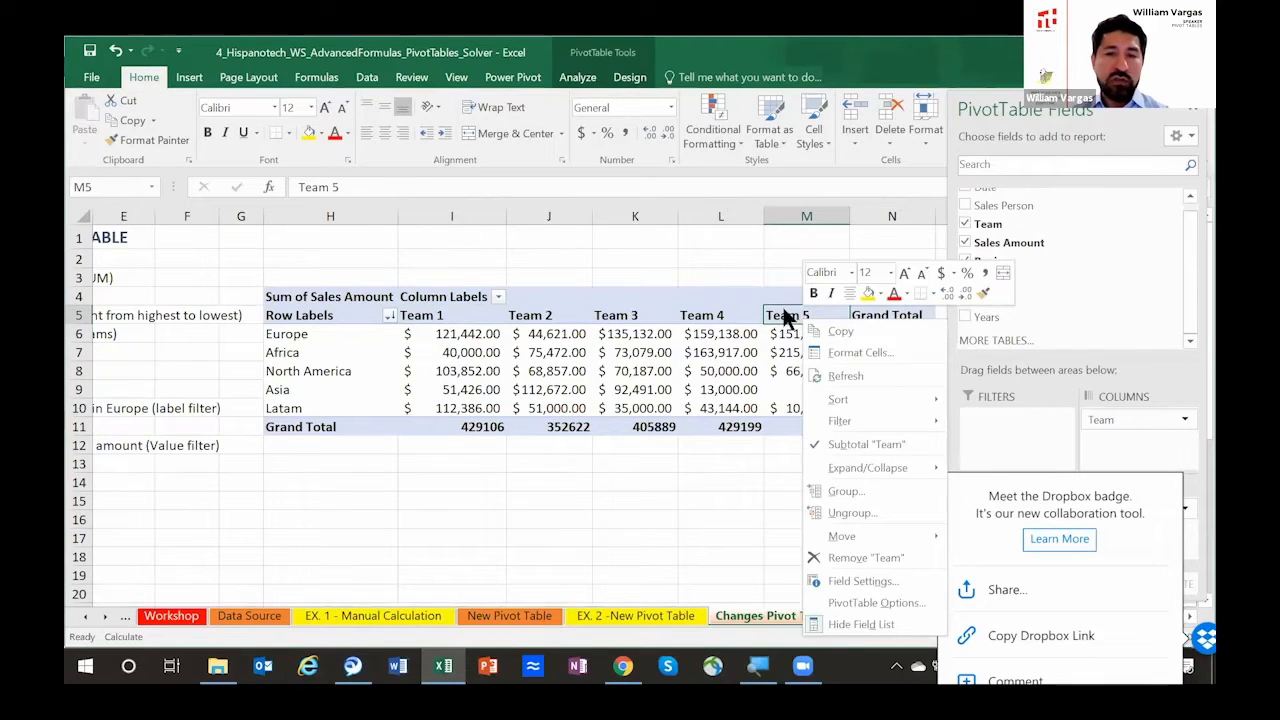
click(788, 312)
click(778, 330)
click(782, 317)
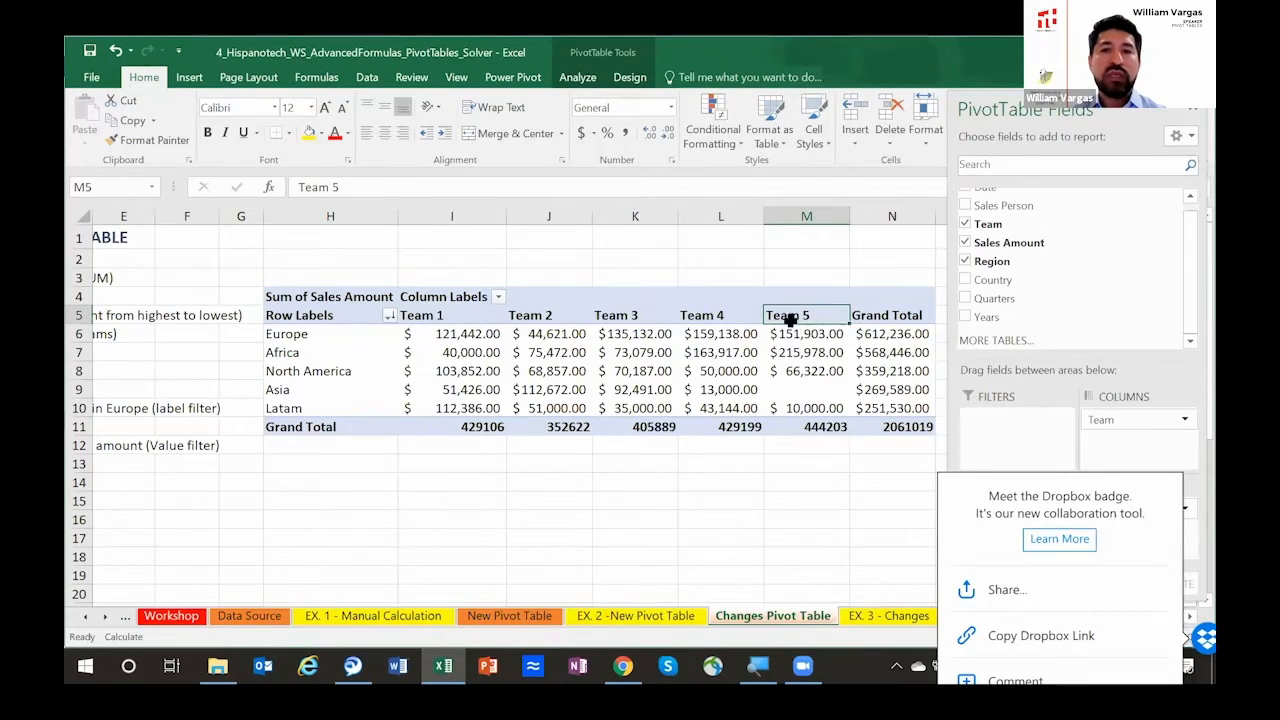
right_click(791, 313)
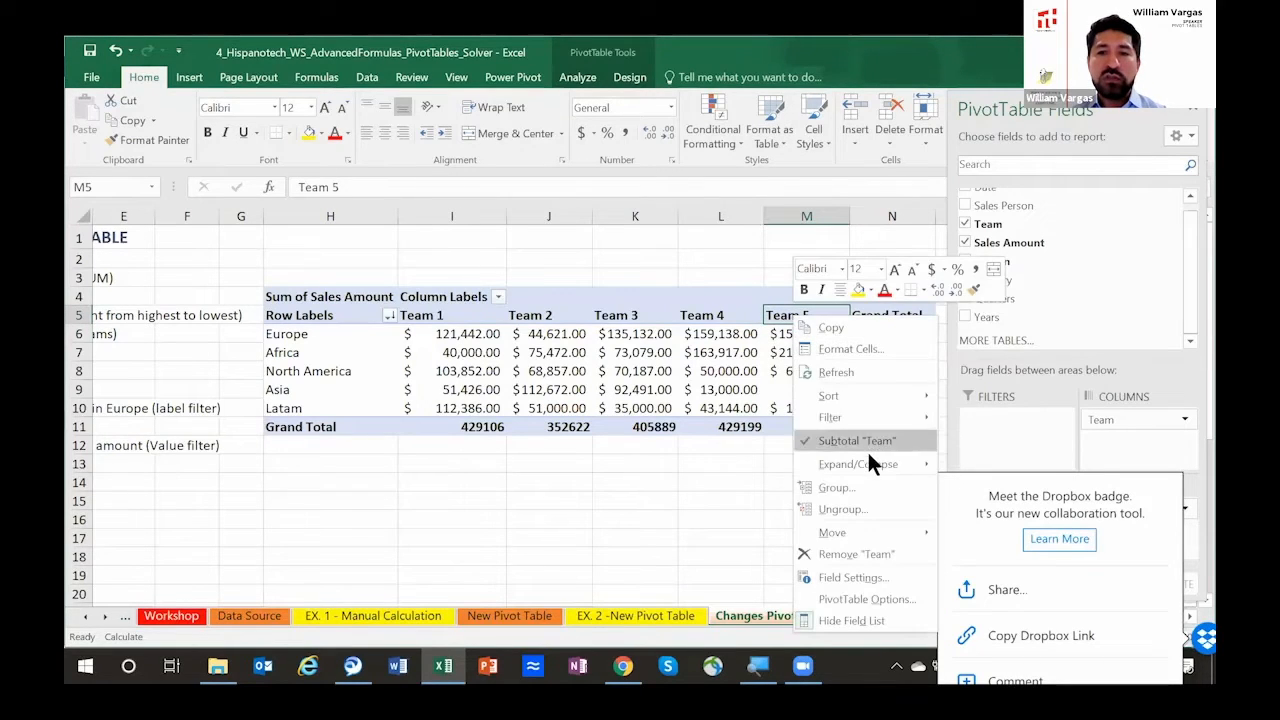
mouse_move(885, 394)
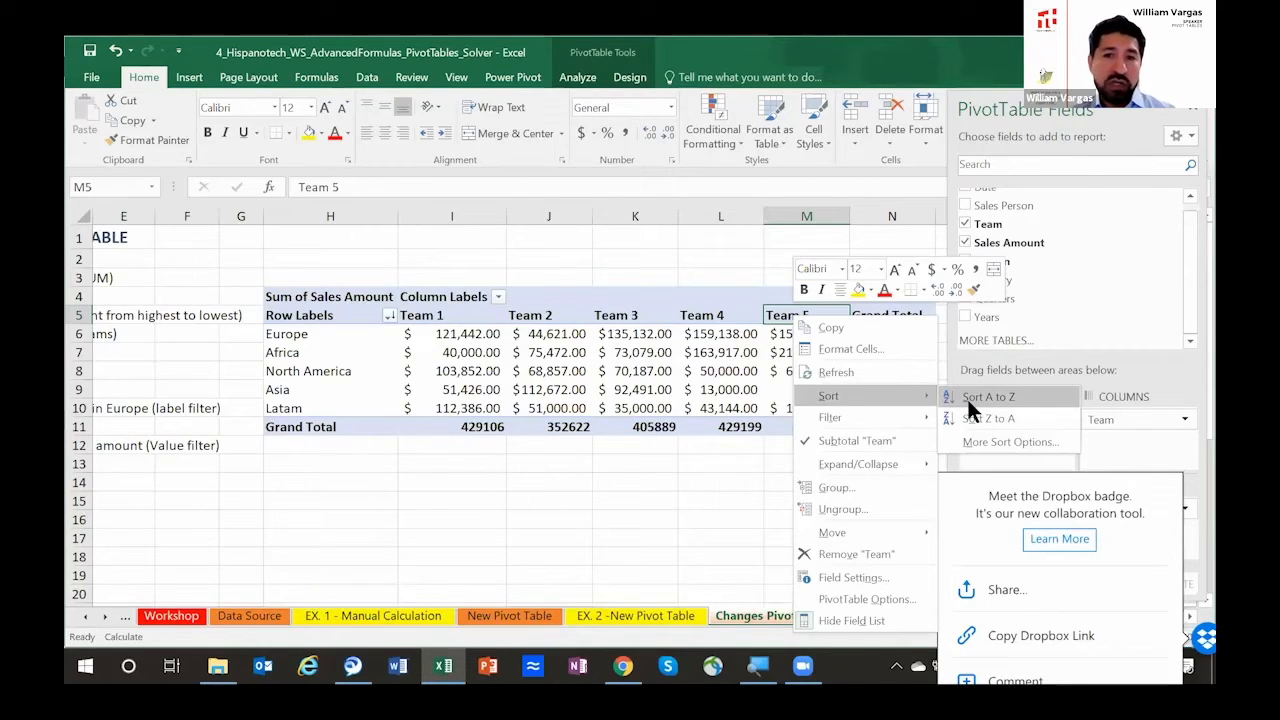
click(318, 334)
Step: Sort the region row labels alphabetically from A to Z
click(318, 334)
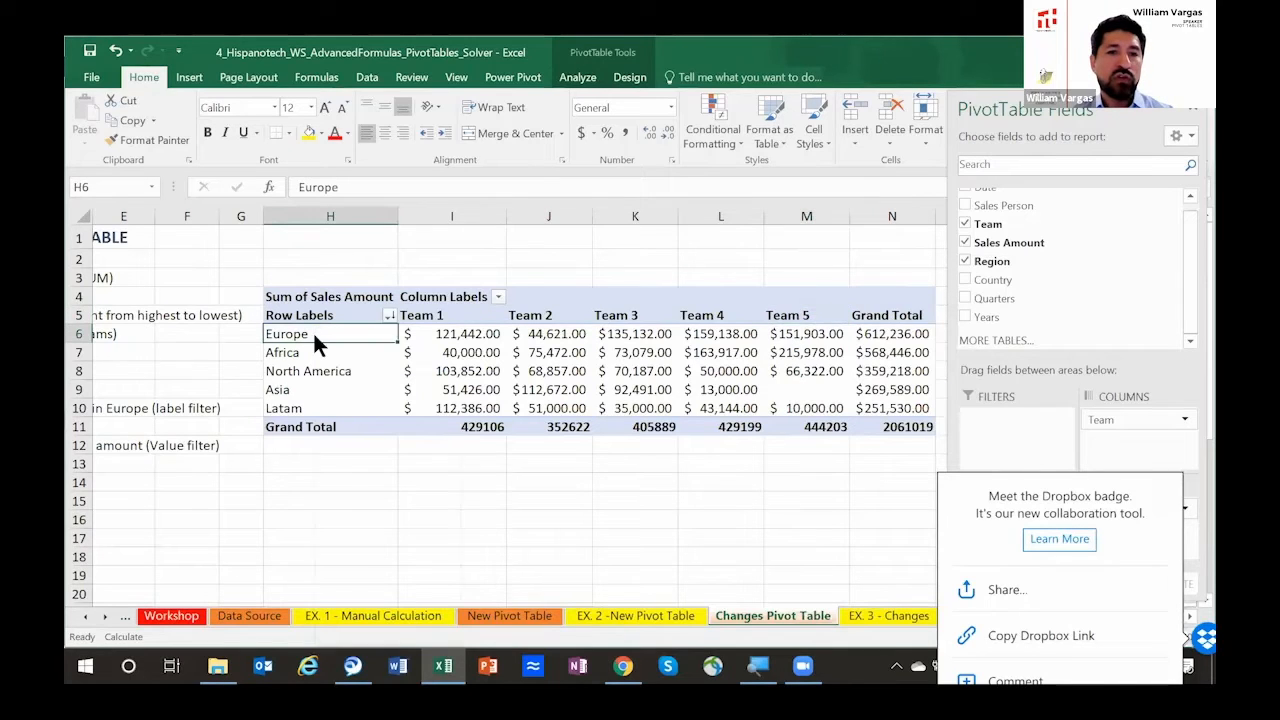
right_click(312, 331)
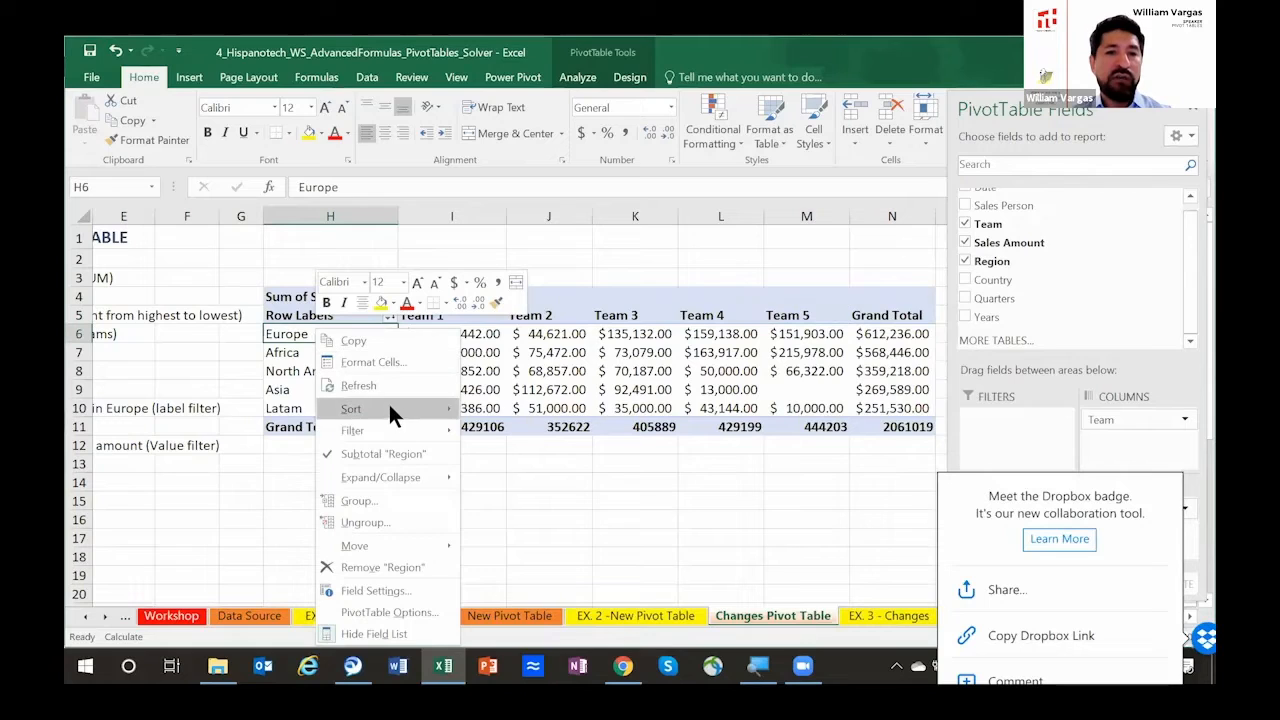
mouse_move(389, 405)
click(508, 410)
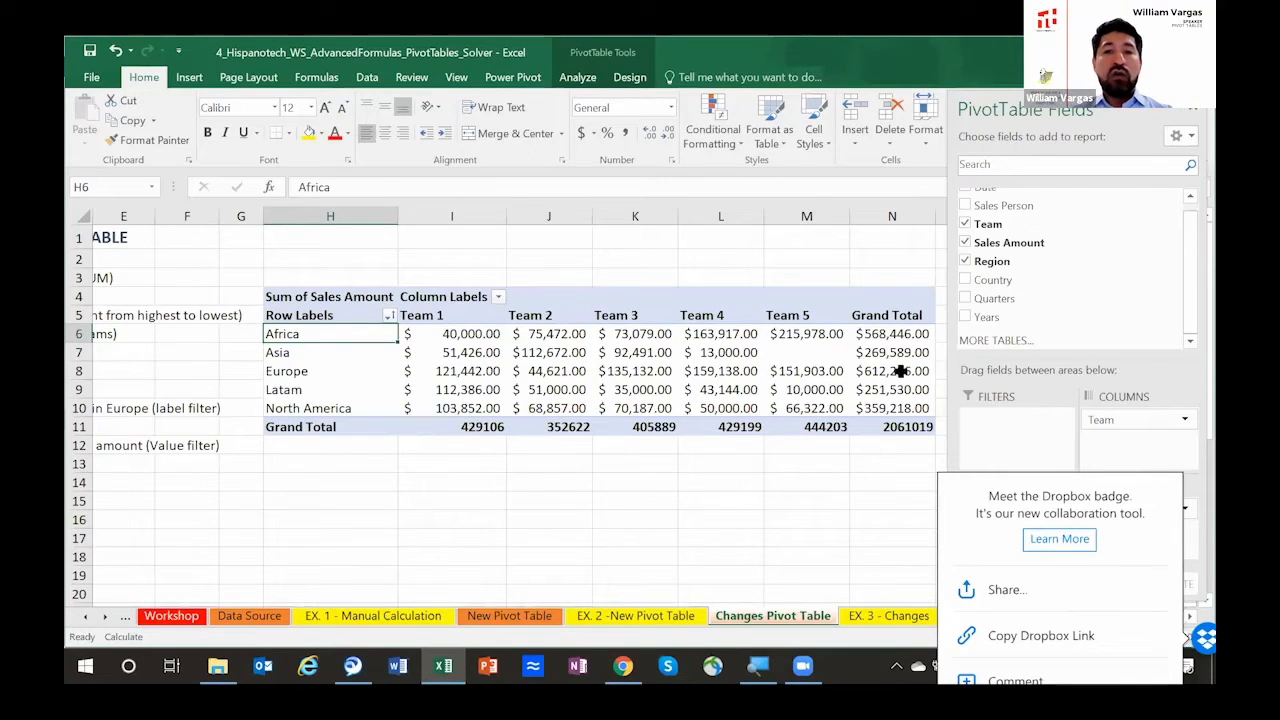
Step: Sort the regions by their Grand Total values from largest to smallest
click(876, 333)
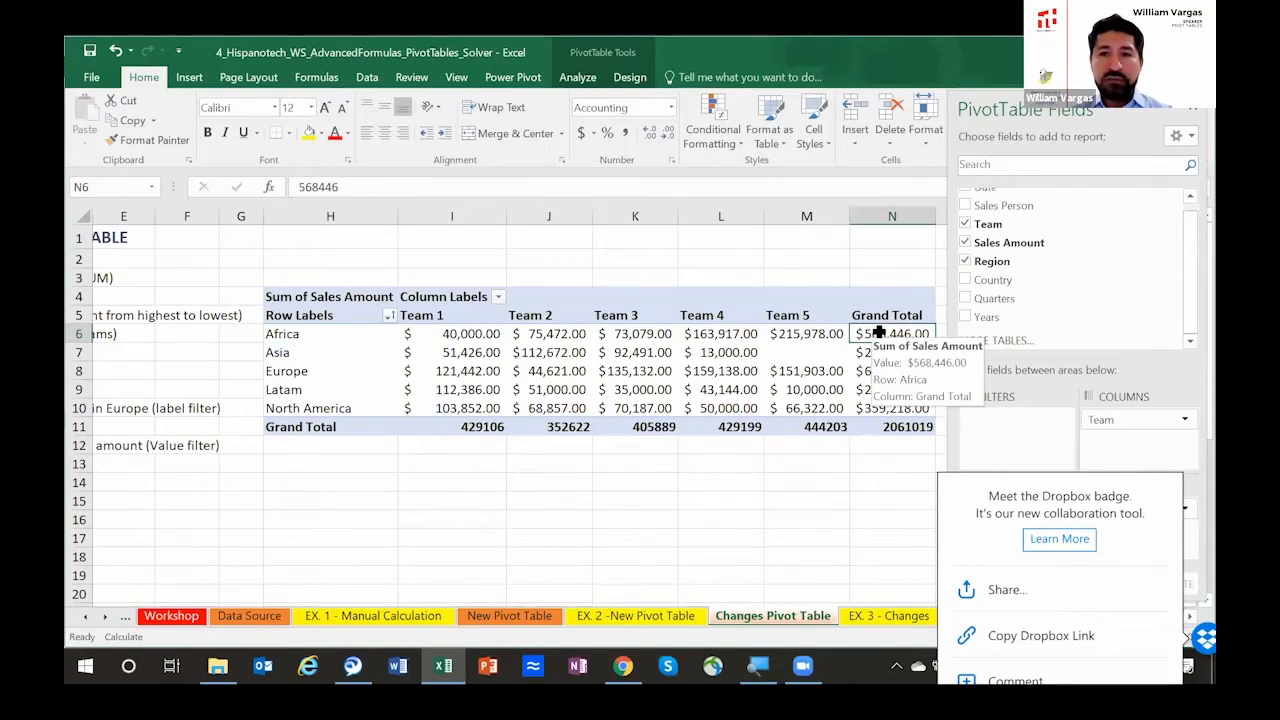
right_click(871, 336)
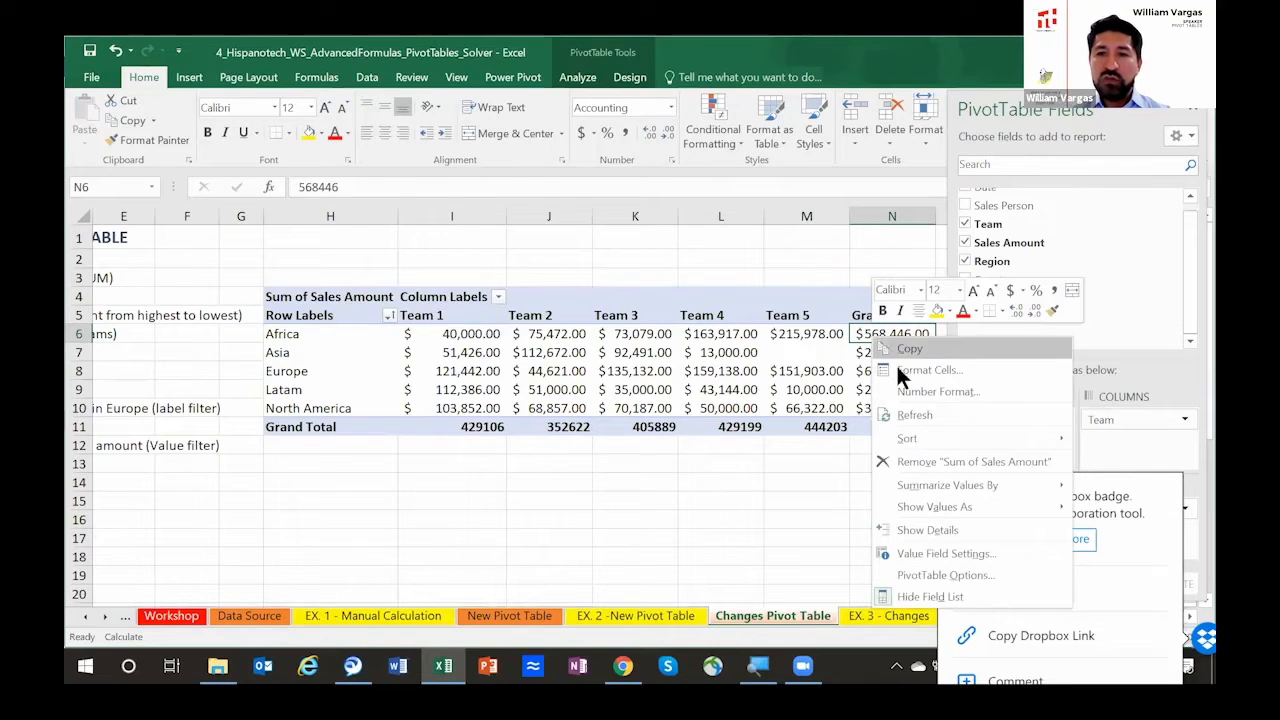
mouse_move(915, 438)
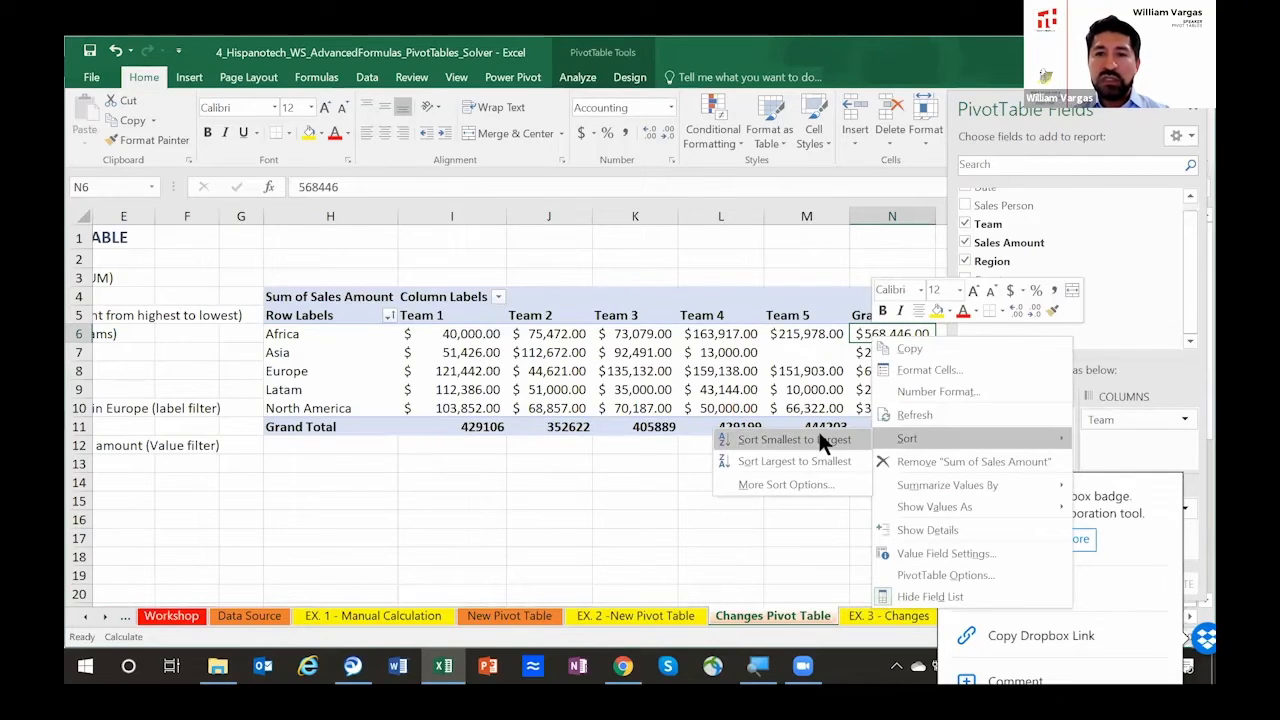
click(801, 459)
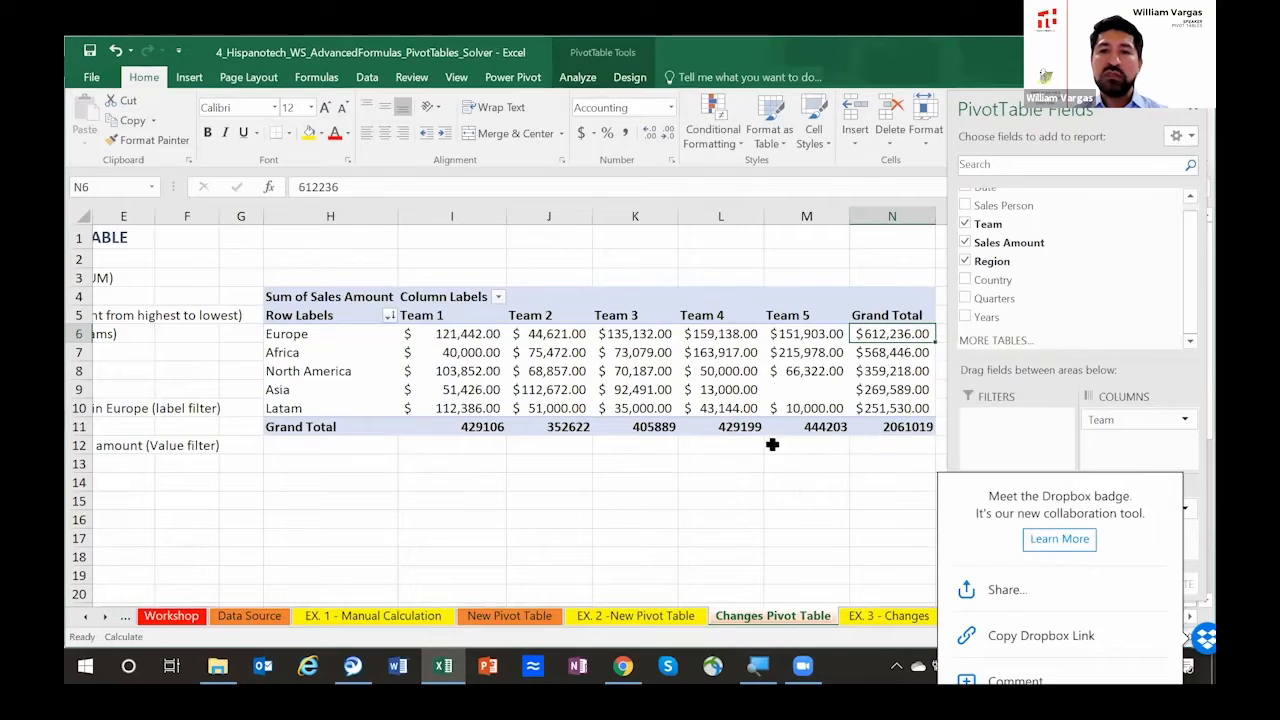
Step: Reapply the Grand Total sort through the detailed sort options, ordering regions largest to smallest from top to bottom
right_click(875, 336)
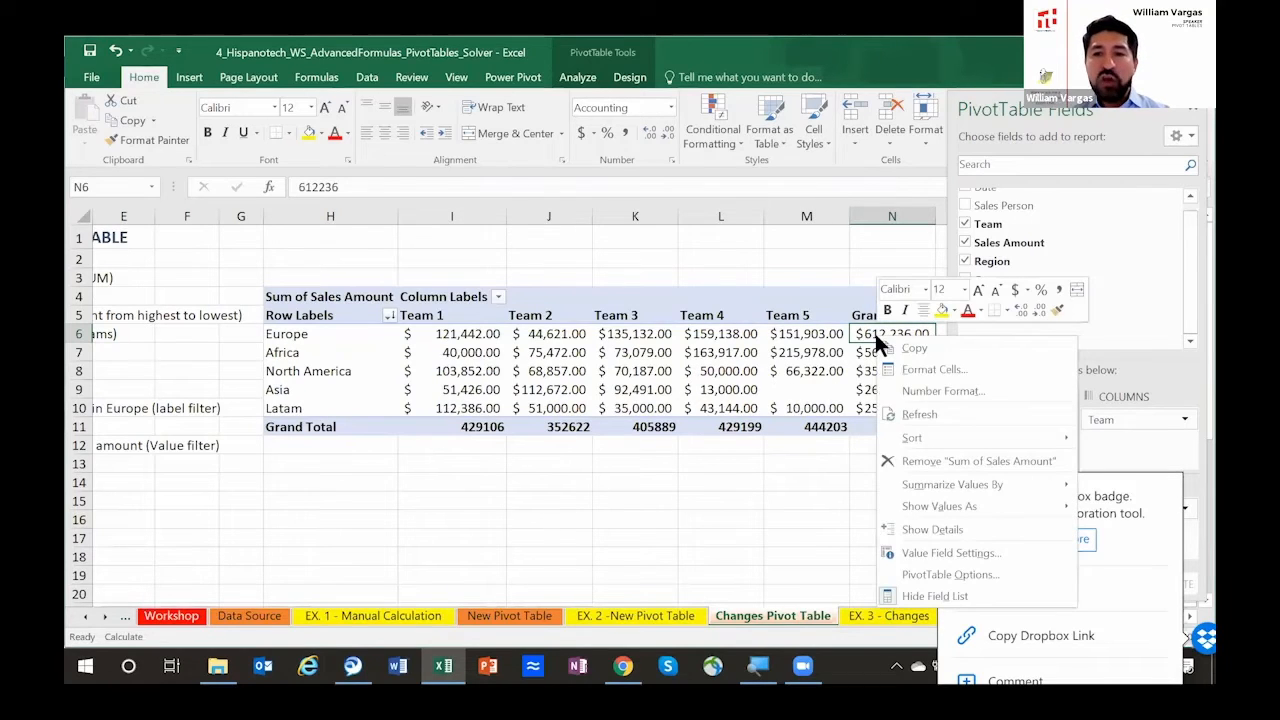
mouse_move(905, 440)
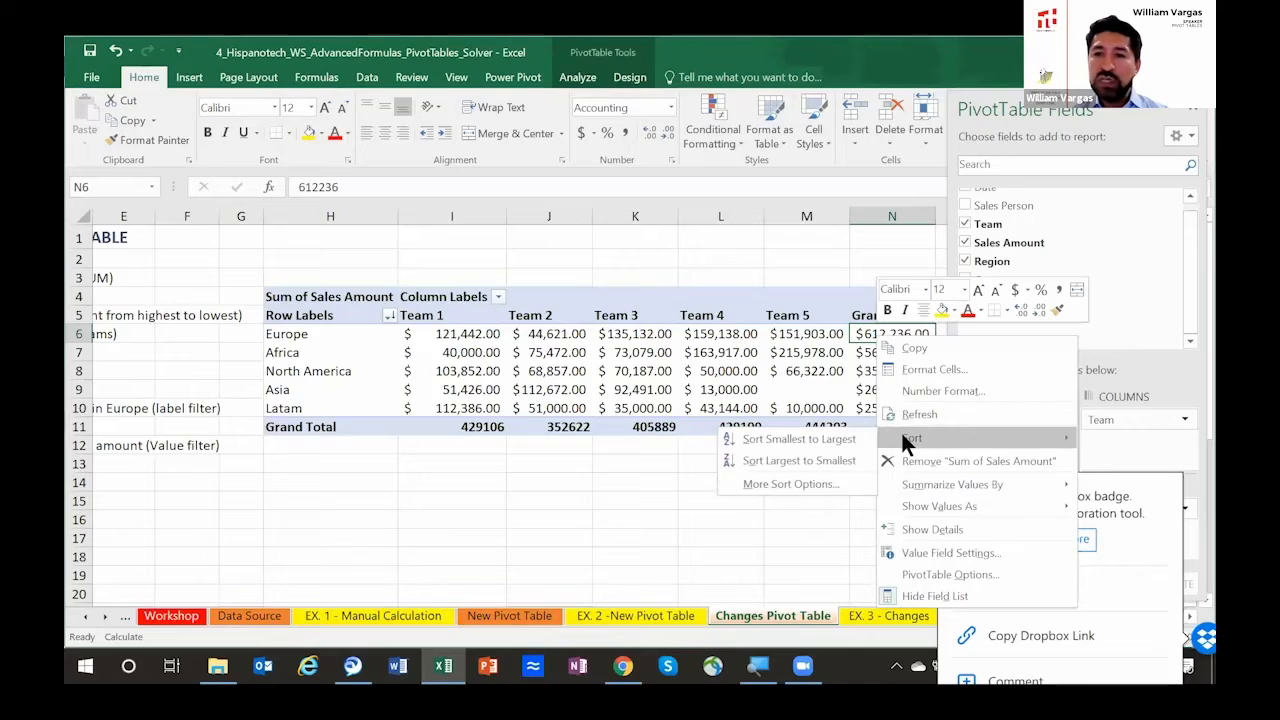
click(805, 482)
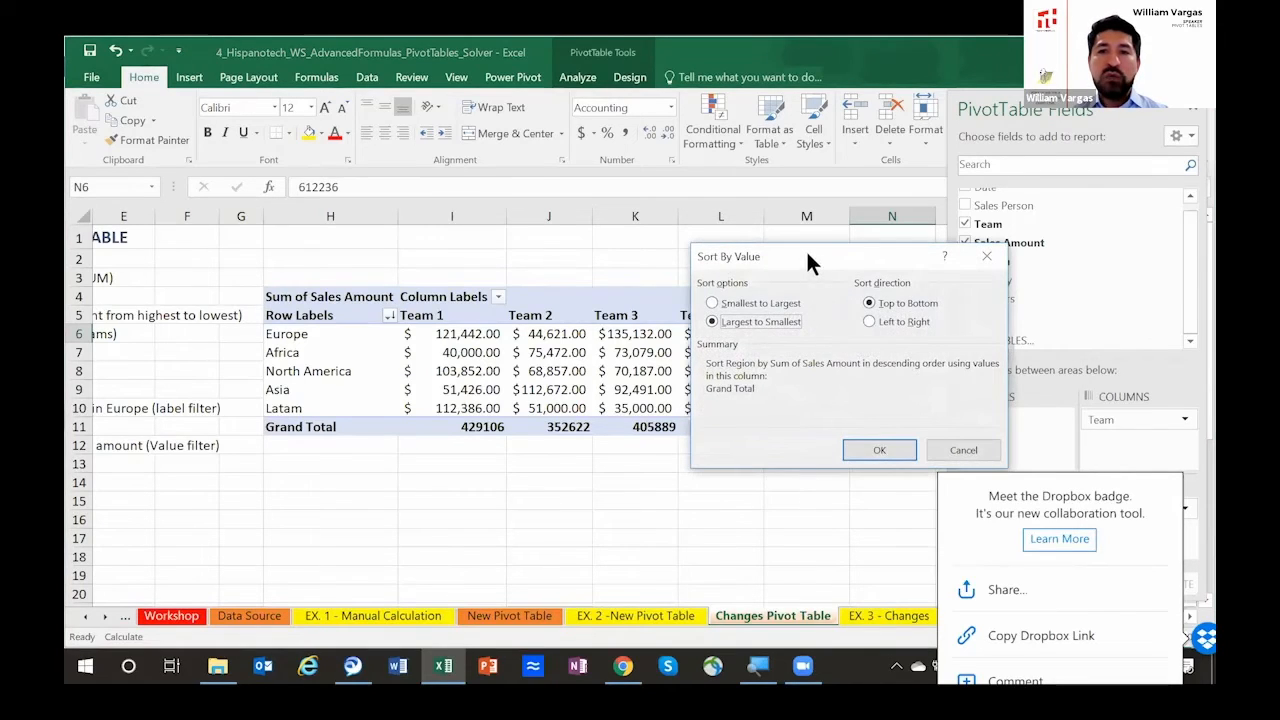
drag(798, 258, 696, 290)
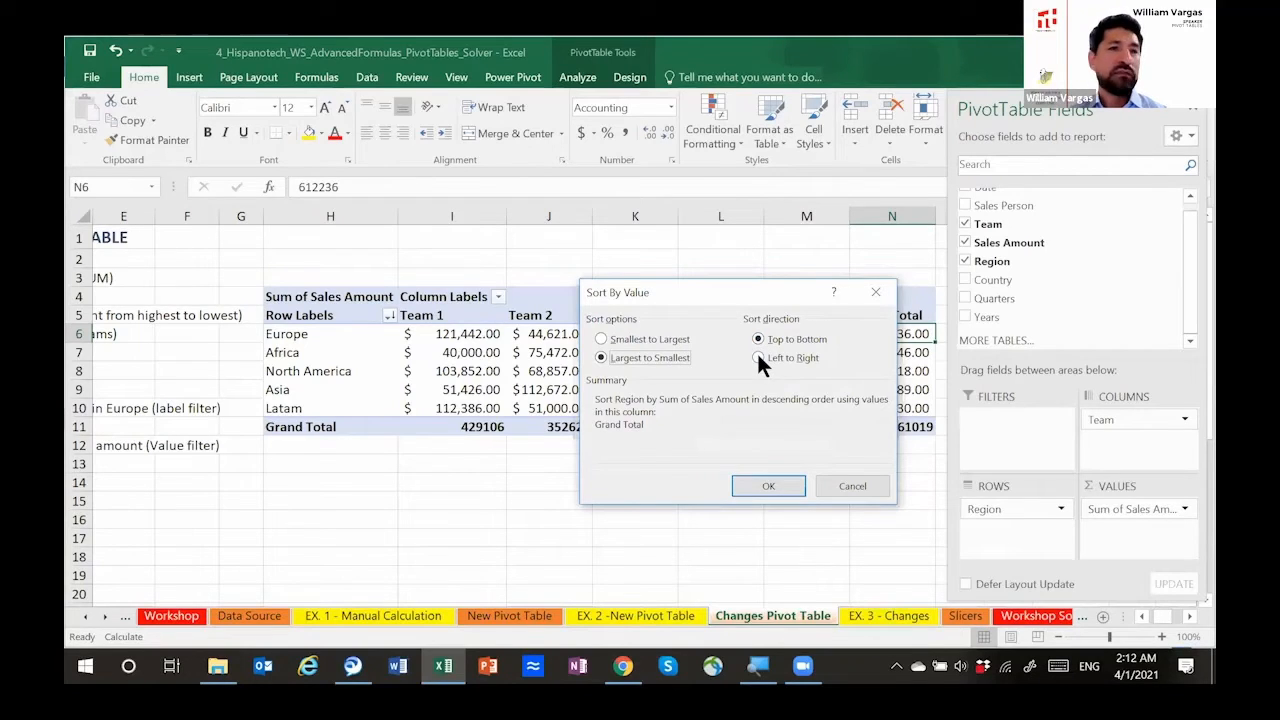
drag(729, 299, 686, 423)
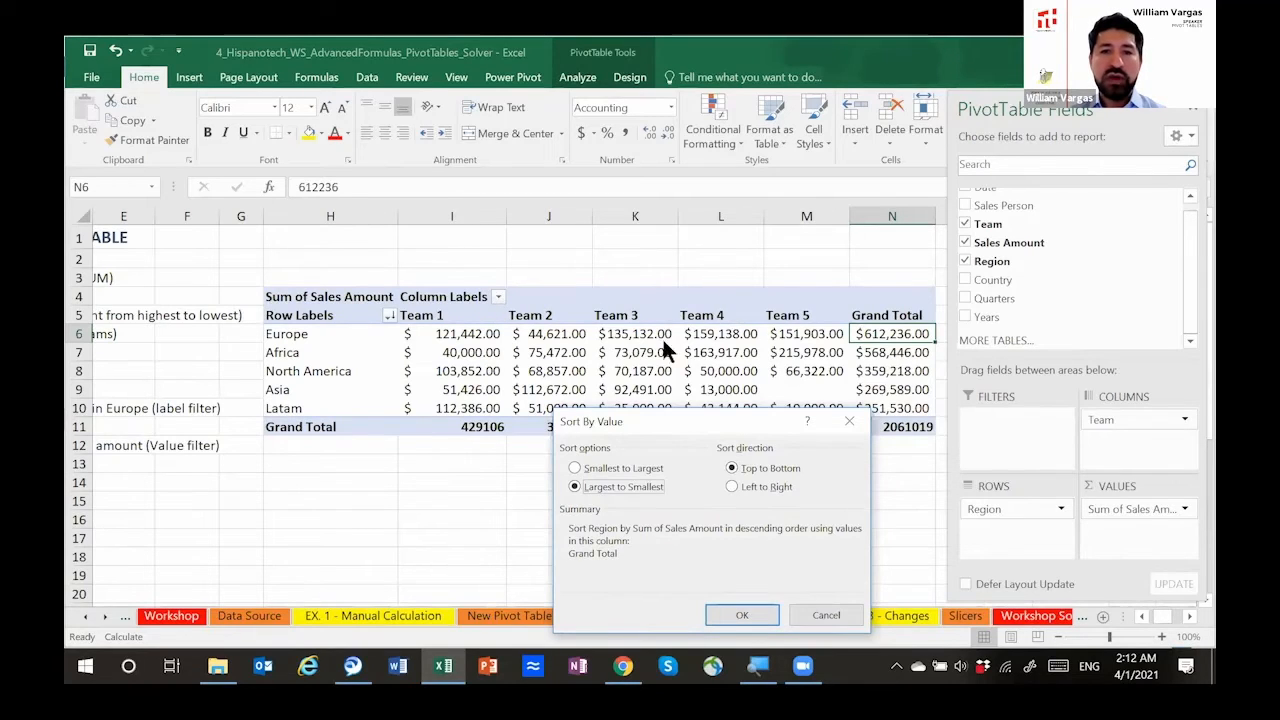
drag(692, 437, 479, 424)
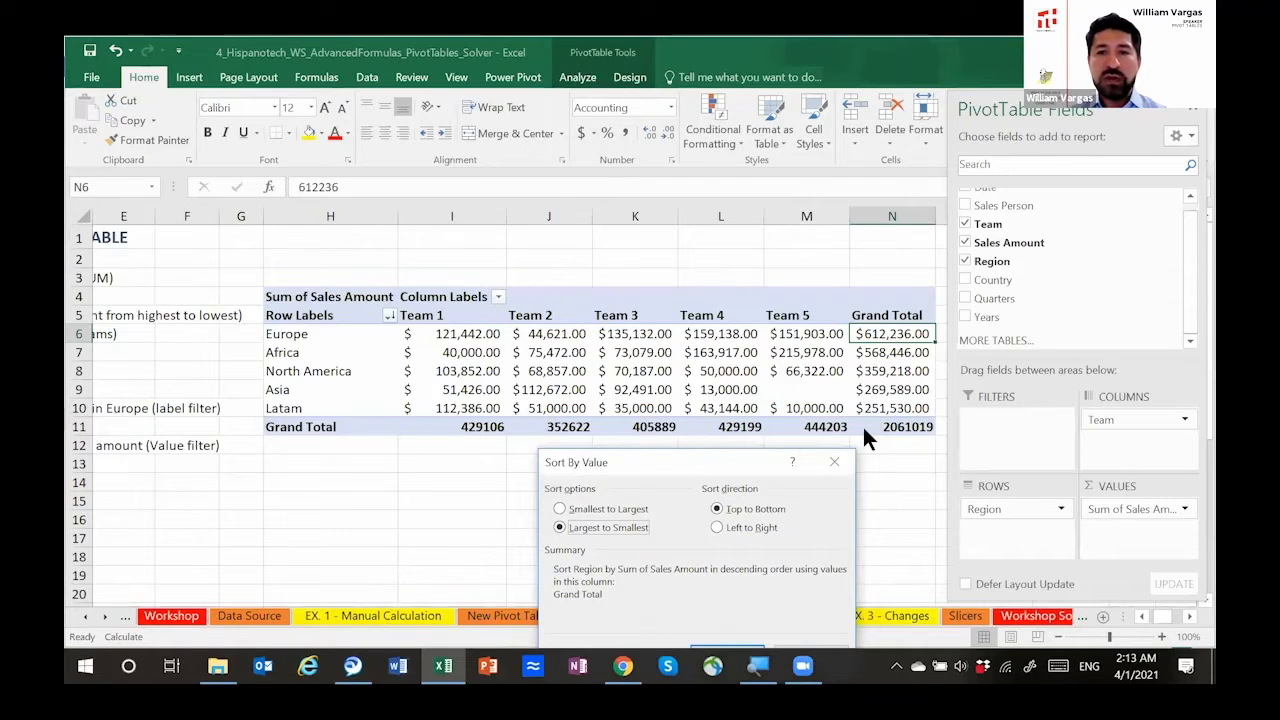
drag(720, 456, 745, 326)
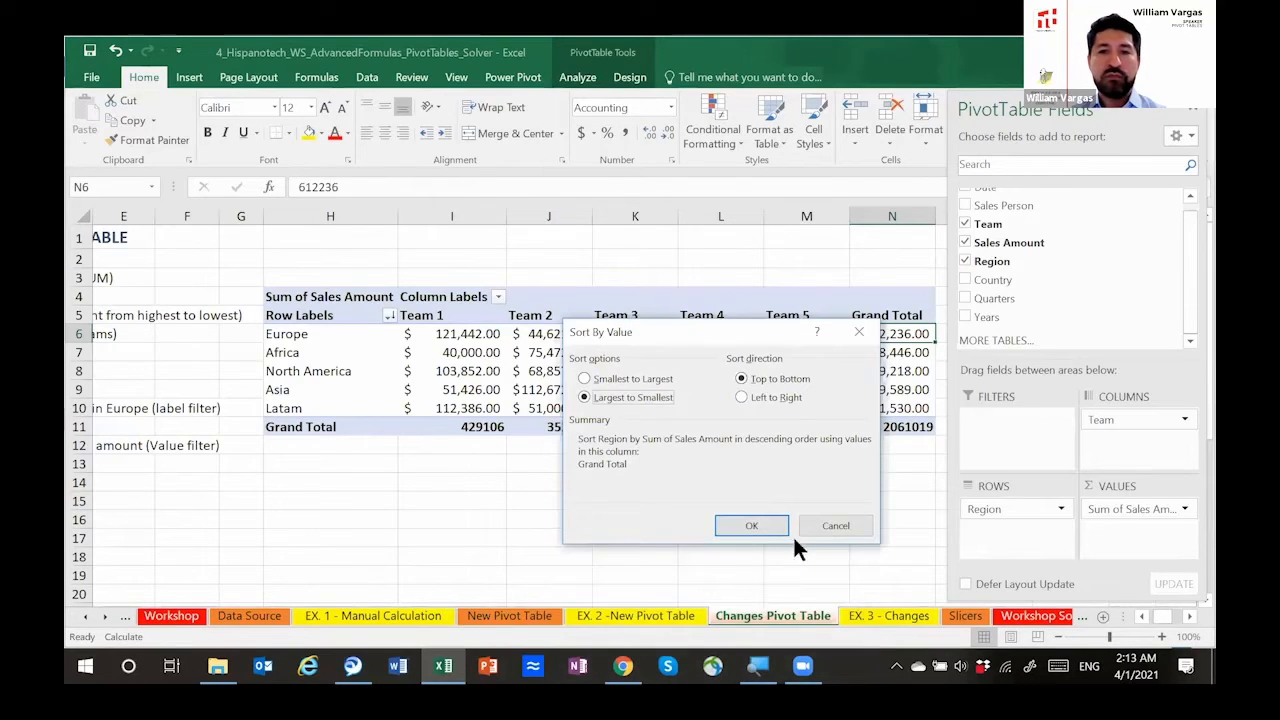
click(763, 527)
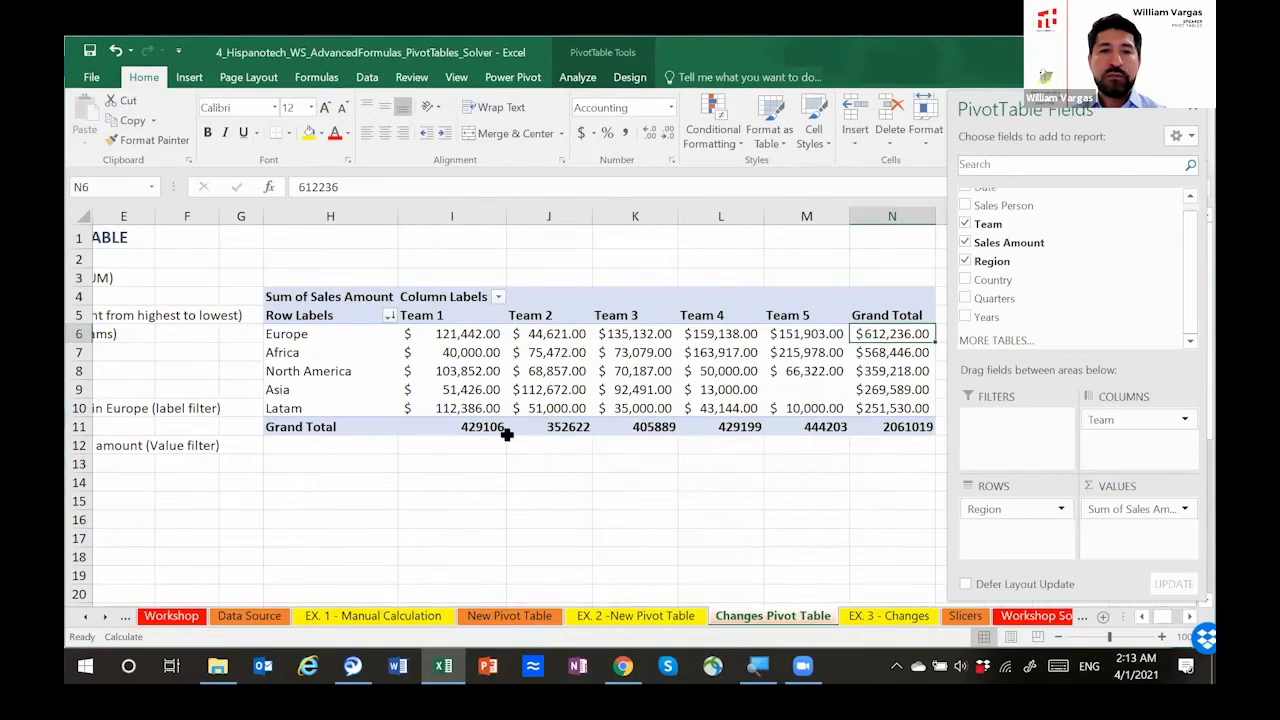
Step: Sort the team columns by their Grand Total row values from largest to smallest using the detailed sort options
click(826, 427)
right_click(825, 427)
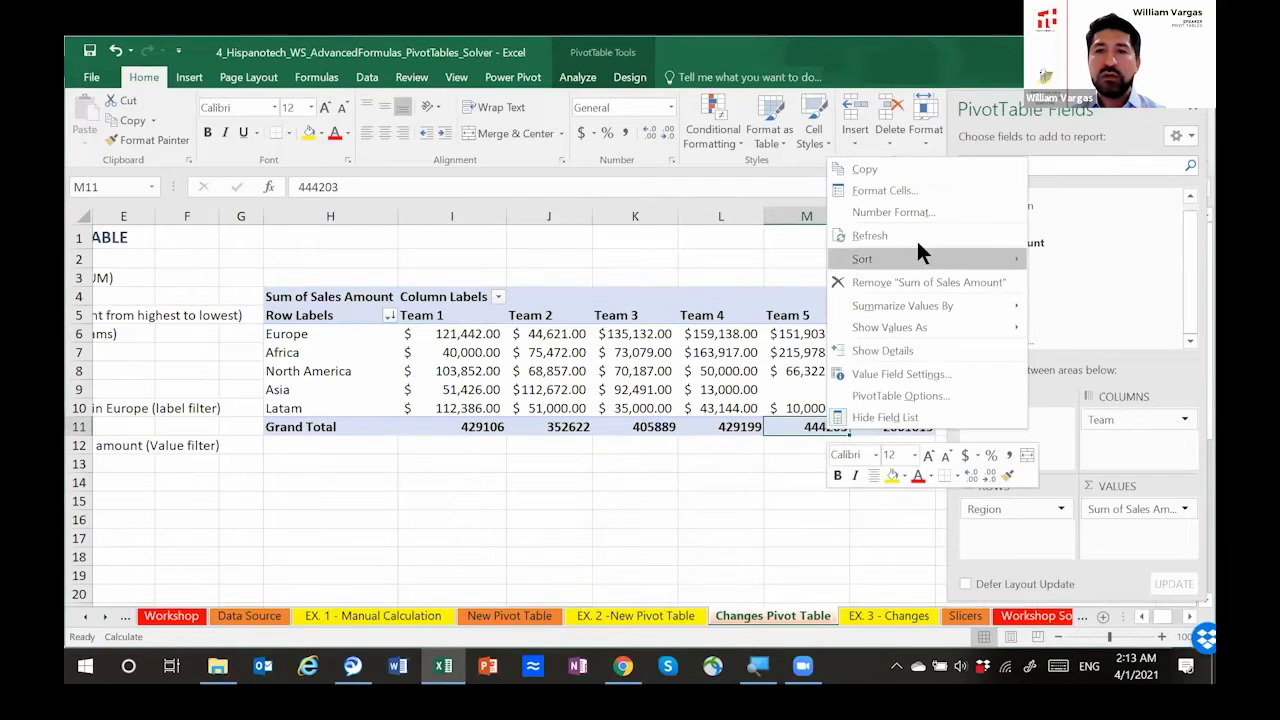
mouse_move(921, 252)
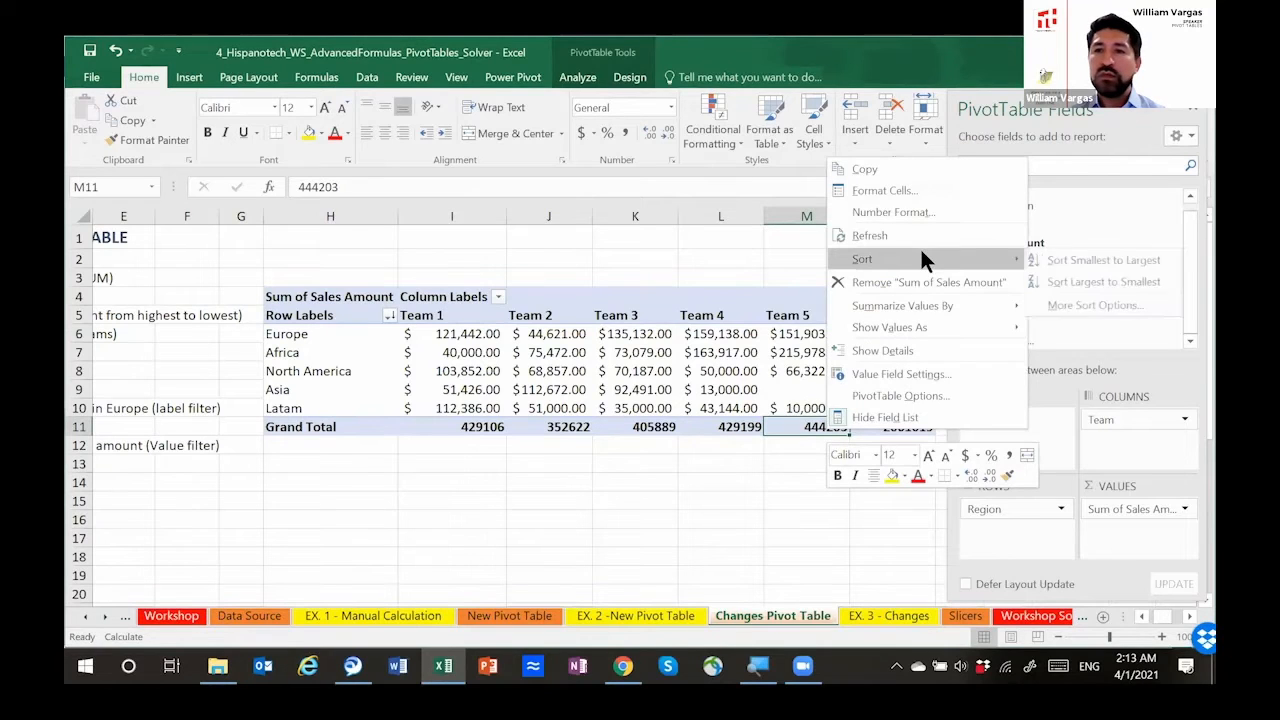
click(1100, 304)
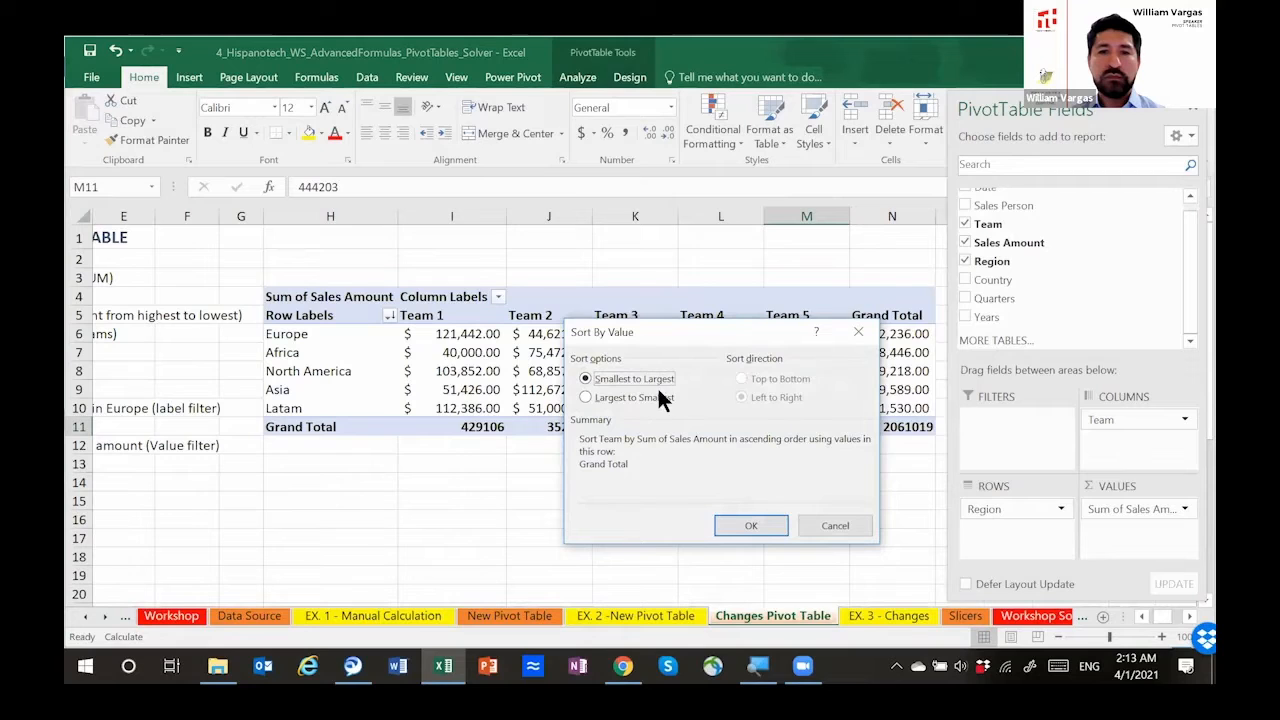
click(586, 397)
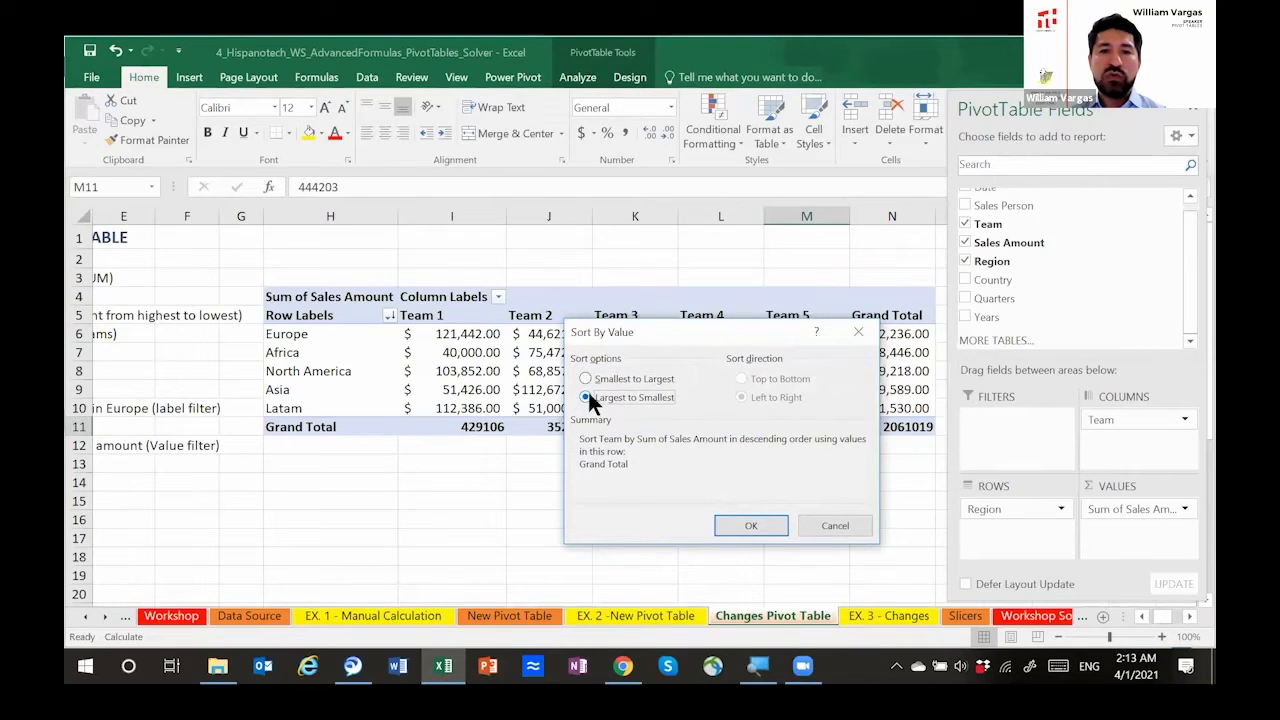
click(750, 522)
Step: Apply the dollar accounting format to the Grand Total row across all team columns and the overall total
drag(462, 427, 840, 420)
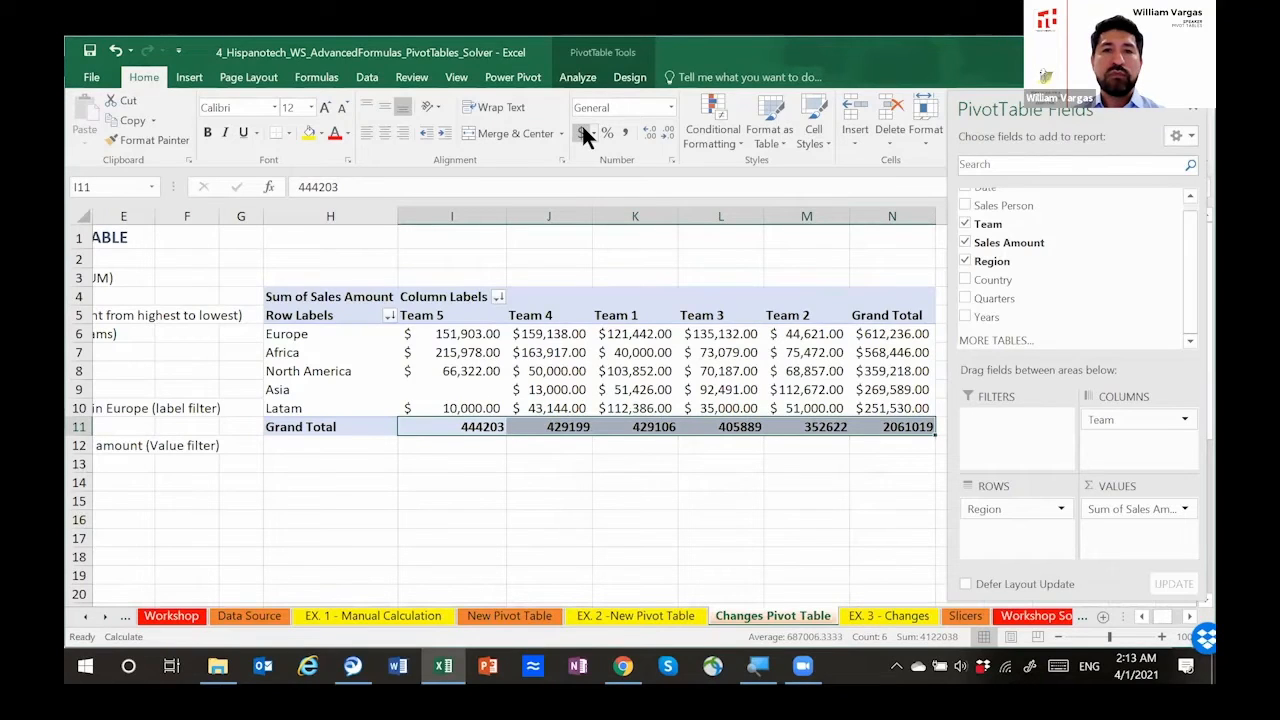
click(582, 128)
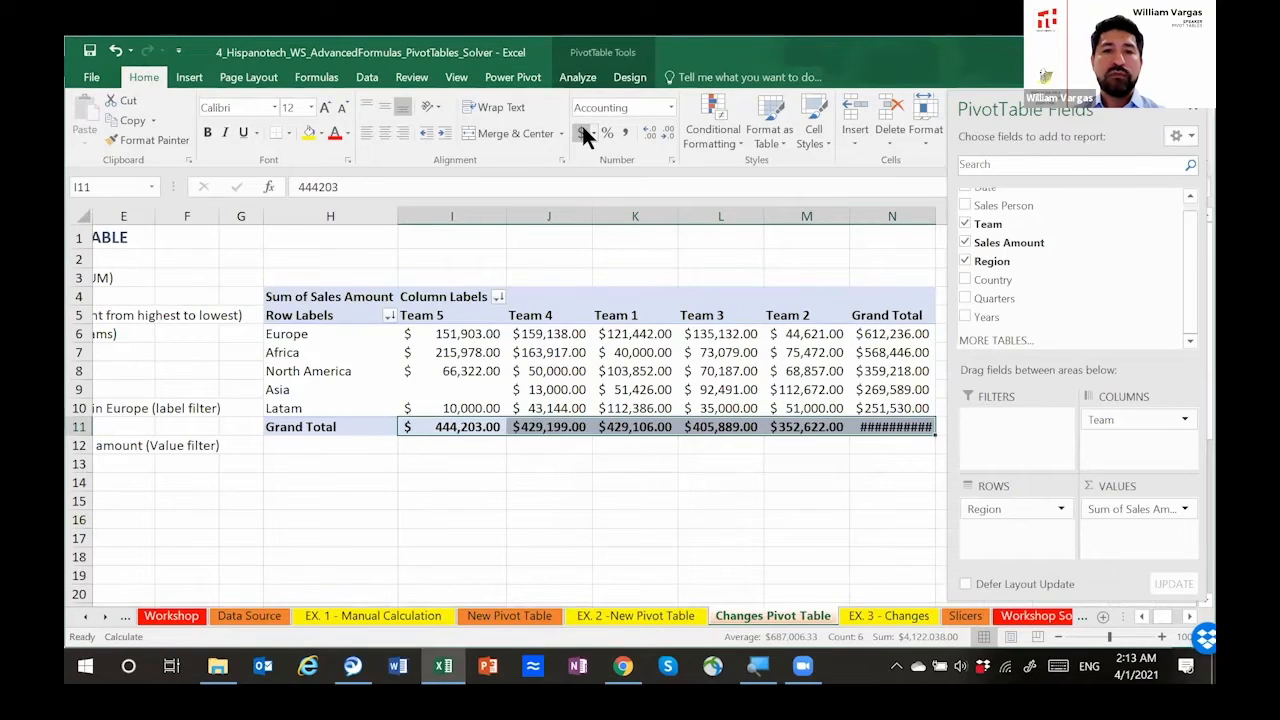
click(472, 426)
Step: Examine the order of the team columns and the Grand Total values in the pivot table
key(Up)
key(Up)
key(Up)
key(Up)
key(Up)
key(Up)
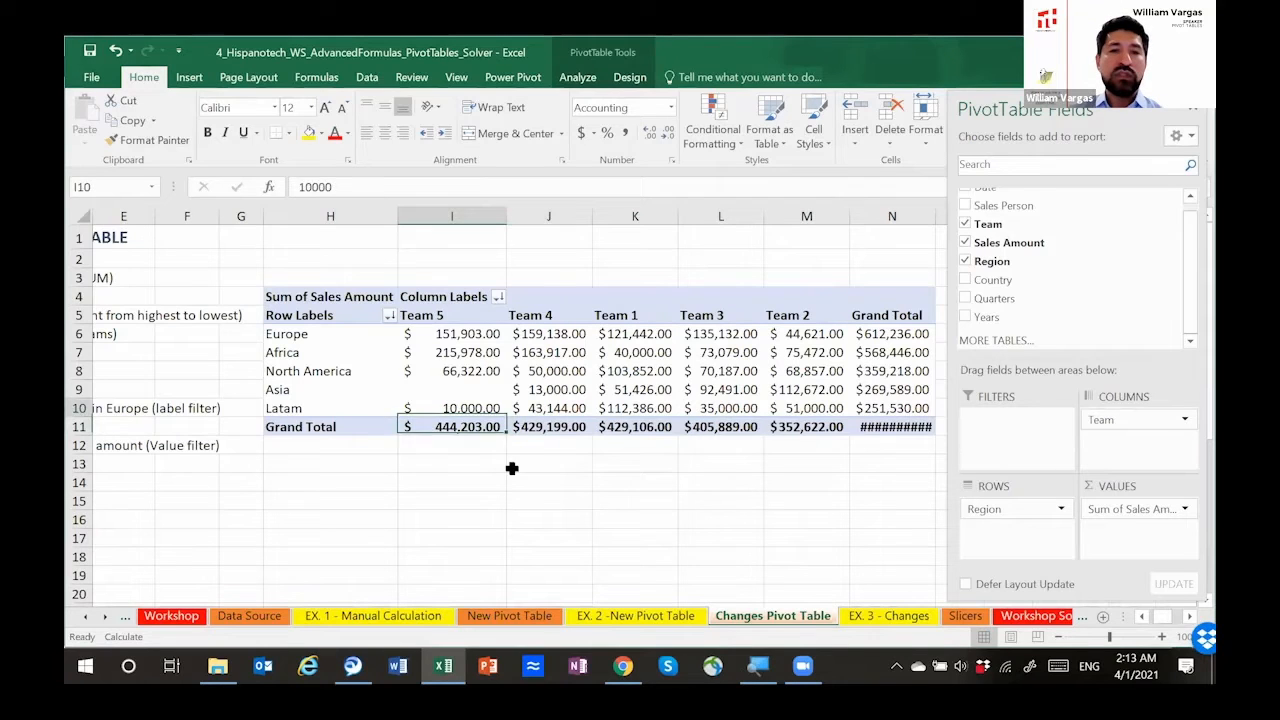
key(Down)
key(Down)
key(Down)
key(Down)
key(Down)
key(Down)
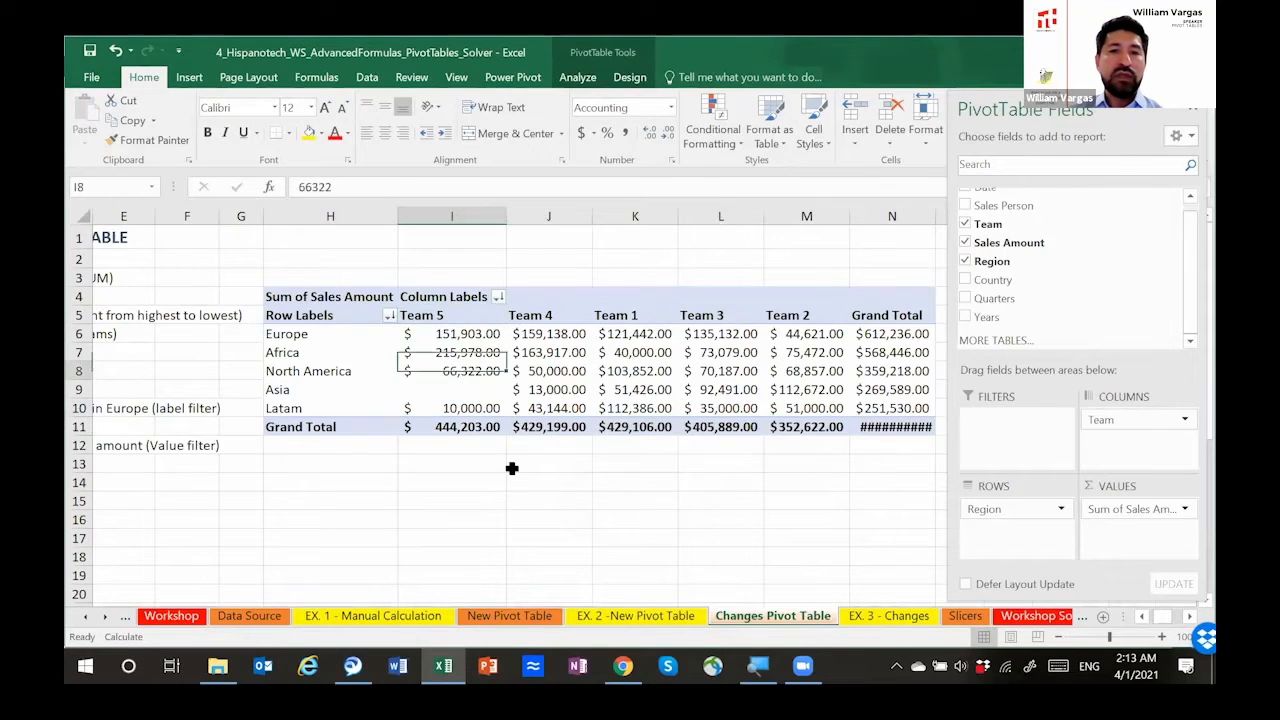
key(Right)
key(Right)
key(Right)
key(Right)
key(Right)
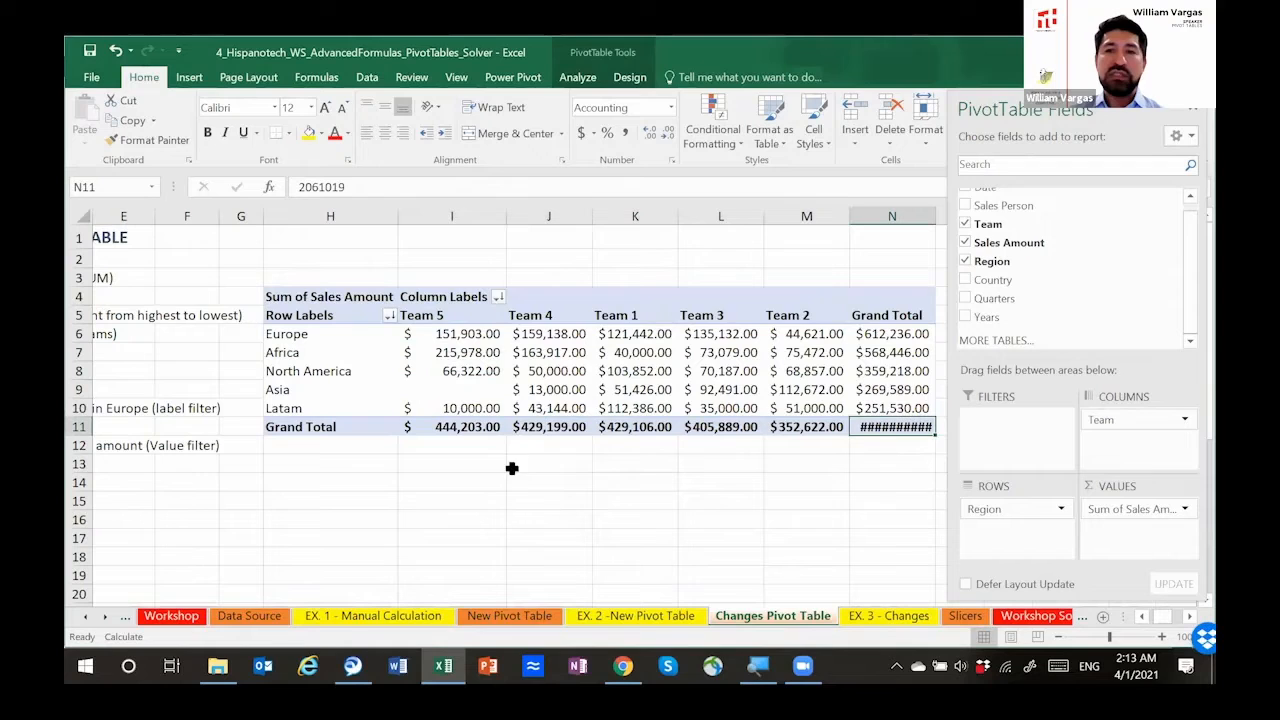
click(806, 427)
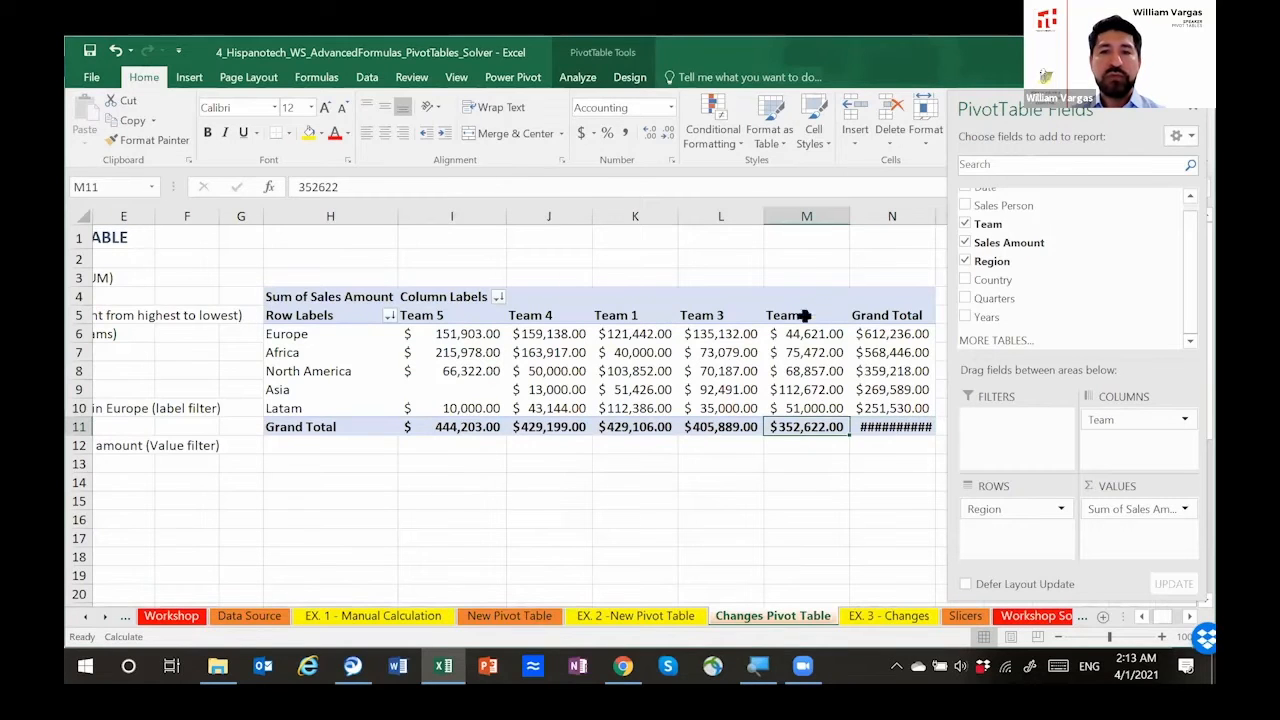
drag(472, 318, 790, 427)
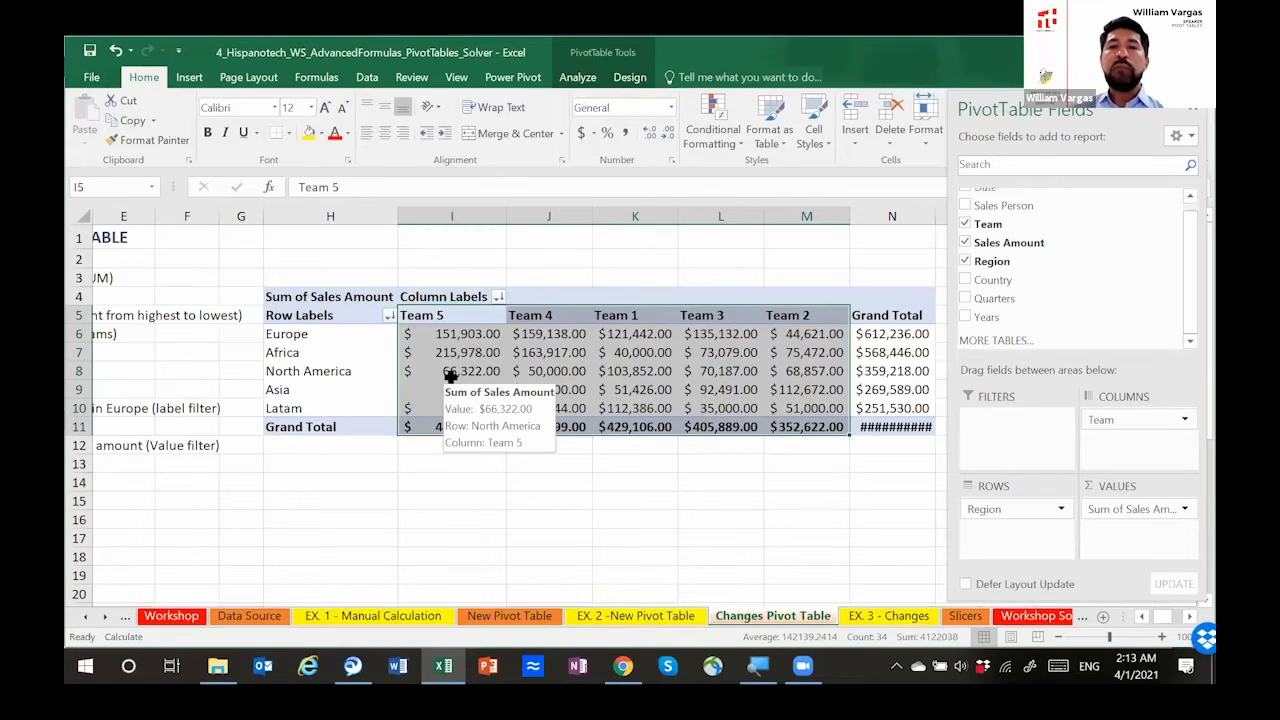
click(605, 356)
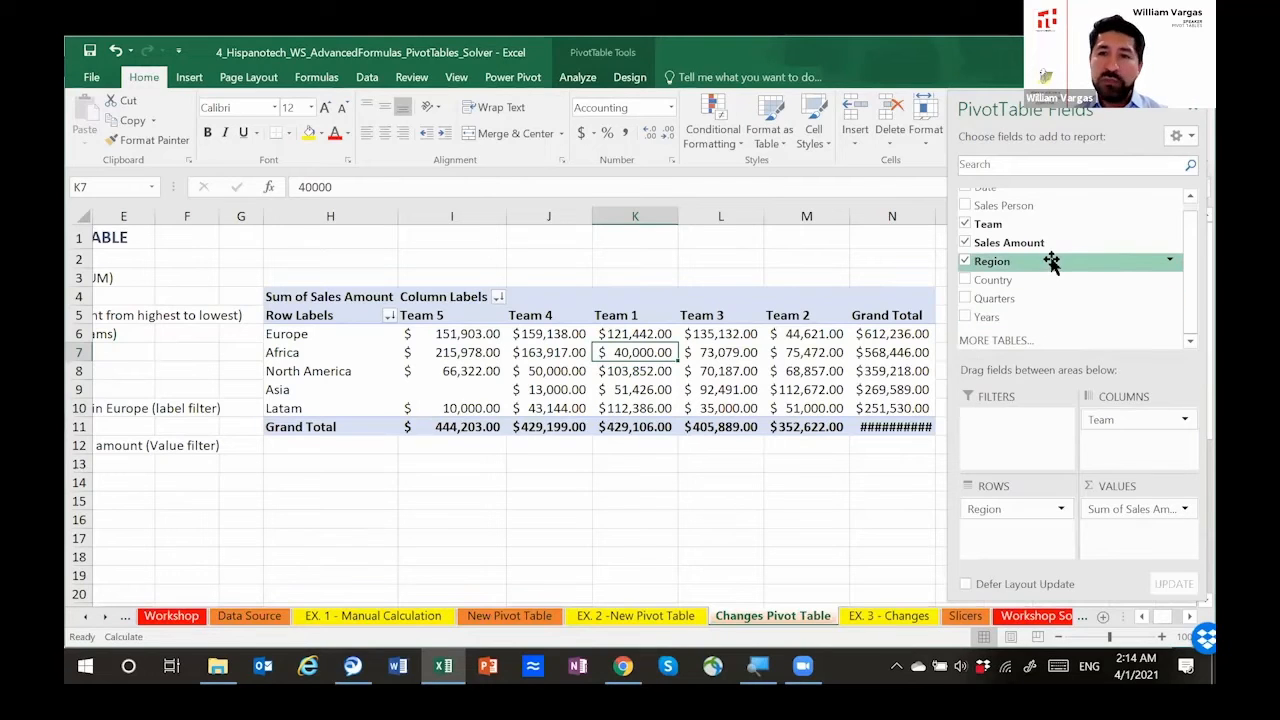
click(548, 315)
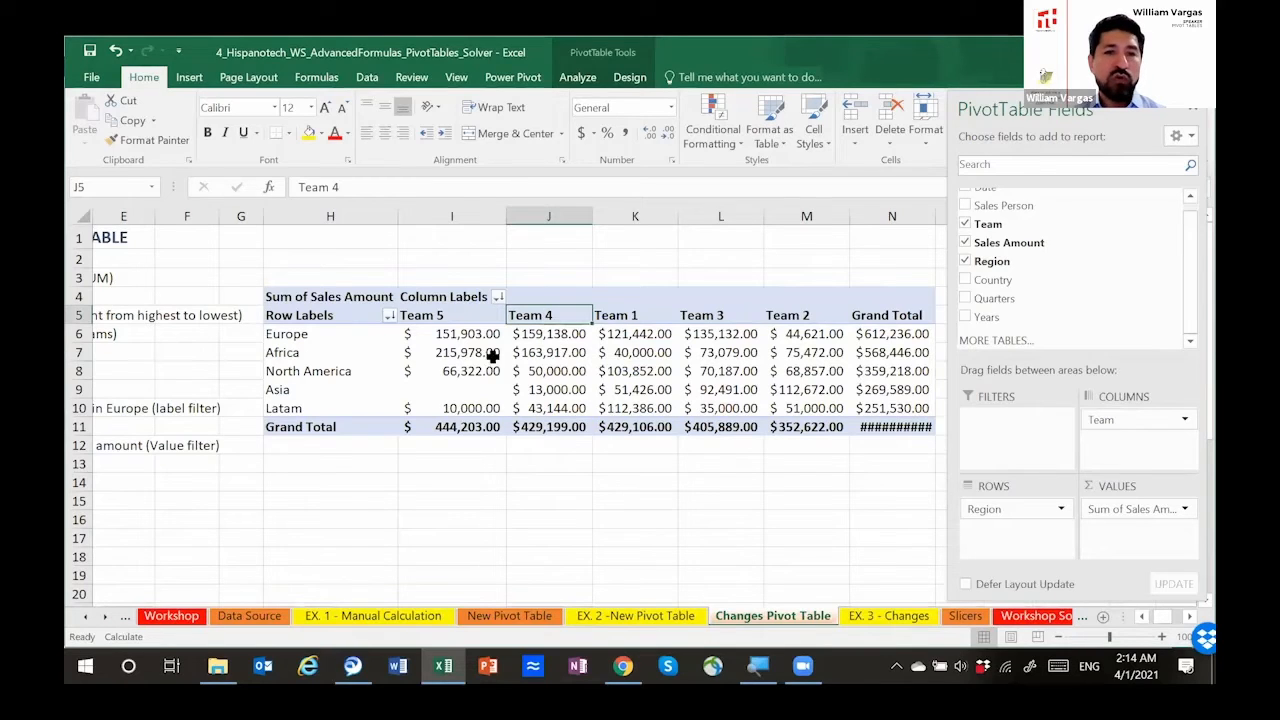
Step: Move the Team field from the columns to the rows, nested beneath Region
drag(1140, 427, 1034, 538)
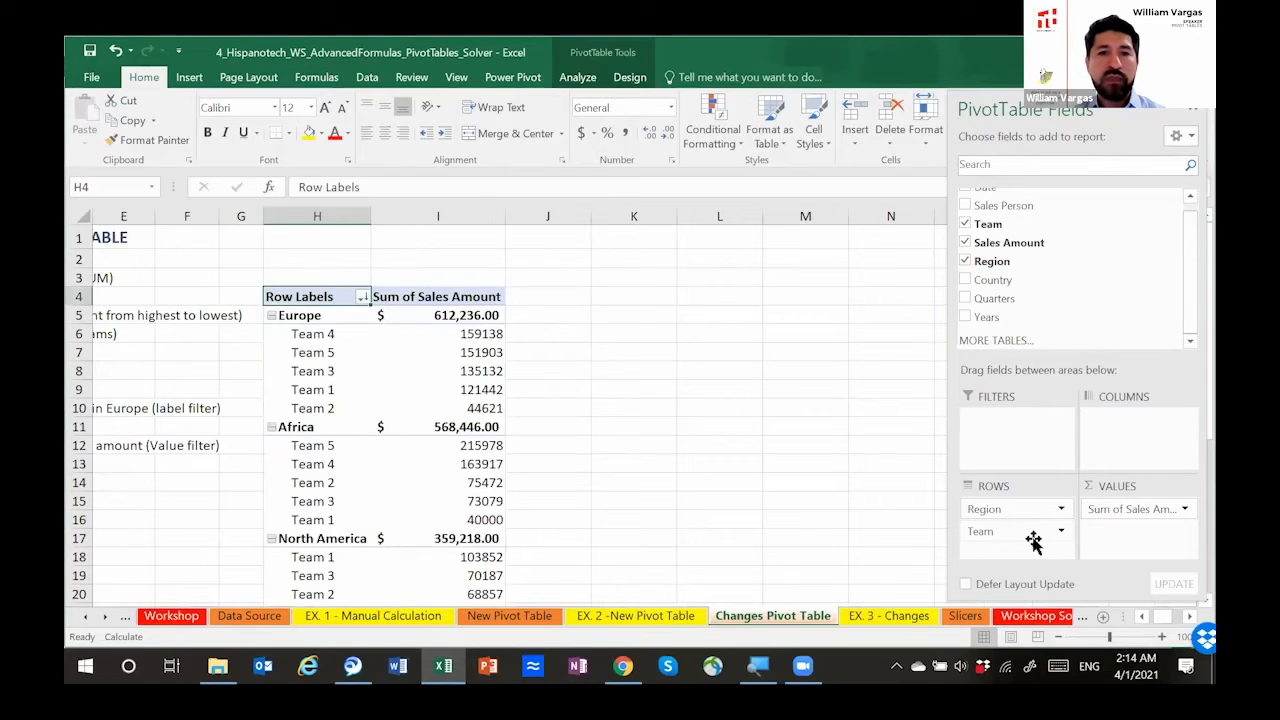
scroll(427, 397, down, 2)
scroll(428, 400, up, 2)
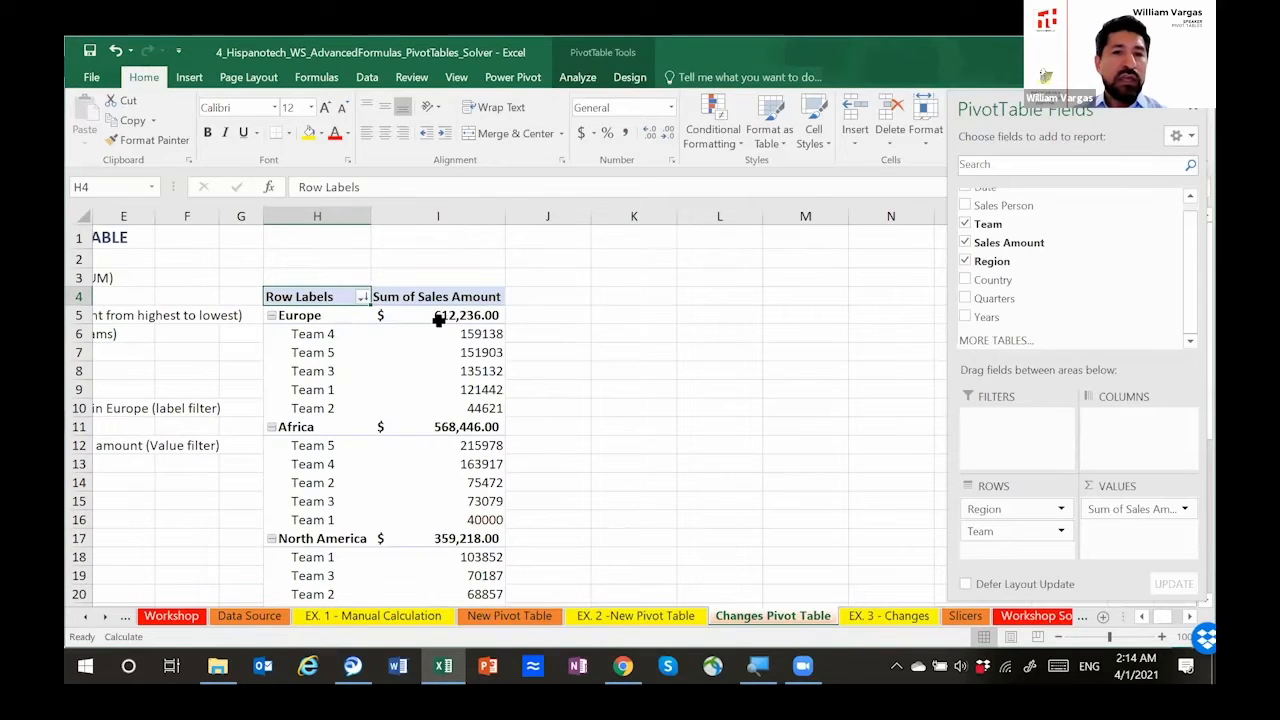
Step: Sort the regions by their subtotal sales amounts from smallest to largest
click(440, 318)
drag(305, 318, 432, 318)
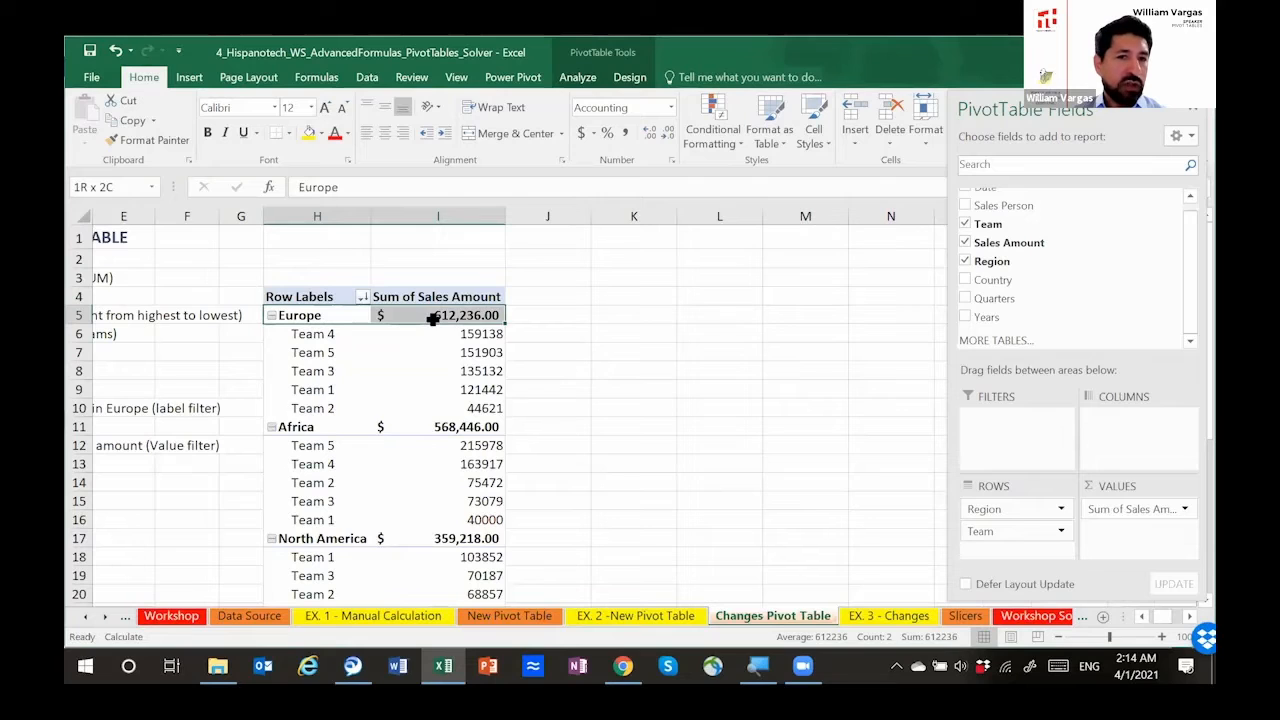
drag(432, 318, 440, 318)
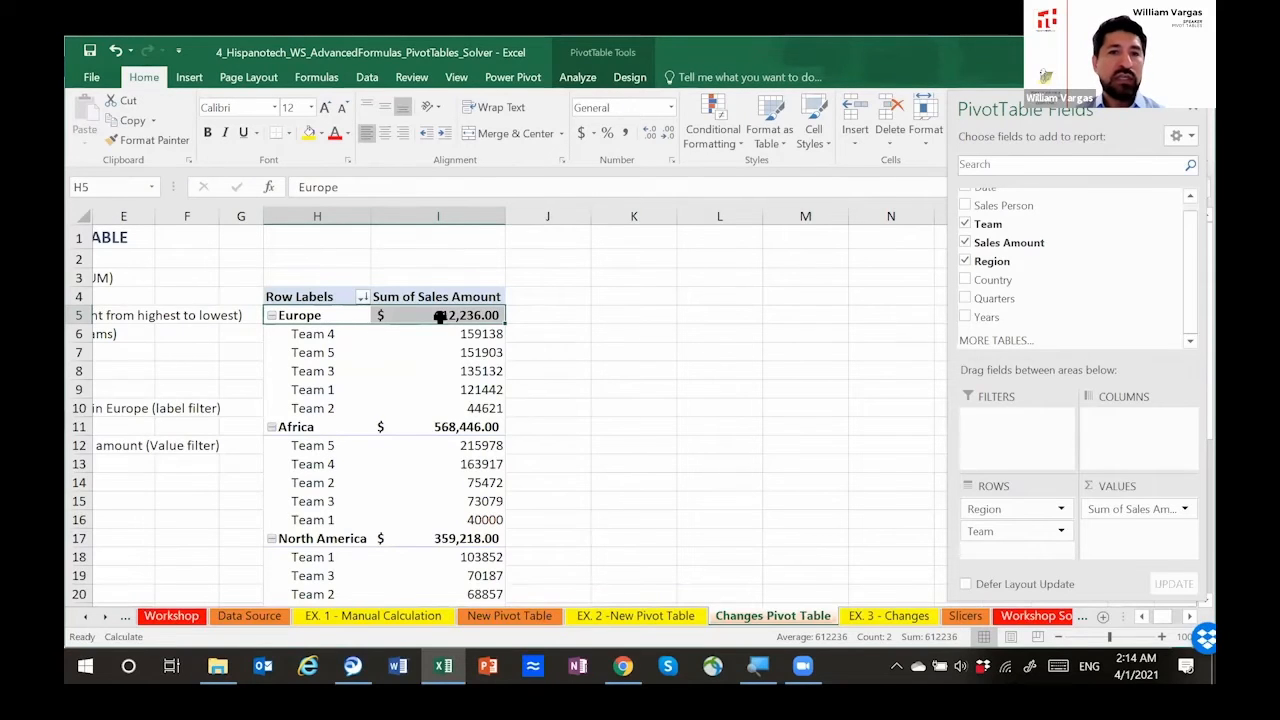
right_click(440, 318)
key(Escape)
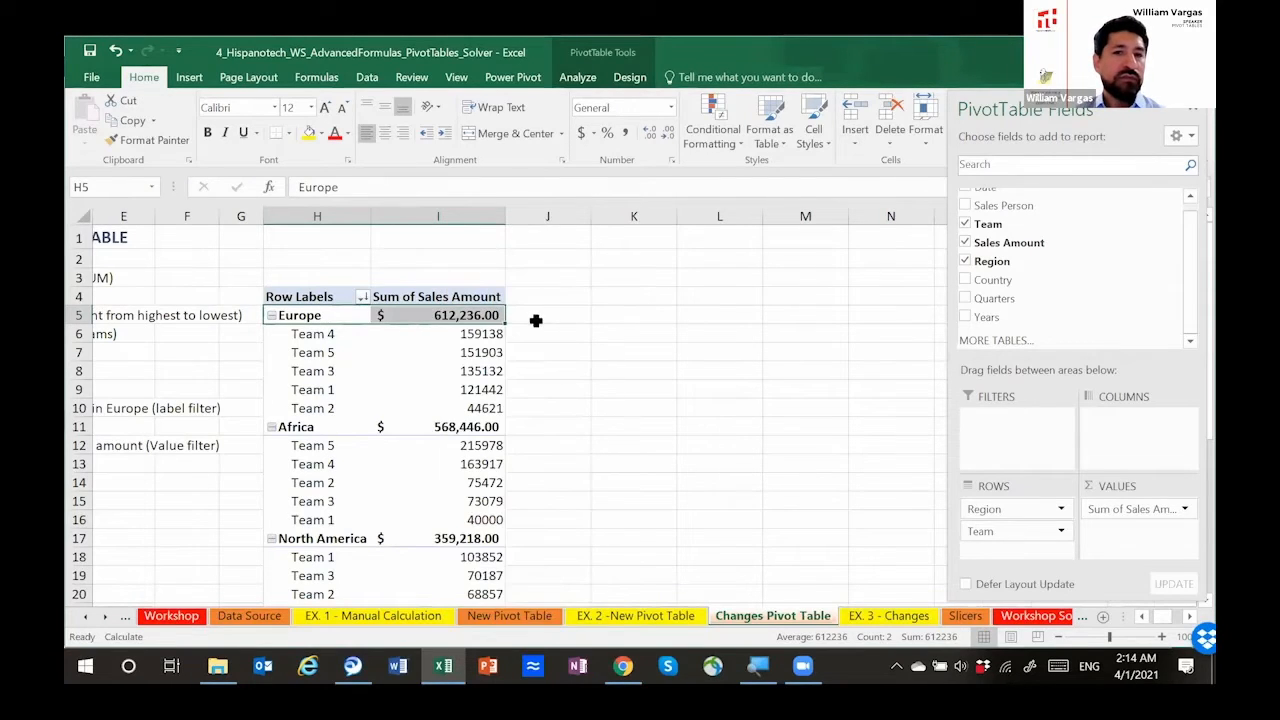
click(534, 318)
click(455, 318)
right_click(454, 312)
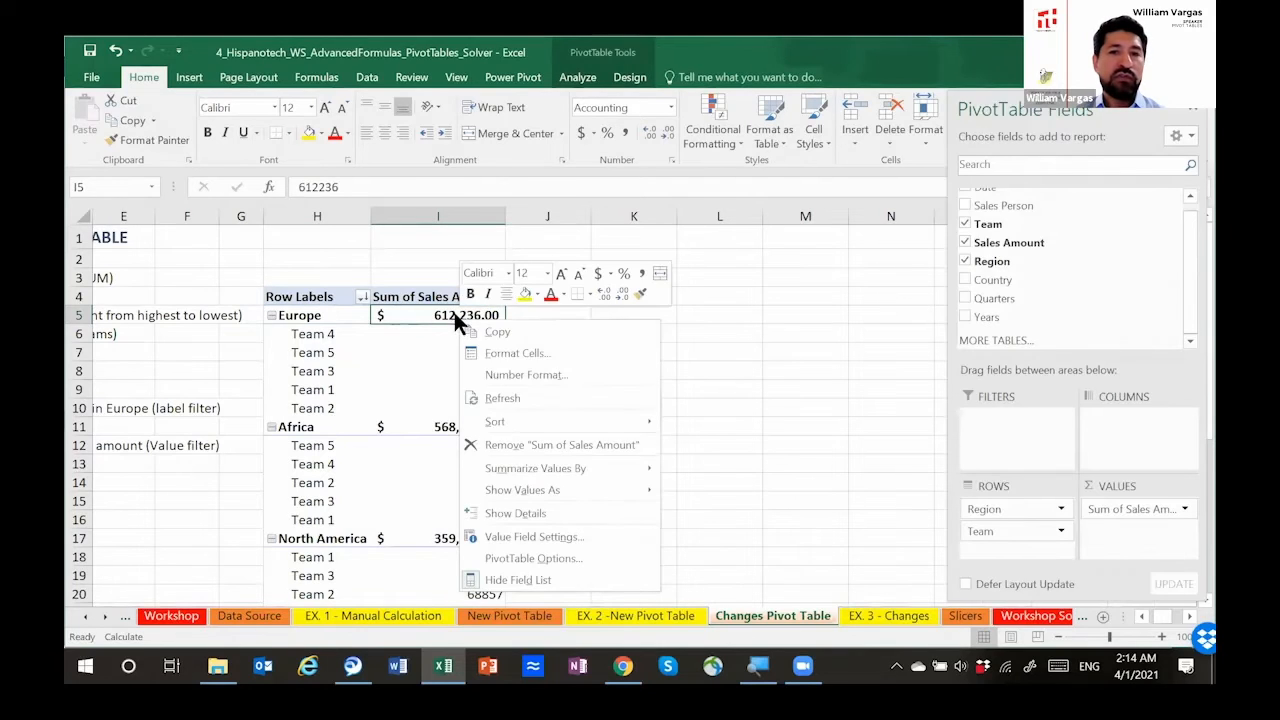
mouse_move(639, 420)
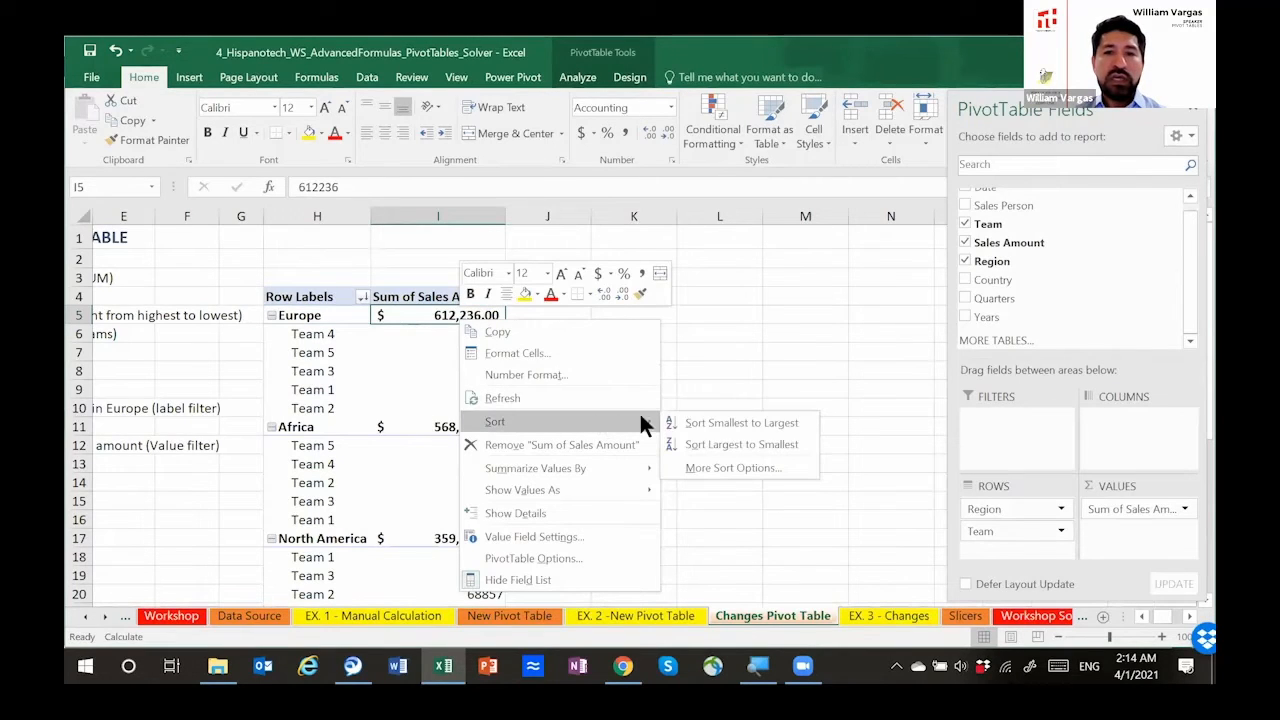
click(718, 422)
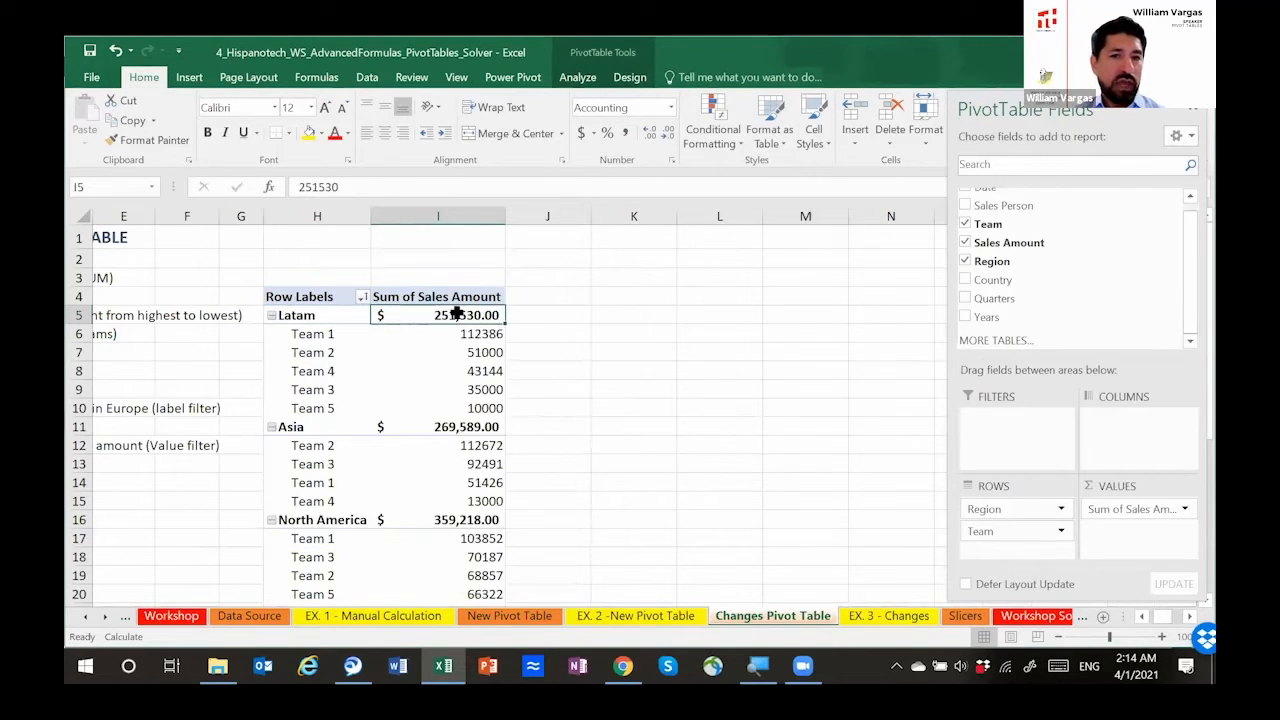
Step: Sort the teams within each region by sales amount from largest to smallest
drag(467, 335, 480, 408)
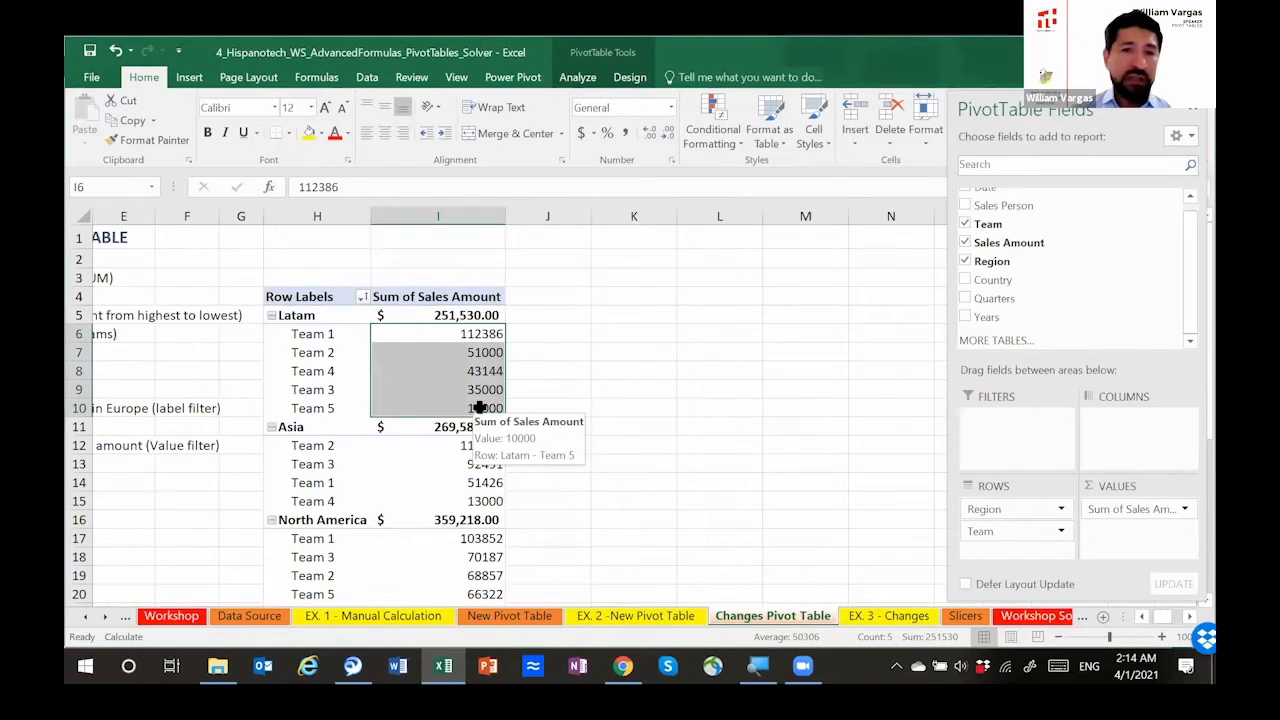
click(459, 335)
right_click(460, 336)
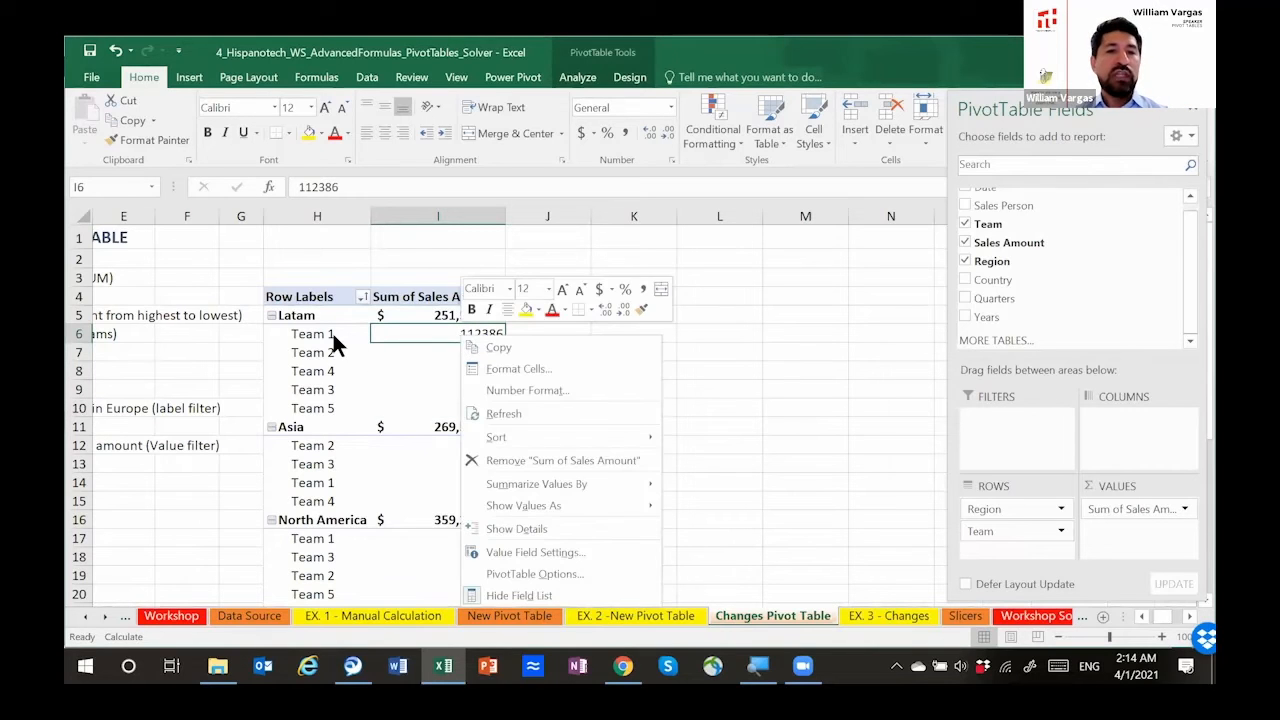
key(Escape)
drag(333, 338, 471, 403)
click(477, 333)
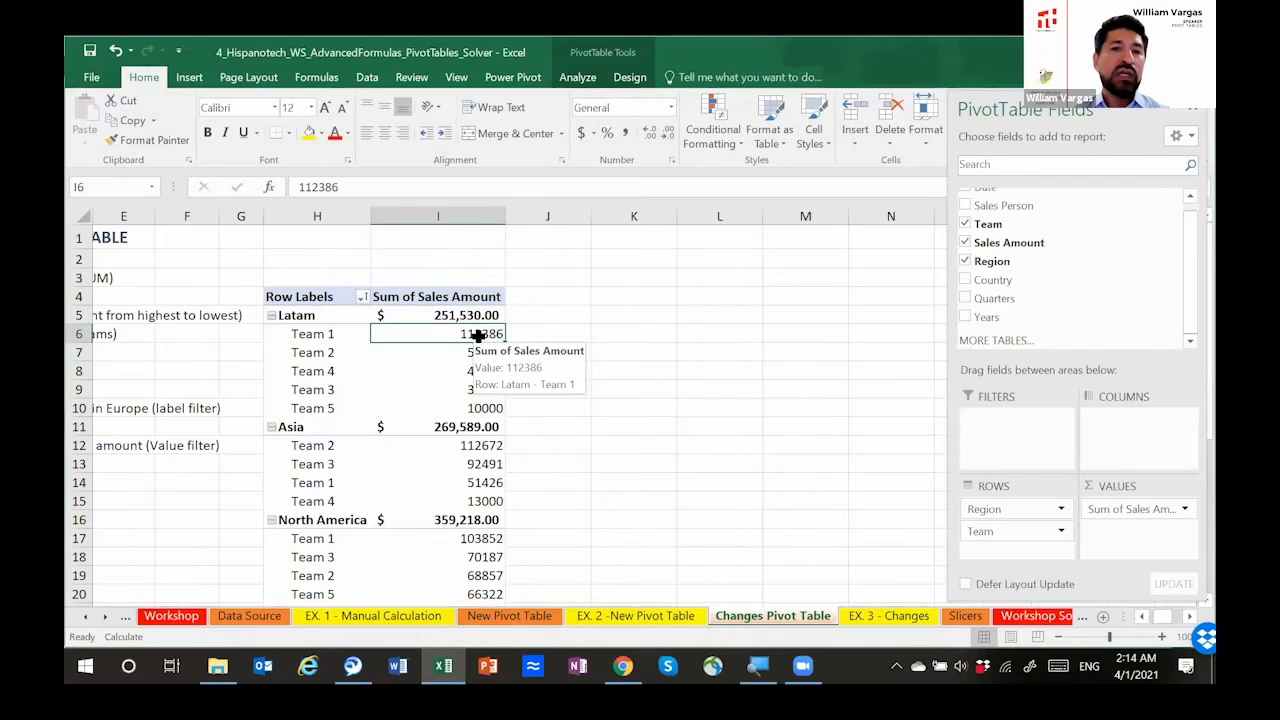
right_click(477, 335)
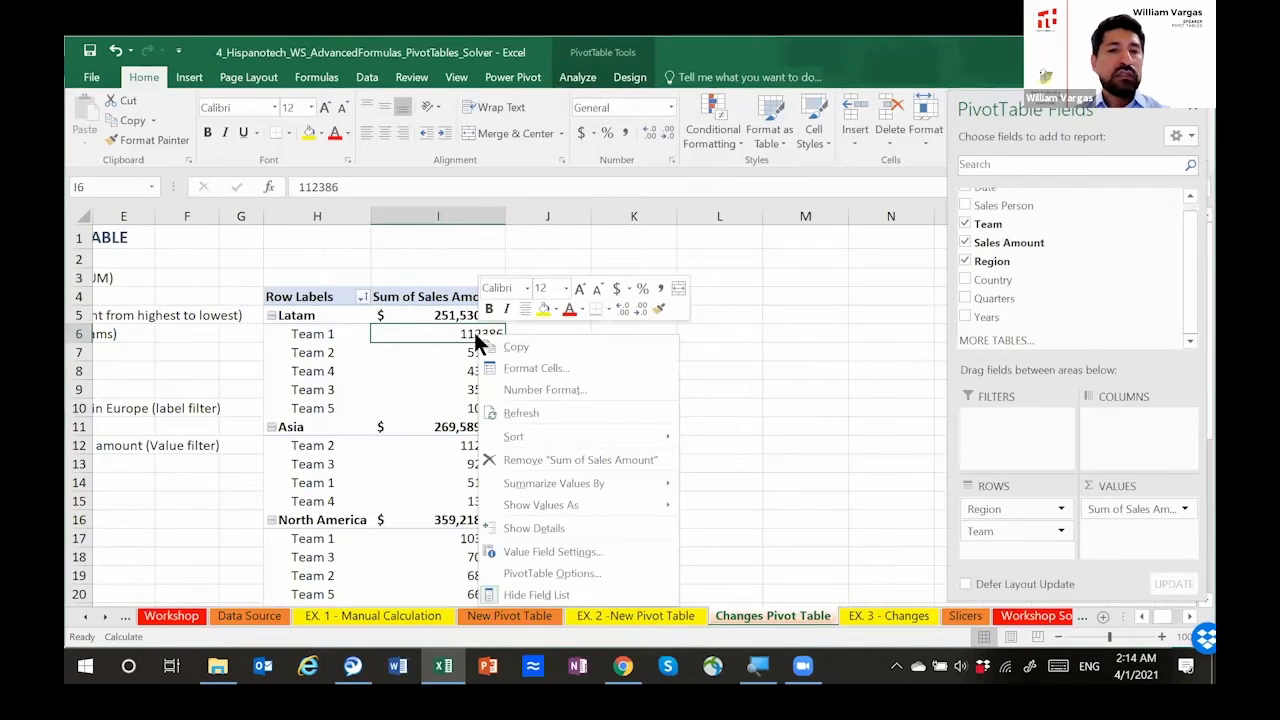
mouse_move(598, 436)
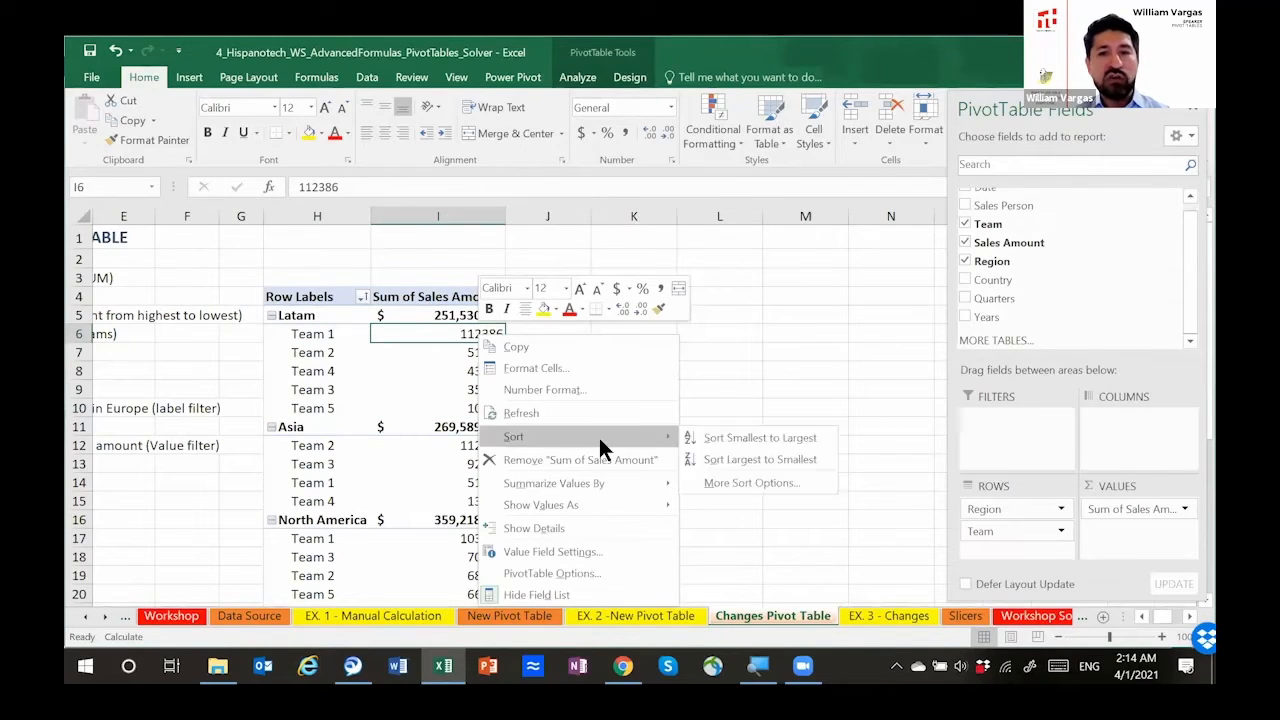
click(761, 458)
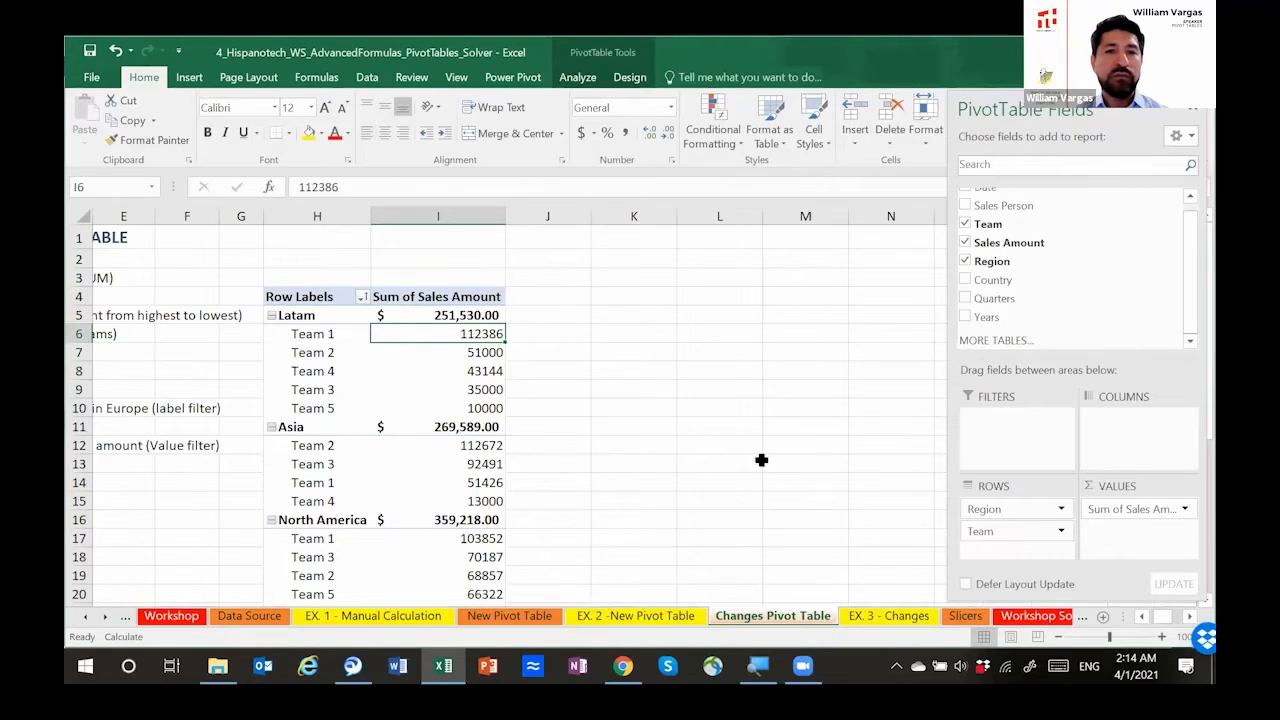
Step: Sort the teams within each region by sales amount from smallest to largest
shift+click(468, 405)
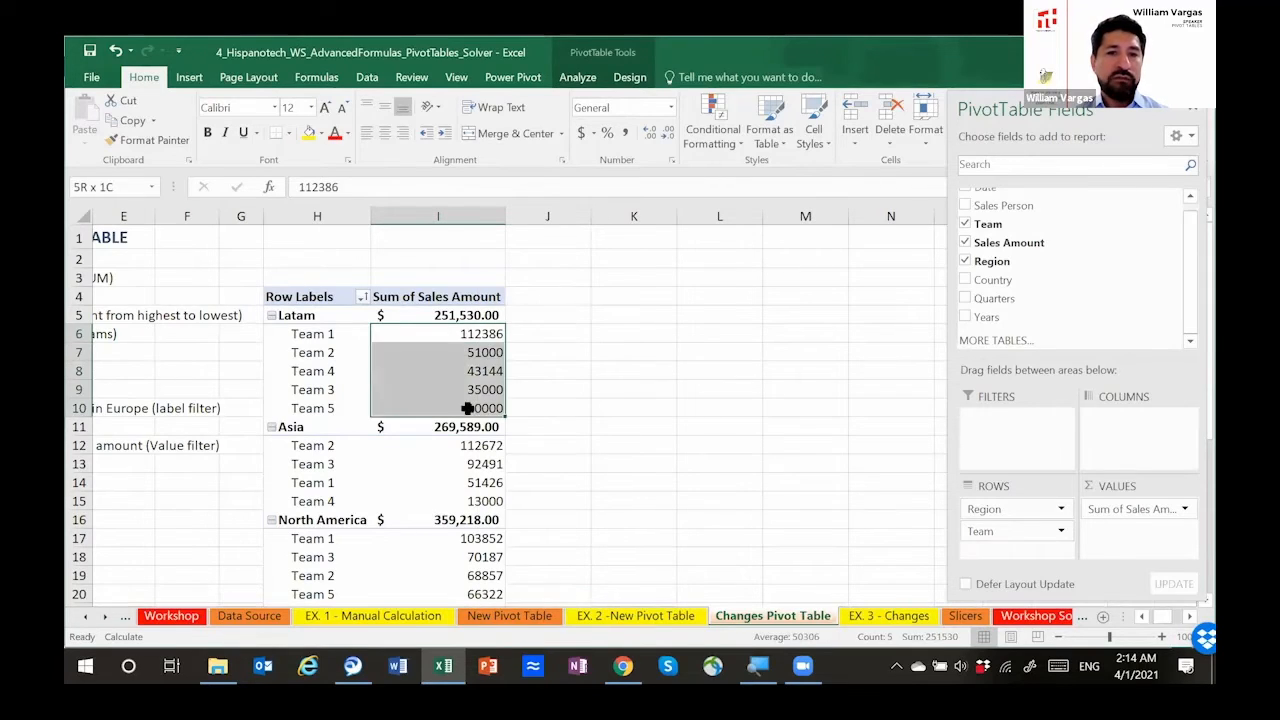
click(468, 333)
right_click(468, 334)
mouse_move(568, 438)
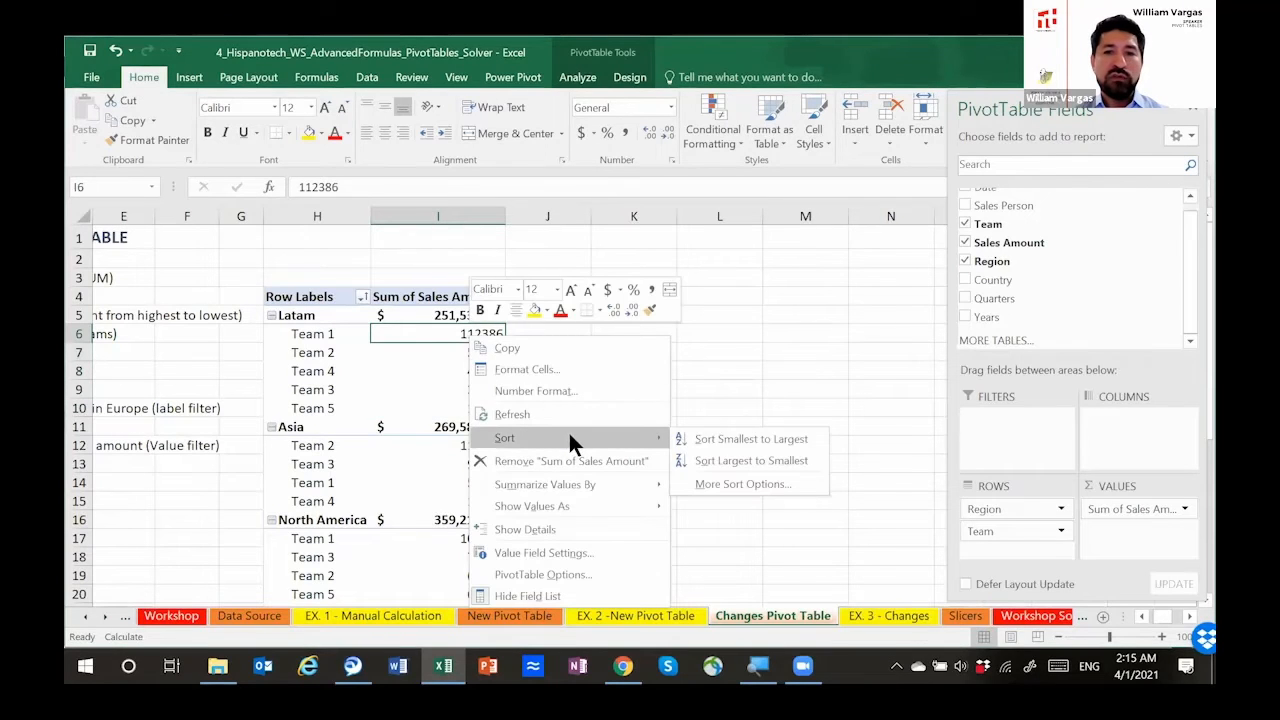
click(720, 439)
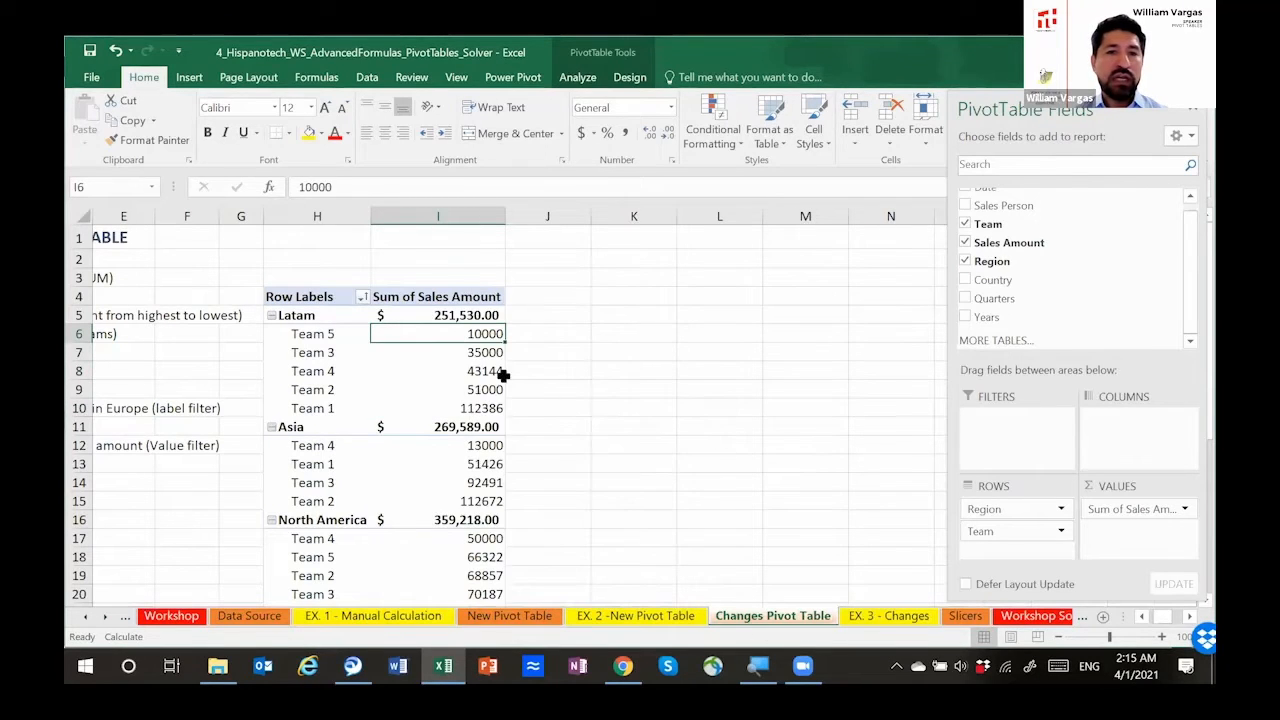
drag(355, 337, 444, 401)
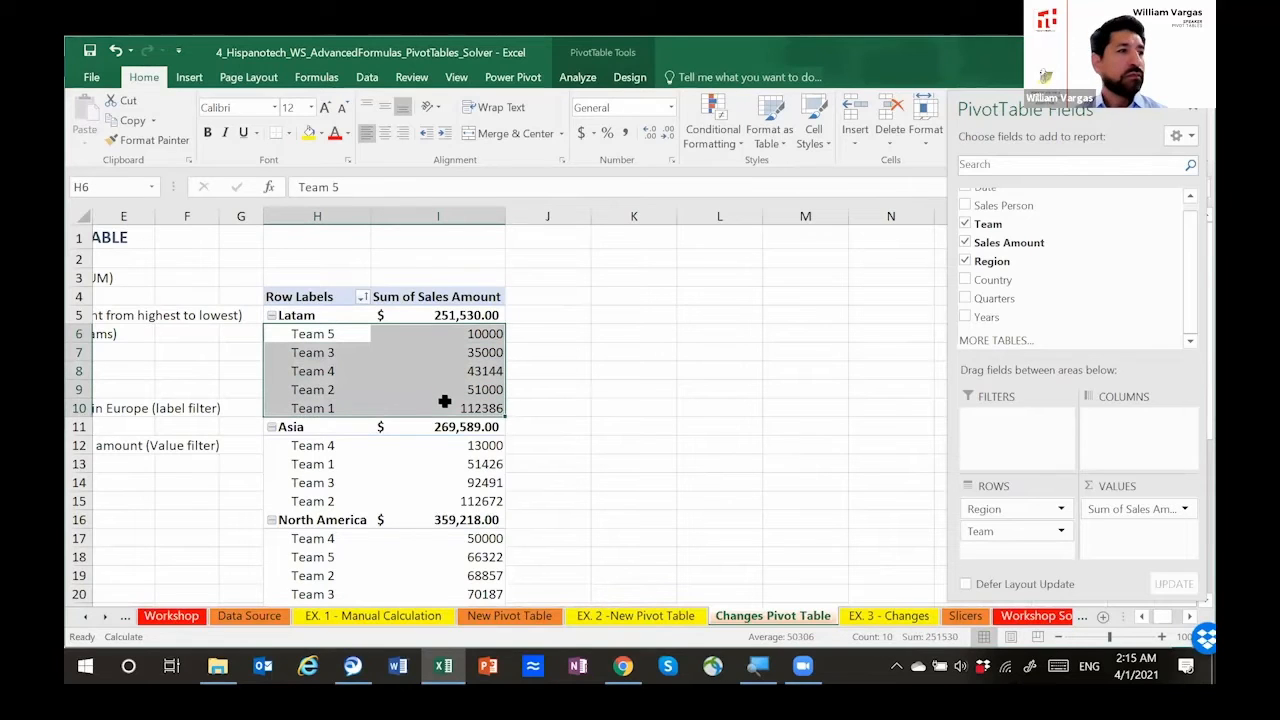
Step: Sort the regions by their subtotal sales amounts from largest to smallest
click(449, 313)
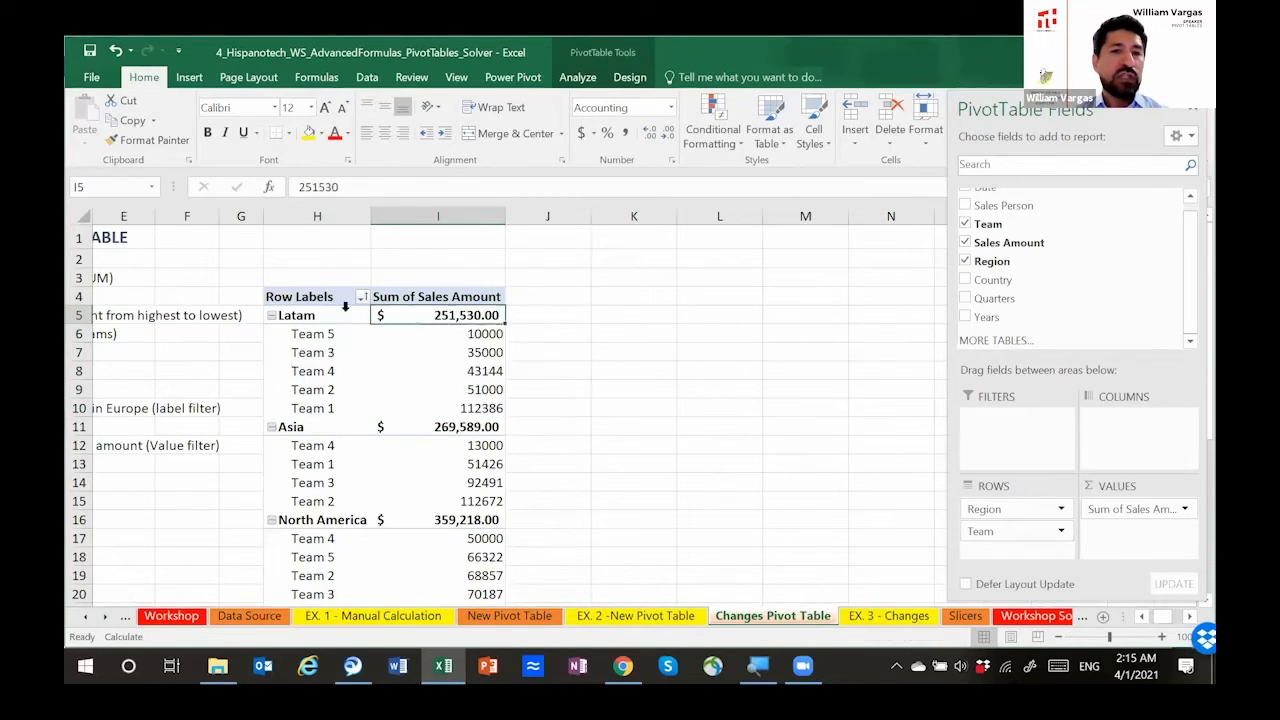
right_click(458, 315)
mouse_move(556, 412)
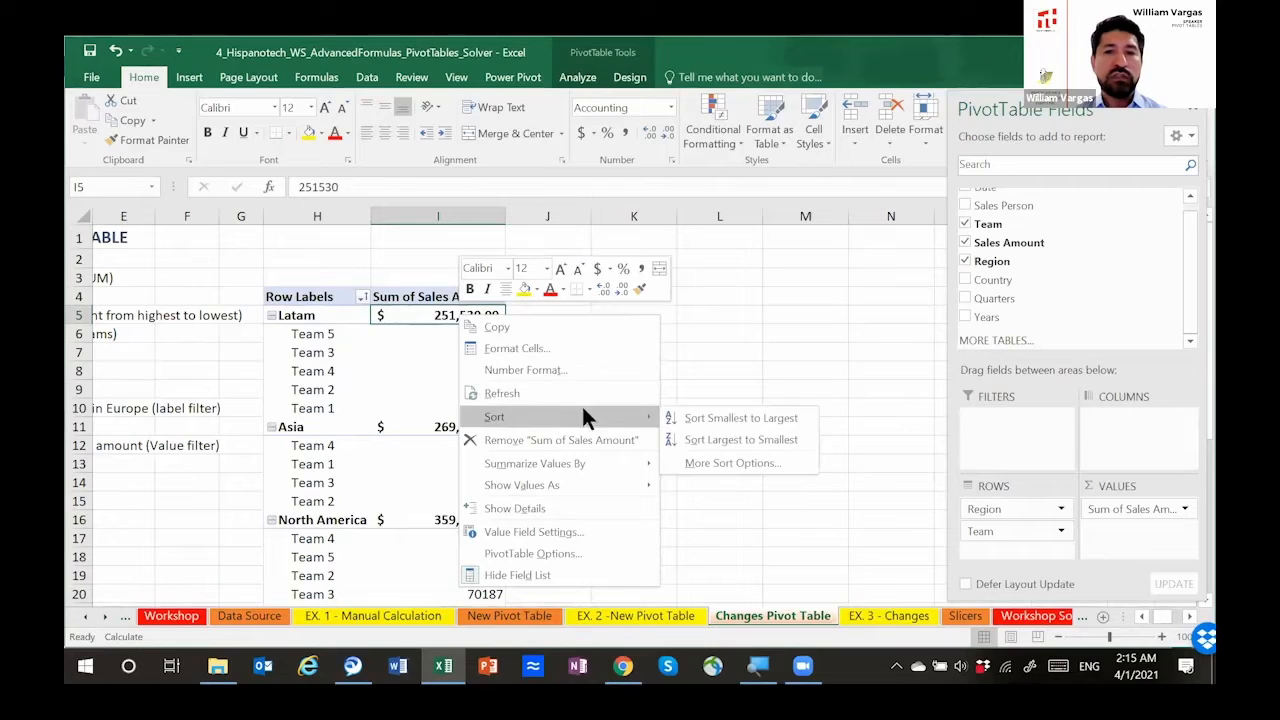
click(740, 445)
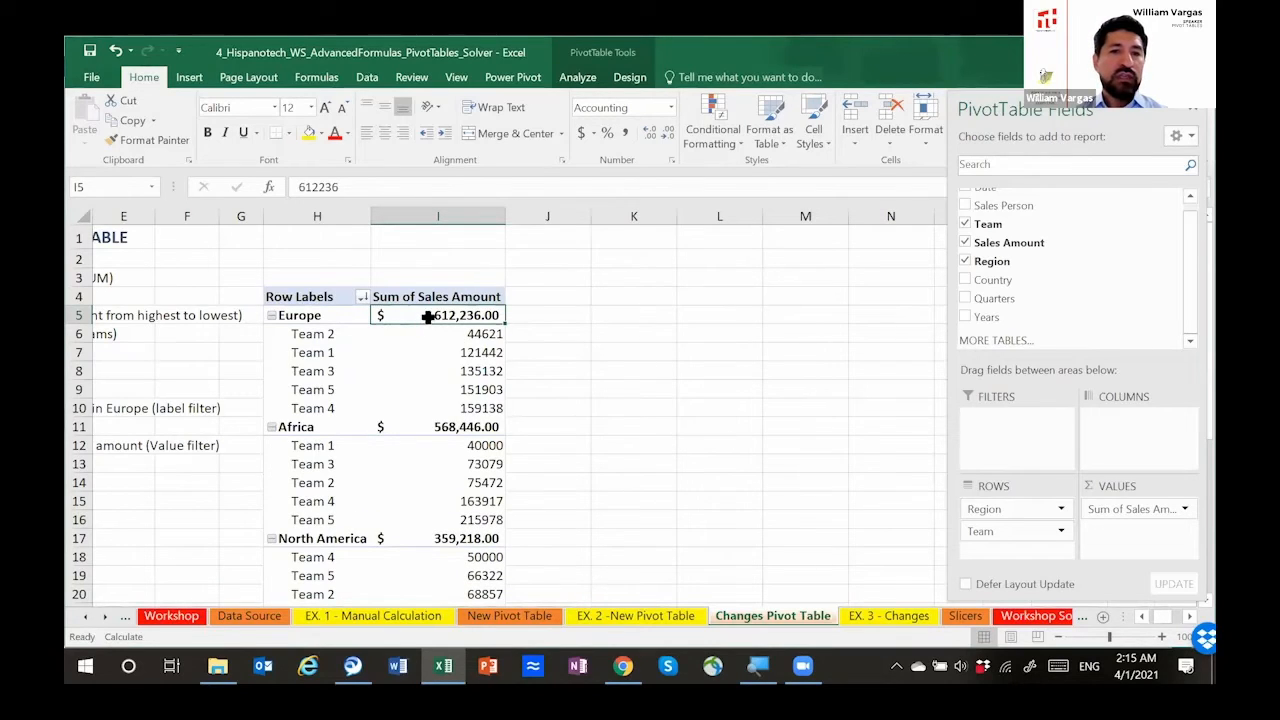
drag(483, 334, 492, 409)
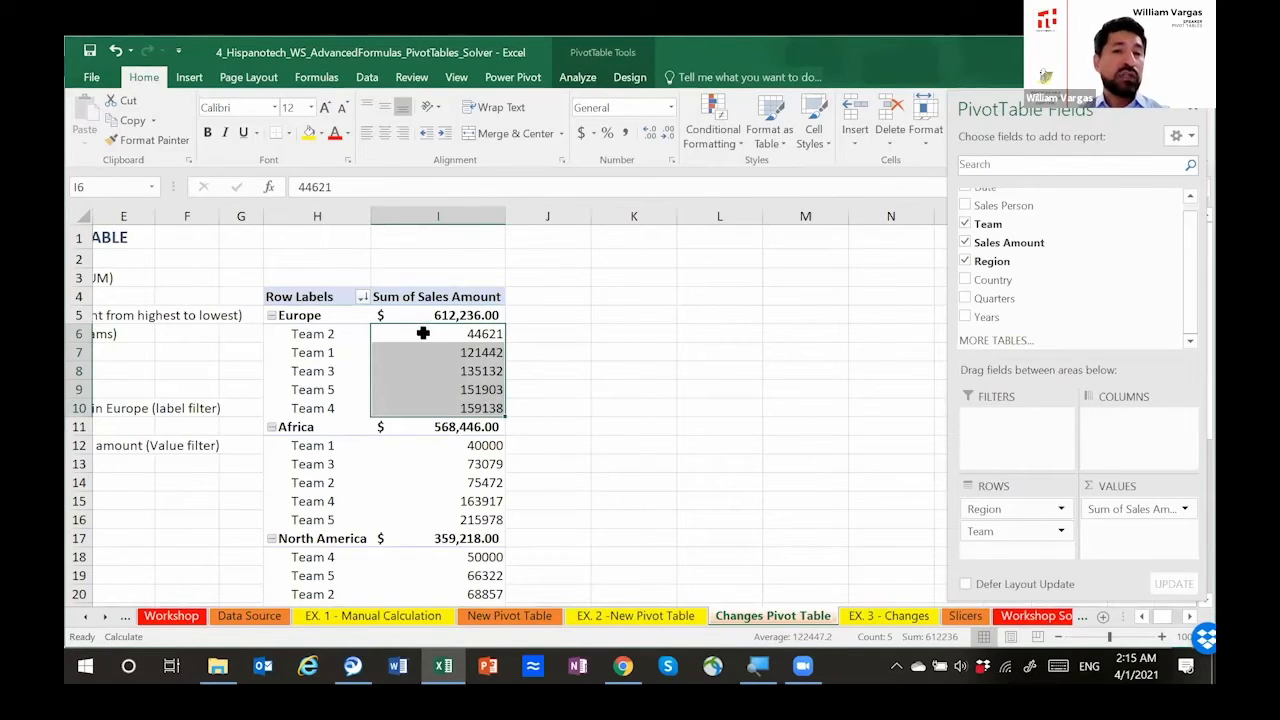
drag(347, 334, 453, 407)
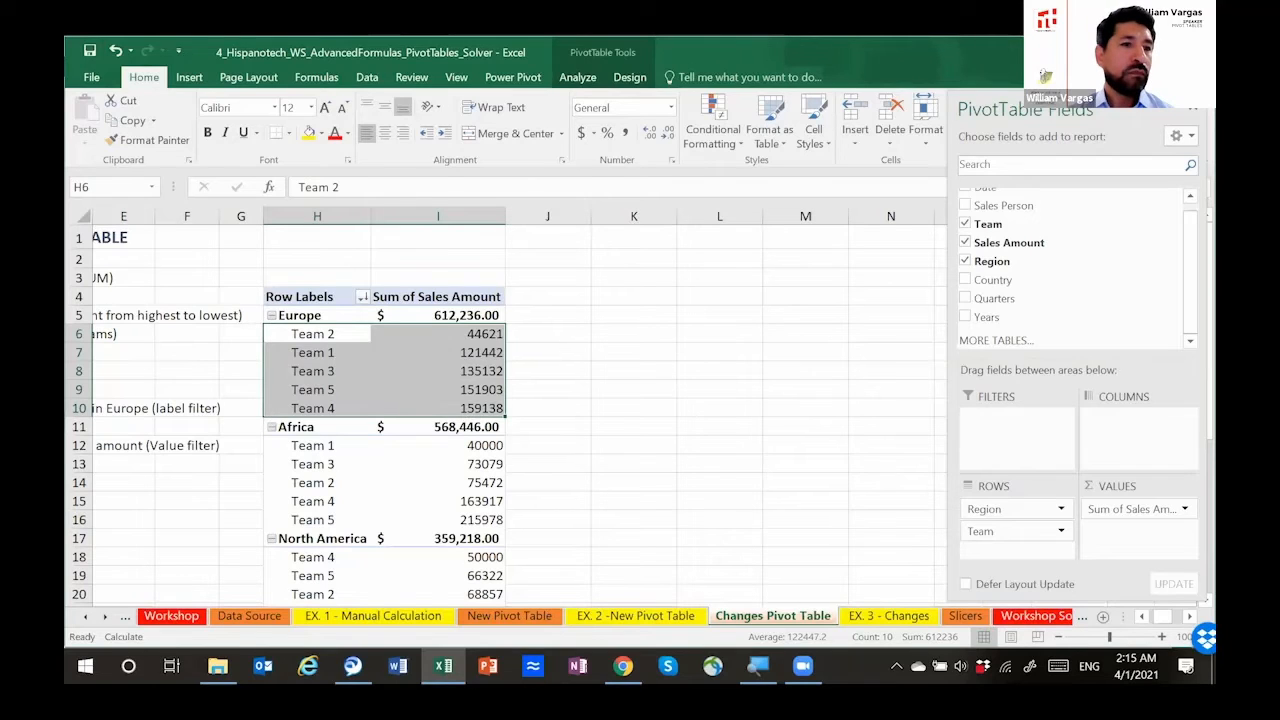
key(alt+Tab)
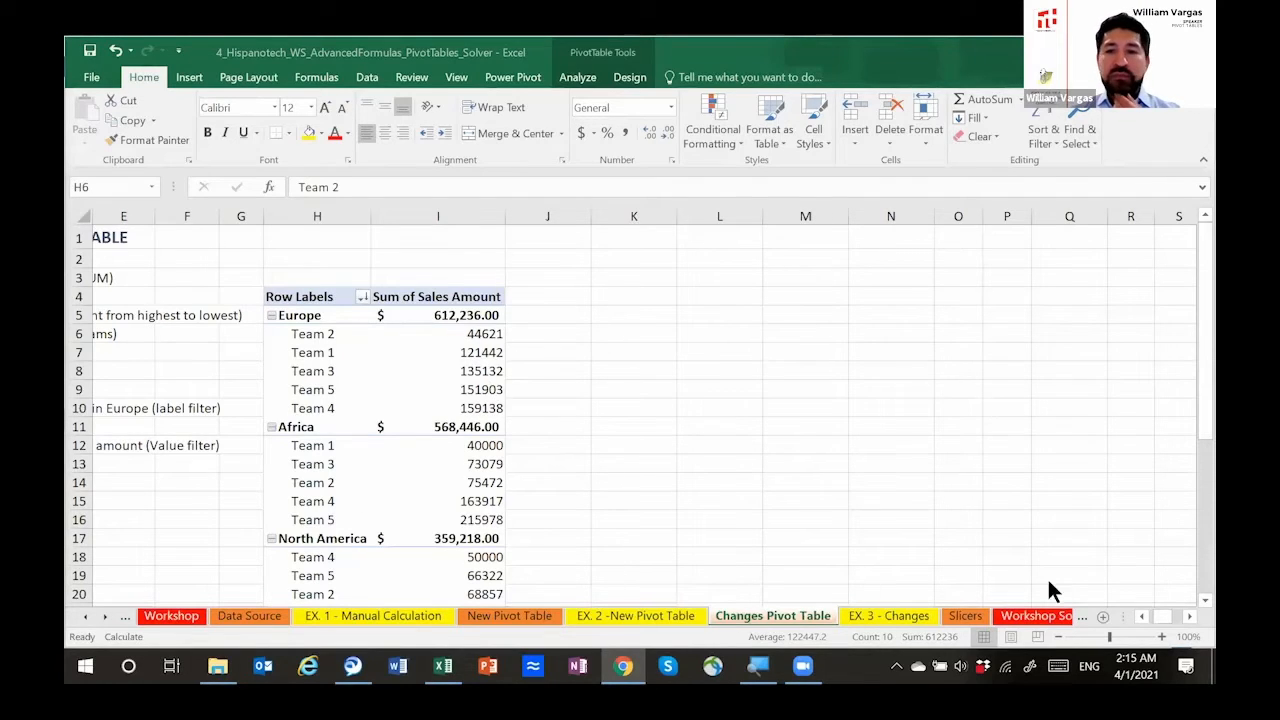
click(1139, 615)
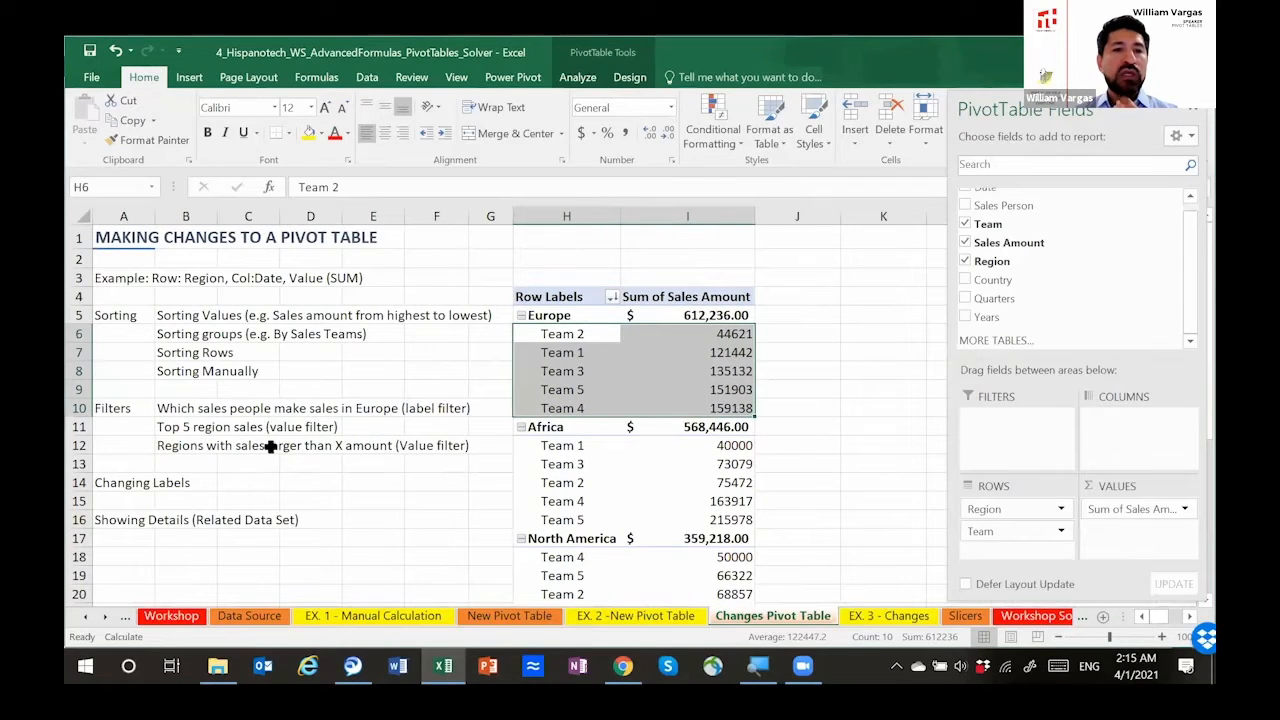
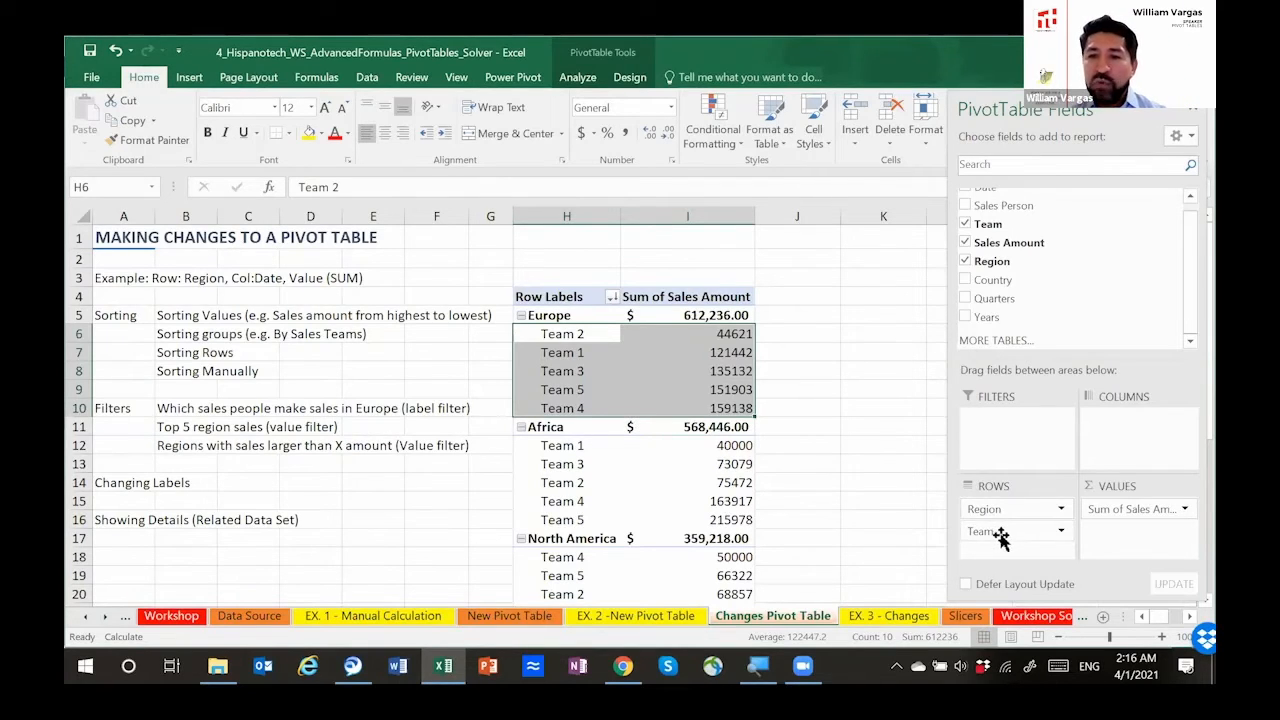
Step: Remove the Team field from the pivot table's rows, leaving only Region
drag(1016, 533, 1053, 240)
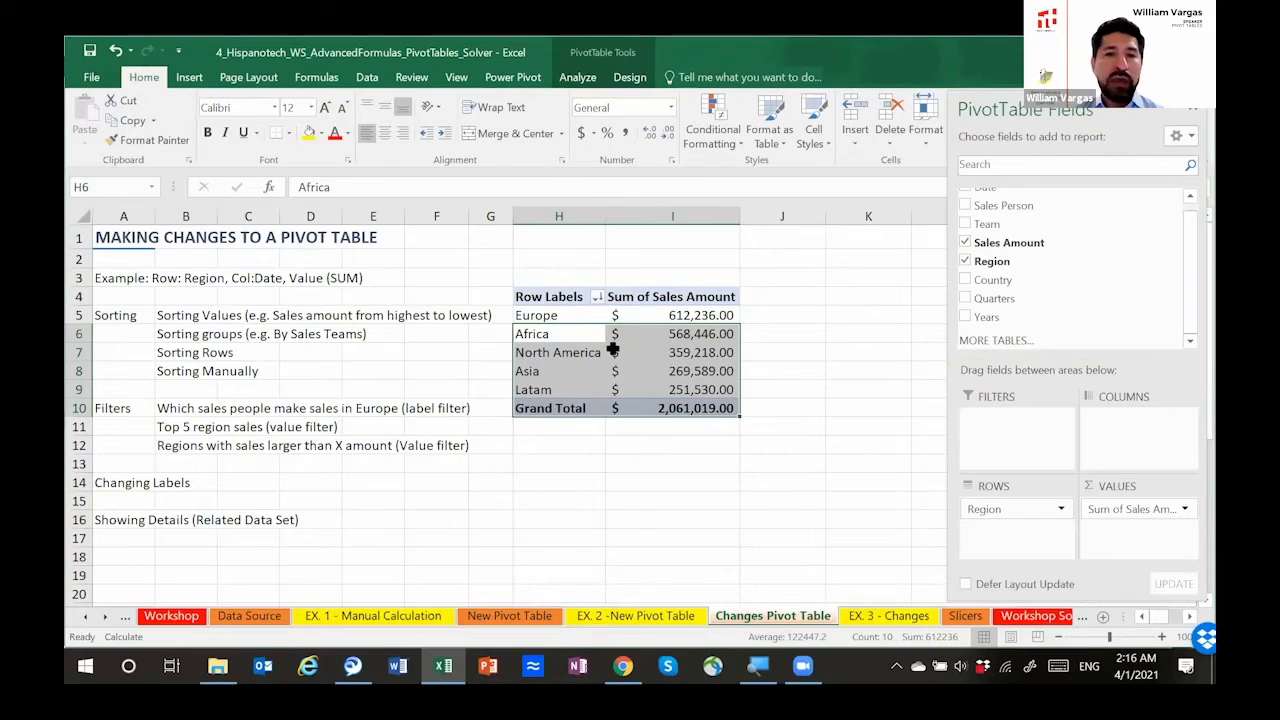
click(625, 317)
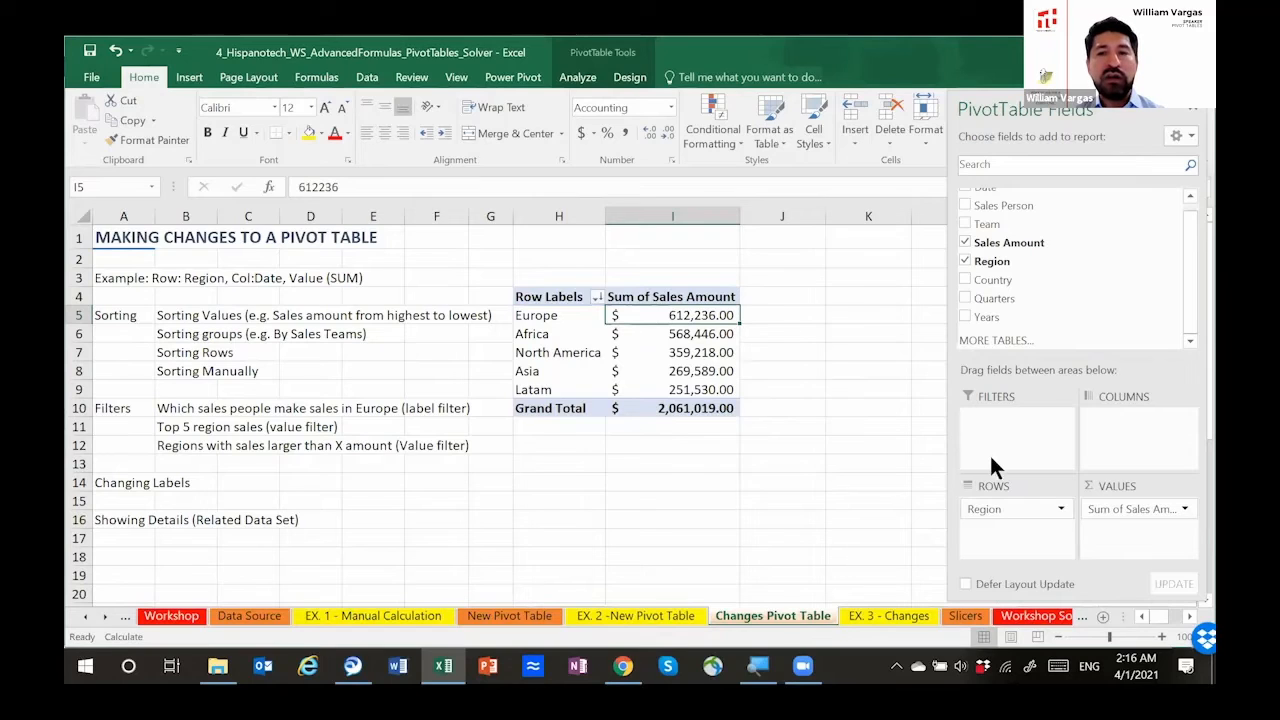
drag(567, 253, 663, 258)
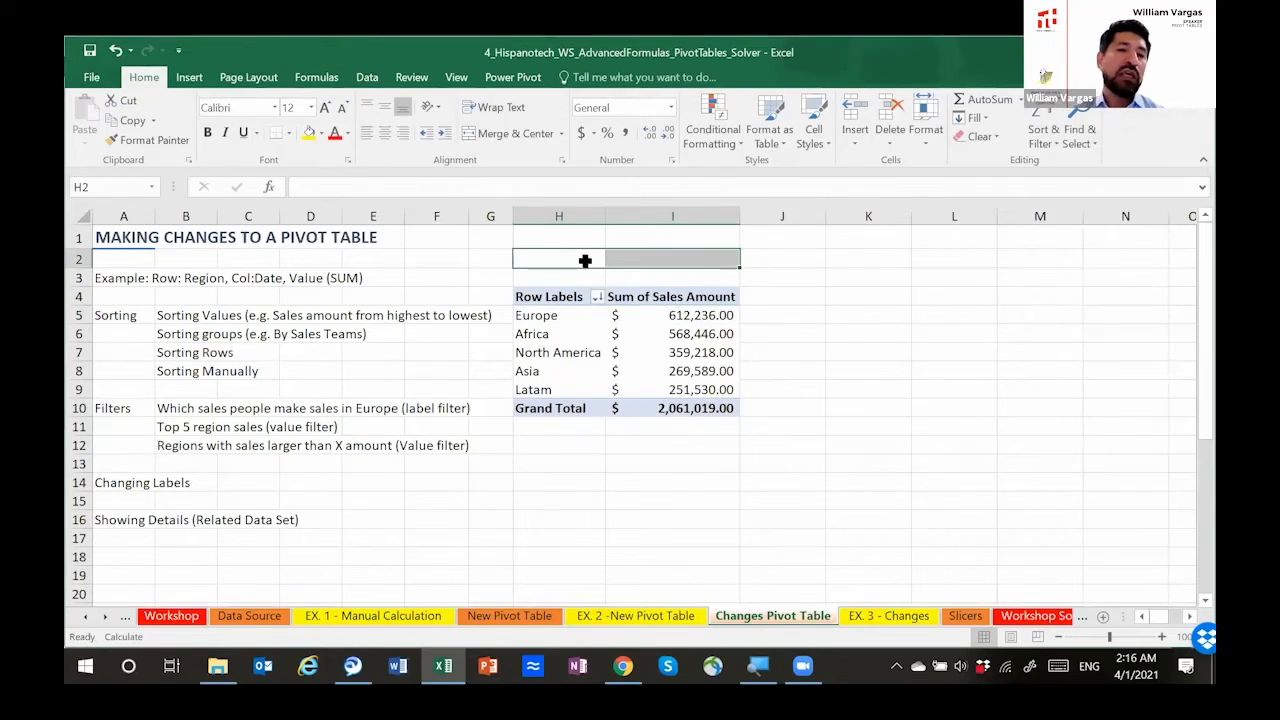
Step: Add the Team field as a report filter above the pivot table
click(556, 318)
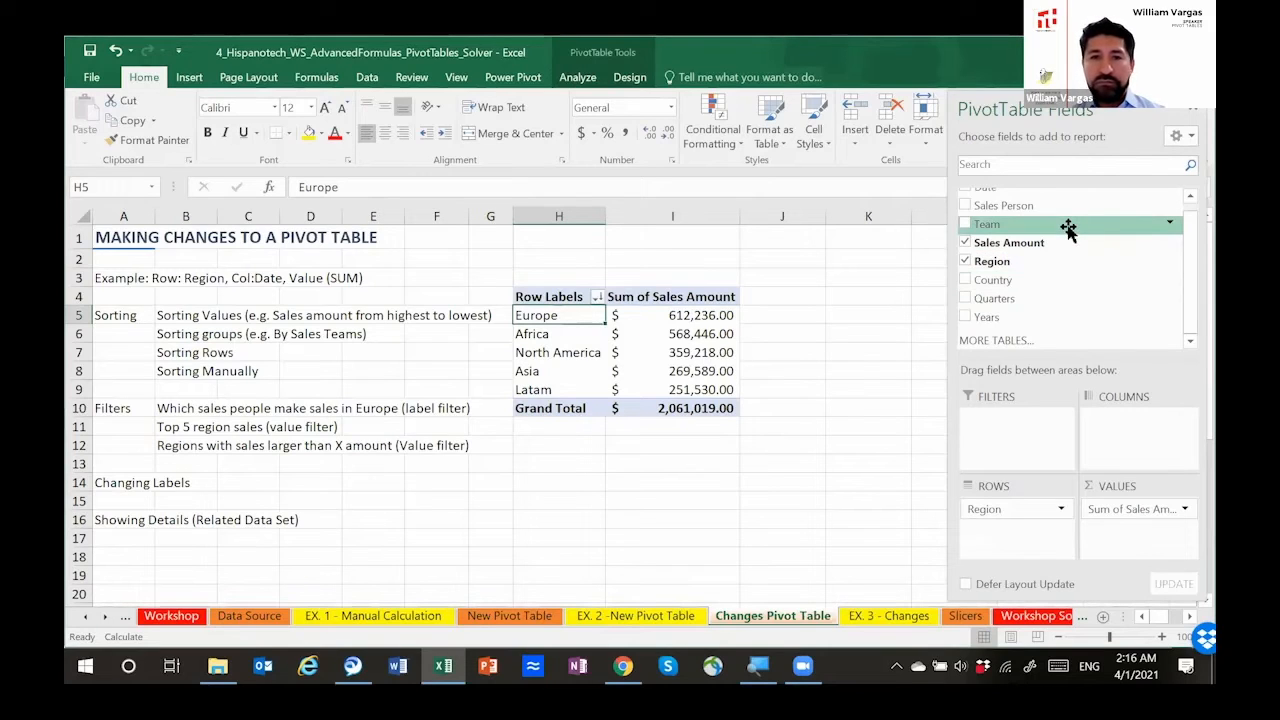
drag(1068, 228, 1028, 430)
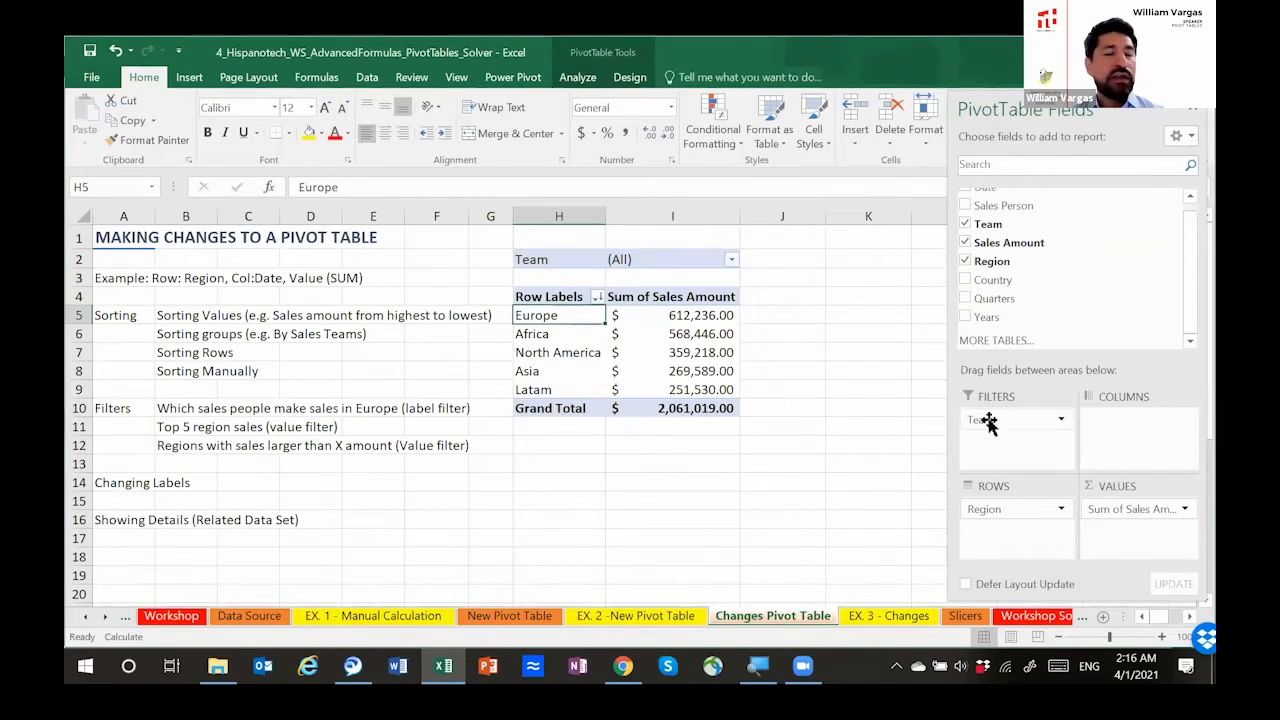
click(579, 259)
drag(579, 259, 651, 259)
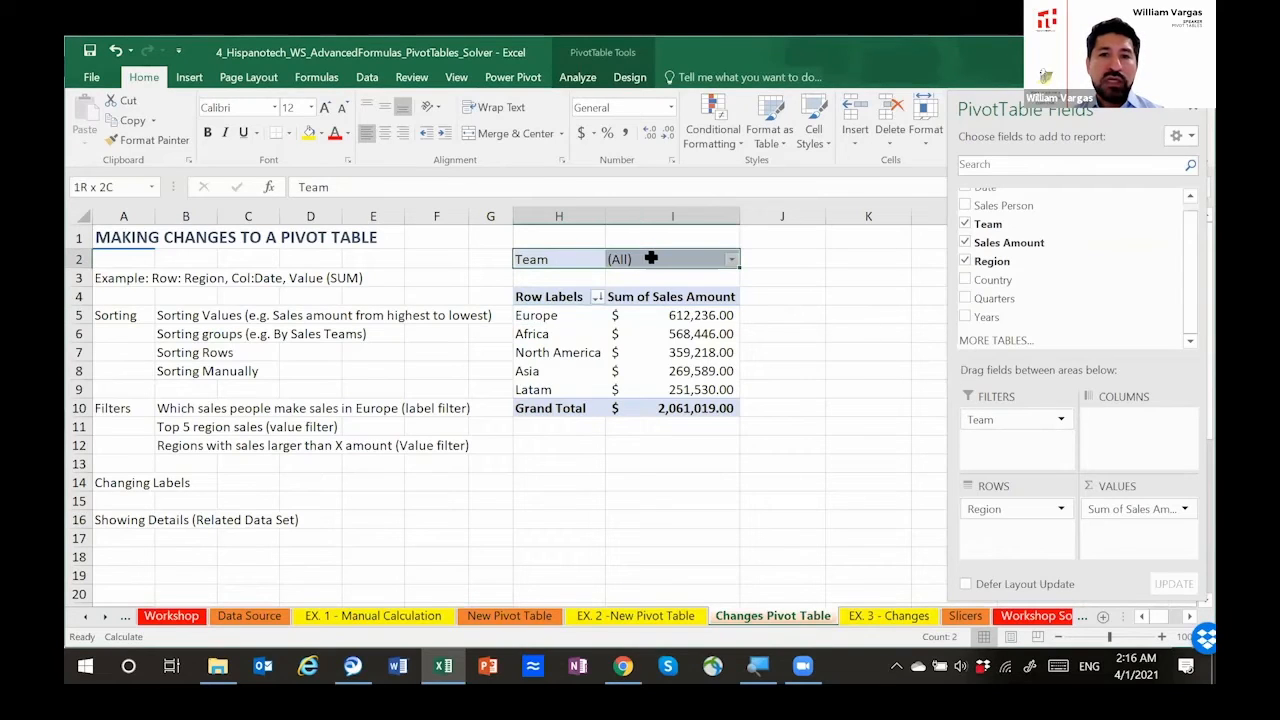
Step: Filter the pivot table to Team 1 with the Team report filter and select the regions' sales amounts
click(733, 259)
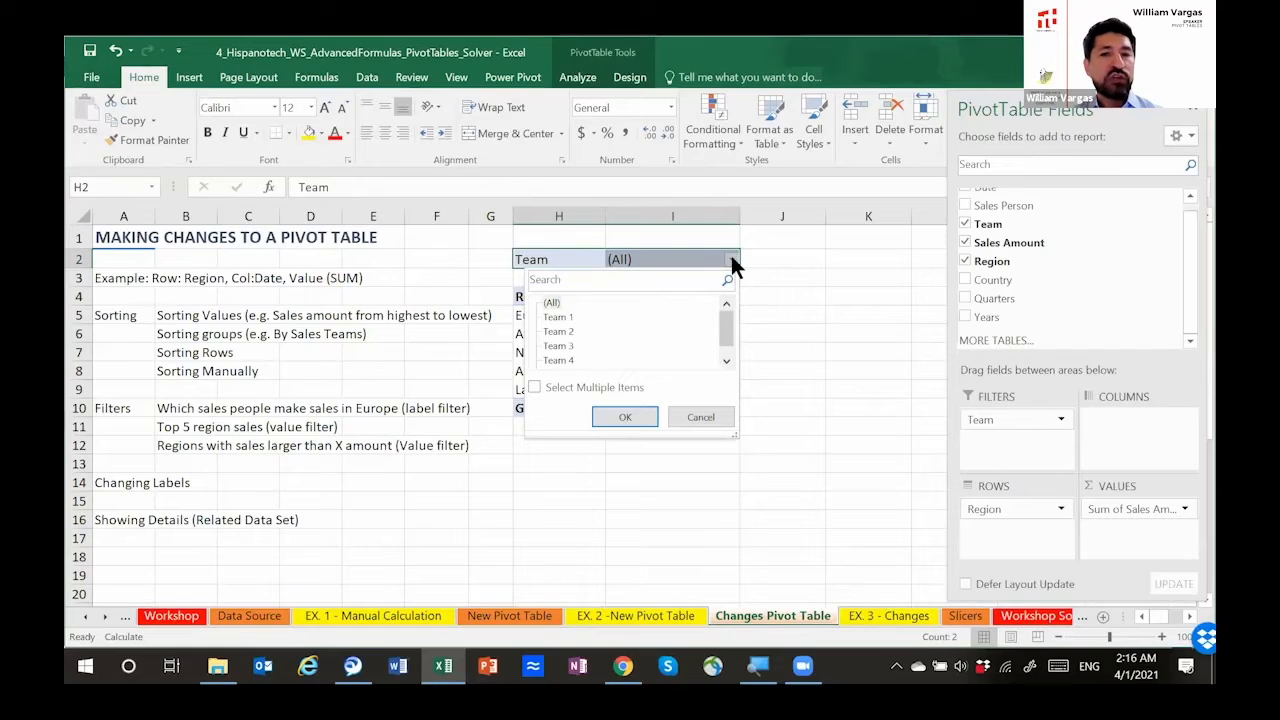
mouse_move(723, 316)
mouse_down()
mouse_move(726, 347)
mouse_move(727, 318)
mouse_up()
click(760, 316)
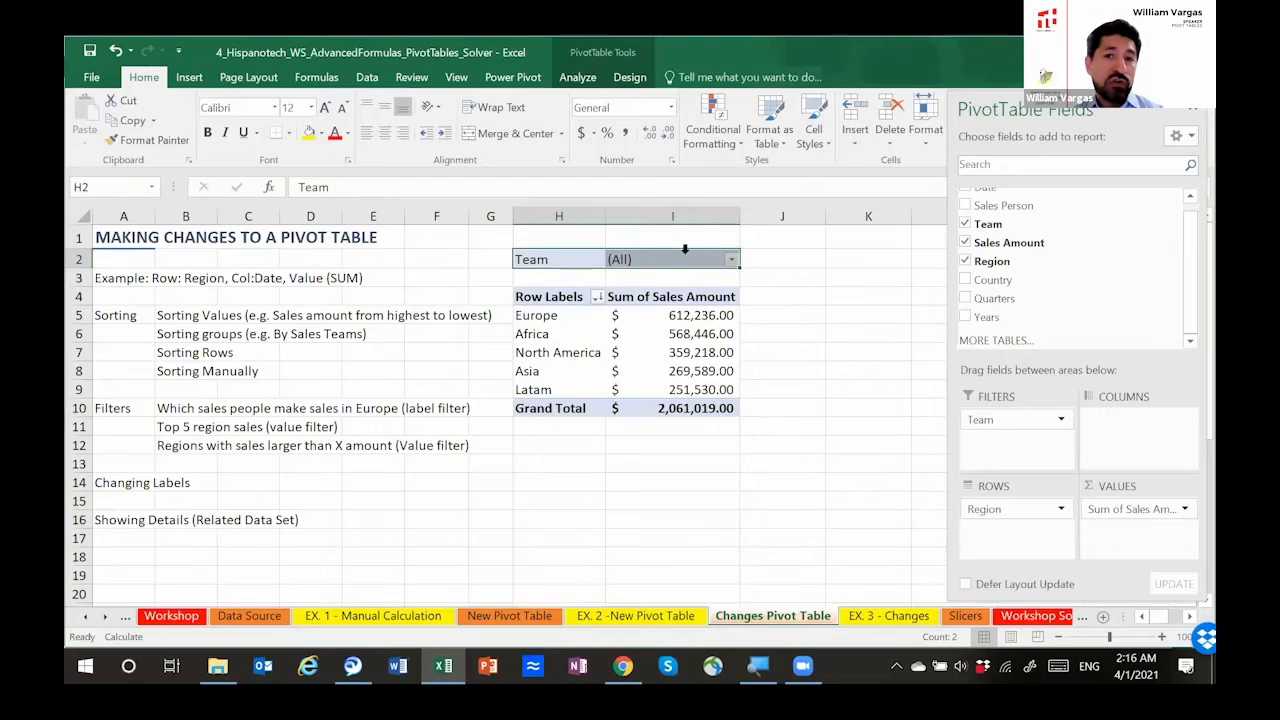
click(730, 259)
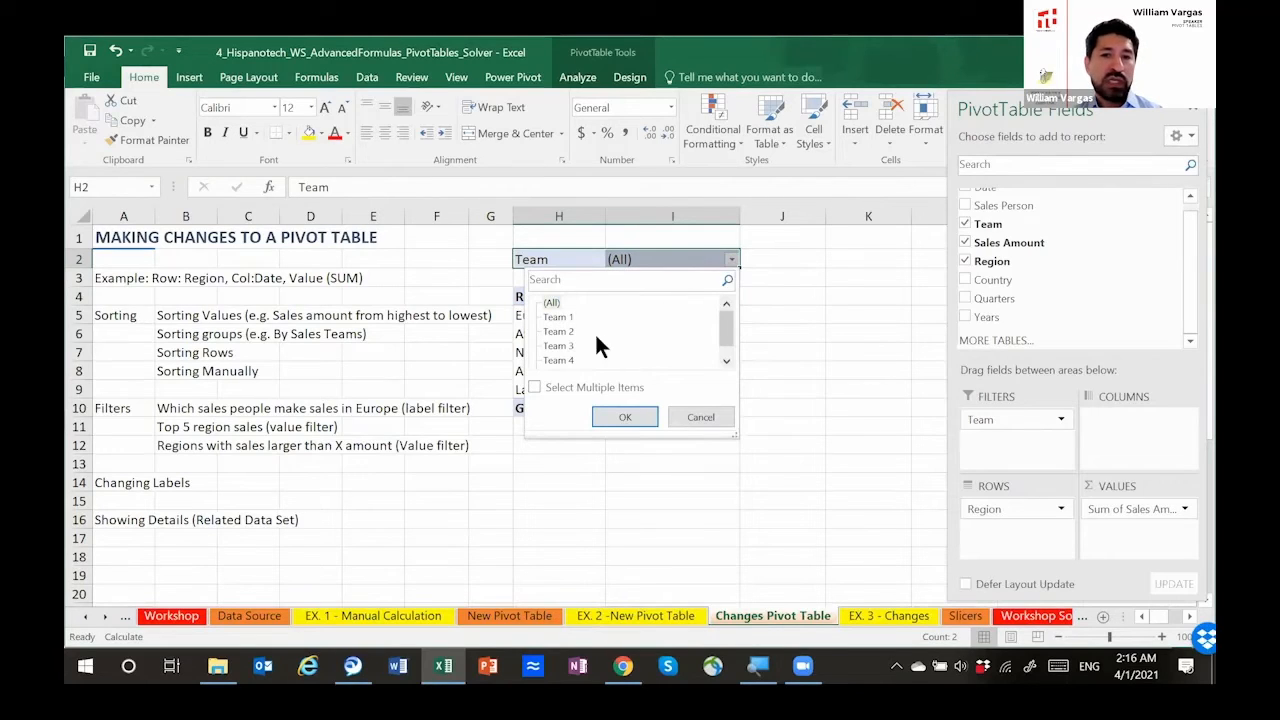
click(562, 318)
click(622, 414)
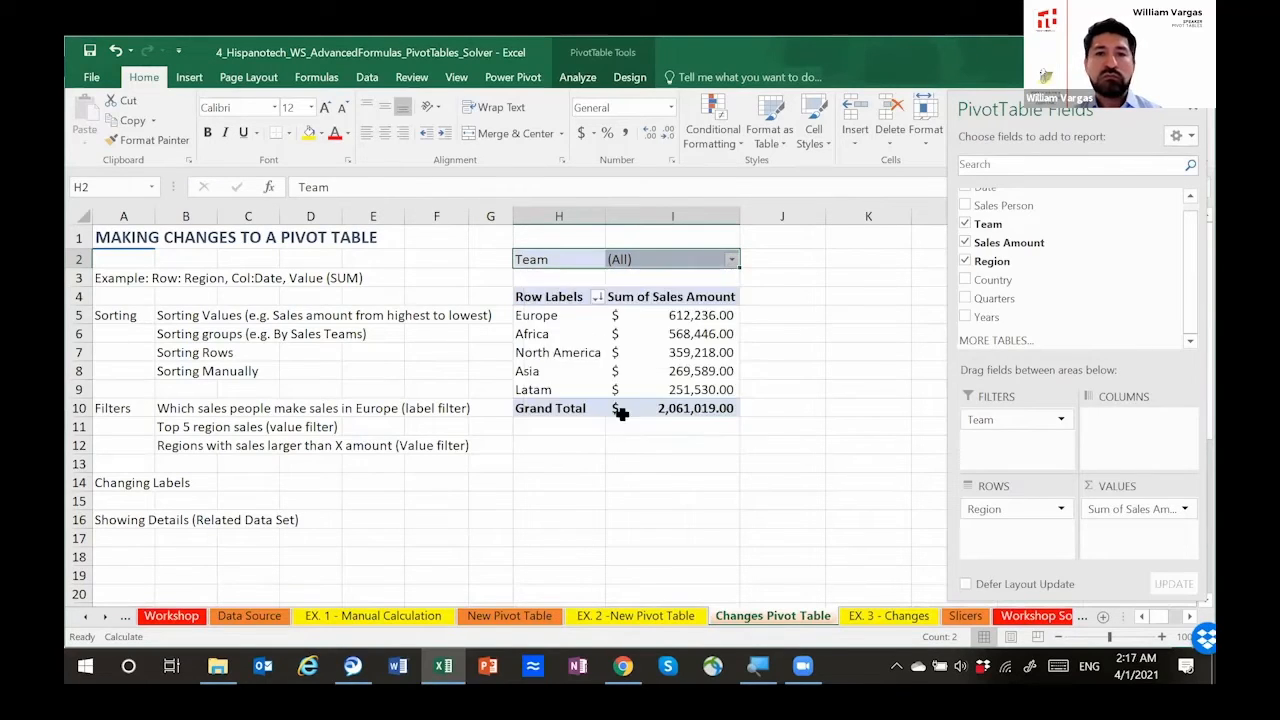
drag(670, 317, 670, 389)
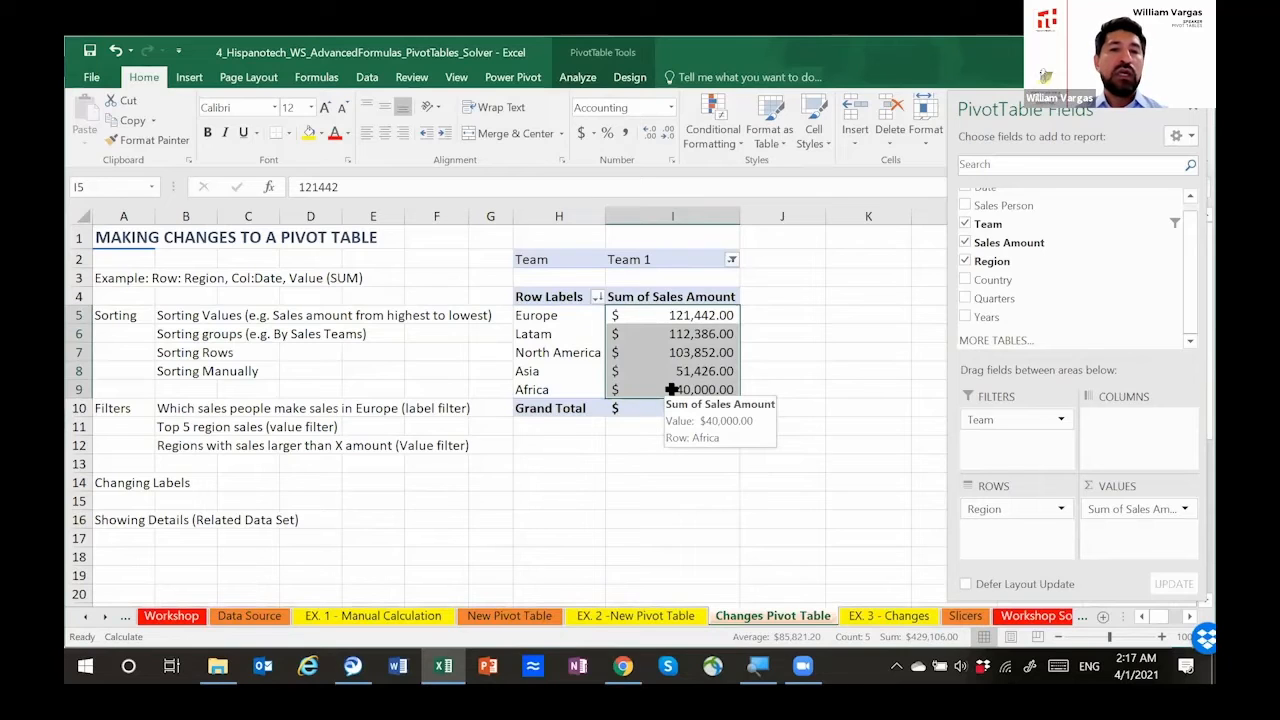
Step: Examine the Team column's filter choices on the Data Source sheet, cancel them, and return to the Changes Pivot Table sheet
click(250, 616)
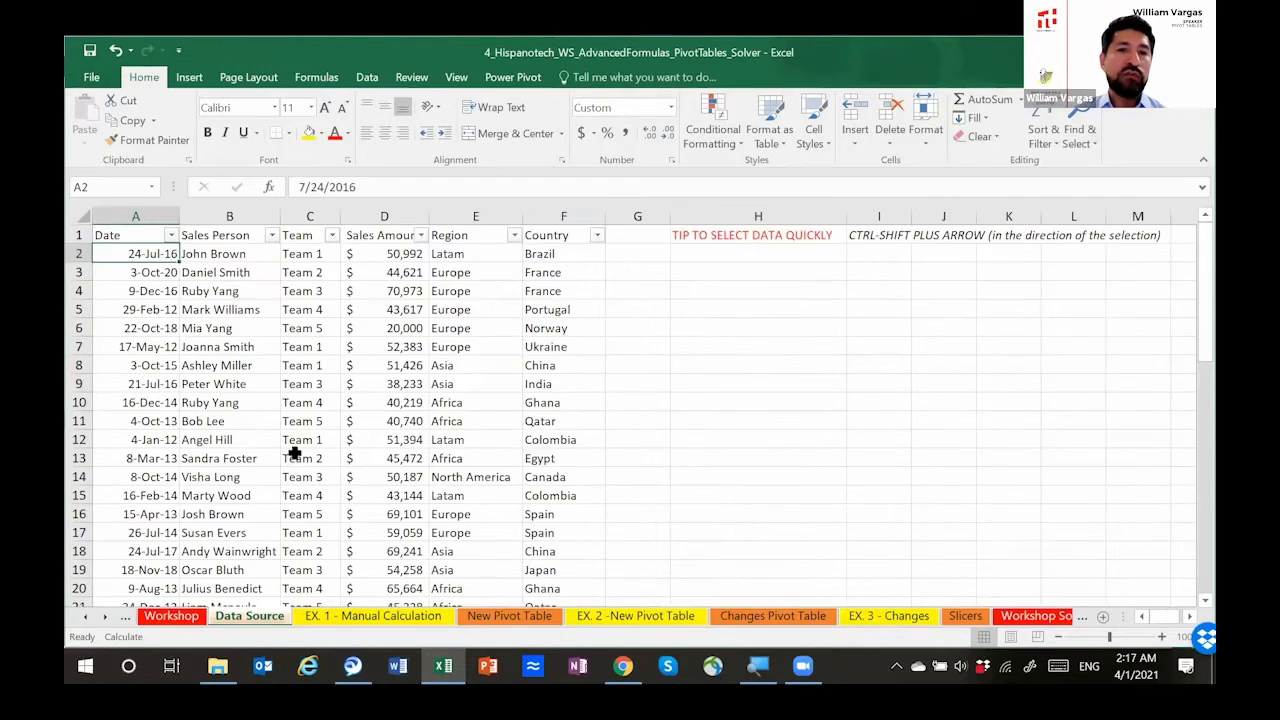
click(331, 235)
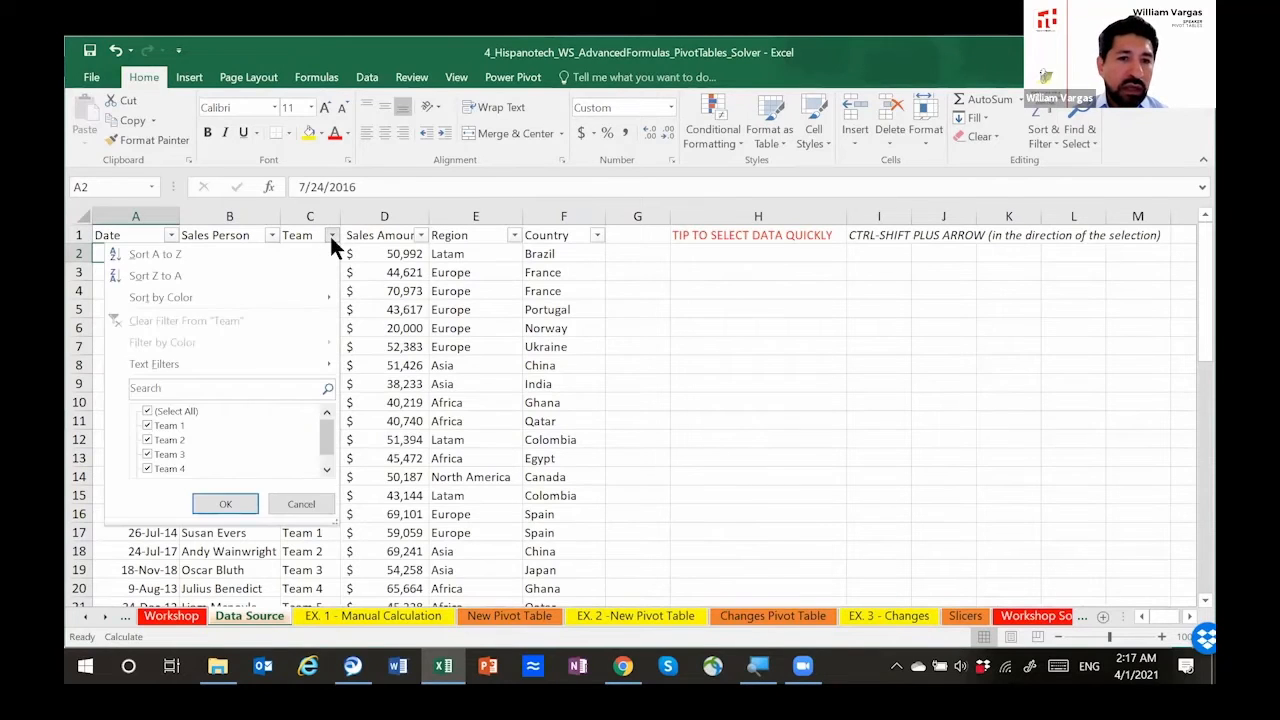
click(148, 411)
click(148, 409)
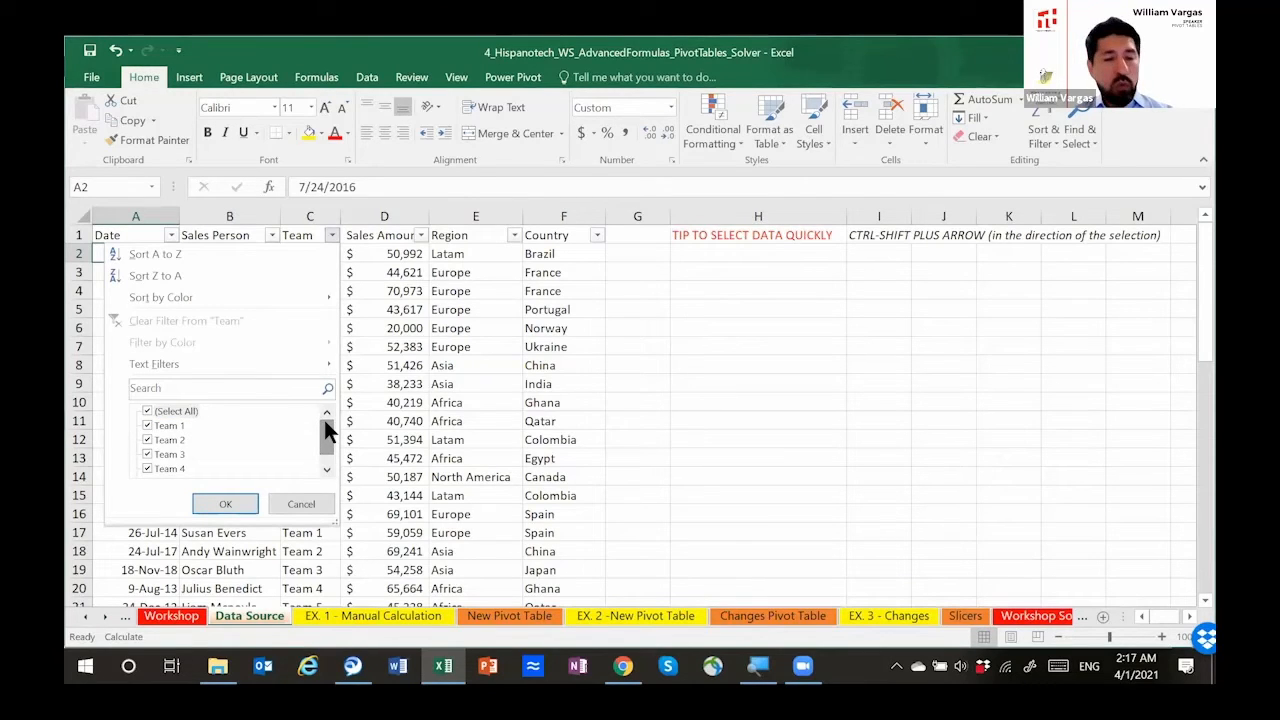
click(303, 505)
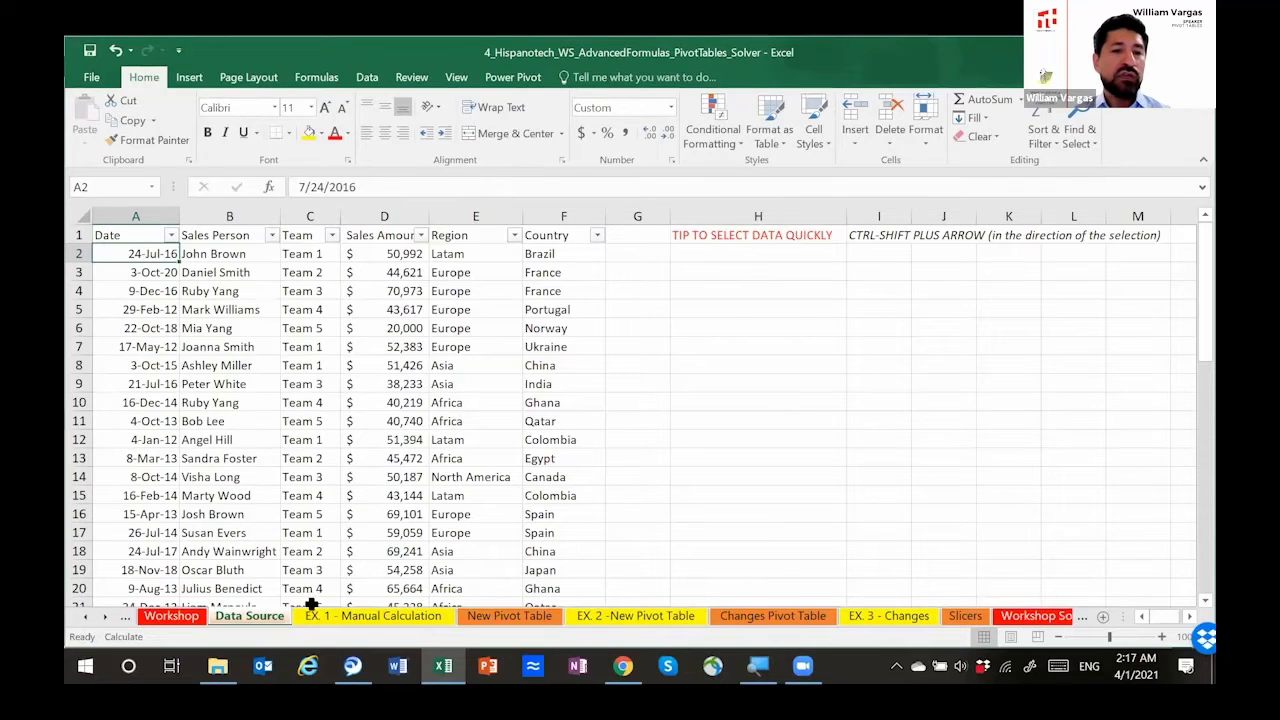
click(812, 622)
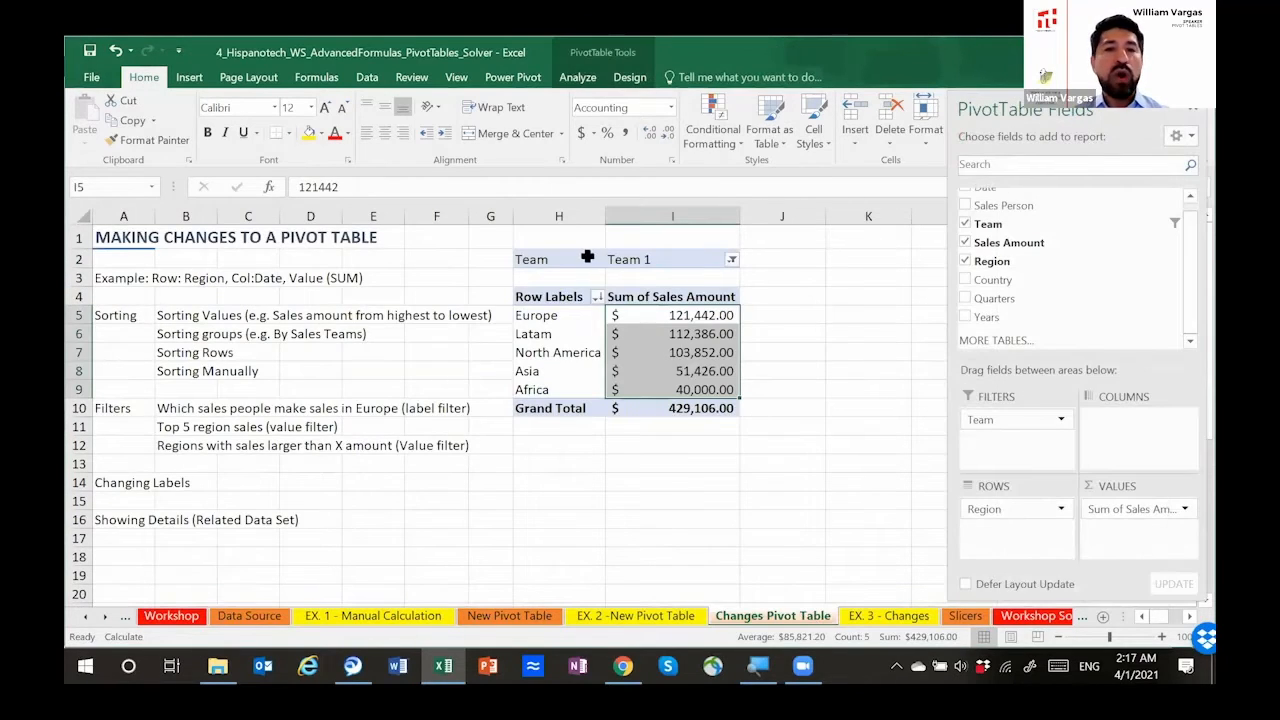
Step: Allow multiple items in the Team report filter and include Team 1, Team 2 and Team 3
drag(572, 259, 643, 258)
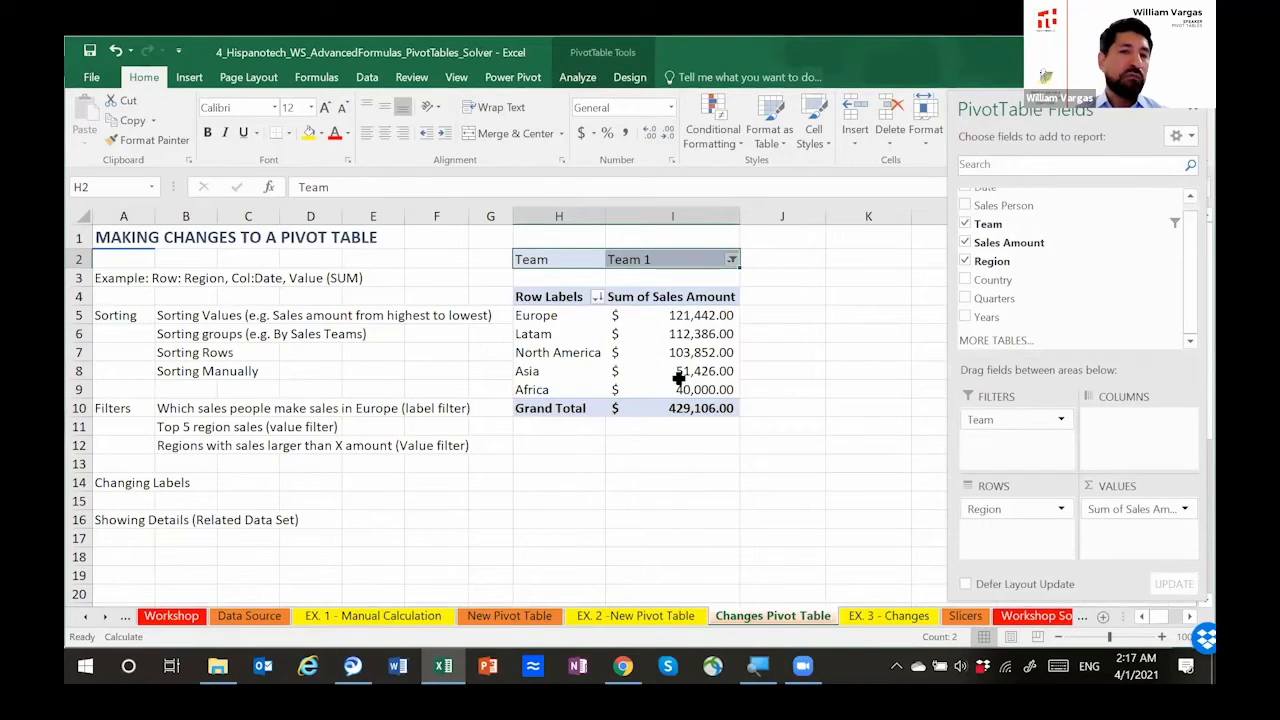
mouse_move(679, 378)
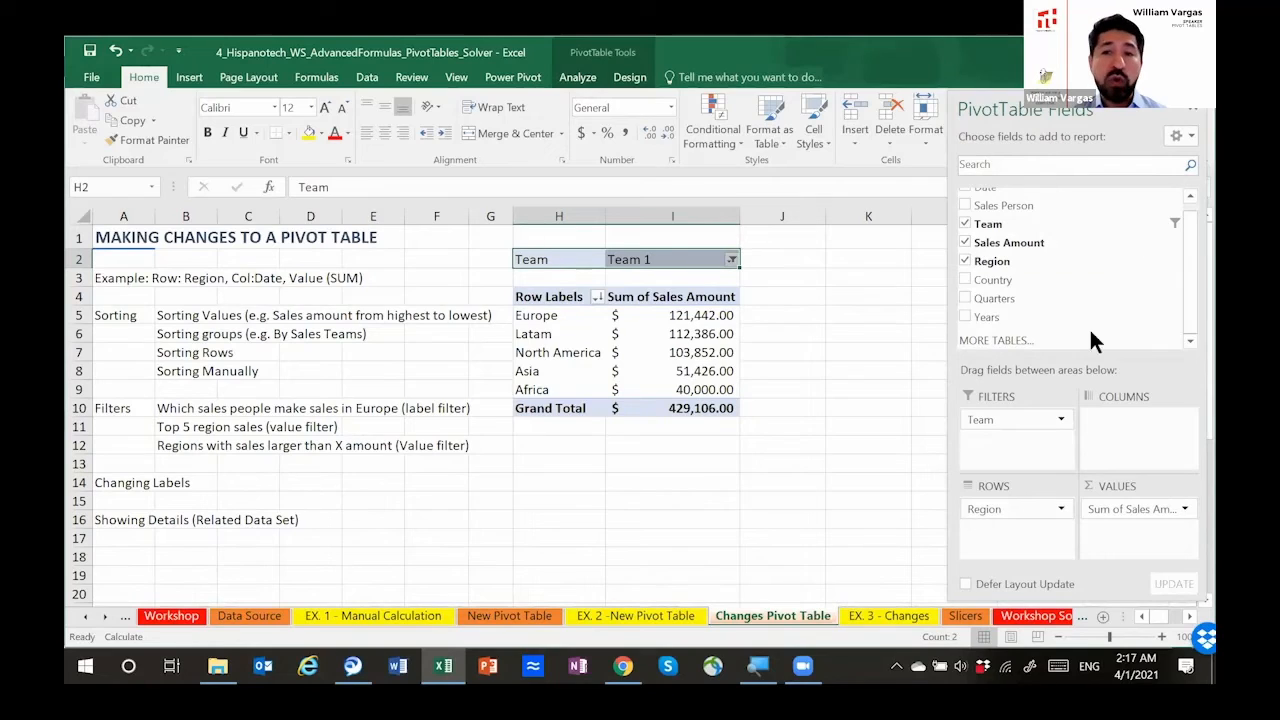
click(732, 259)
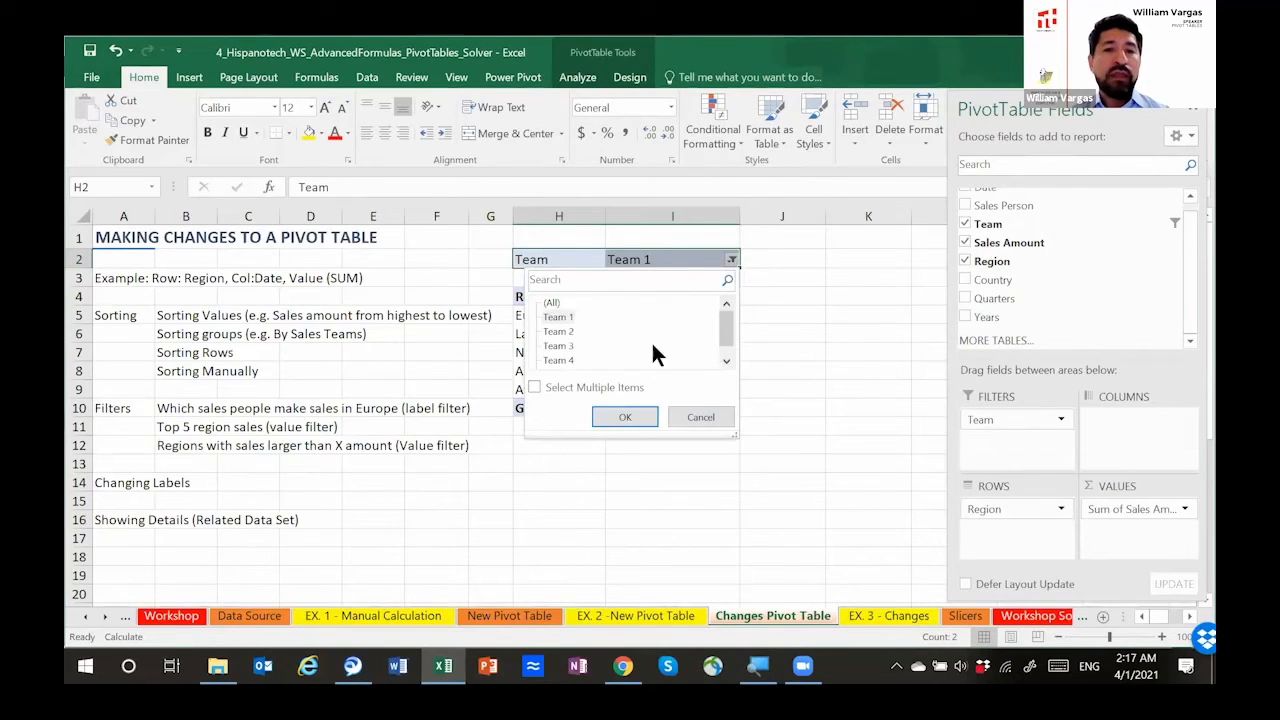
click(536, 386)
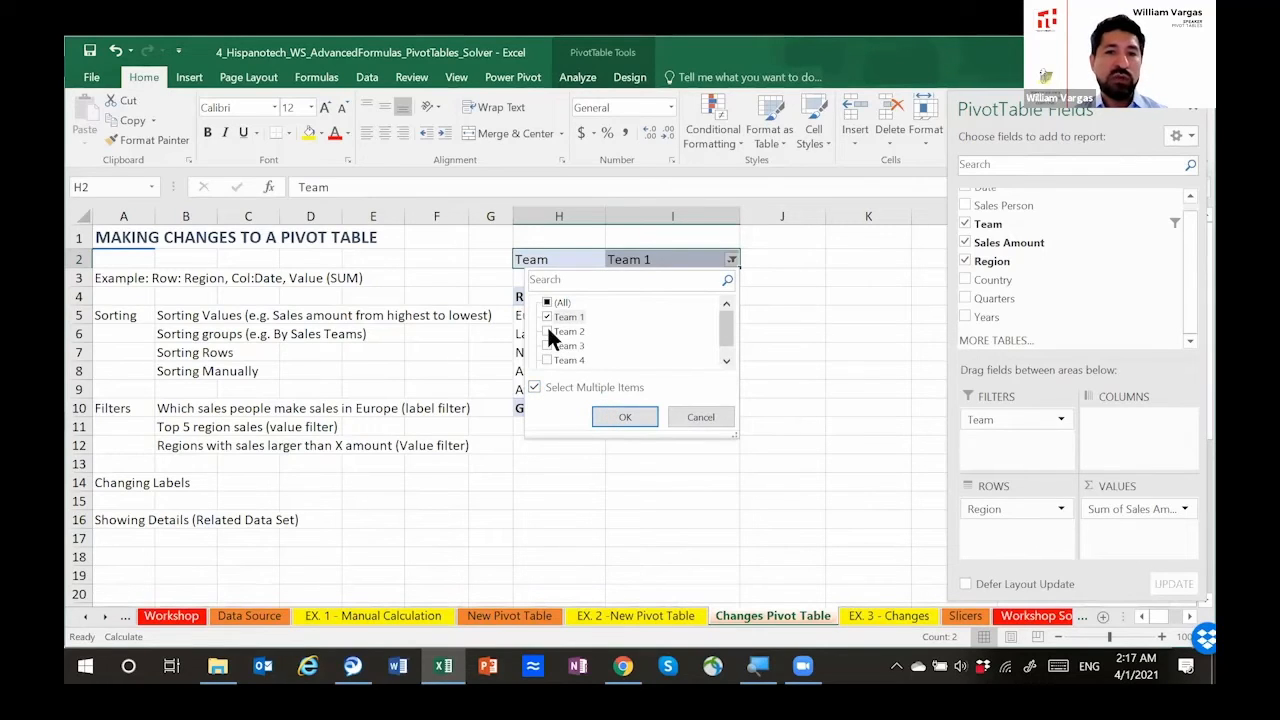
click(616, 416)
drag(636, 315, 615, 391)
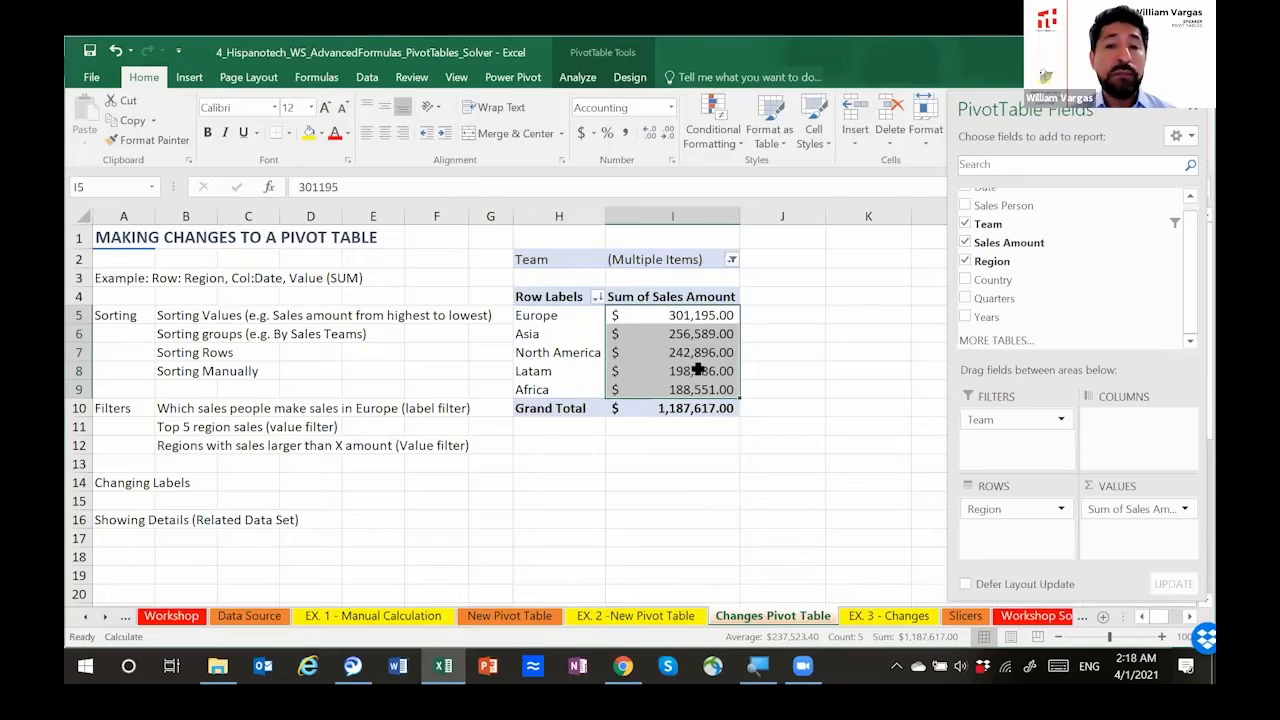
click(790, 339)
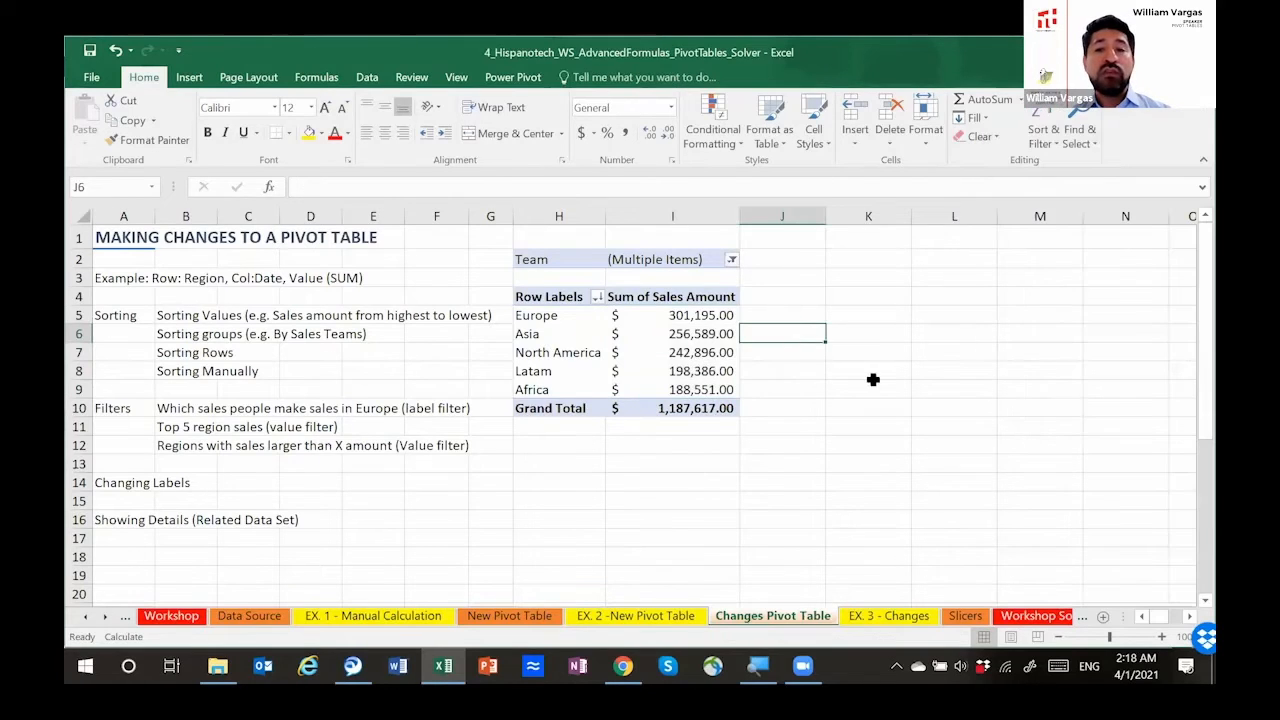
Step: Add the Country field as a second report filter below Team
click(671, 333)
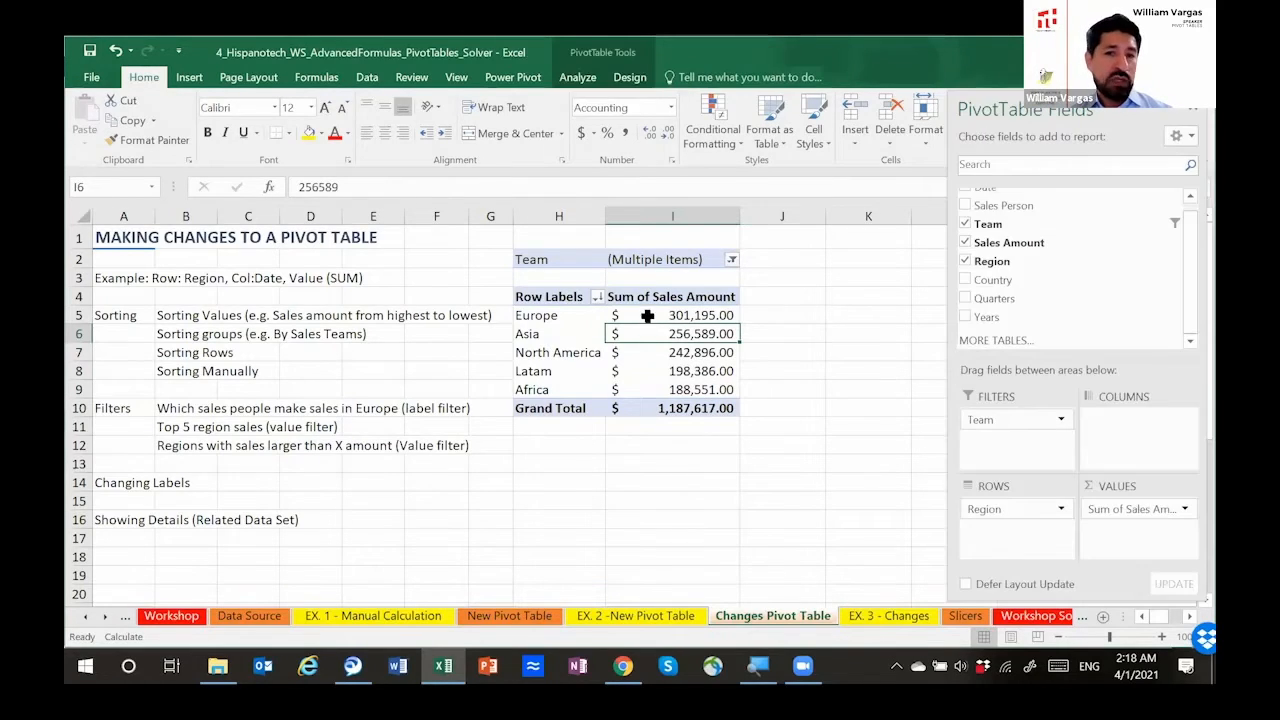
click(646, 316)
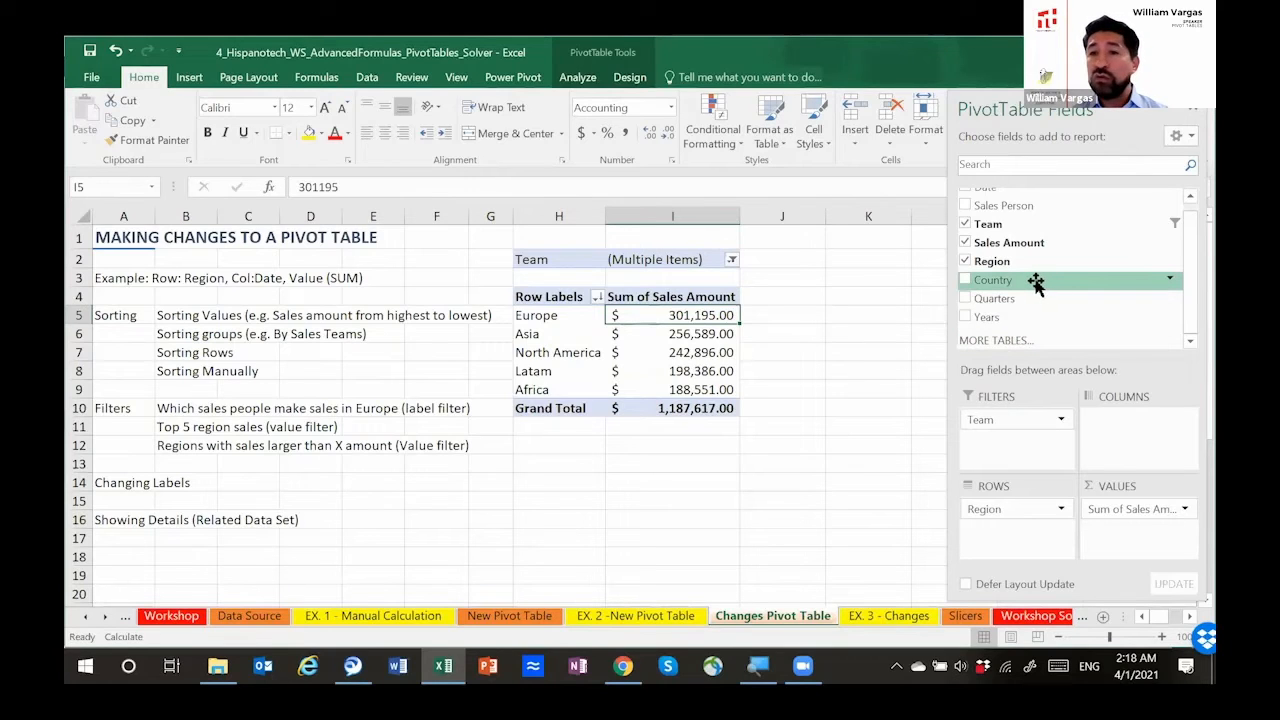
drag(1035, 283, 1037, 456)
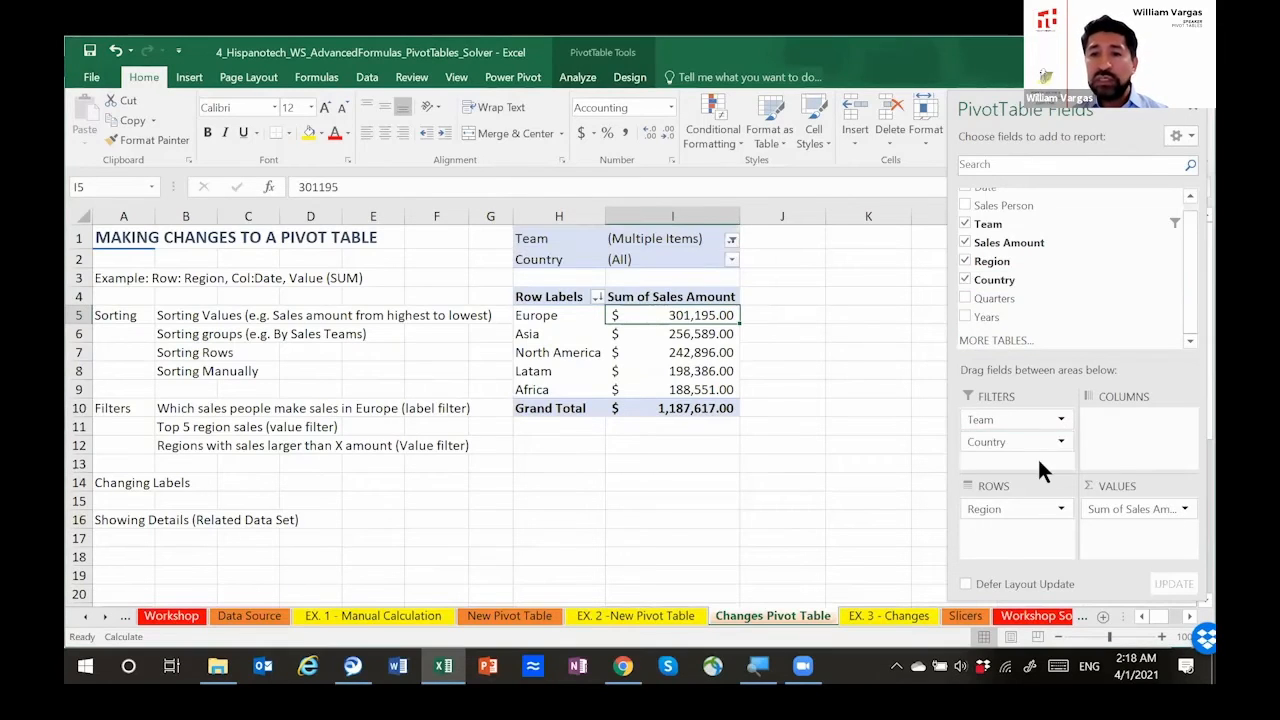
drag(556, 262, 700, 261)
click(765, 260)
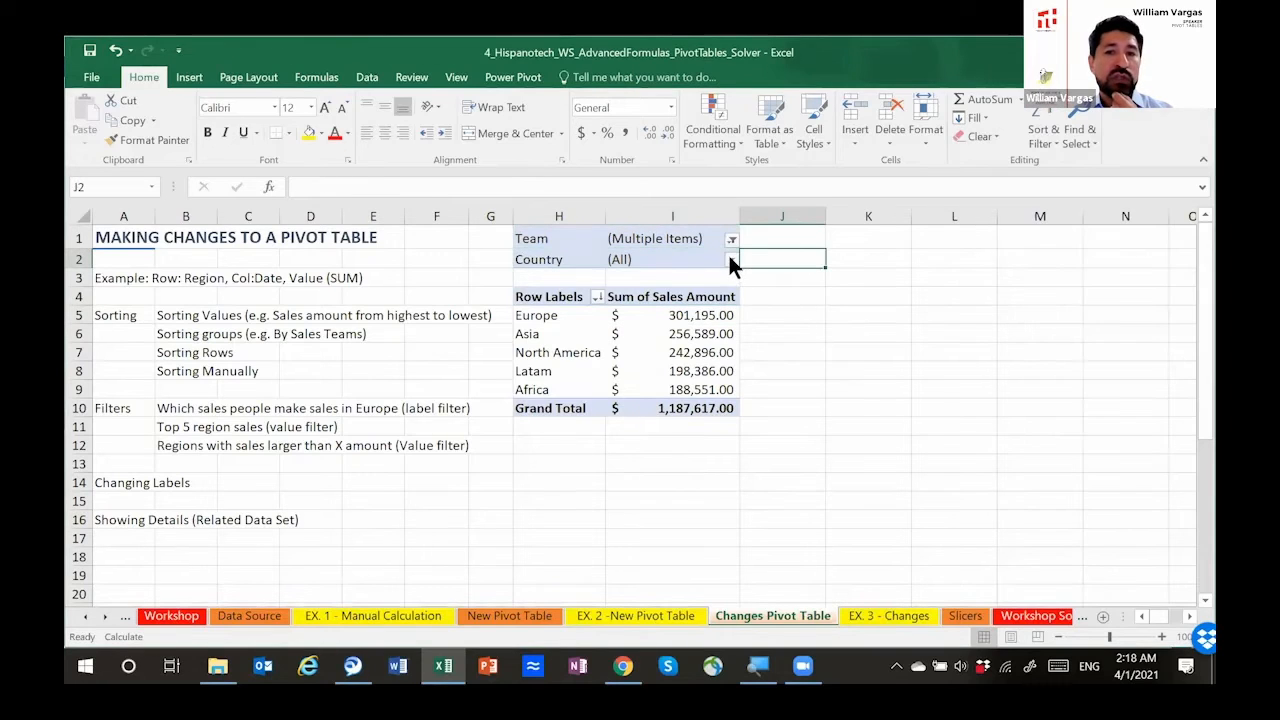
Step: Filter the pivot table to Brazil with the Country report filter and select the Latam row
click(731, 259)
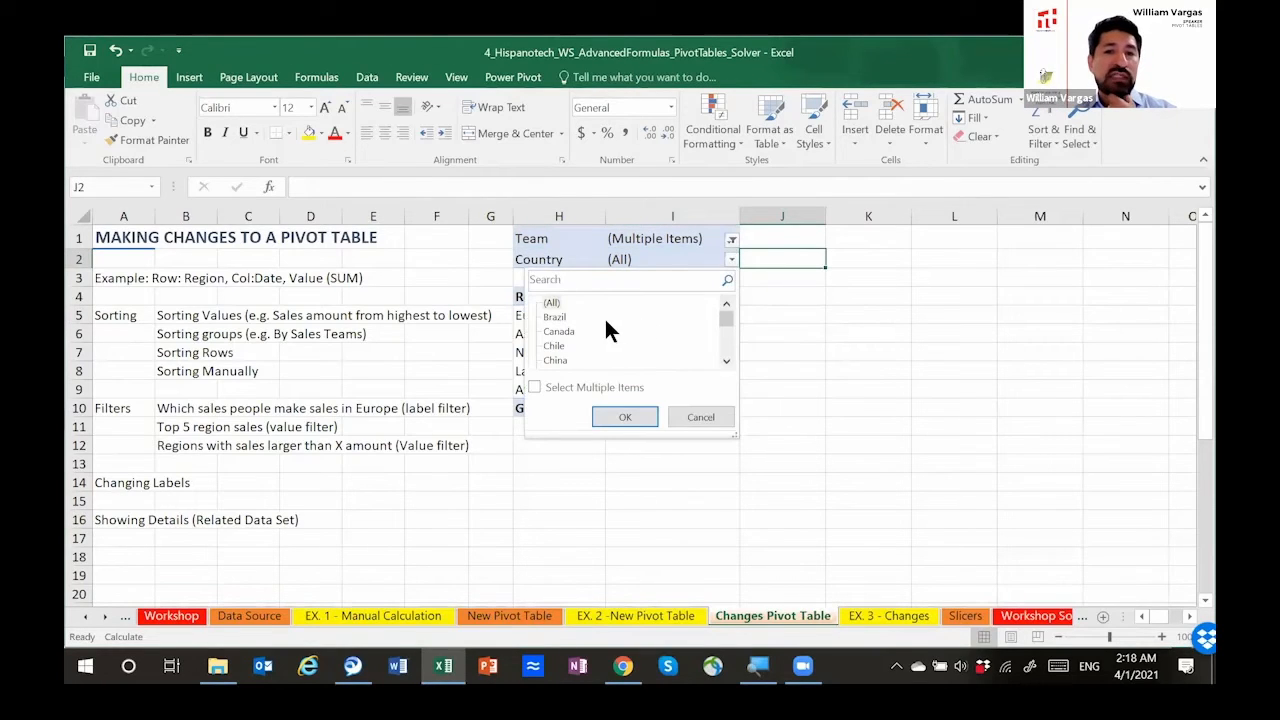
click(556, 317)
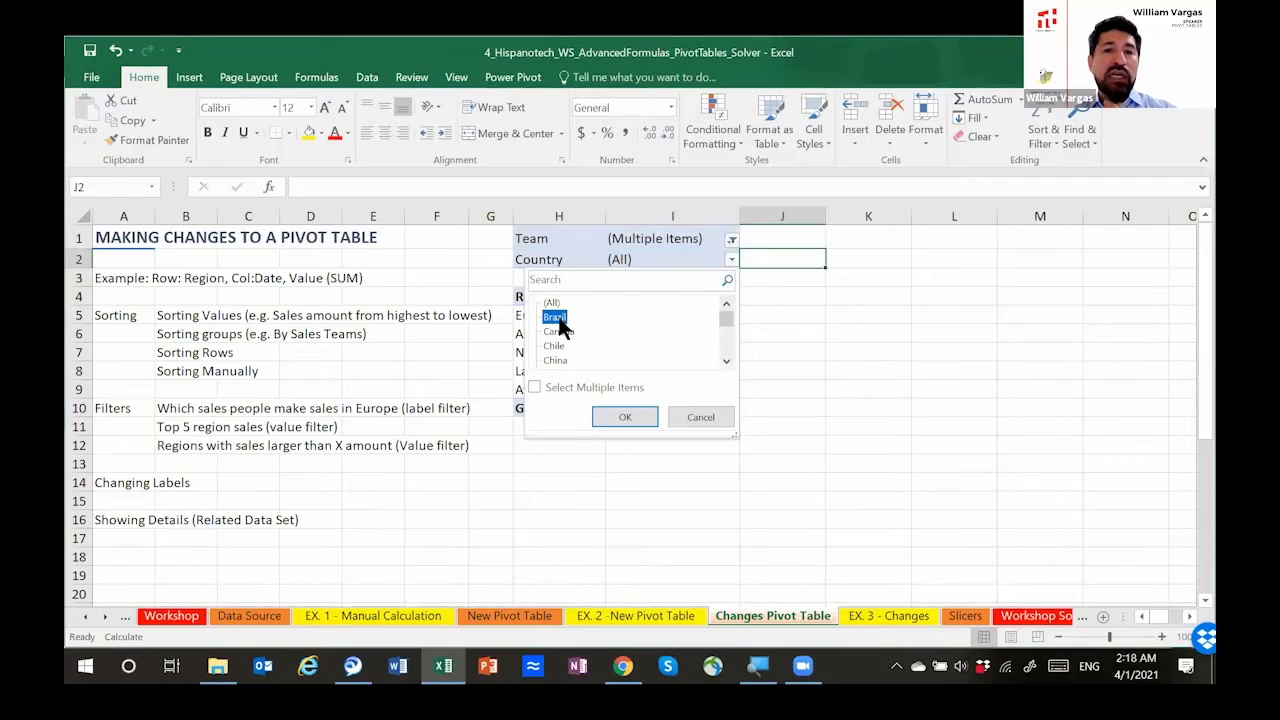
click(628, 416)
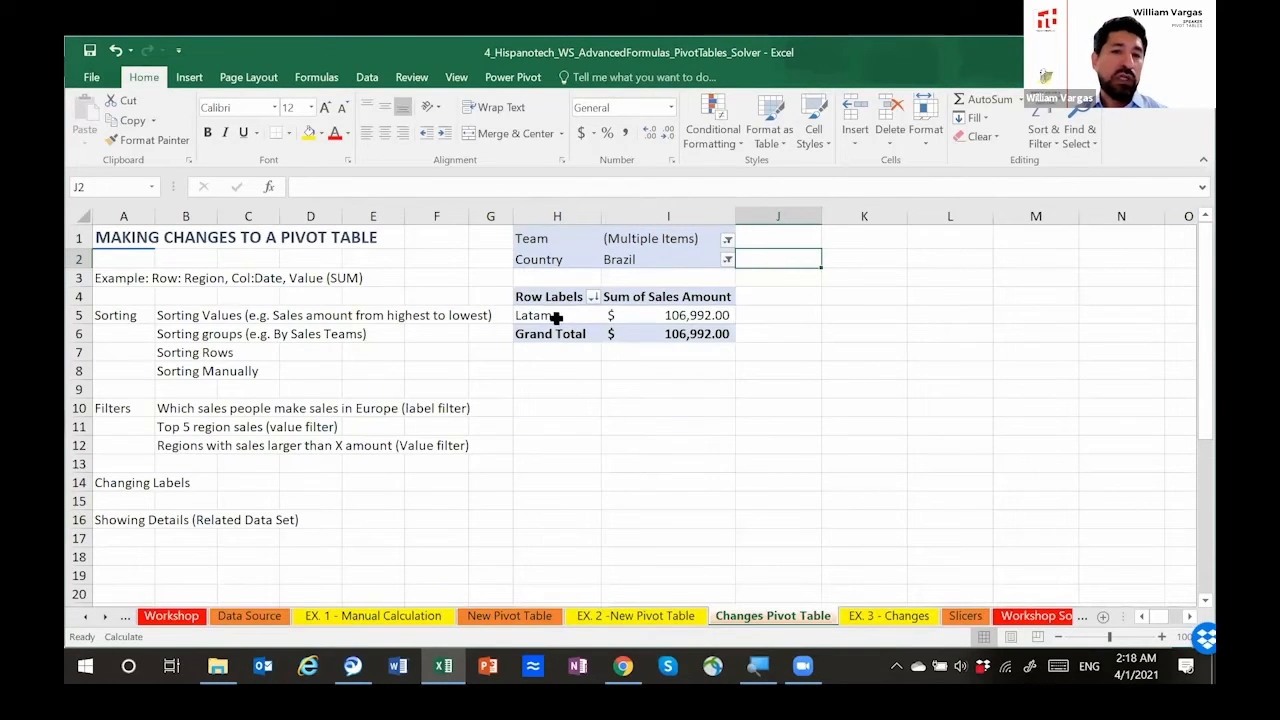
click(557, 316)
key(shift+Right)
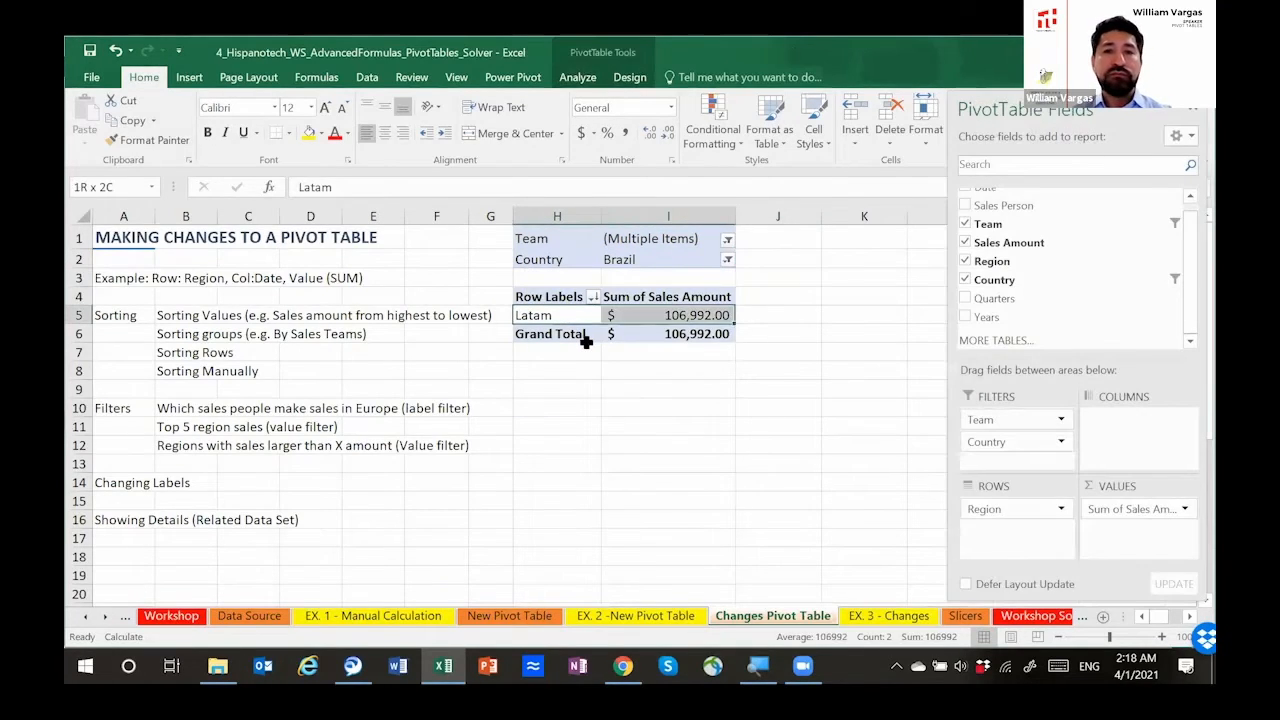
Step: Set the Team report filter to include all teams and recheck its list of teams
click(727, 240)
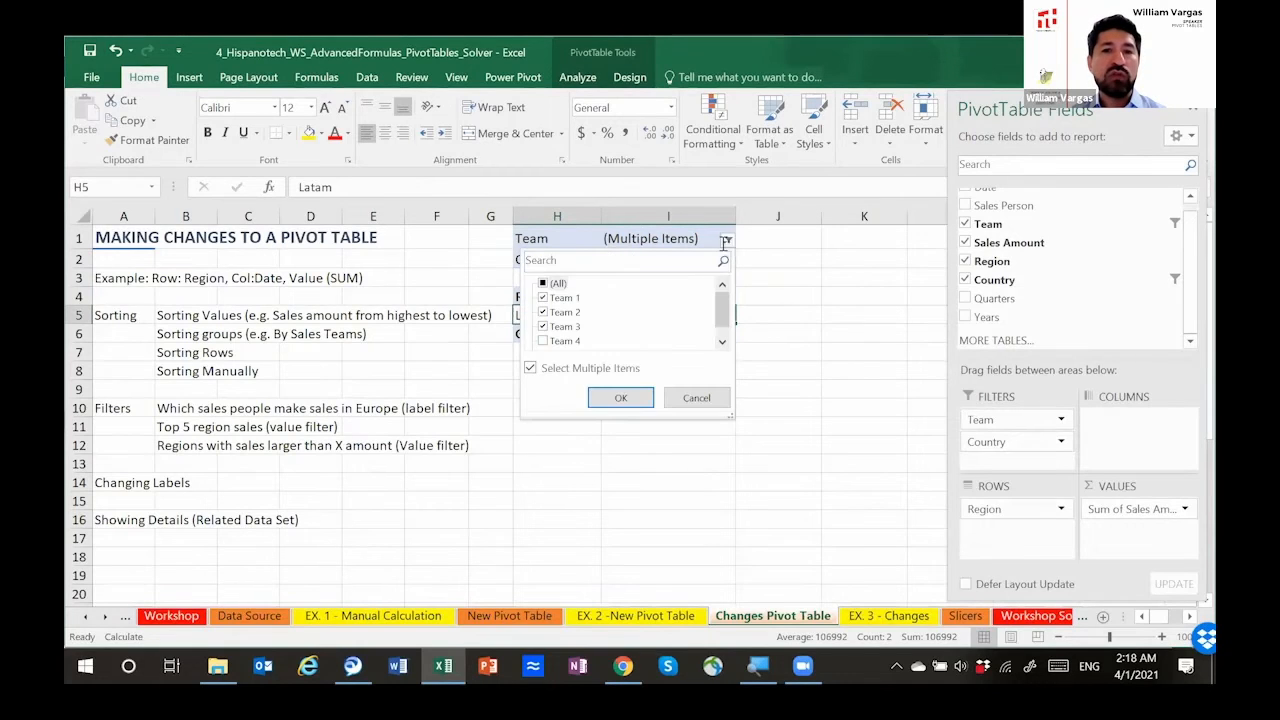
click(621, 397)
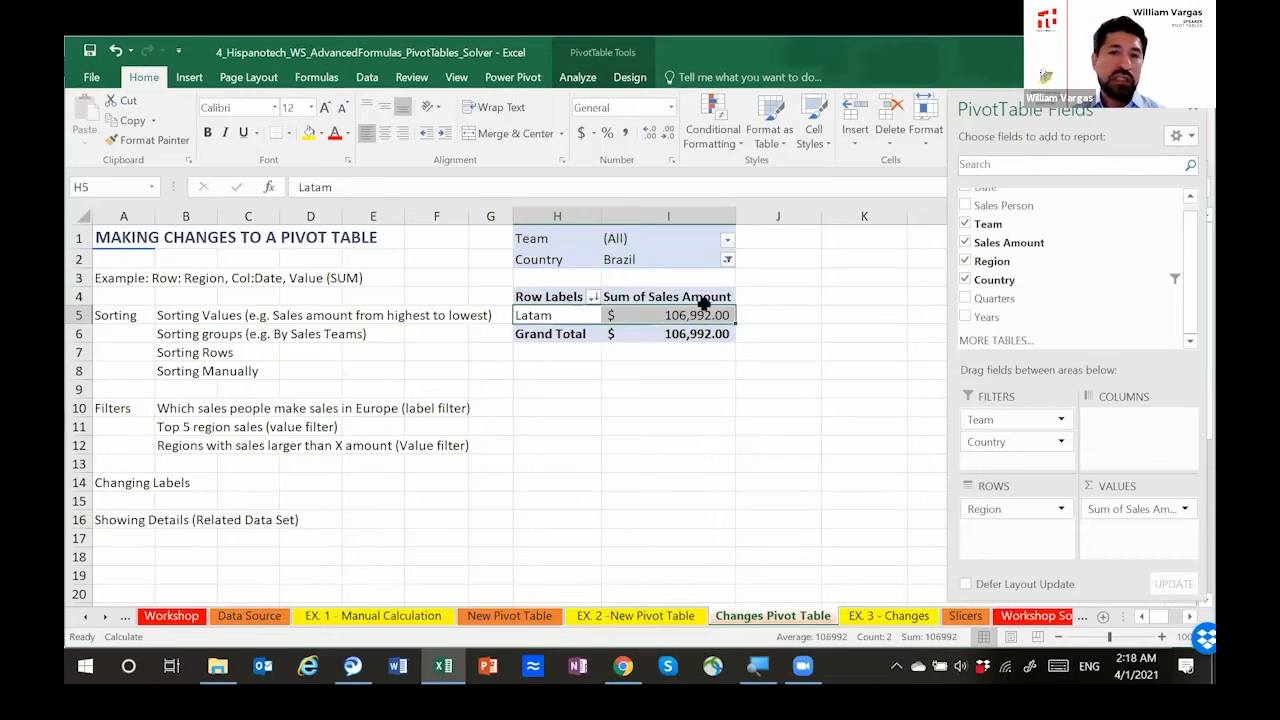
click(728, 242)
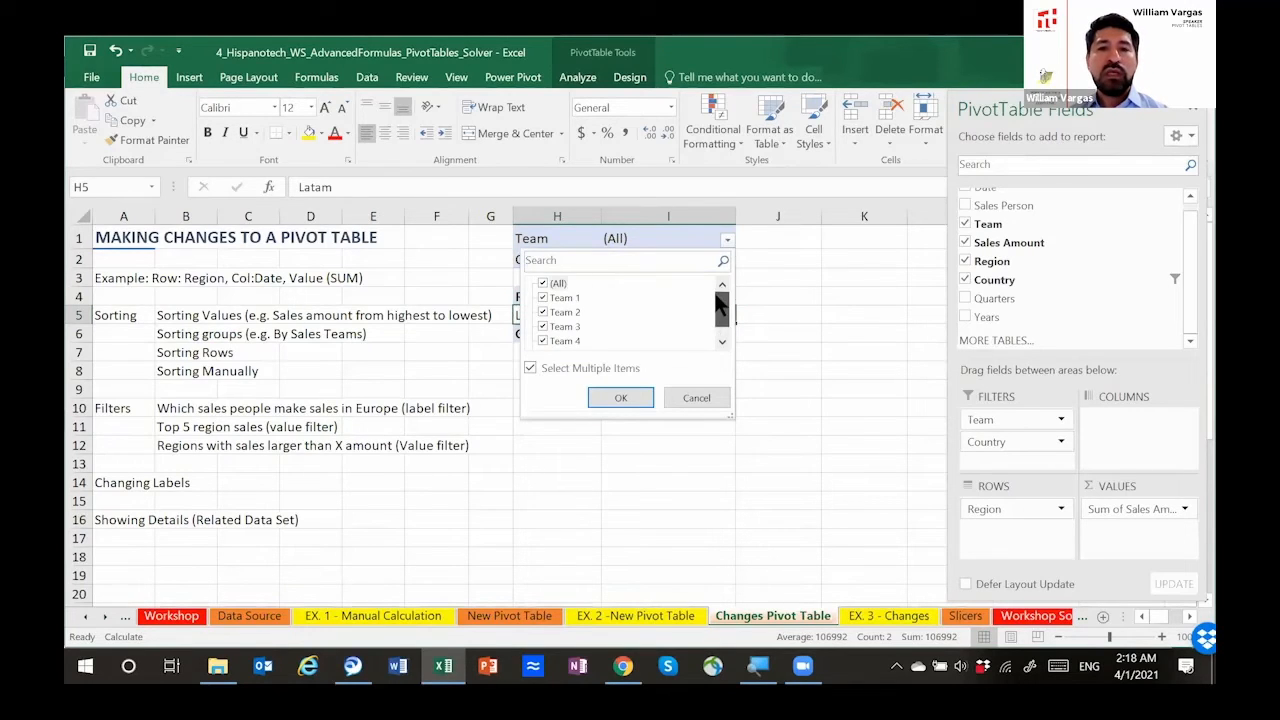
click(708, 398)
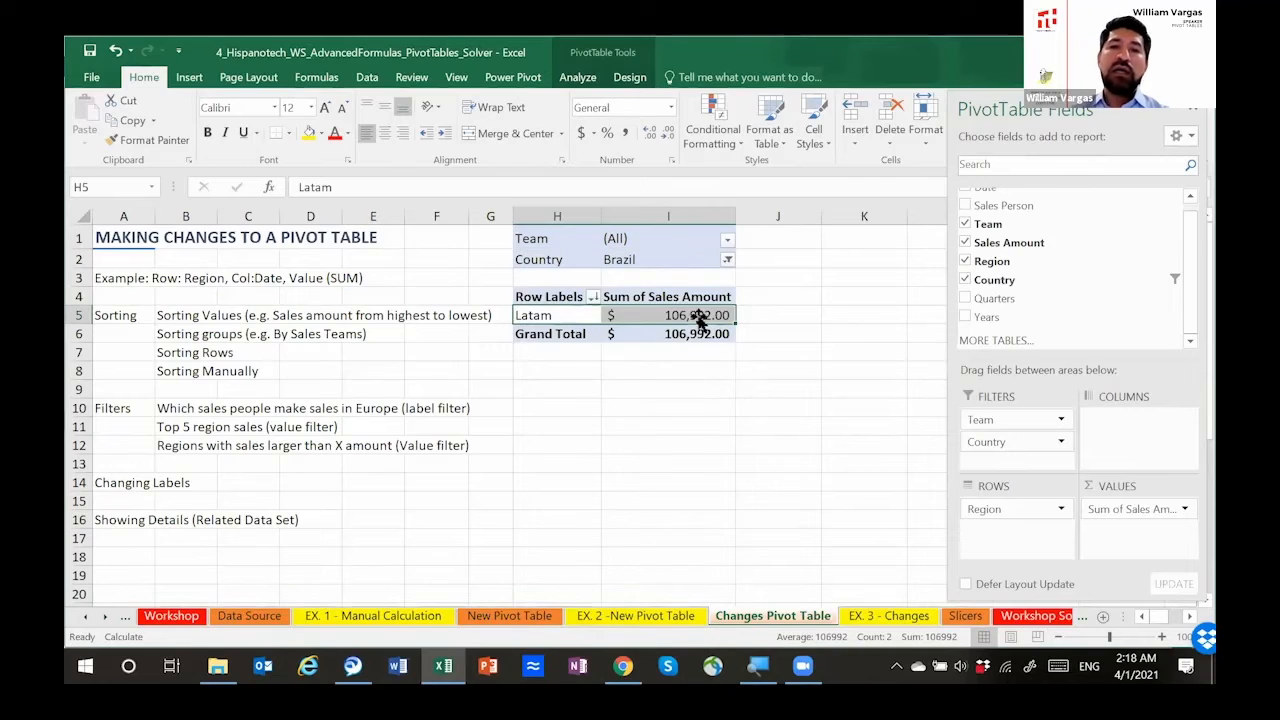
click(727, 242)
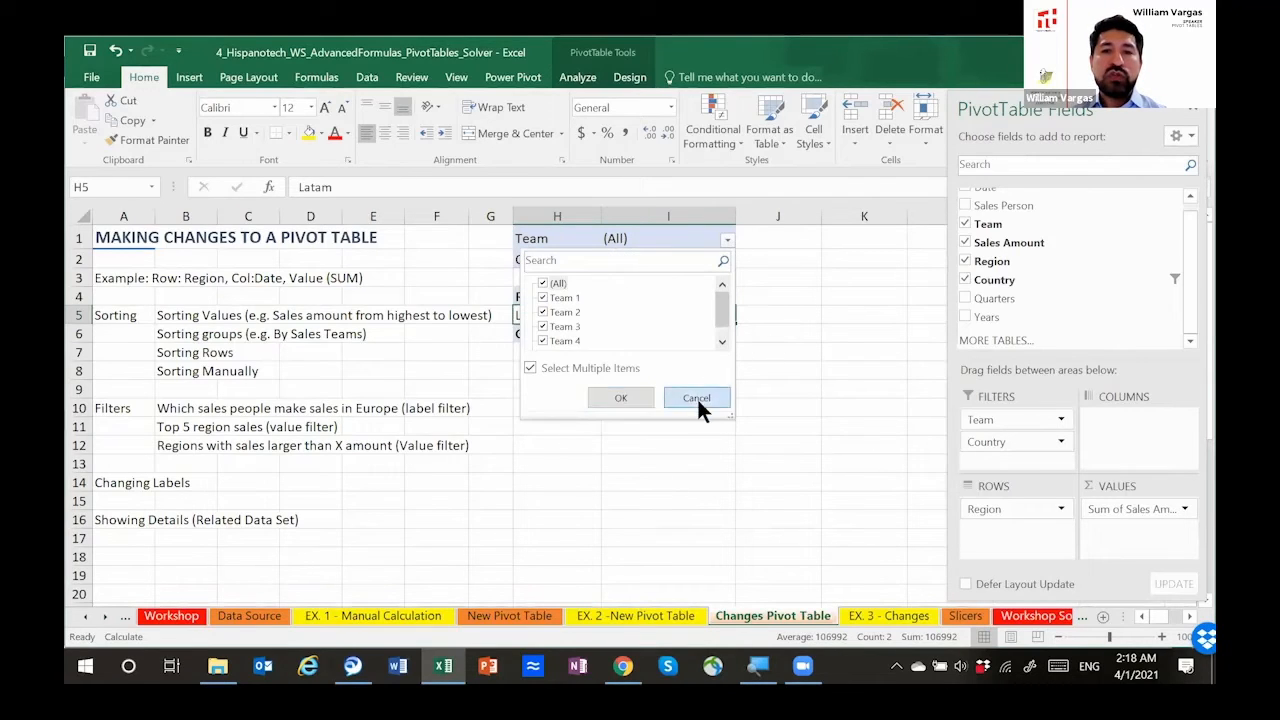
Step: Allow multiple items in the Country report filter and include Canada along with Brazil
click(697, 397)
click(727, 260)
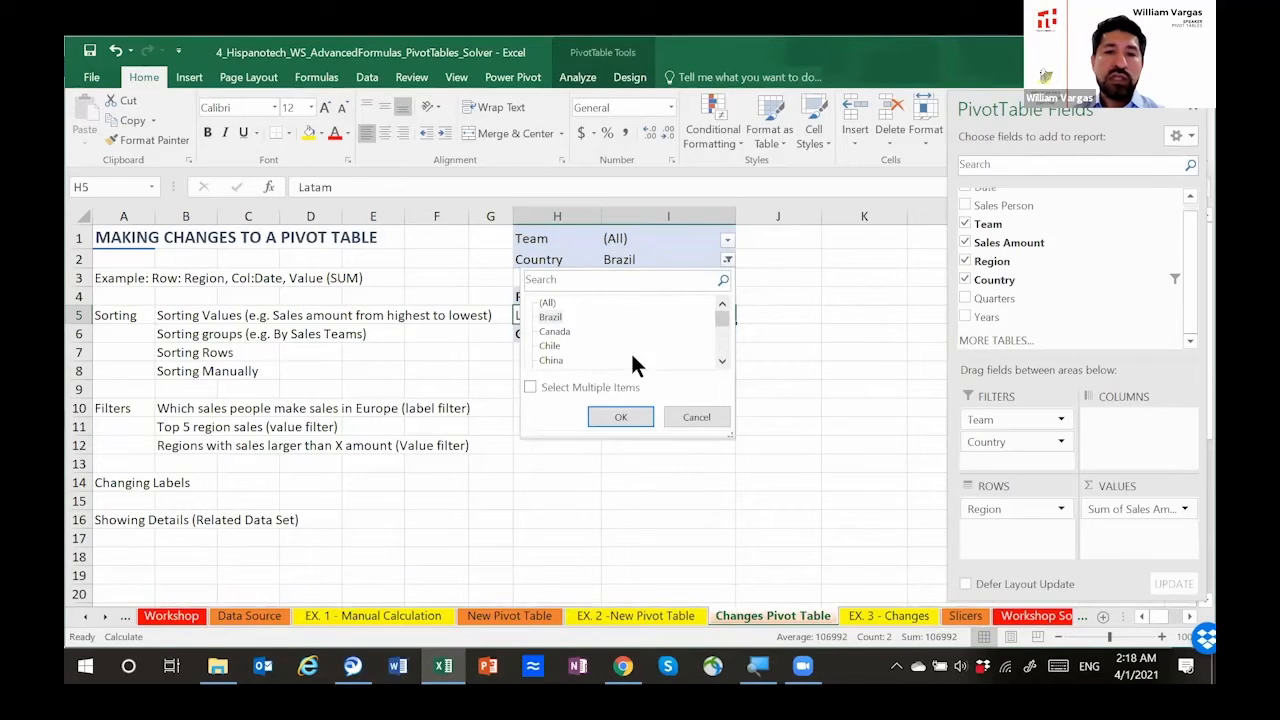
click(532, 388)
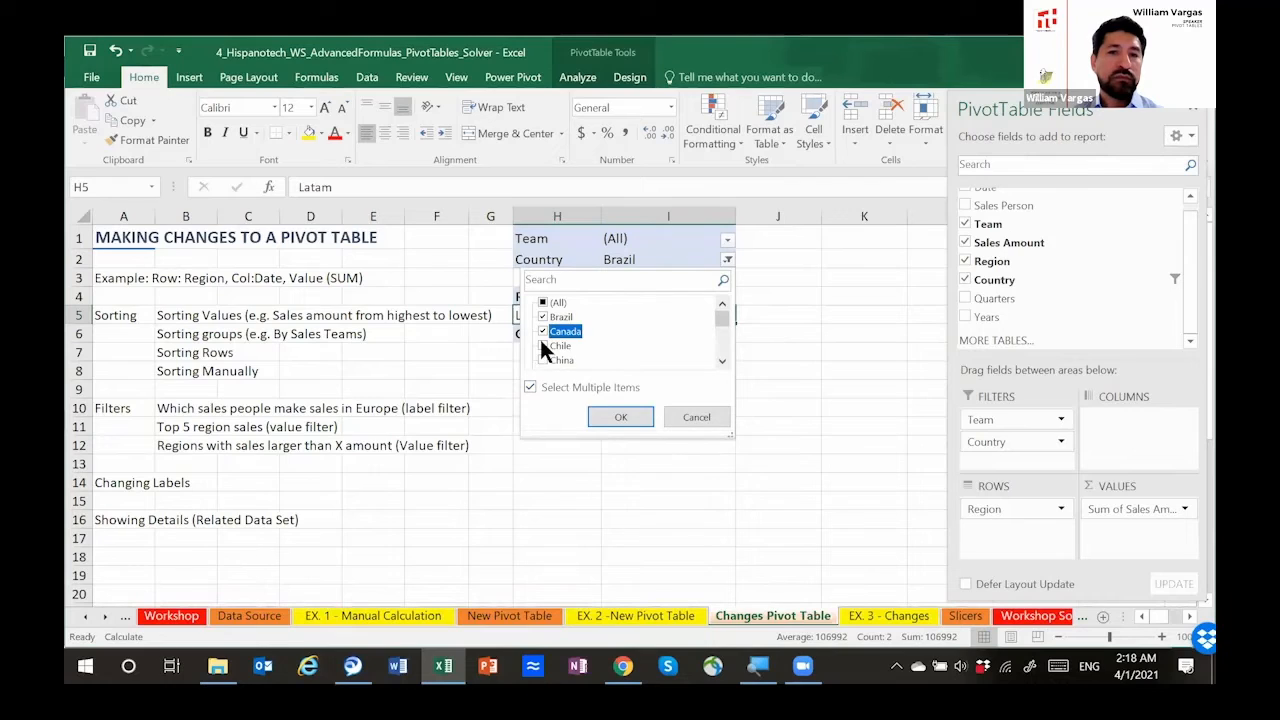
click(608, 416)
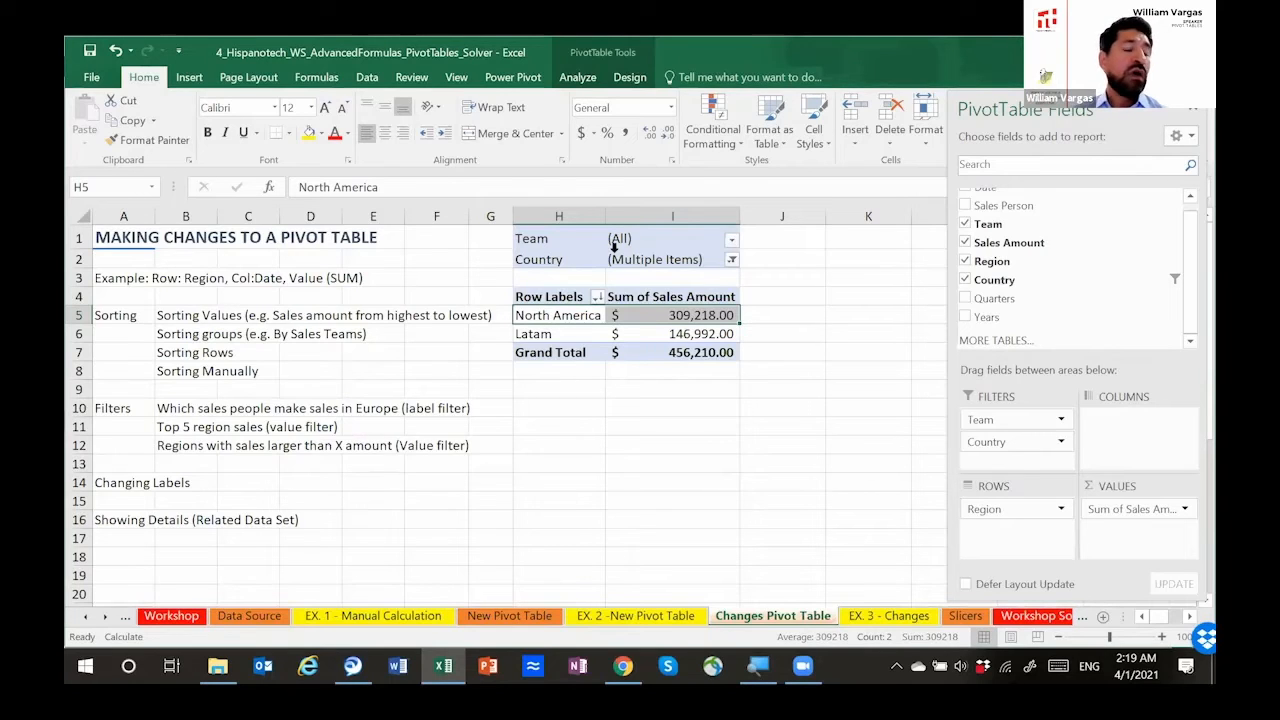
Step: Remove the Team and Country report filters from the pivot table
click(586, 239)
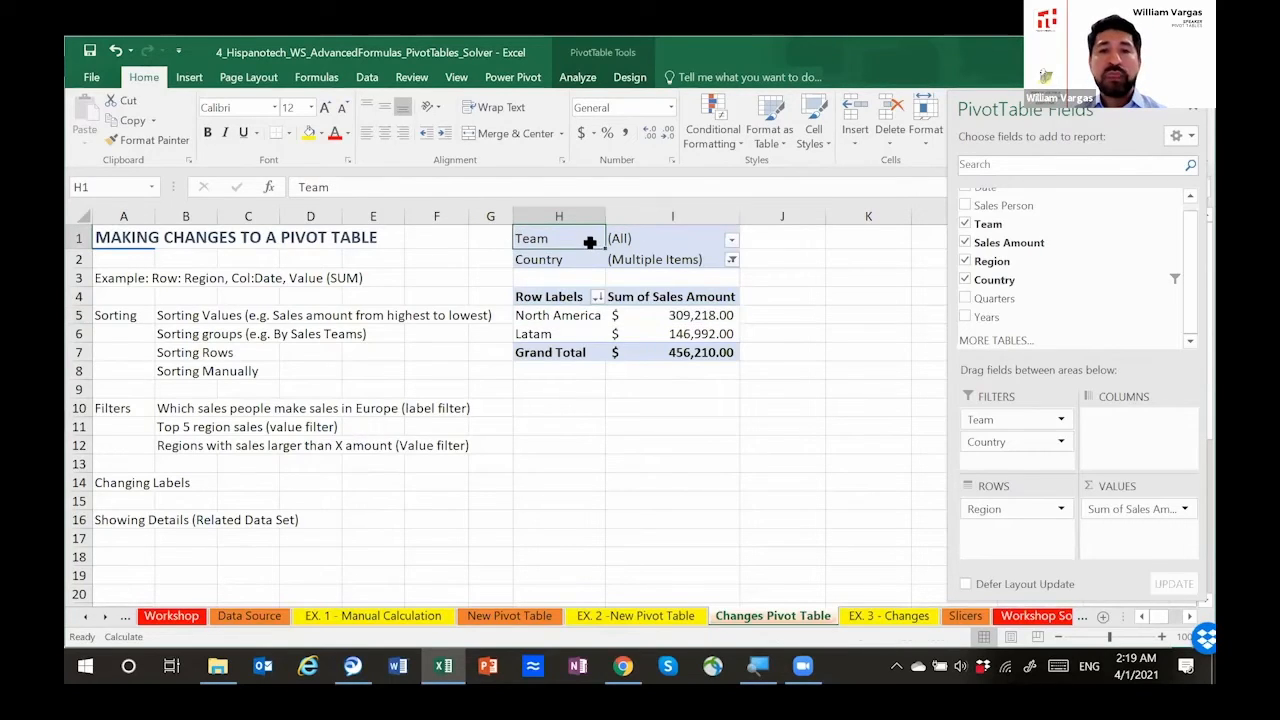
drag(588, 239, 622, 247)
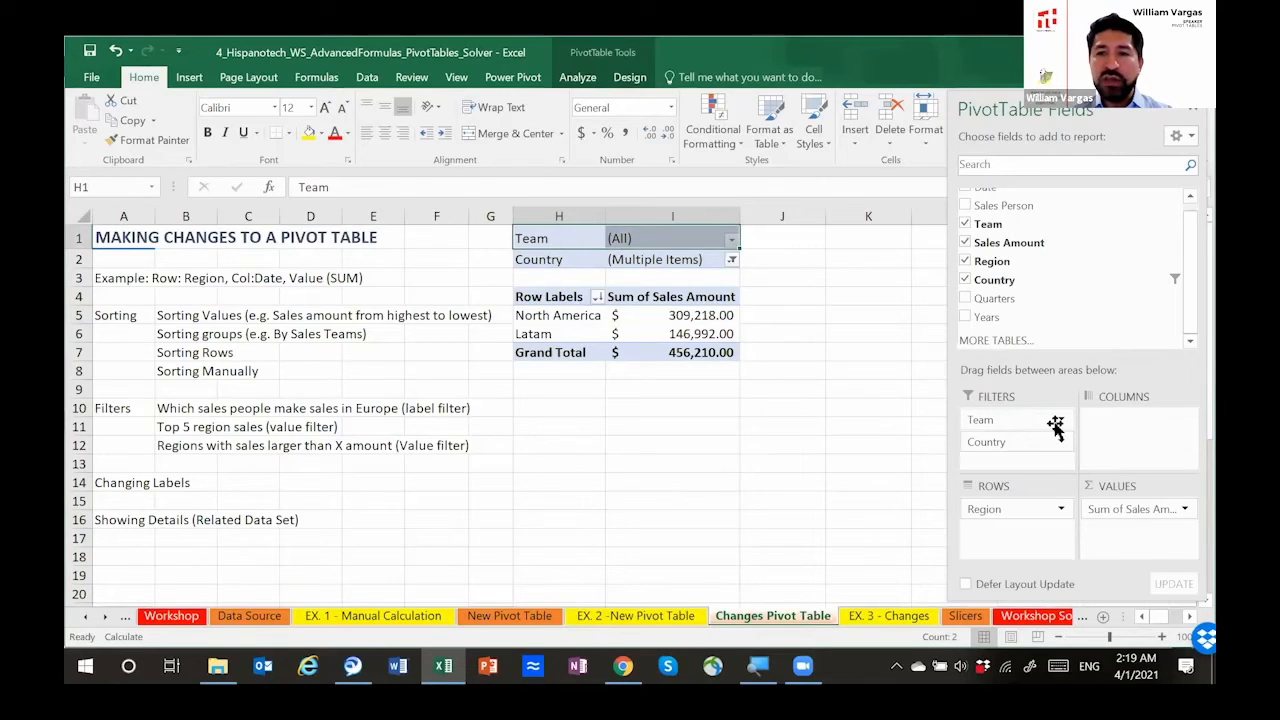
drag(1026, 417, 1066, 286)
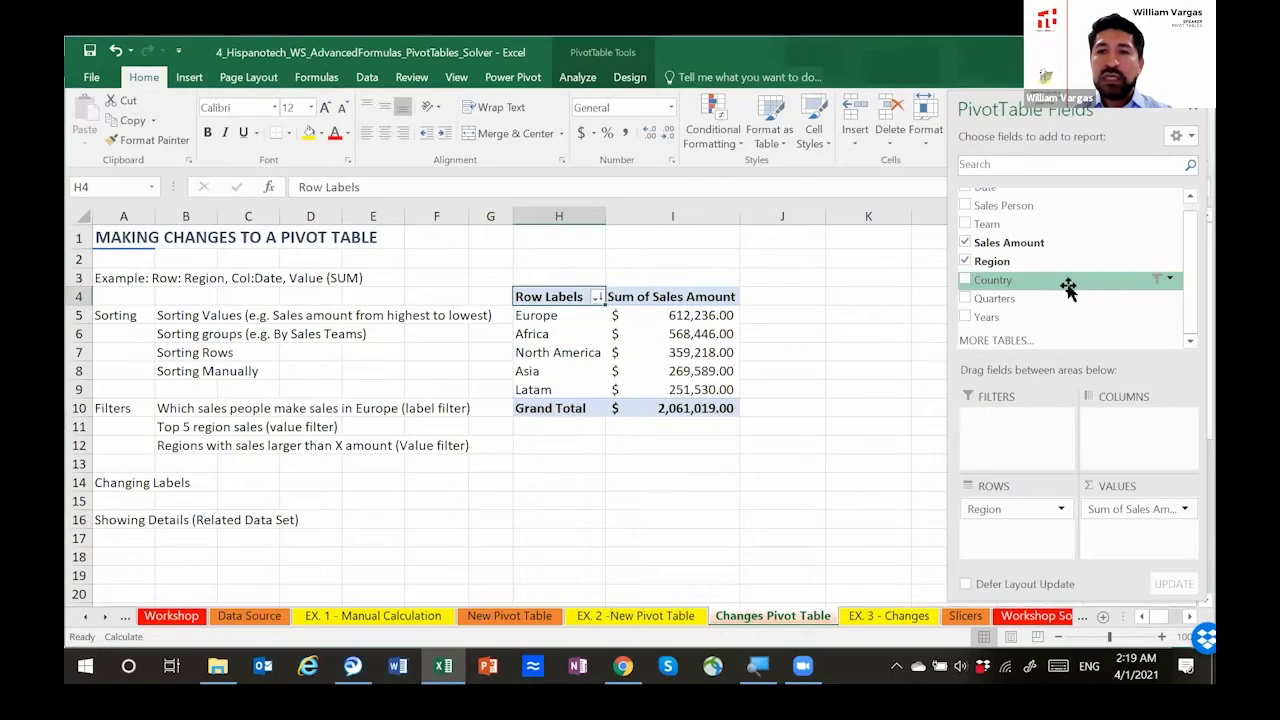
click(585, 318)
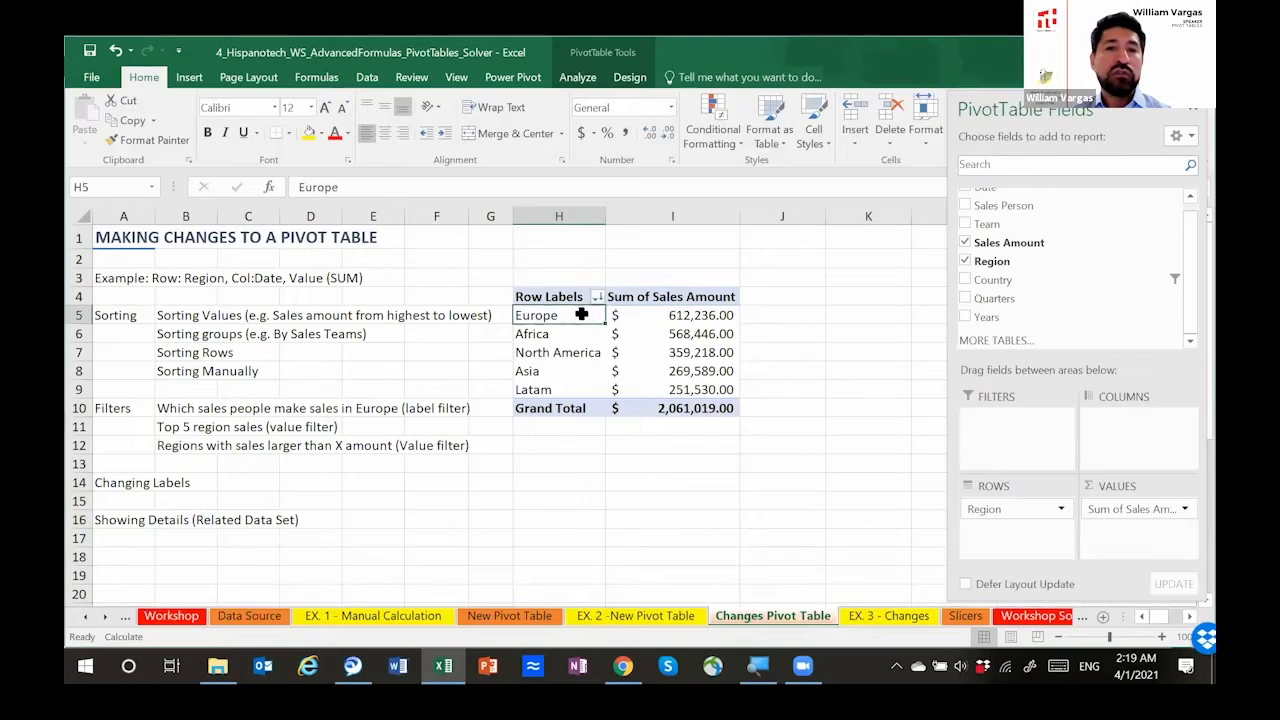
right_click(577, 316)
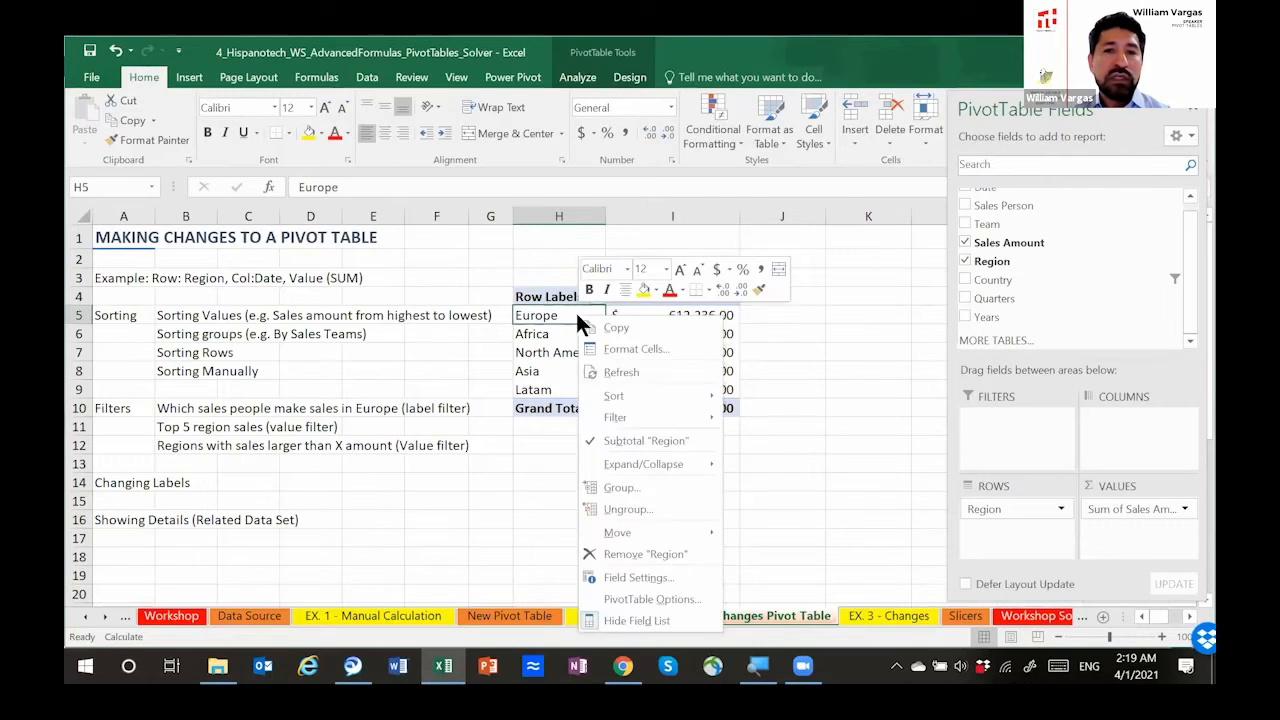
mouse_move(620, 415)
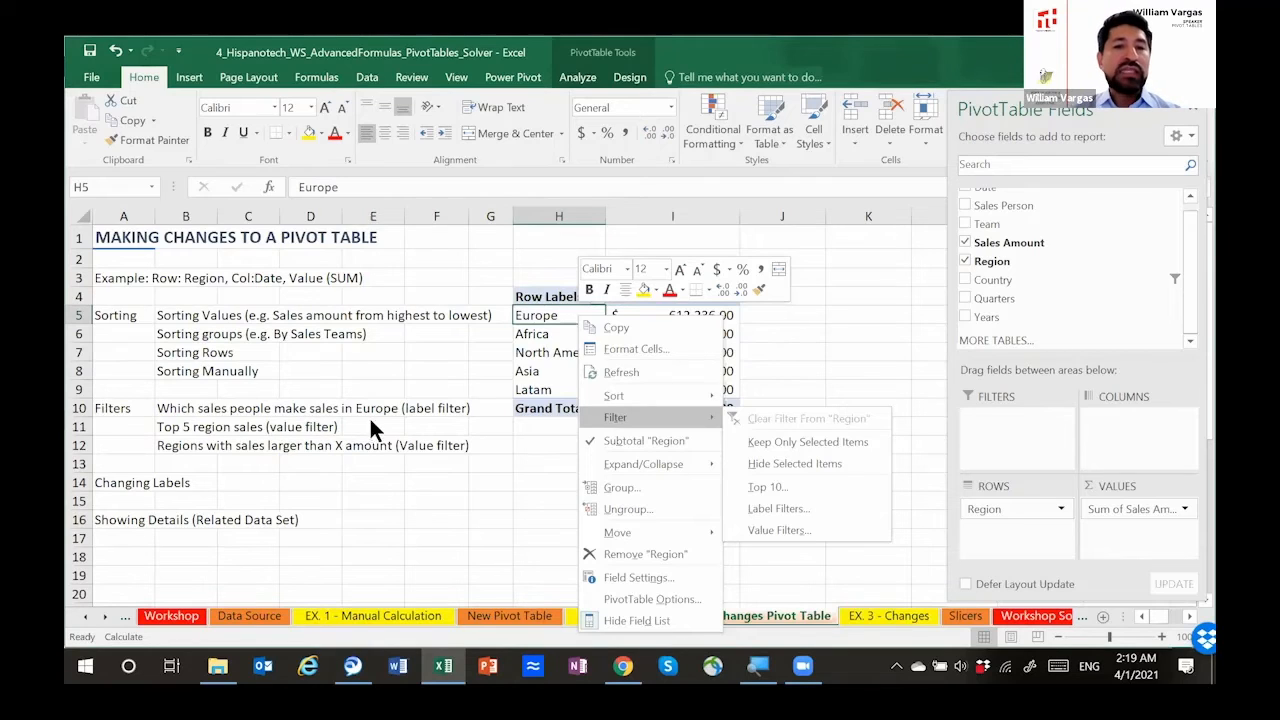
click(440, 426)
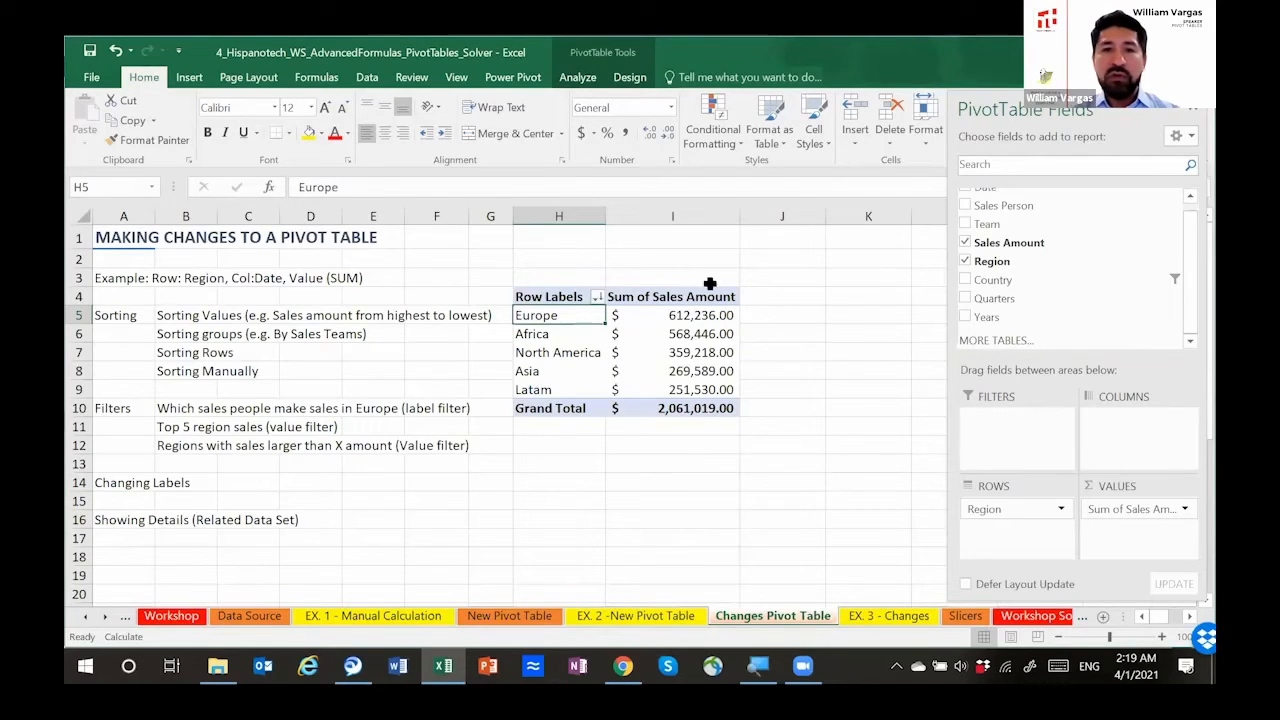
Step: Add the Sales Person field to the rows below Region and collapse the Africa and North America groups, leaving Europe expanded
drag(1189, 250, 1190, 210)
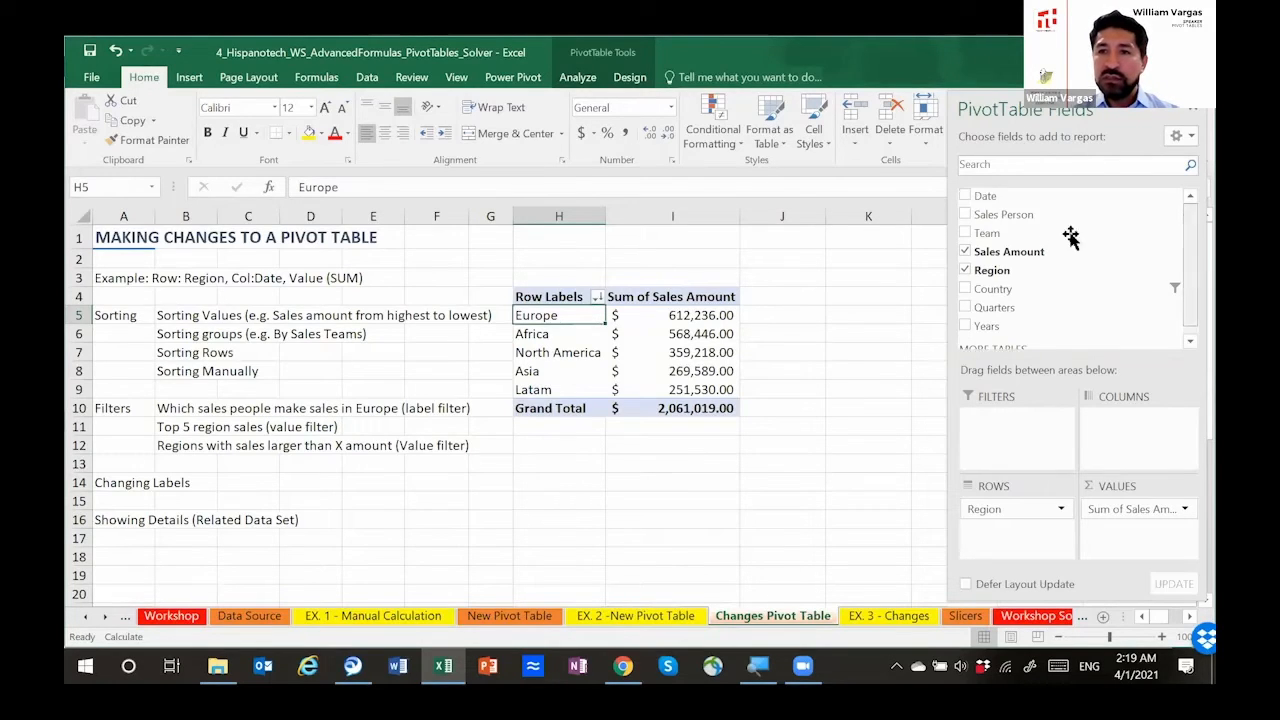
drag(1028, 216, 1024, 540)
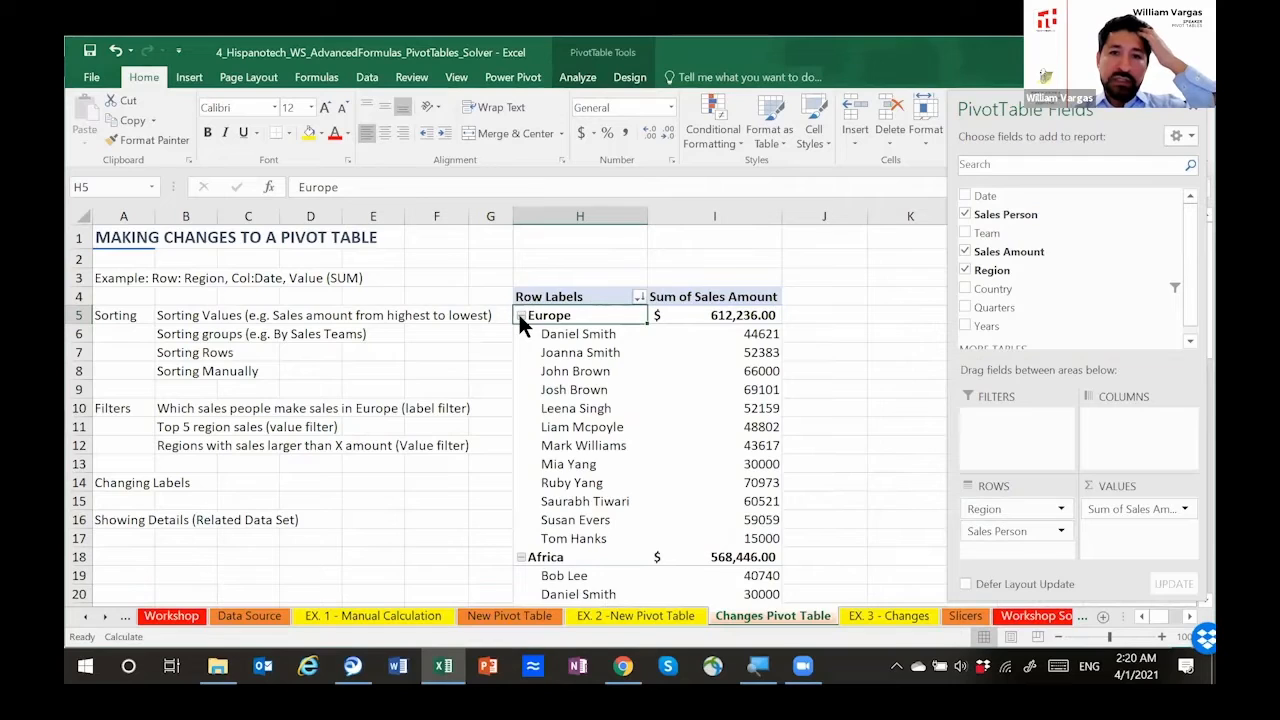
click(520, 315)
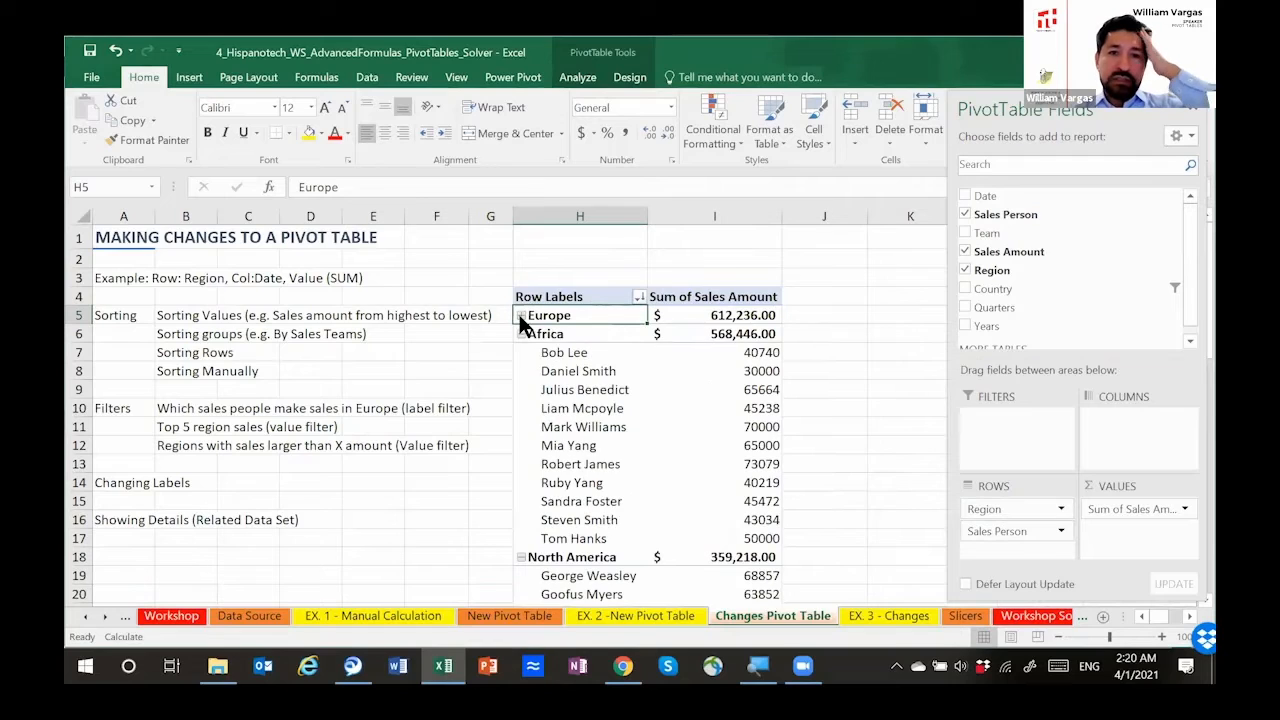
click(521, 557)
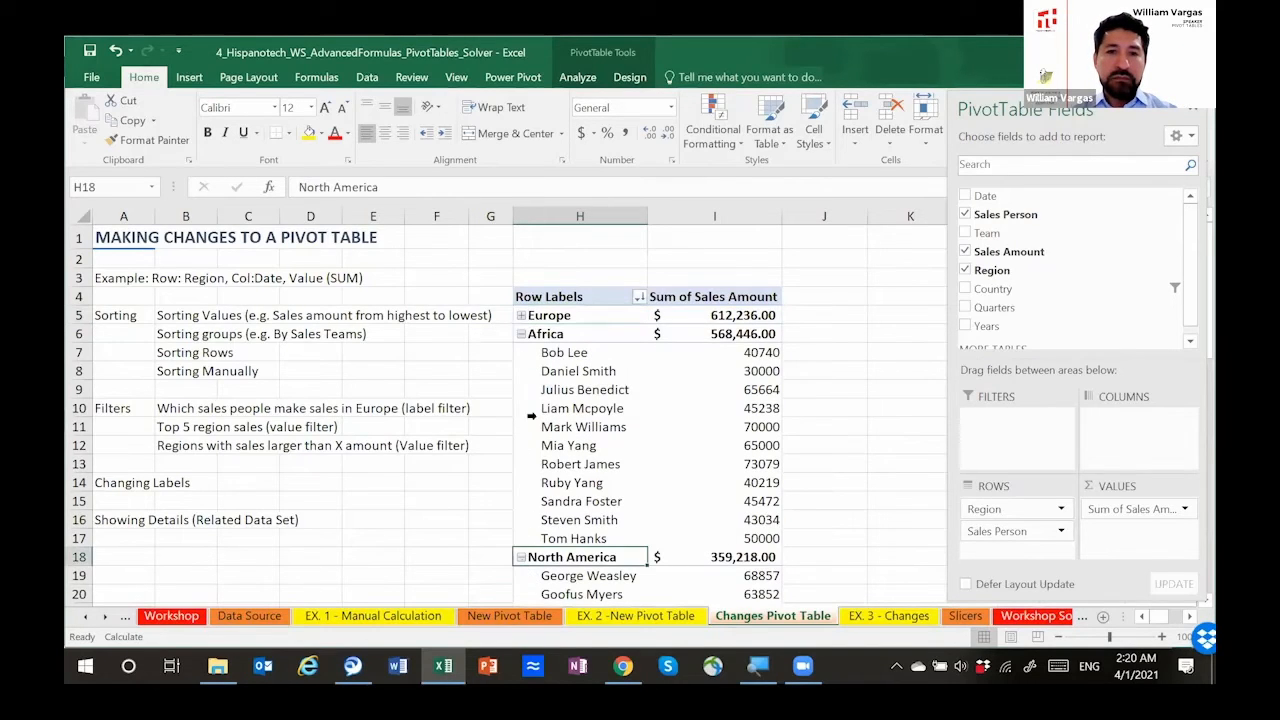
click(522, 334)
click(522, 333)
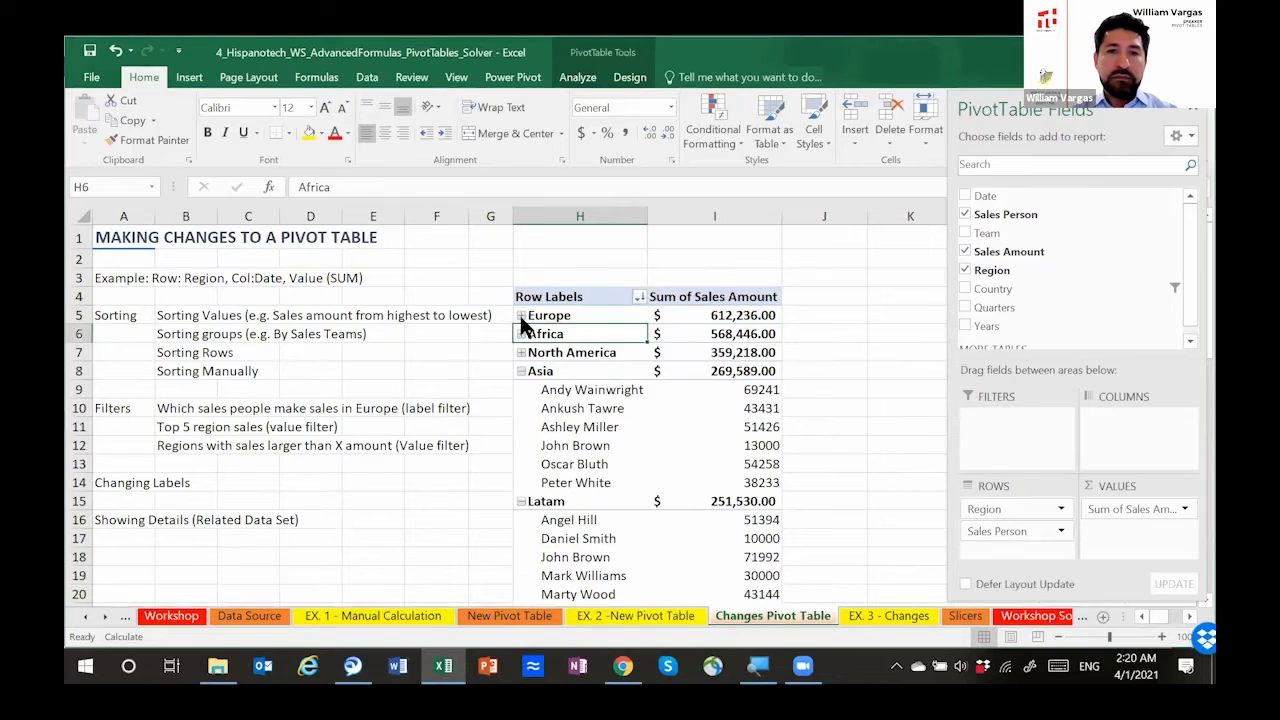
click(520, 315)
Step: Select the sales amounts of all salespeople listed under Europe, ending on the first salesperson's row
click(572, 343)
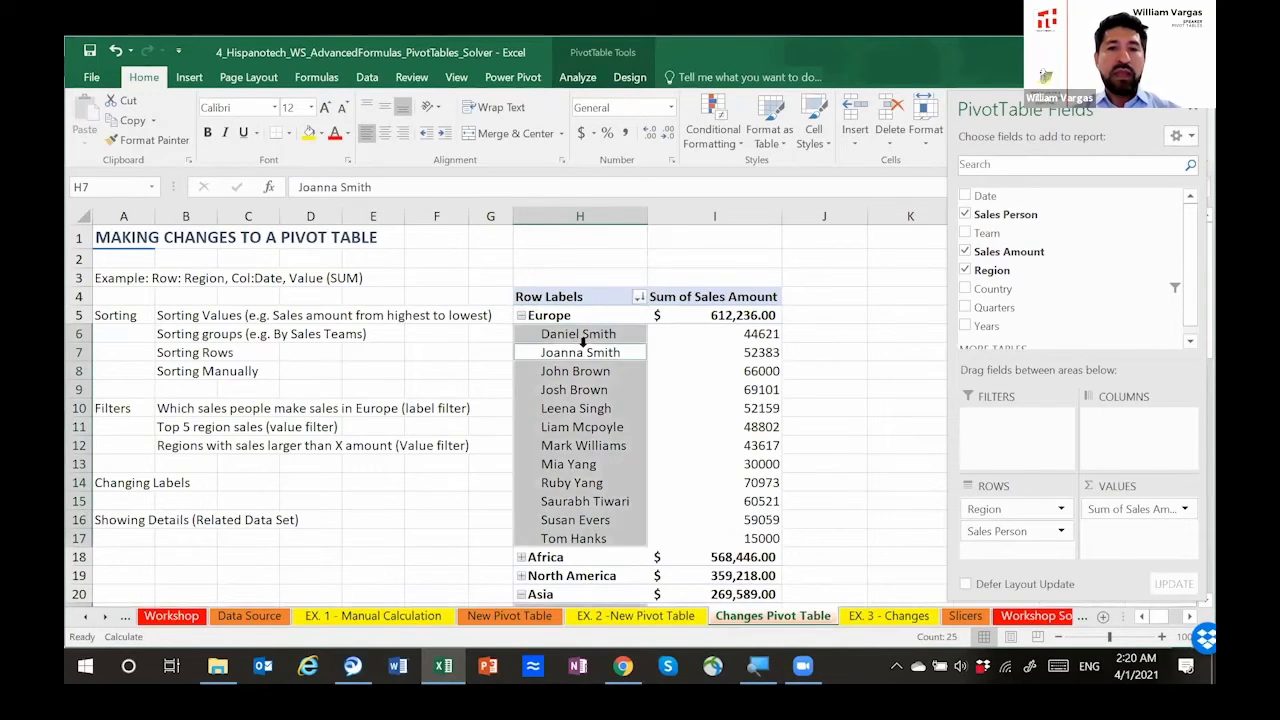
key(Right)
key(Up)
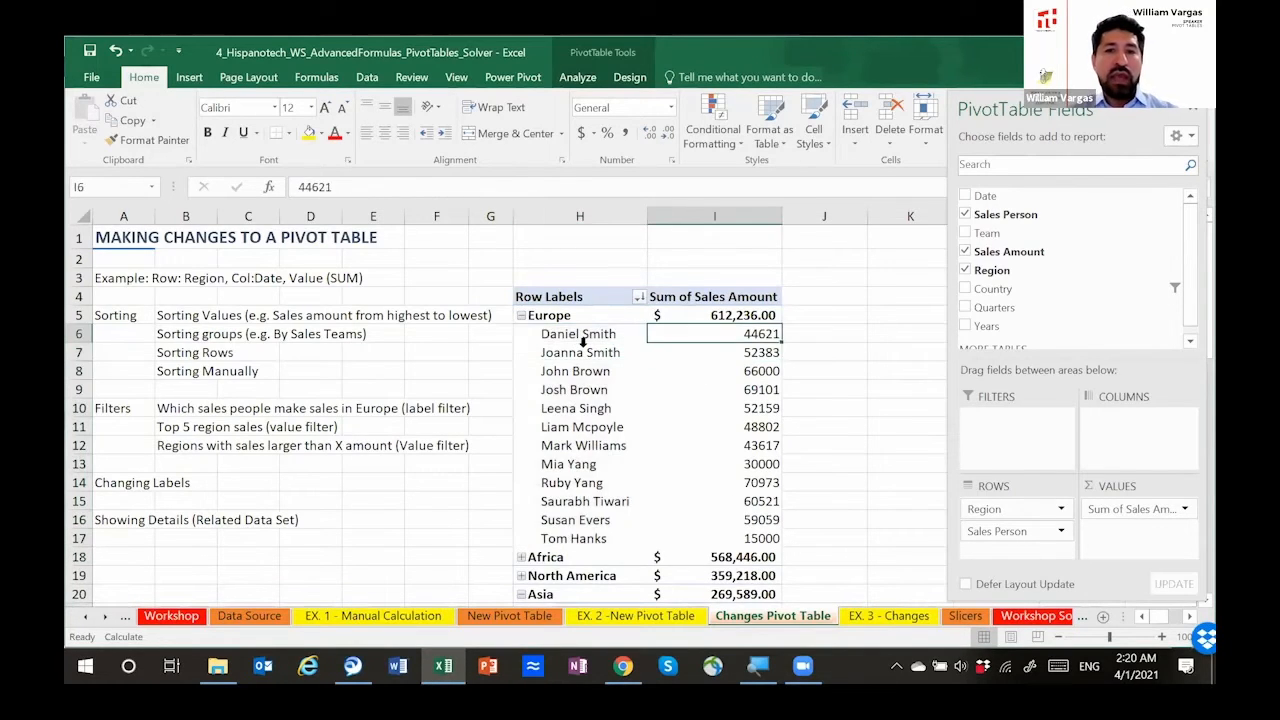
key(shift+Down)
key(shift+Down)
key(shift+Down)
key(shift+Down)
key(shift+Down)
key(shift+Down)
key(shift+Down)
key(shift+Down)
key(shift+Down)
key(shift+Down)
key(shift+Down)
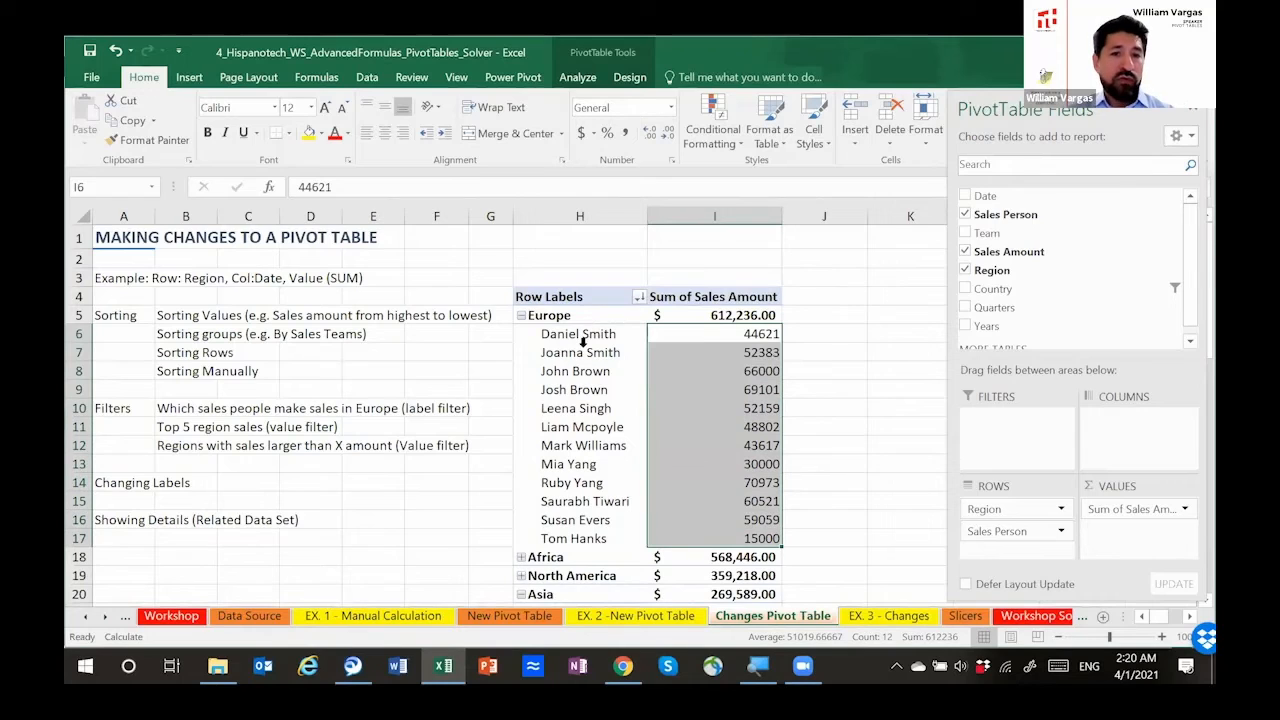
click(537, 333)
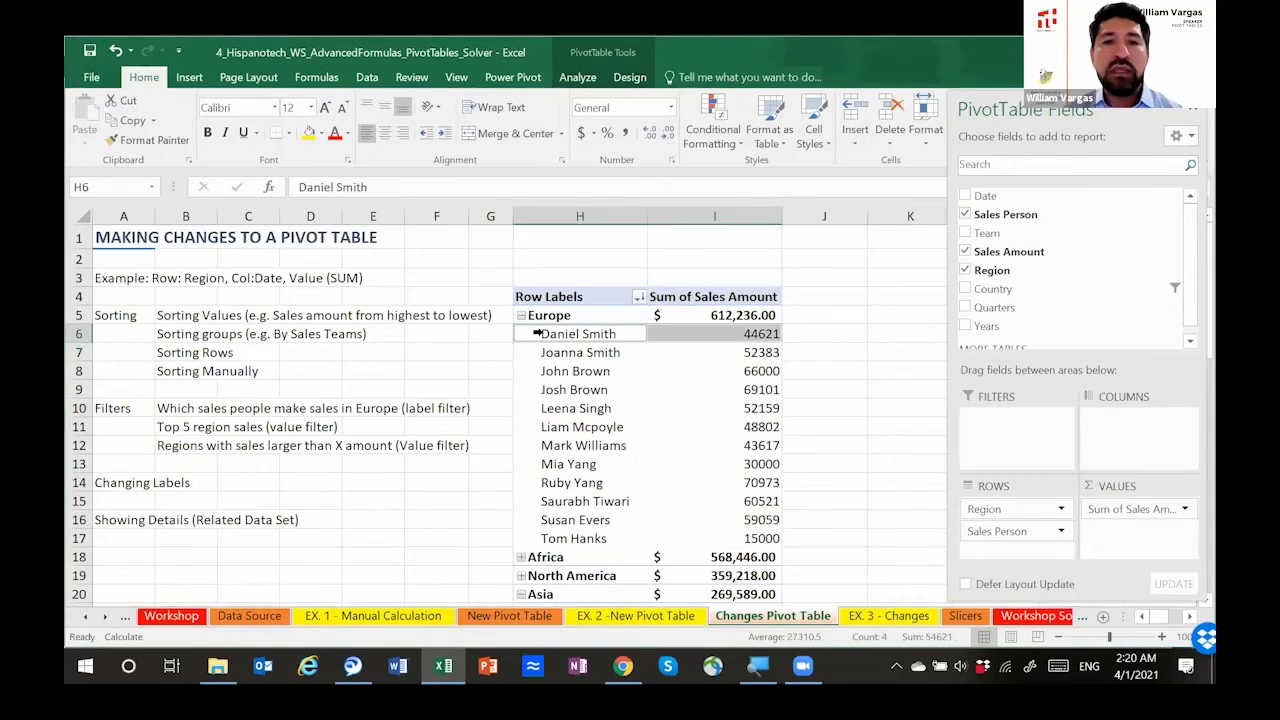
Step: Filter the Region labels to keep only Europe and select its salespeople with their sales amounts
click(546, 313)
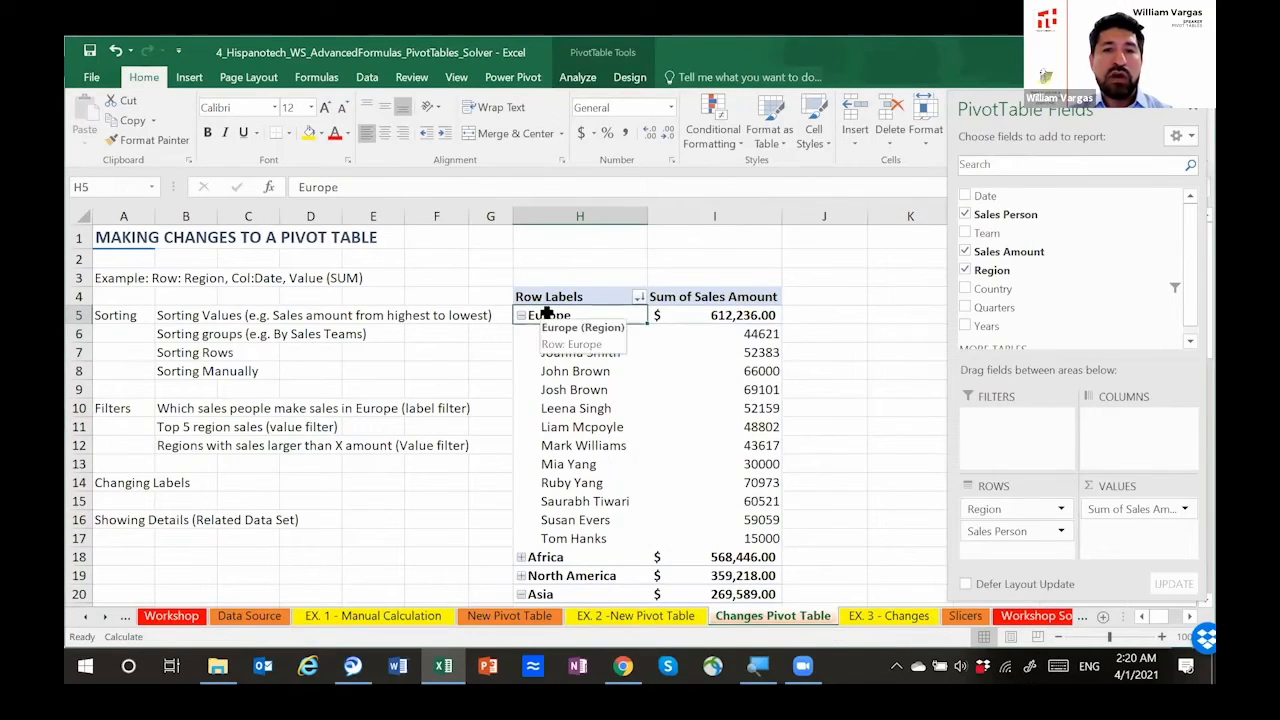
right_click(546, 313)
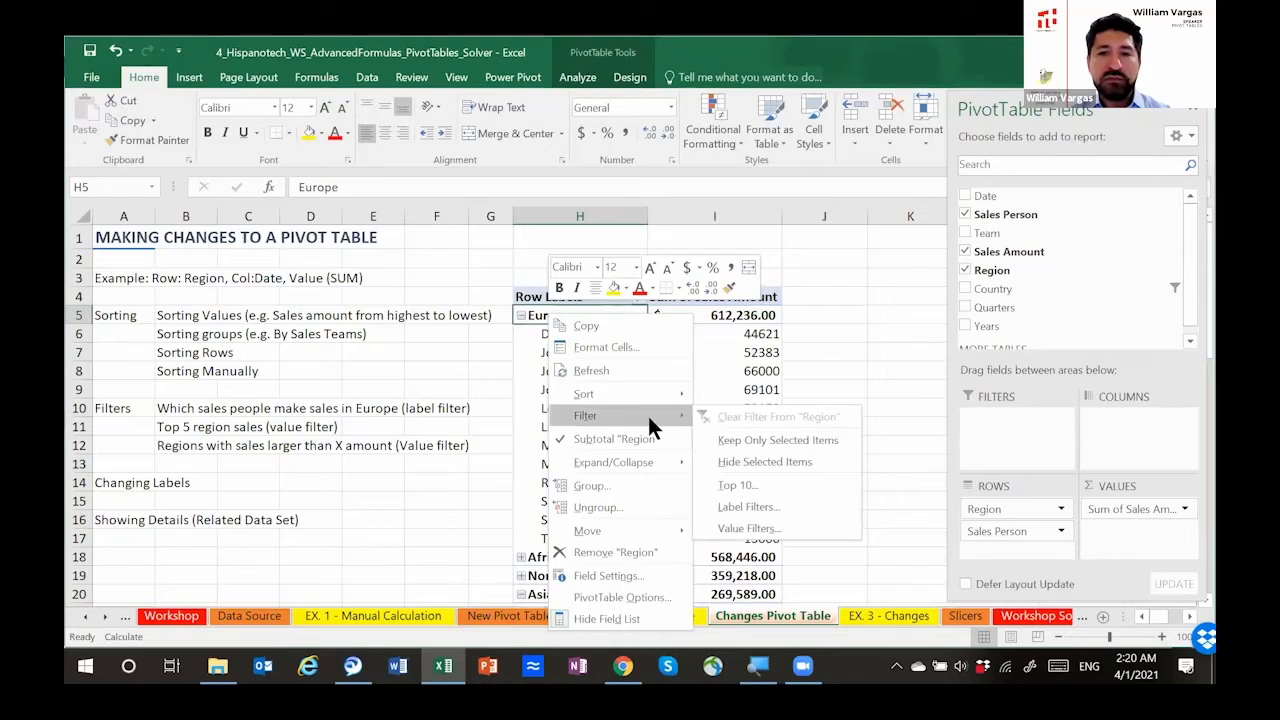
click(773, 438)
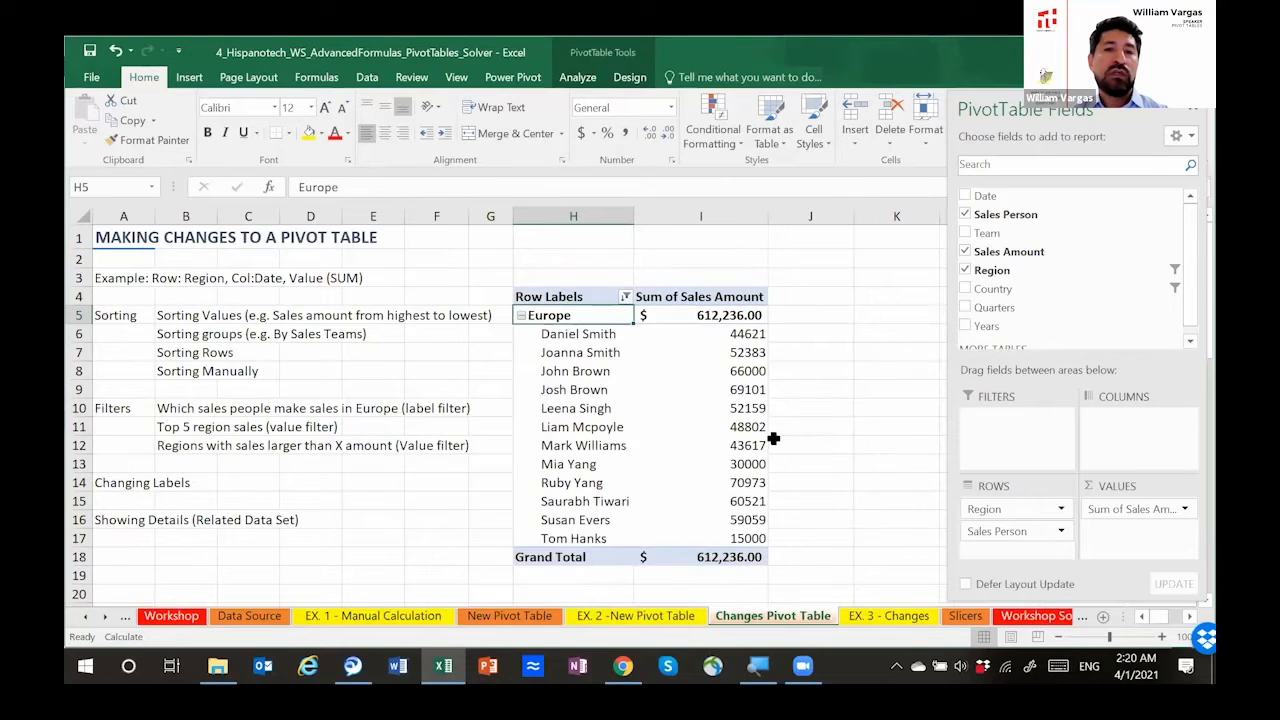
drag(560, 318, 713, 524)
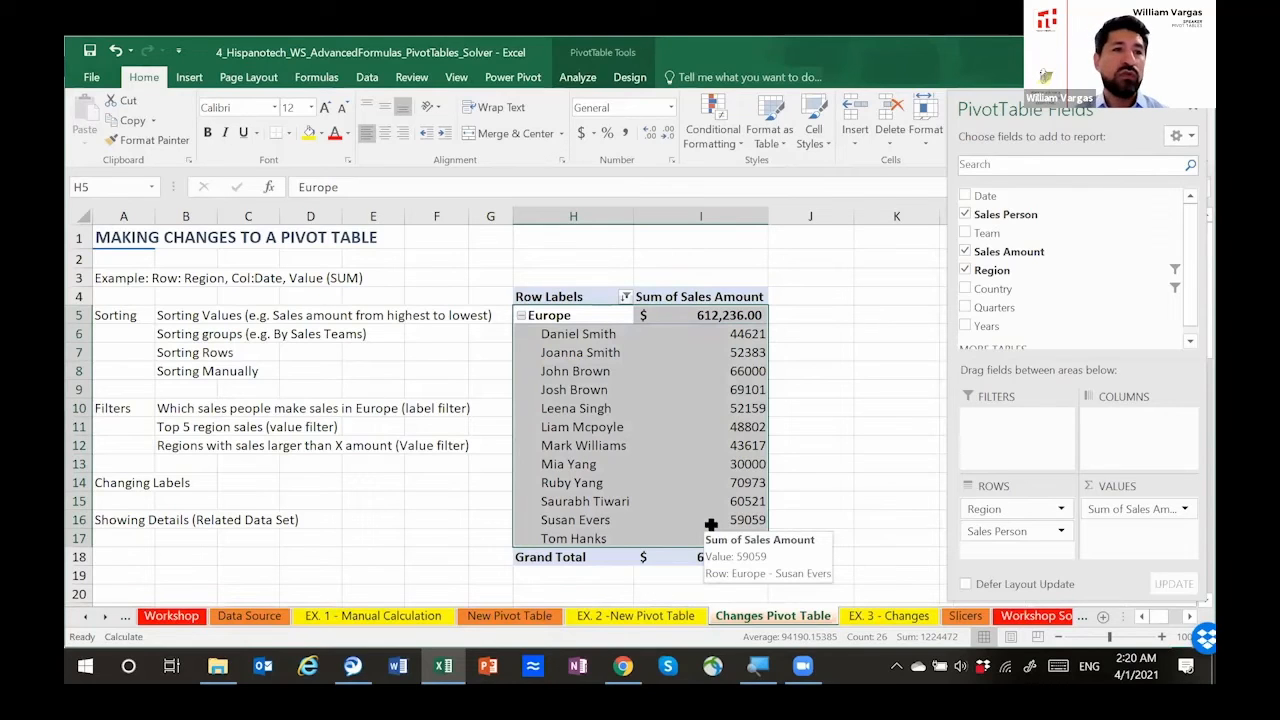
scroll(560, 320, right, 1)
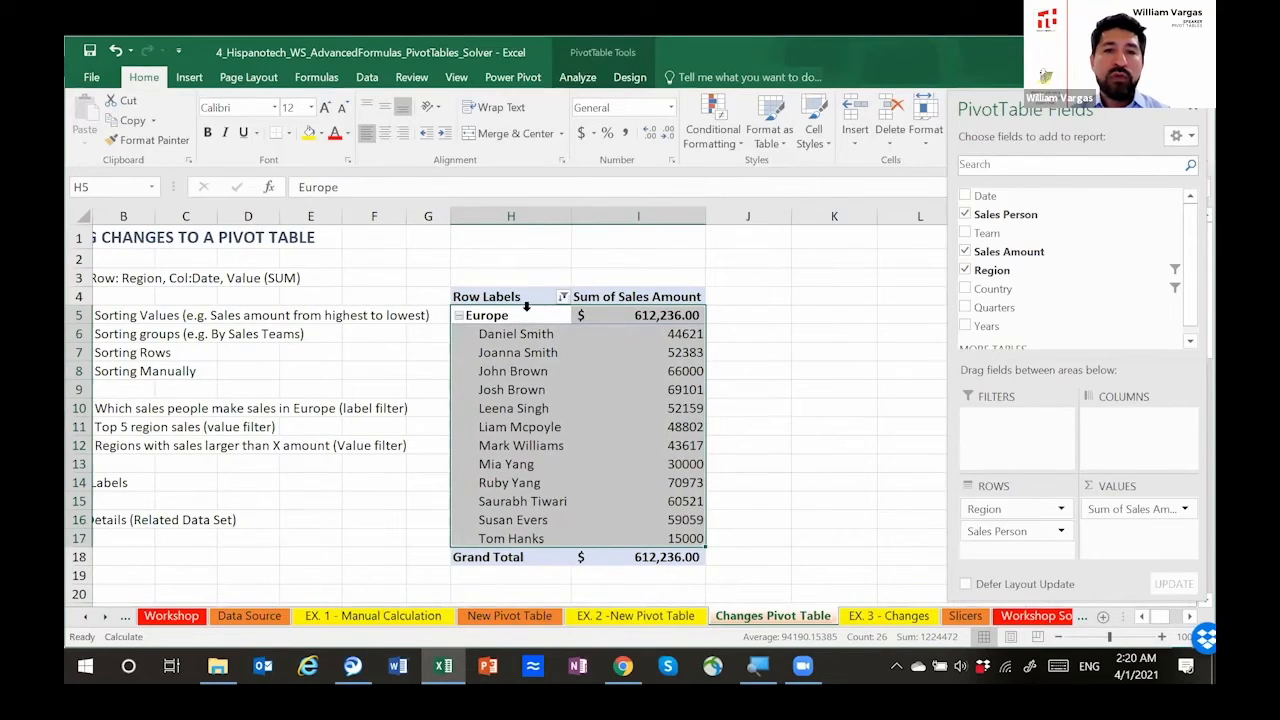
Step: Clear the filter from the Region field
right_click(525, 320)
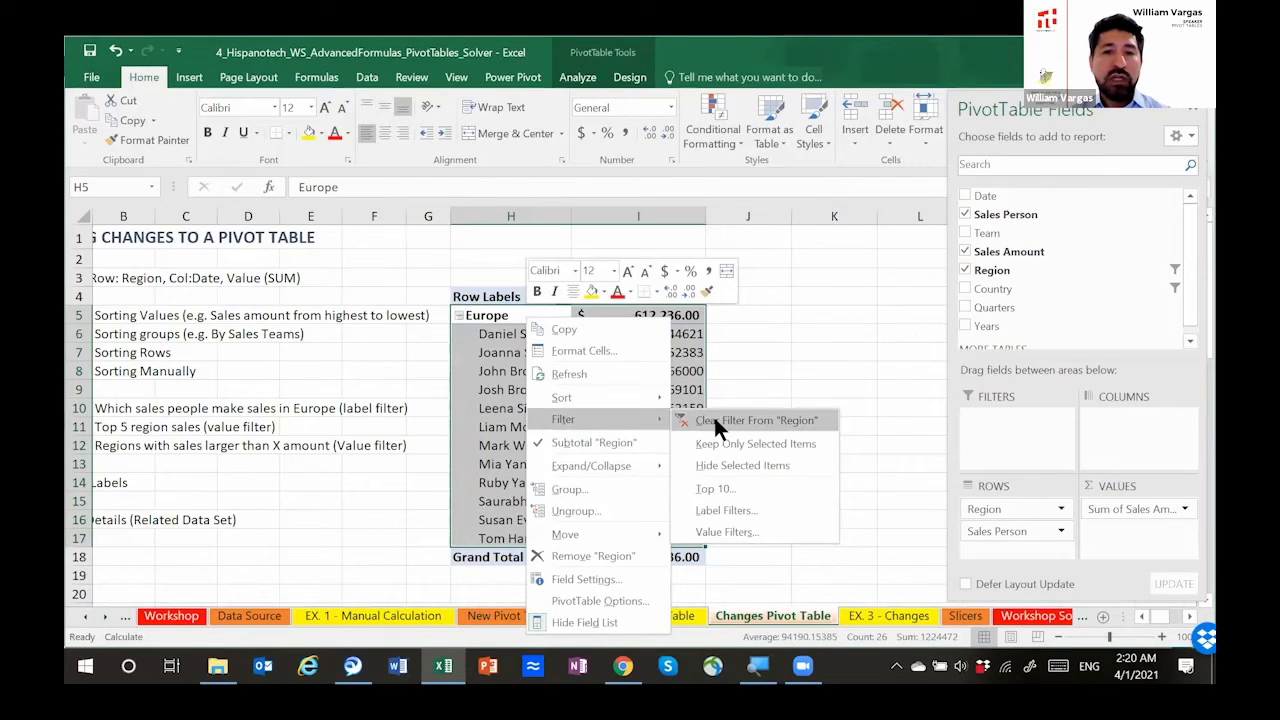
click(715, 420)
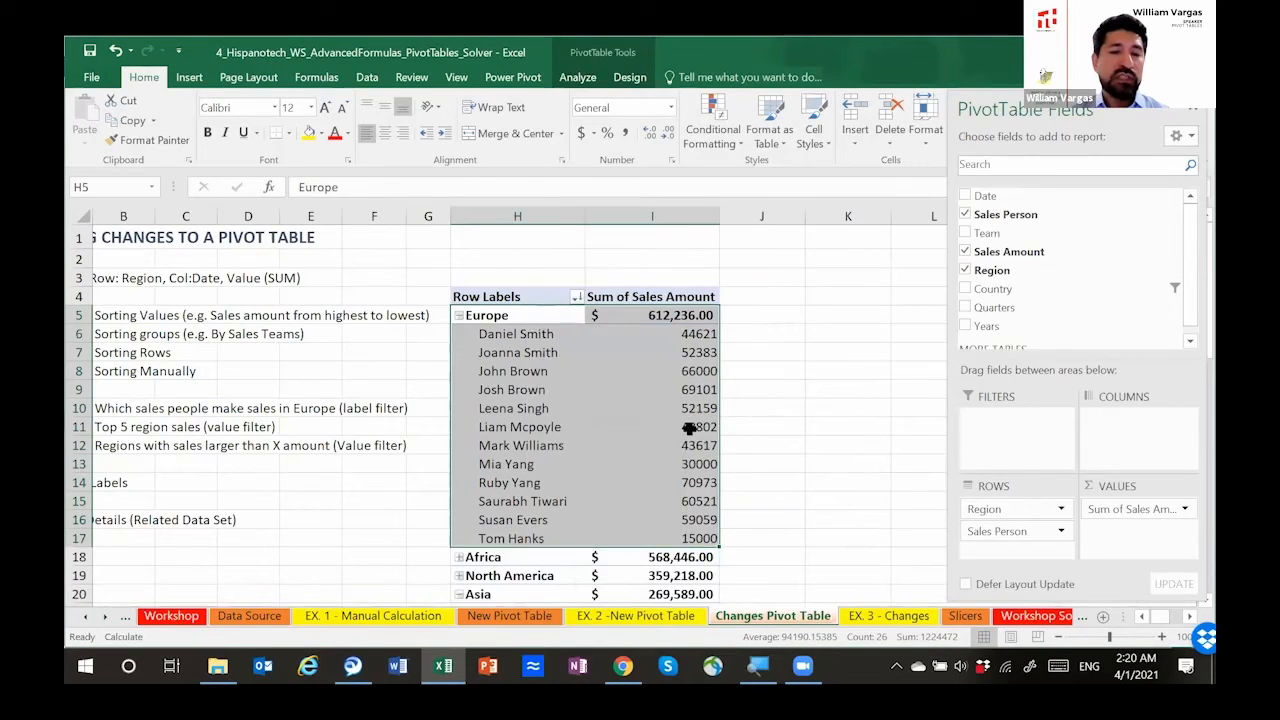
right_click(548, 313)
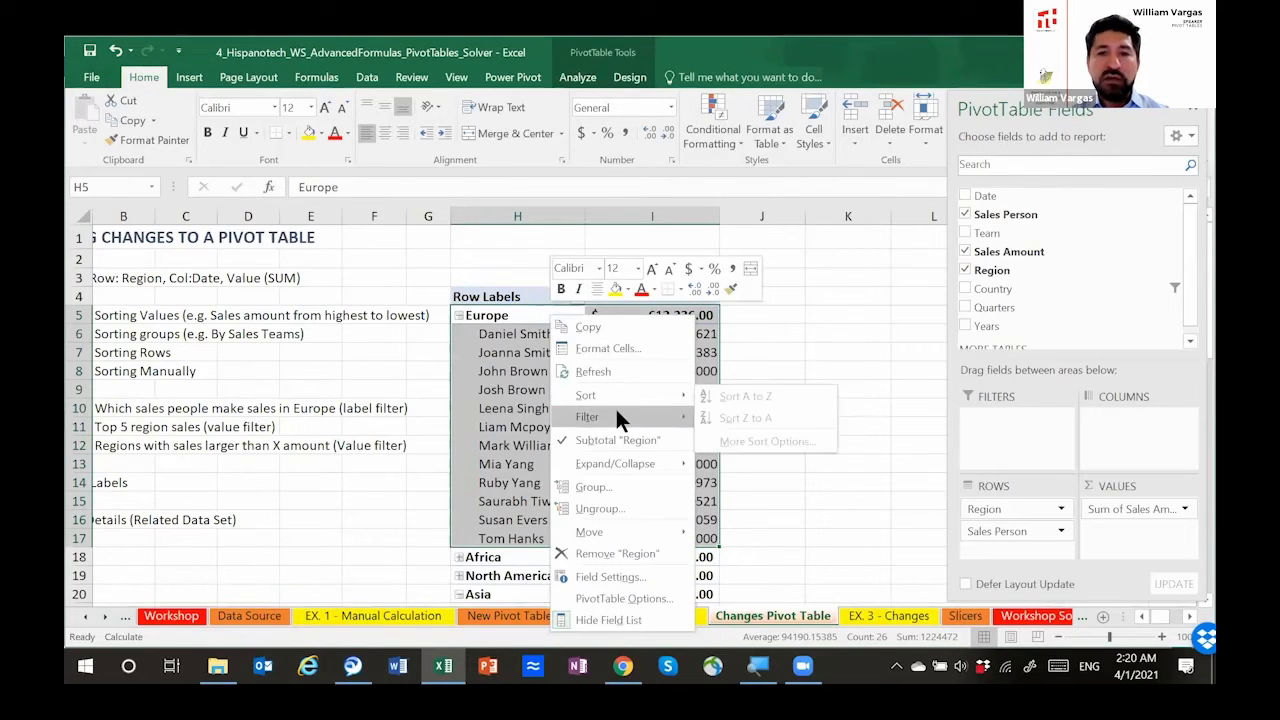
mouse_move(617, 415)
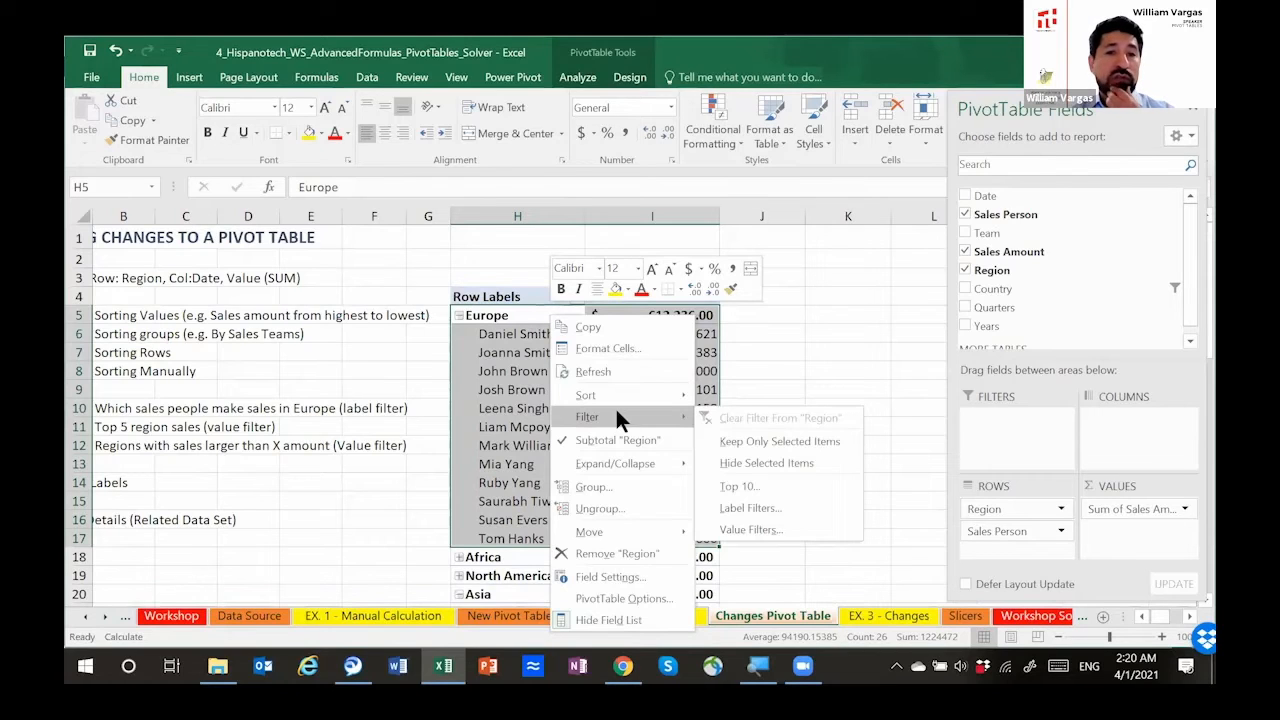
key(Escape)
key(Escape)
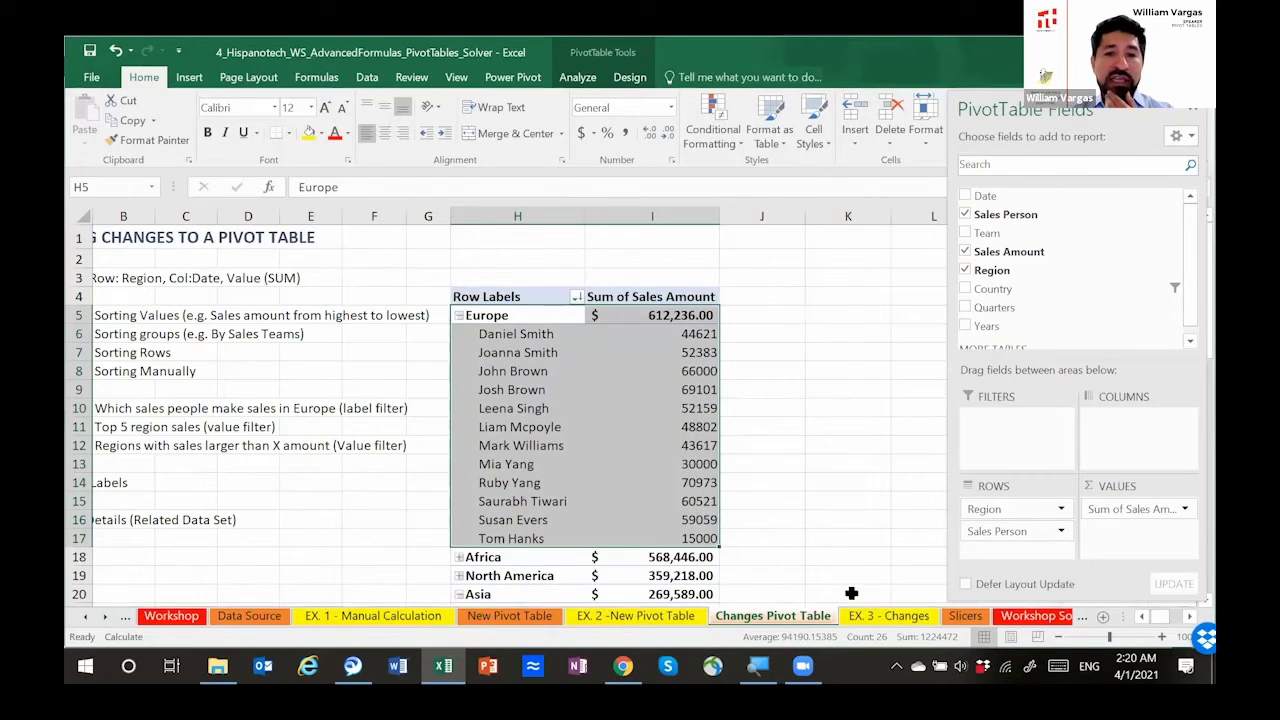
Step: Check the value sort choices on the first Europe sales amount and the additional sort options of the Sales Person field, changing nothing
click(1141, 616)
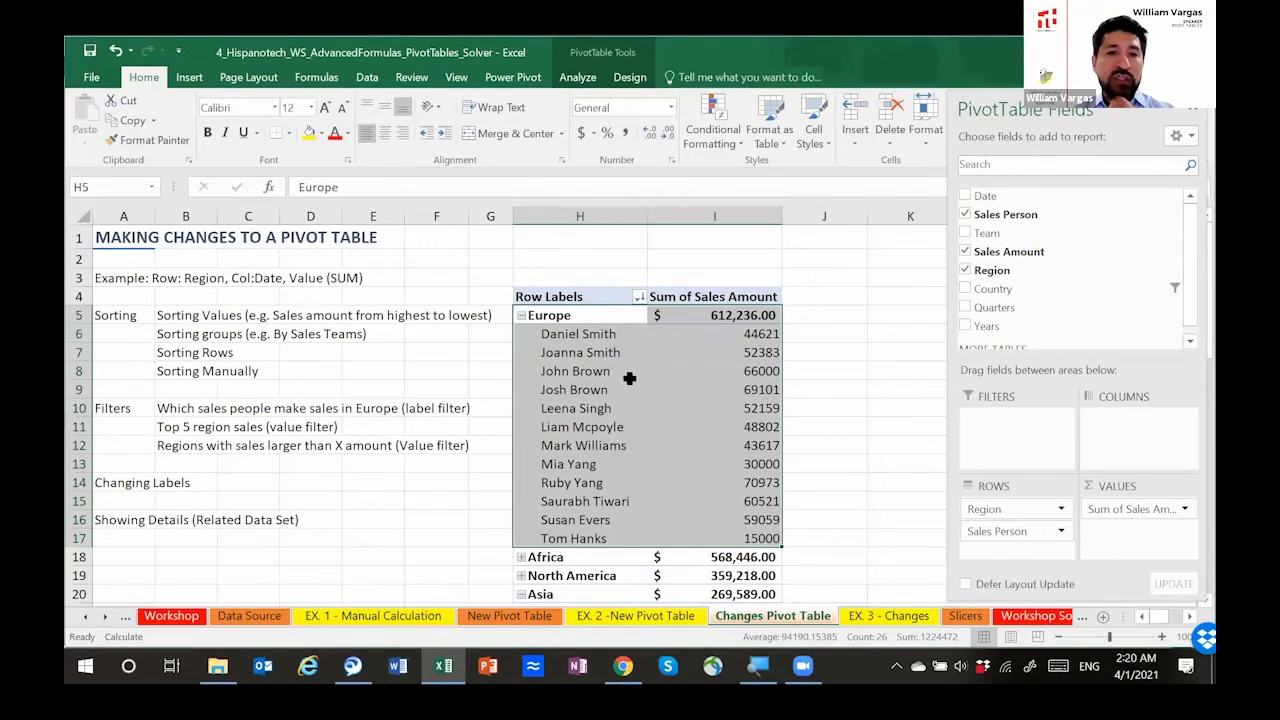
click(713, 334)
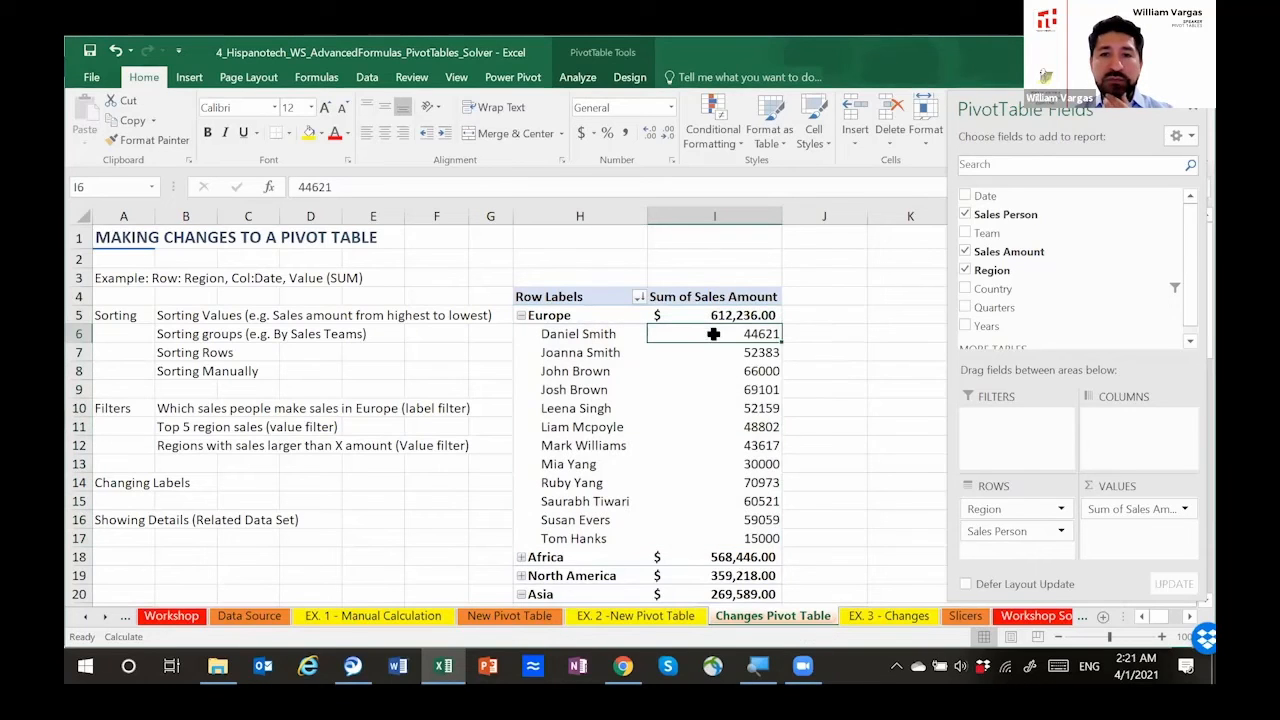
right_click(713, 334)
mouse_move(768, 436)
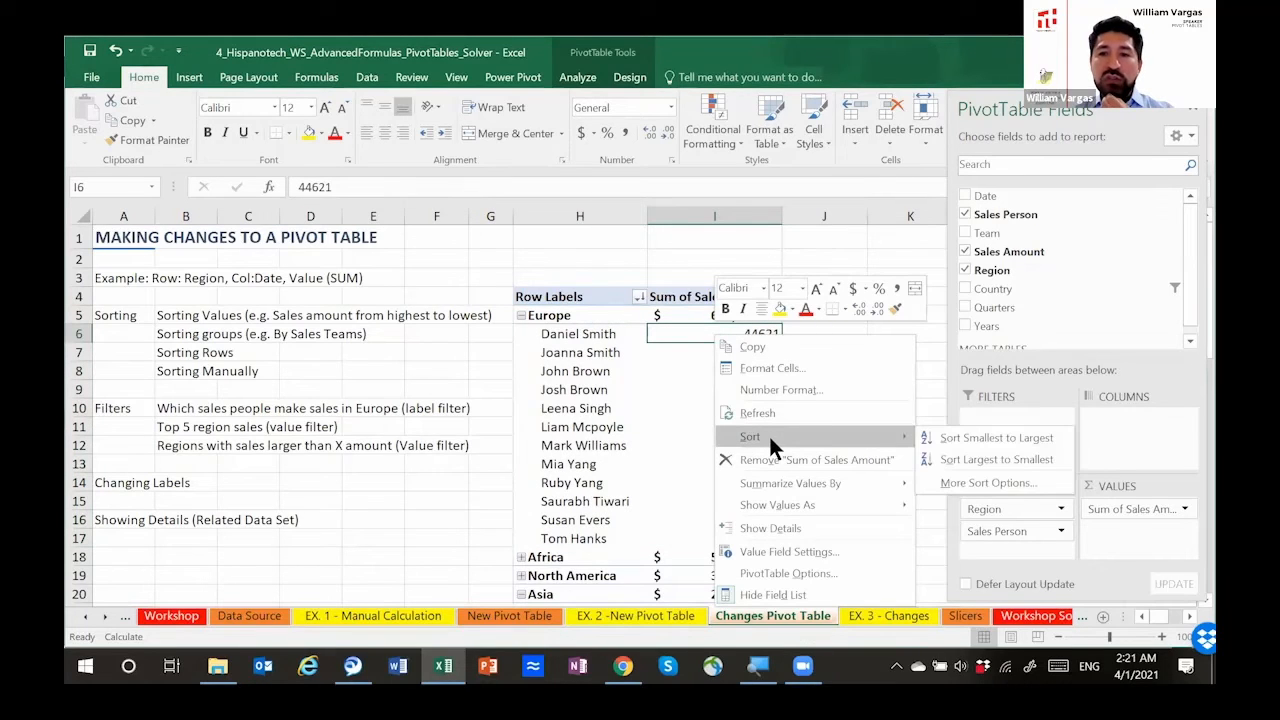
click(579, 336)
right_click(584, 332)
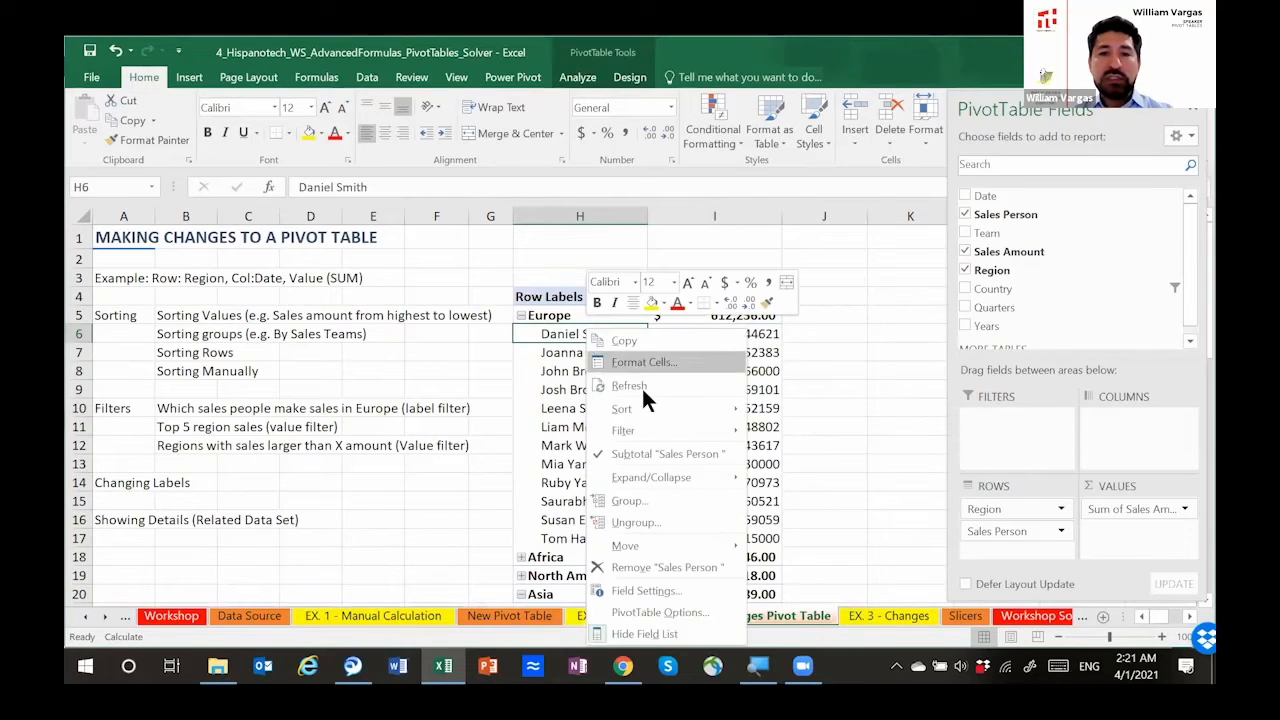
mouse_move(687, 474)
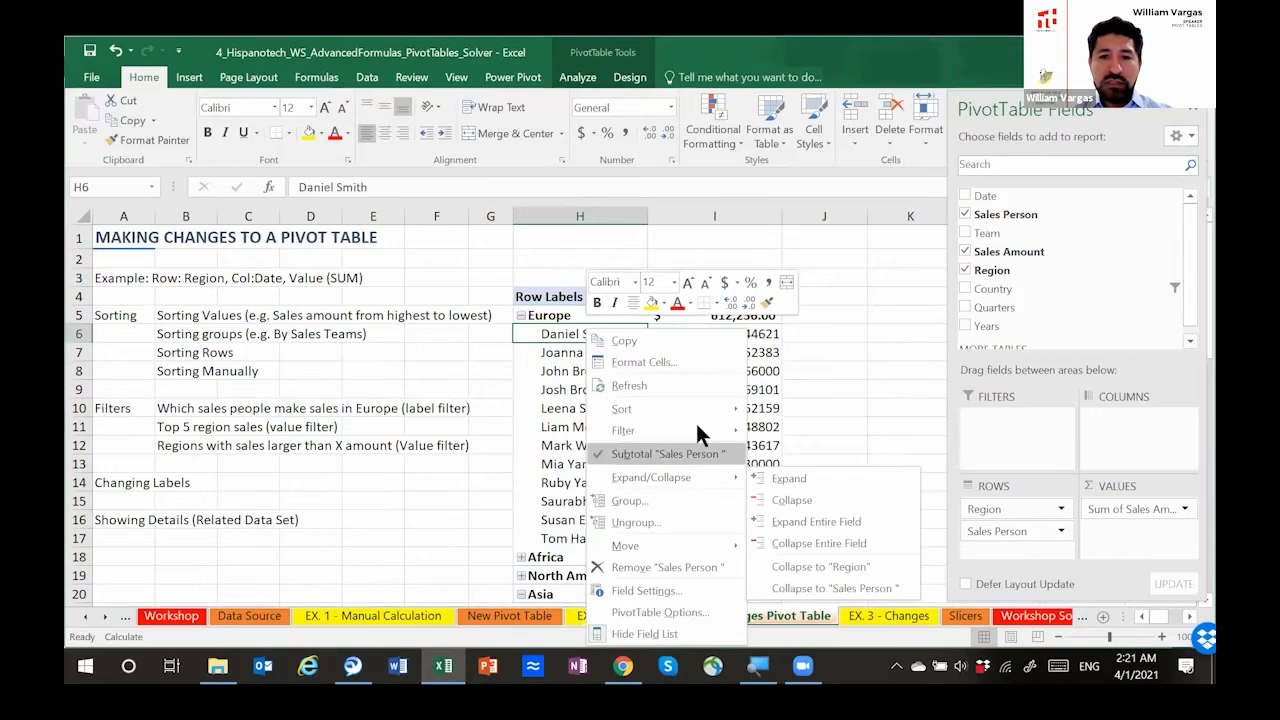
mouse_move(705, 402)
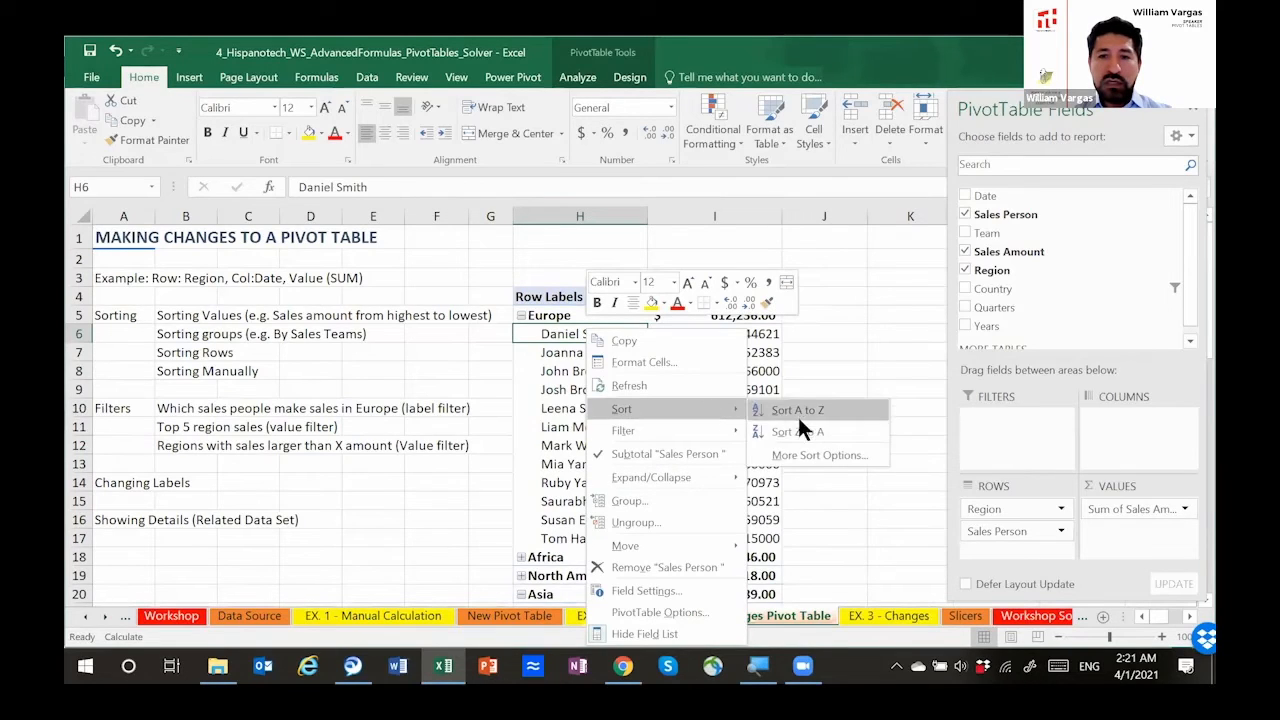
click(821, 455)
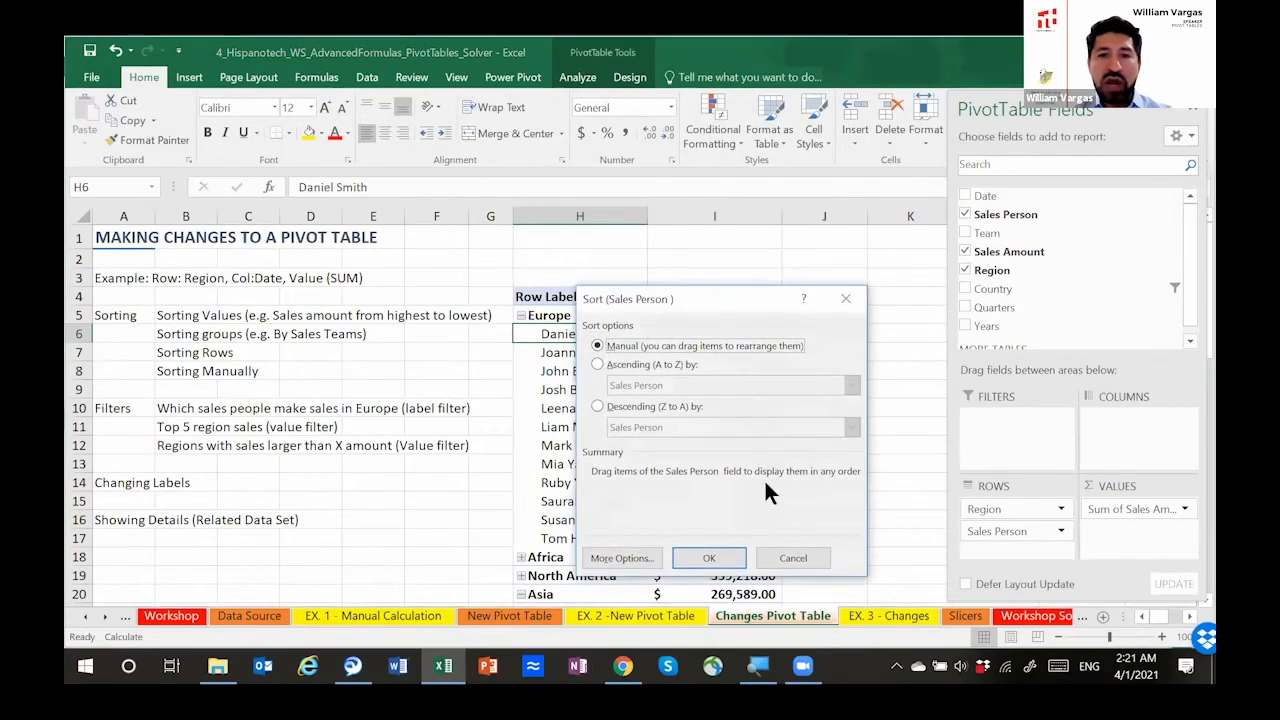
click(790, 557)
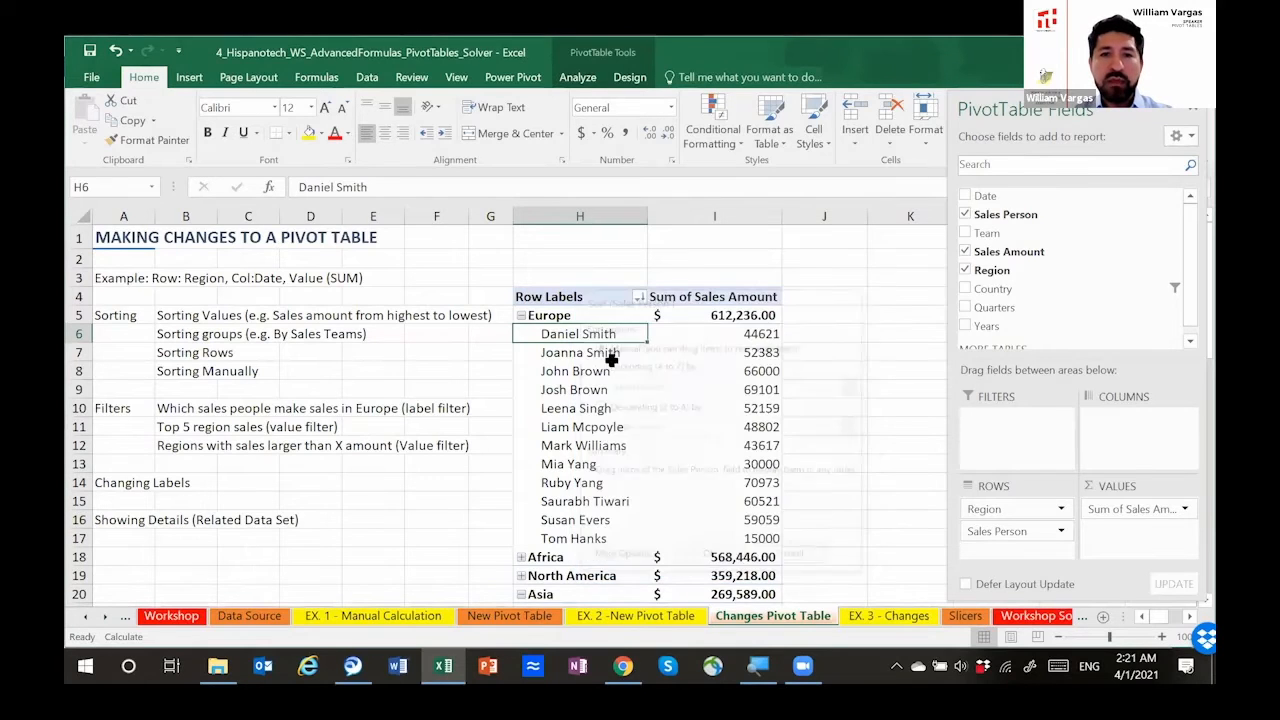
Step: Examine the Region field's sort settings and its AutoSort and Sort By options, leaving them without changes
click(570, 318)
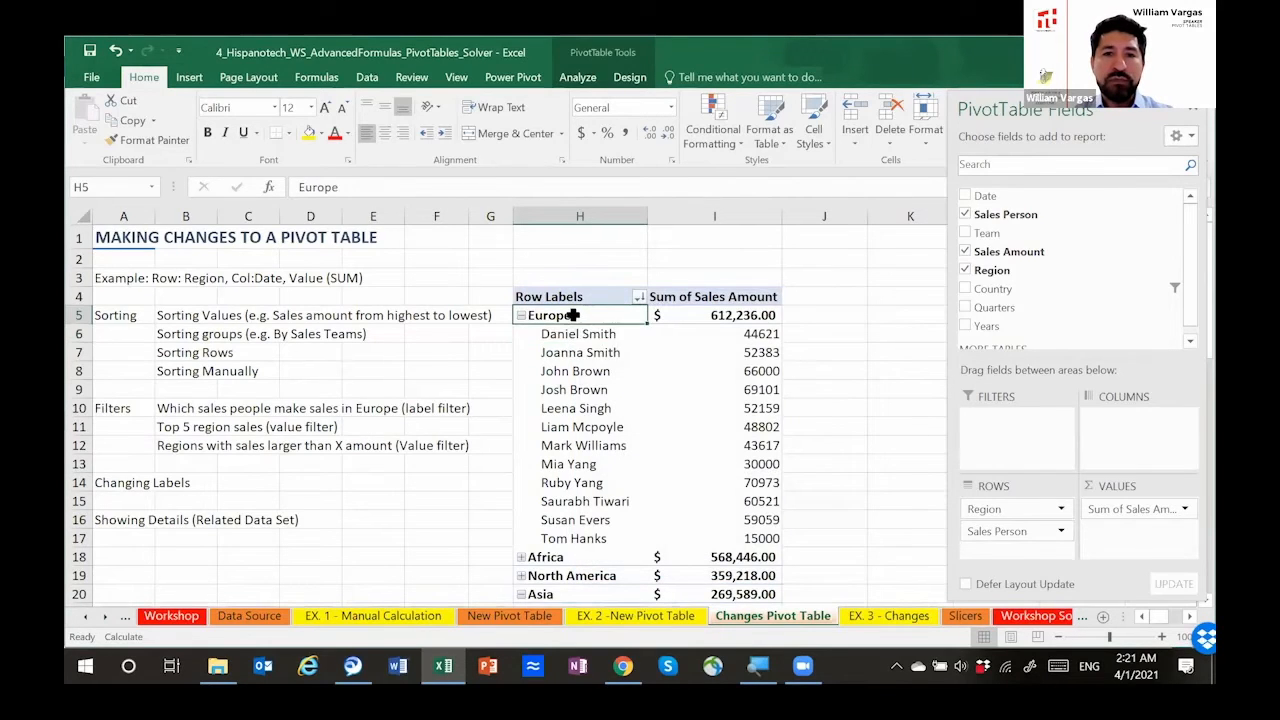
right_click(575, 318)
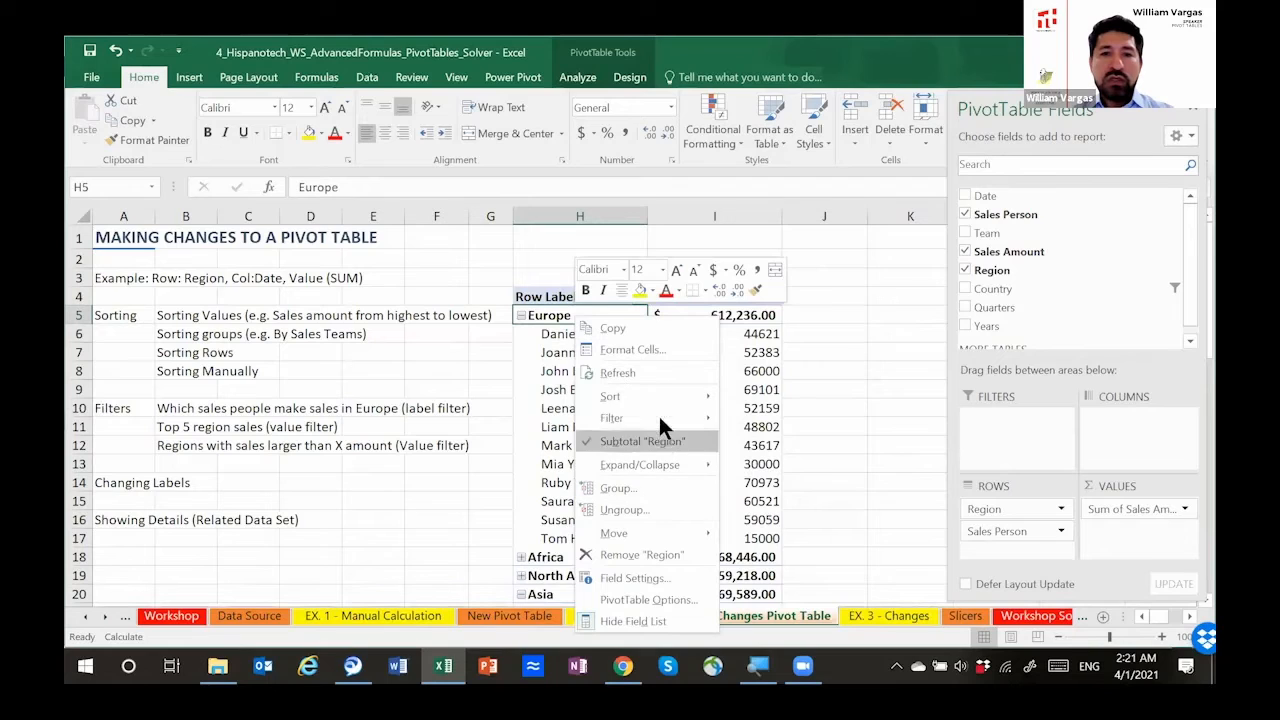
mouse_move(664, 393)
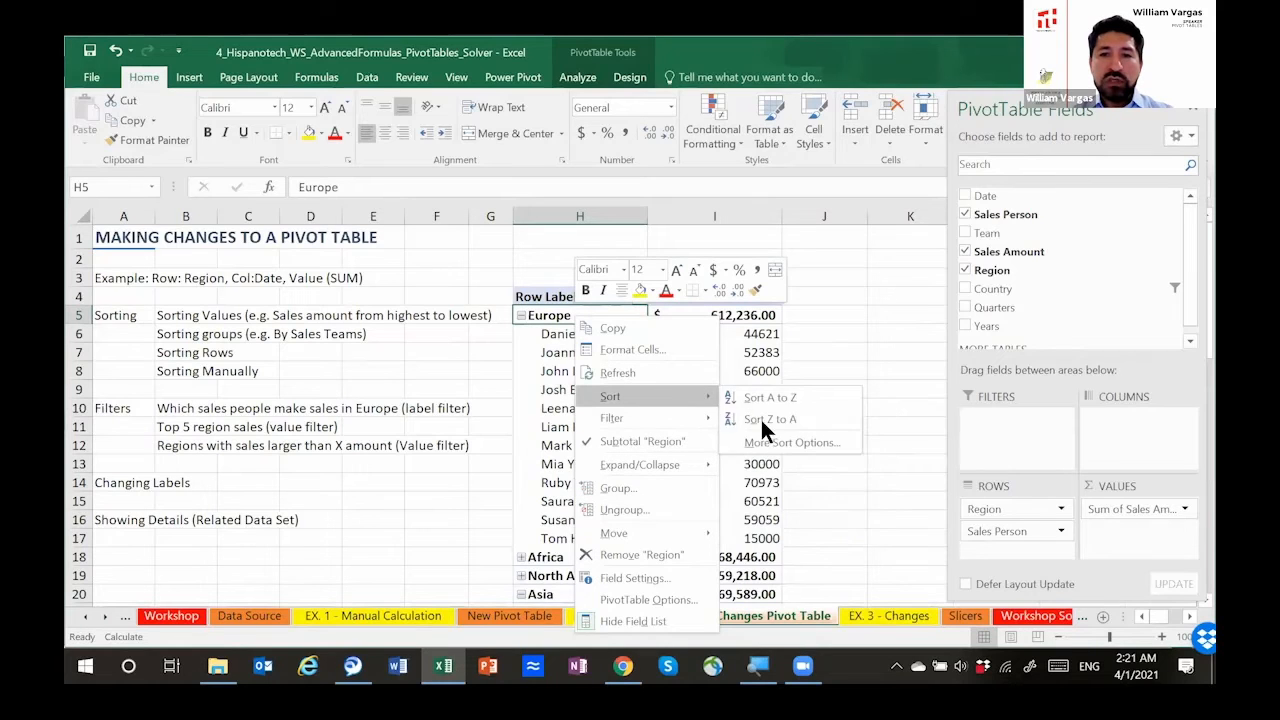
click(767, 438)
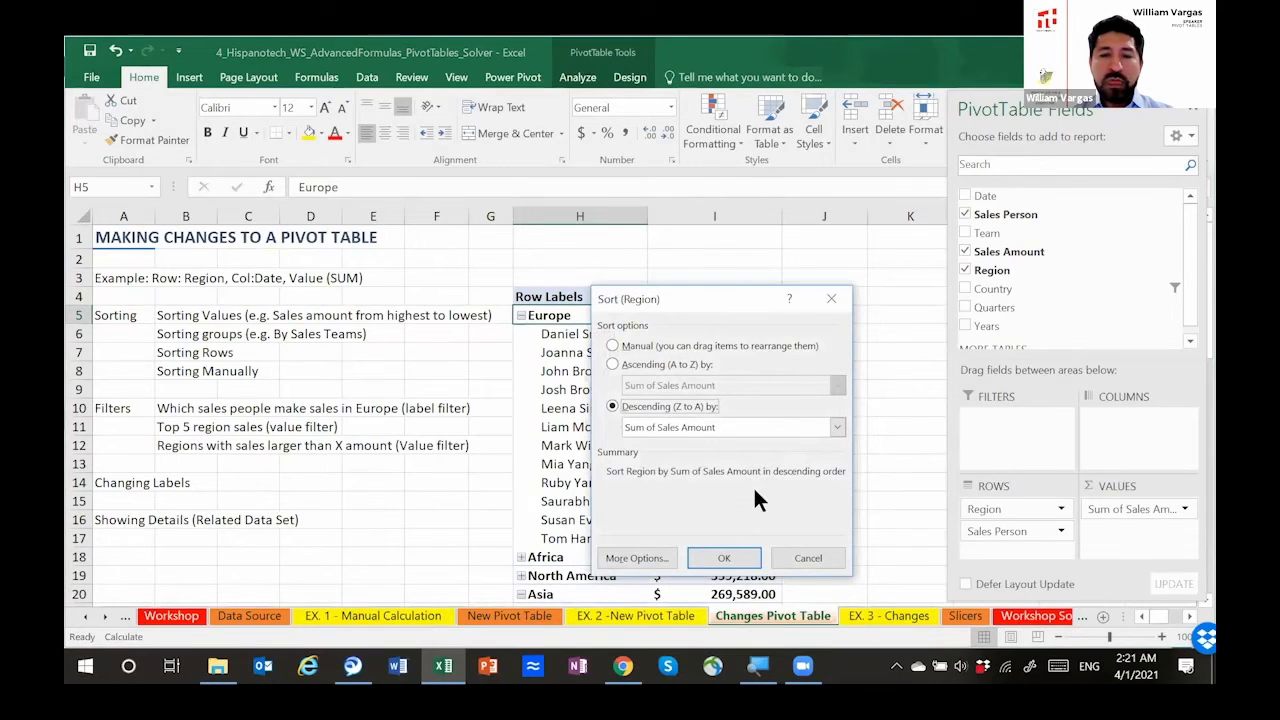
click(617, 553)
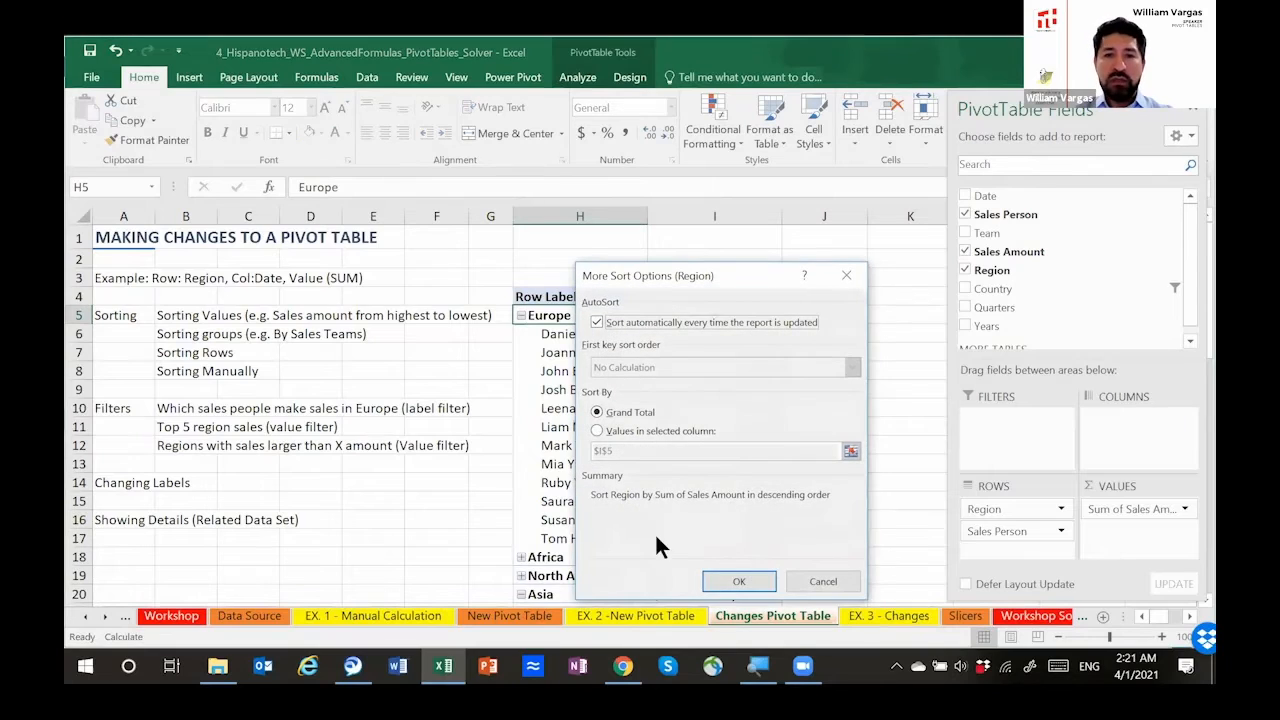
click(828, 582)
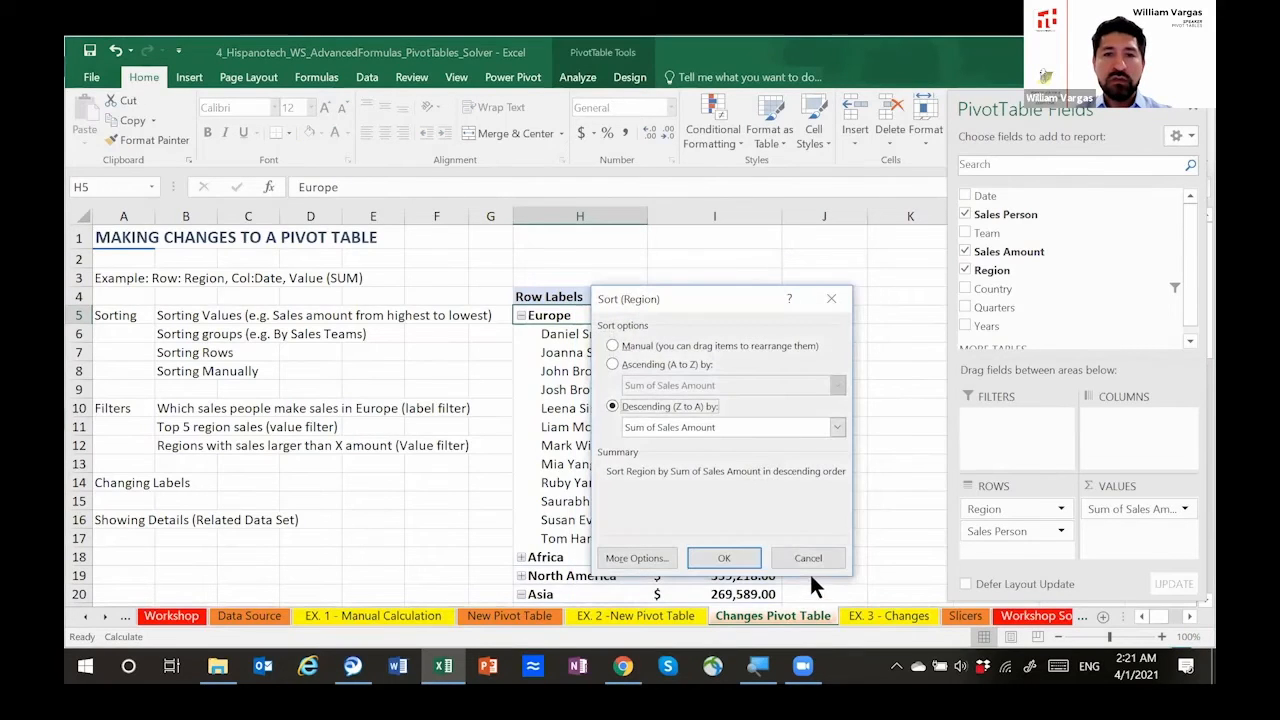
click(796, 557)
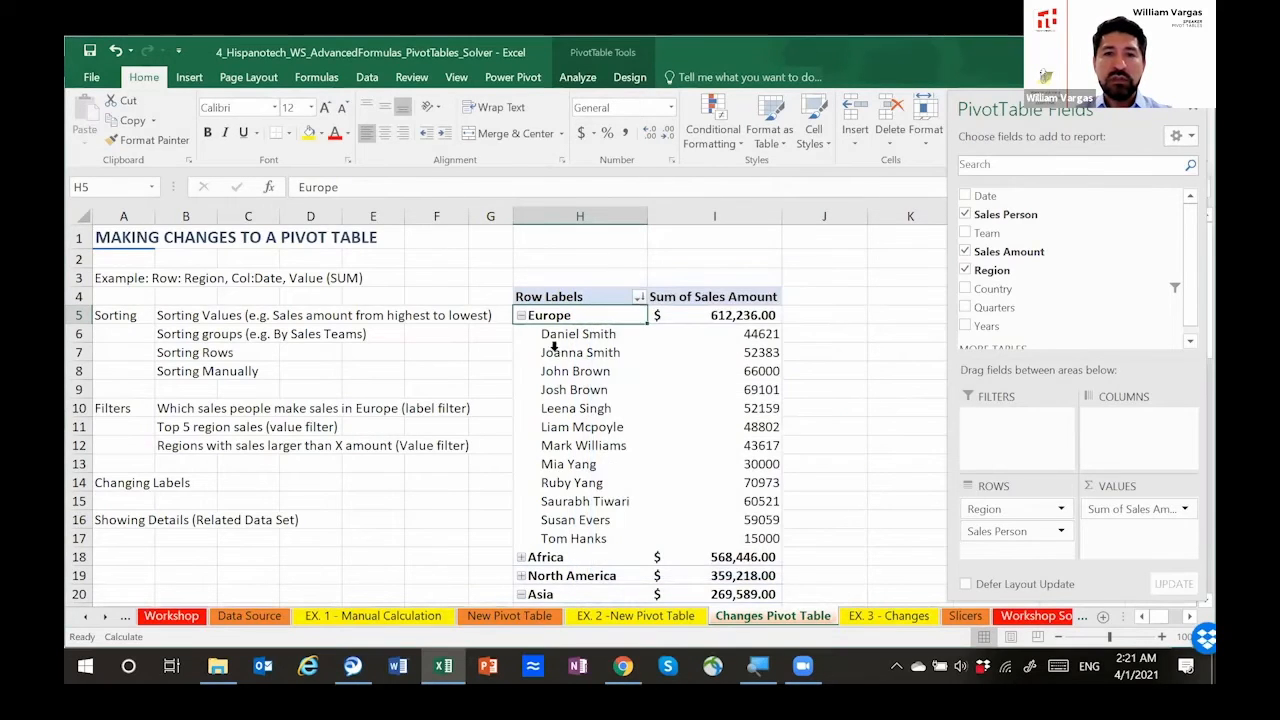
Step: Review the sort choices for the first salesperson under Europe and the Sort By Value options for Europe's total sales amount
click(548, 333)
right_click(548, 330)
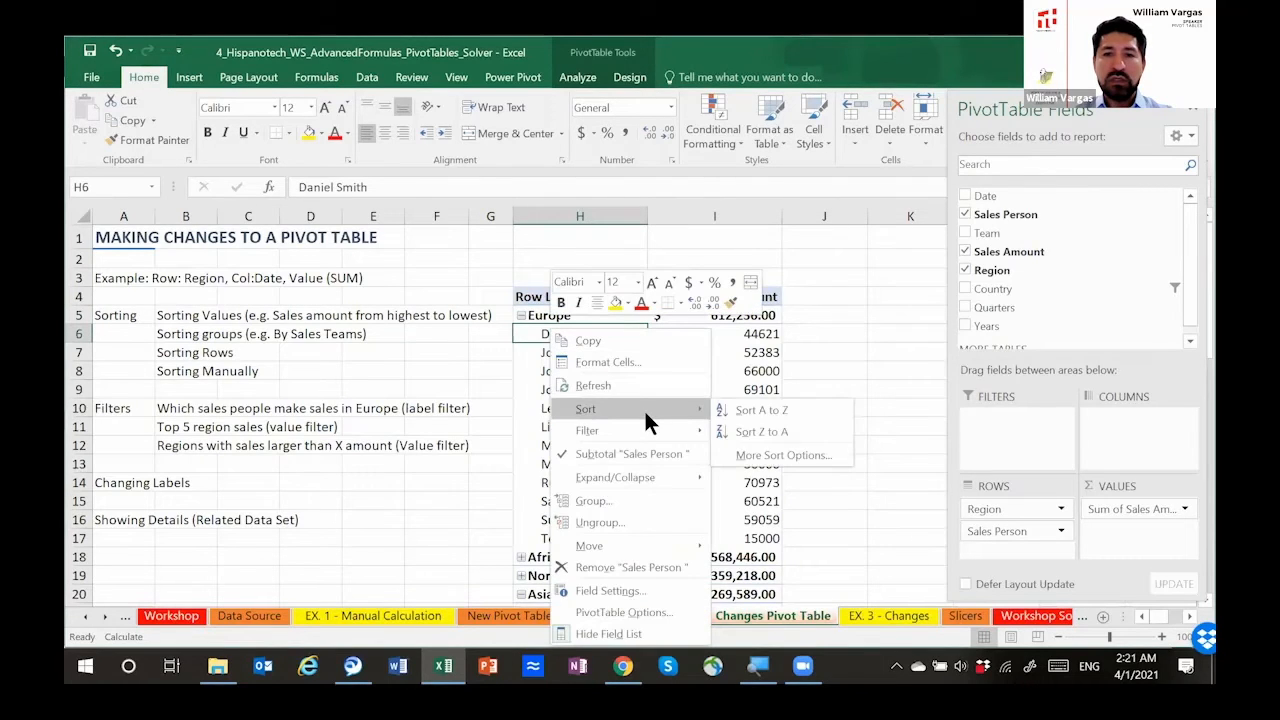
click(718, 330)
click(720, 333)
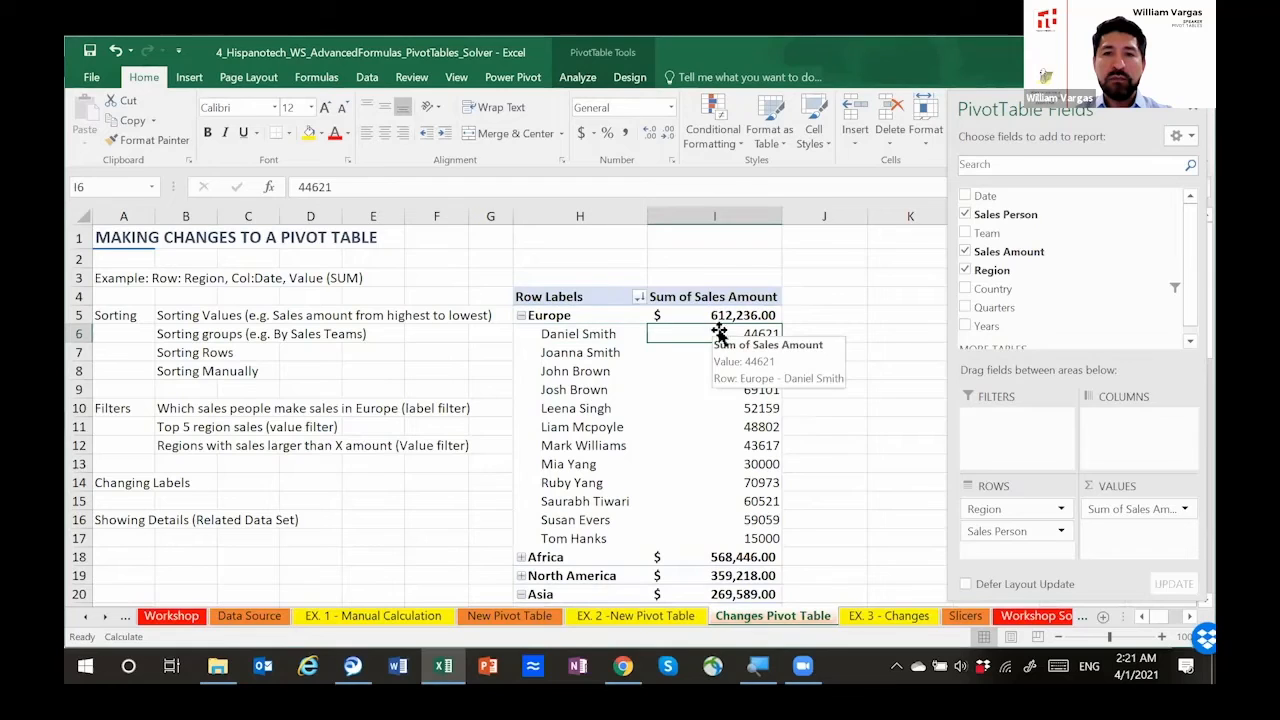
click(719, 316)
right_click(719, 315)
mouse_move(766, 422)
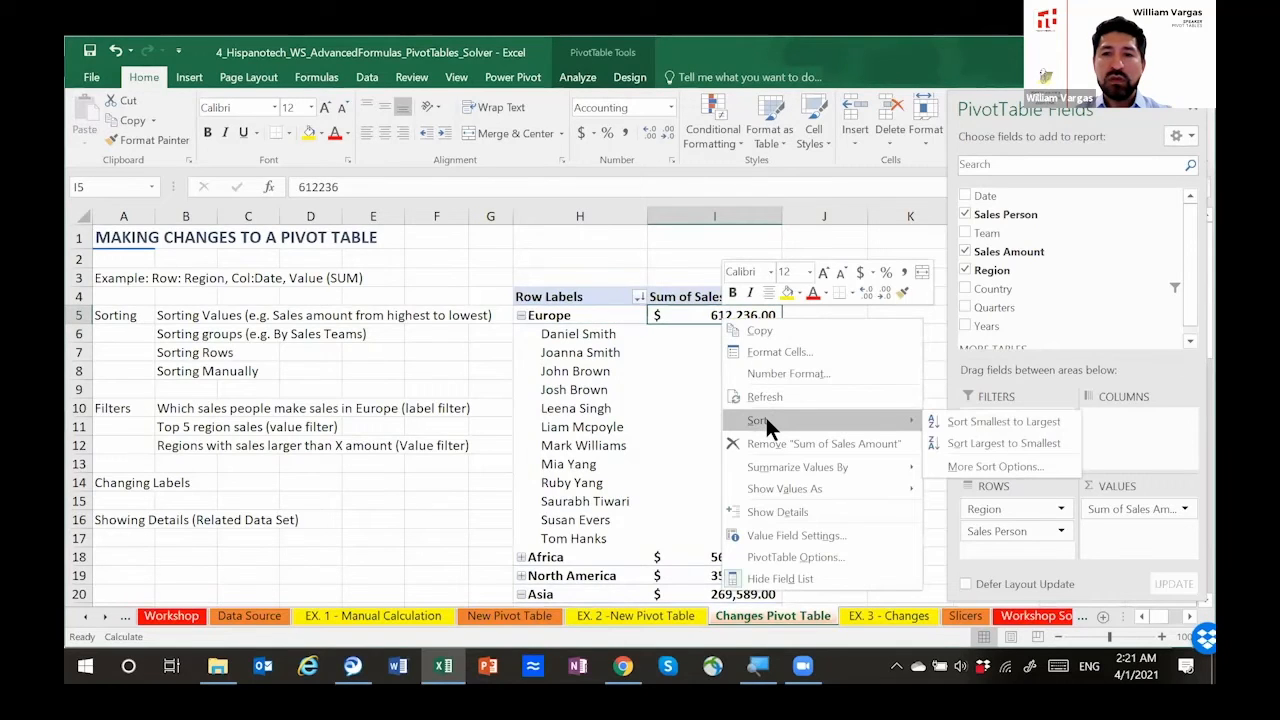
click(1006, 462)
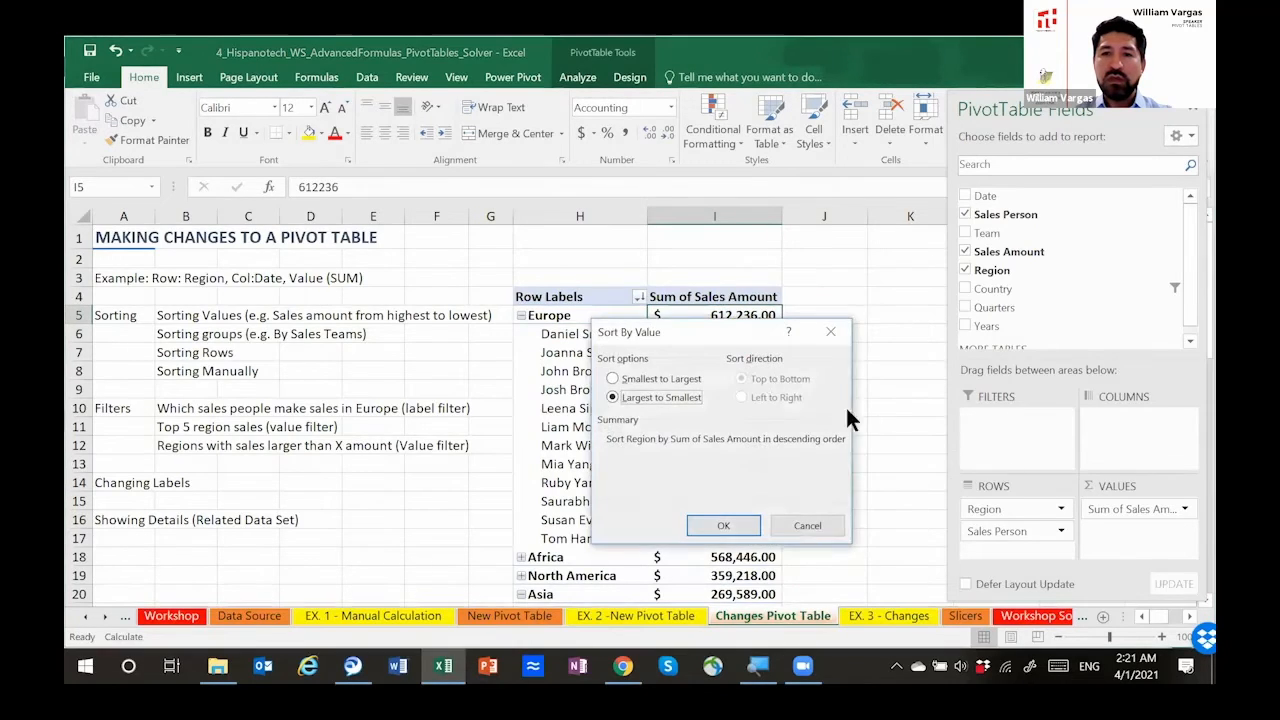
click(806, 528)
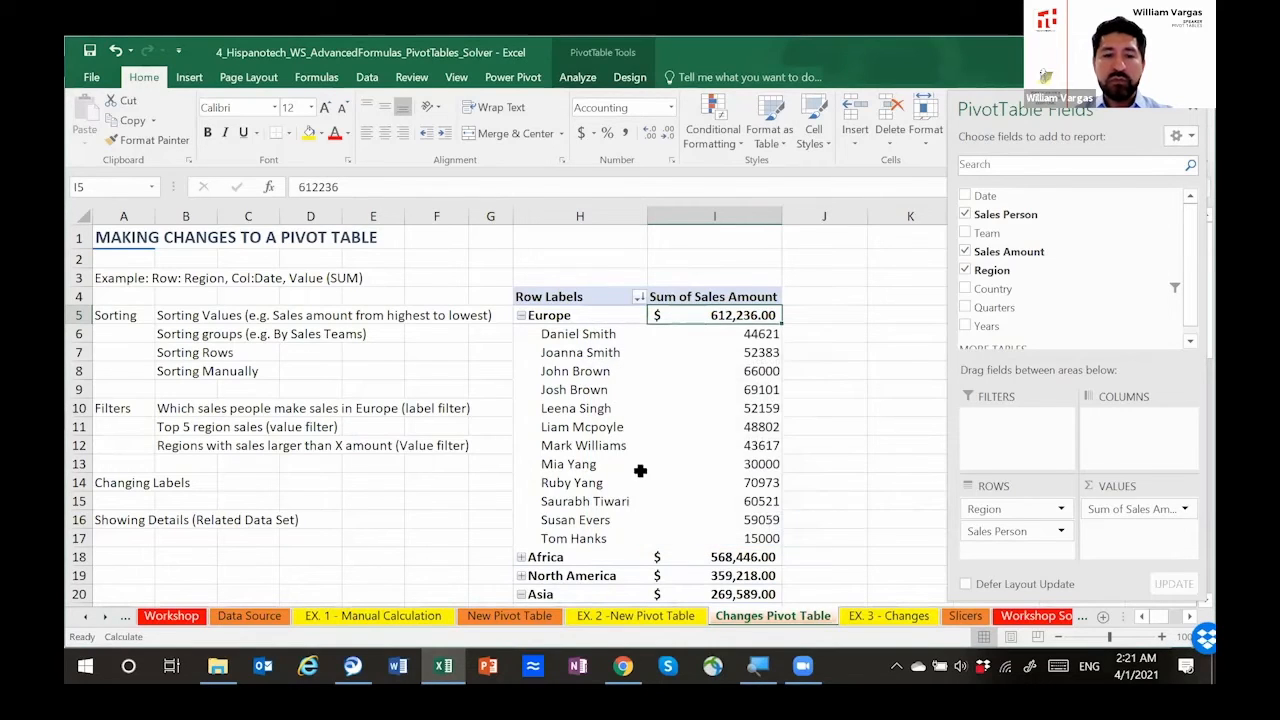
Step: Undo the last two filter changes on the Region field and collapse and re-expand the Europe group
click(598, 450)
key(ctrl+z)
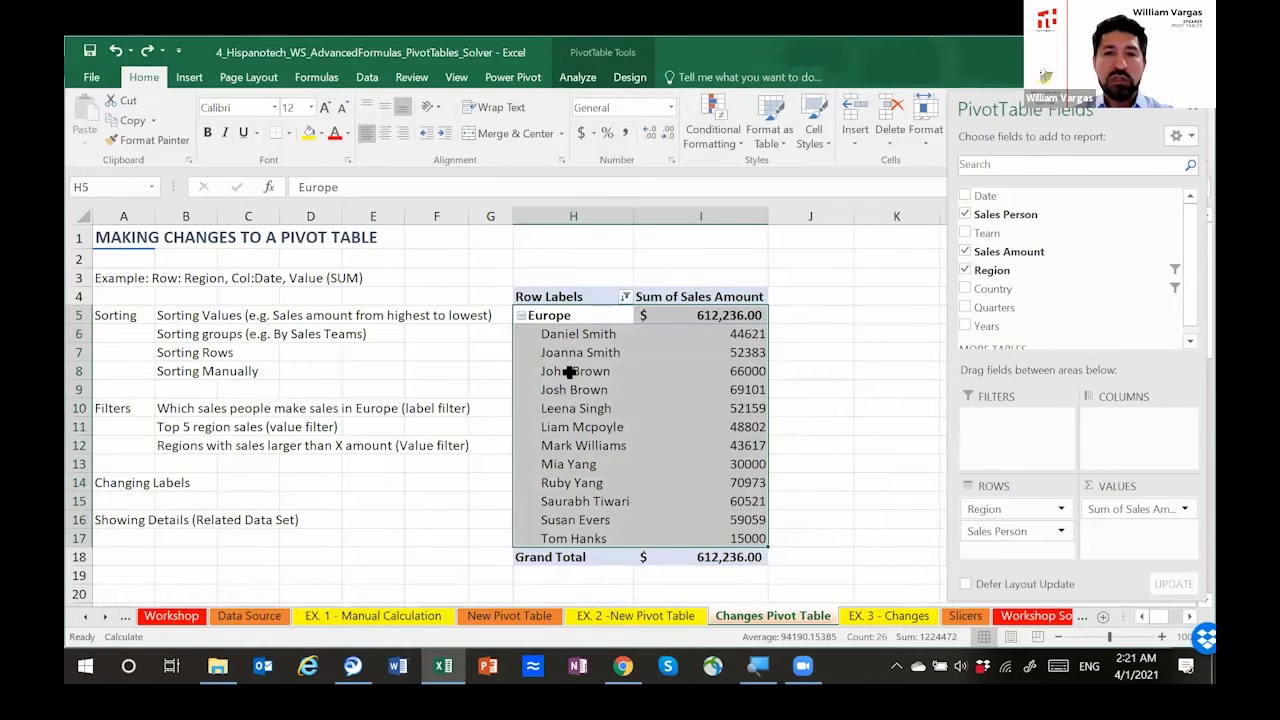
key(ctrl+z)
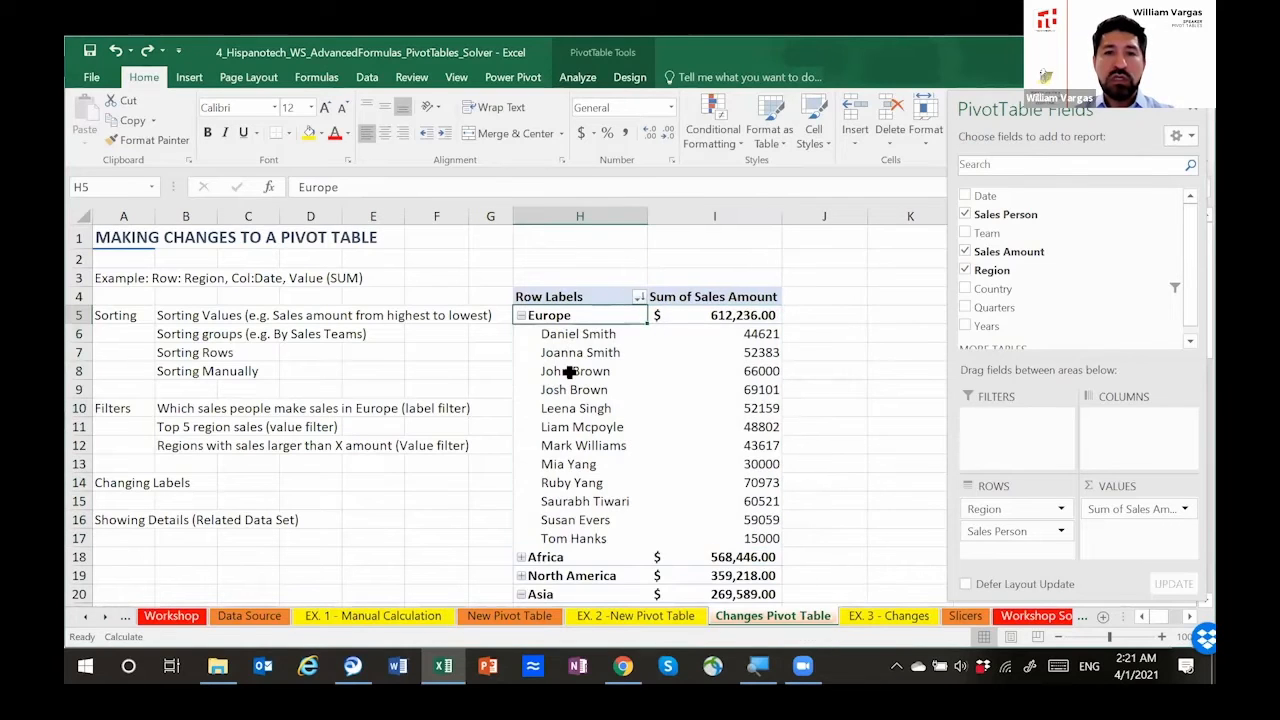
click(520, 315)
click(520, 315)
Step: Recheck the Region sort settings, keeping descending order by Sum of Sales Amount, and view the sort choices for the Sales Person field
right_click(548, 317)
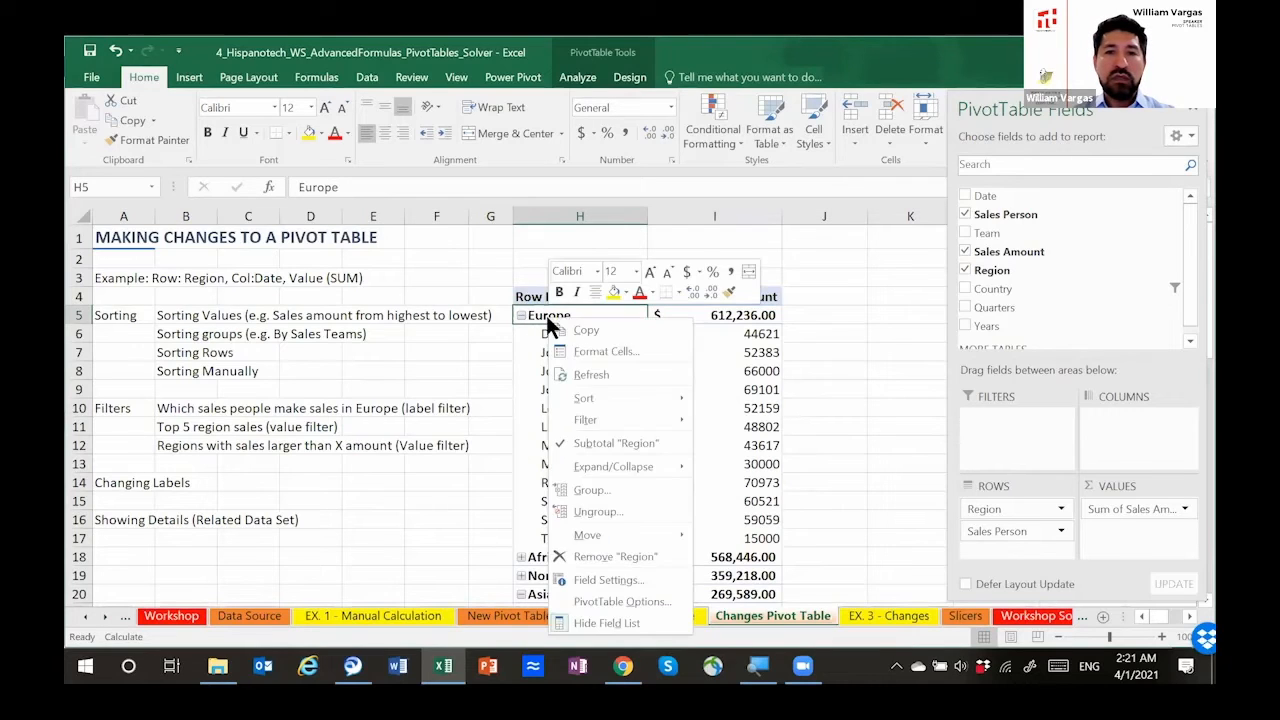
mouse_move(618, 400)
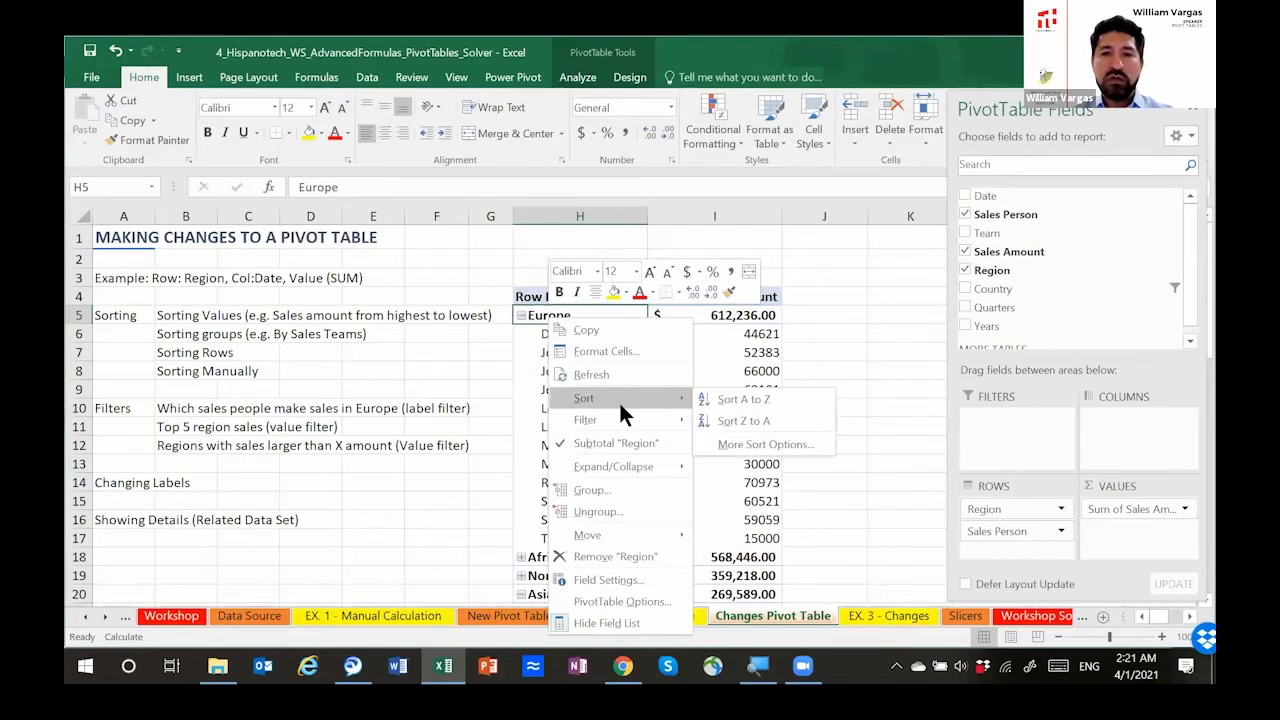
click(724, 445)
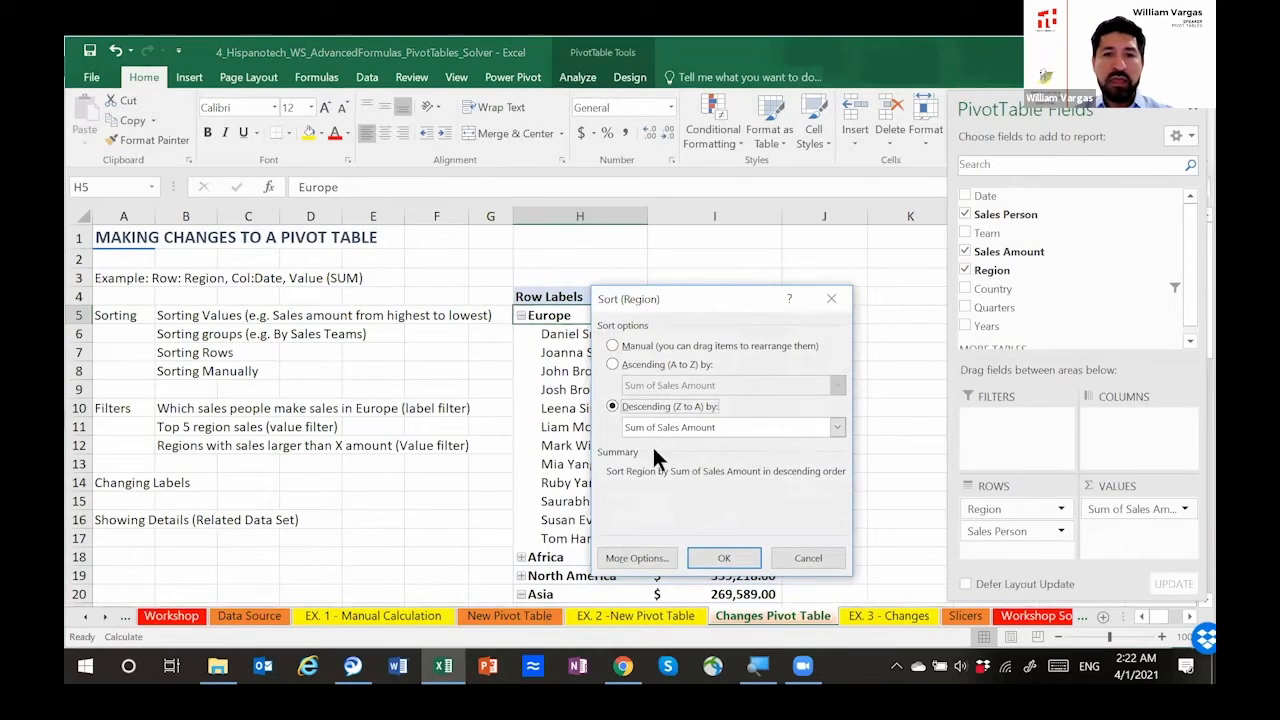
key(Return)
right_click(575, 337)
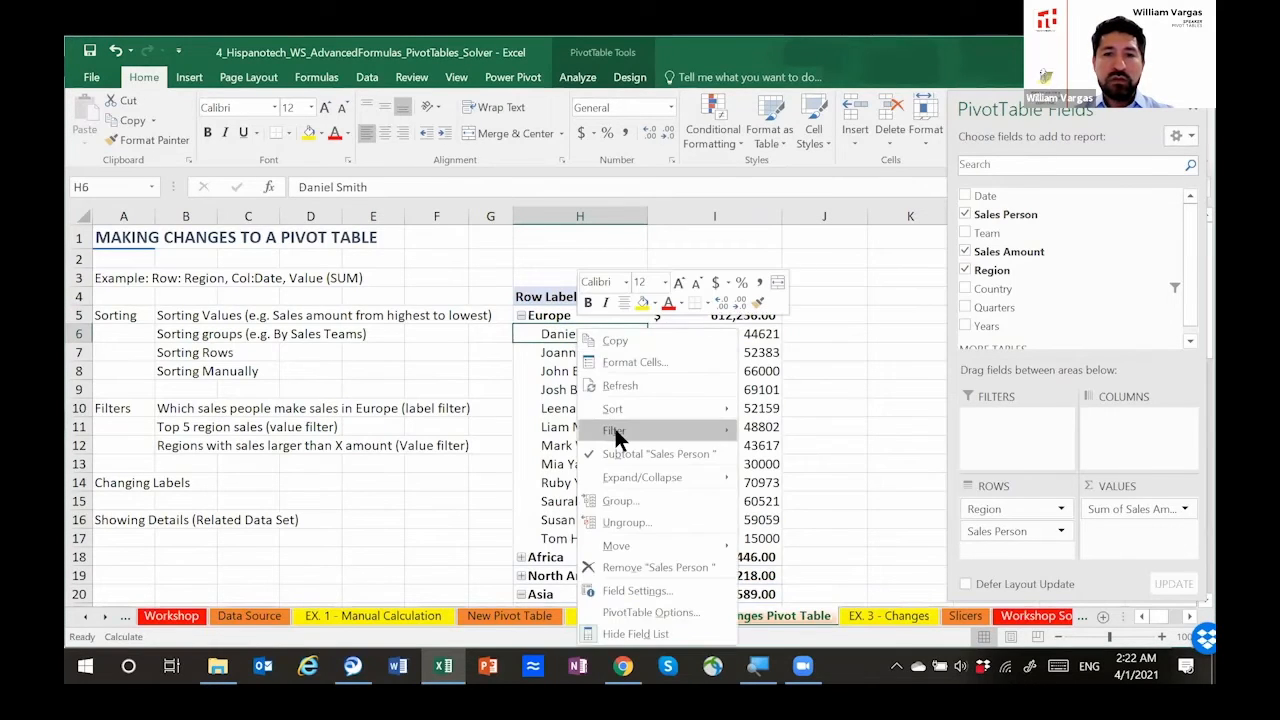
mouse_move(622, 410)
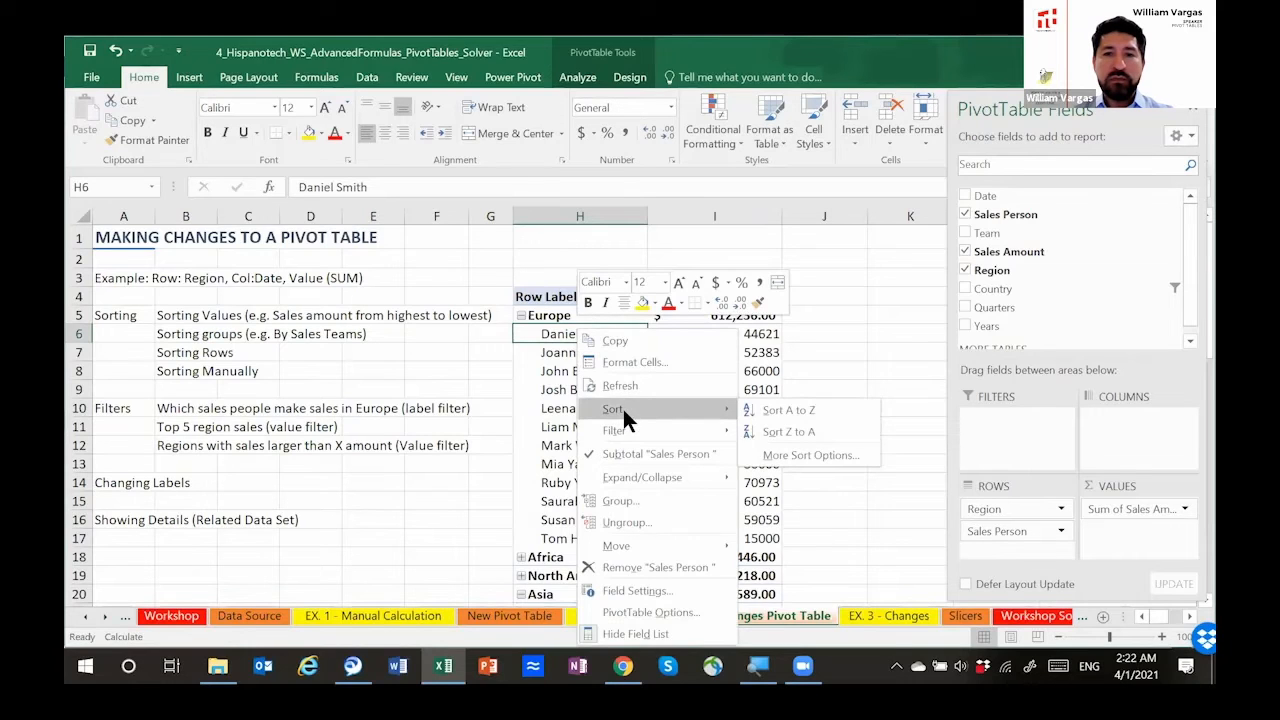
click(554, 378)
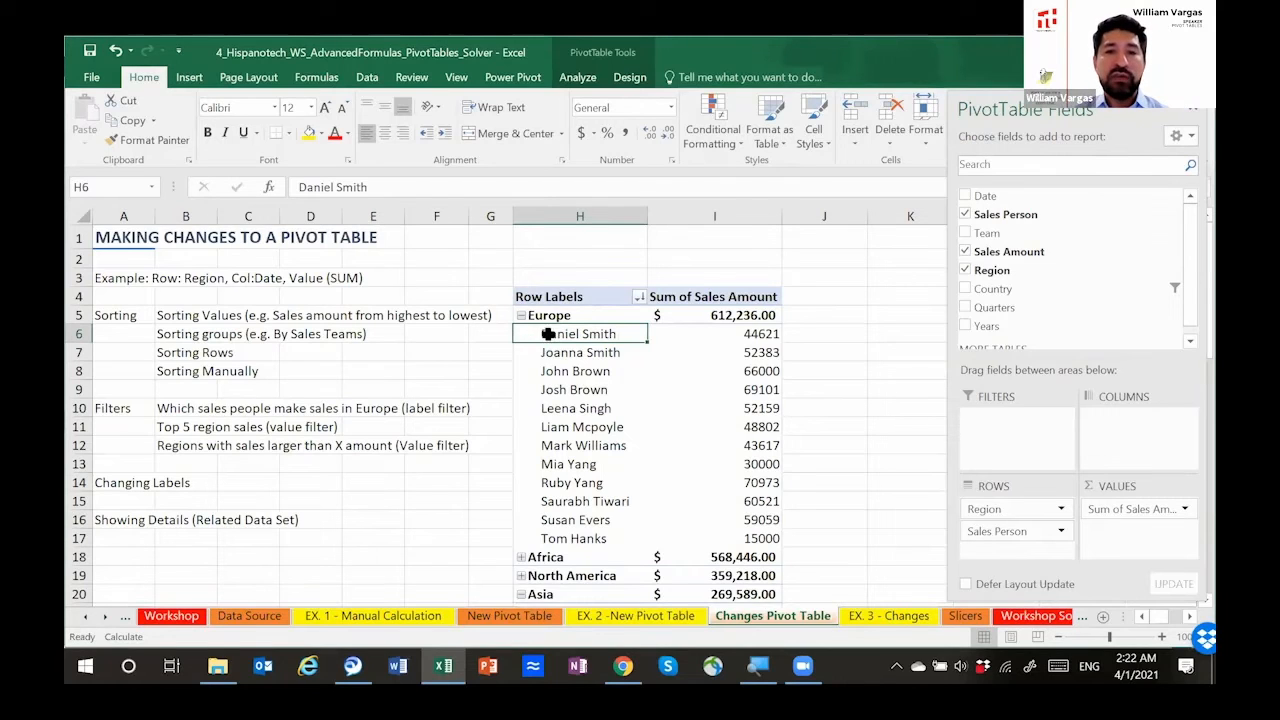
Step: Apply a Top 10 filter to the Sales Person field that shows the top 5 items by Sum of Sales Amount
right_click(546, 331)
mouse_move(588, 428)
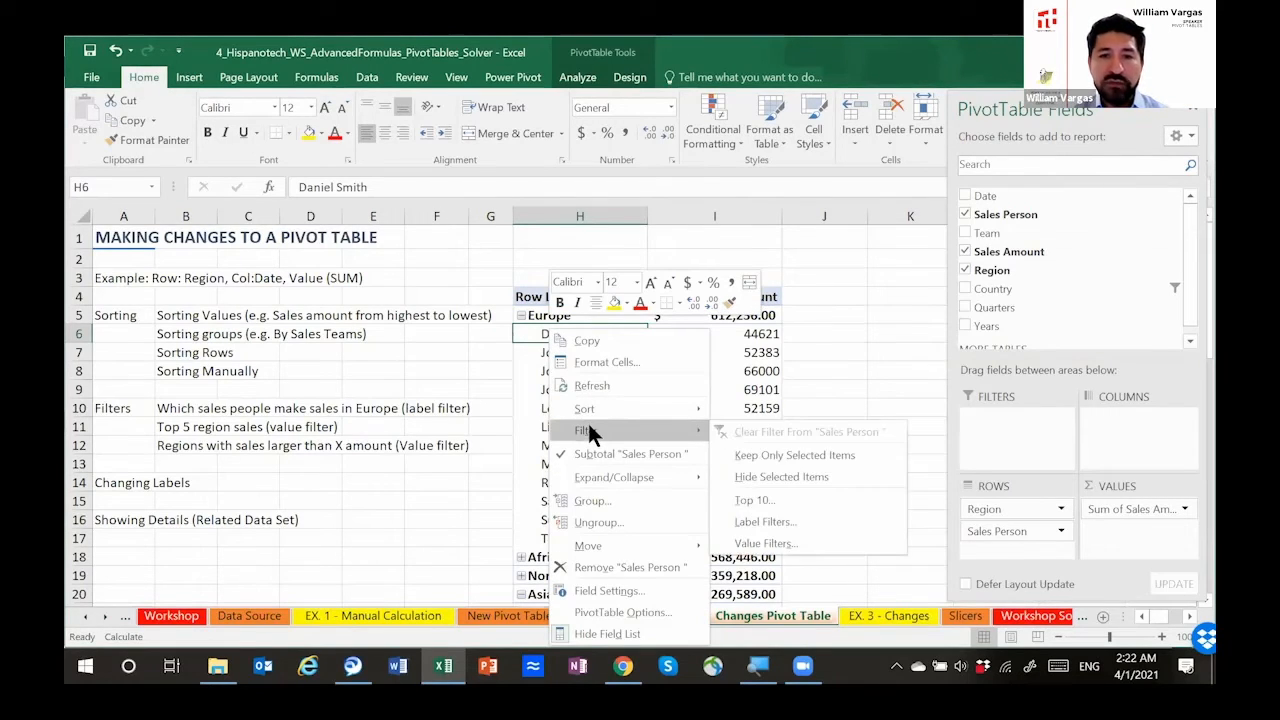
click(785, 495)
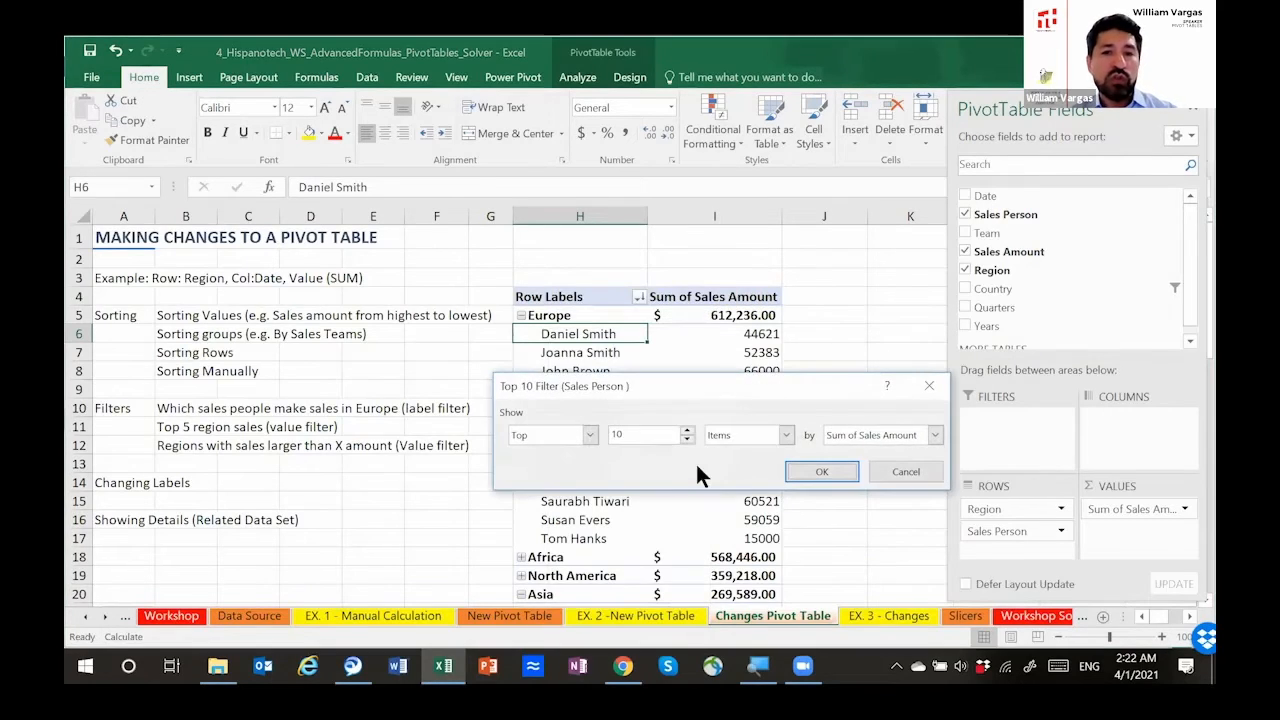
drag(608, 392, 505, 286)
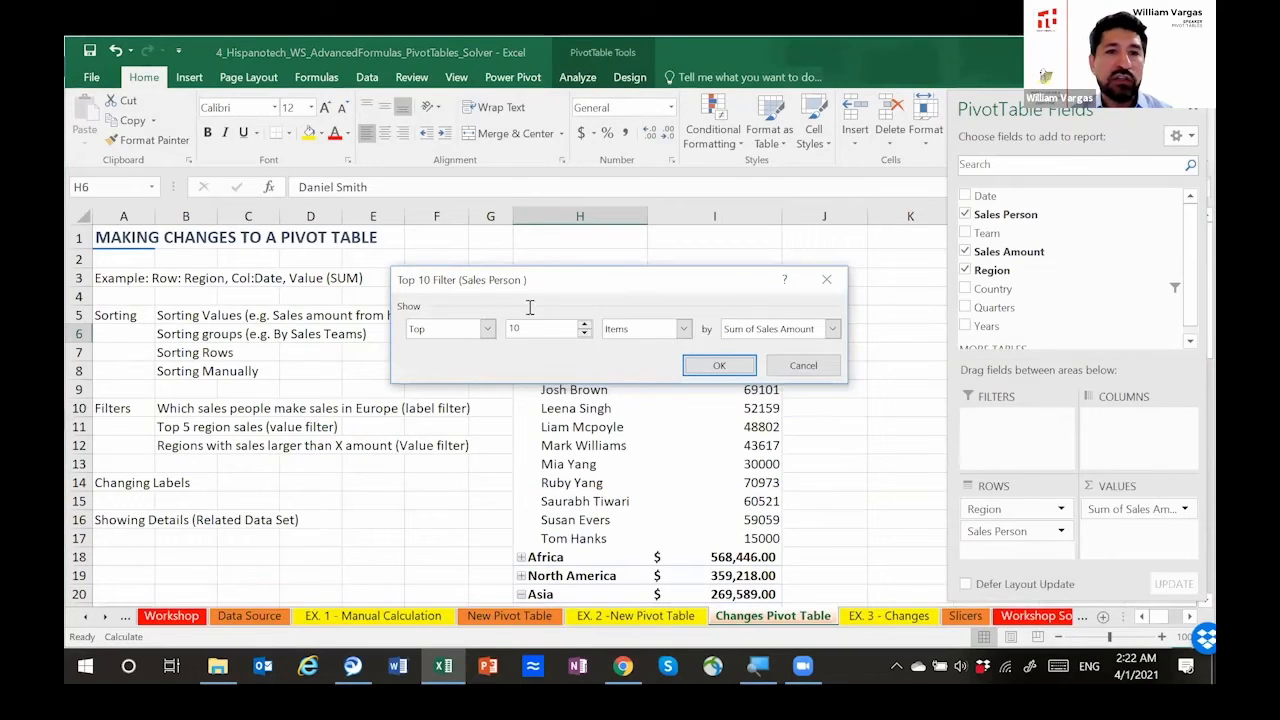
click(584, 334)
click(584, 334)
click(584, 334)
click(584, 334)
click(584, 334)
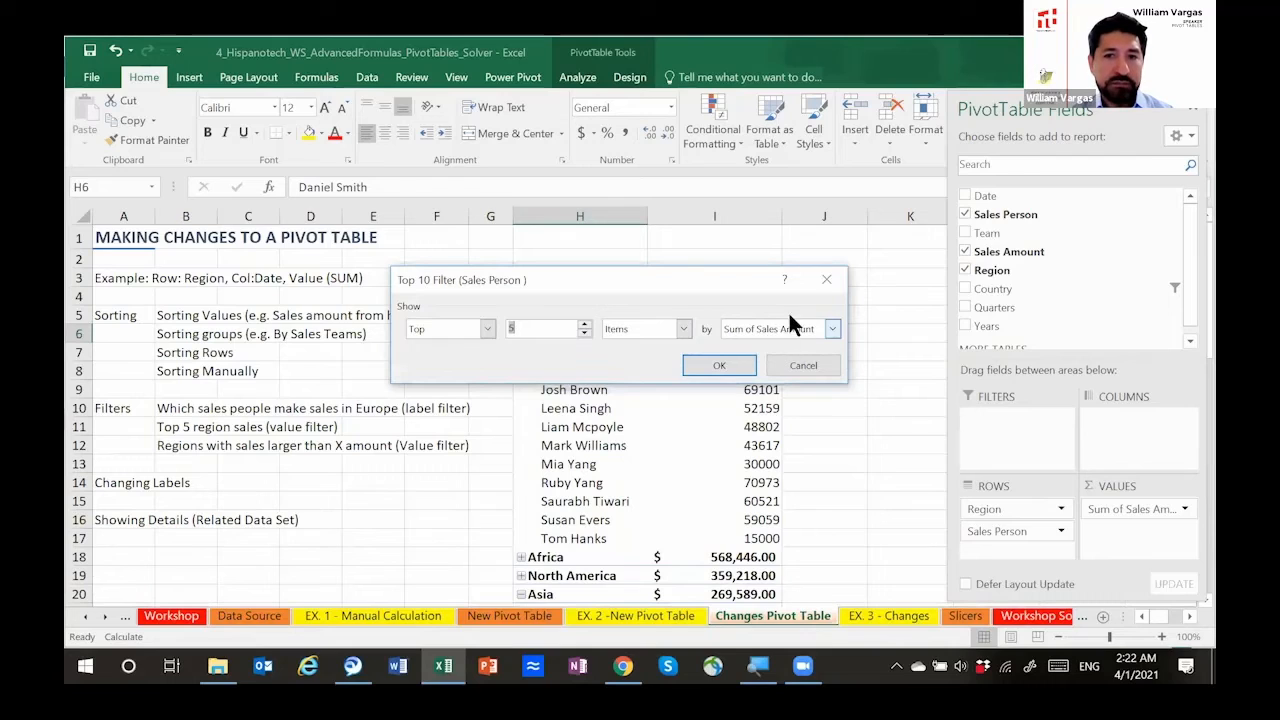
click(720, 365)
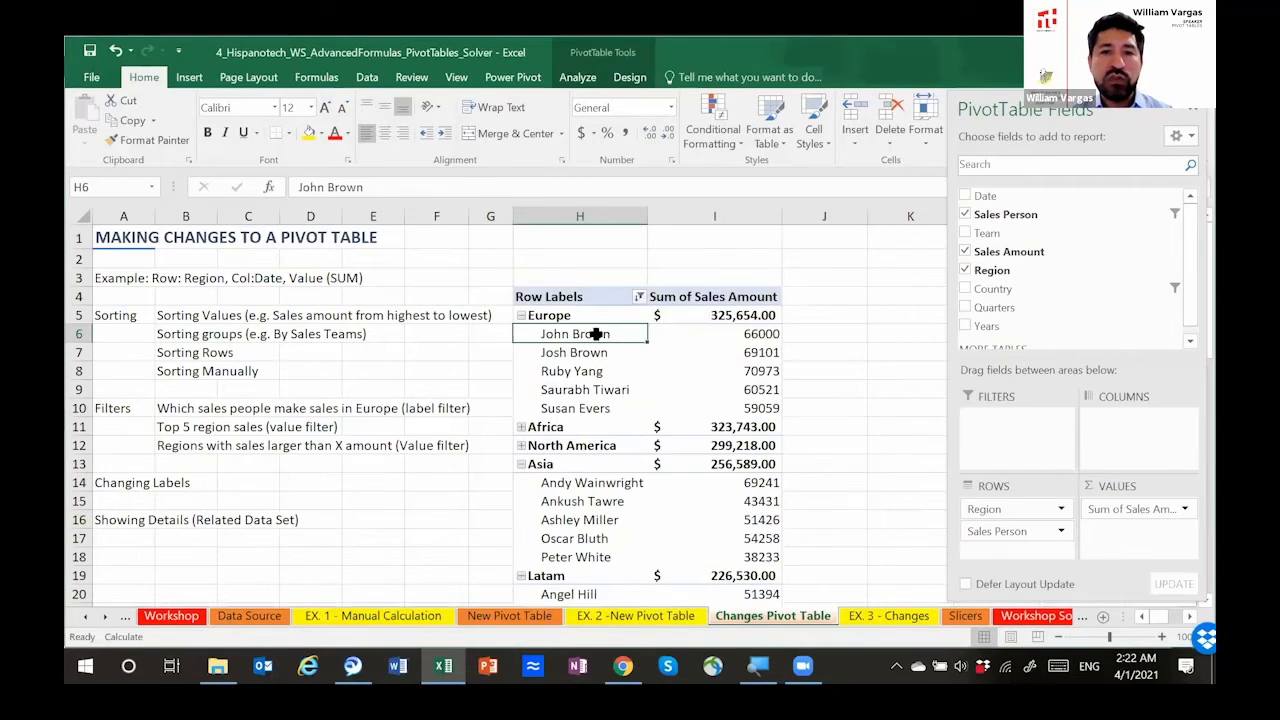
Step: Select the salespeople listed under Europe and expand the Africa group to show its salespeople
drag(596, 334, 606, 406)
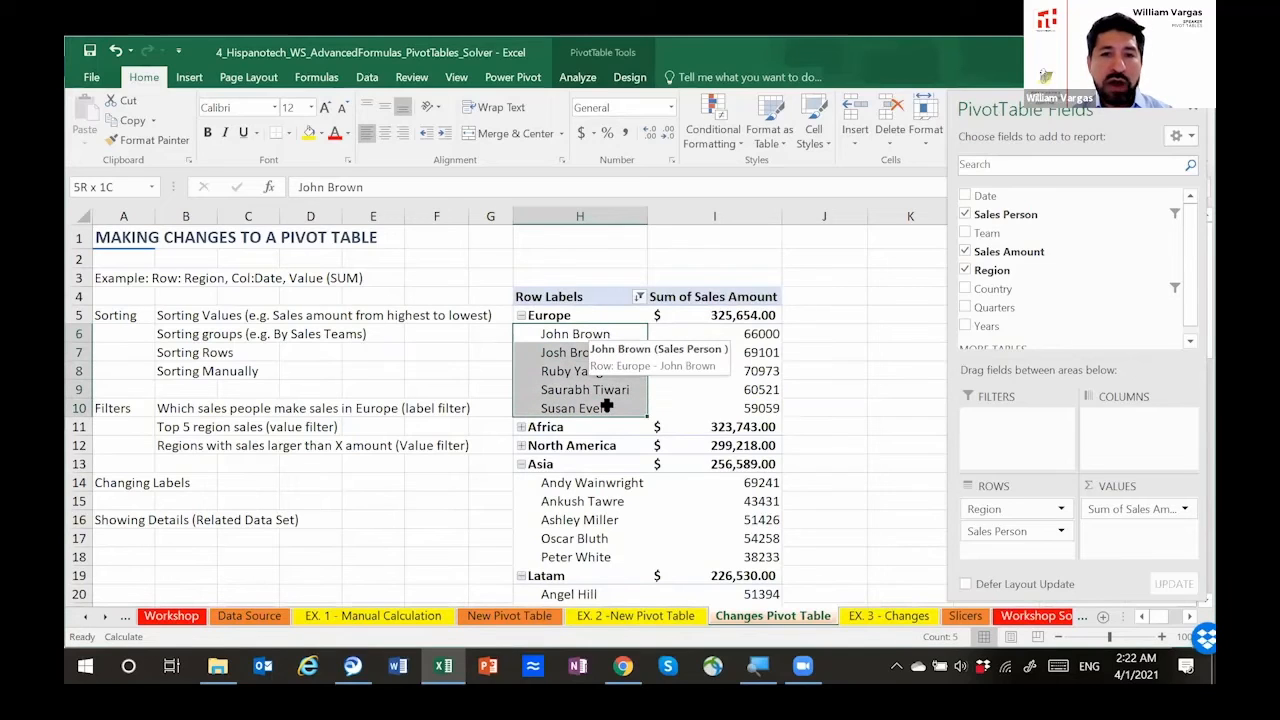
click(522, 428)
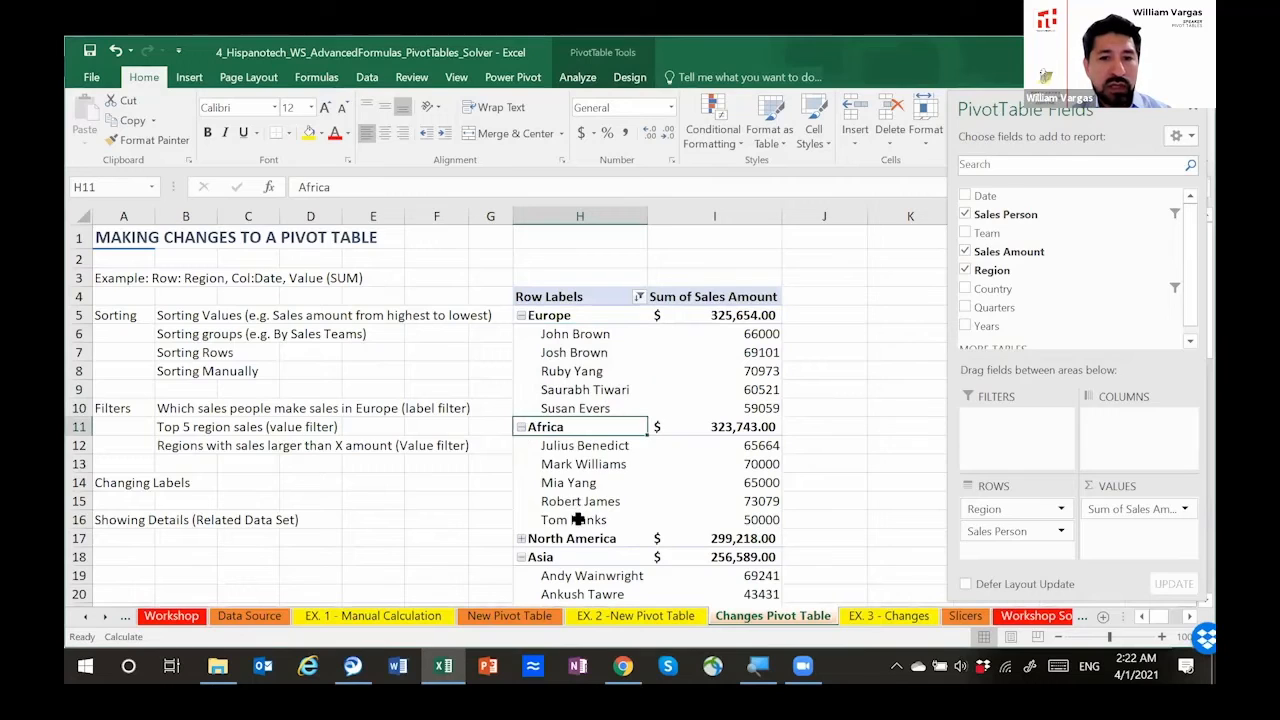
Step: Review the top five salespeople listed under Africa, Asia and Latam by selecting each group's names
drag(585, 445, 580, 518)
scroll(580, 514, down, 3)
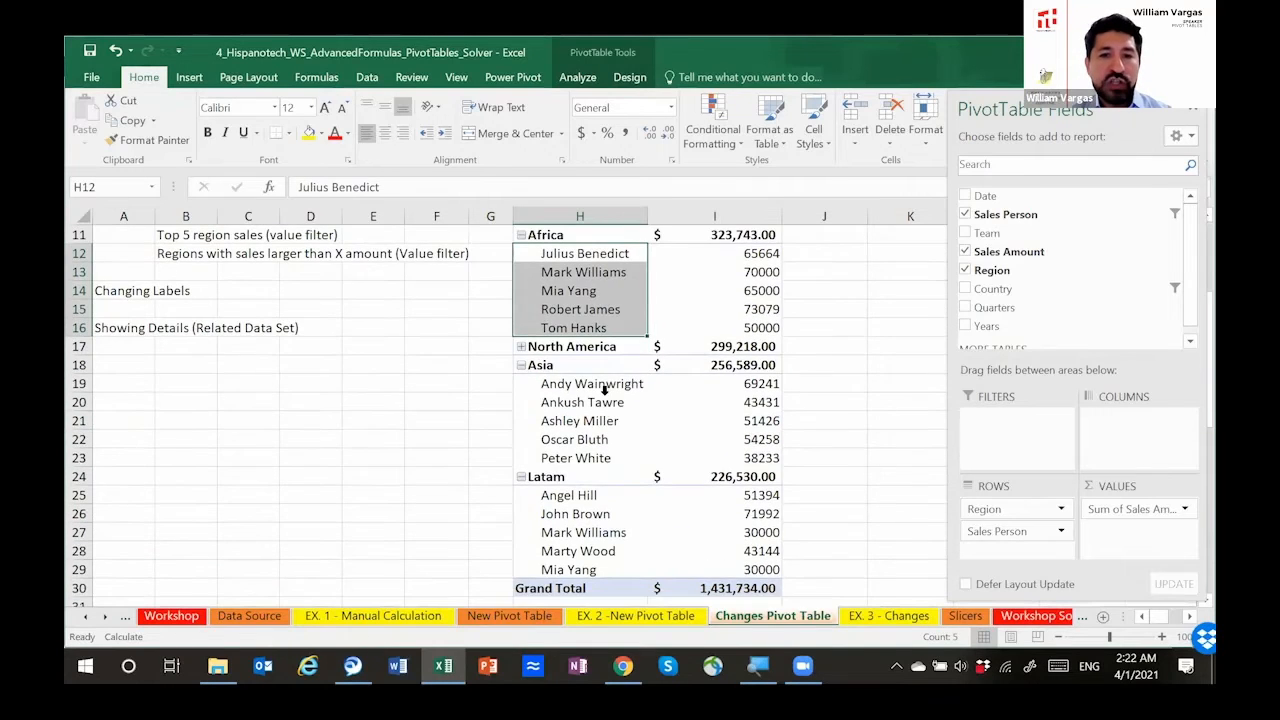
drag(595, 385, 597, 458)
scroll(597, 471, down, 2)
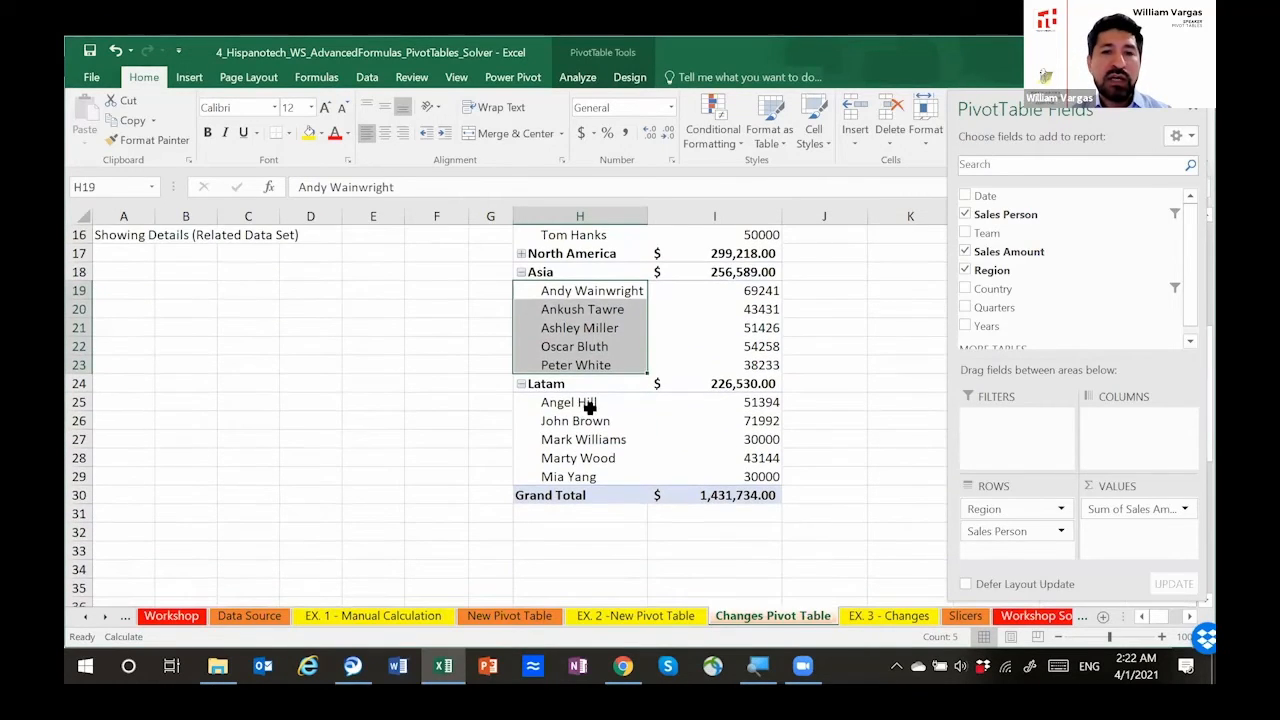
drag(590, 403, 586, 478)
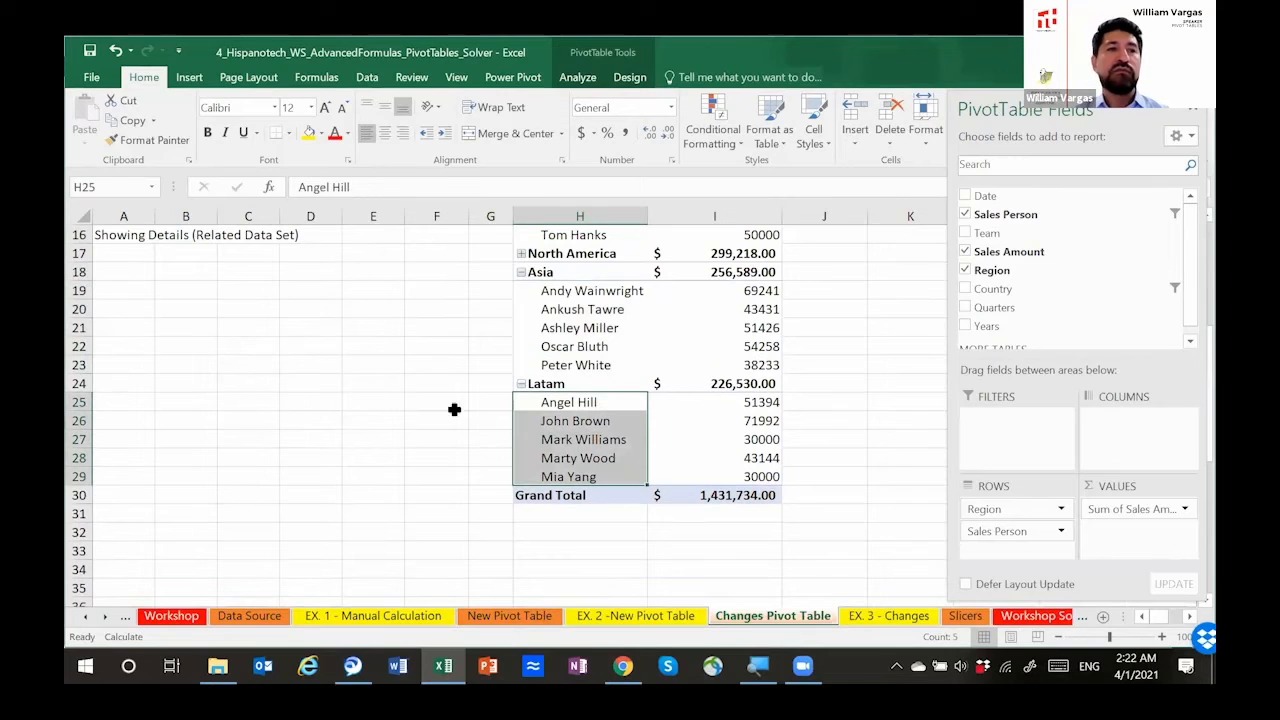
scroll(447, 400, up, 3)
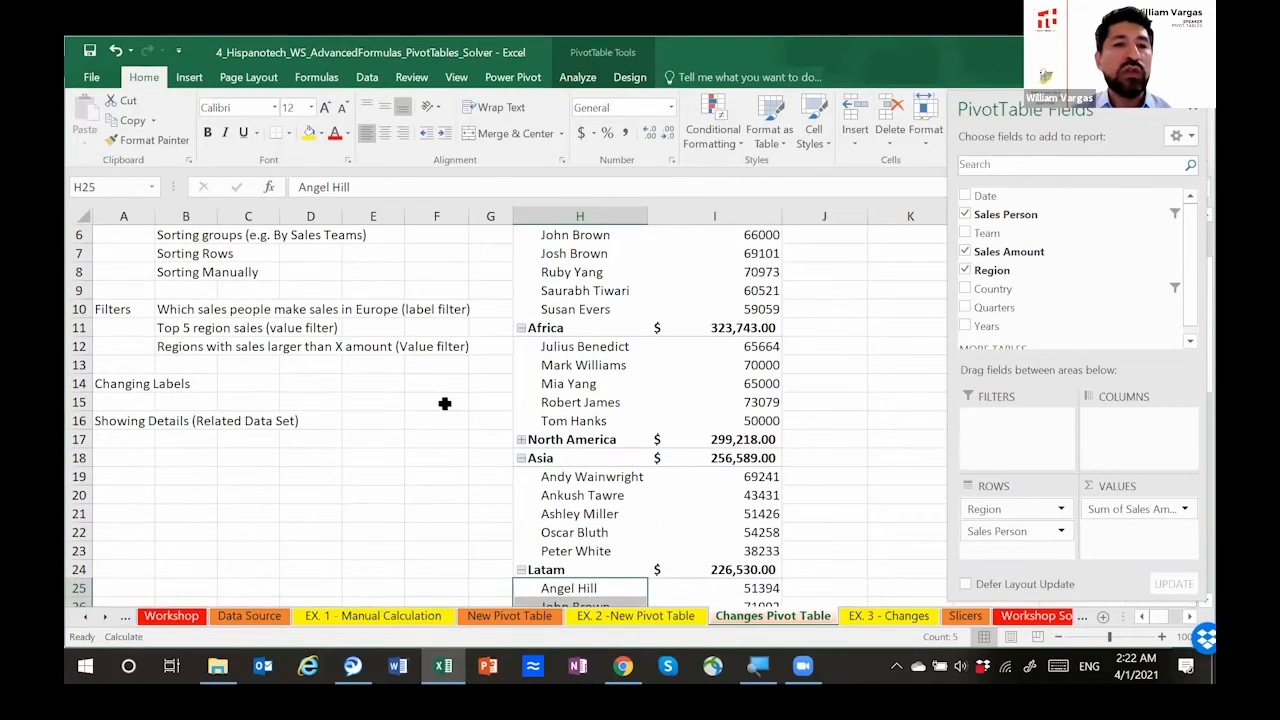
scroll(447, 406, up, 2)
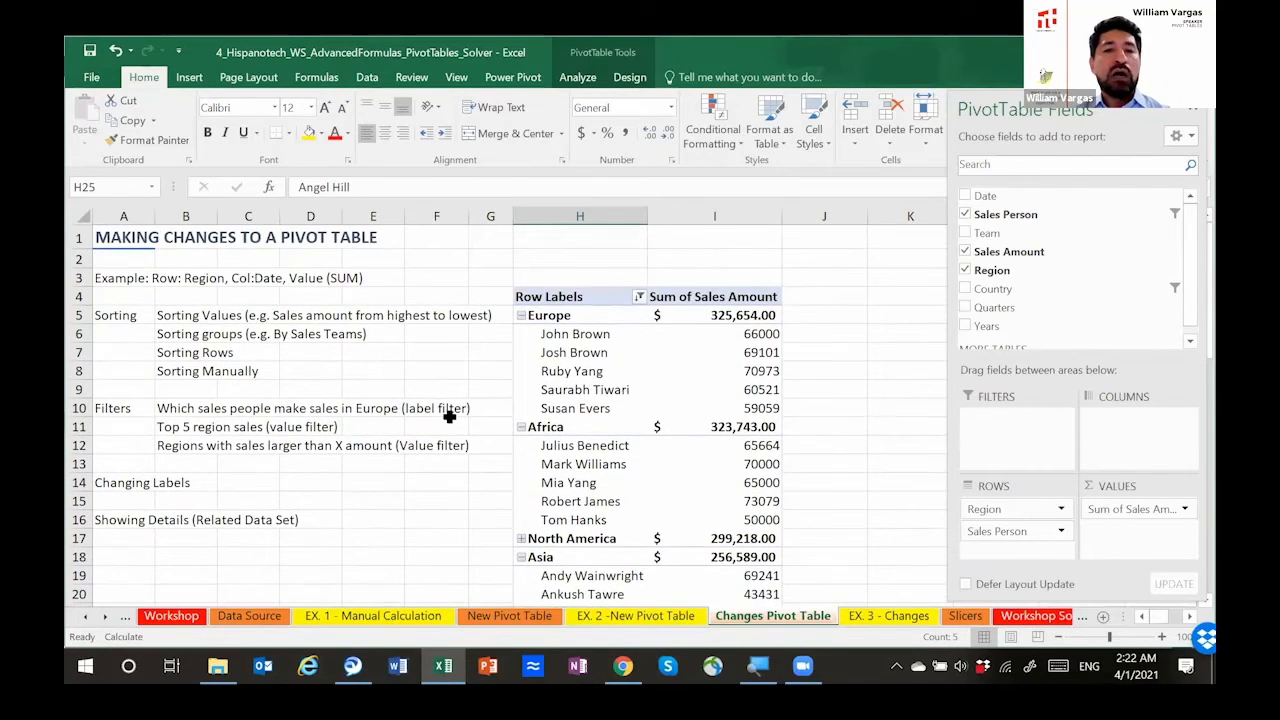
Step: Clear the top 5 filter from the Sales Person field in the pivot table
click(200, 447)
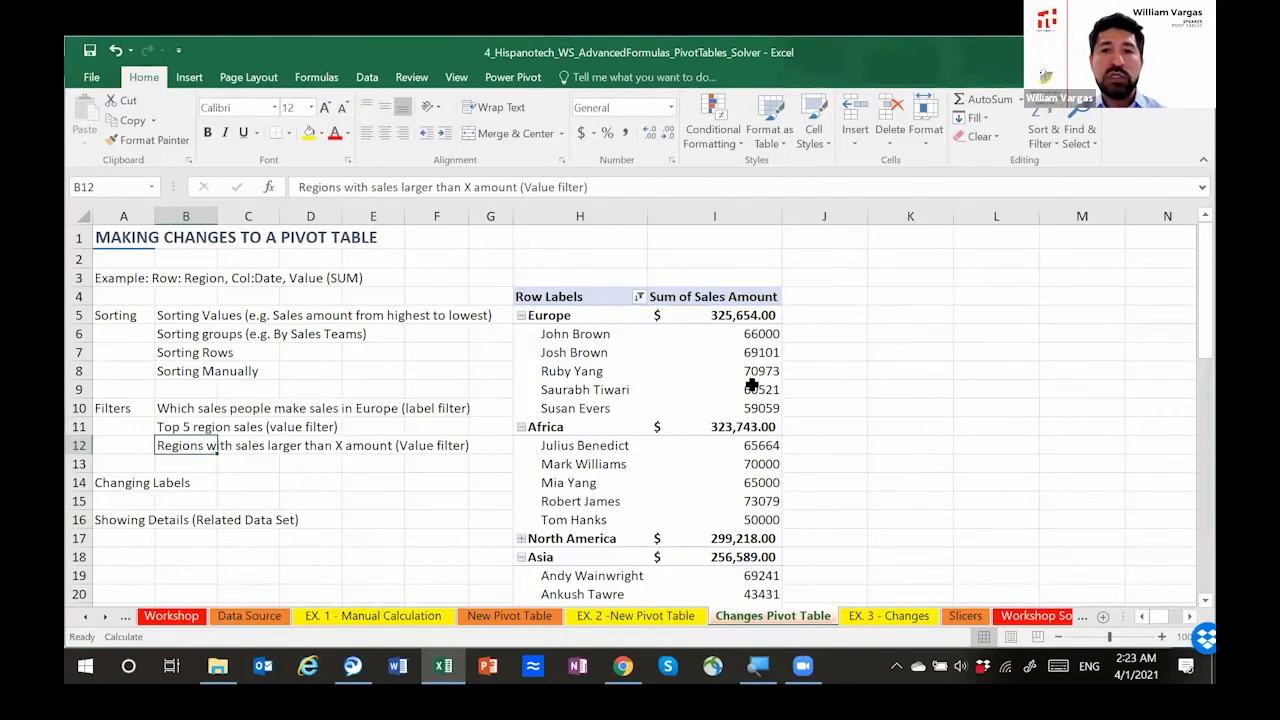
right_click(615, 320)
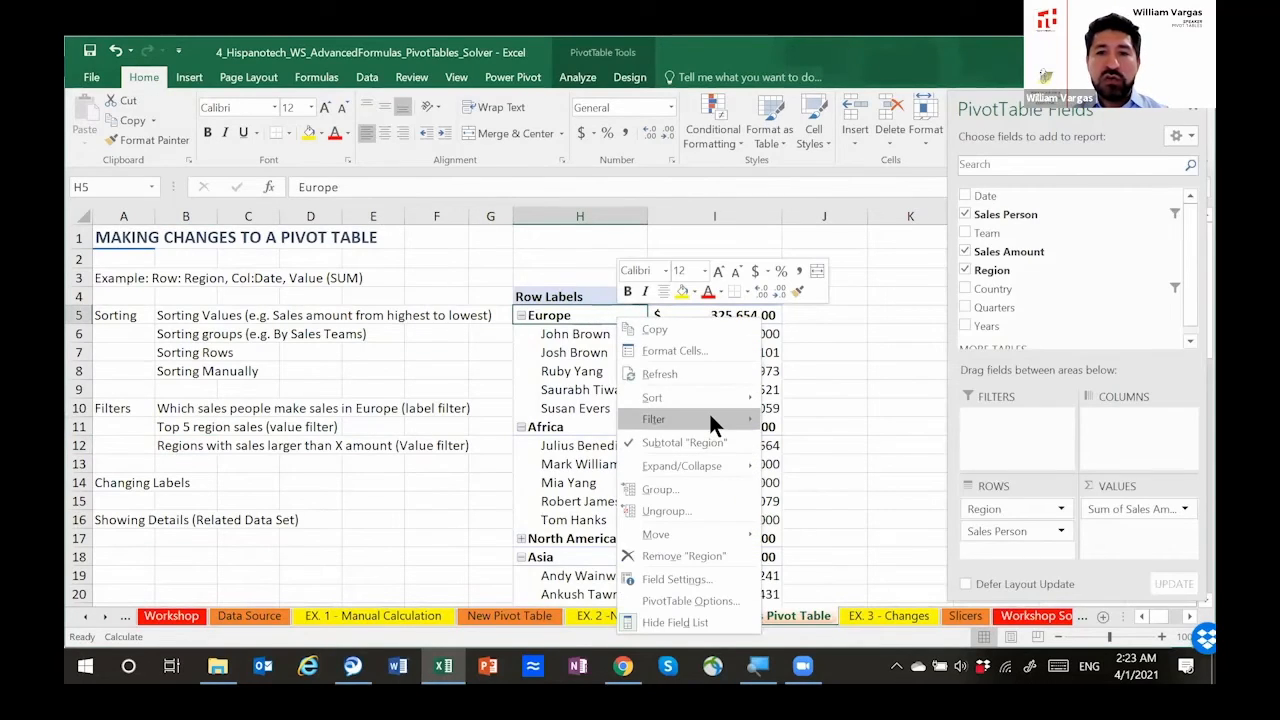
mouse_move(750, 421)
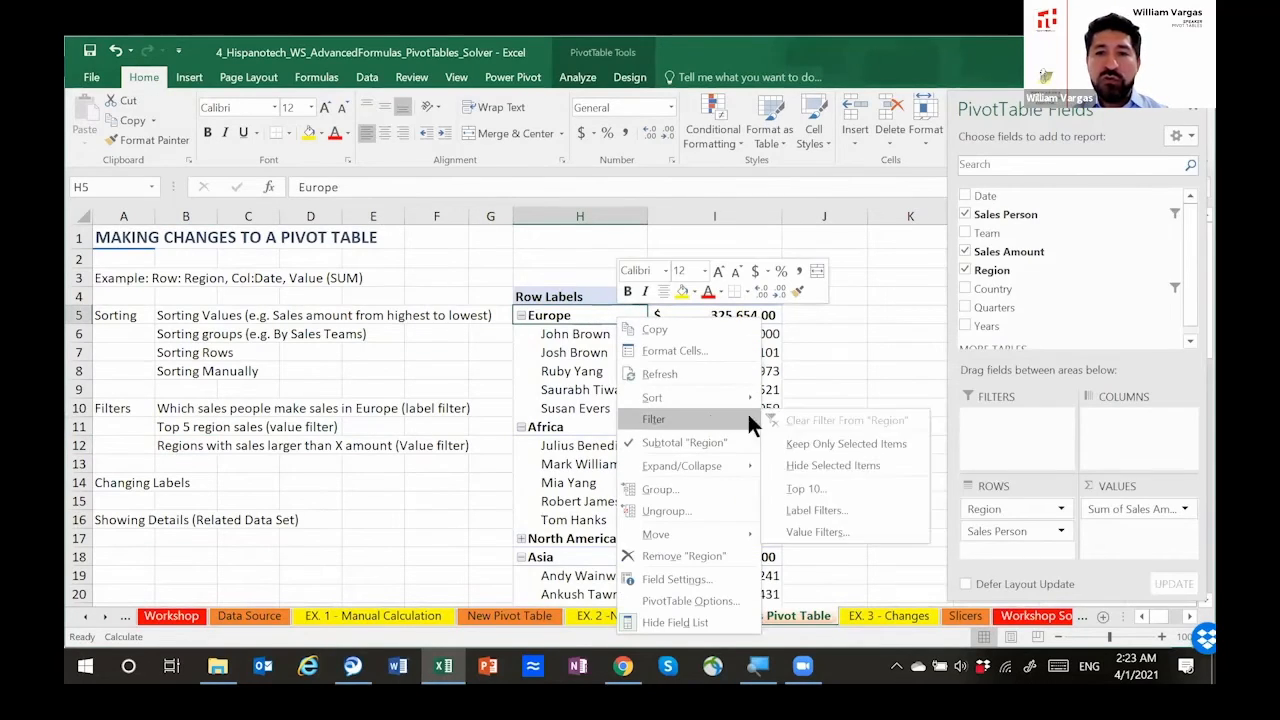
click(584, 293)
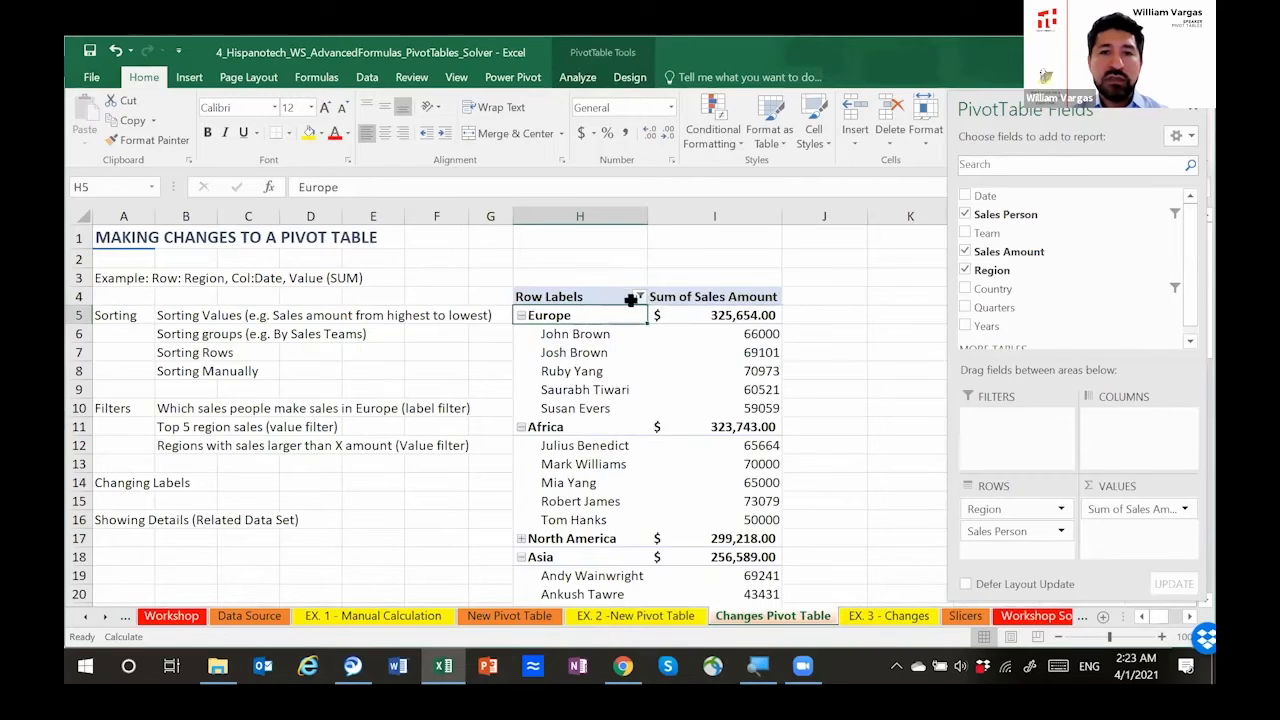
click(569, 340)
right_click(570, 335)
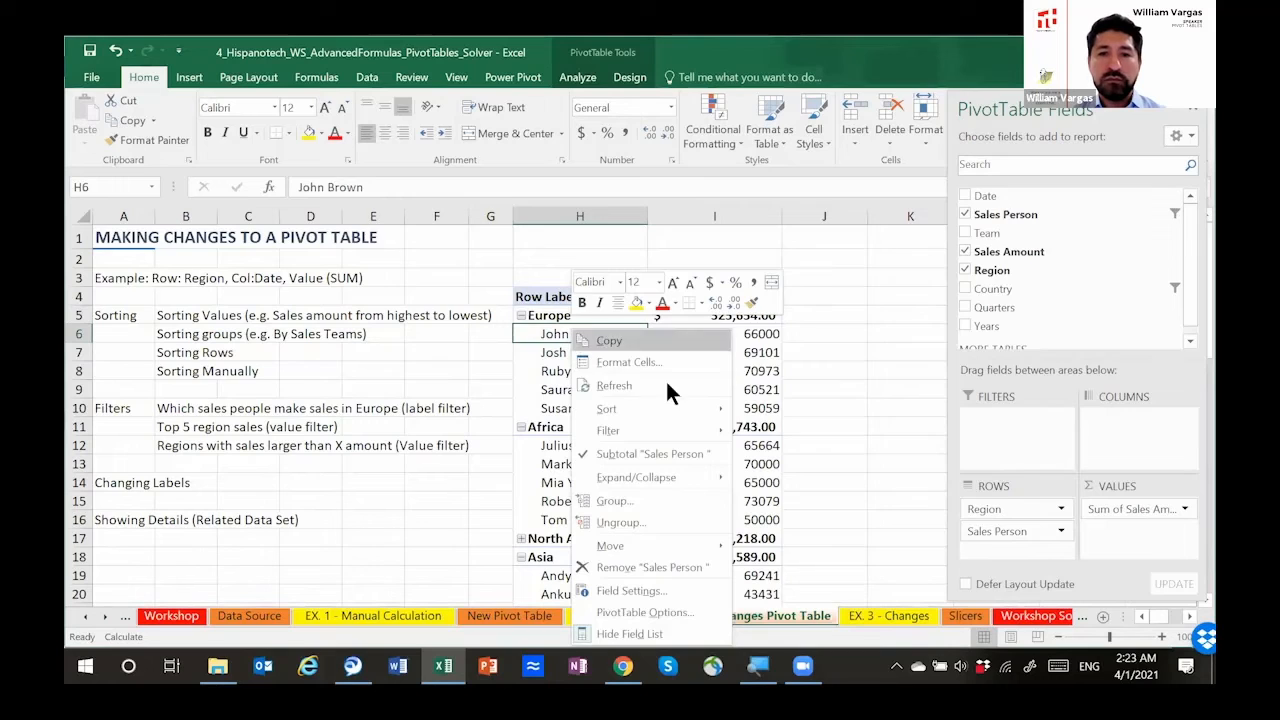
mouse_move(680, 427)
click(790, 431)
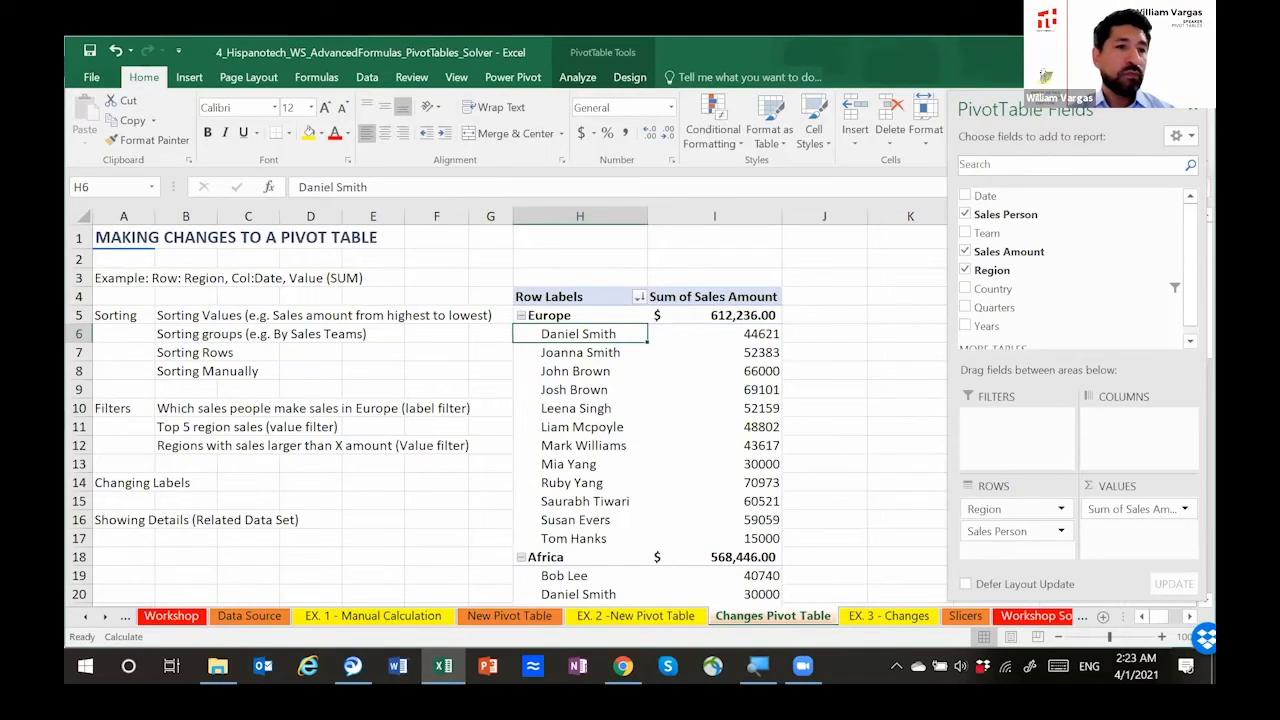
key(alt+Tab)
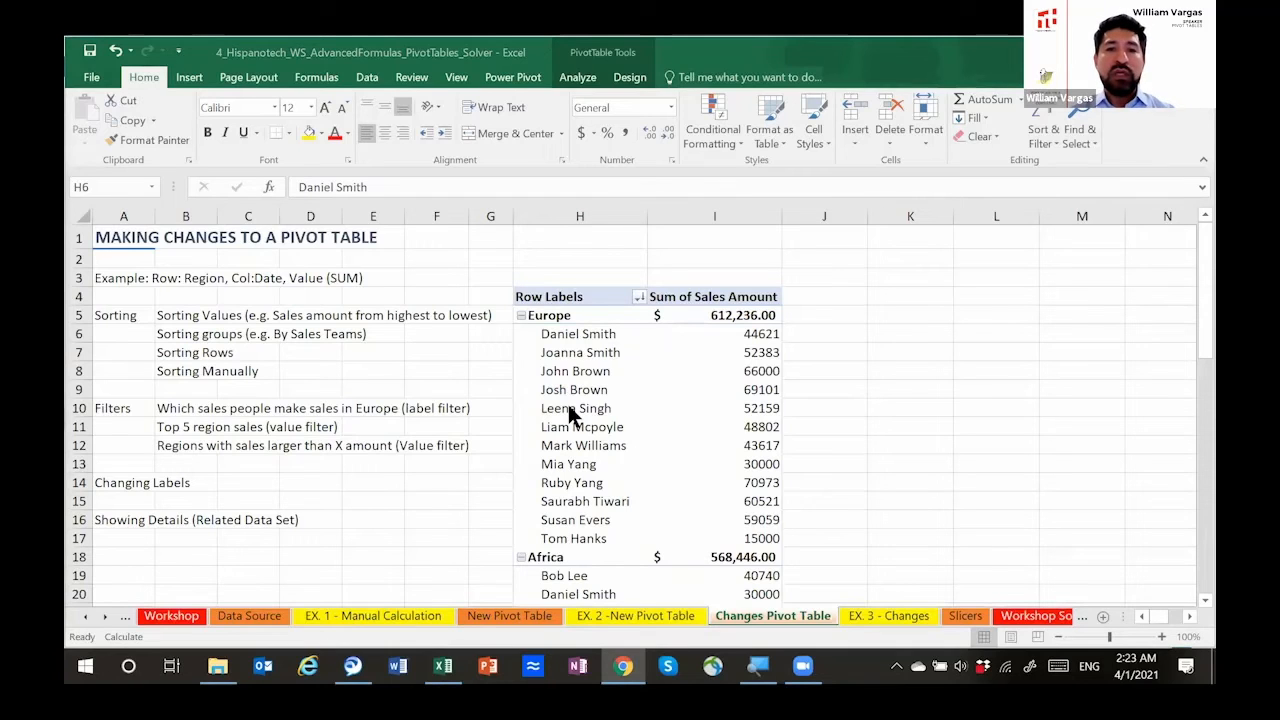
key(alt+Tab)
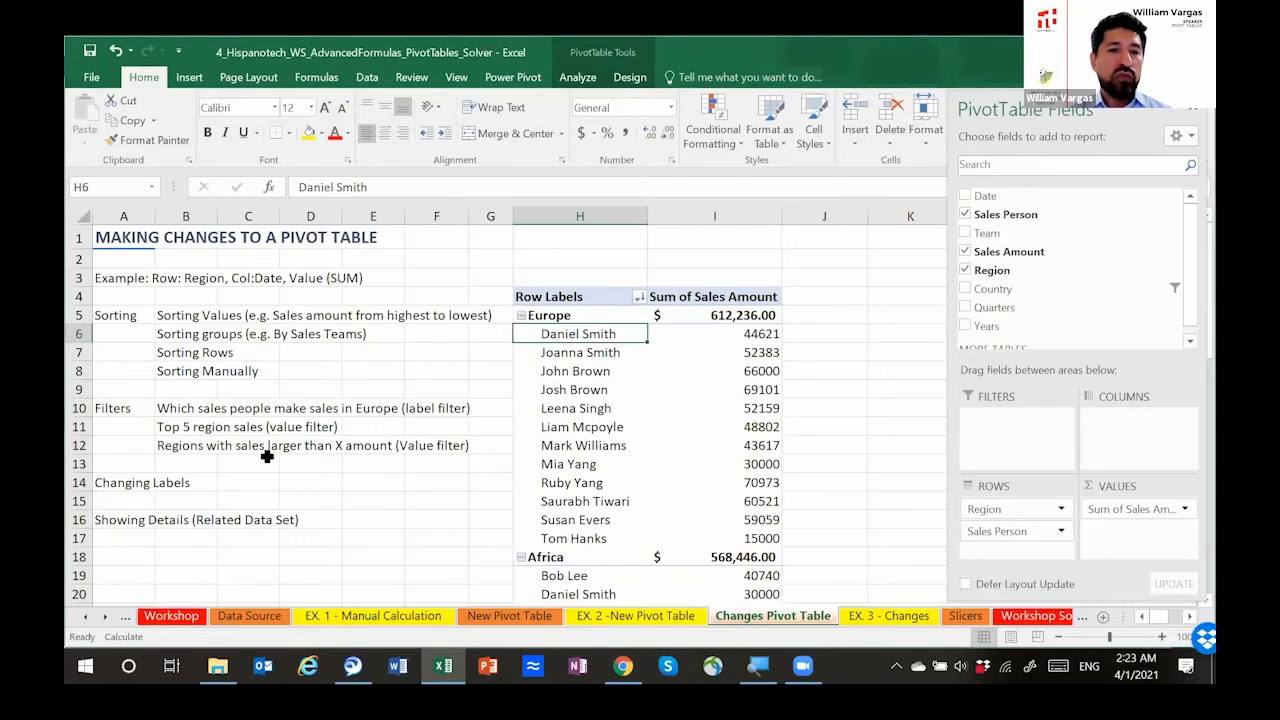
right_click(552, 333)
mouse_move(660, 440)
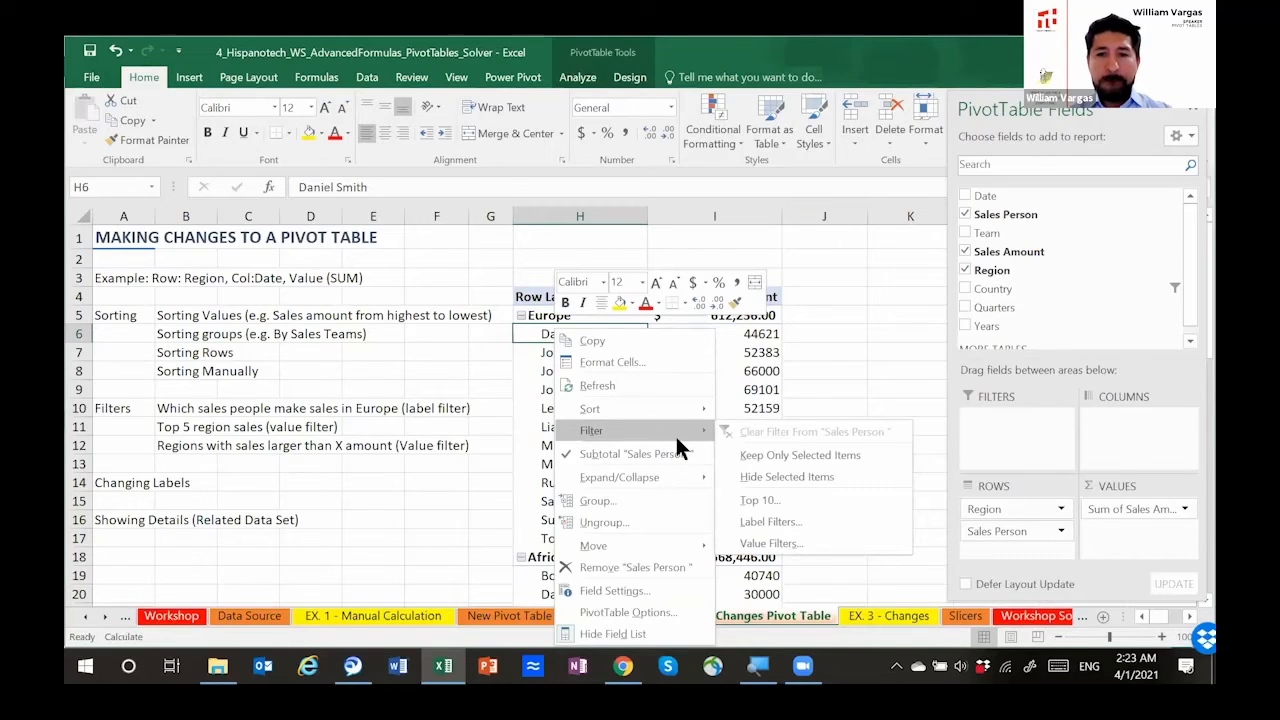
click(585, 386)
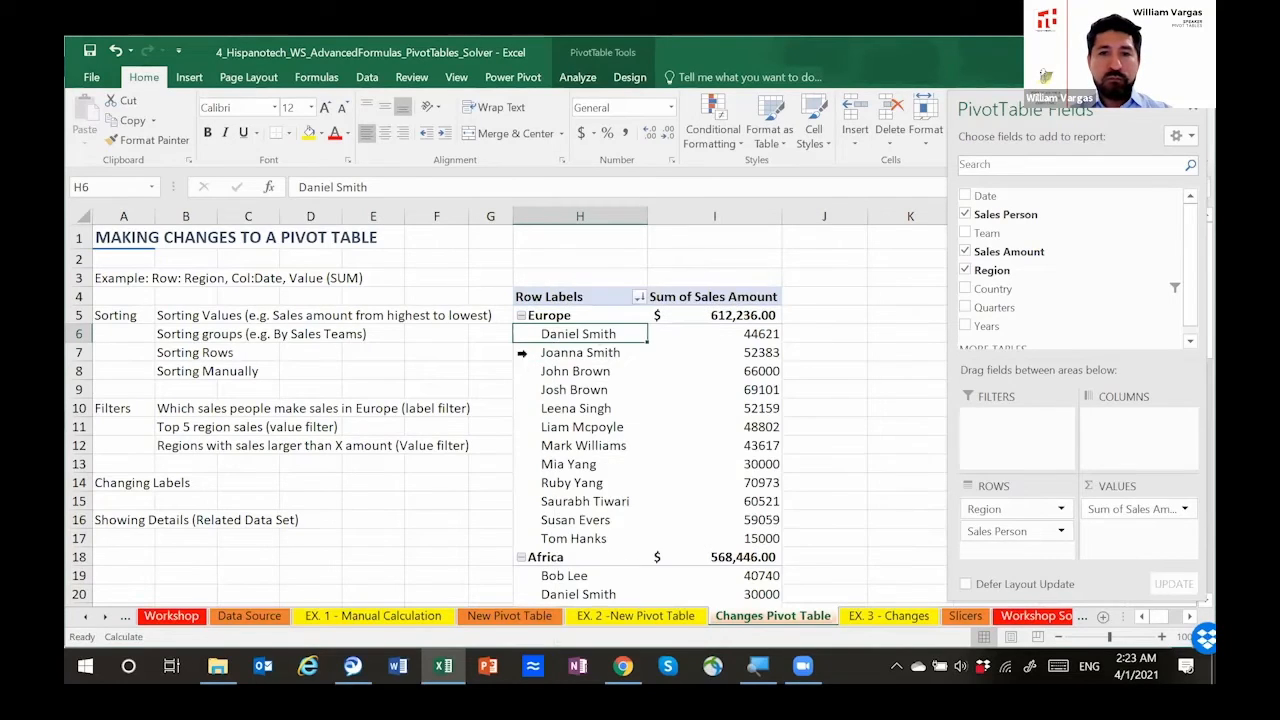
click(703, 335)
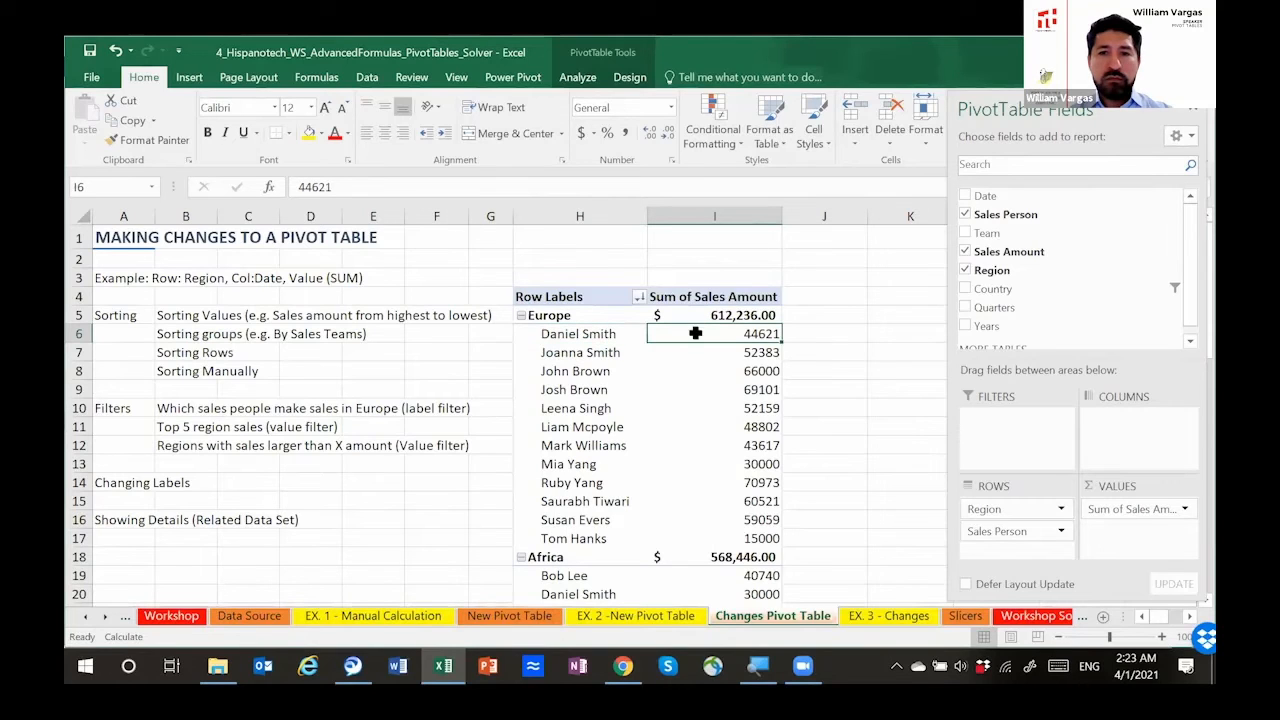
right_click(696, 337)
mouse_move(770, 482)
click(580, 336)
click(578, 335)
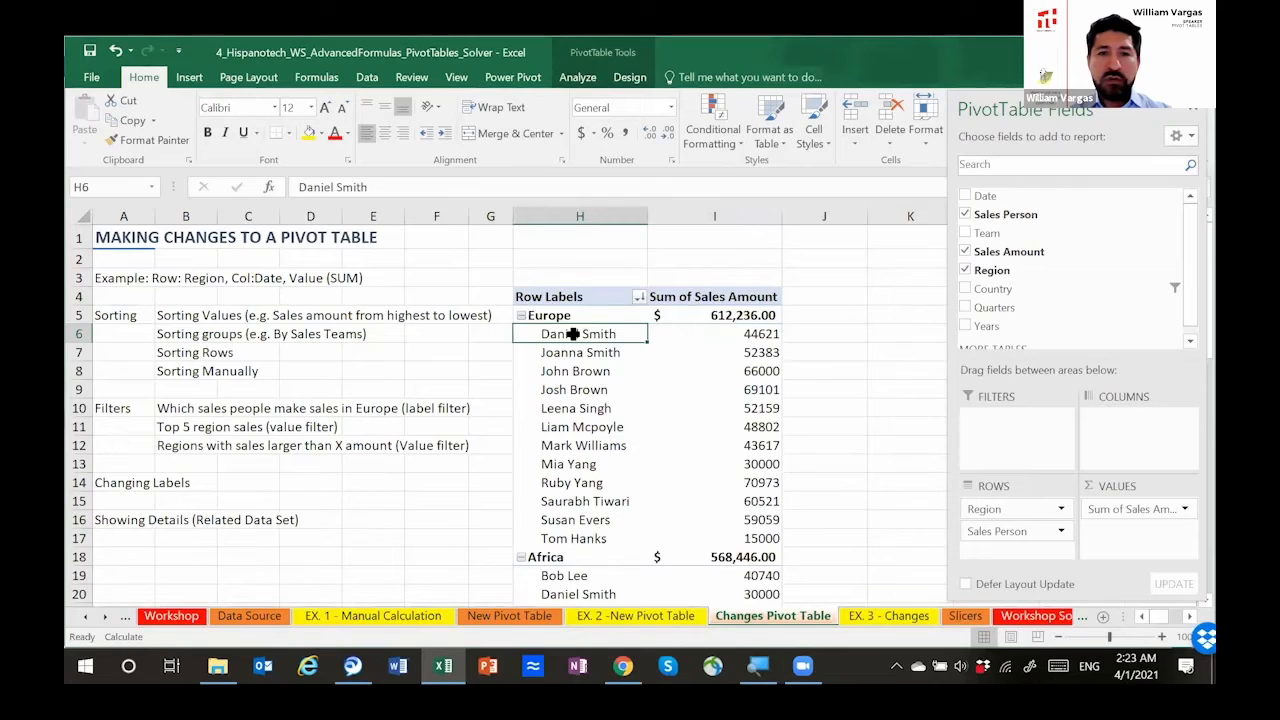
Step: Apply a value filter to the Sales Person field showing items whose Sum of Sales Amount is greater than 70000
right_click(575, 333)
mouse_move(667, 429)
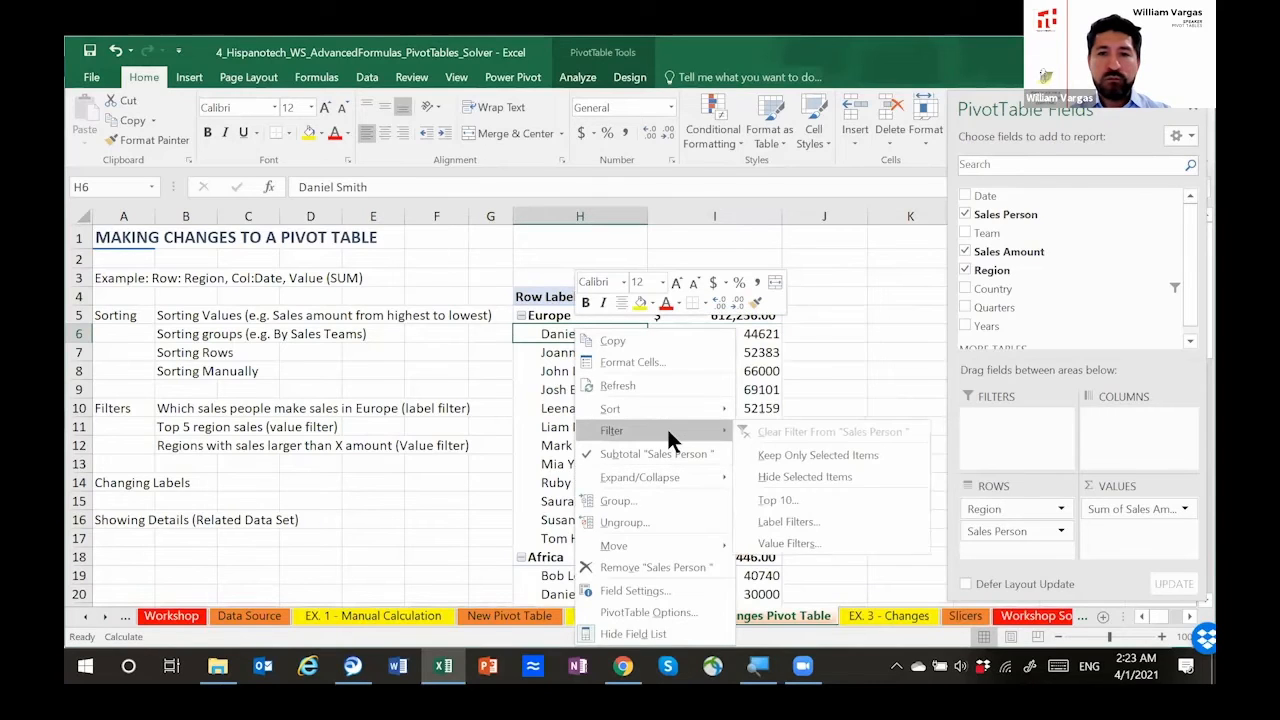
click(809, 543)
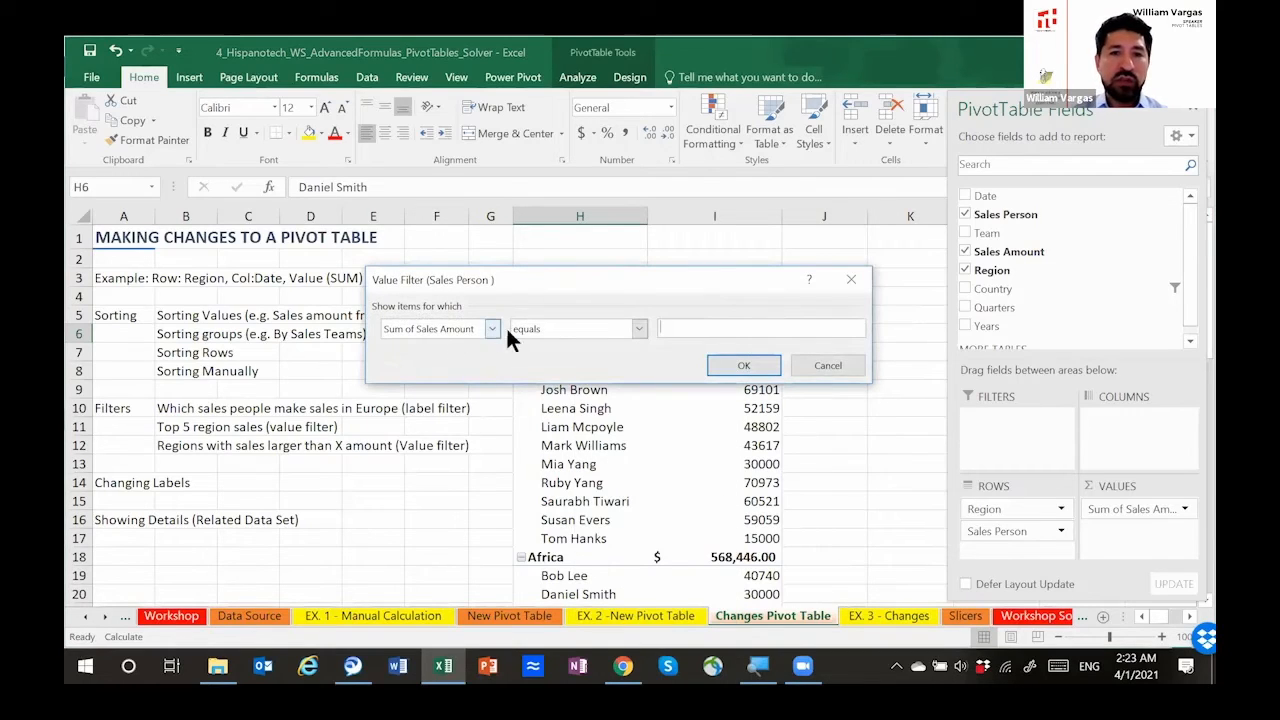
click(636, 329)
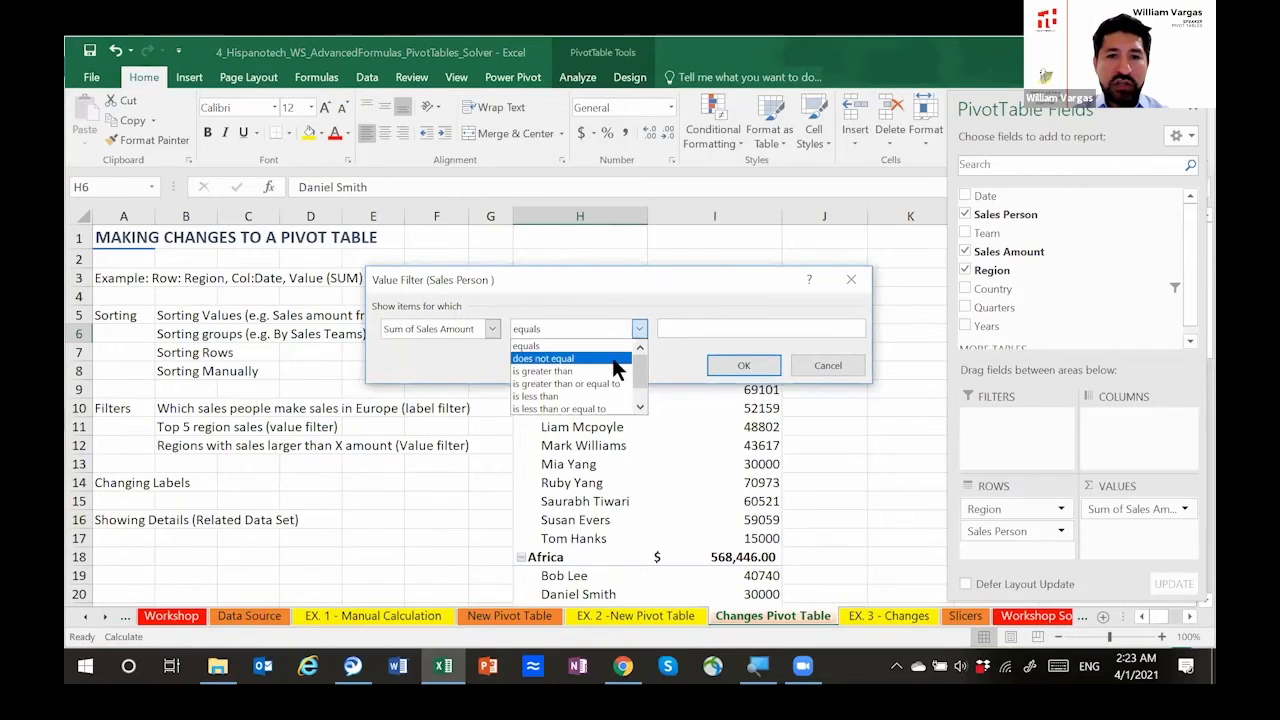
click(612, 377)
click(671, 326)
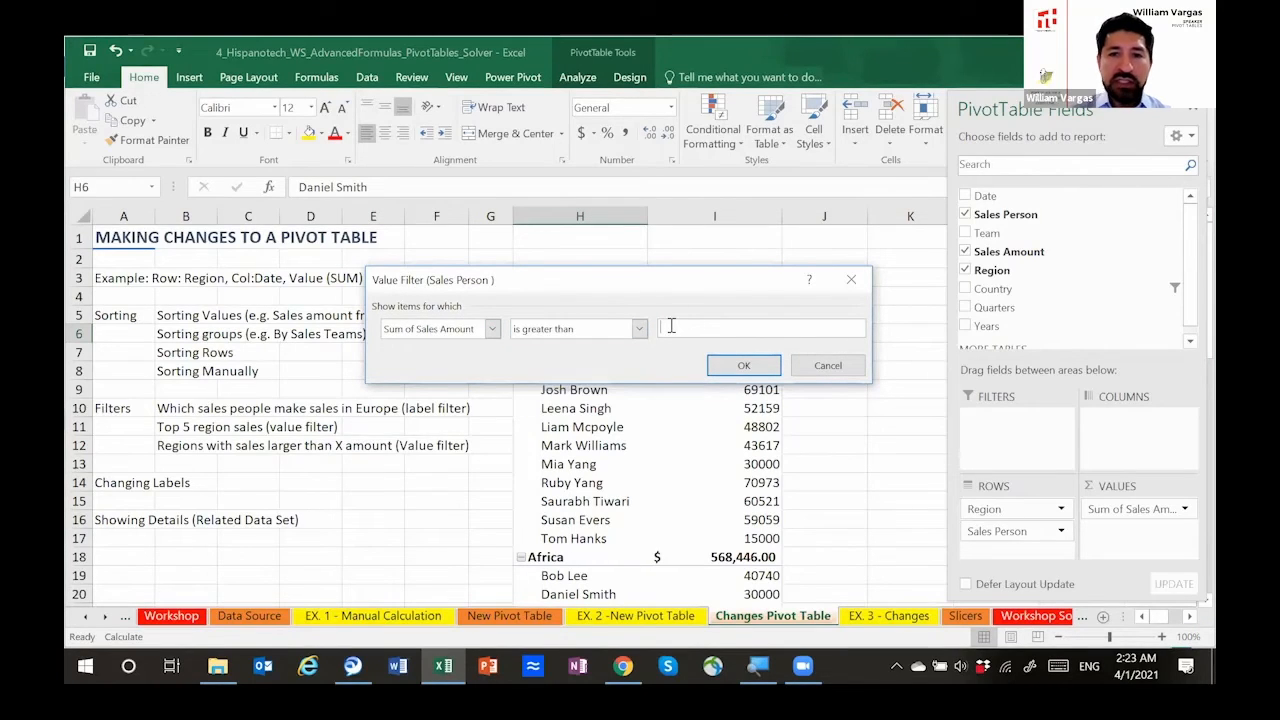
text(70000)
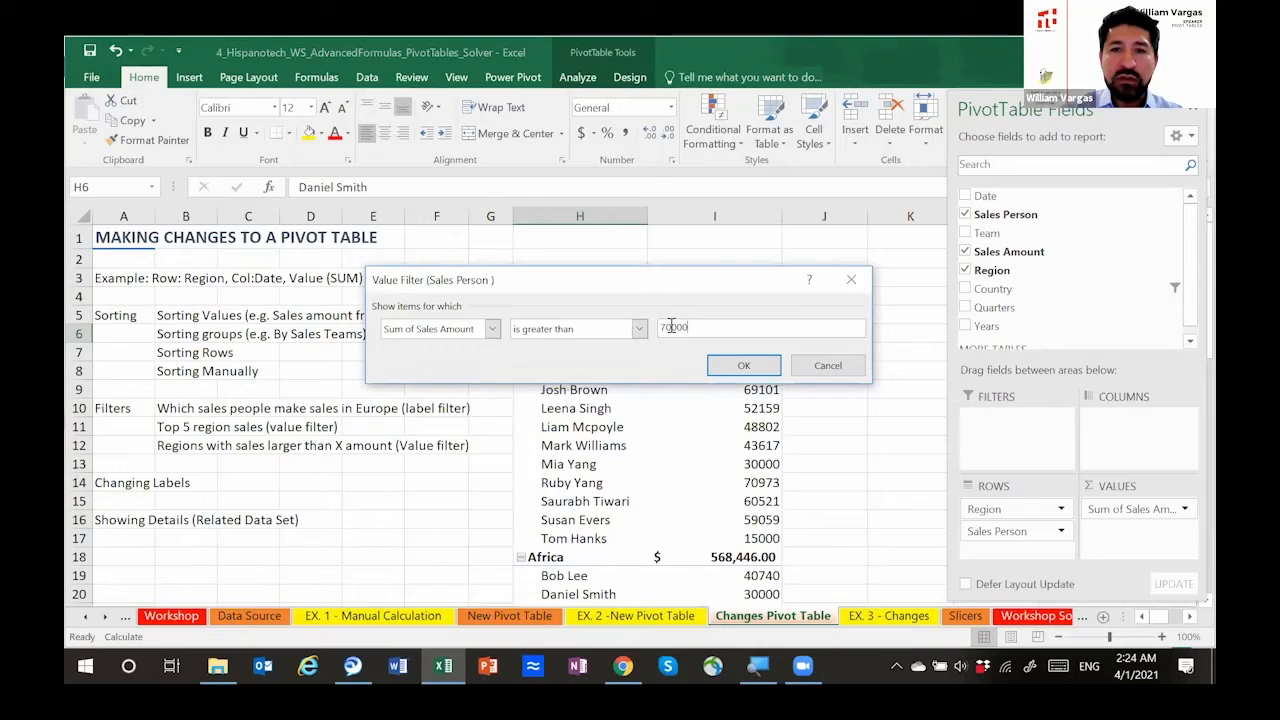
click(738, 366)
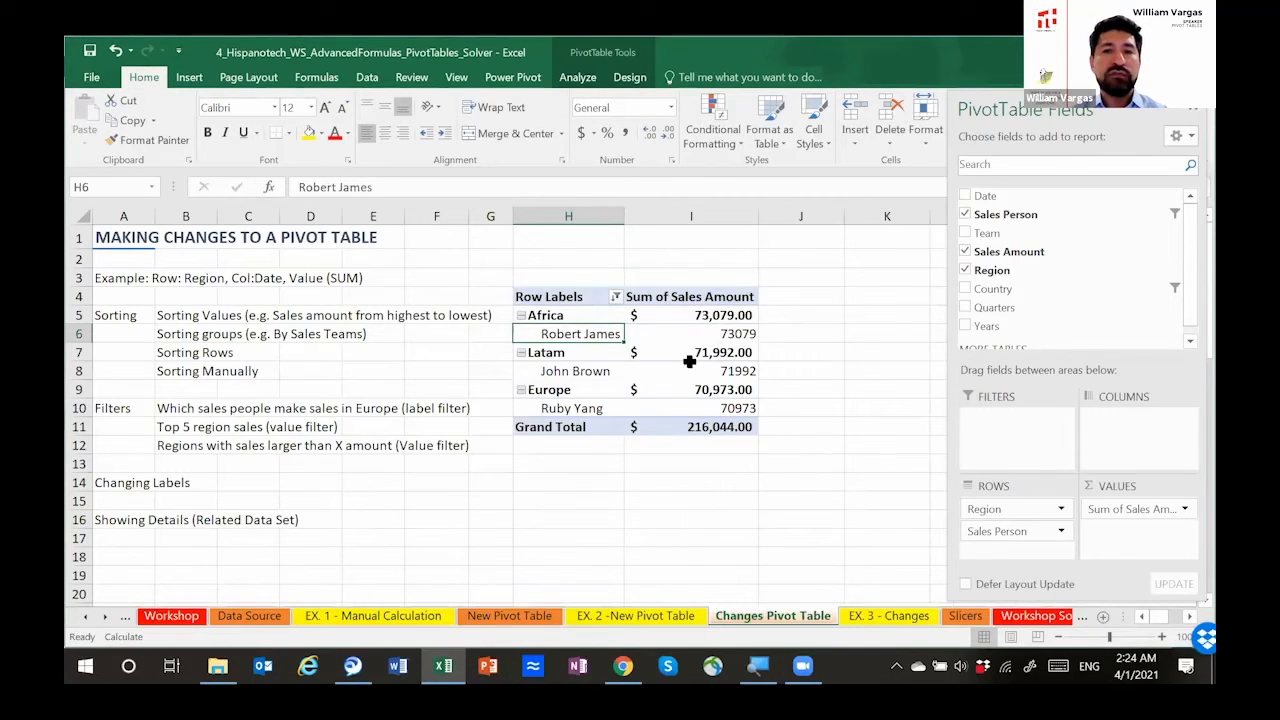
Step: Select the filtered sales amounts in I6:I10 to check them against the filter threshold
click(738, 333)
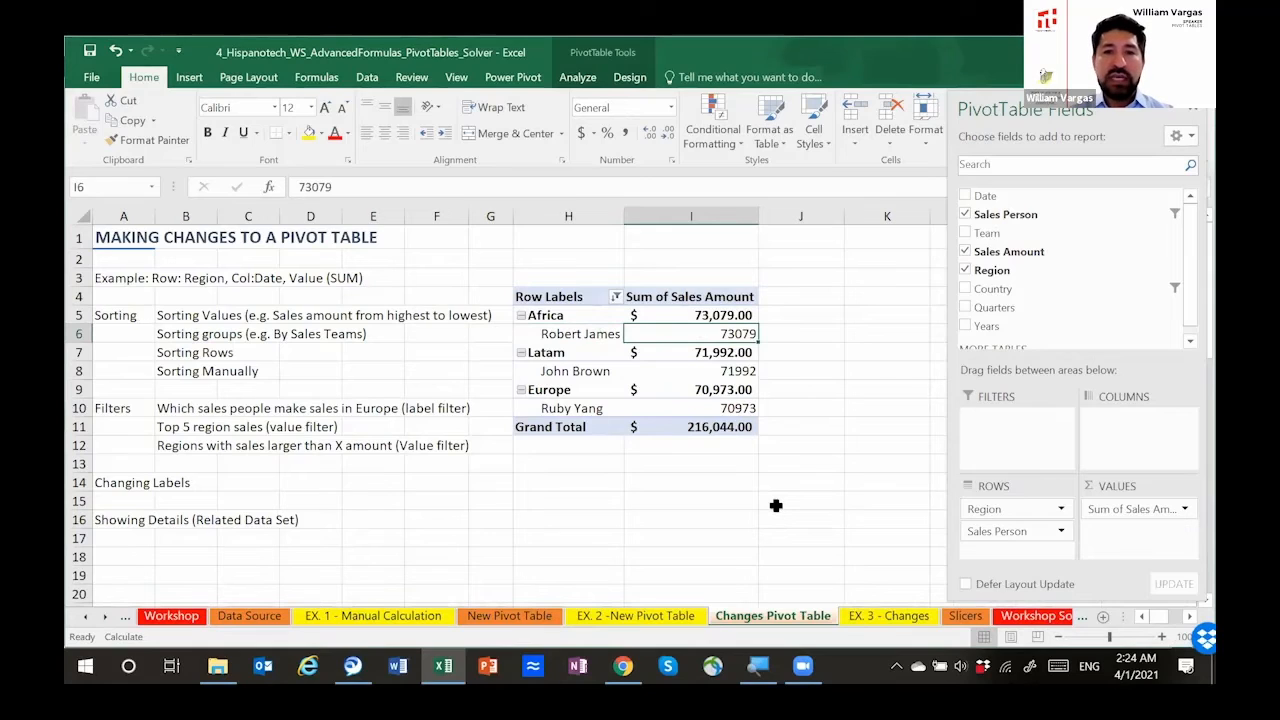
key(shift+Down)
key(shift+Down)
key(shift+Down)
key(shift+Down)
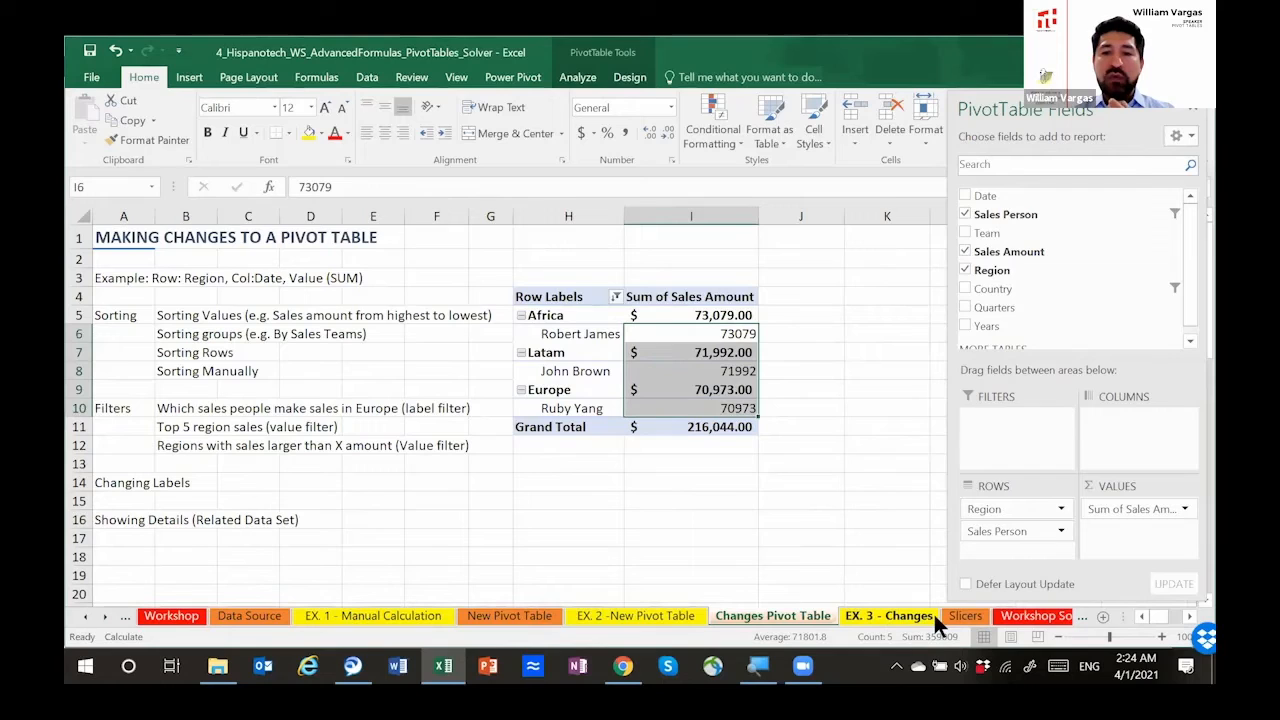
Step: Open the EX. 3 - Changes sheet and read its three exercise tasks in rows 2, 10 and 19
click(883, 614)
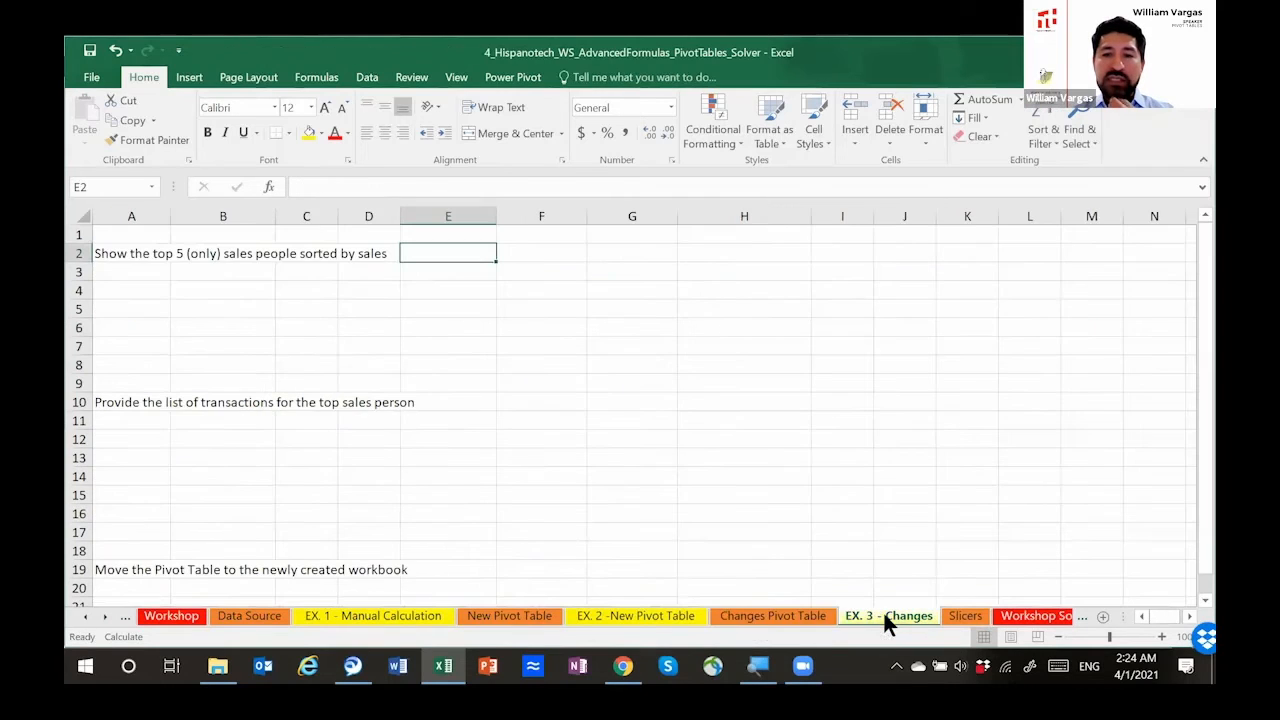
click(336, 289)
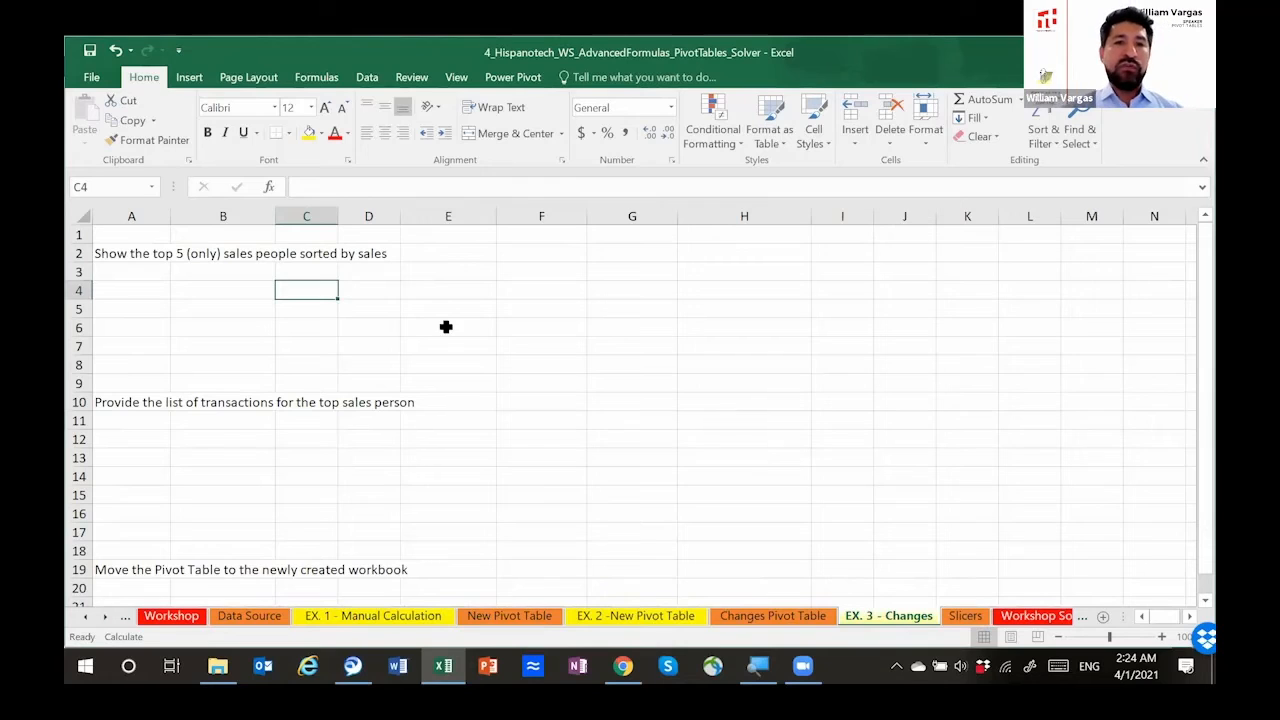
key(Up)
key(Up)
key(Right)
key(Right)
key(Right)
key(Left)
key(Left)
key(Left)
key(Left)
key(Left)
key(Down)
key(Down)
key(Down)
key(Down)
key(Down)
key(Down)
key(Down)
key(Down)
key(Down)
key(Down)
key(Down)
key(Down)
key(Down)
key(Down)
key(Down)
key(Down)
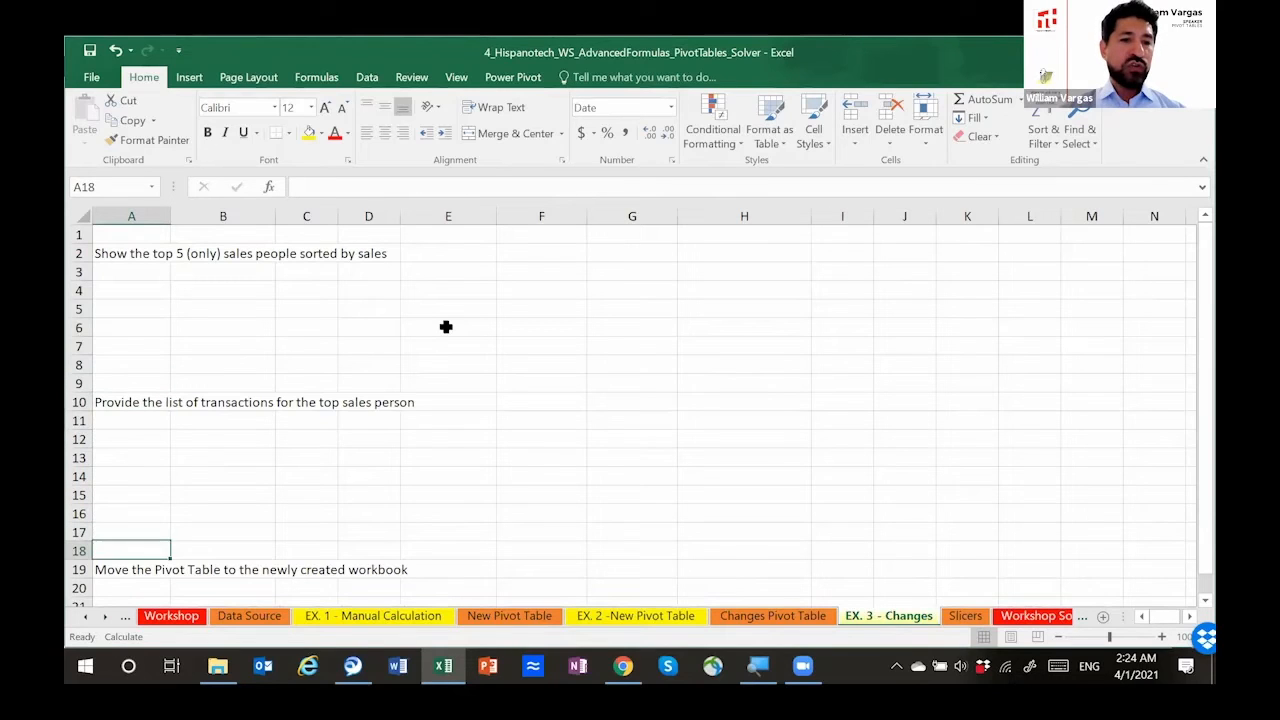
key(Down)
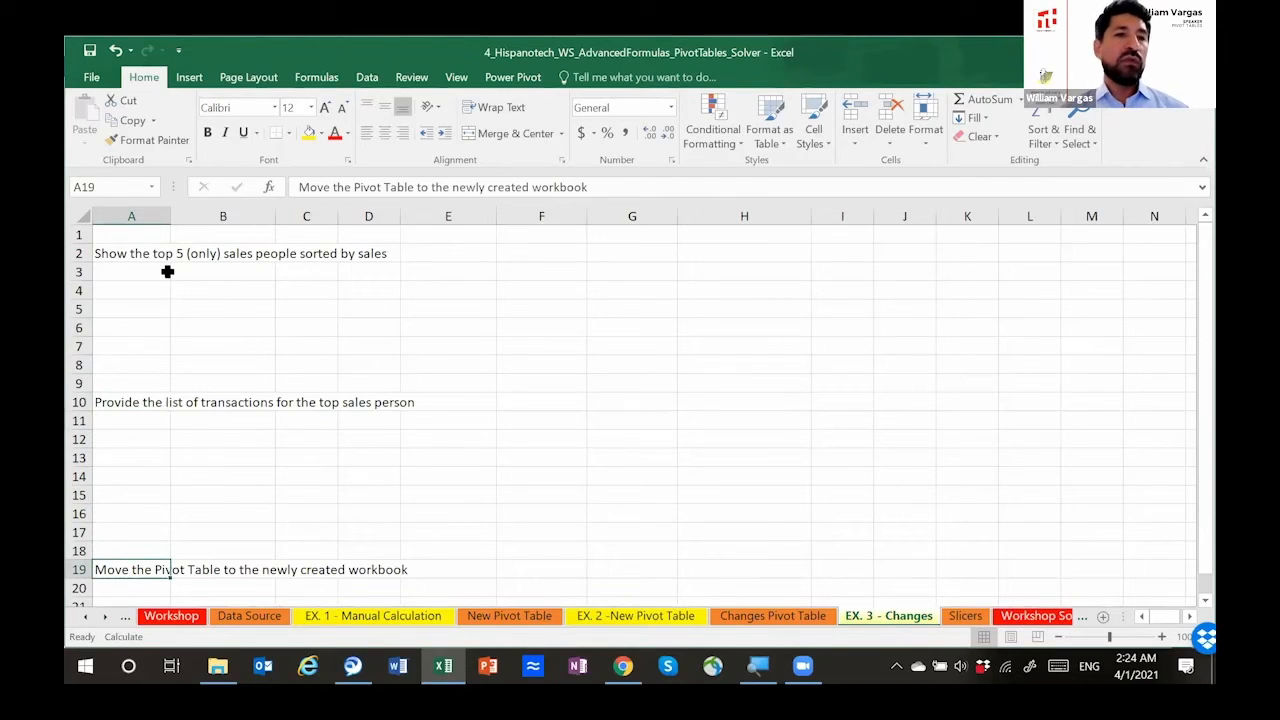
click(158, 258)
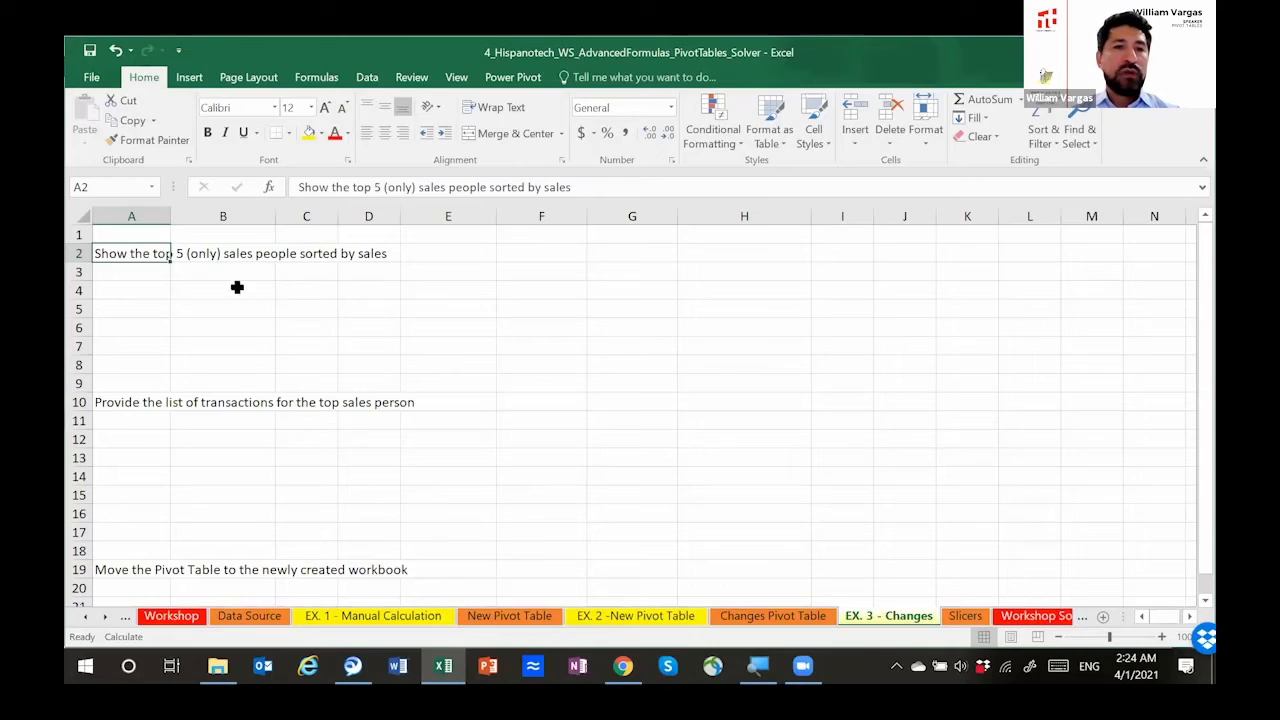
Step: Insert a pivot table at E3 of the EX. 3 - Changes sheet, using HISP as its source table
click(467, 269)
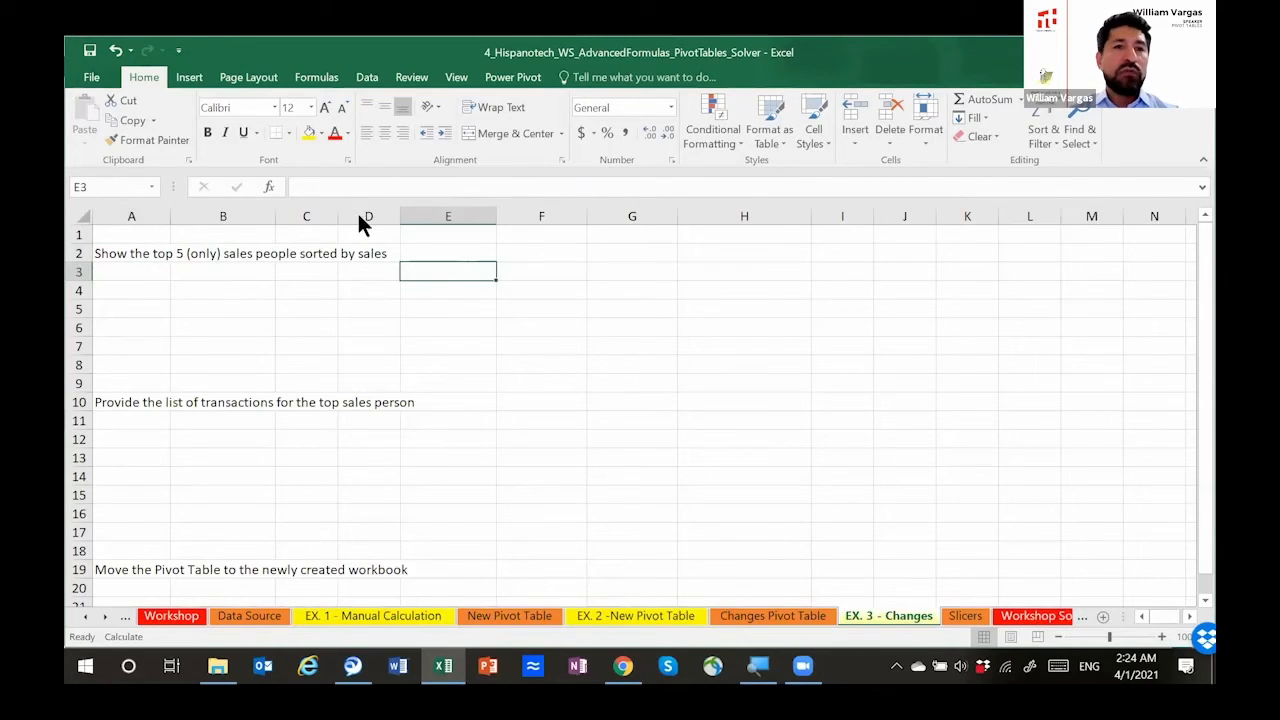
click(181, 80)
click(93, 106)
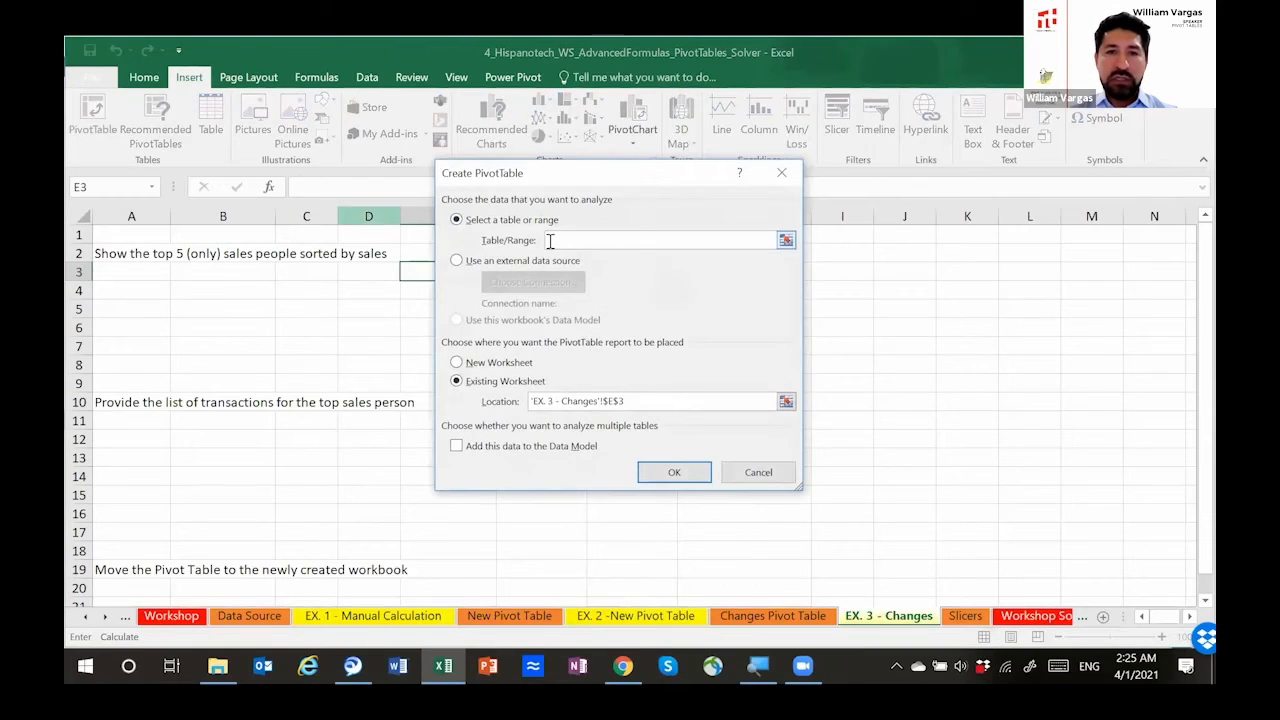
text(Hi)
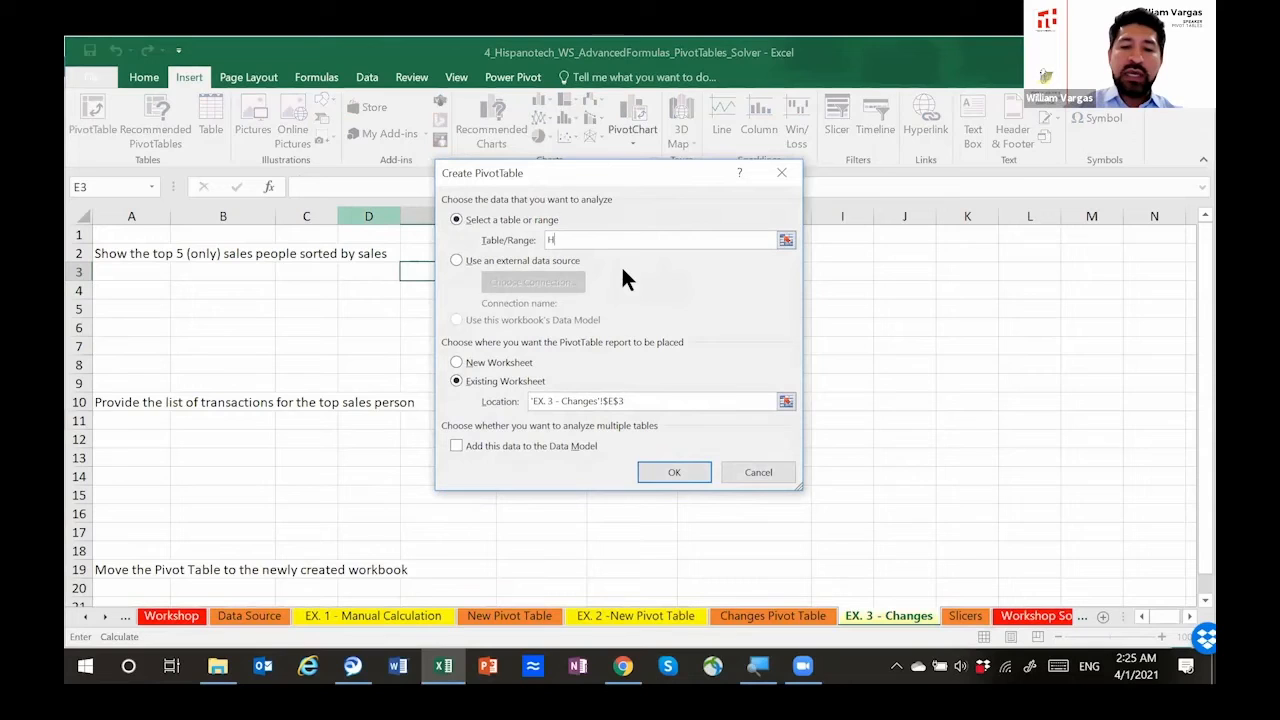
text(SP)
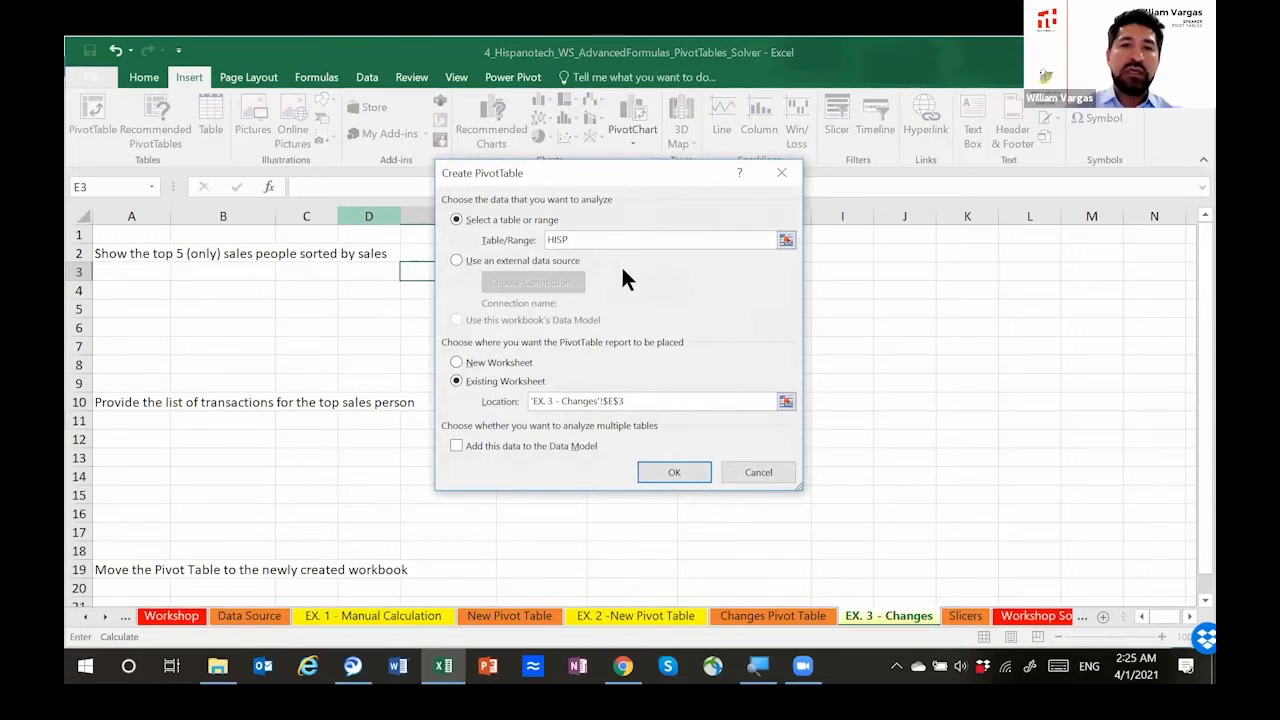
drag(593, 241, 509, 240)
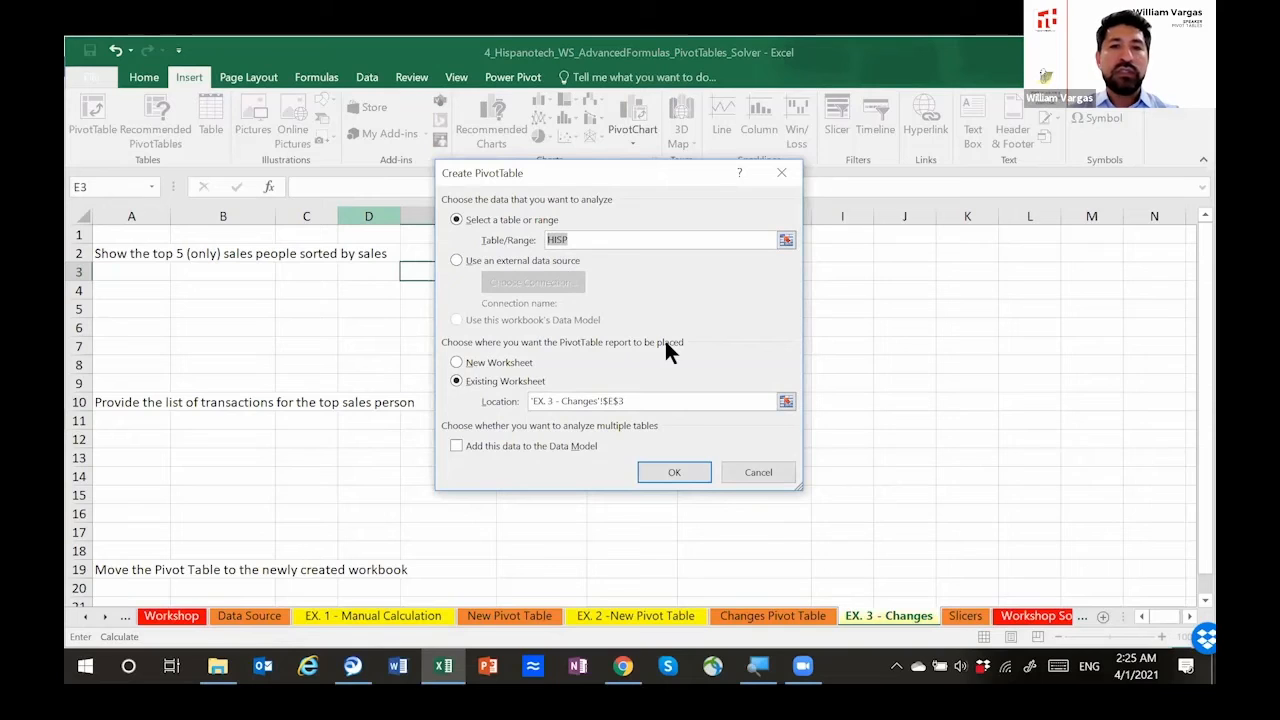
click(676, 472)
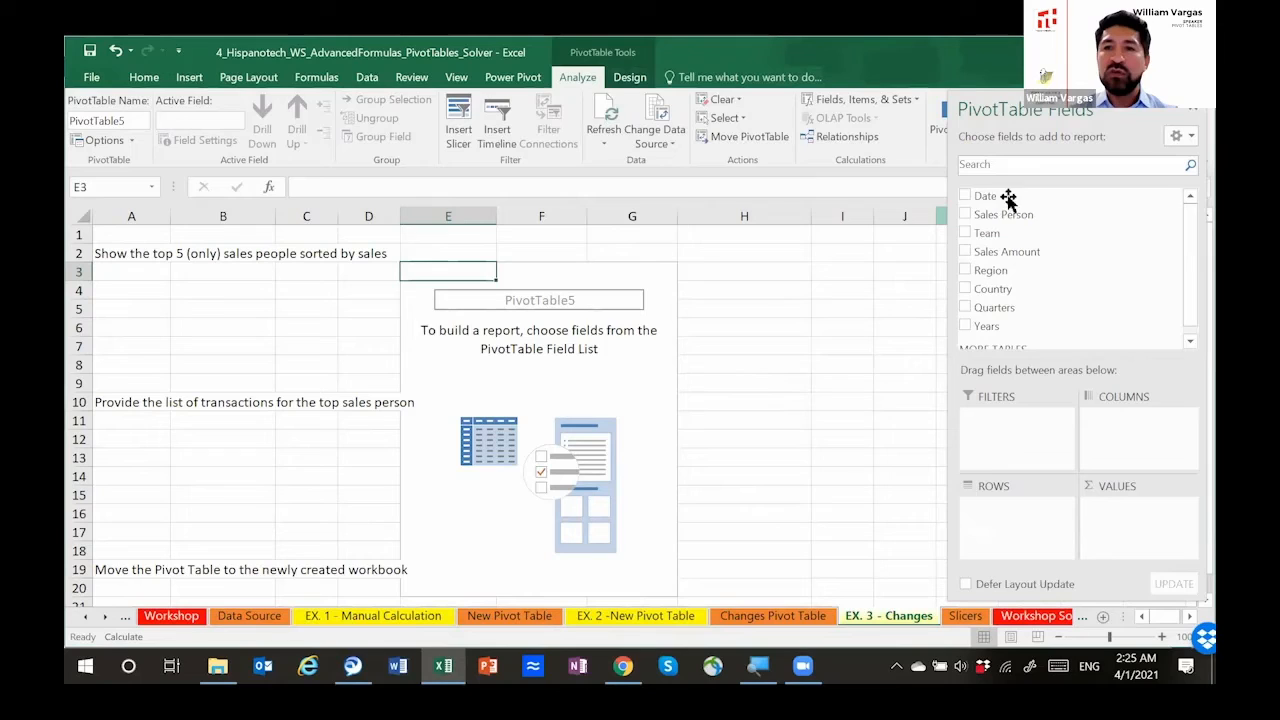
Step: Add Sales Person to the pivot table's rows and Sales Amount to its values
drag(1030, 220, 1026, 512)
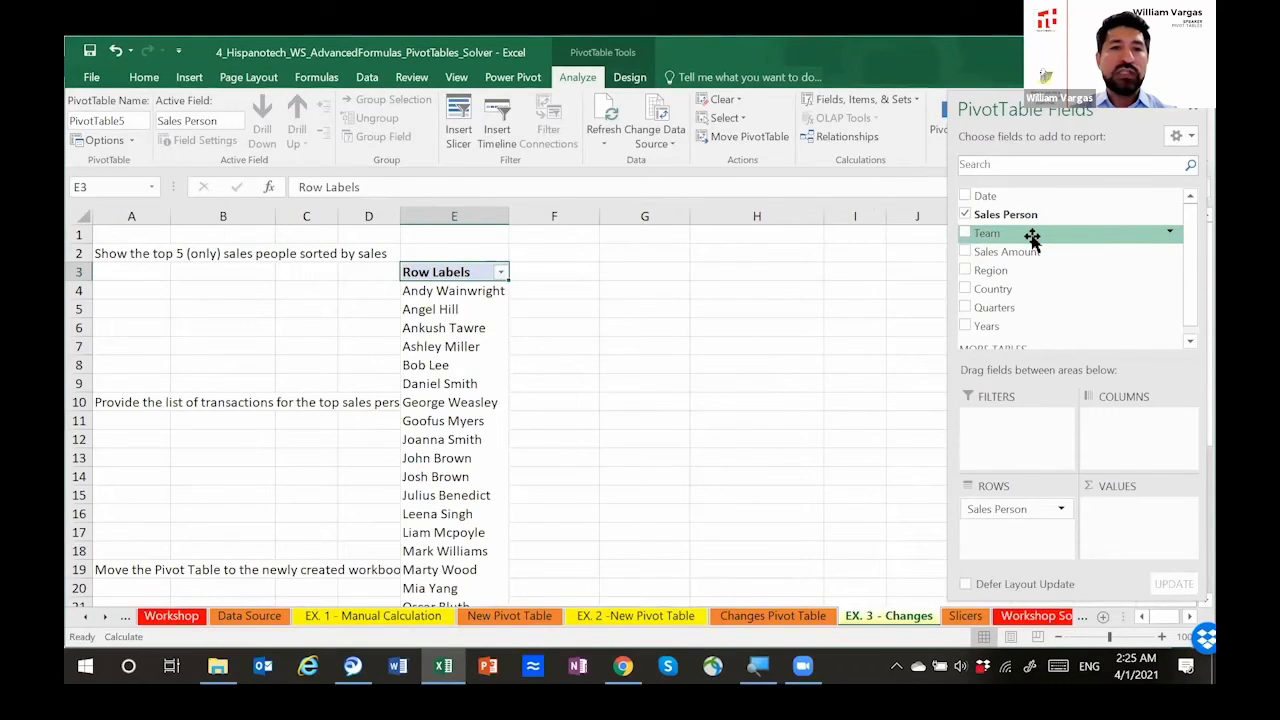
drag(1031, 250, 1128, 525)
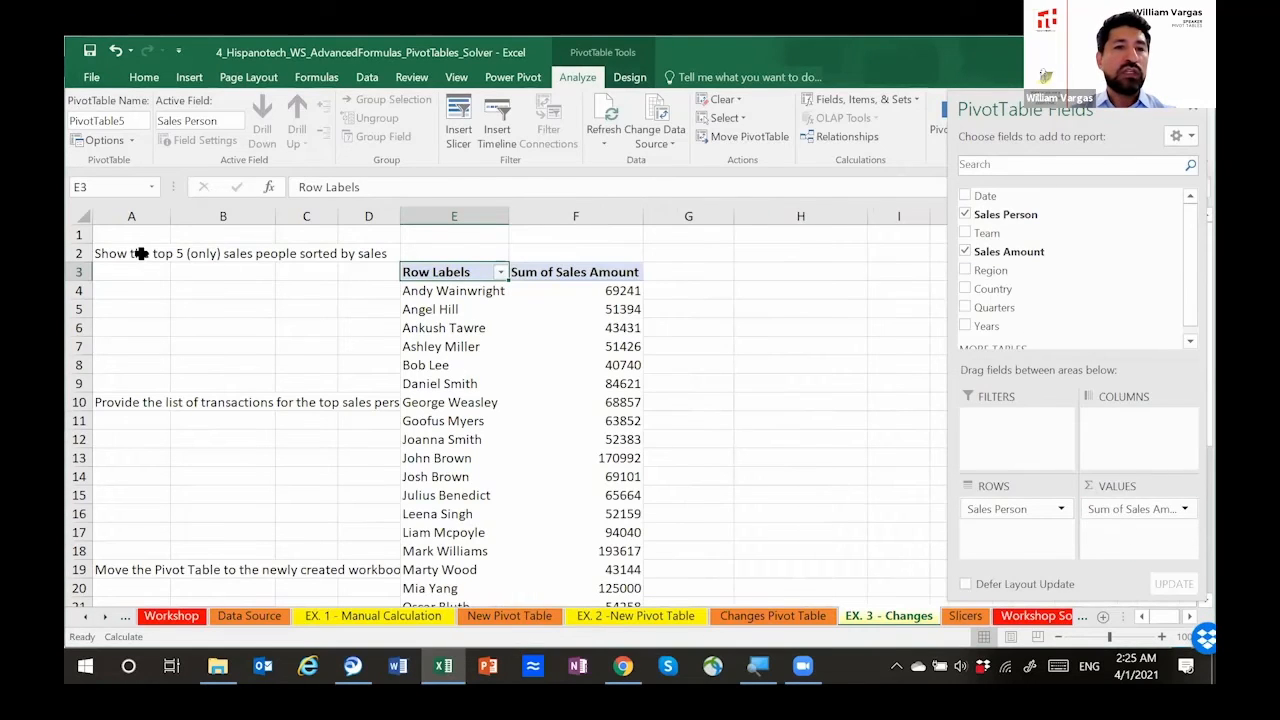
Step: Filter the Sales Person field to the top 5 items by Sum of Sales Amount, as the task in A2 asks
click(140, 253)
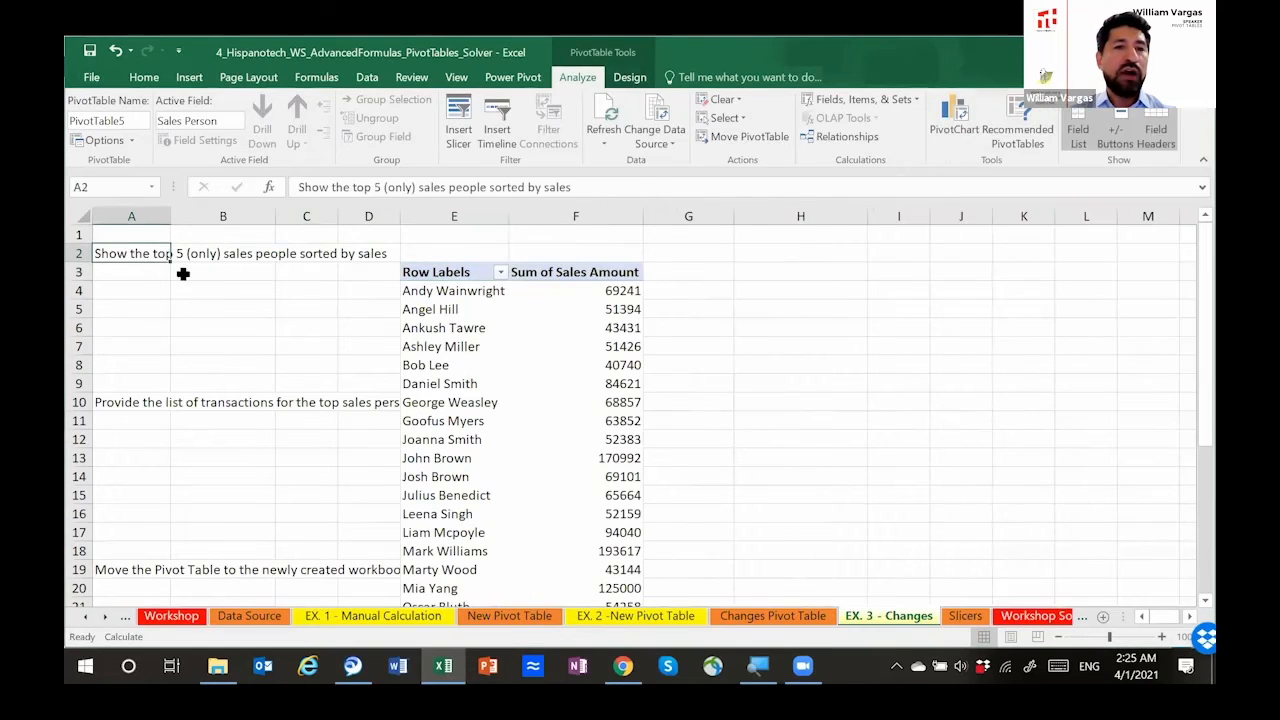
click(446, 291)
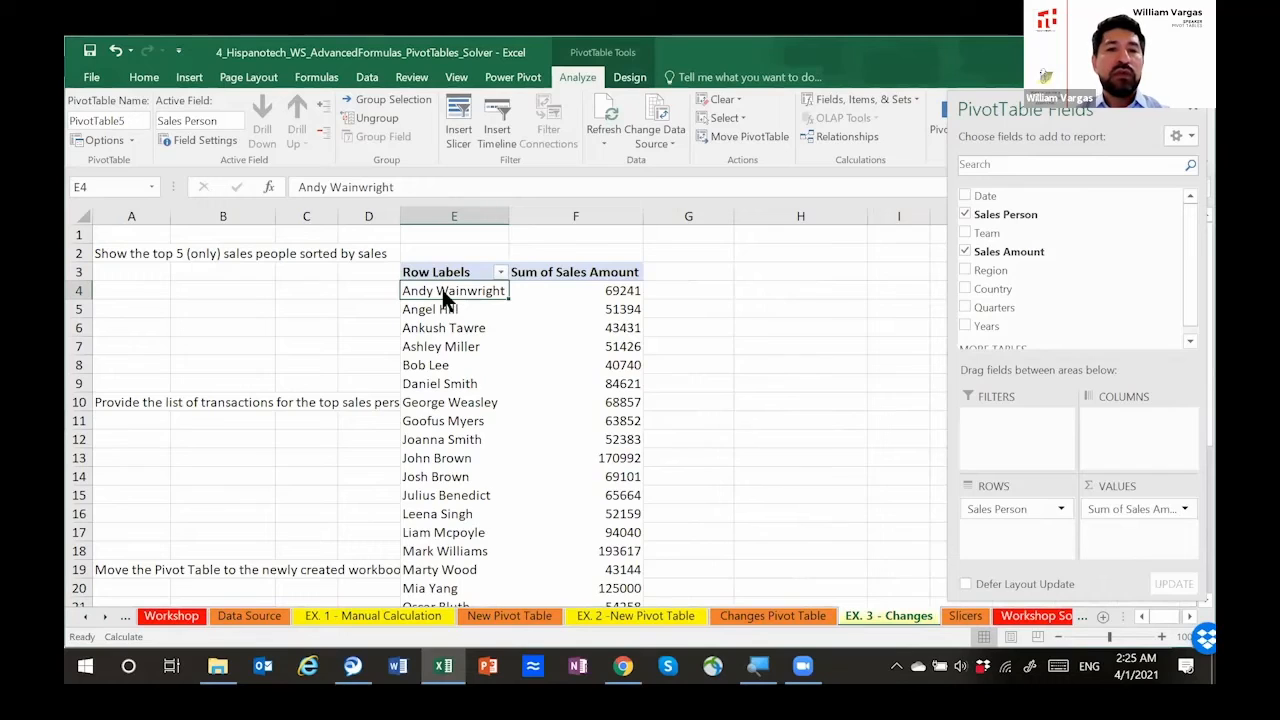
right_click(442, 289)
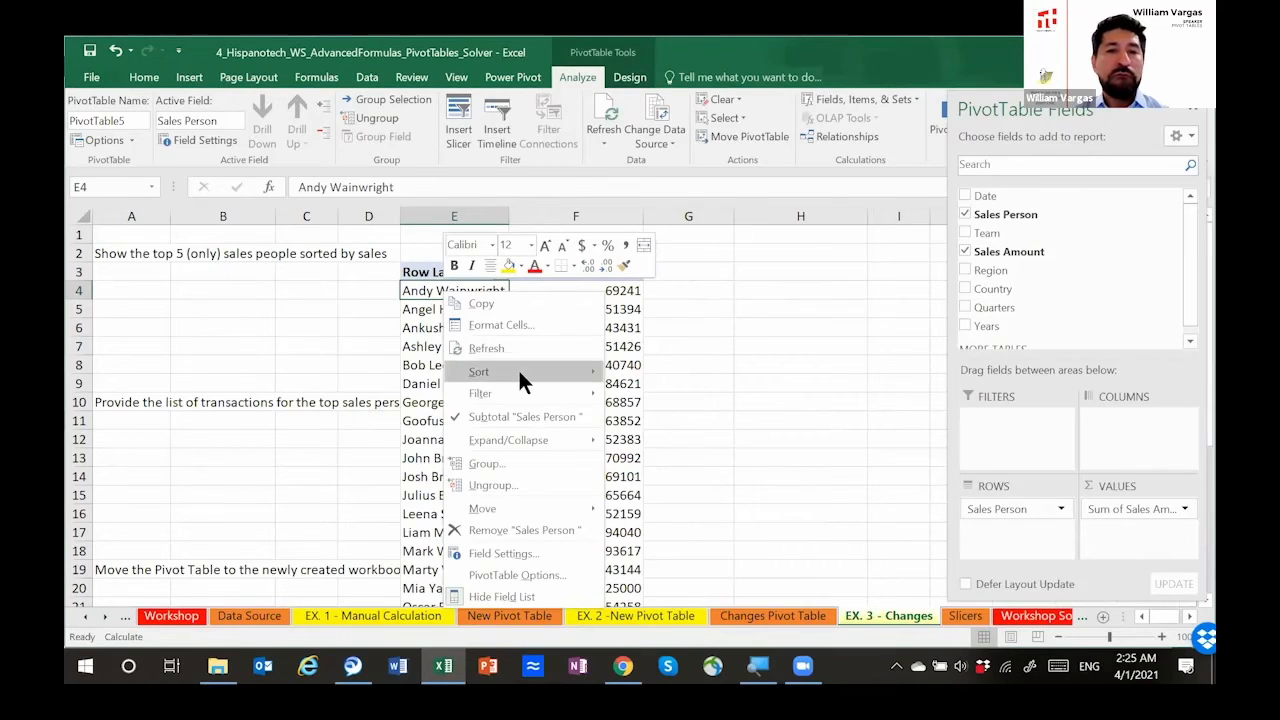
mouse_move(543, 393)
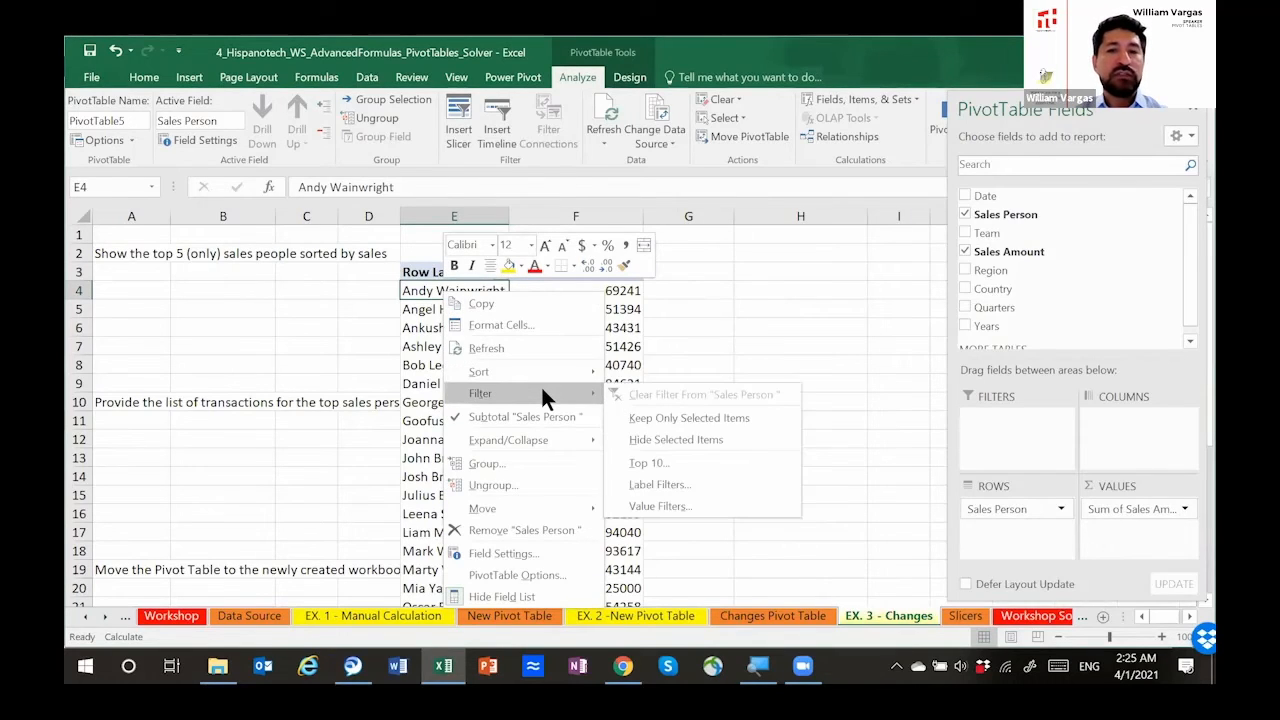
click(697, 465)
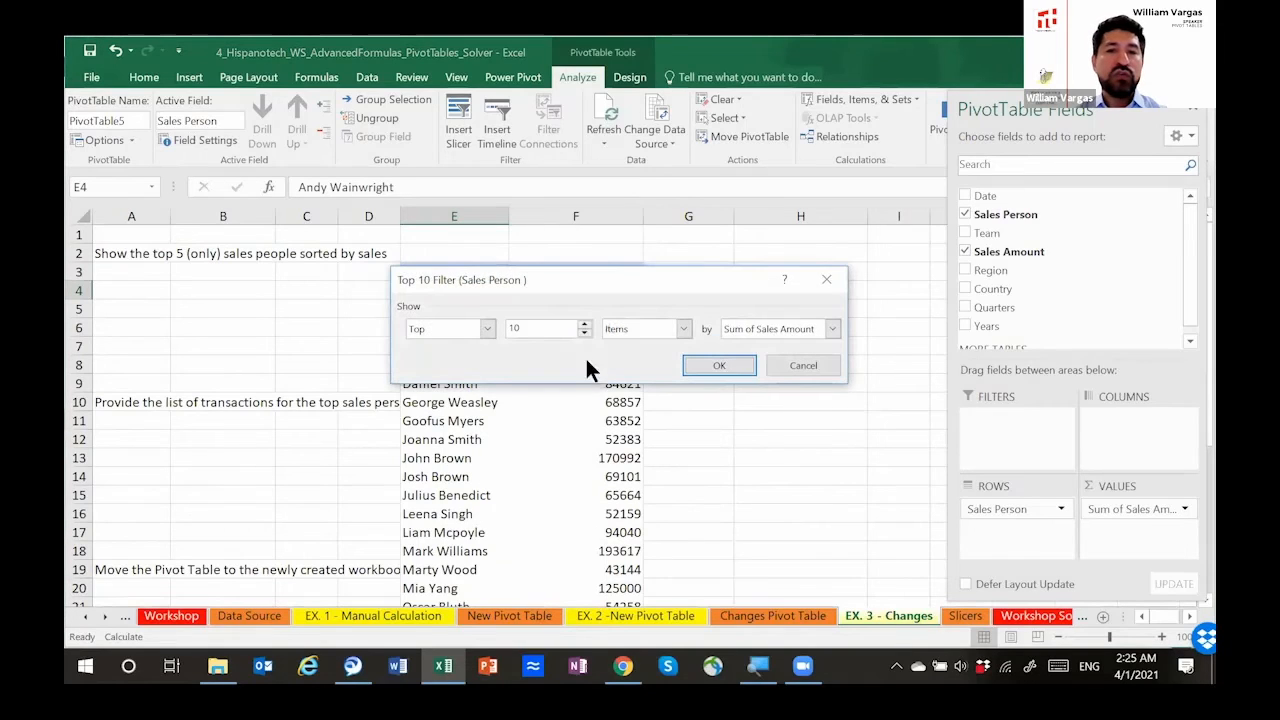
click(585, 334)
click(584, 334)
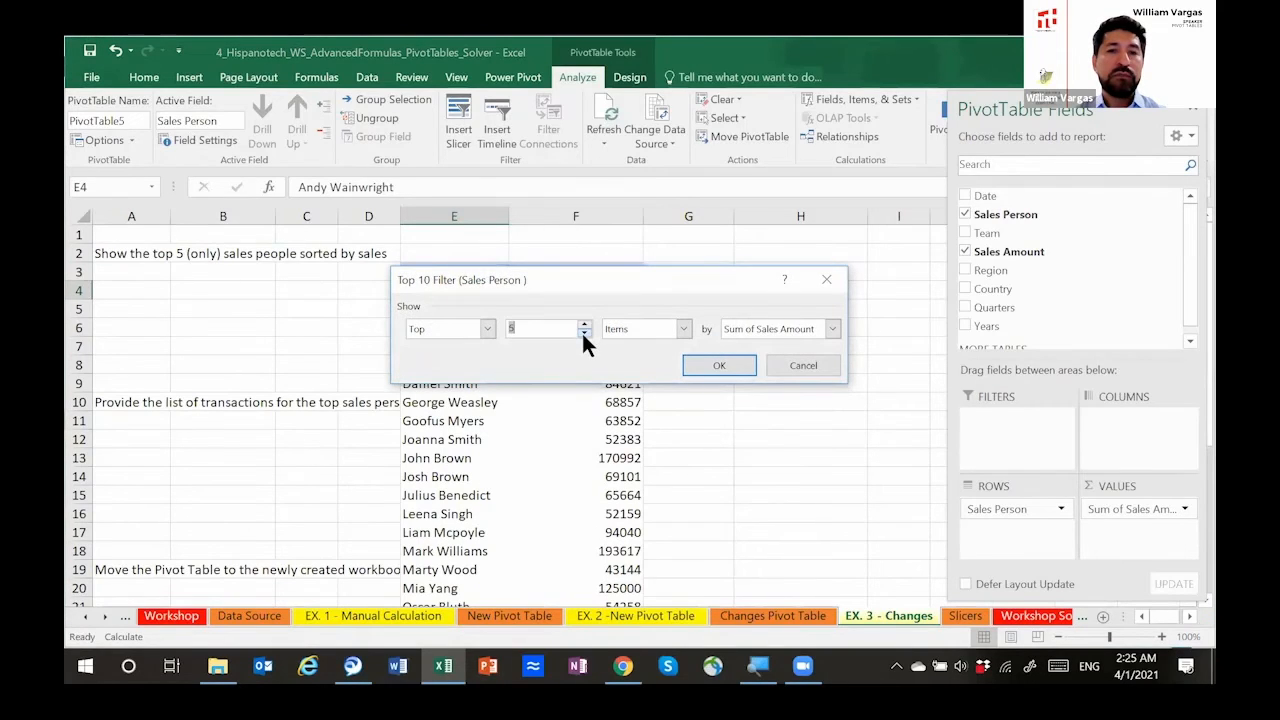
click(683, 329)
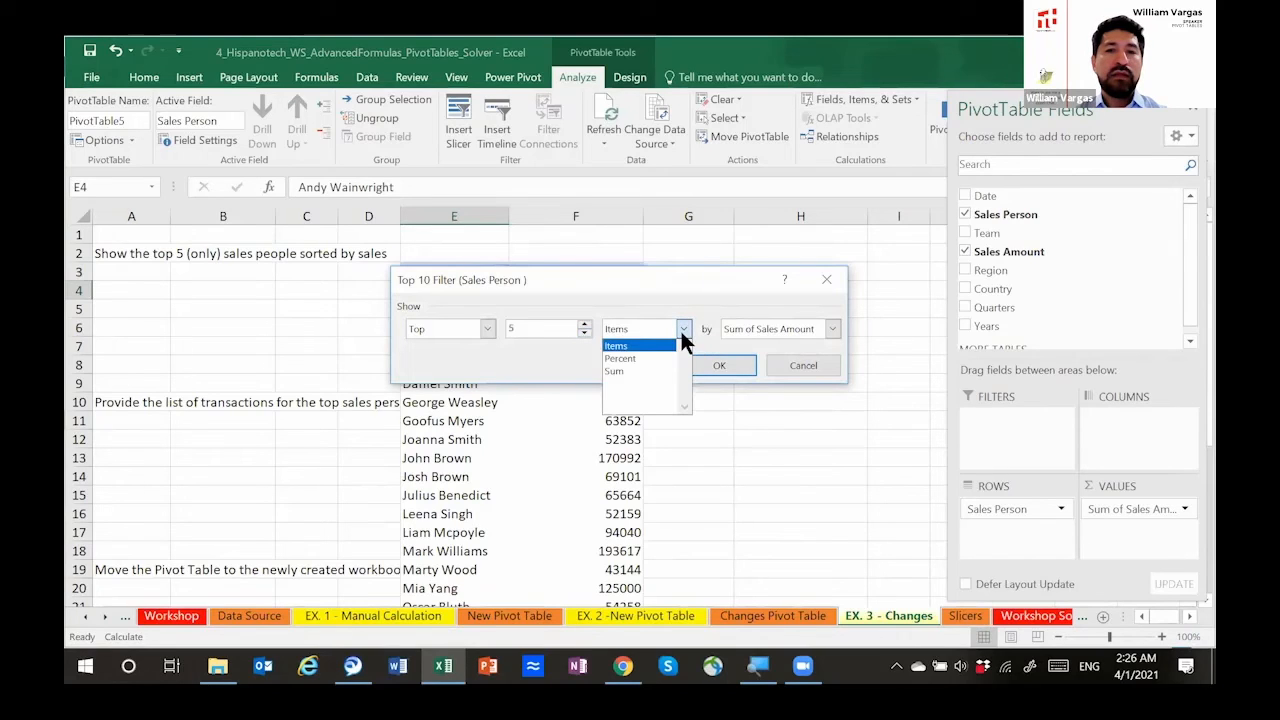
click(681, 329)
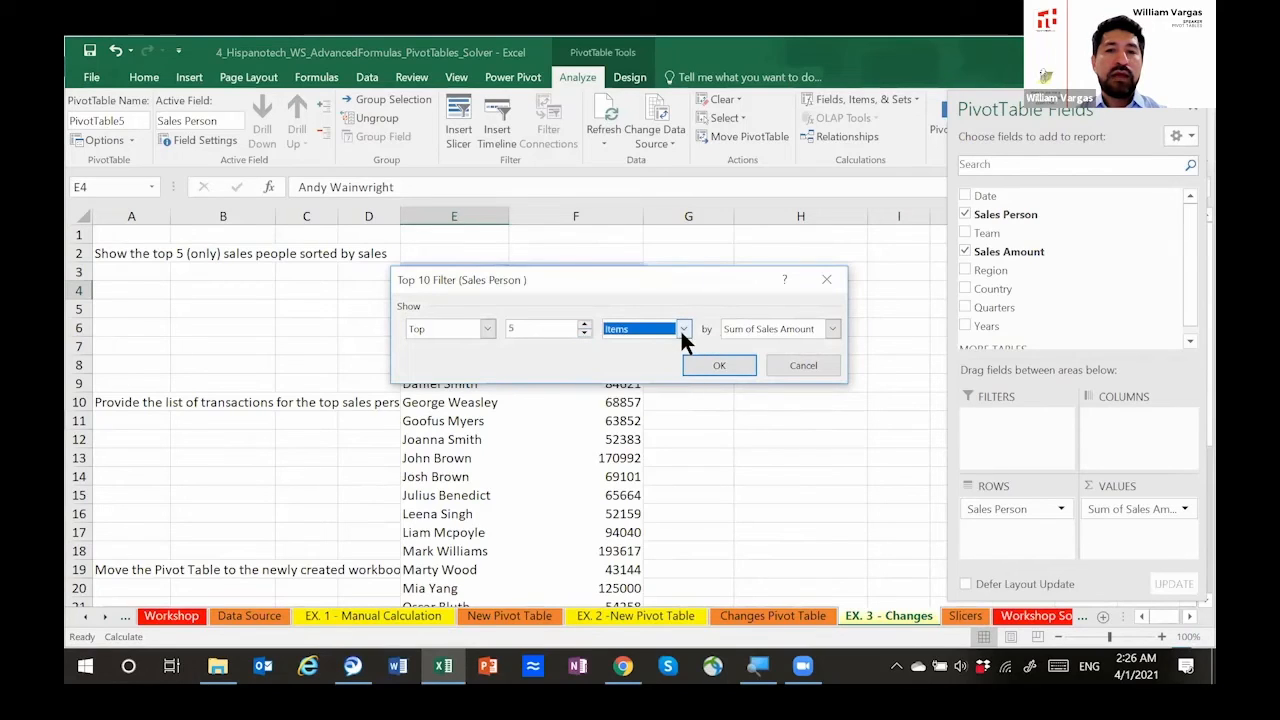
click(832, 329)
click(799, 330)
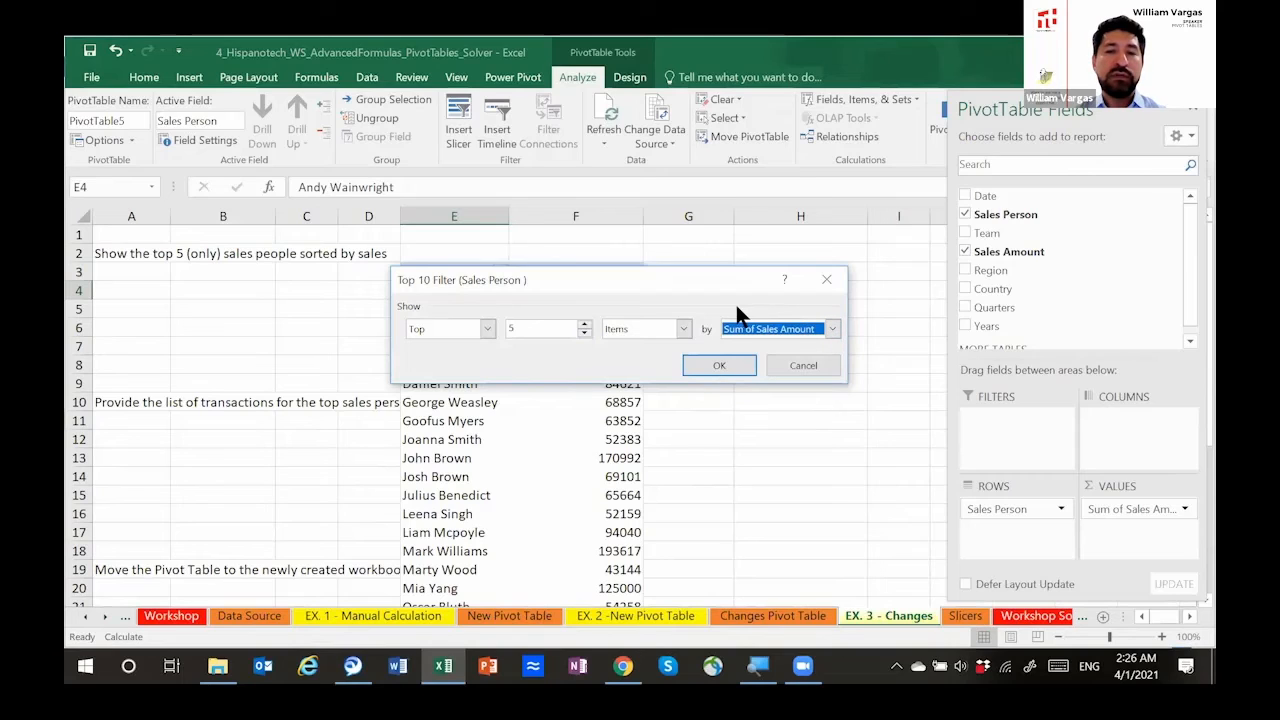
click(727, 366)
Step: Examine the filtered pivot table in E3:F9 and the order of its sales people
drag(449, 272, 569, 384)
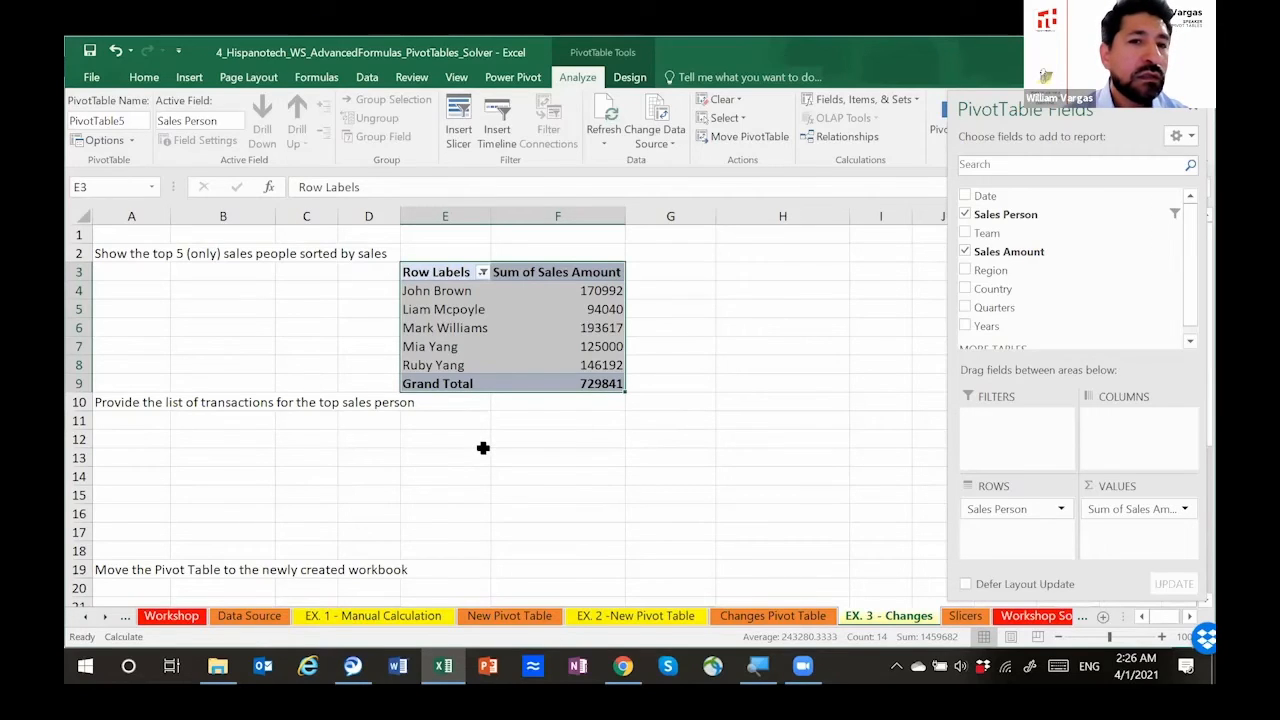
click(463, 290)
click(458, 277)
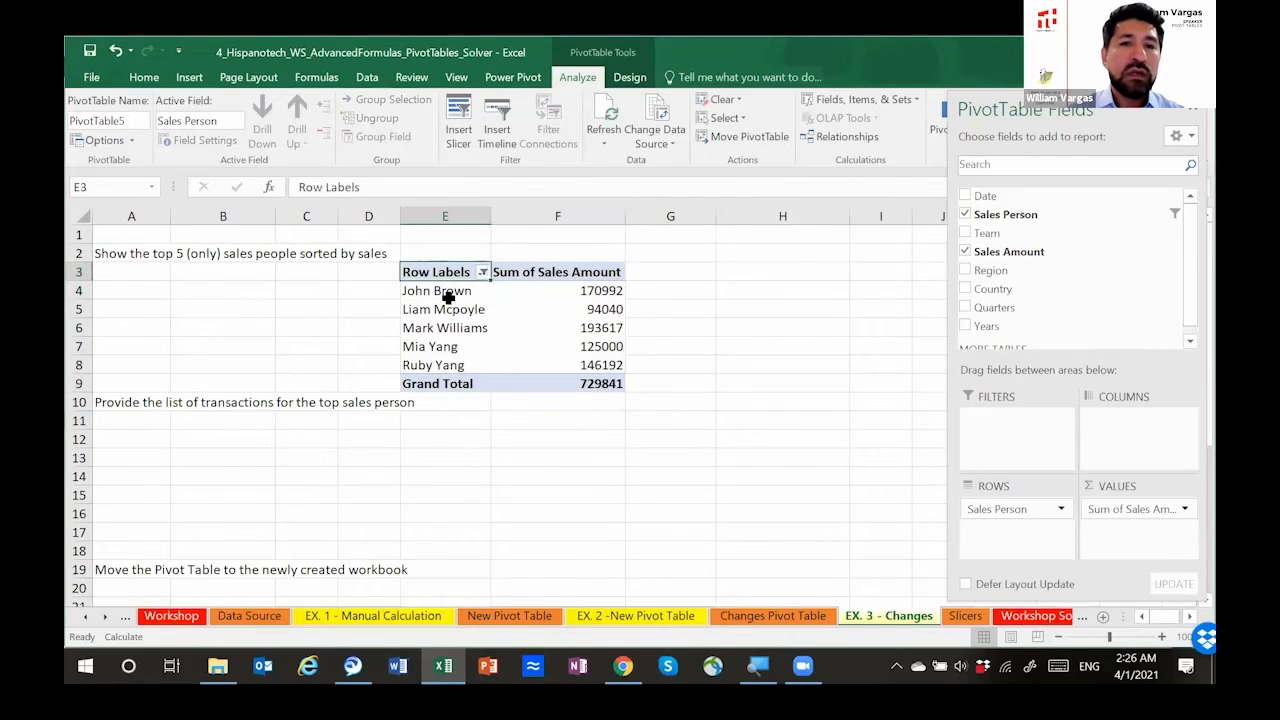
click(445, 292)
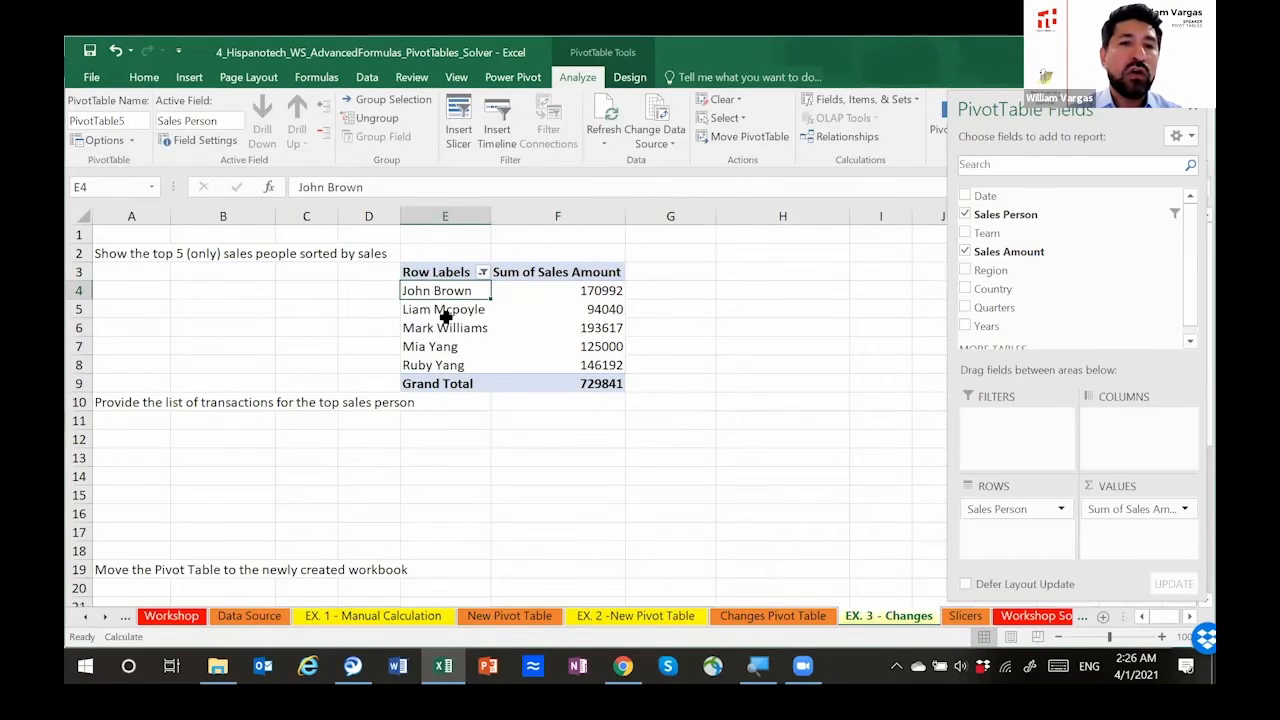
click(438, 303)
click(437, 292)
click(445, 327)
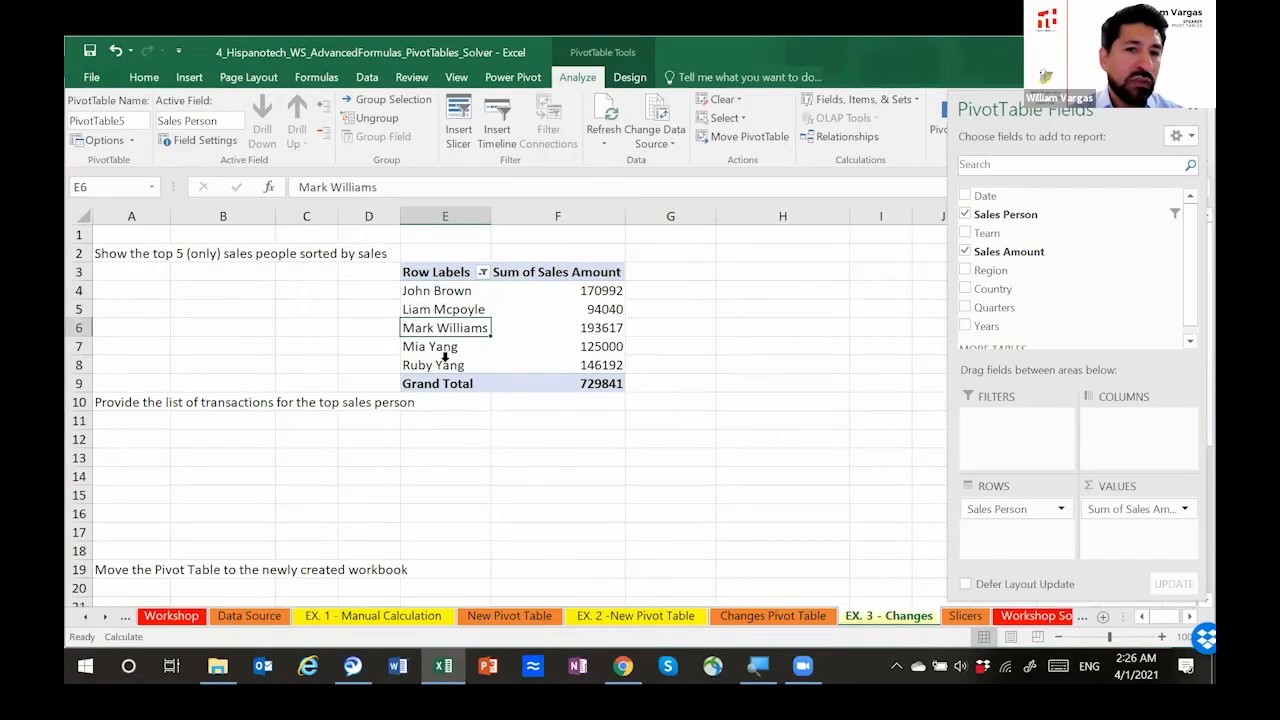
click(443, 359)
click(437, 292)
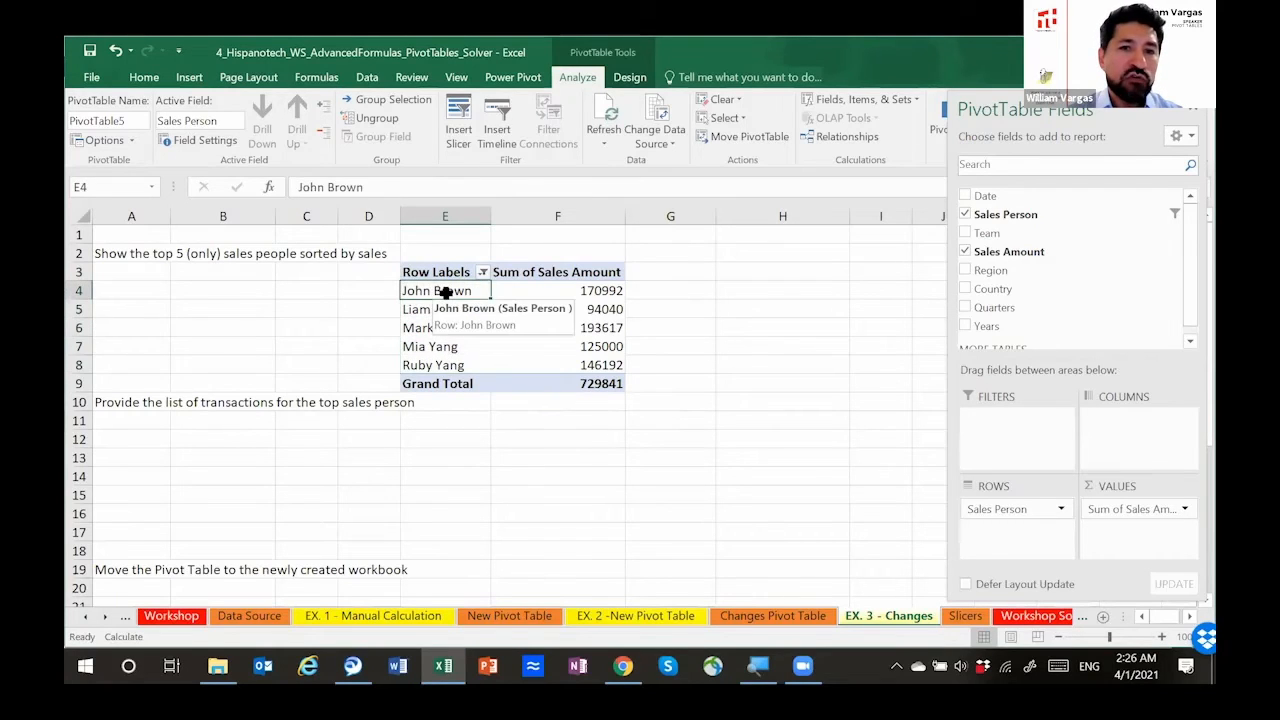
right_click(446, 291)
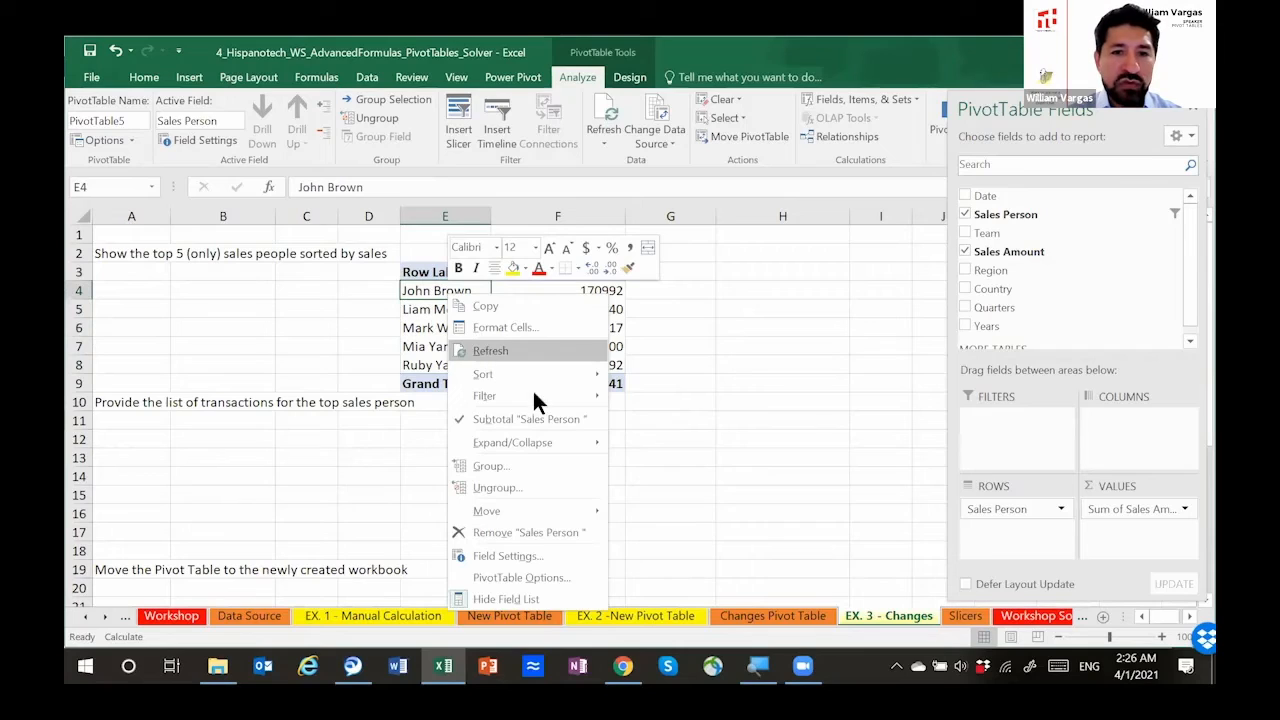
mouse_move(539, 396)
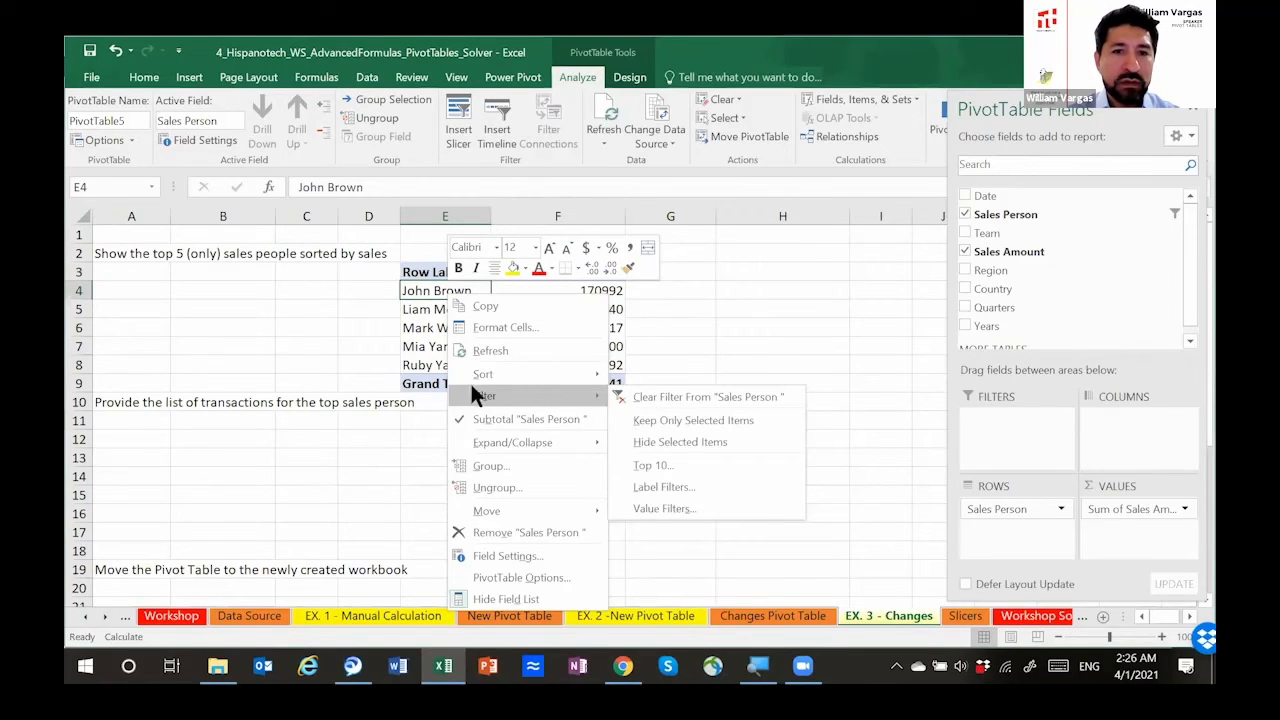
click(425, 303)
click(436, 366)
right_click(438, 366)
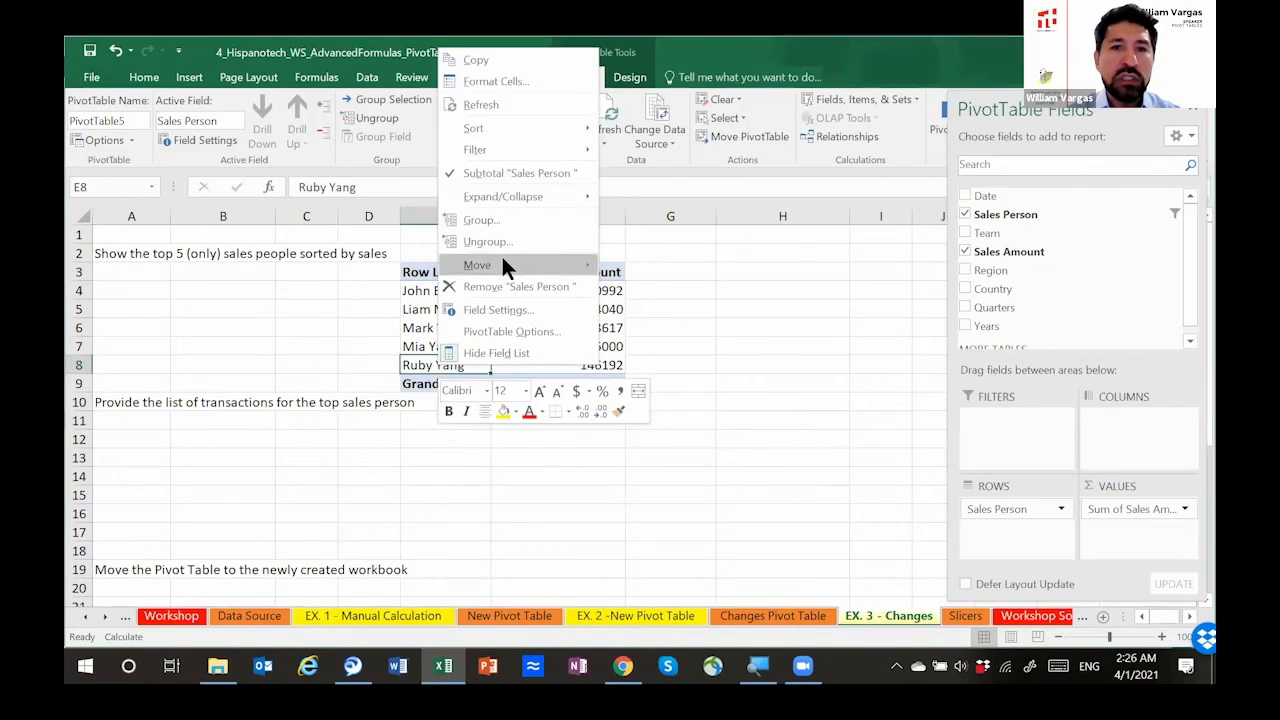
mouse_move(521, 147)
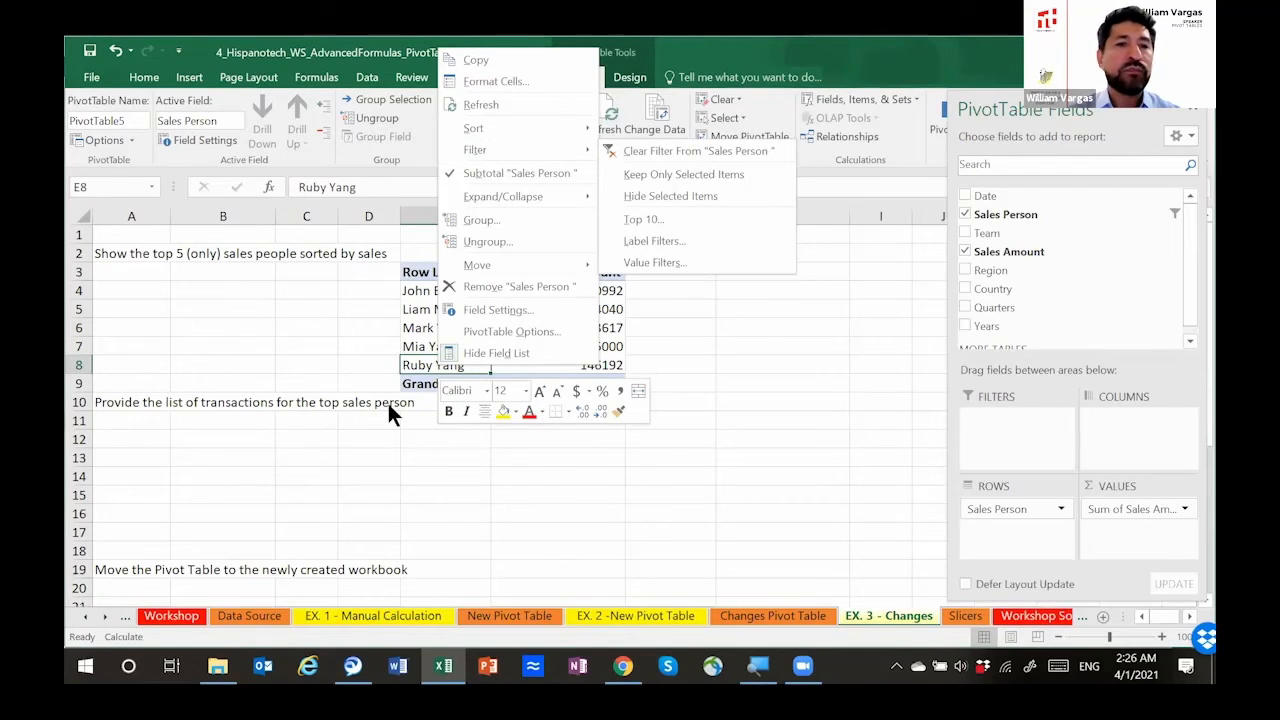
click(359, 396)
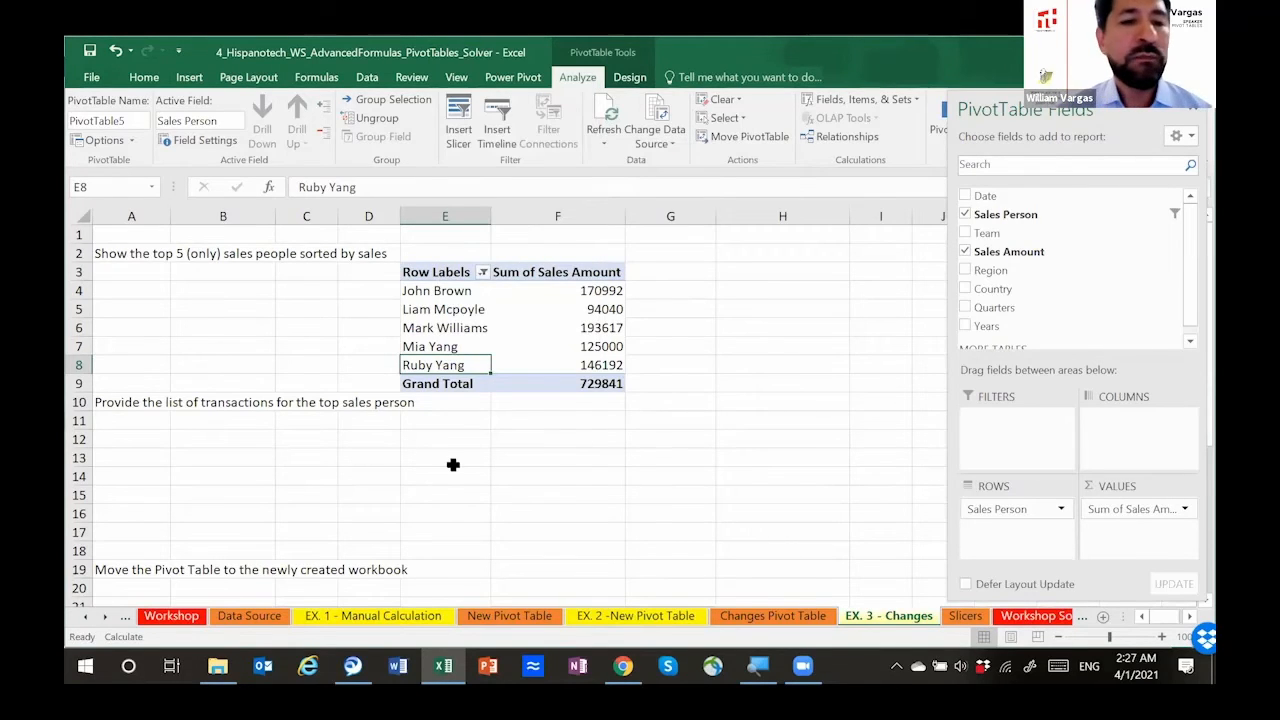
scroll(446, 491, down, 1)
scroll(448, 490, up, 1)
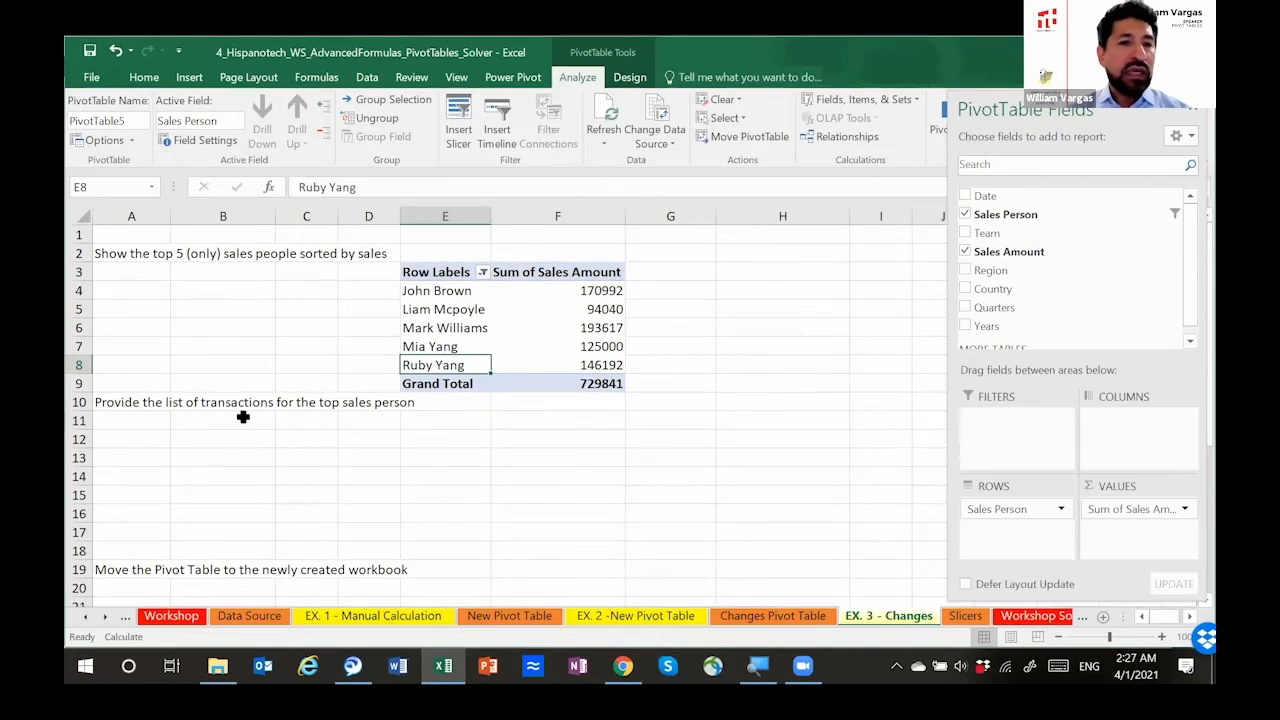
click(140, 400)
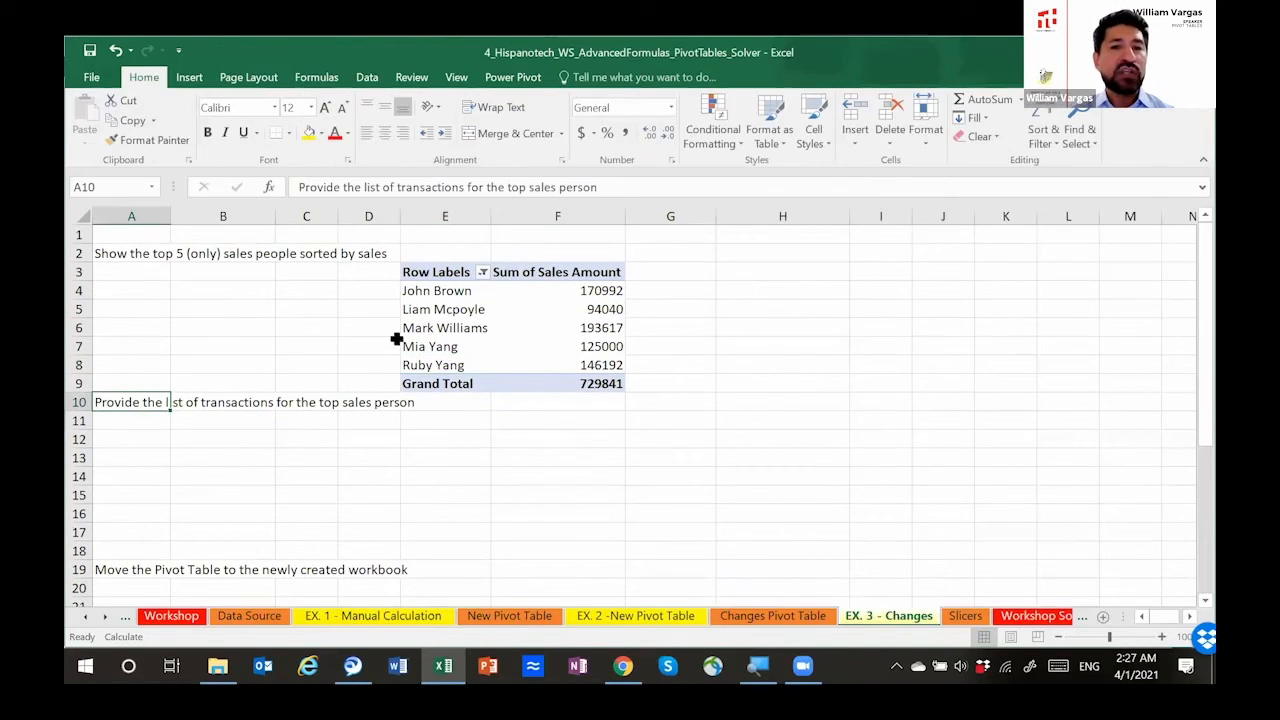
click(436, 293)
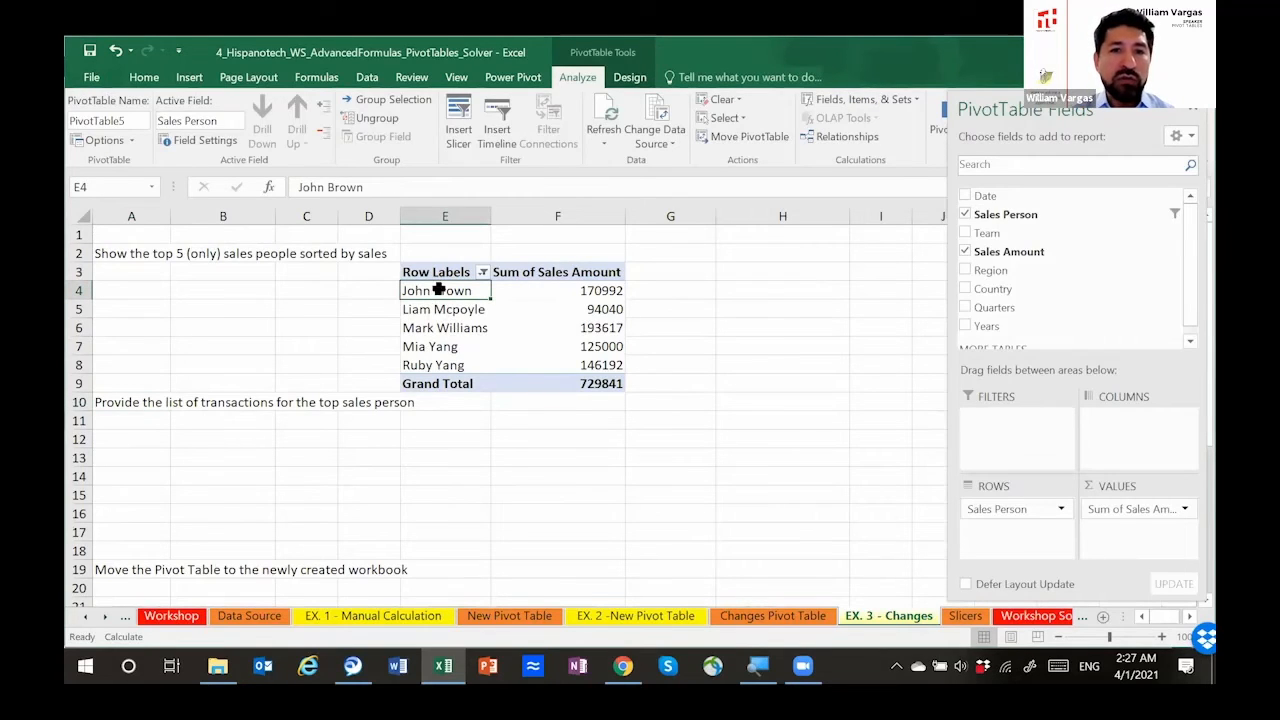
right_click(442, 293)
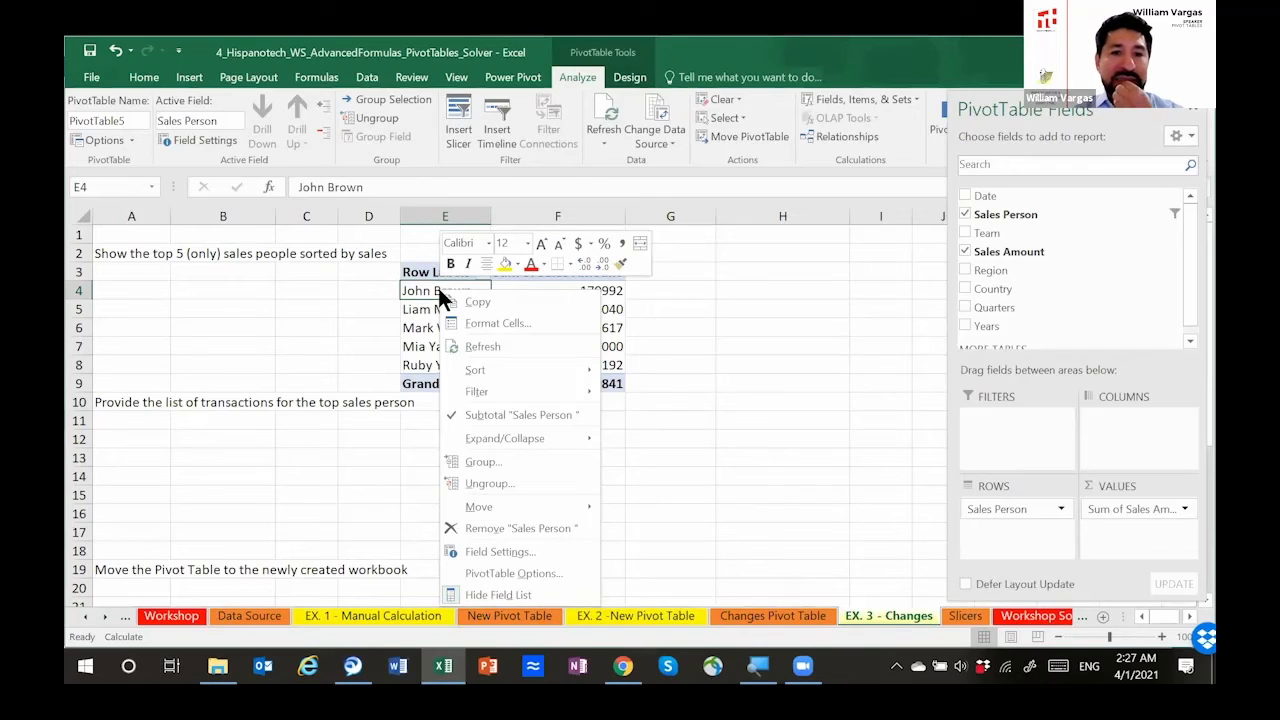
key(Escape)
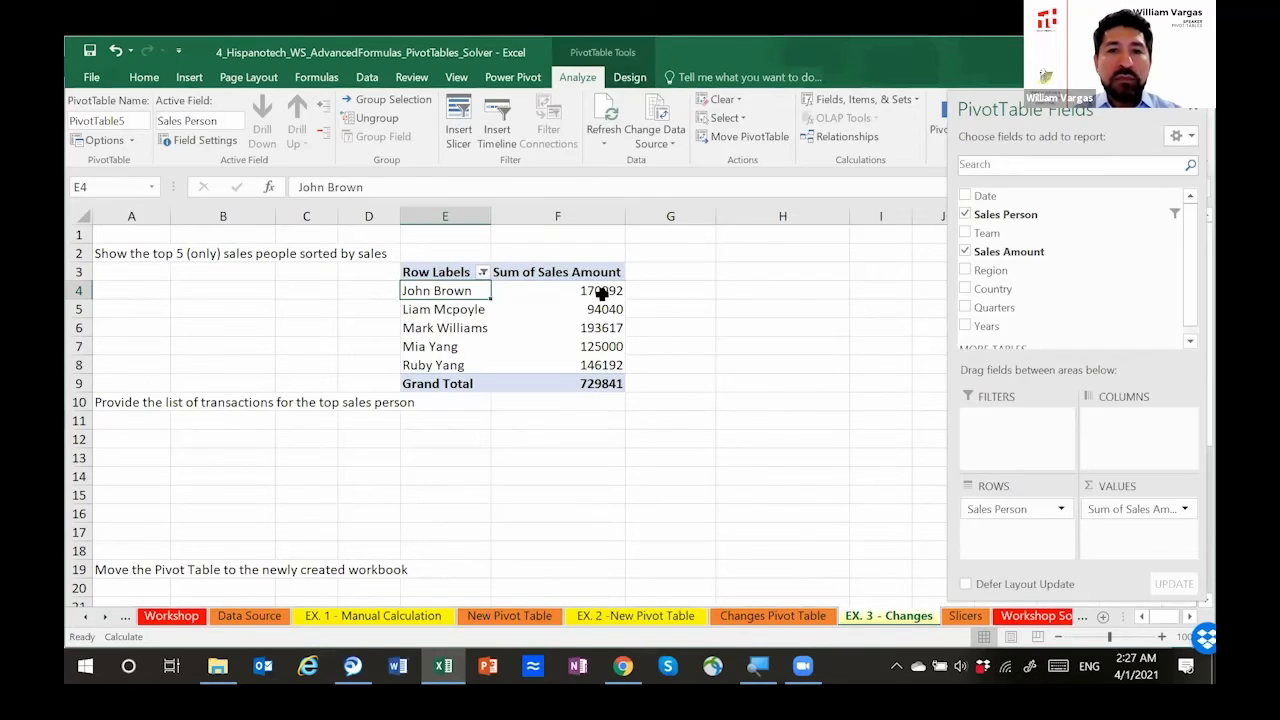
Step: Format the pivot table's Sum of Sales Amount values in F4:F9 with the dollar Accounting format
click(558, 291)
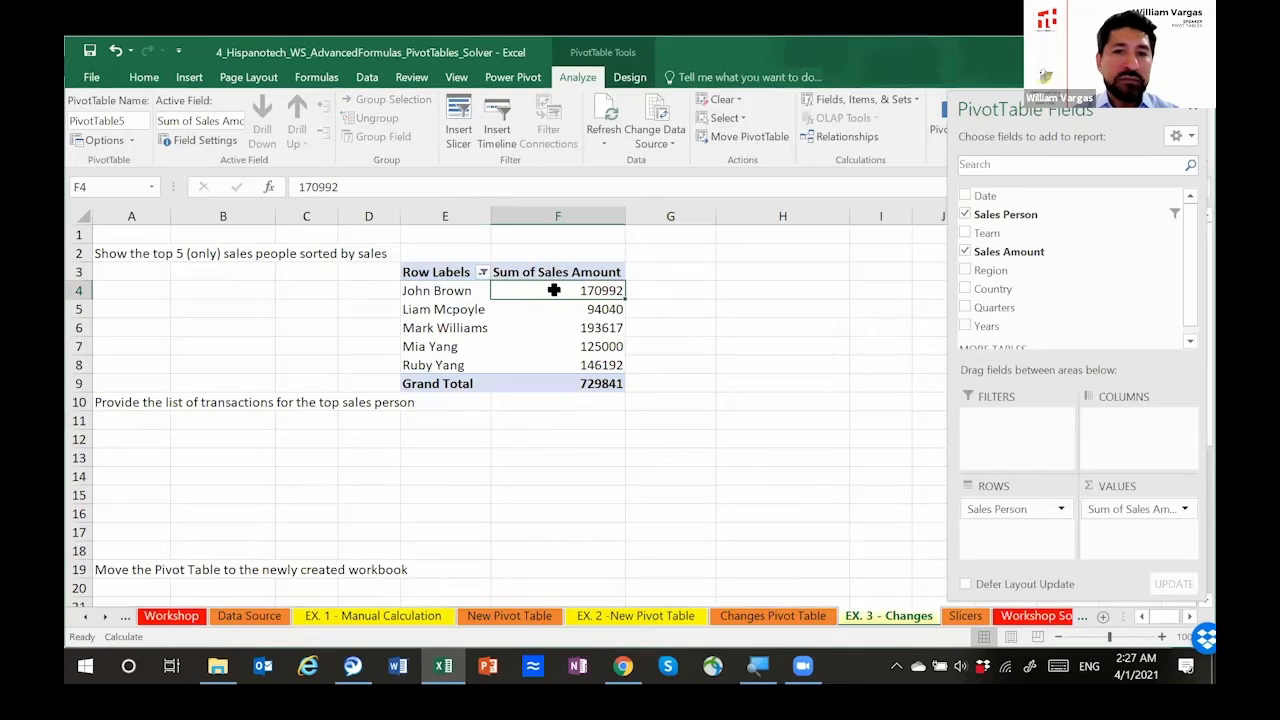
drag(586, 290, 590, 385)
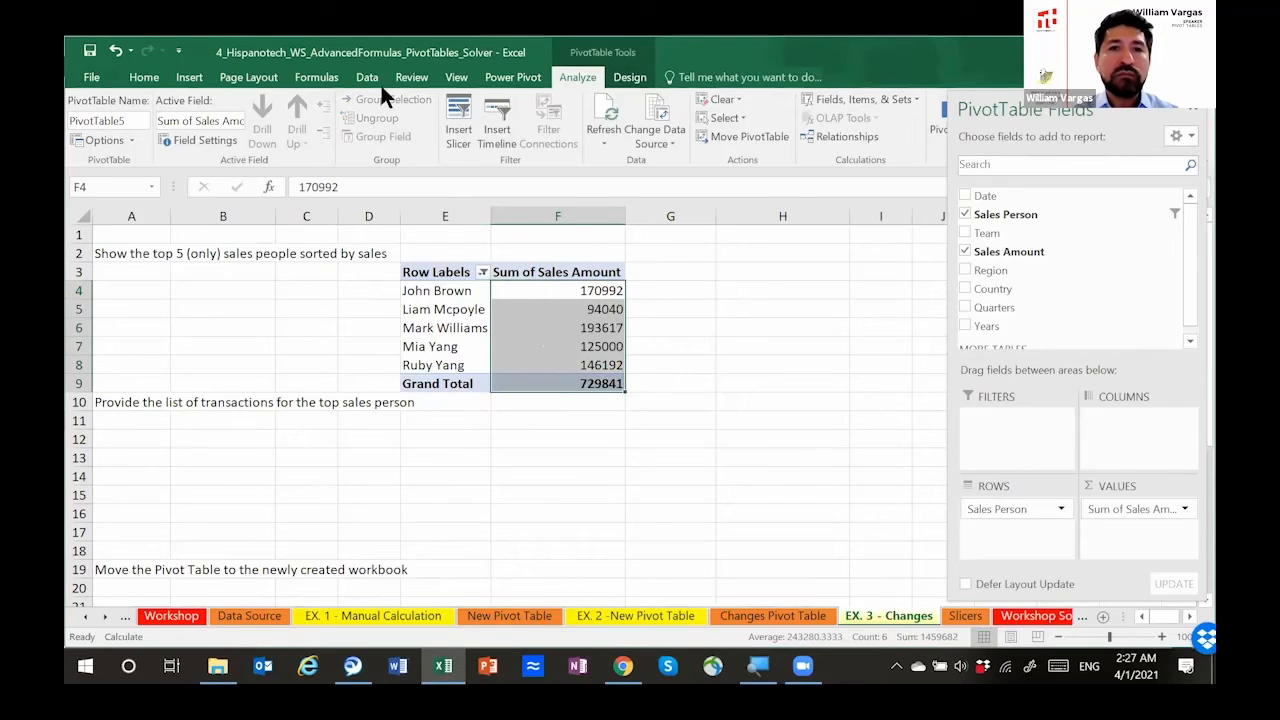
click(144, 77)
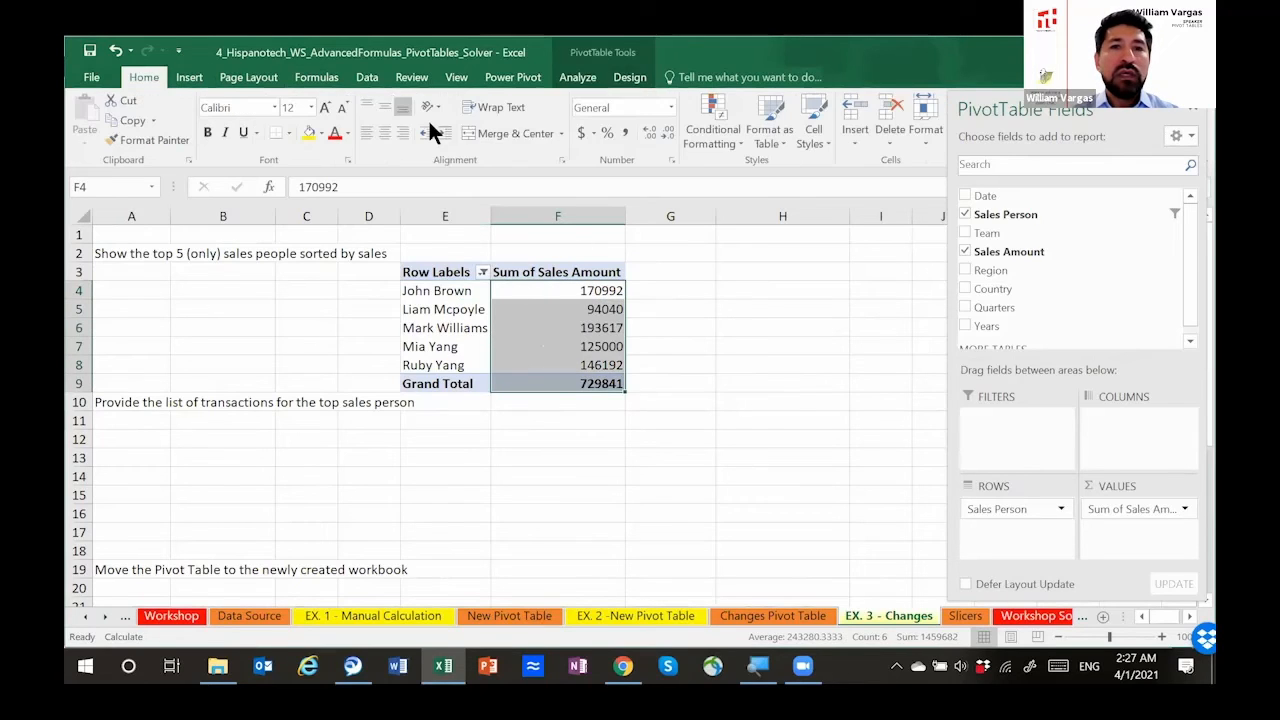
click(579, 133)
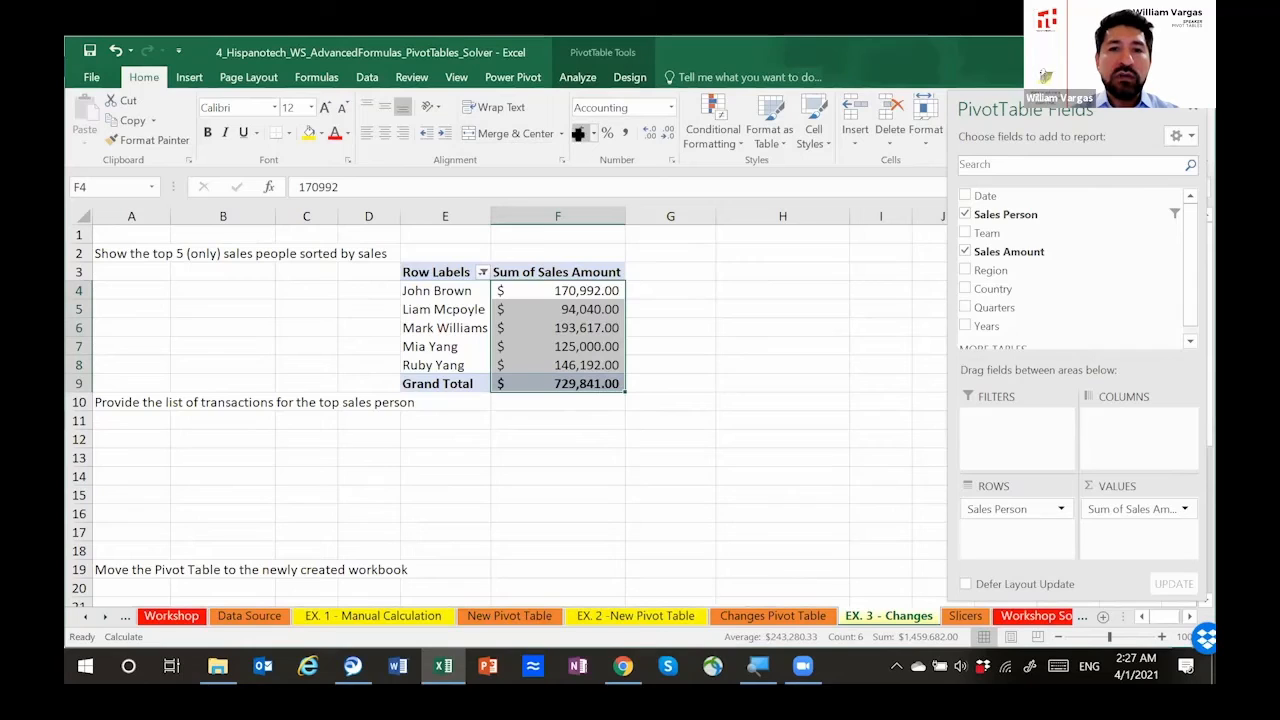
Step: Show the underlying transactions of the sales total in F4 on a new sheet and autofit that sheet's Date column
click(551, 290)
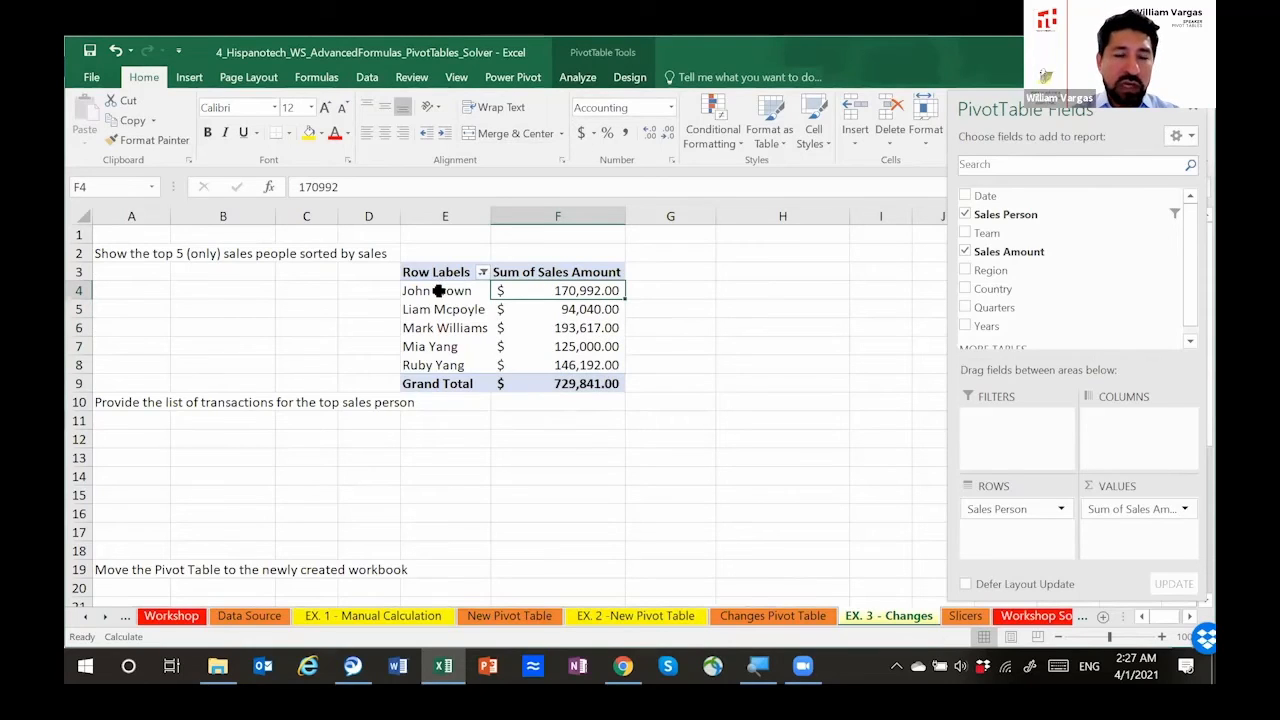
right_click(547, 289)
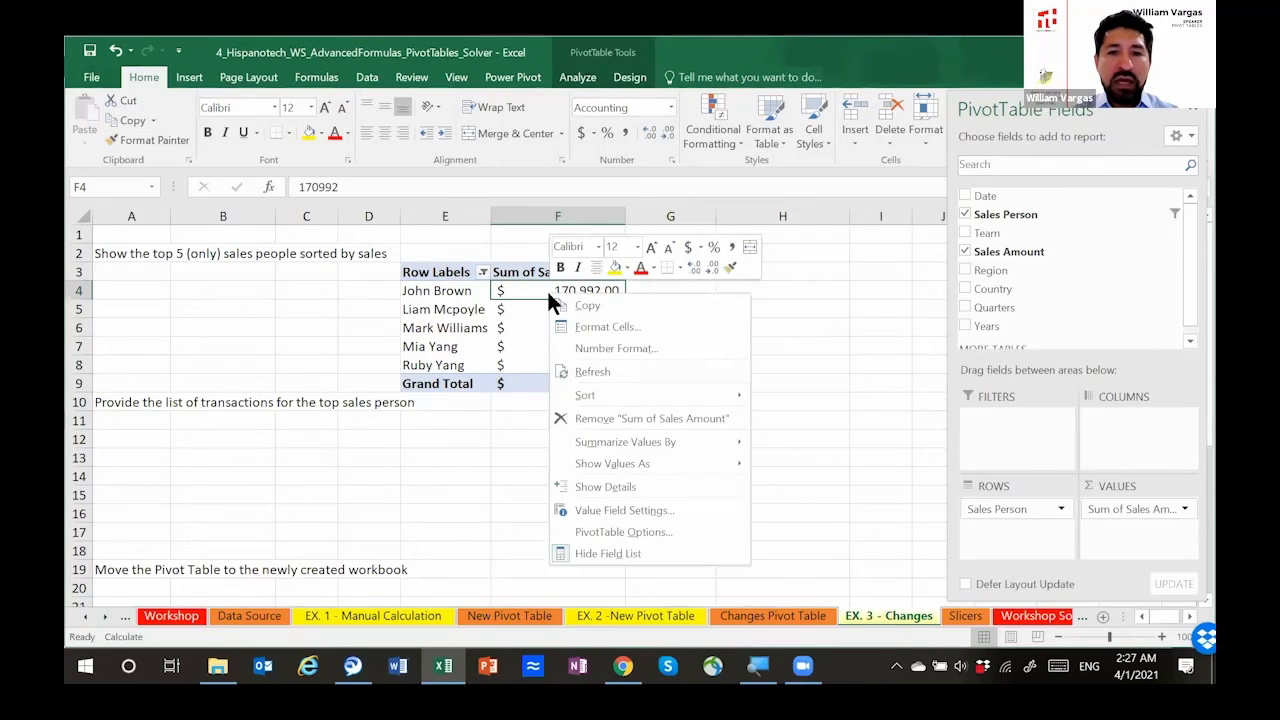
mouse_move(665, 470)
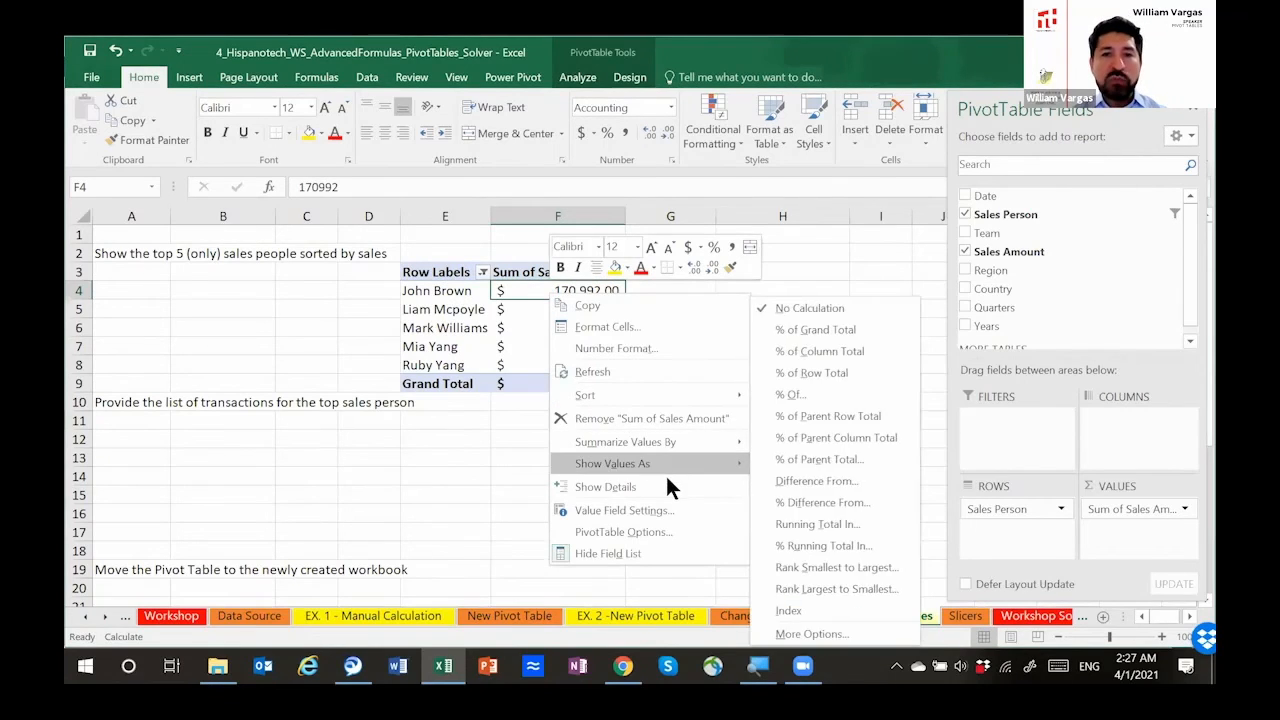
click(518, 289)
right_click(520, 288)
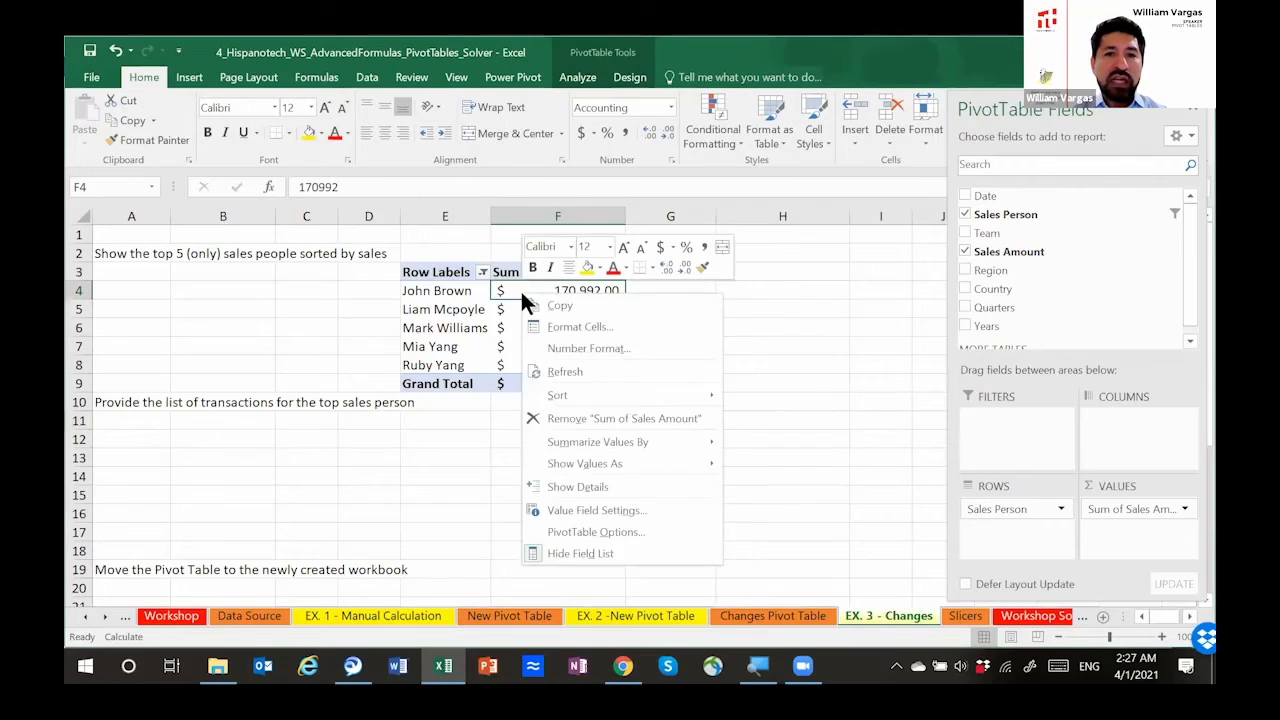
click(624, 484)
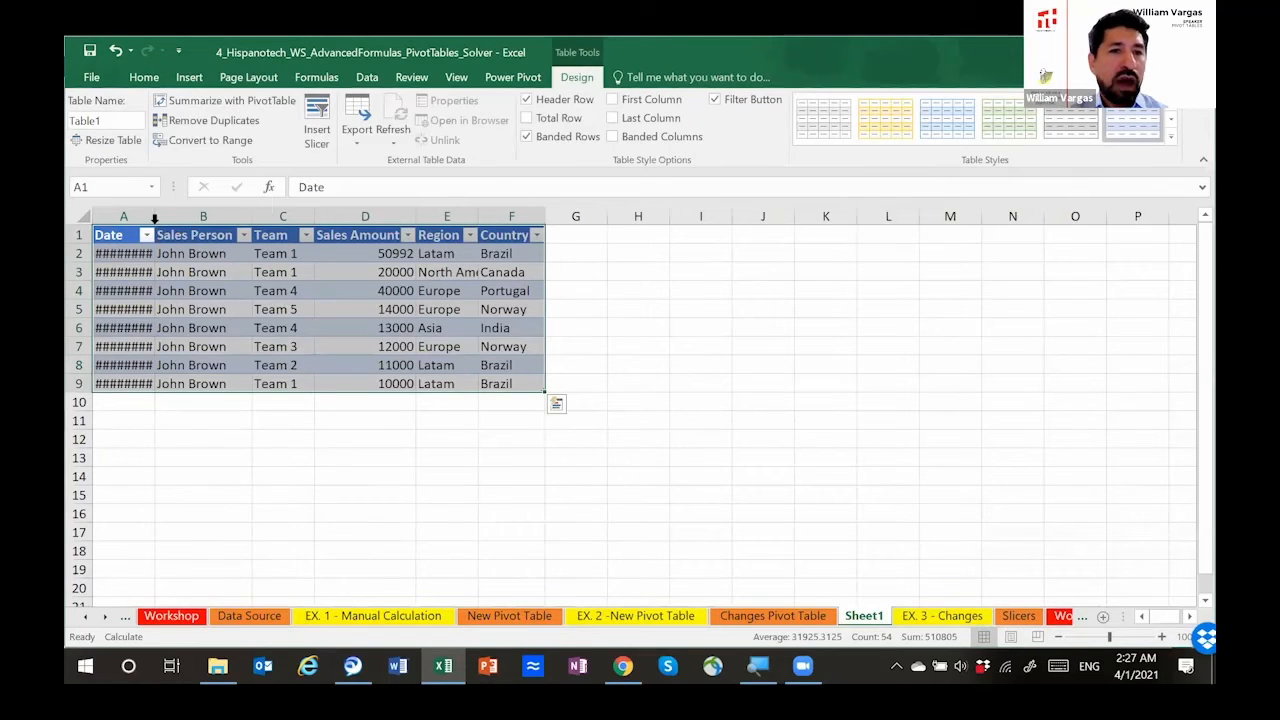
double_click(155, 216)
Step: Compare the Sales Amount entries in D2:D9 of Sheet1 with the sales person's total on EX. 3 - Changes
drag(400, 253, 395, 382)
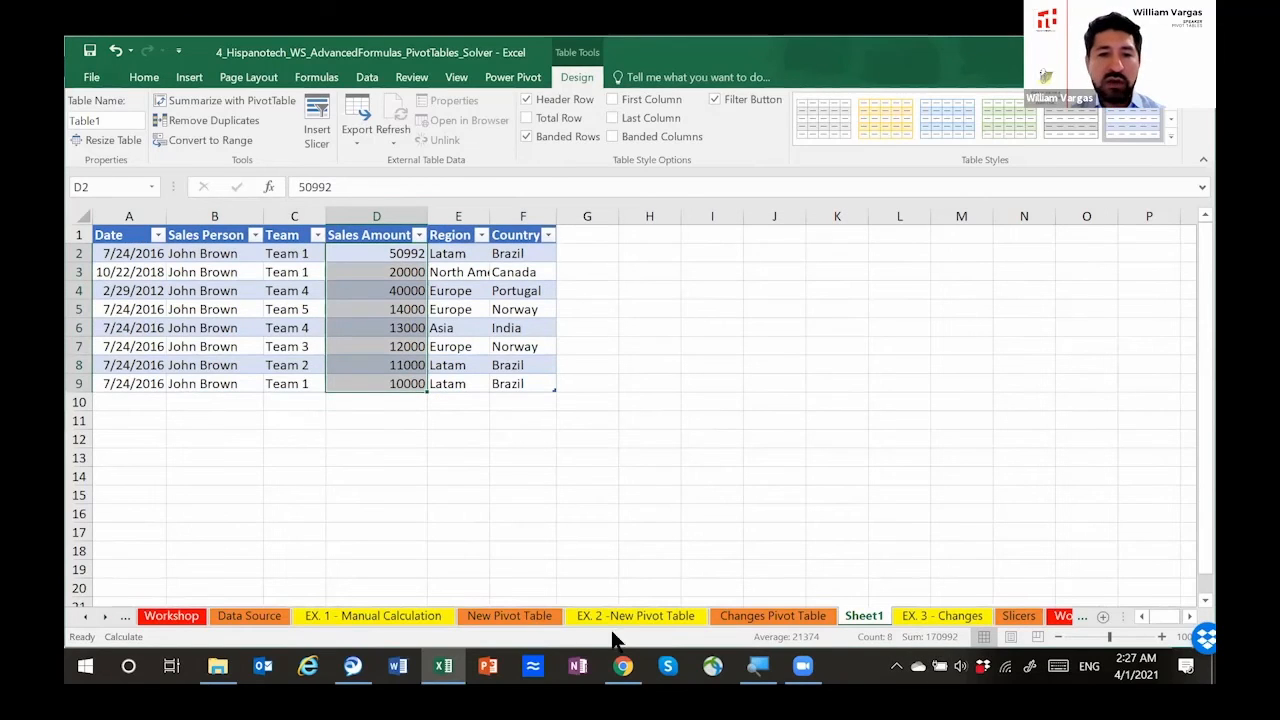
click(773, 617)
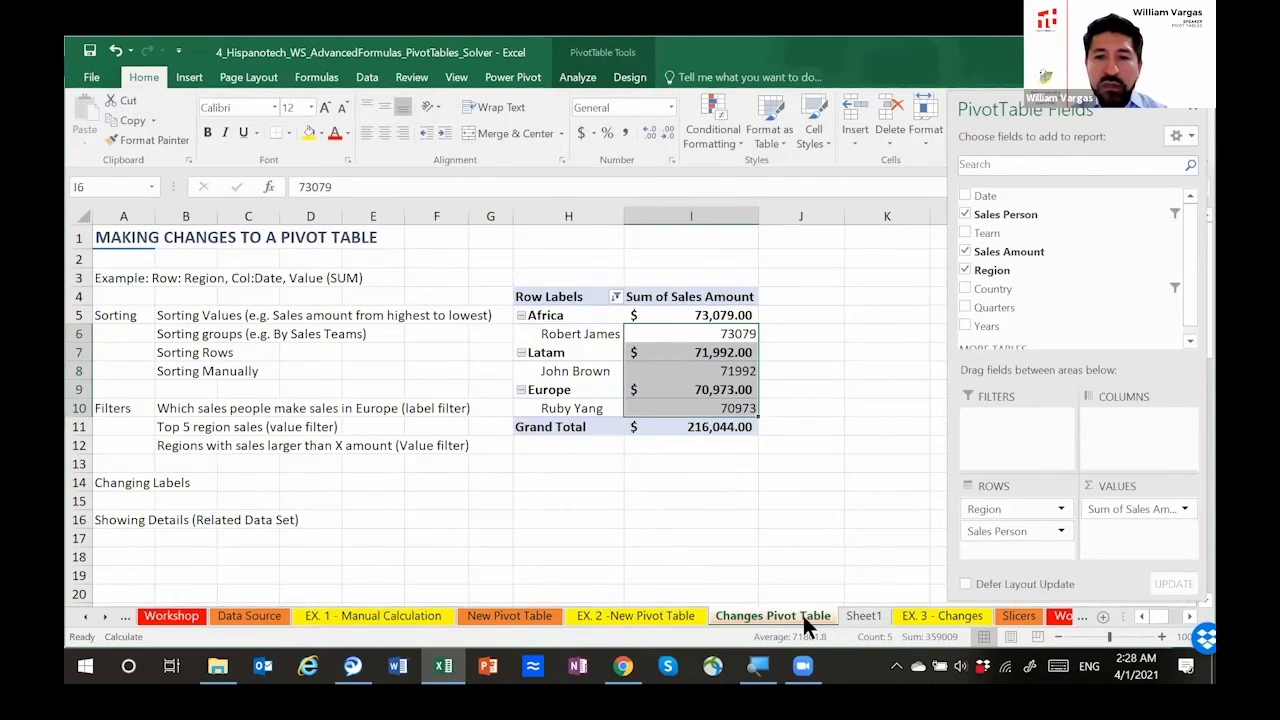
click(929, 614)
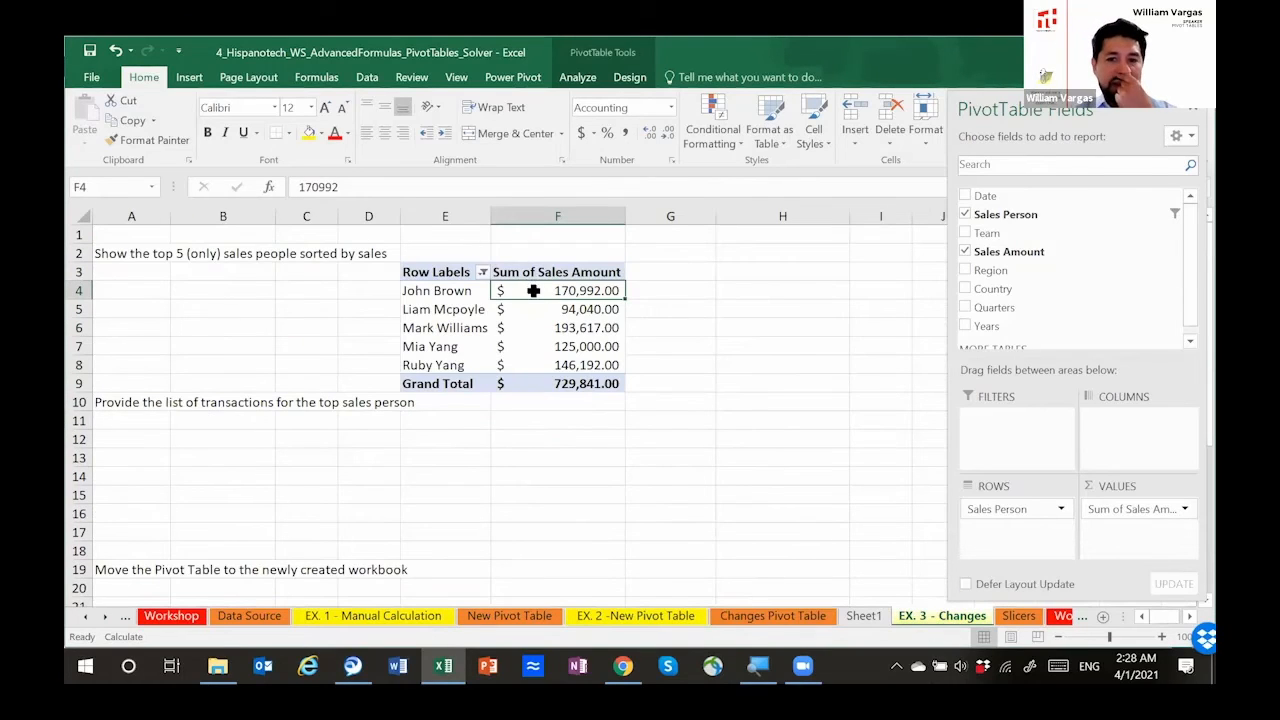
click(862, 614)
drag(318, 245, 521, 381)
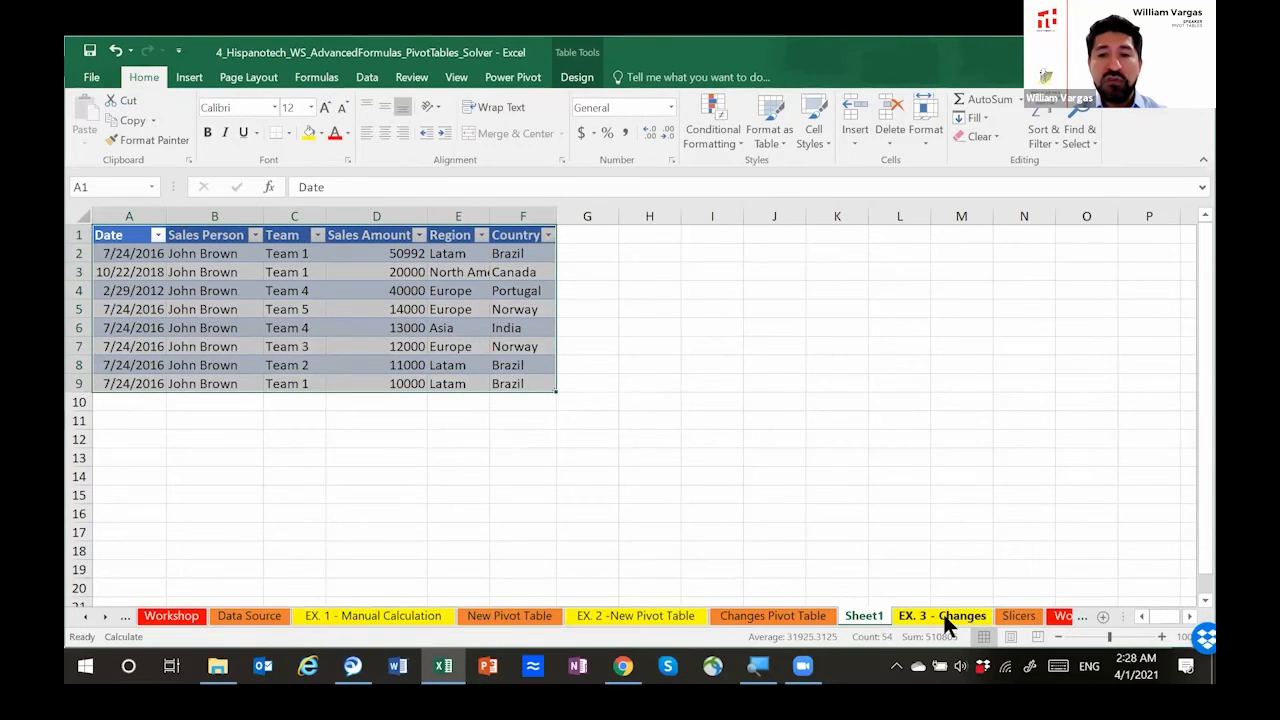
click(943, 614)
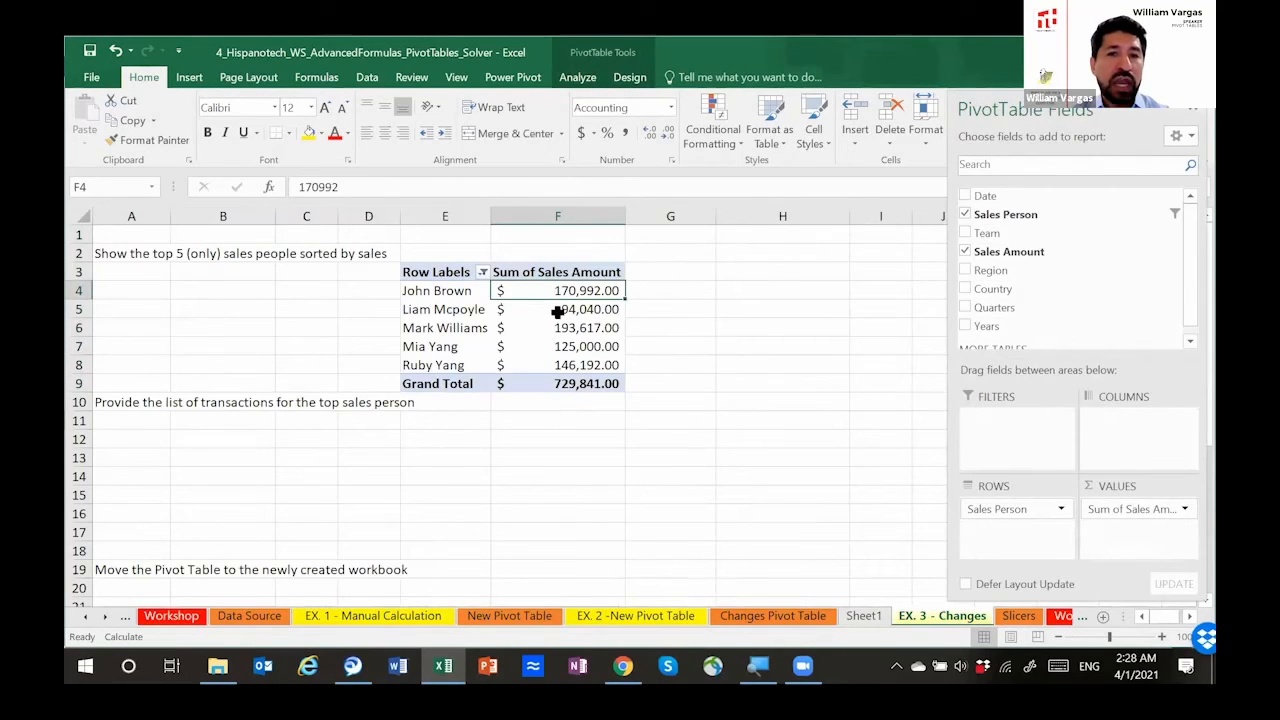
Step: Move the pivot table one column over to start at F3, and reposition the PivotTable Fields pane so its header is readable
click(557, 312)
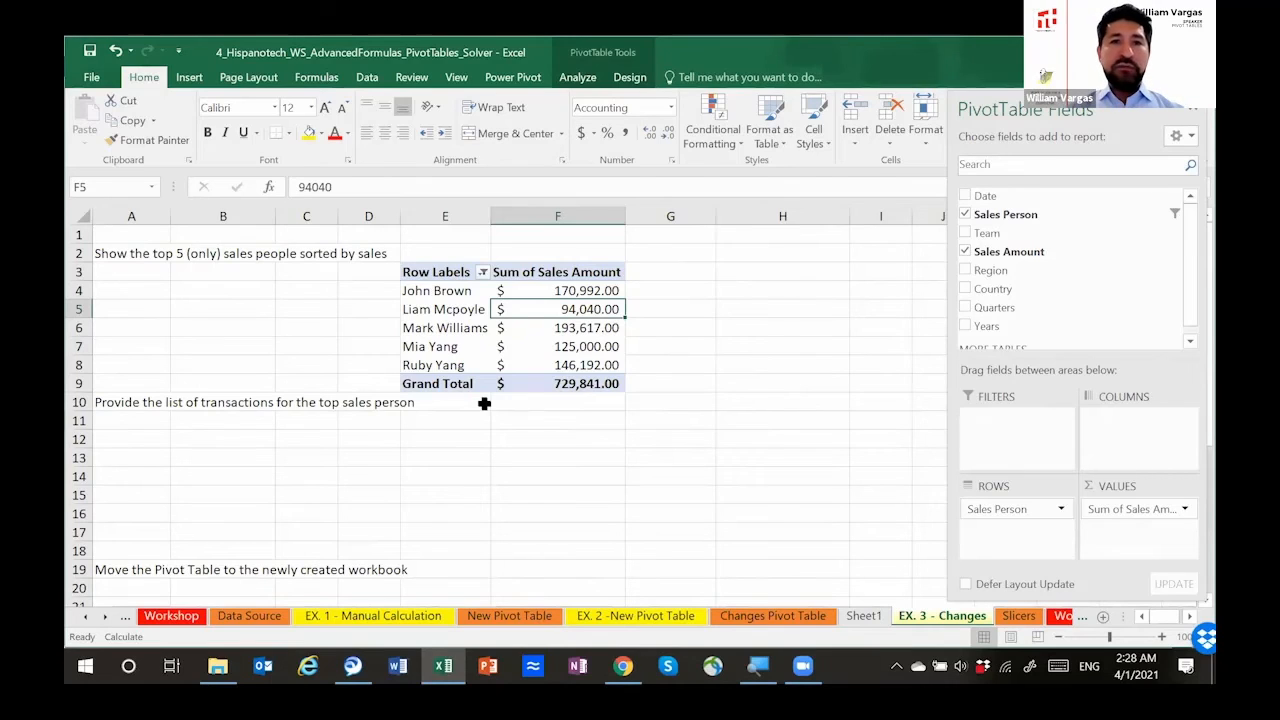
click(441, 290)
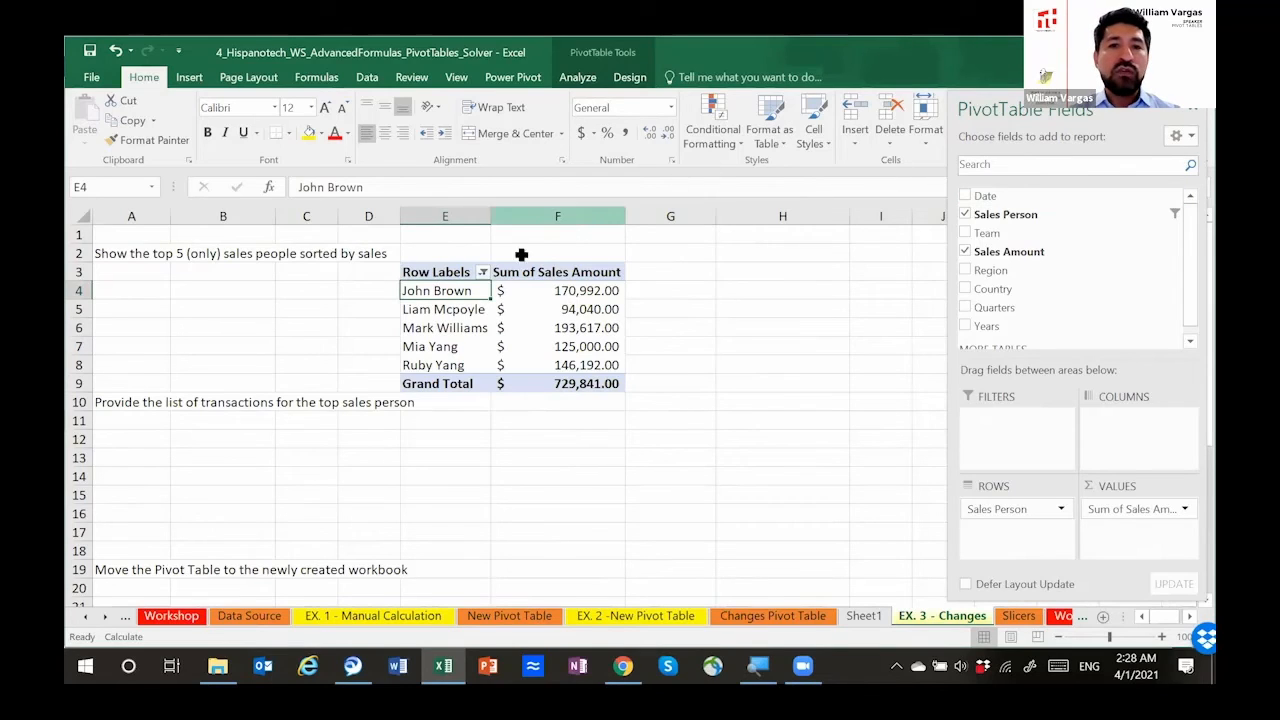
click(577, 78)
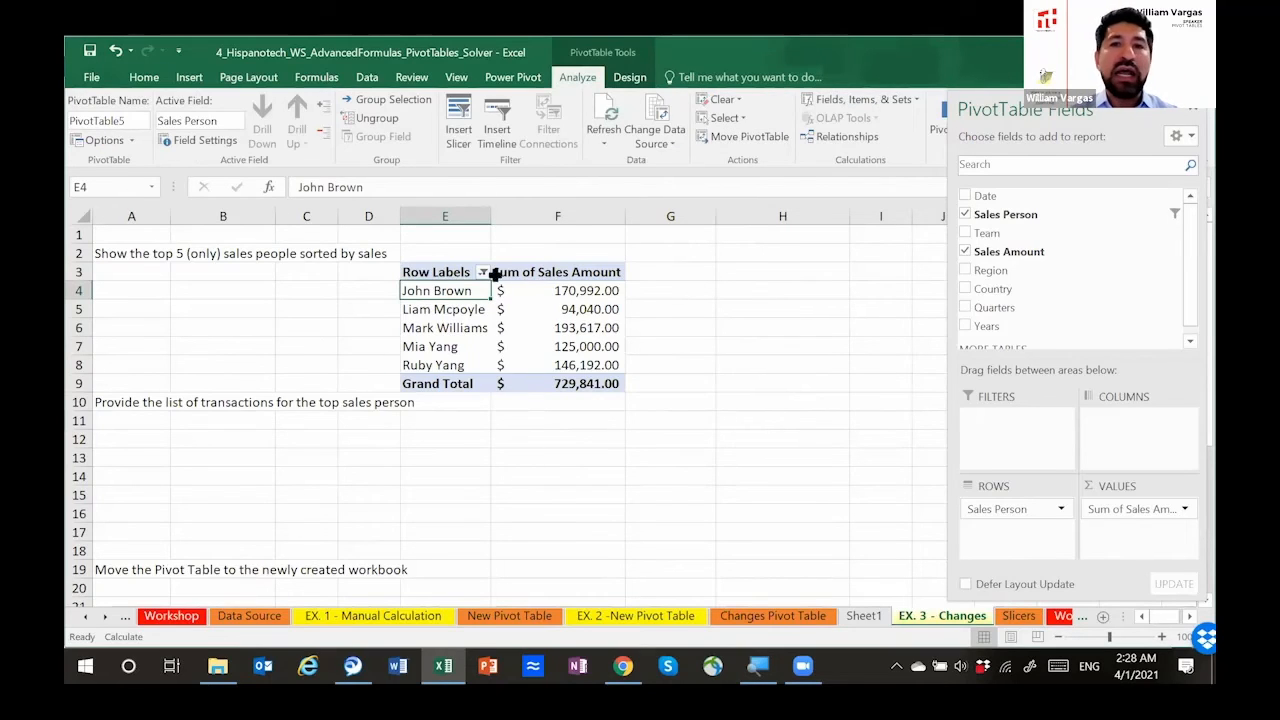
drag(1022, 122, 1009, 183)
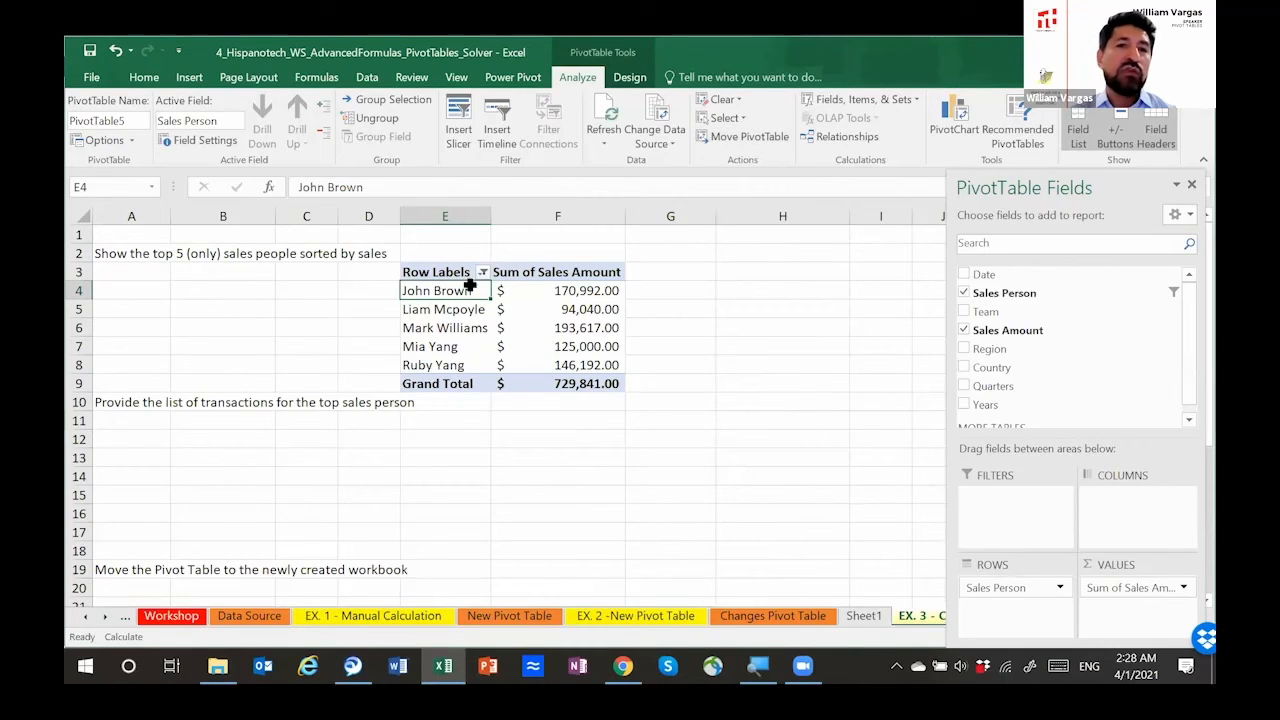
click(438, 330)
drag(441, 274, 648, 390)
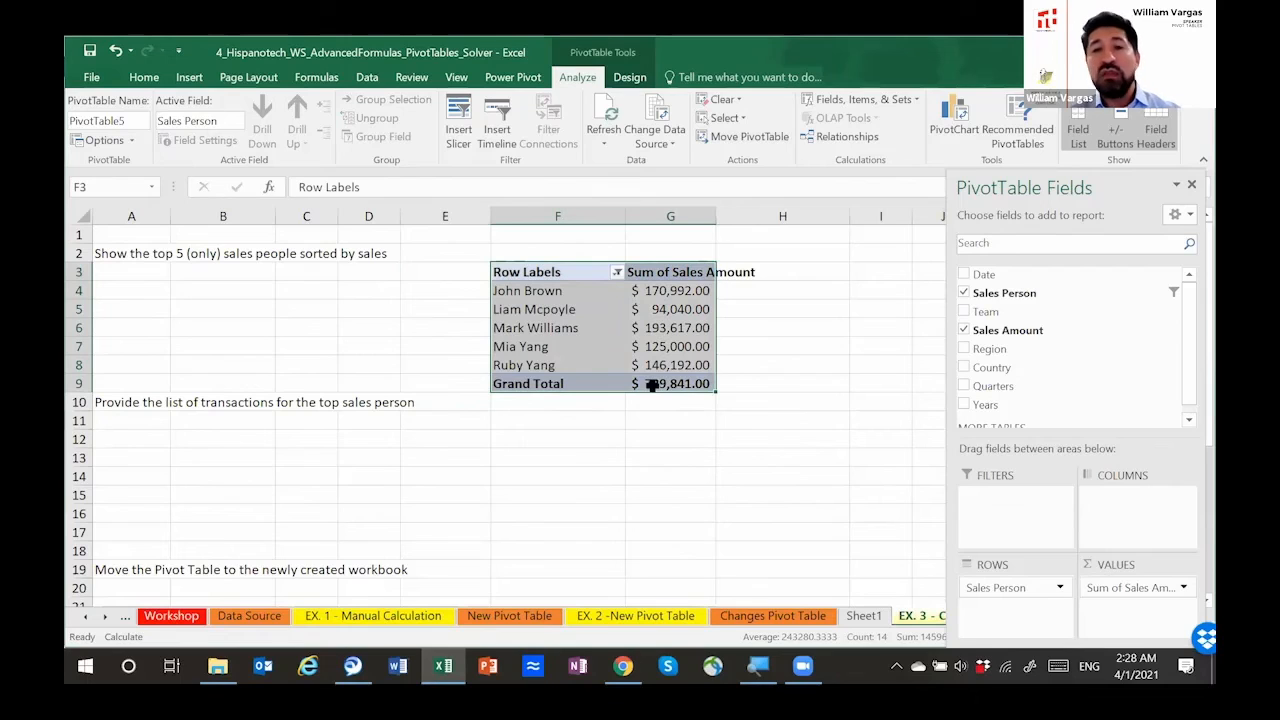
Step: Review the destination options for moving the pivot table at F3, and cancel without relocating it
click(548, 309)
click(517, 275)
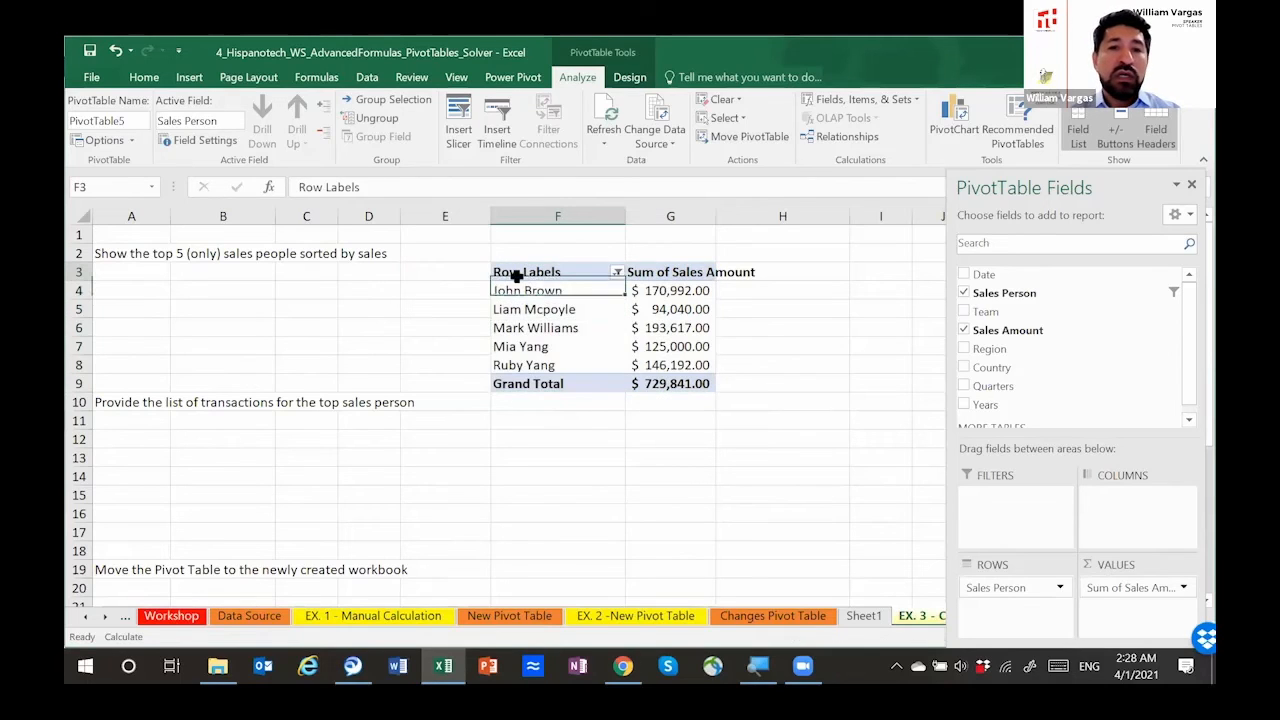
click(545, 299)
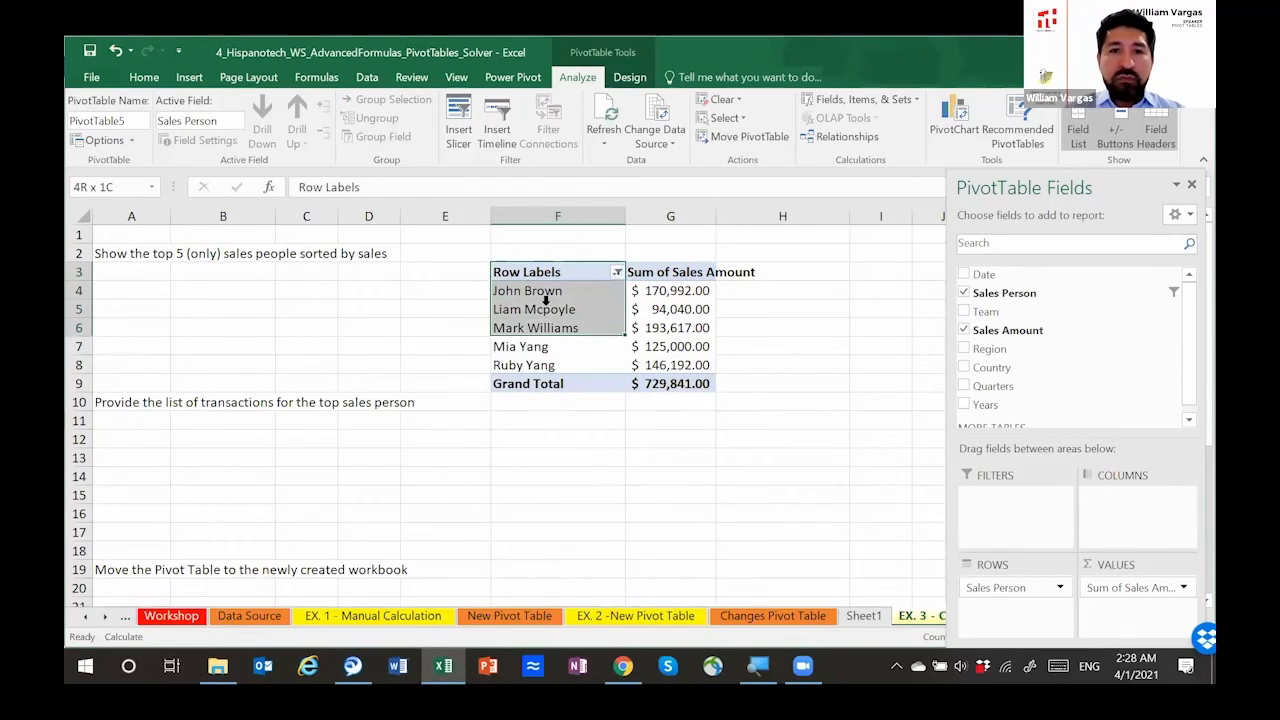
click(523, 270)
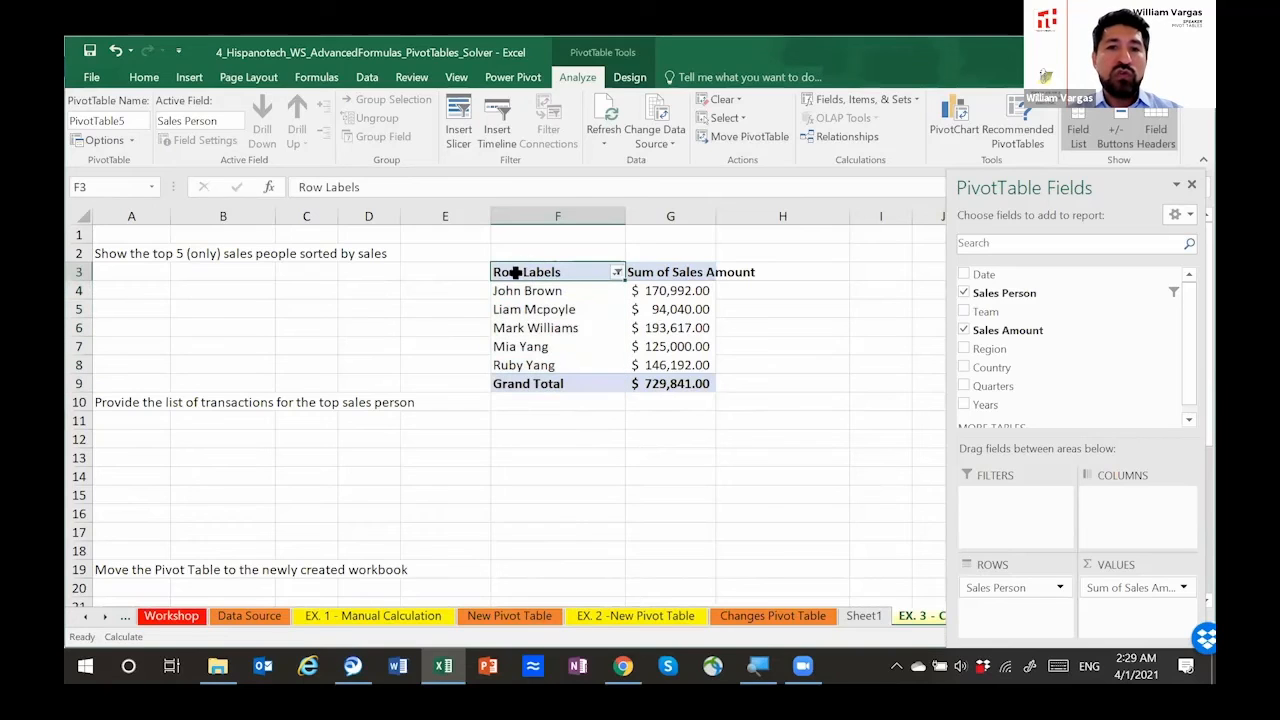
click(733, 136)
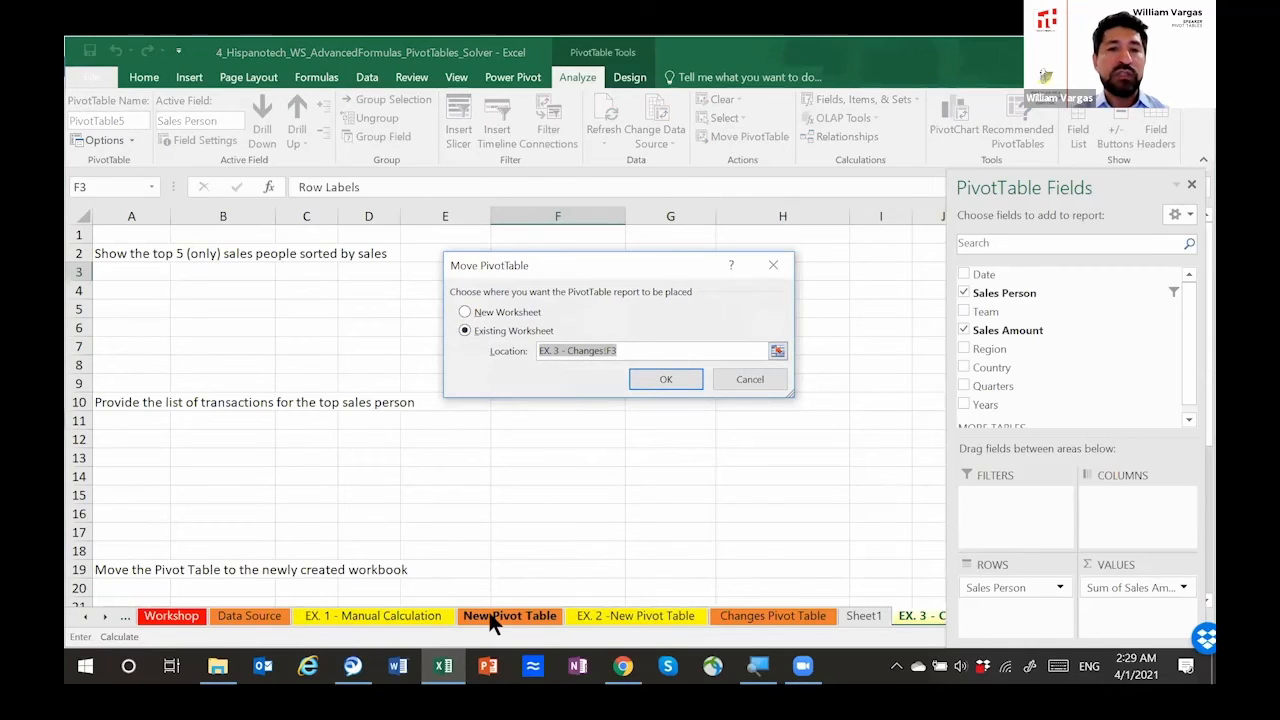
click(752, 380)
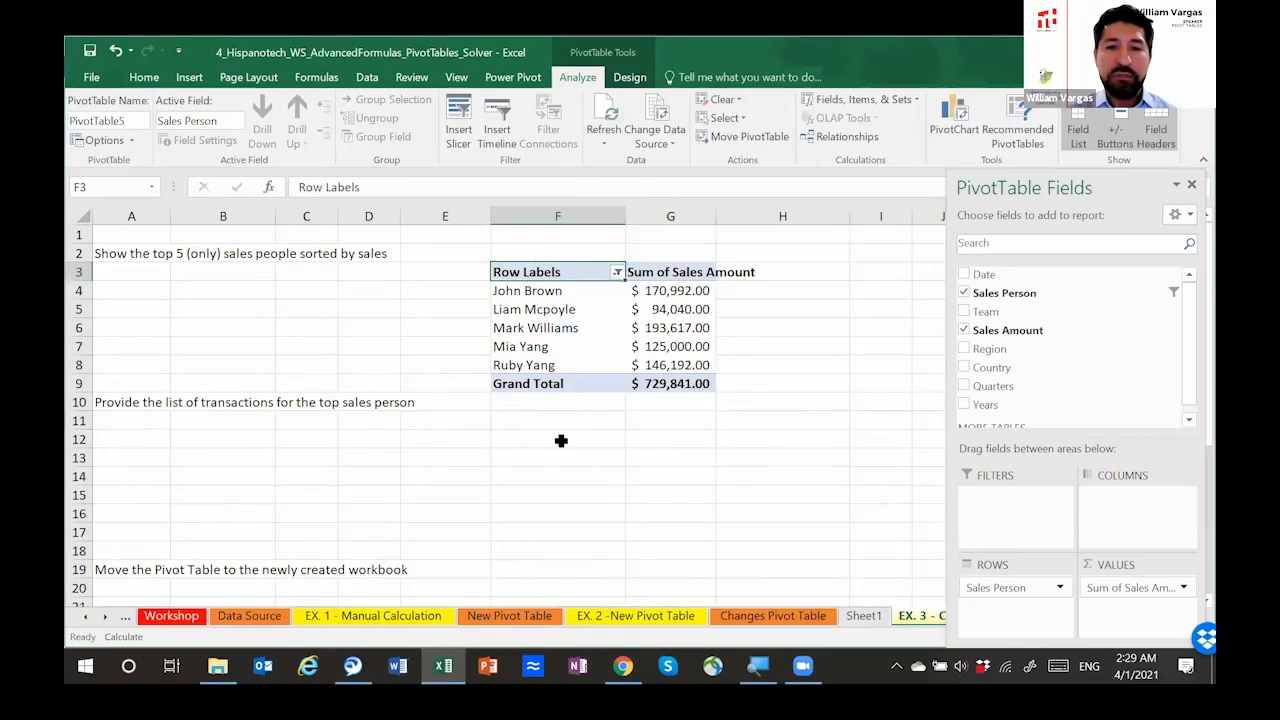
Step: Return to the Changes Pivot Table sheet and close the PivotTable Fields pane
click(775, 617)
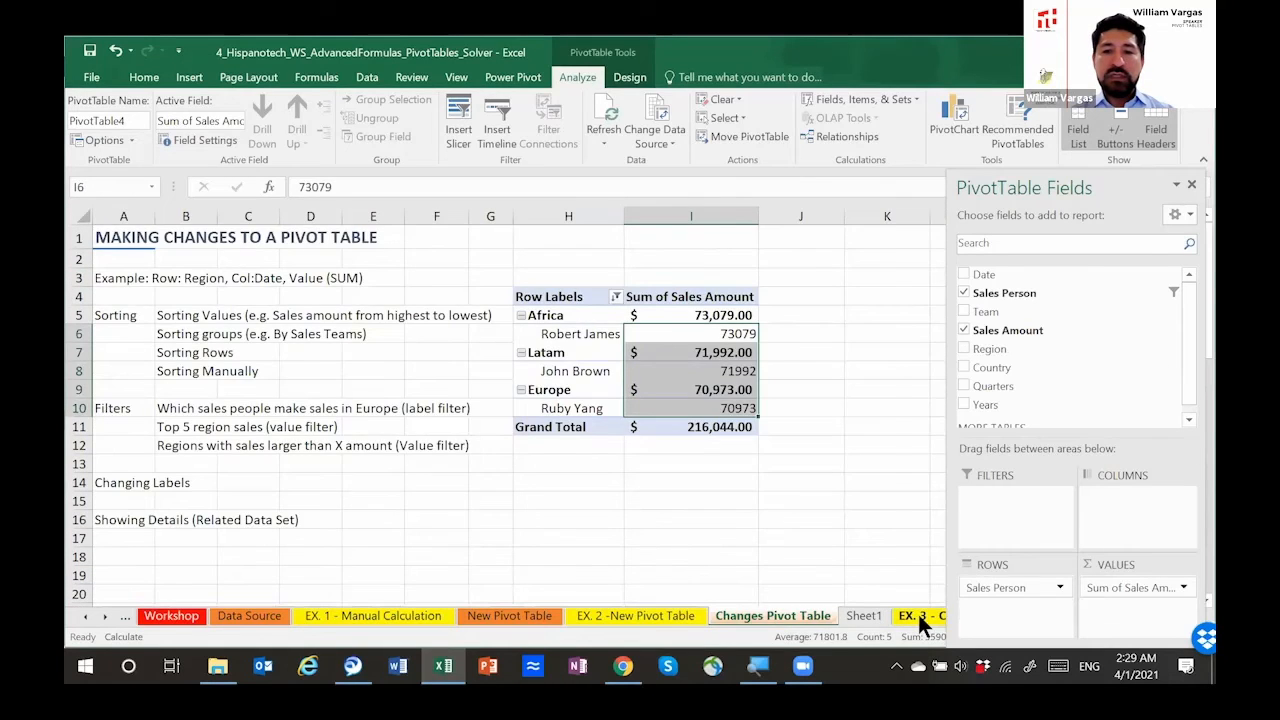
click(917, 613)
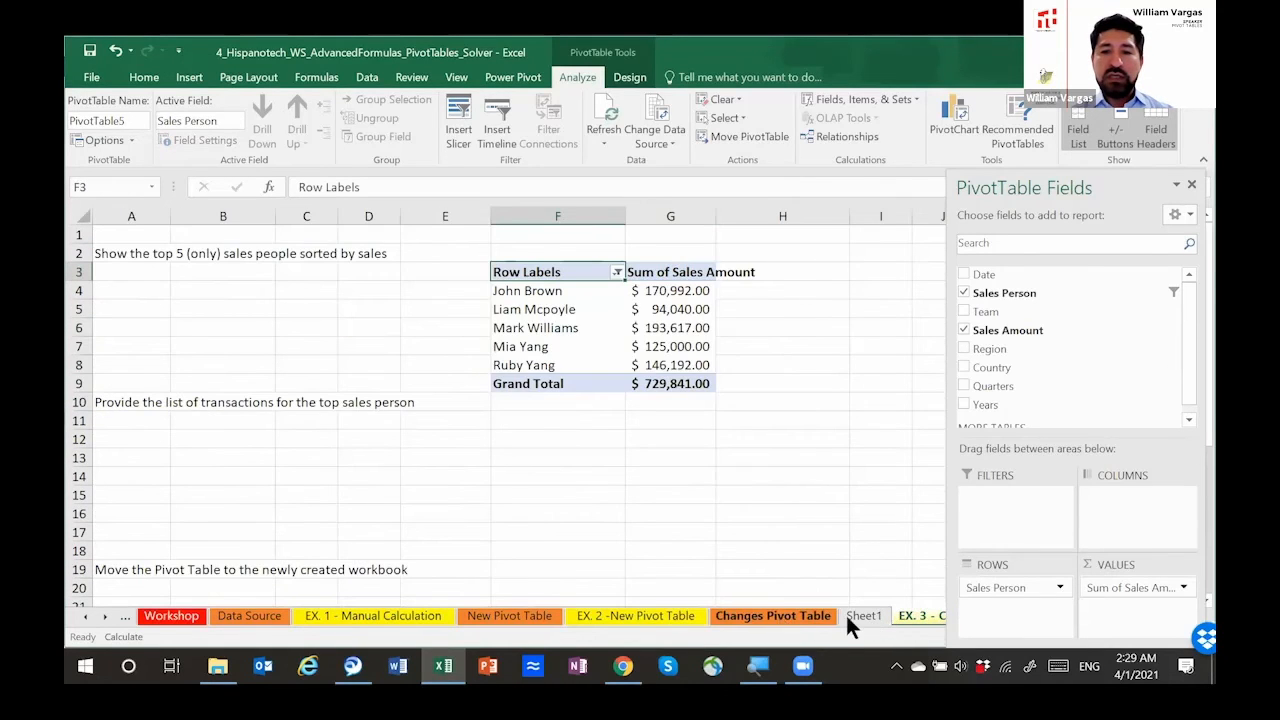
click(795, 615)
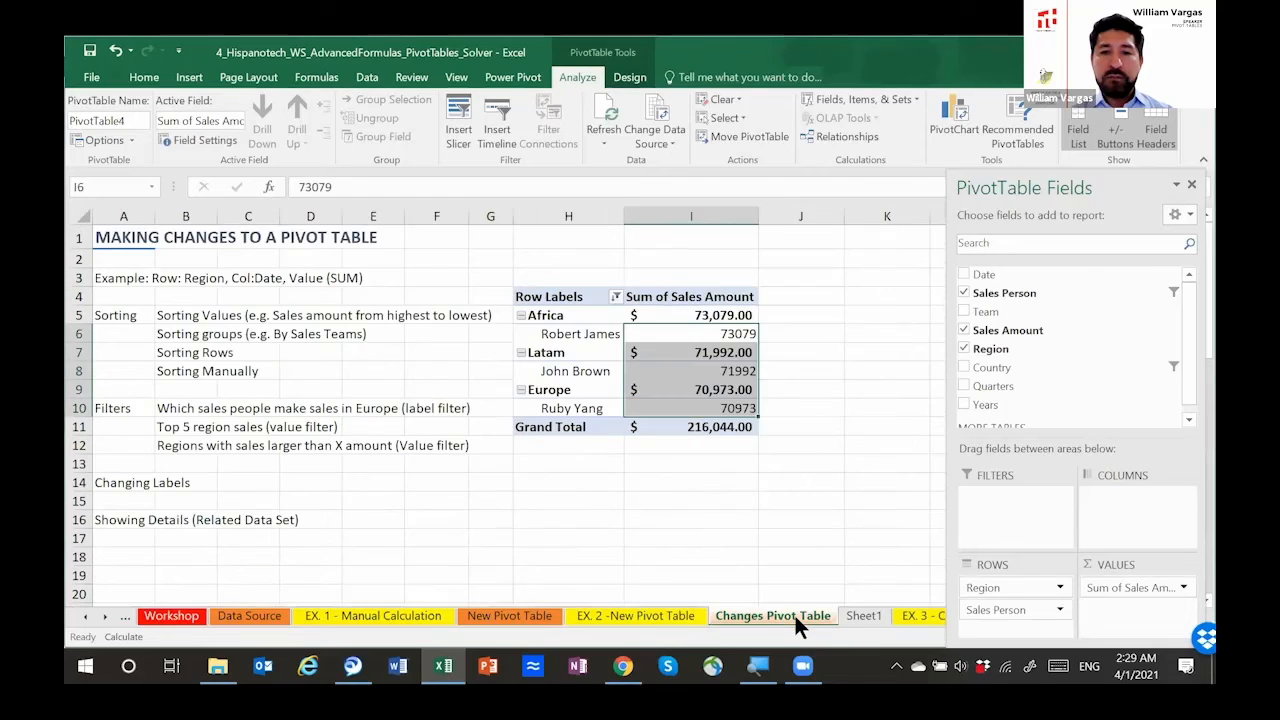
click(1192, 185)
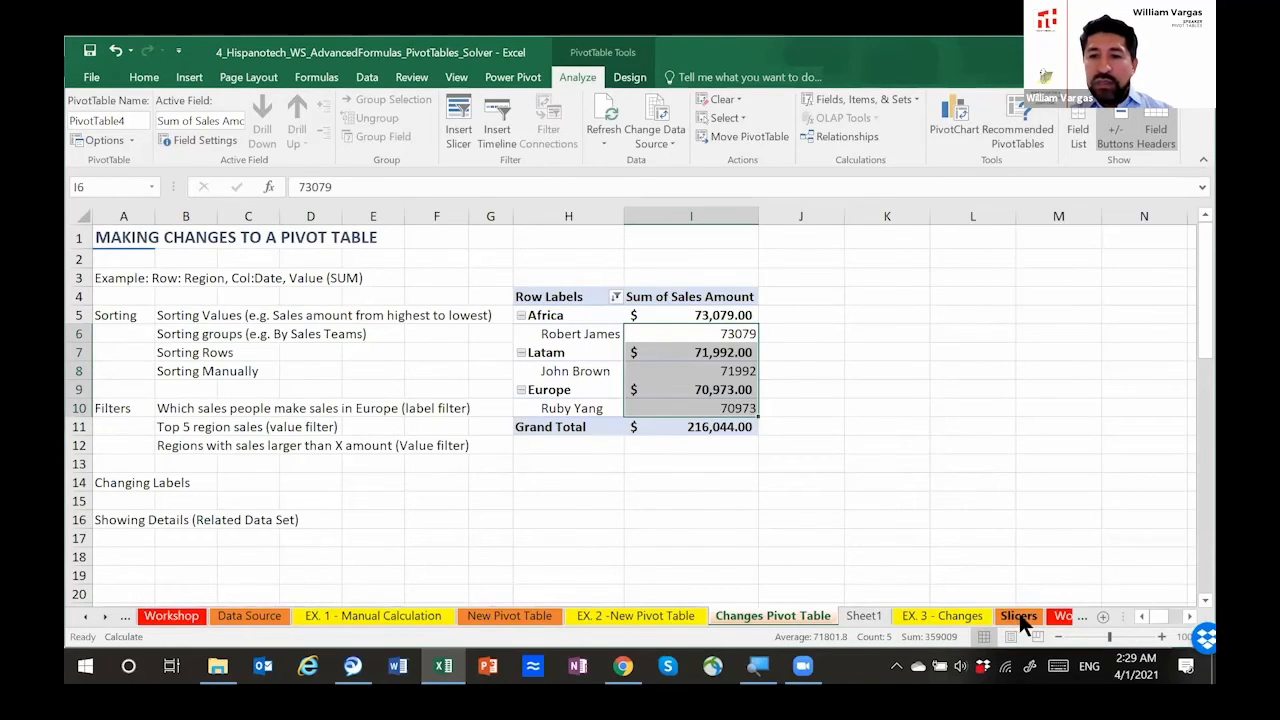
Step: Review the Pareto Analysis tasks on the Slicers sheet and the Team column's filter options on the Data Source sheet
click(1016, 616)
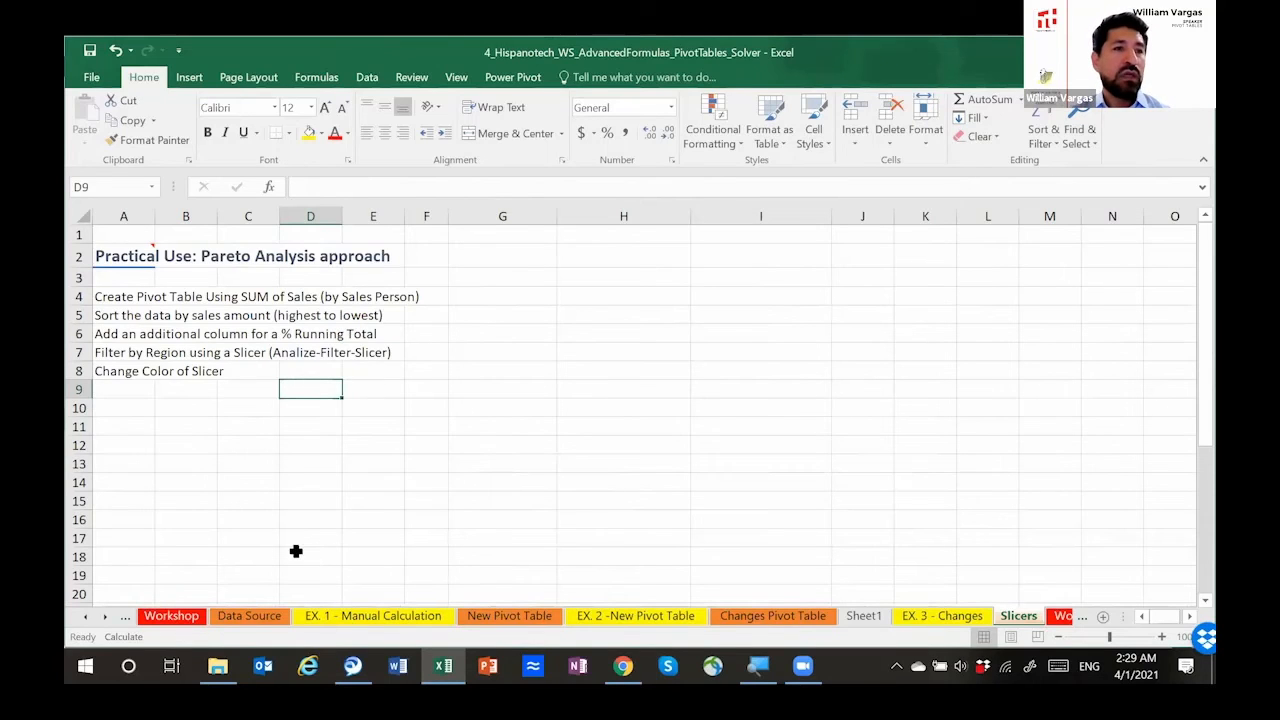
click(255, 616)
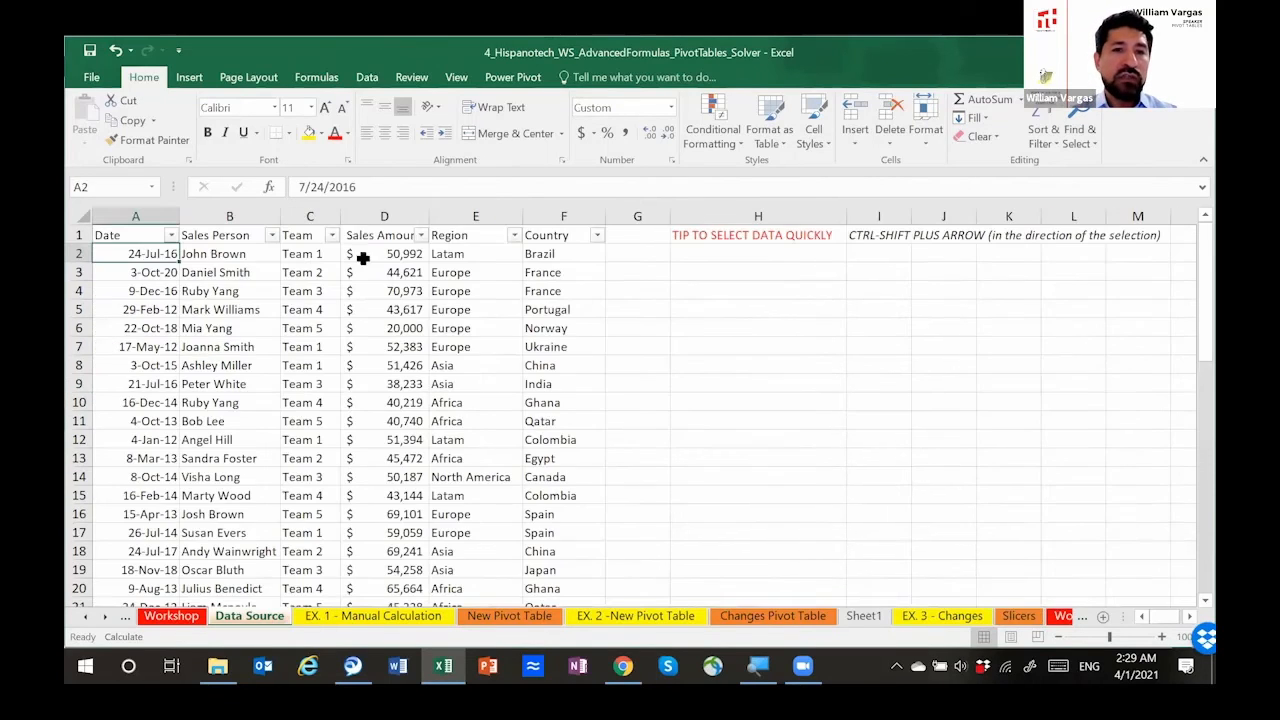
click(331, 235)
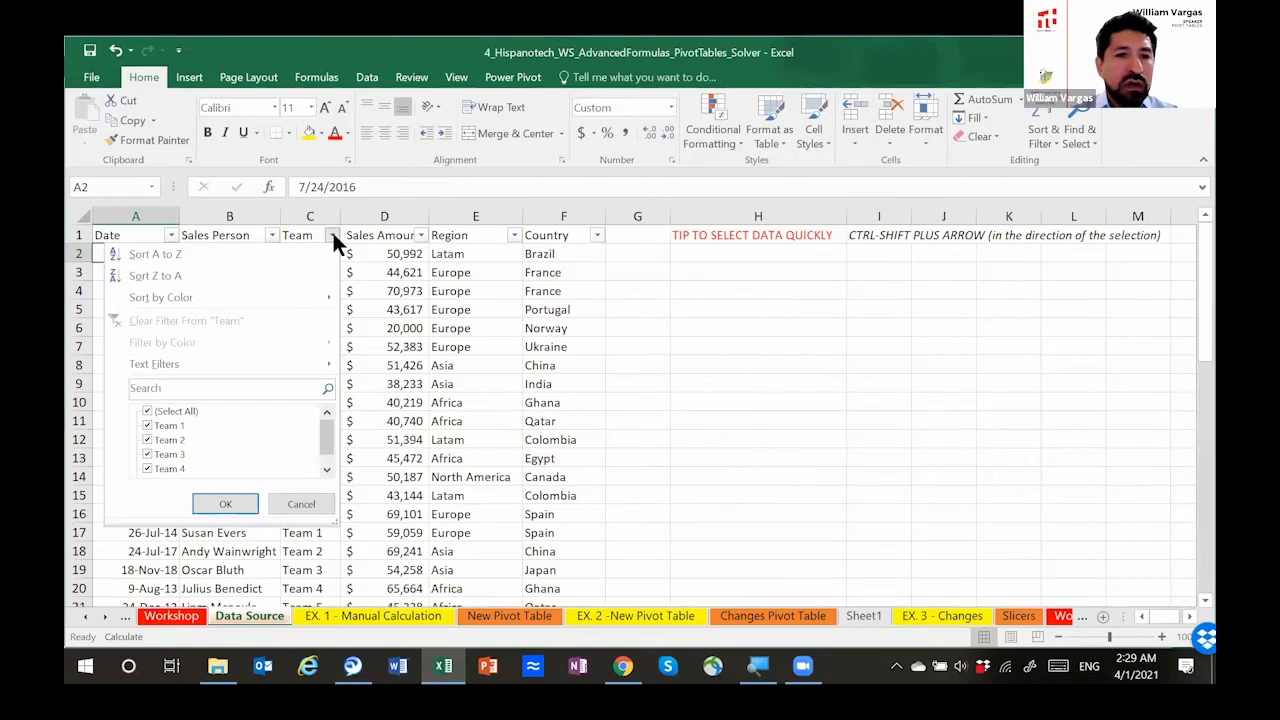
click(332, 238)
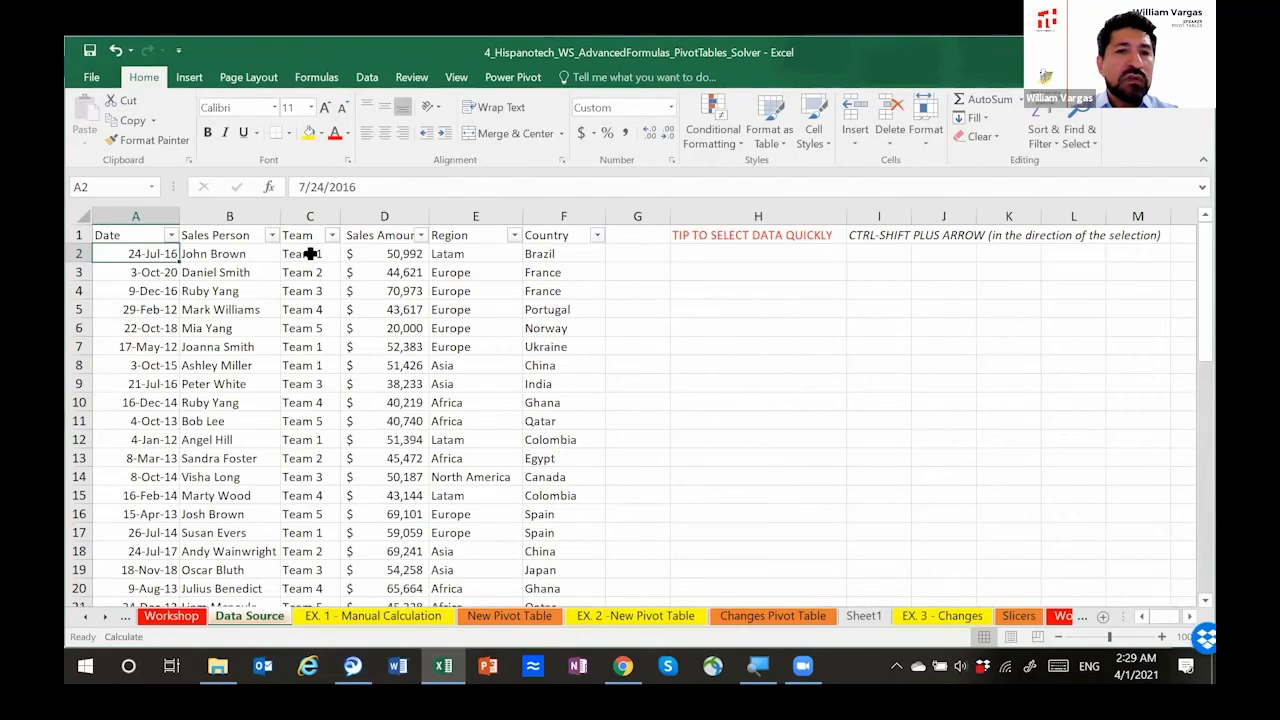
click(310, 254)
right_click(312, 260)
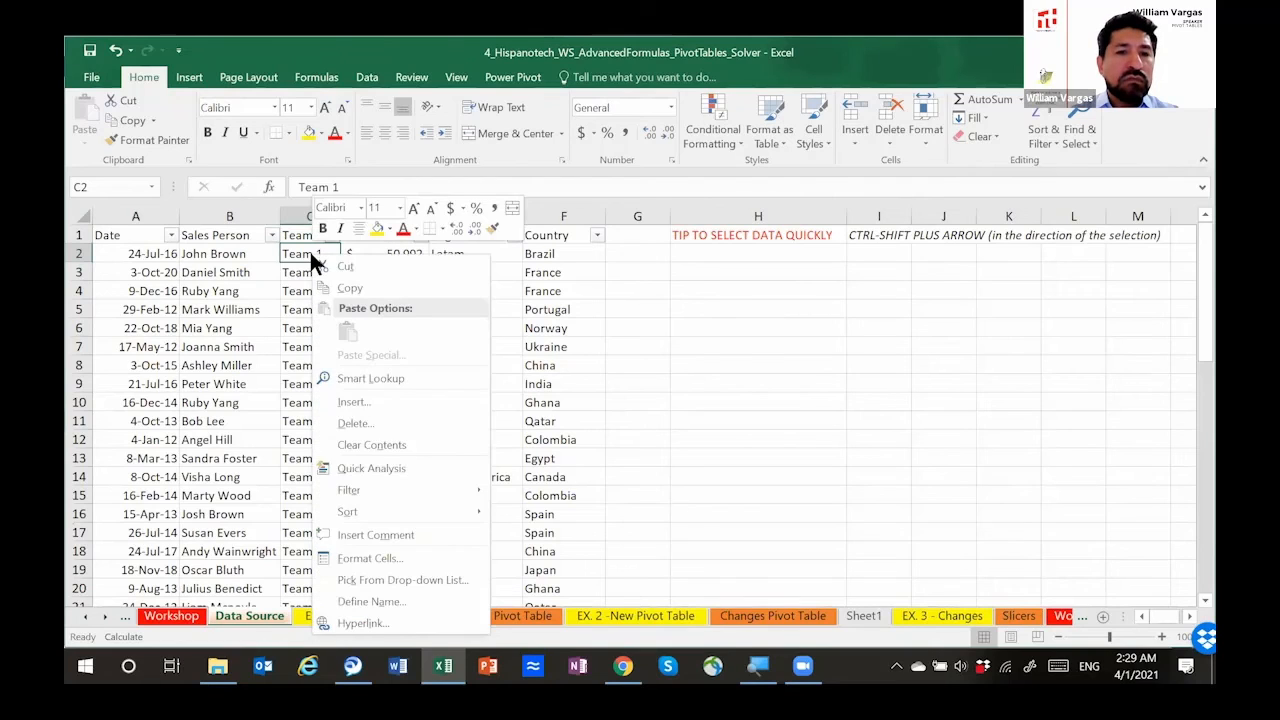
key(Escape)
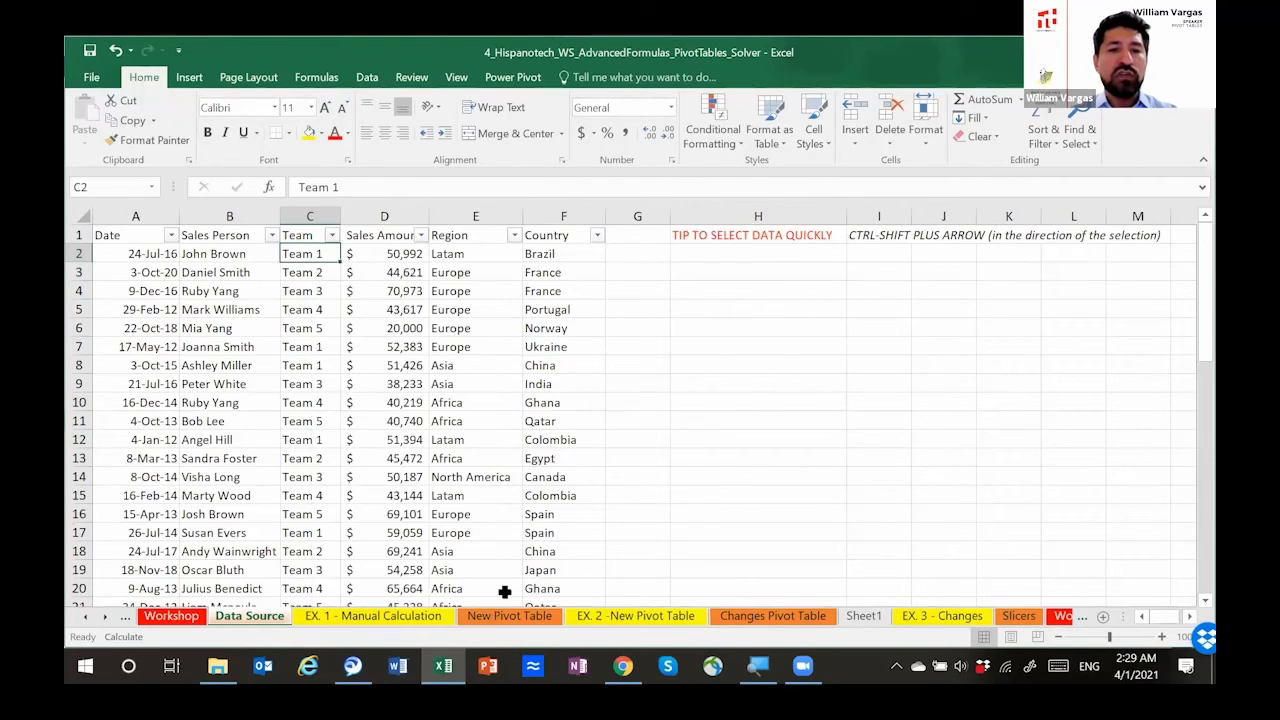
click(1018, 616)
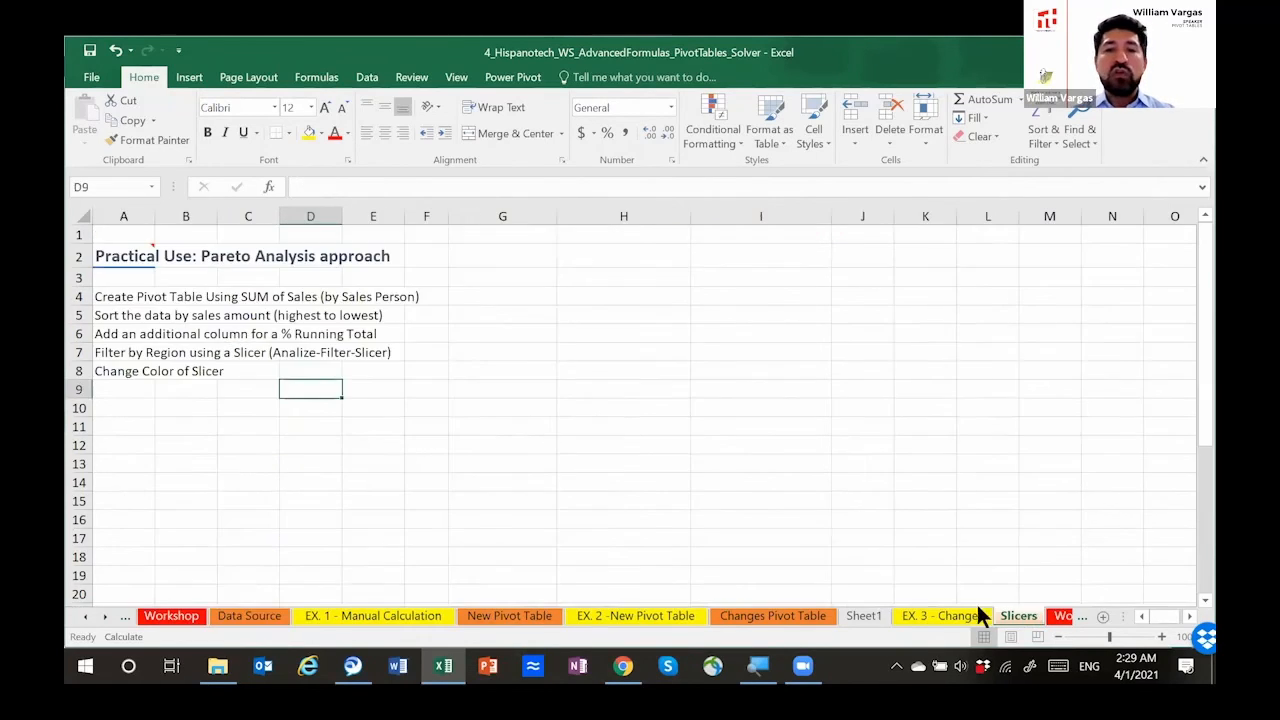
Step: Create a pivot table from HISP at G4 of the Slicers sheet, with Sales Amount summed as values and Sales Person as rows
click(526, 298)
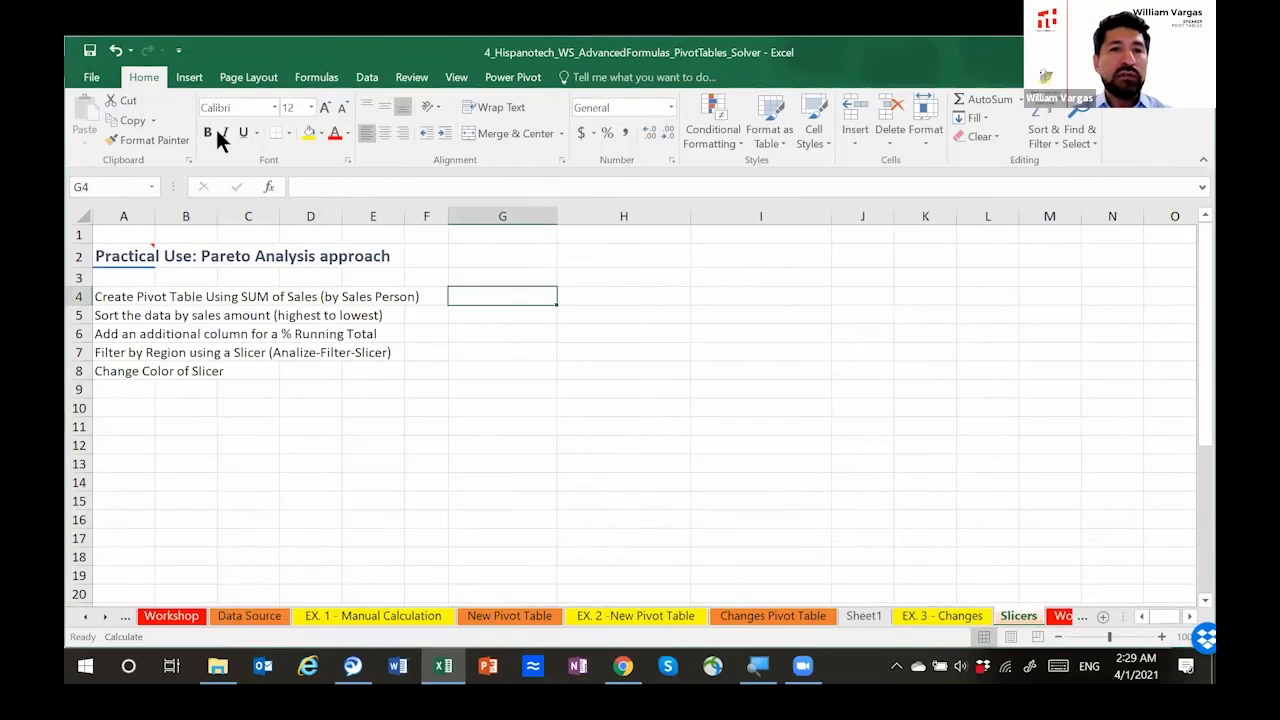
click(196, 81)
click(96, 108)
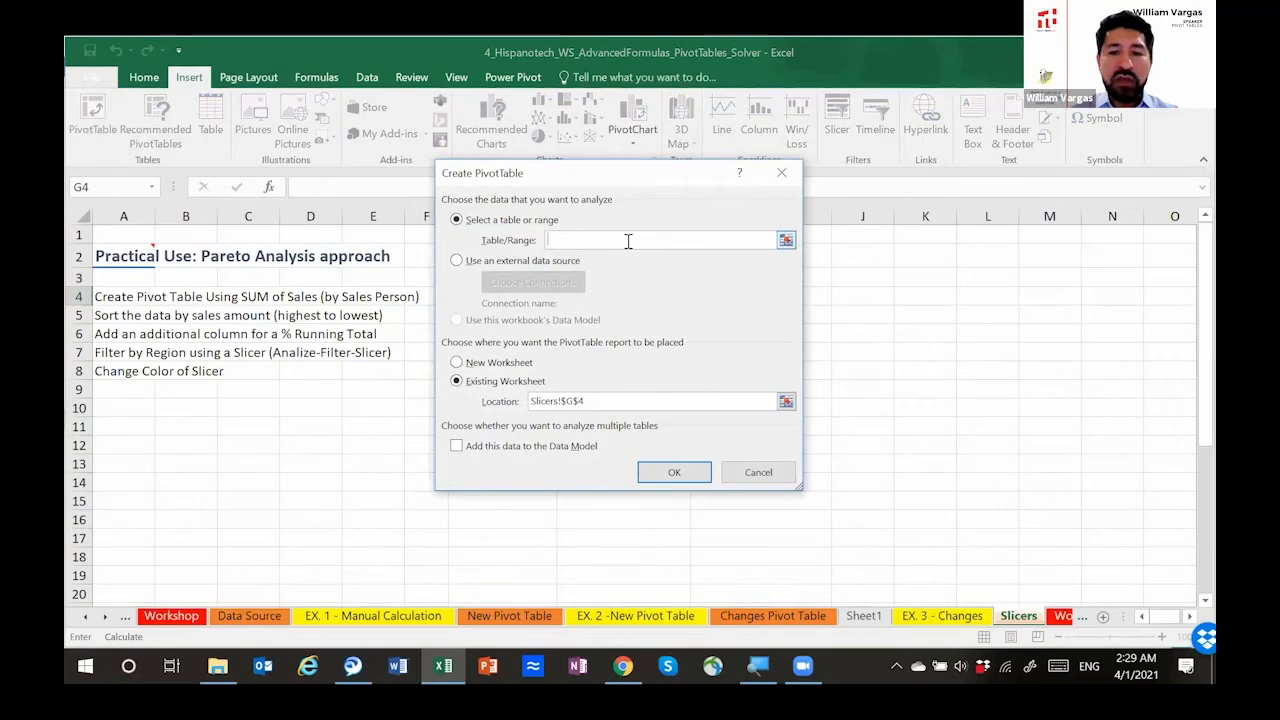
text(HISP)
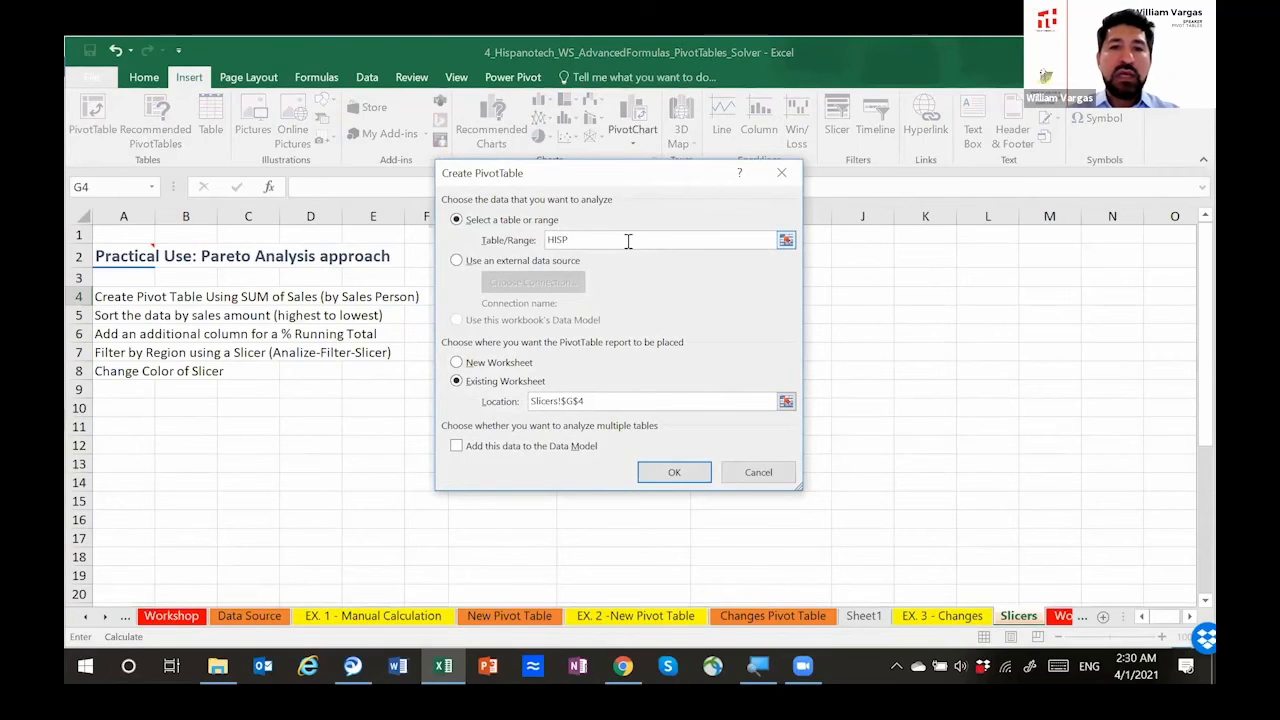
click(674, 472)
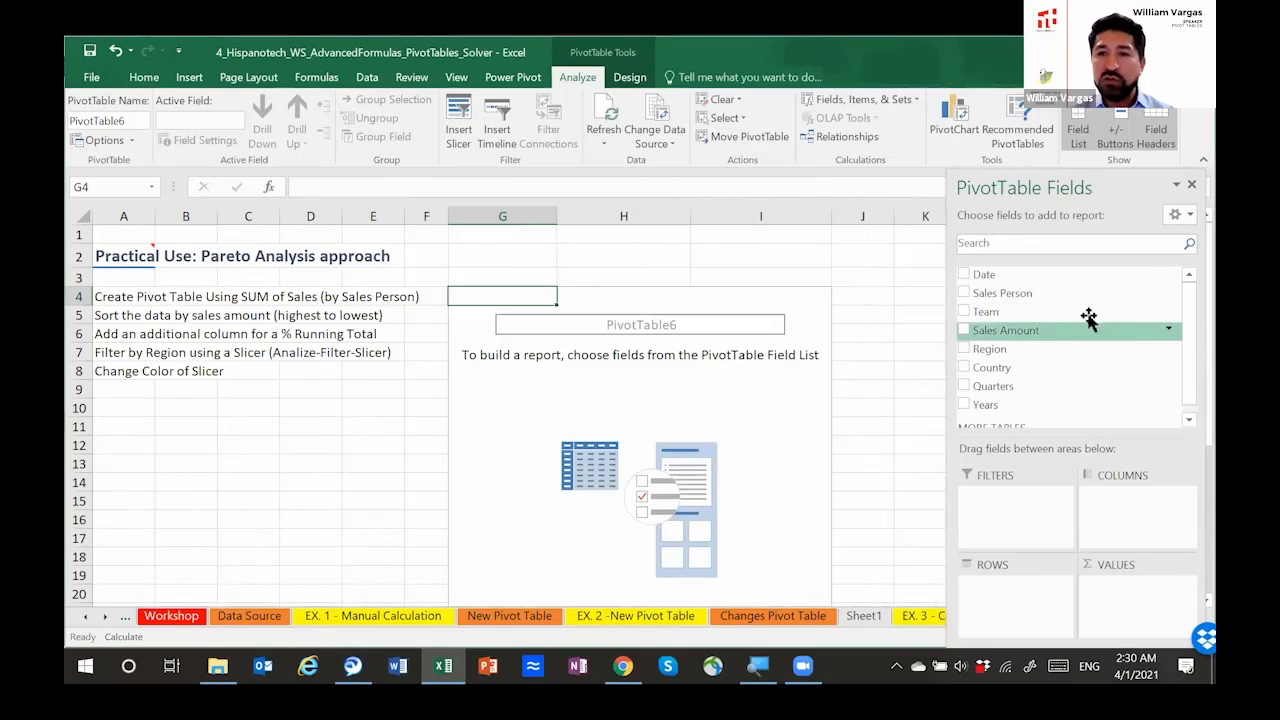
drag(1043, 334, 1123, 604)
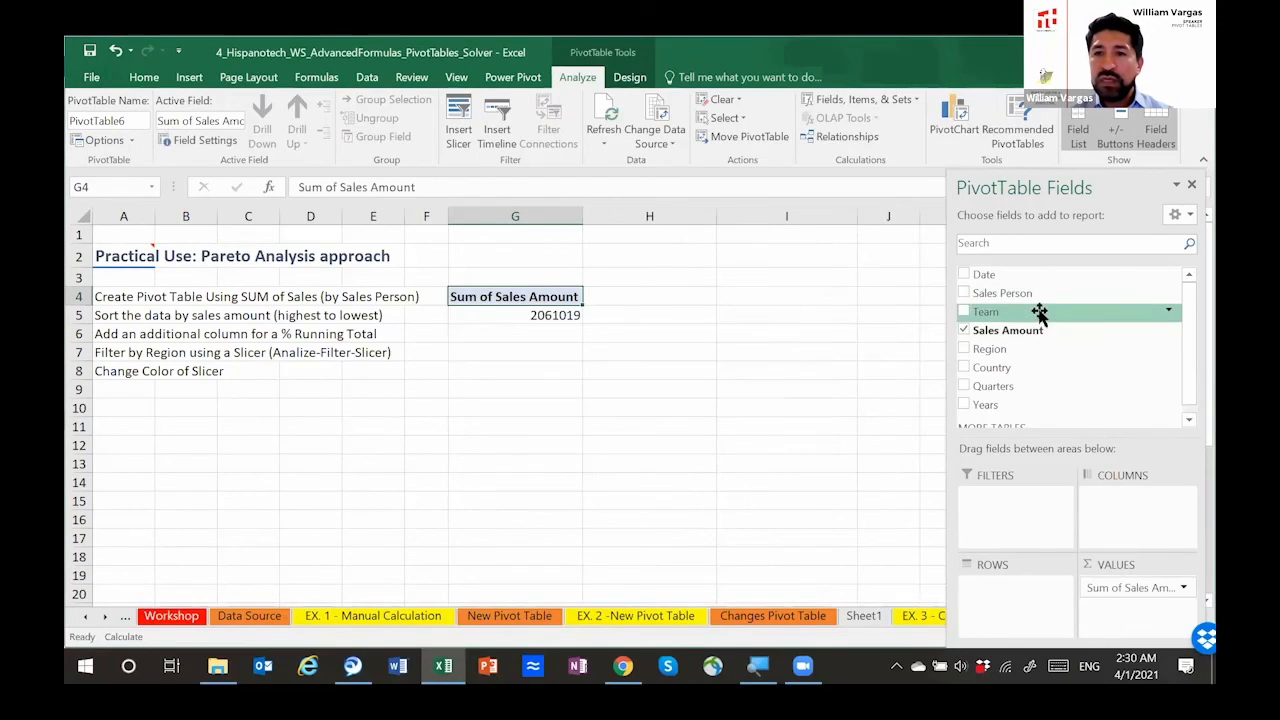
drag(1037, 291, 1014, 588)
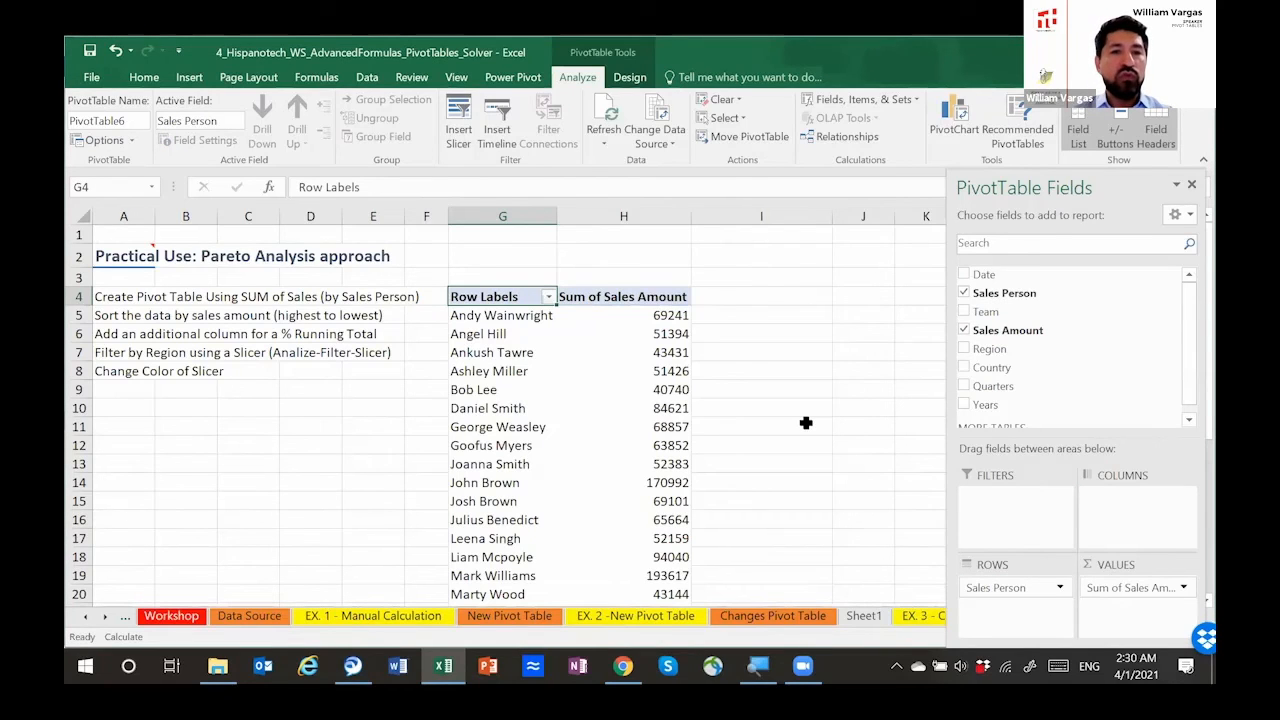
click(628, 315)
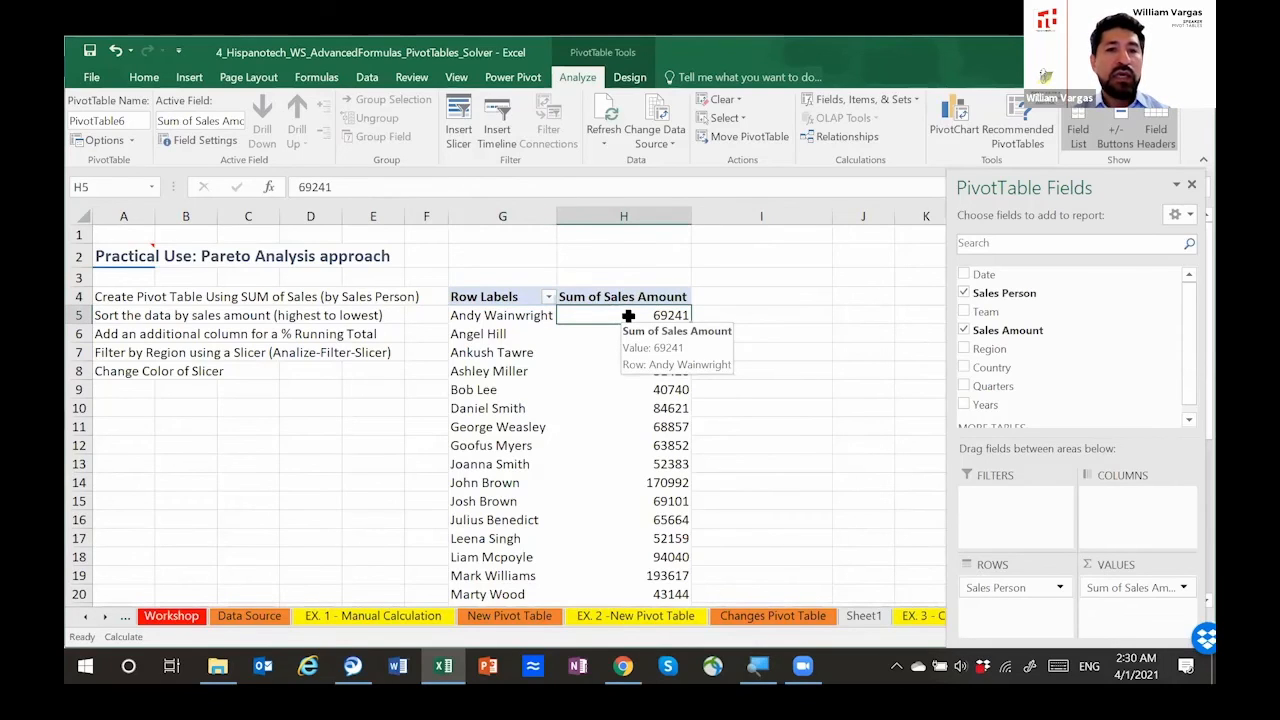
right_click(628, 315)
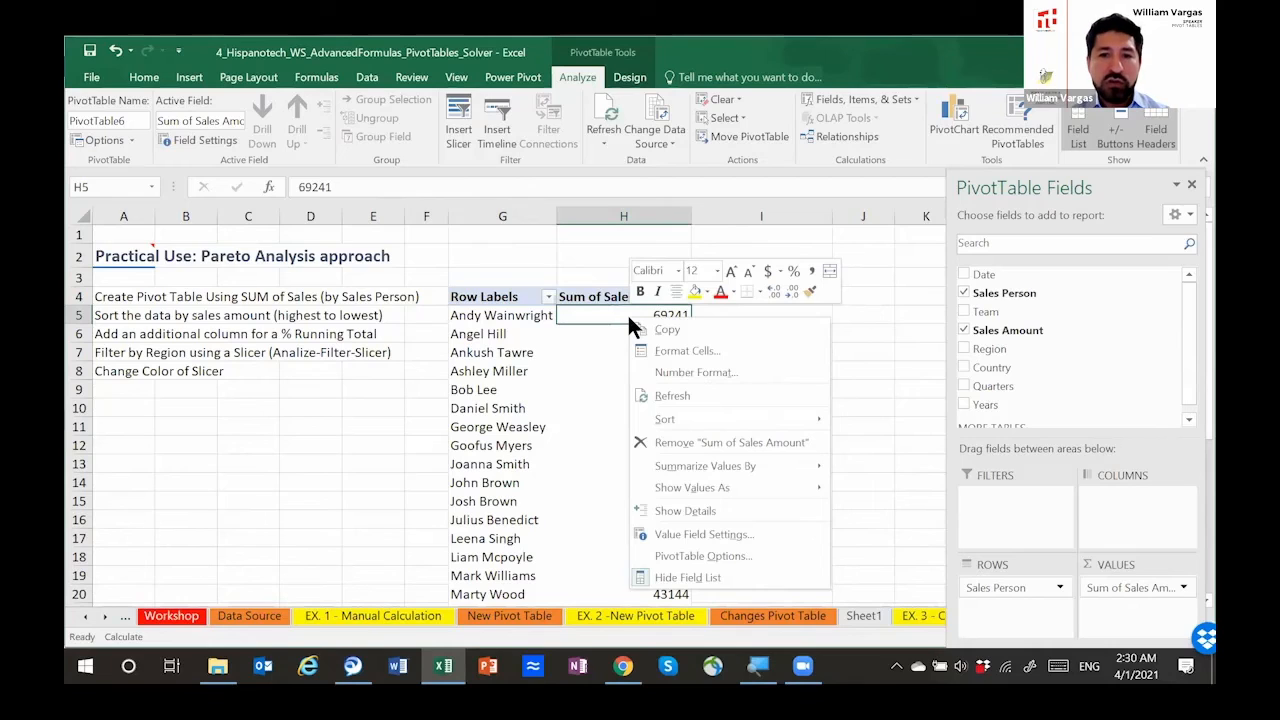
click(611, 312)
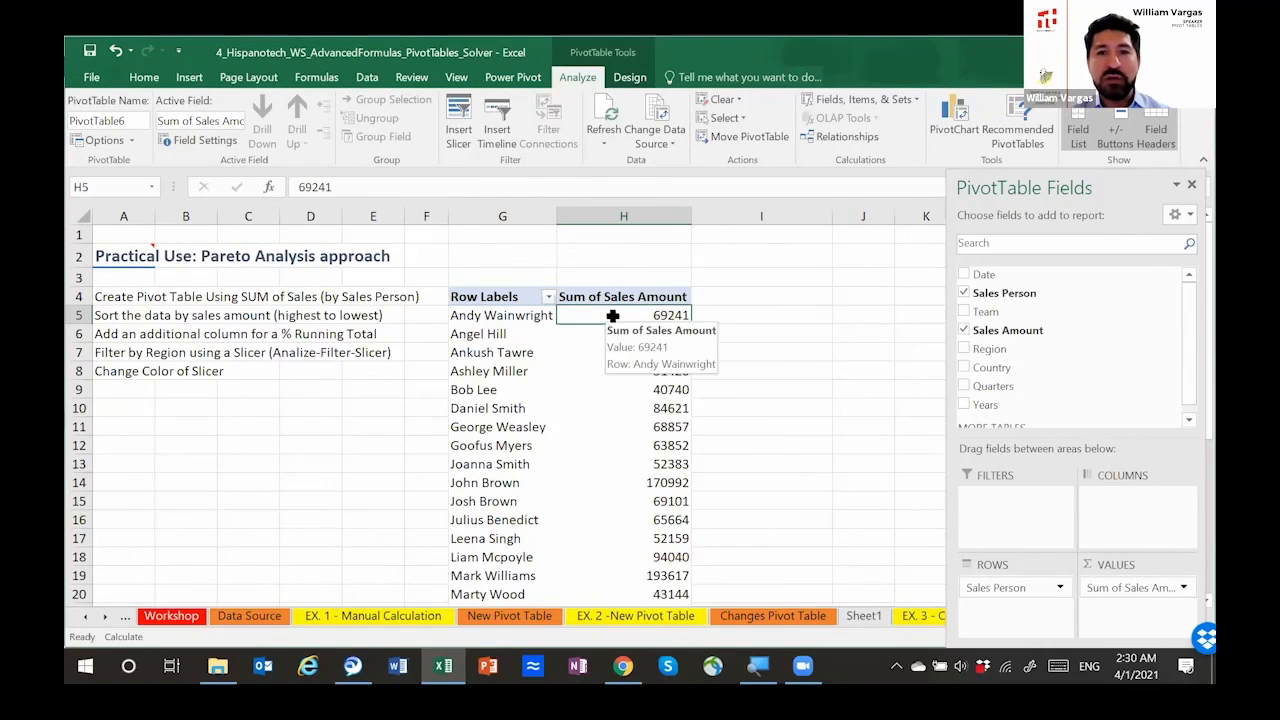
right_click(612, 315)
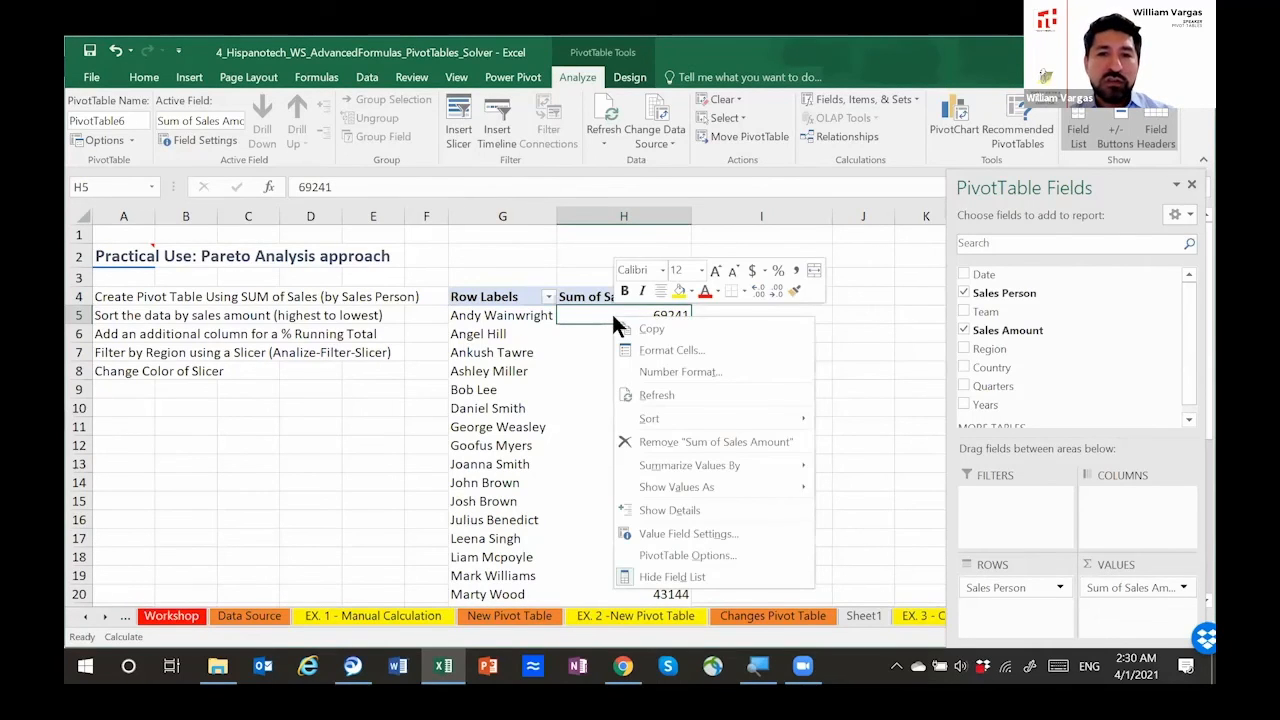
key(Escape)
key(Down)
key(Down)
key(Down)
Step: Sort the salespeople by Sum of Sales Amount from largest to smallest and check the order down the list
click(614, 317)
right_click(614, 317)
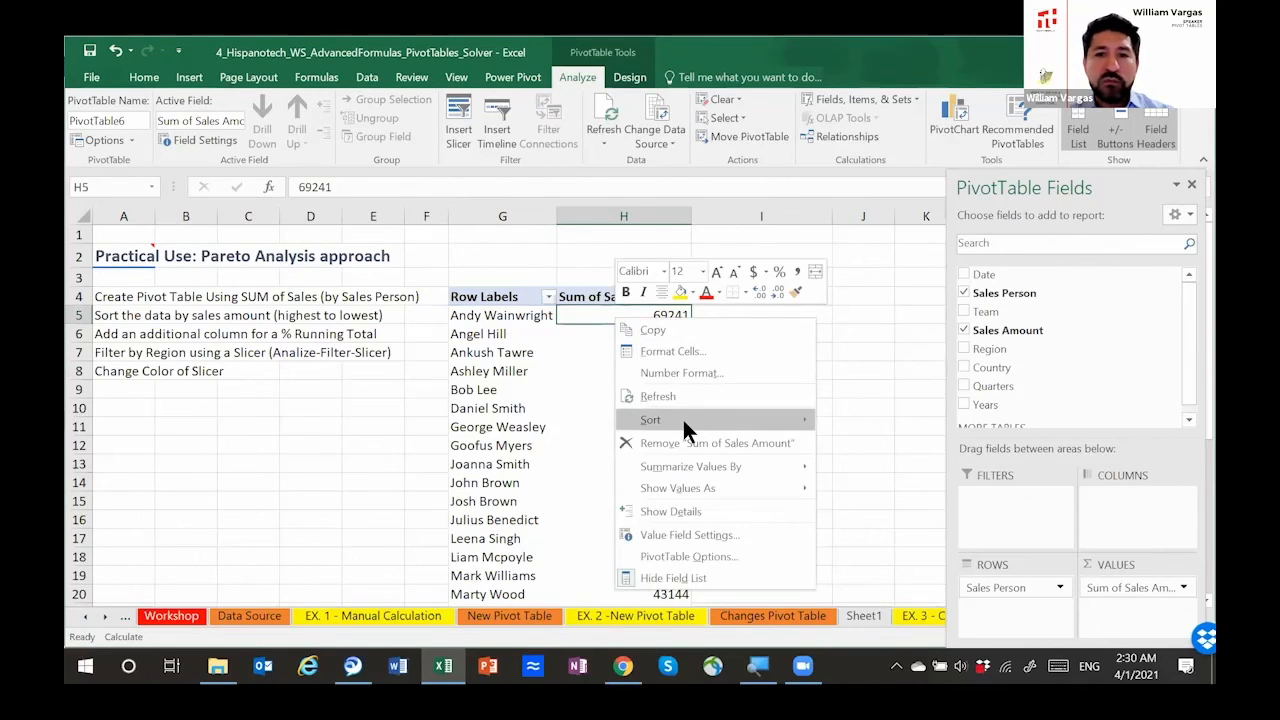
mouse_move(682, 420)
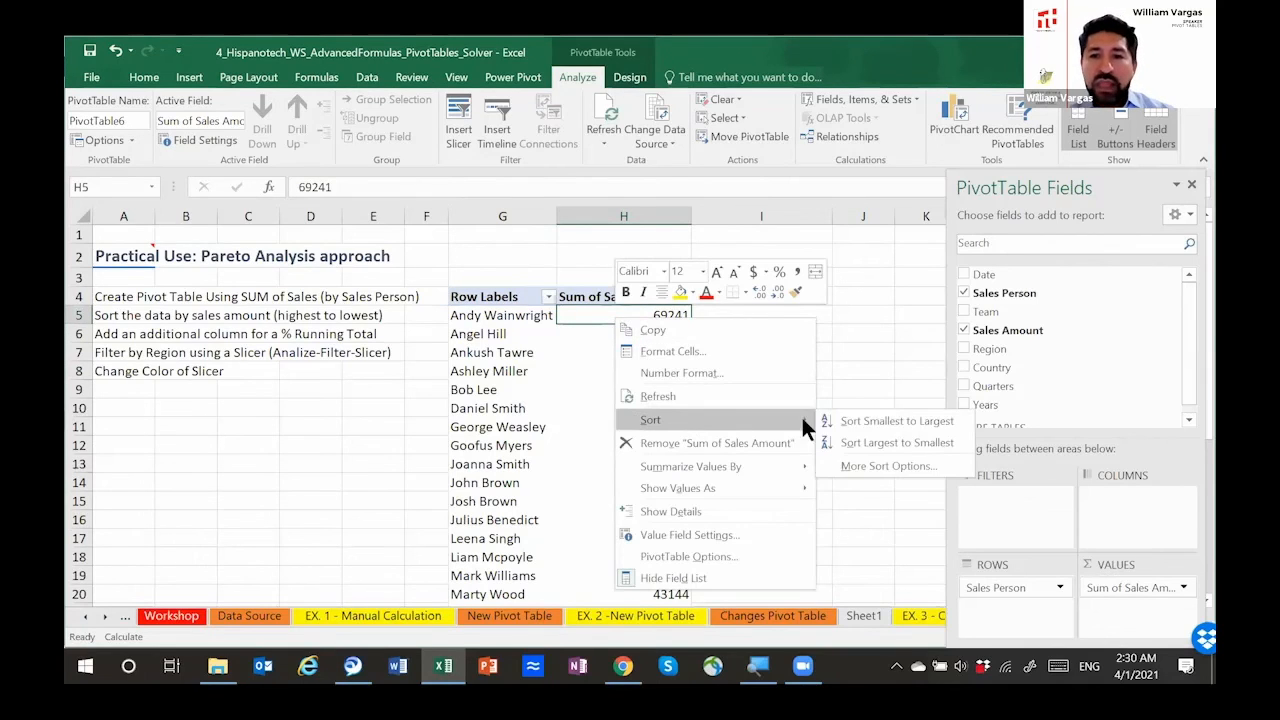
click(873, 442)
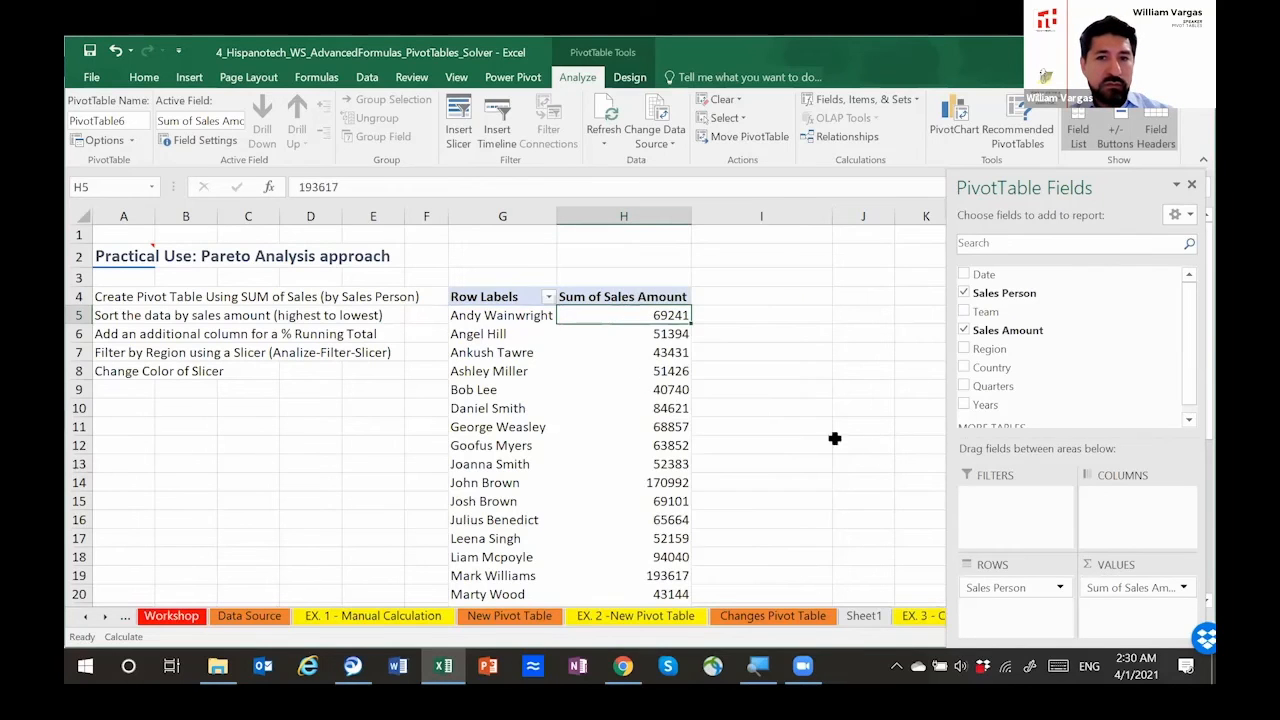
scroll(611, 411, down, 5)
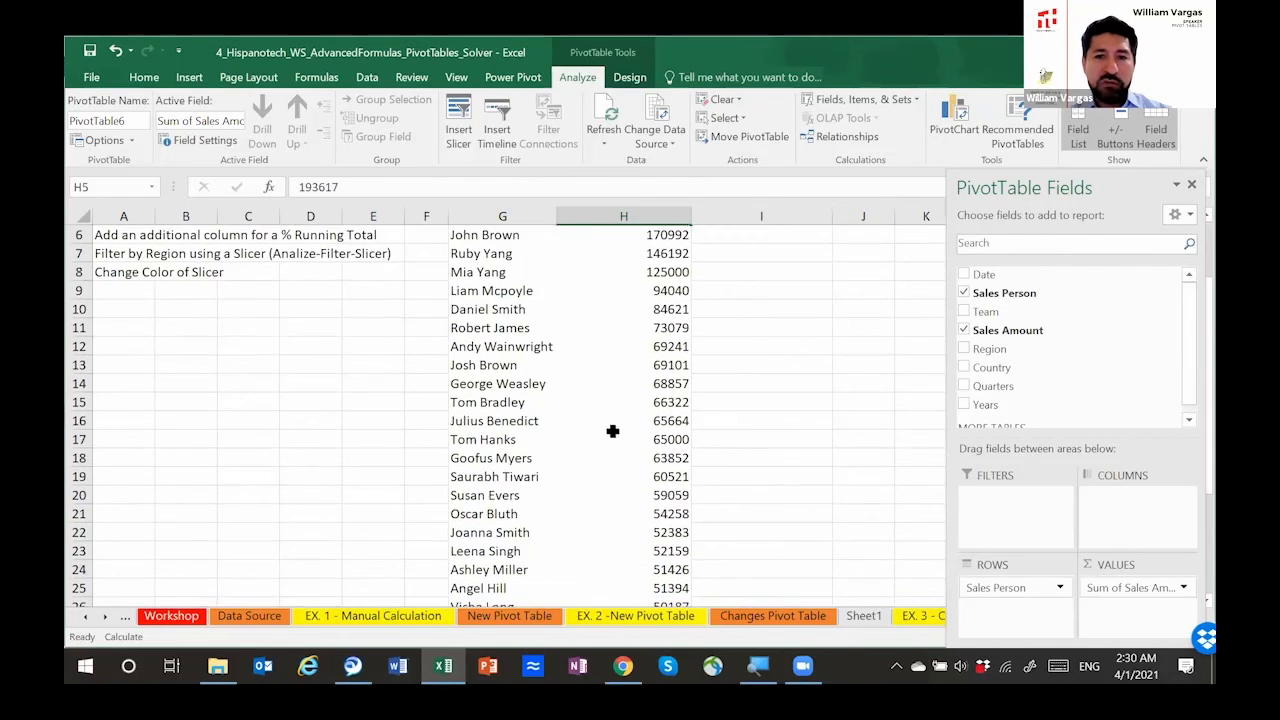
scroll(610, 476, up, 5)
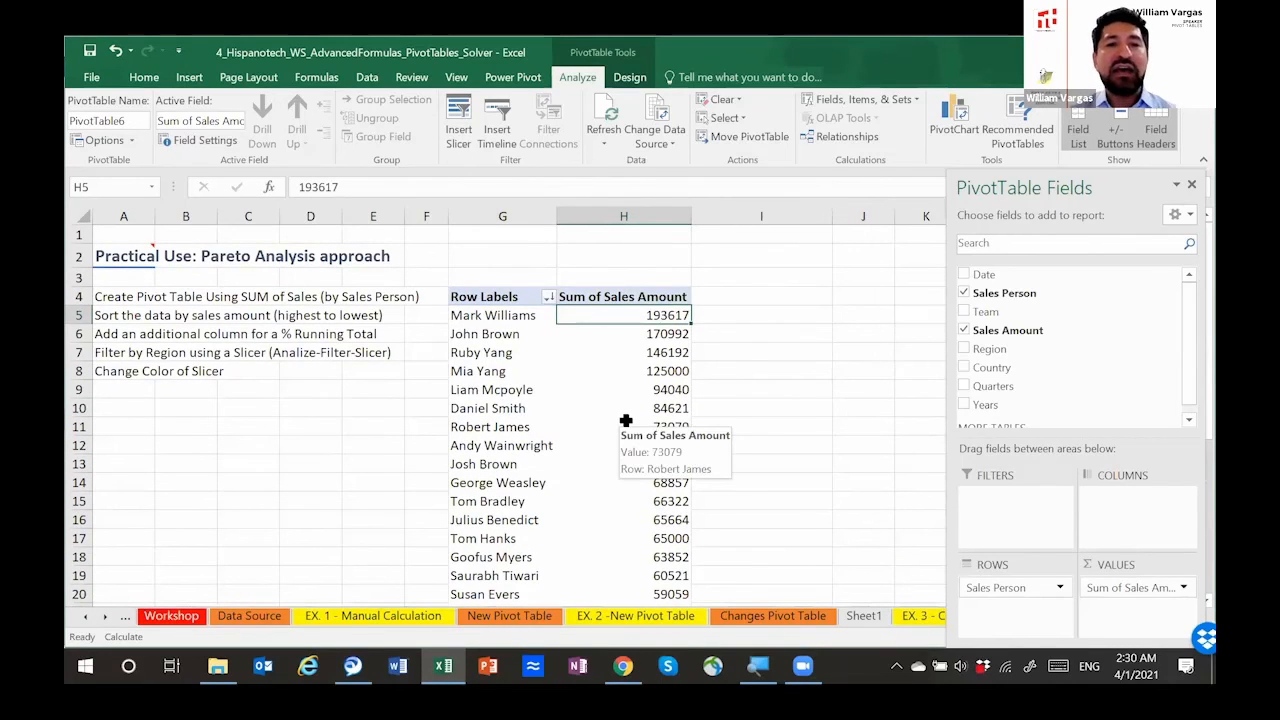
Step: Add Sales Amount to the pivot table's values a second time for the running total column
click(320, 336)
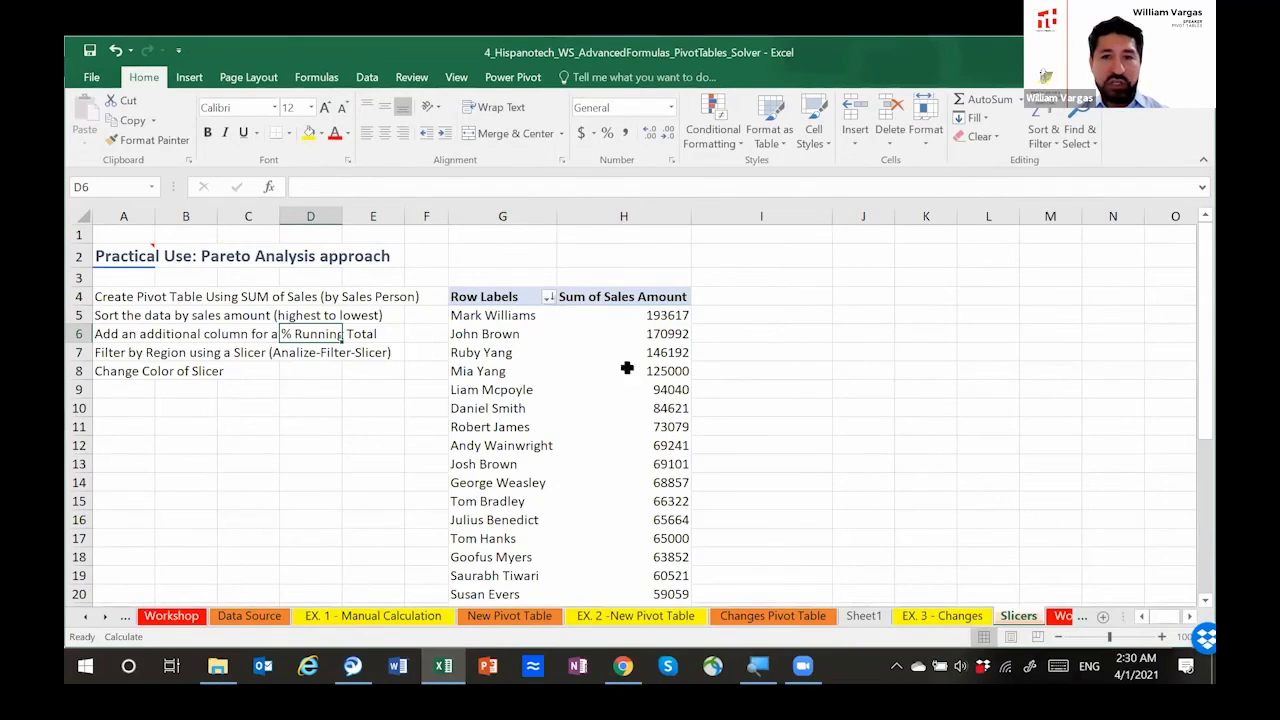
click(660, 297)
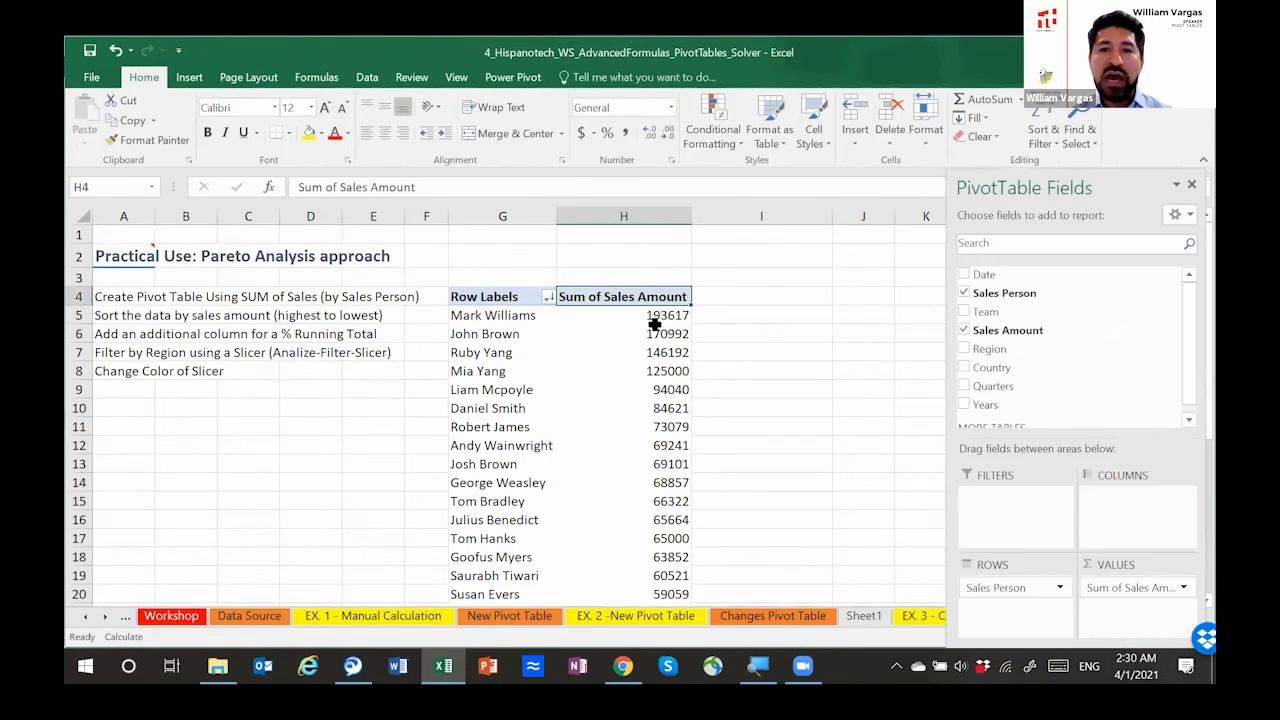
mouse_move(1043, 331)
mouse_down()
mouse_move(1118, 592)
mouse_move(1060, 345)
mouse_move(1073, 373)
mouse_move(1125, 592)
mouse_up()
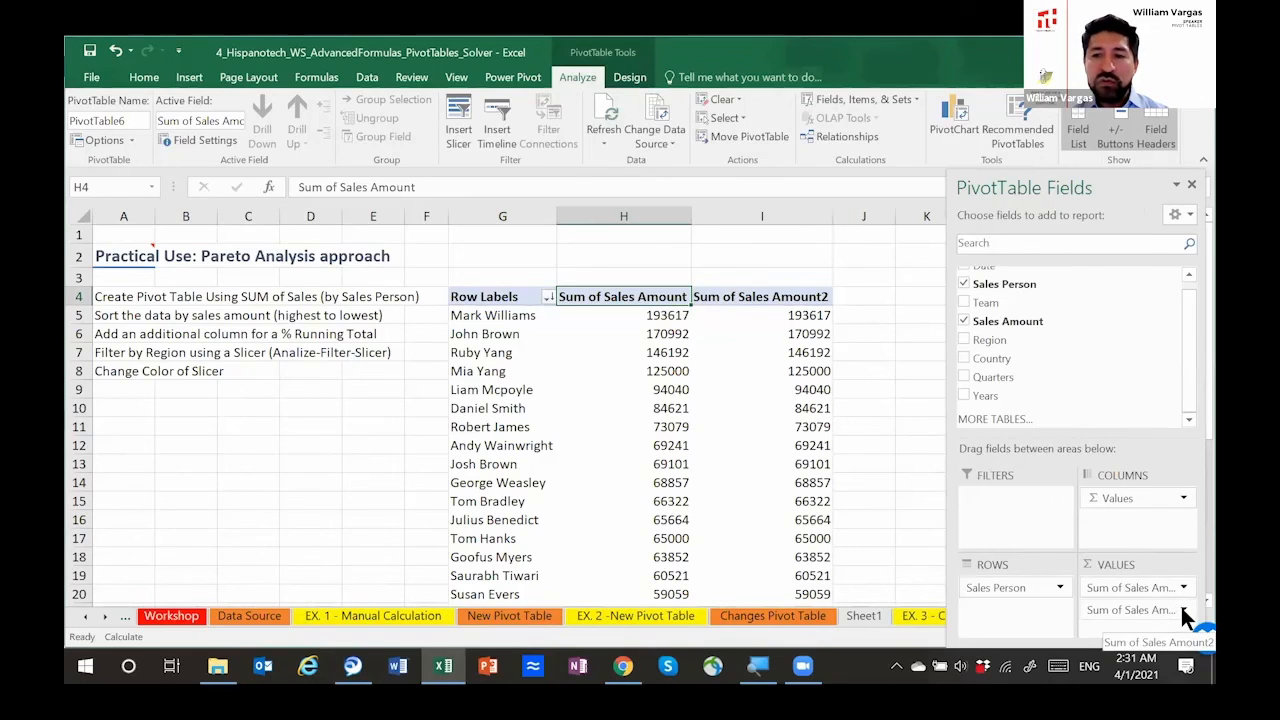
Step: Open the value field settings of the second Sales Amount field and name it "Accum %"
click(1183, 609)
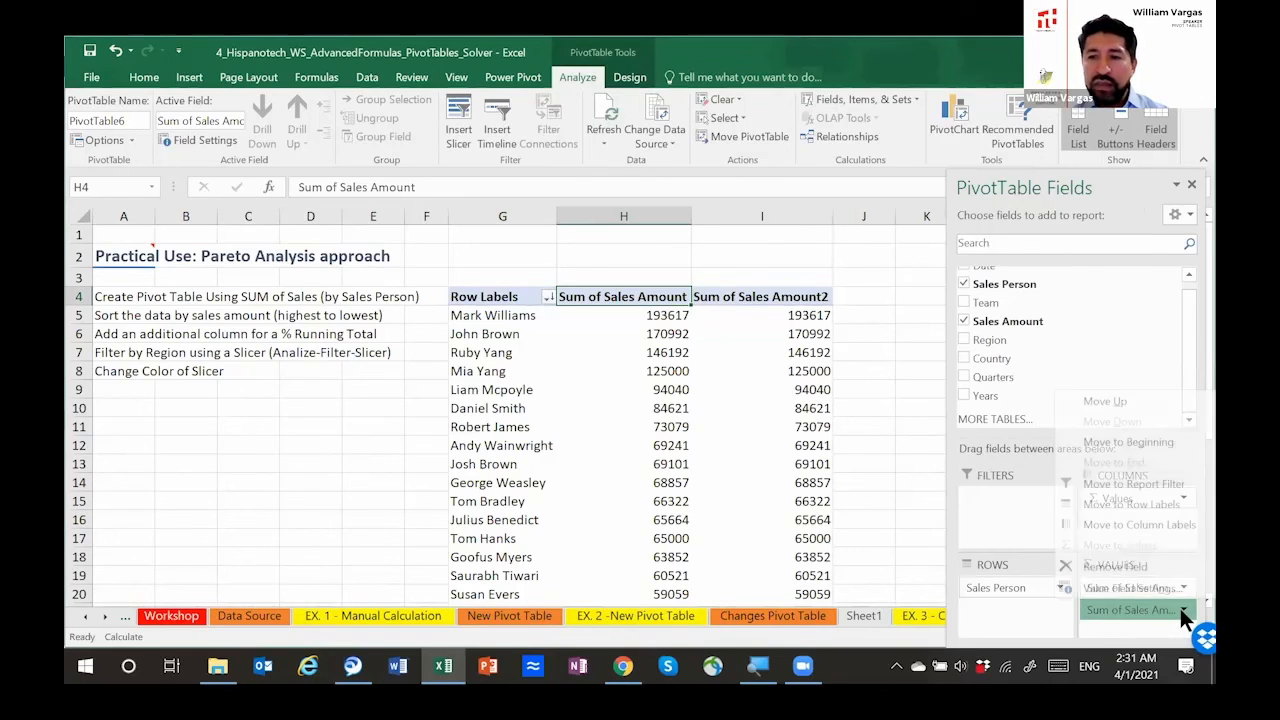
click(1131, 588)
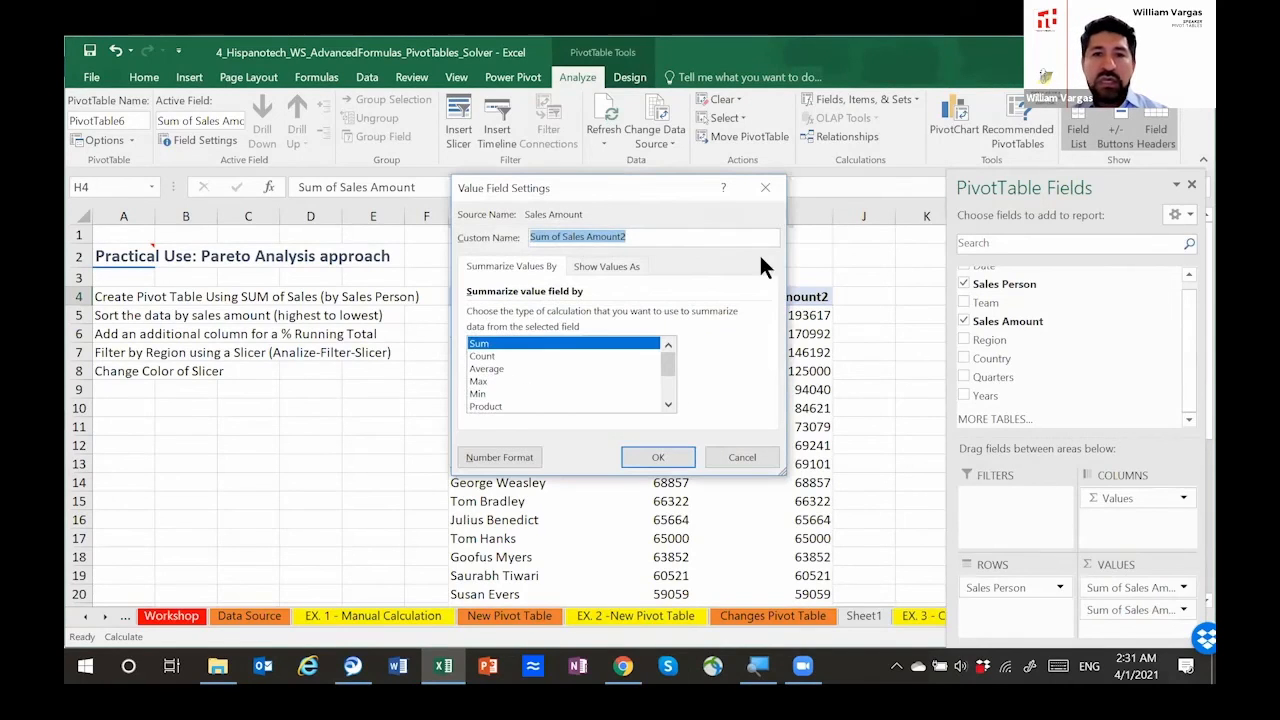
drag(592, 184, 912, 236)
click(951, 289)
double_click(951, 289)
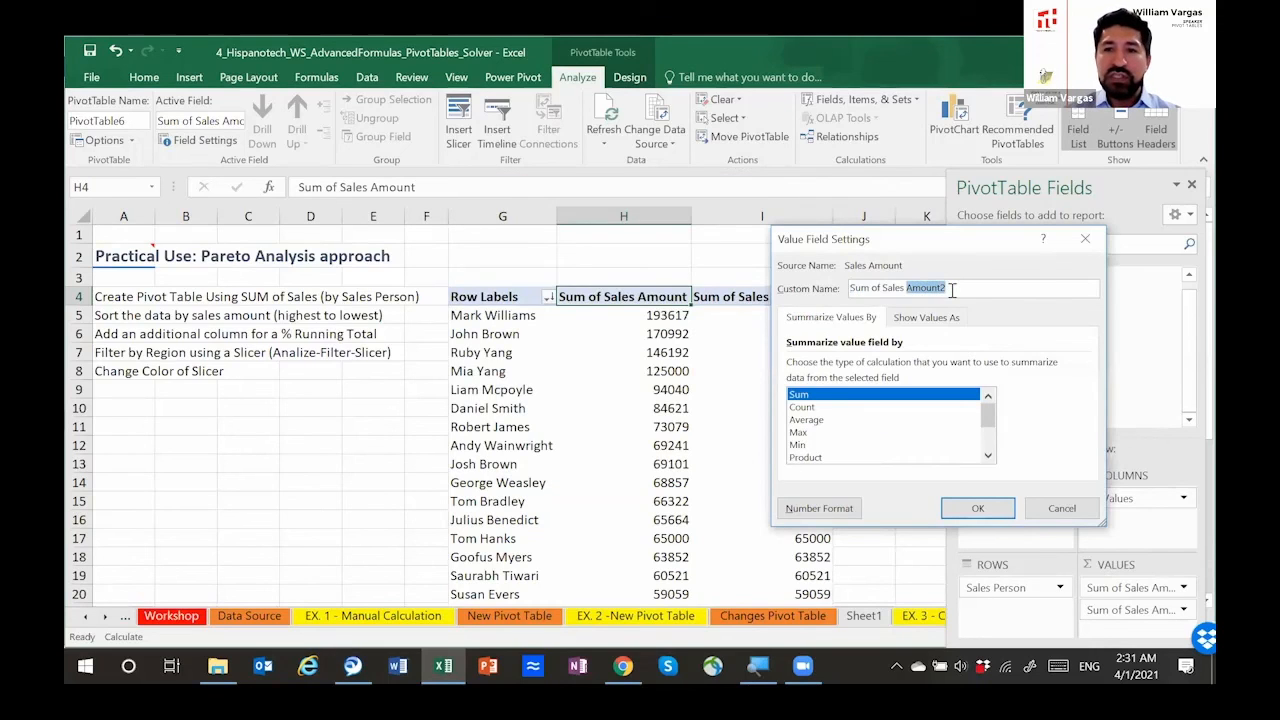
triple_click(952, 290)
text(Accum %)
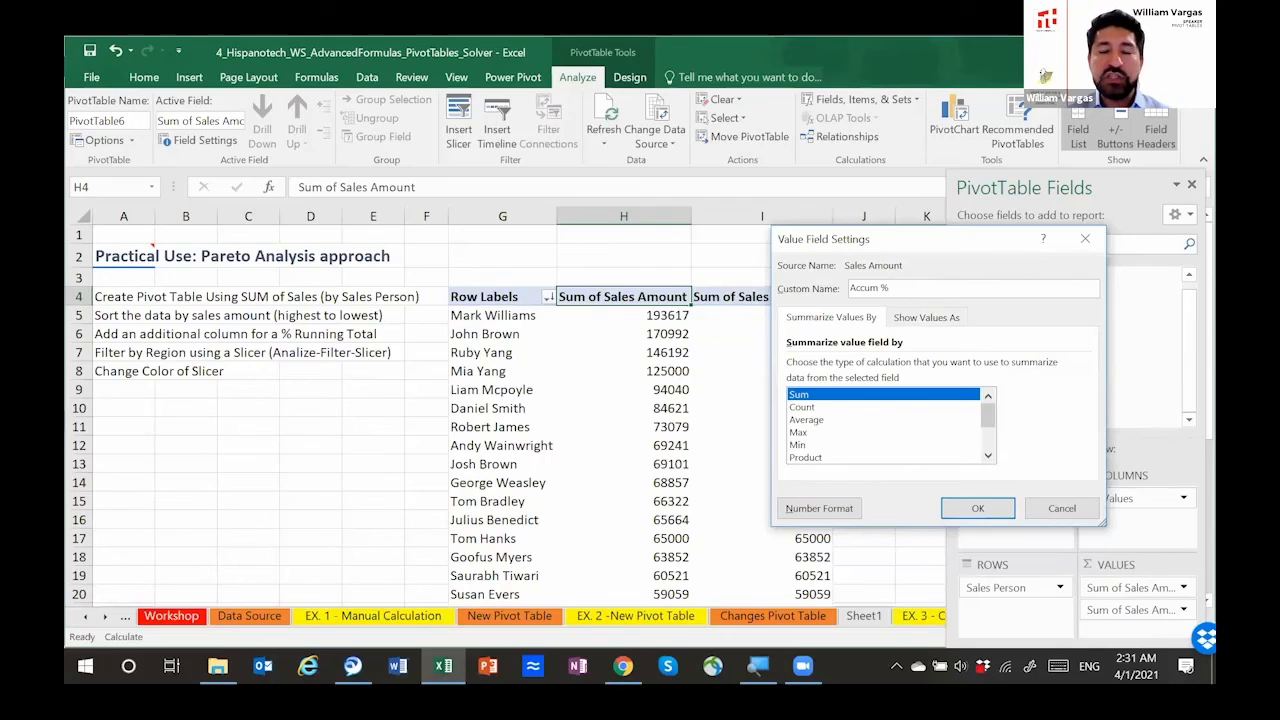
Step: Show the Accum % values as % Running Total In, with Sales Person as the base field, and apply the settings
click(934, 316)
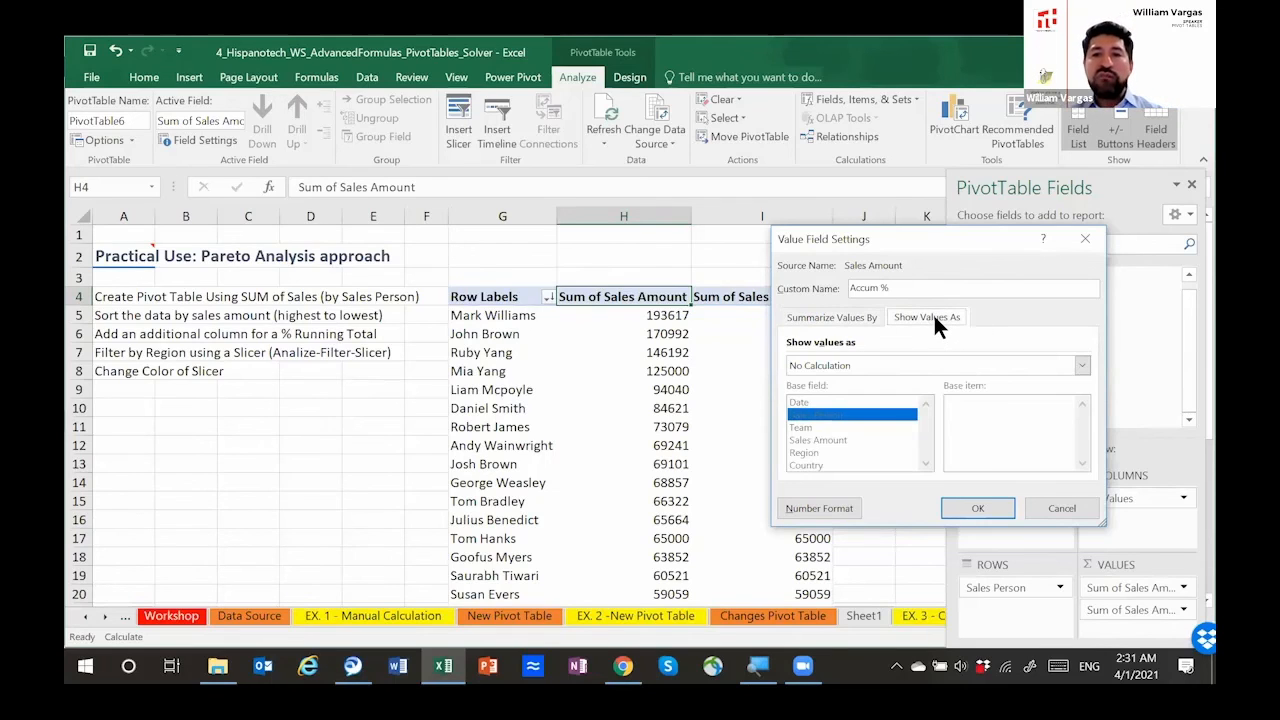
click(1080, 368)
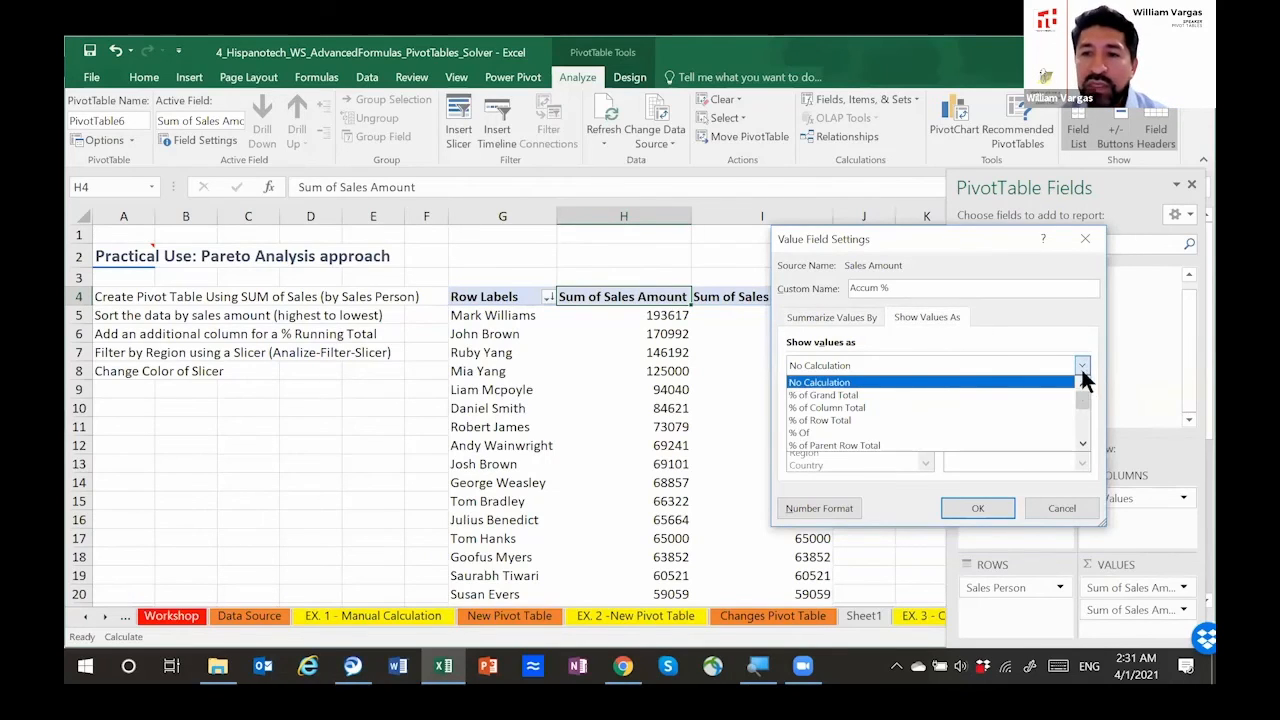
click(1083, 444)
click(1083, 444)
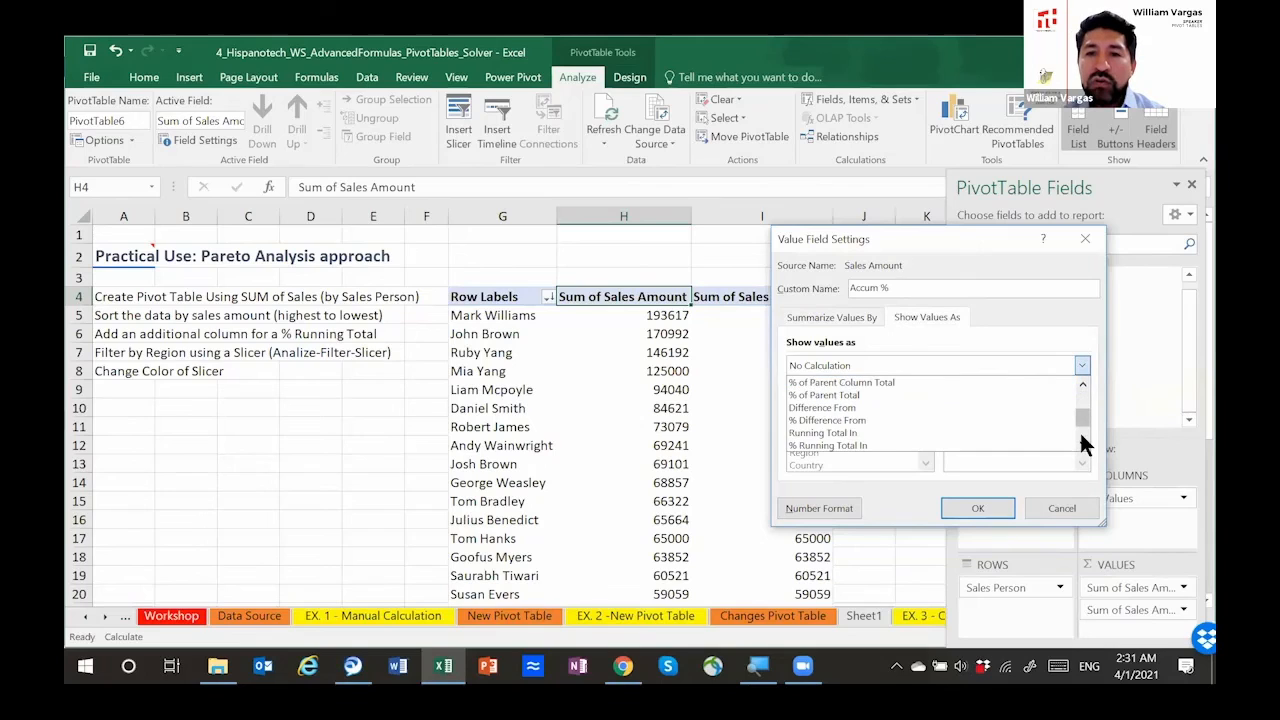
click(1083, 444)
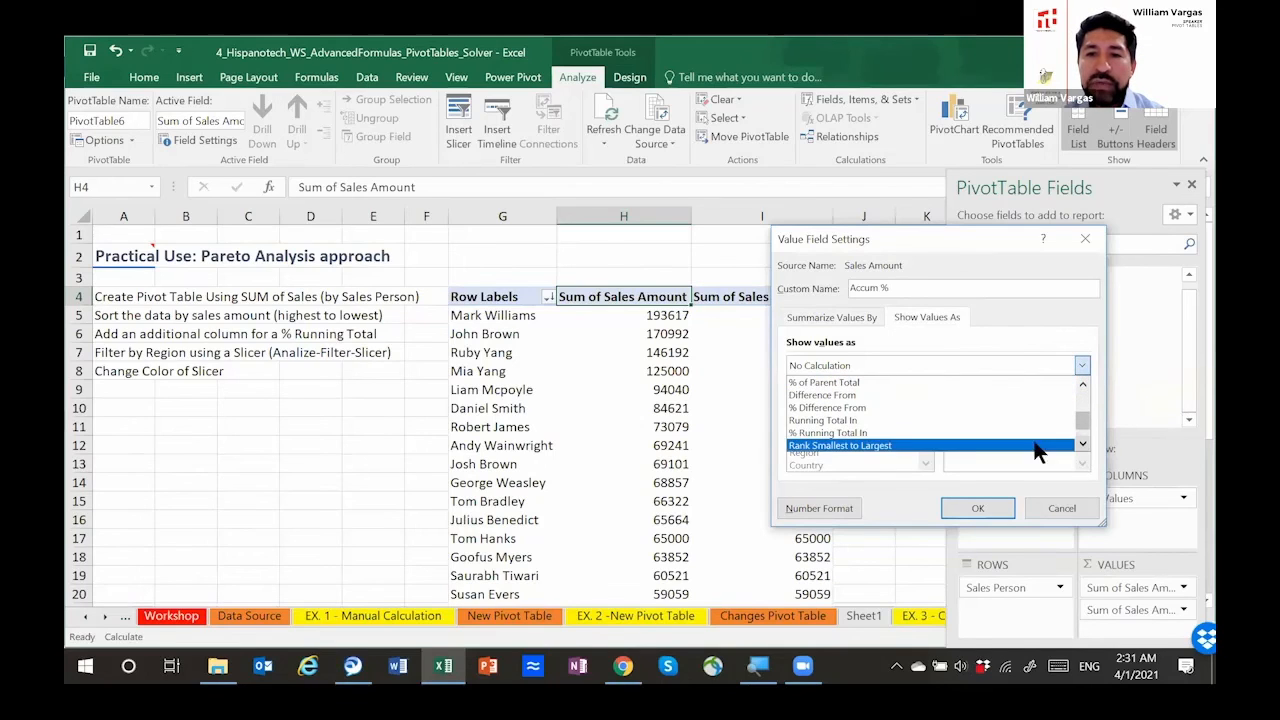
click(850, 431)
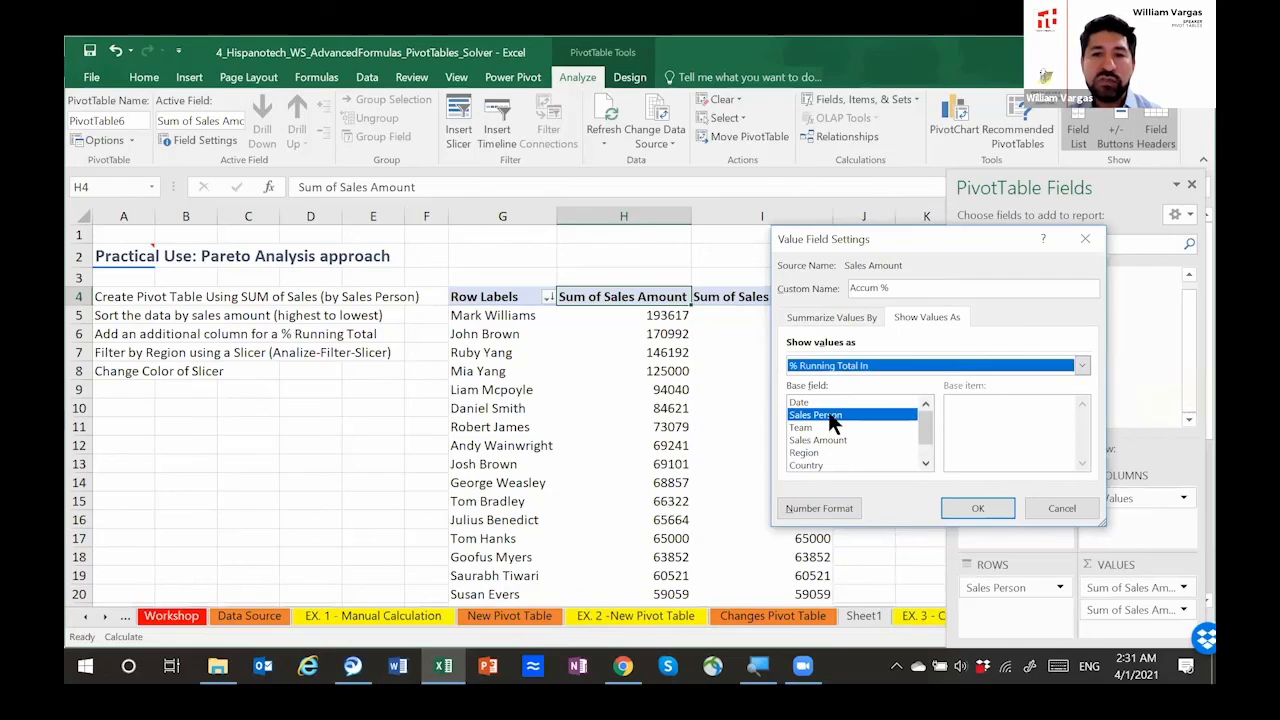
click(968, 507)
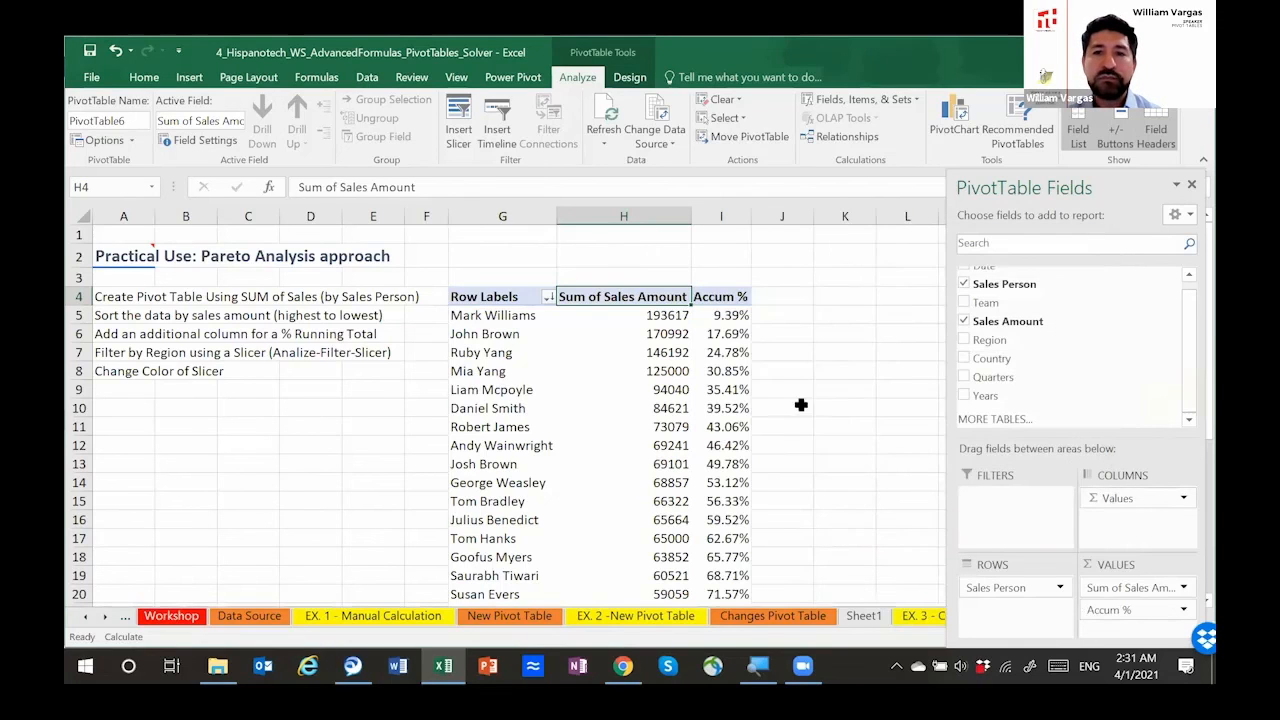
Step: Examine the Accum % column and select G4:I23 to mark the salespeople up to the 80% cumulative sales threshold
scroll(722, 330, down, 1)
scroll(722, 343, down, 1)
scroll(728, 334, up, 2)
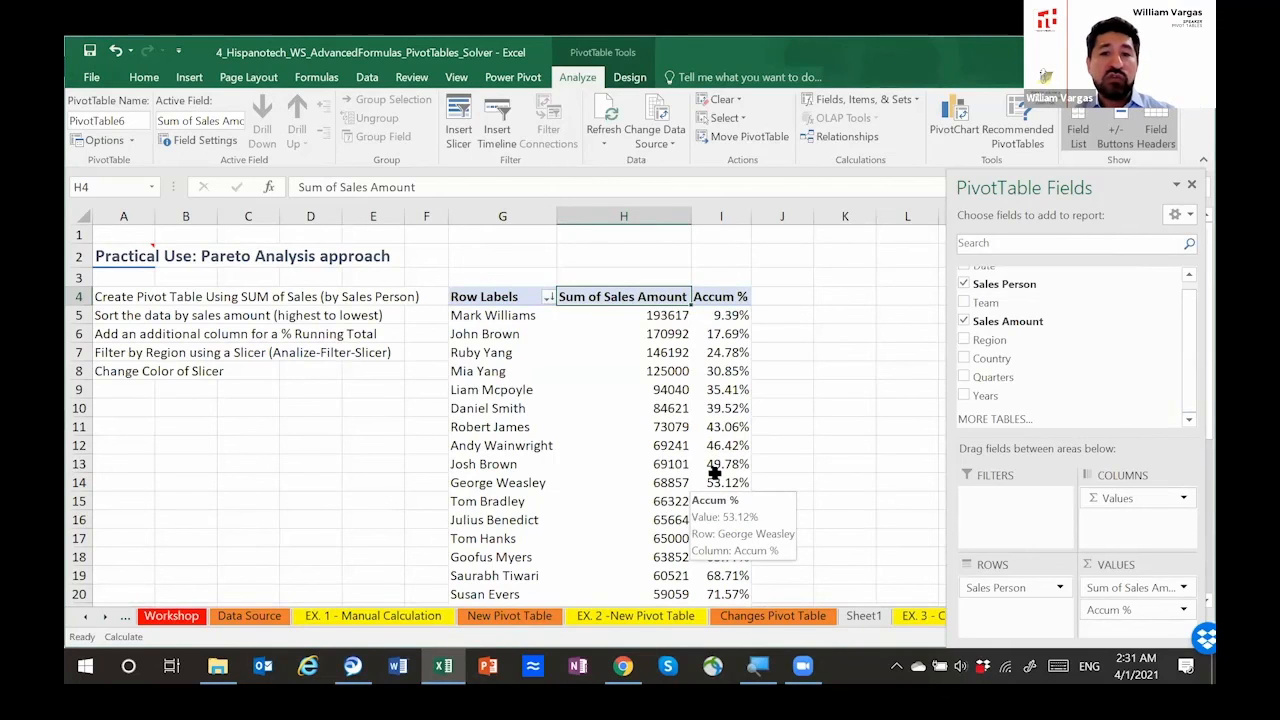
scroll(715, 472, down, 3)
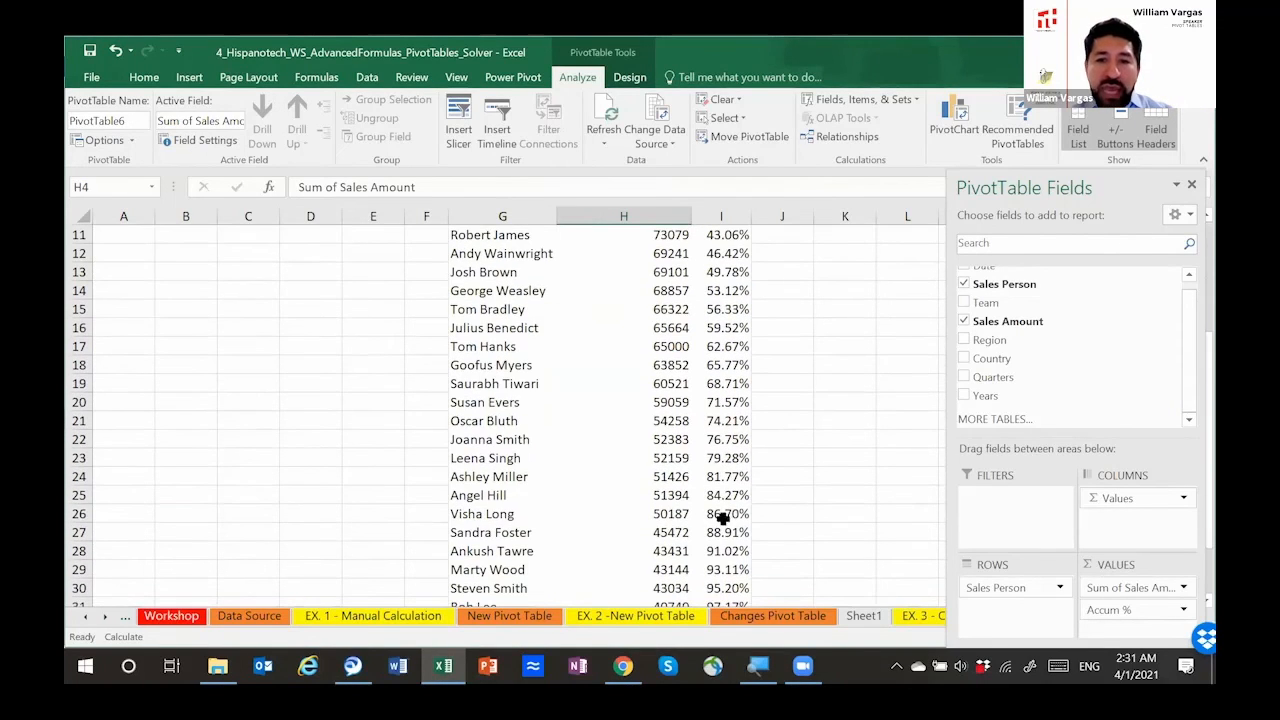
click(514, 461)
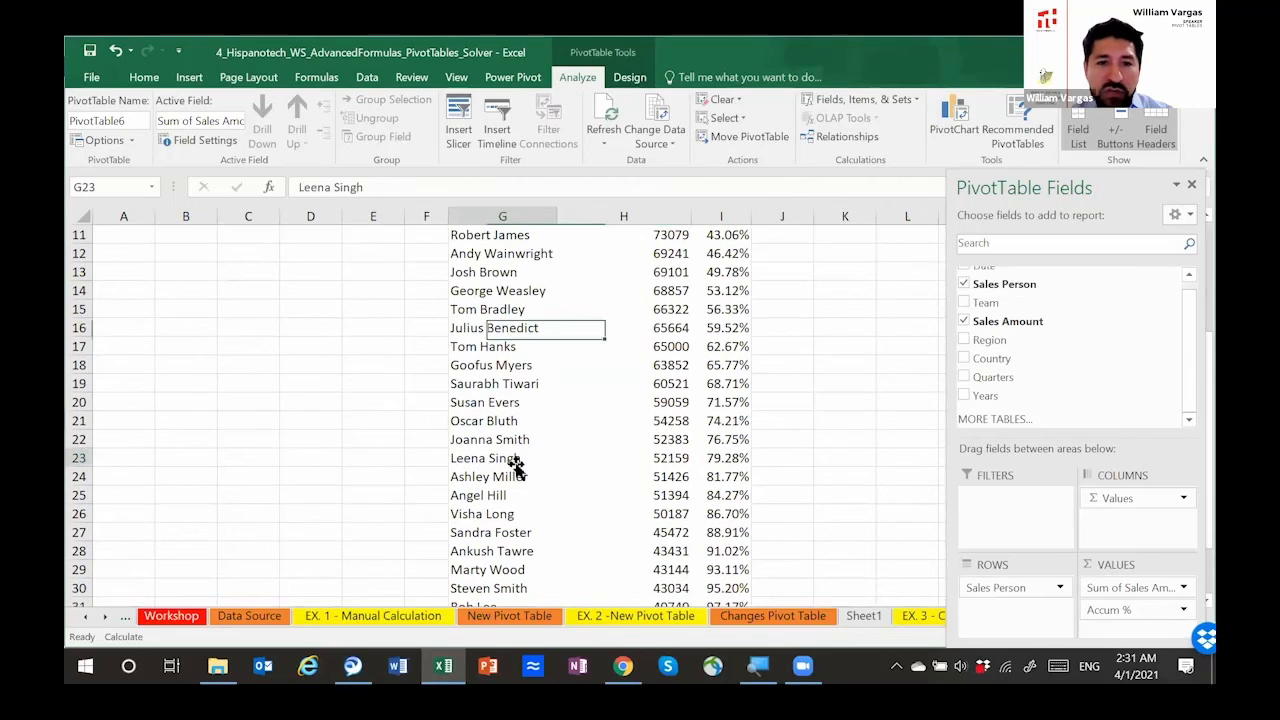
key(shift+Right)
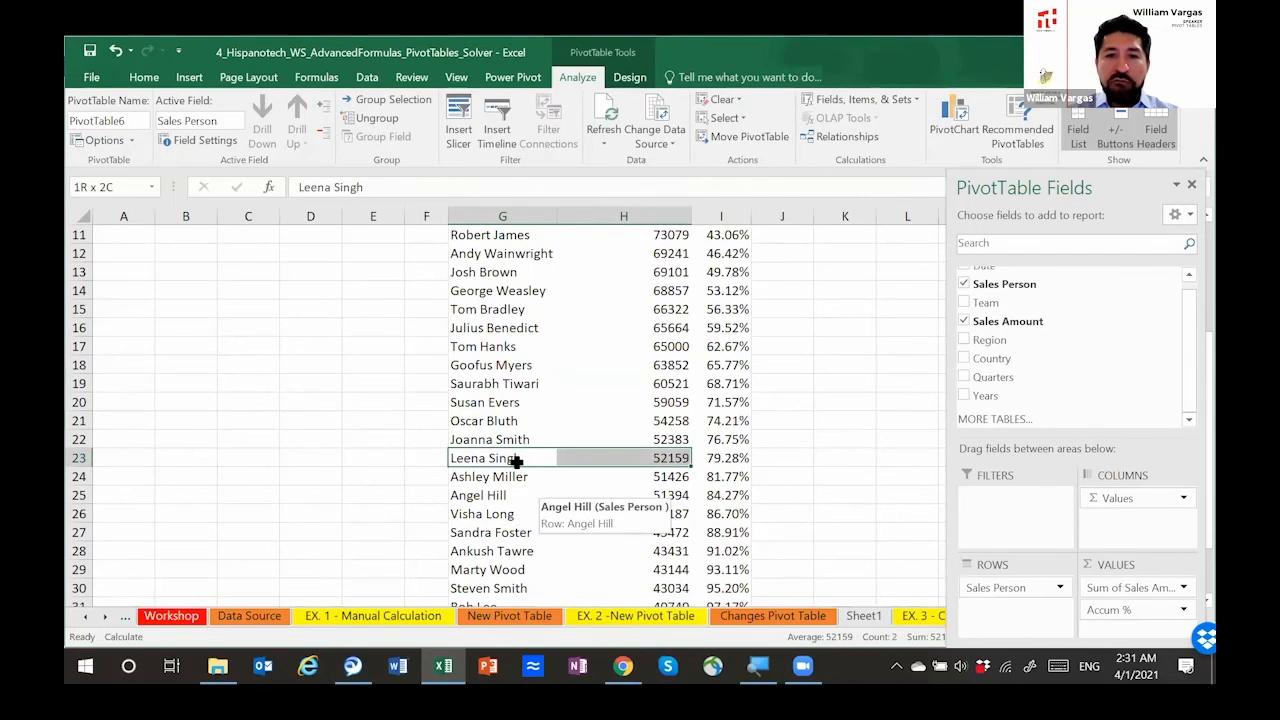
key(shift+Right)
key(shift+Up)
key(shift+Up)
key(shift+Up)
key(shift+Up)
key(shift+Up)
key(shift+Up)
key(shift+Up)
key(shift+Up)
key(shift+Up)
key(shift+Up)
key(shift+Up)
key(shift+Up)
key(shift+Up)
key(shift+Up)
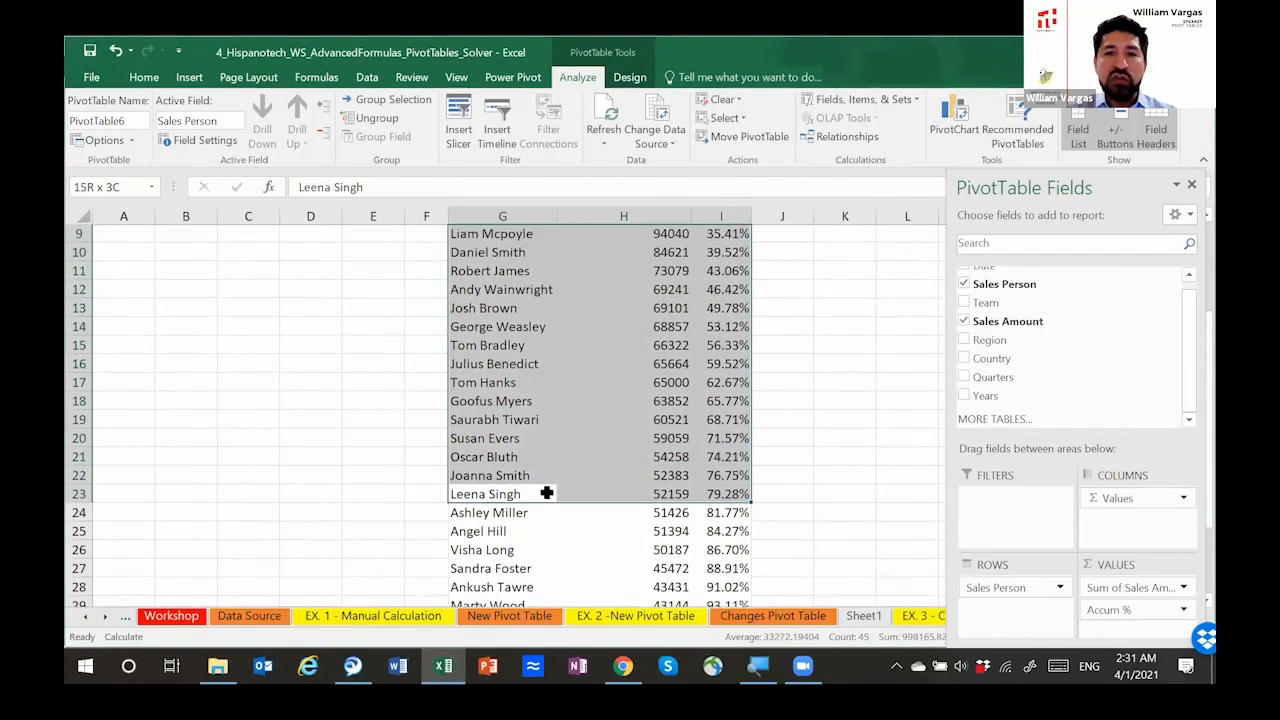
key(shift+Up)
key(shift+Up)
key(shift+Up)
key(shift+Up)
key(shift+Up)
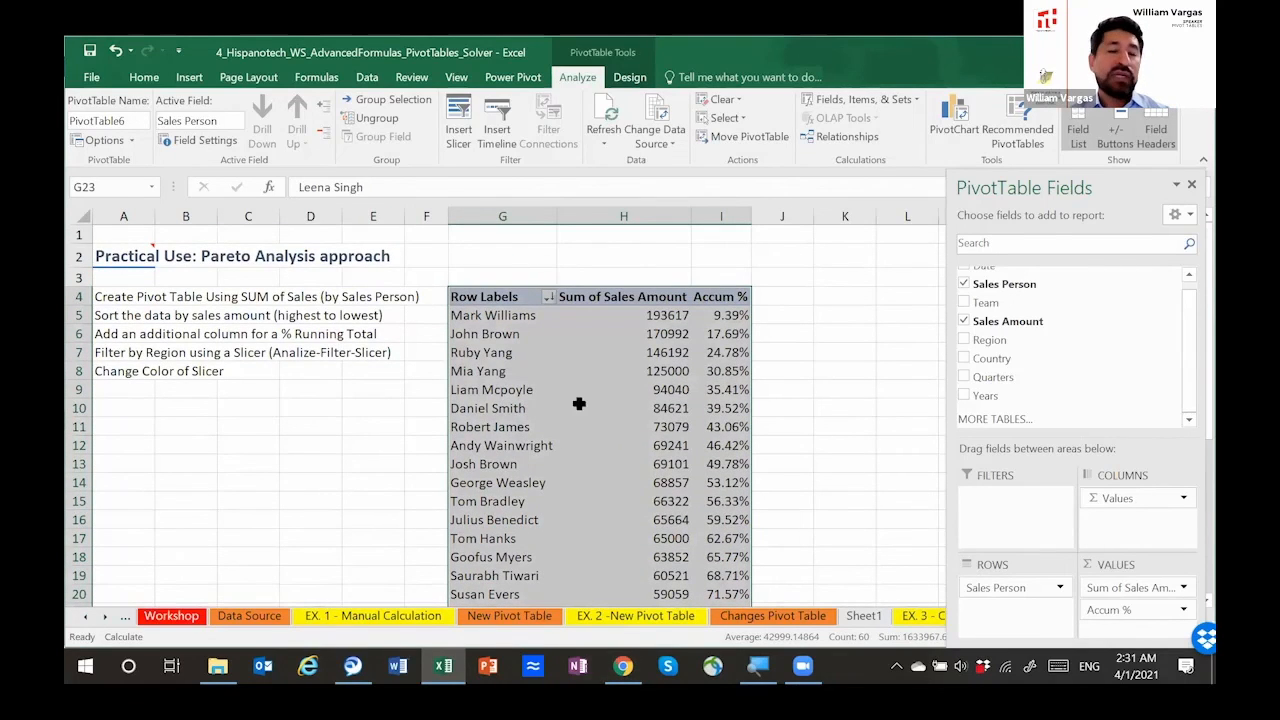
scroll(592, 419, down, 2)
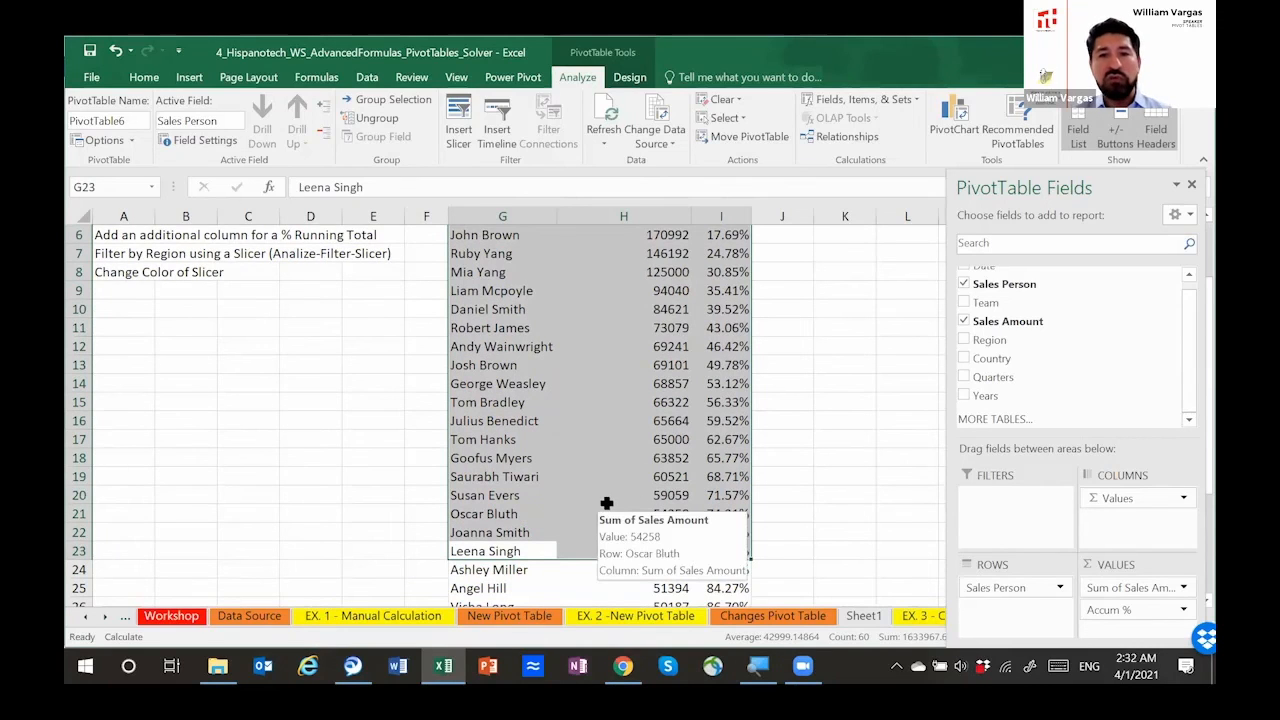
Step: Examine the salespeople beyond the 80% cumulative threshold, down to the Grand Total row of the pivot table
scroll(605, 505, down, 4)
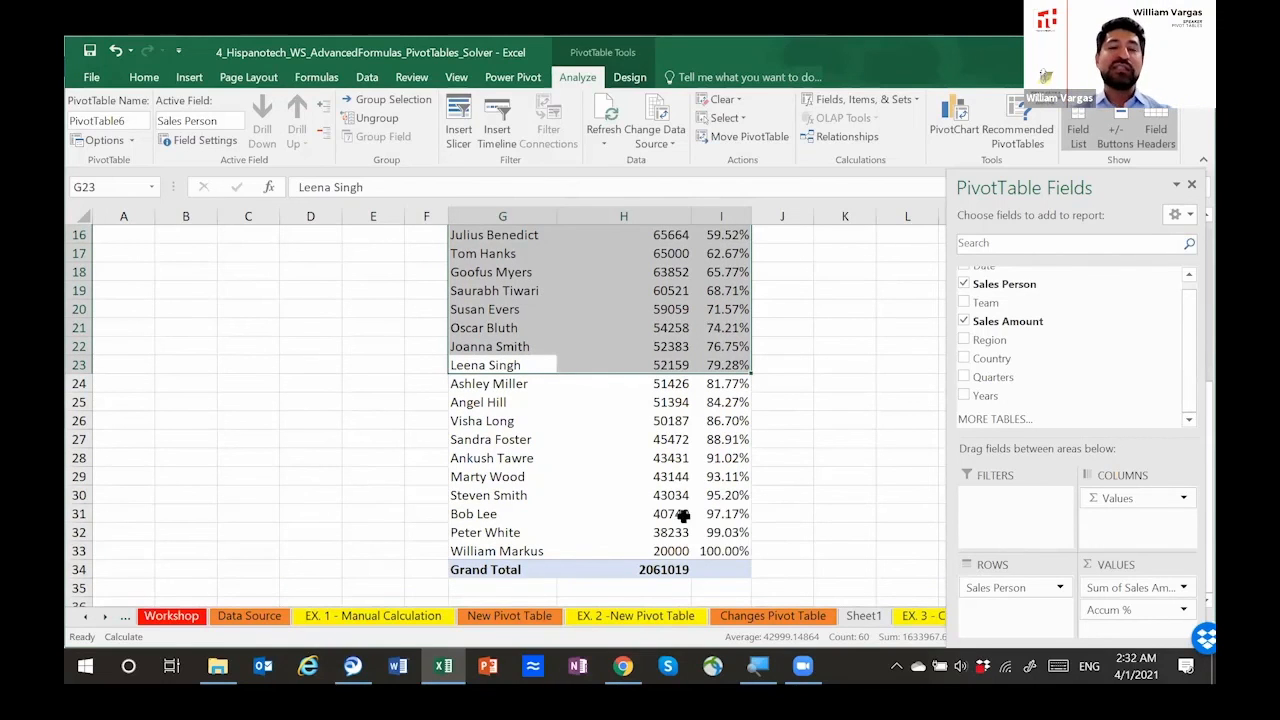
scroll(633, 471, up, 2)
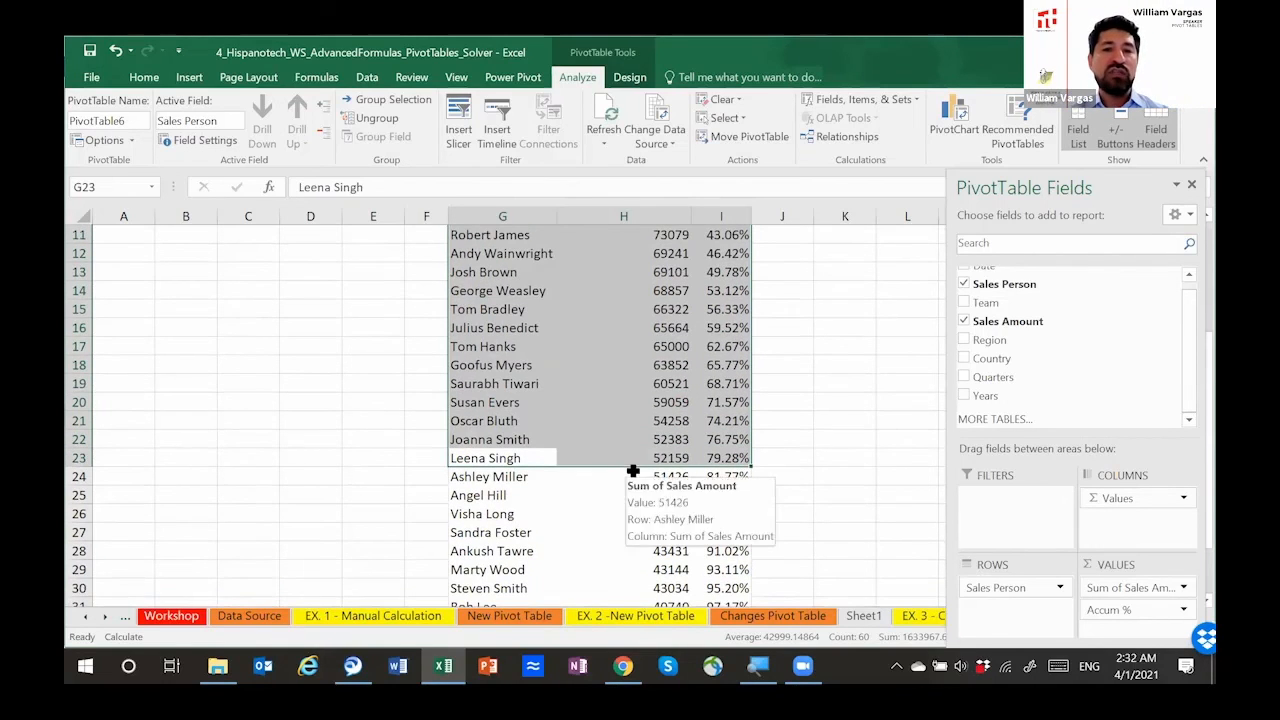
scroll(633, 471, up, 3)
scroll(677, 461, down, 2)
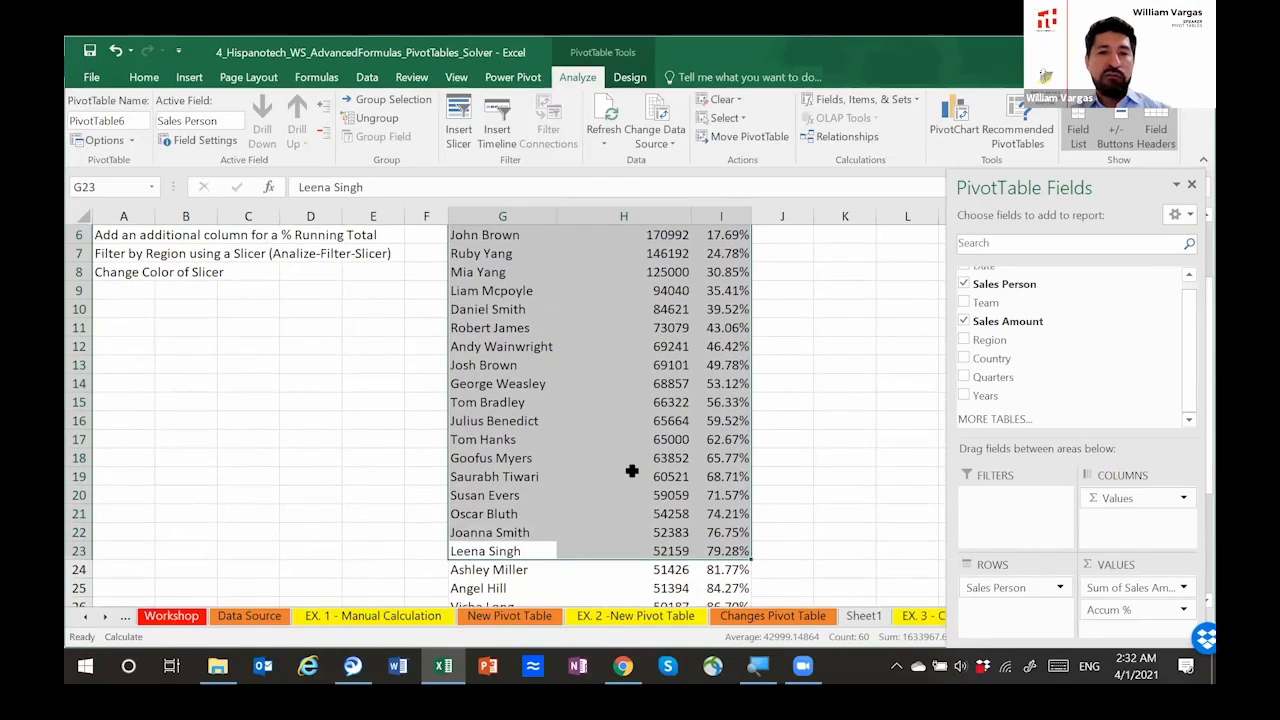
scroll(575, 517, up, 2)
scroll(571, 434, down, 2)
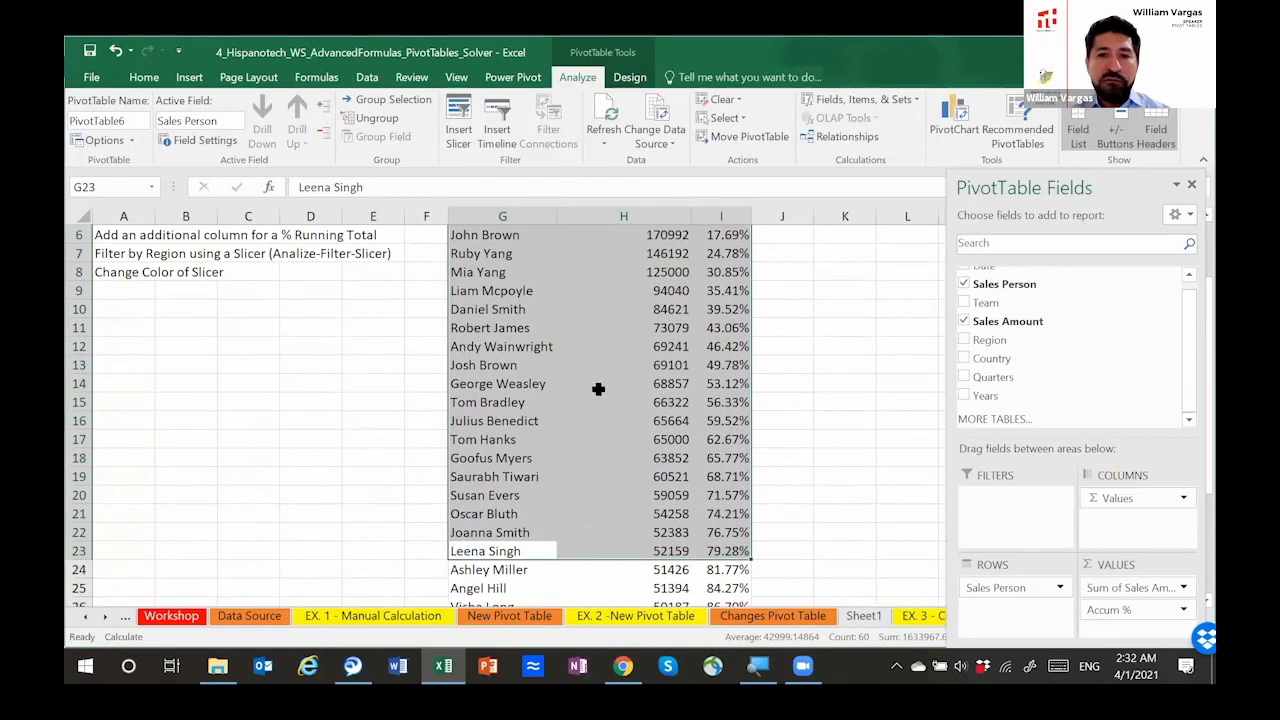
Step: Select G5:I13 to mark the salespeople up to the 50% cumulative sales threshold, and clear the selection after reviewing it
click(552, 387)
drag(554, 387, 706, 229)
scroll(683, 343, up, 1)
scroll(683, 350, up, 2)
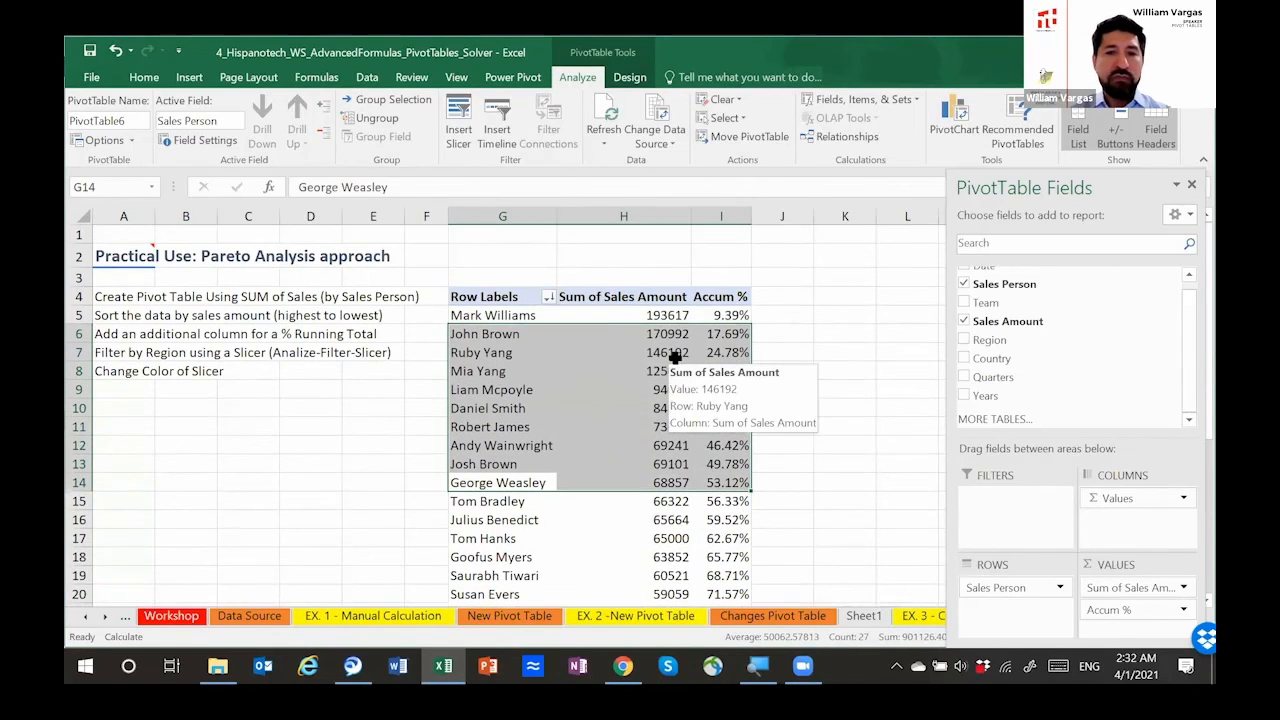
key(shift+Up)
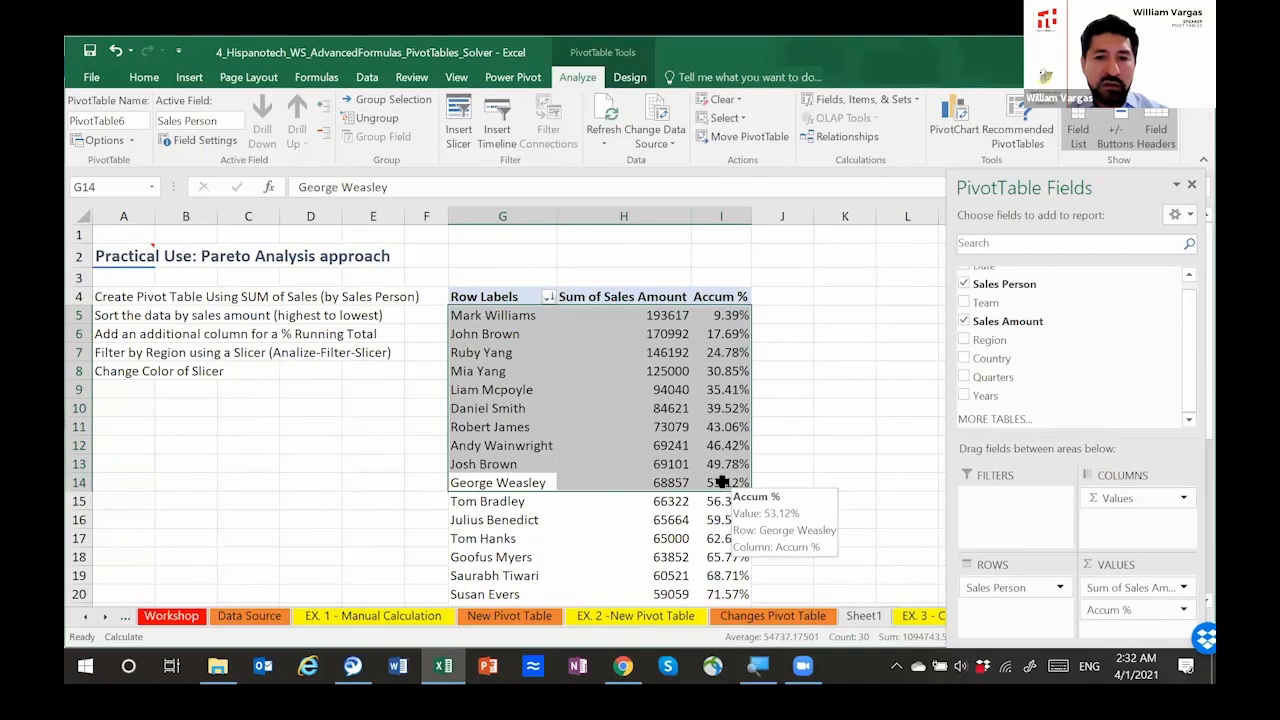
drag(531, 465, 719, 320)
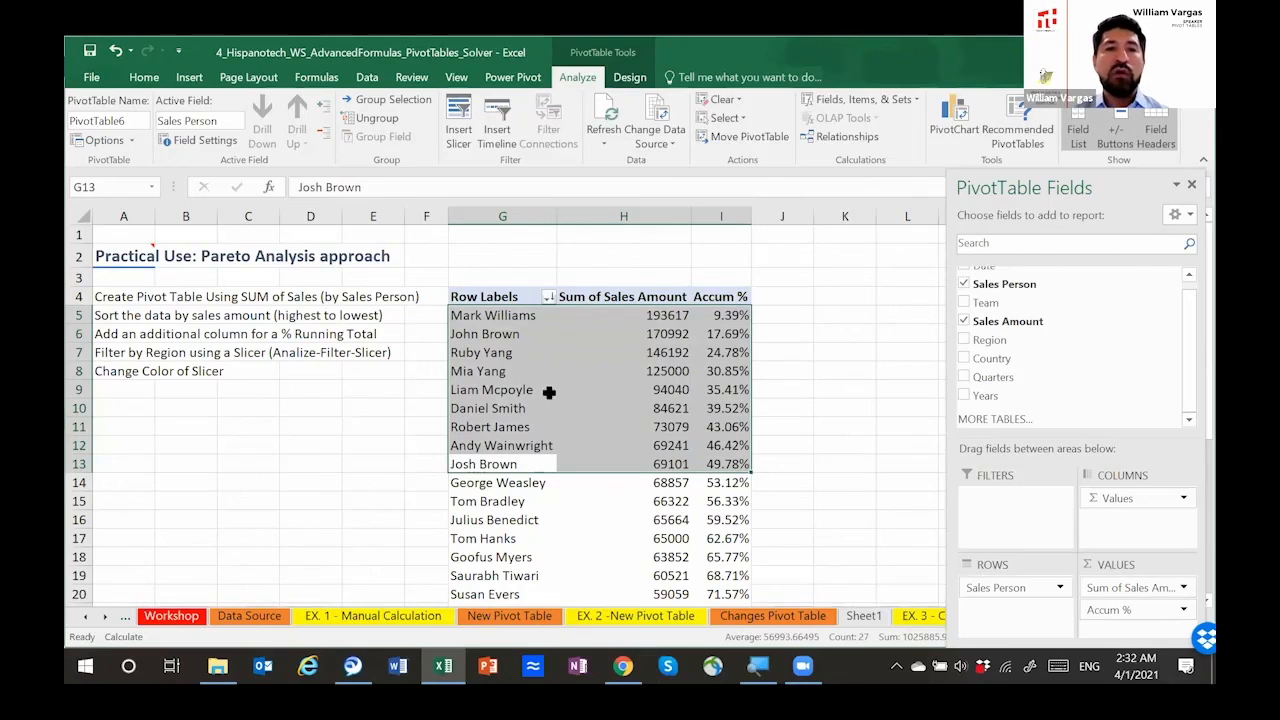
click(580, 370)
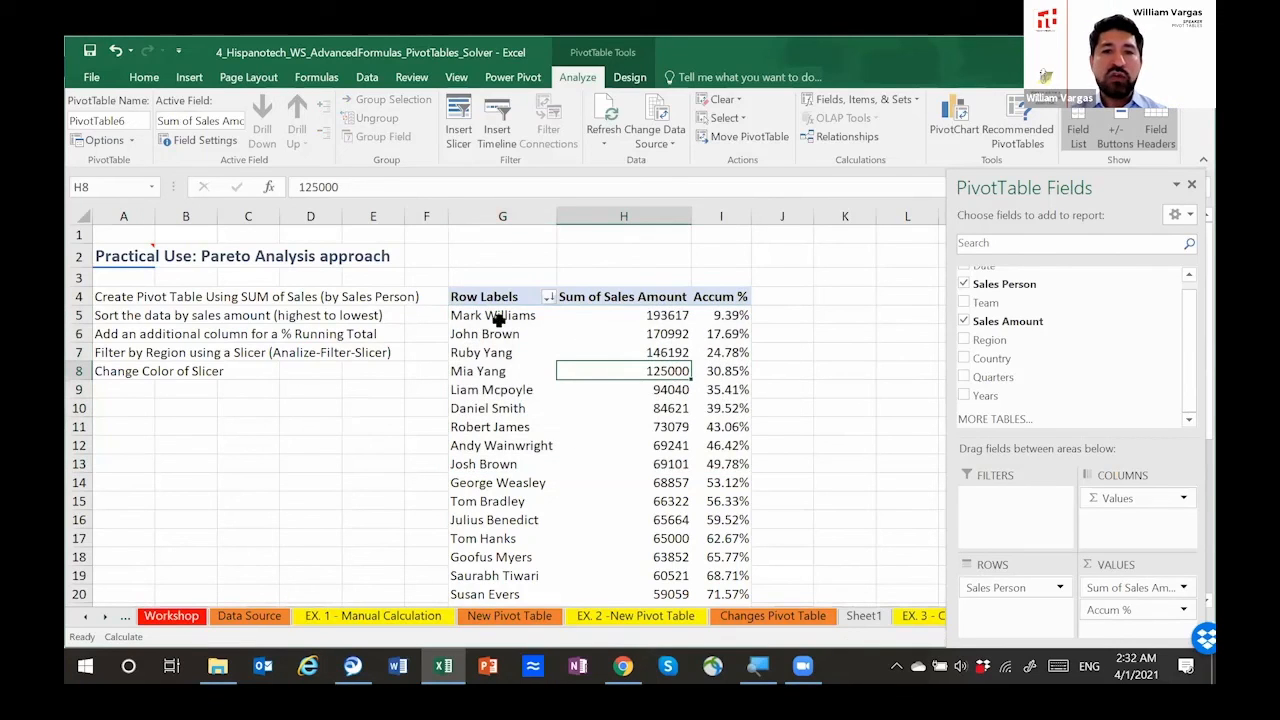
Step: Read the two options for adding a slicer to a pivot table in section 4 of the Workshop sheet
right_click(500, 317)
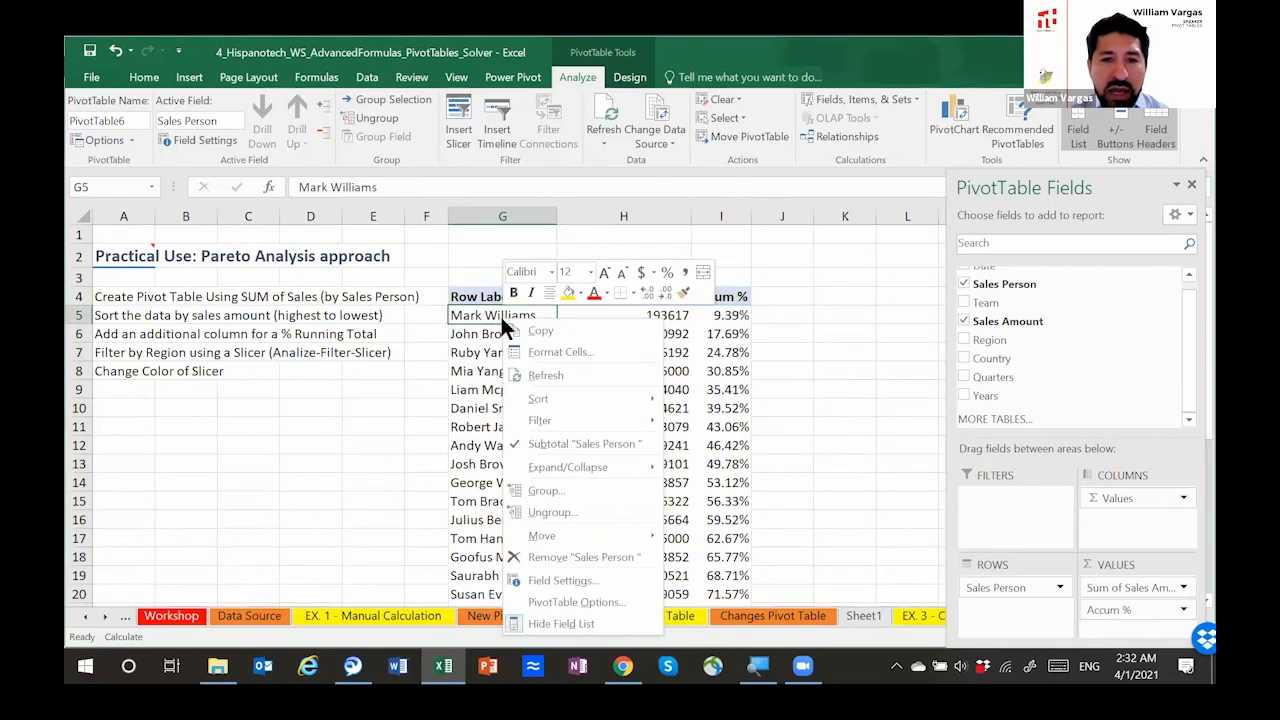
click(180, 622)
click(180, 622)
scroll(245, 500, down, 10)
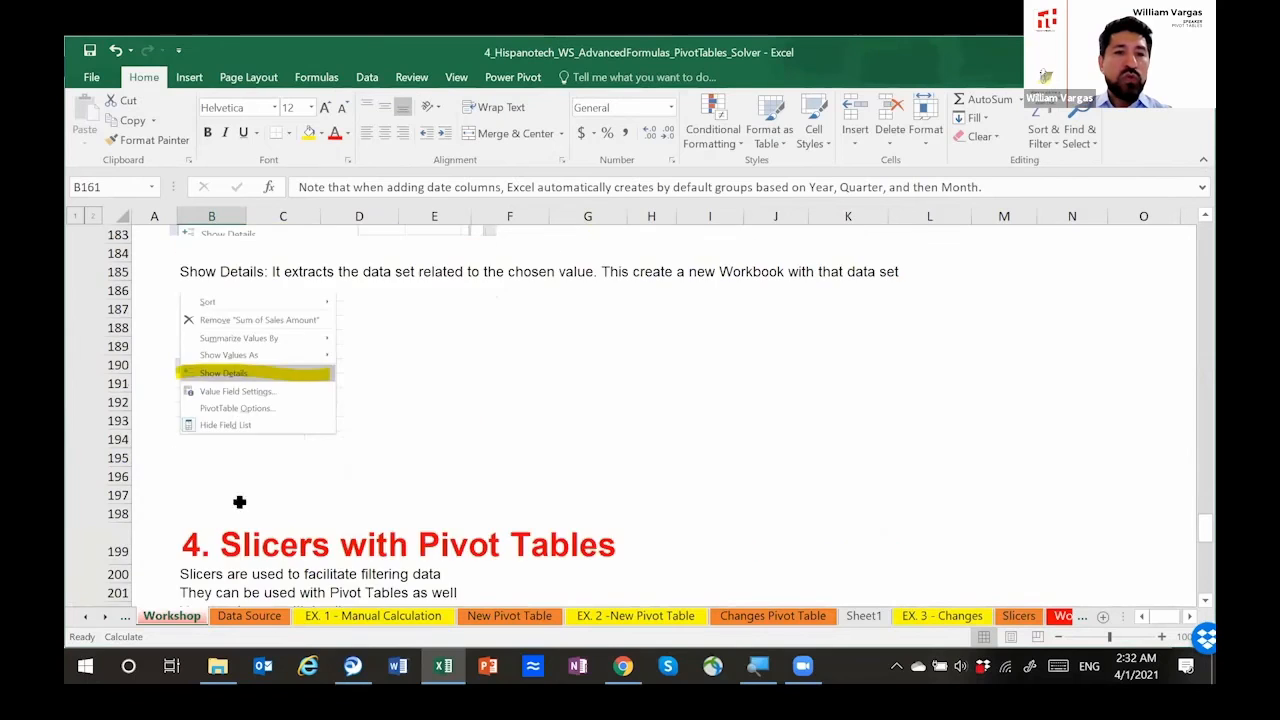
scroll(257, 503, down, 4)
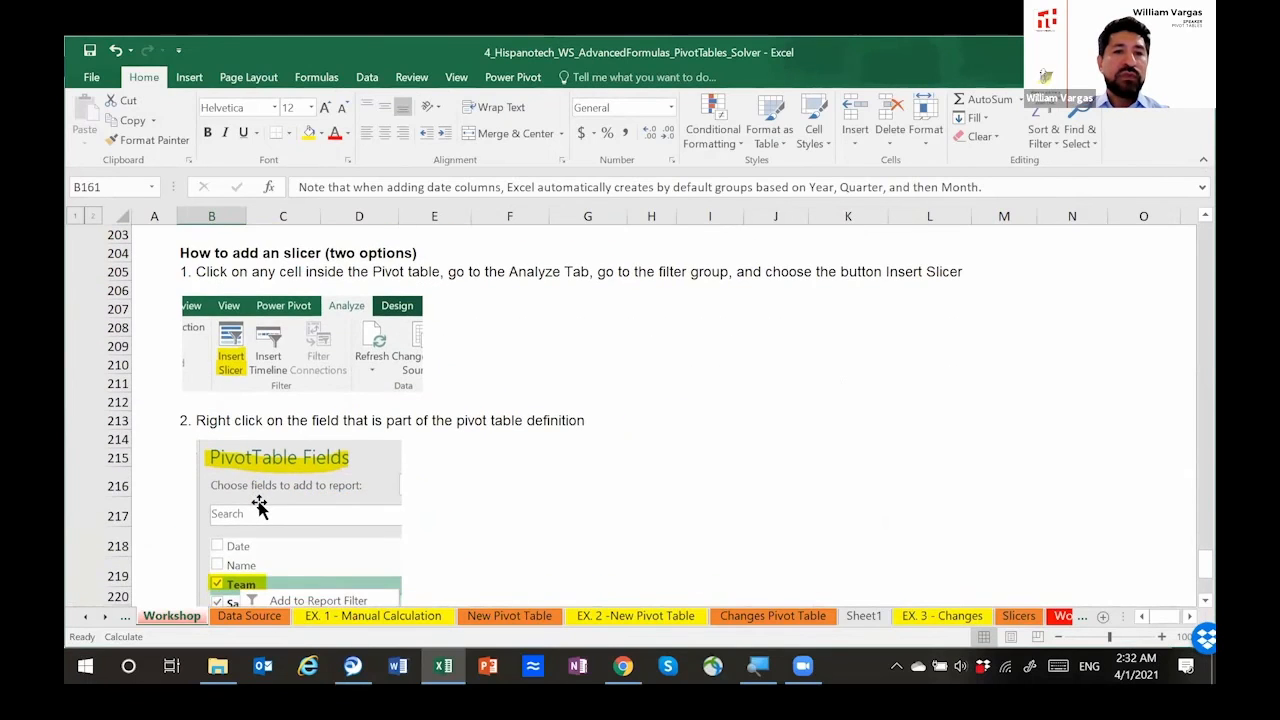
scroll(259, 507, down, 2)
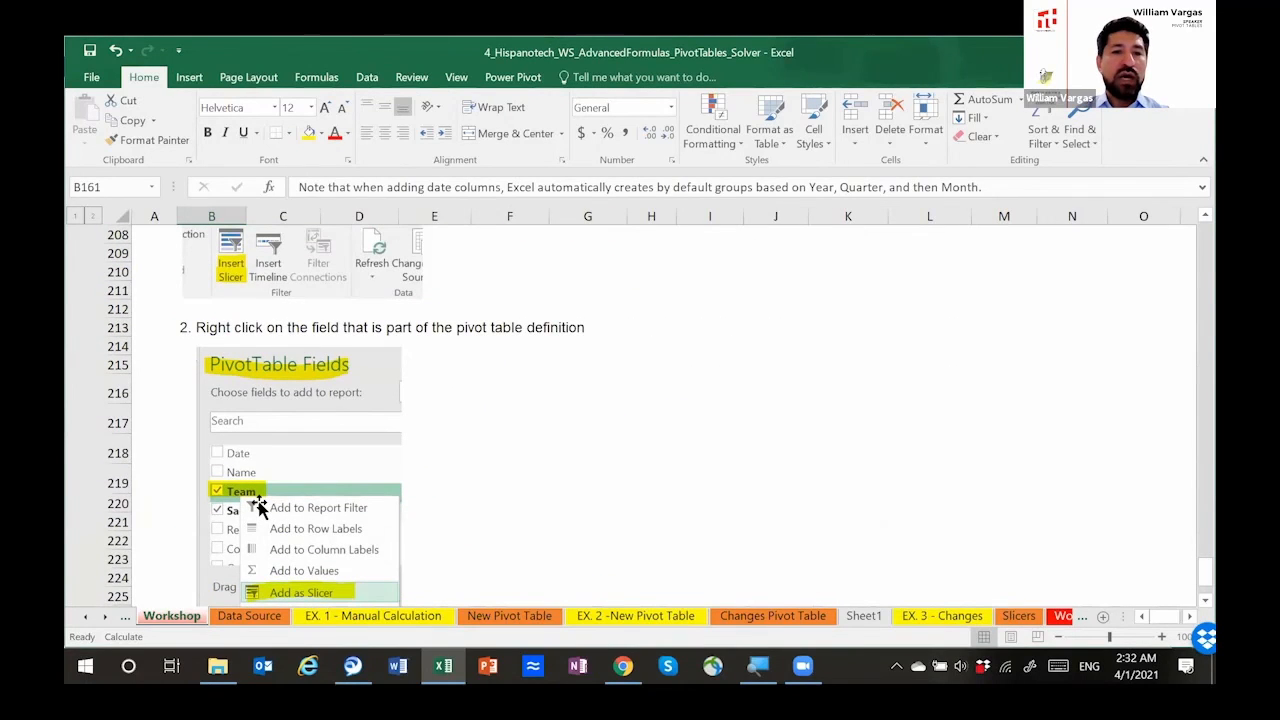
scroll(381, 522, down, 2)
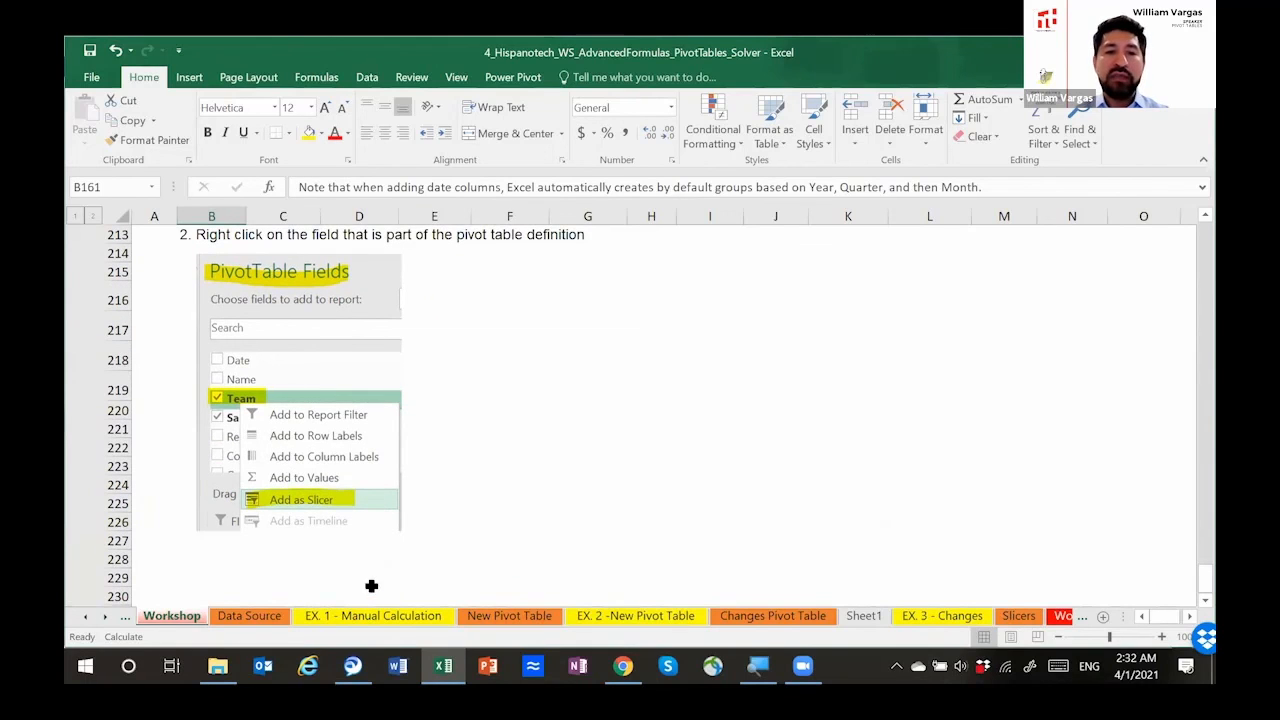
Step: Add Region as a slicer to the pivot table on the Slicers sheet and place it over columns C to E, beside the table
click(1018, 617)
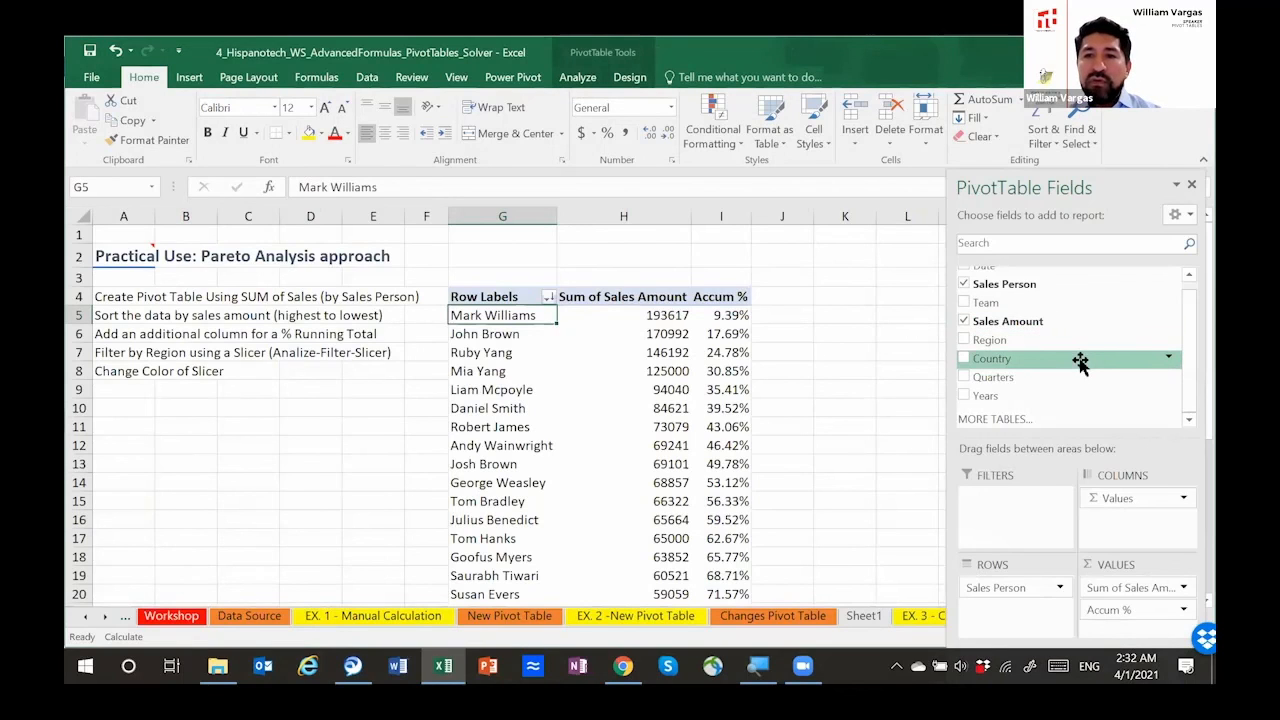
scroll(1186, 360, up, 1)
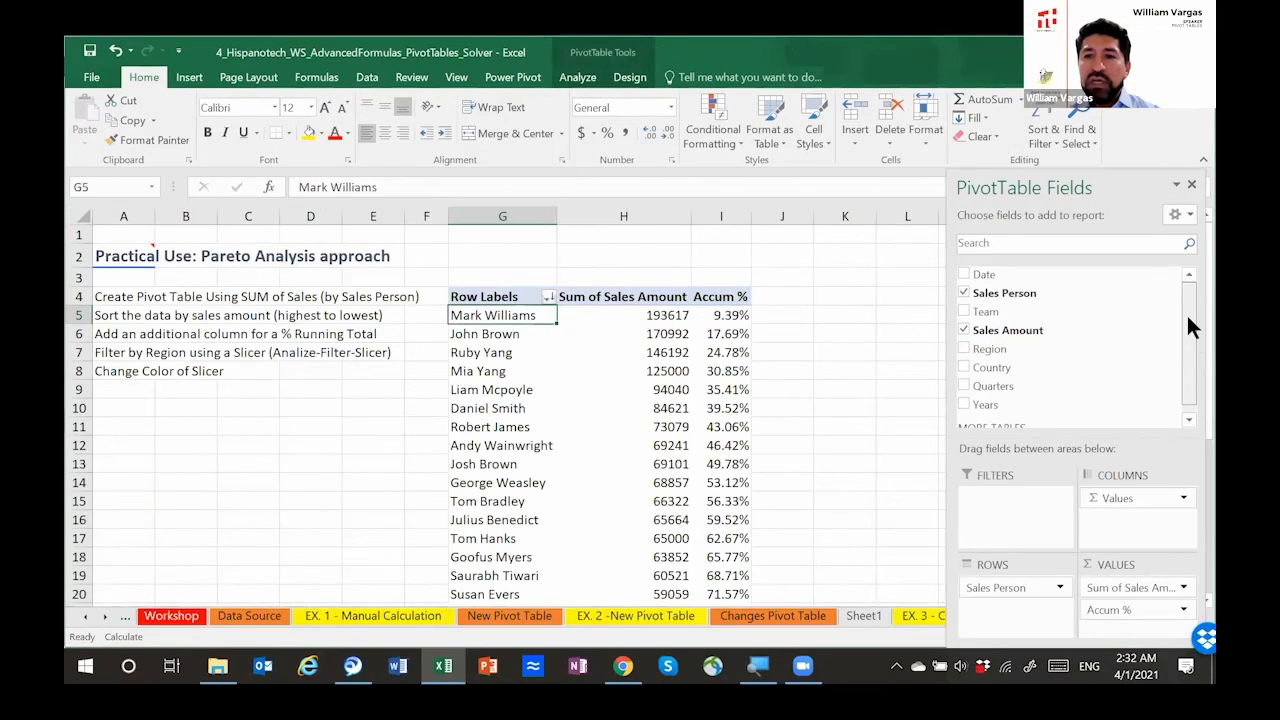
right_click(1019, 347)
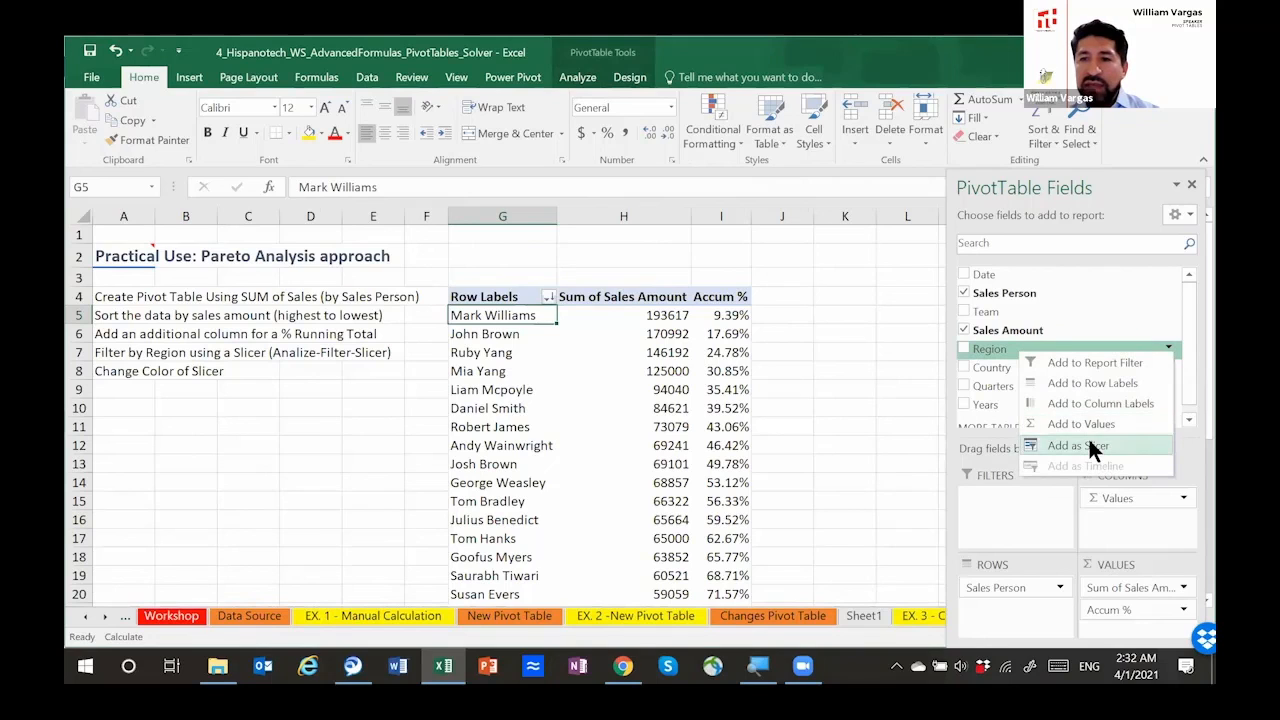
click(1092, 448)
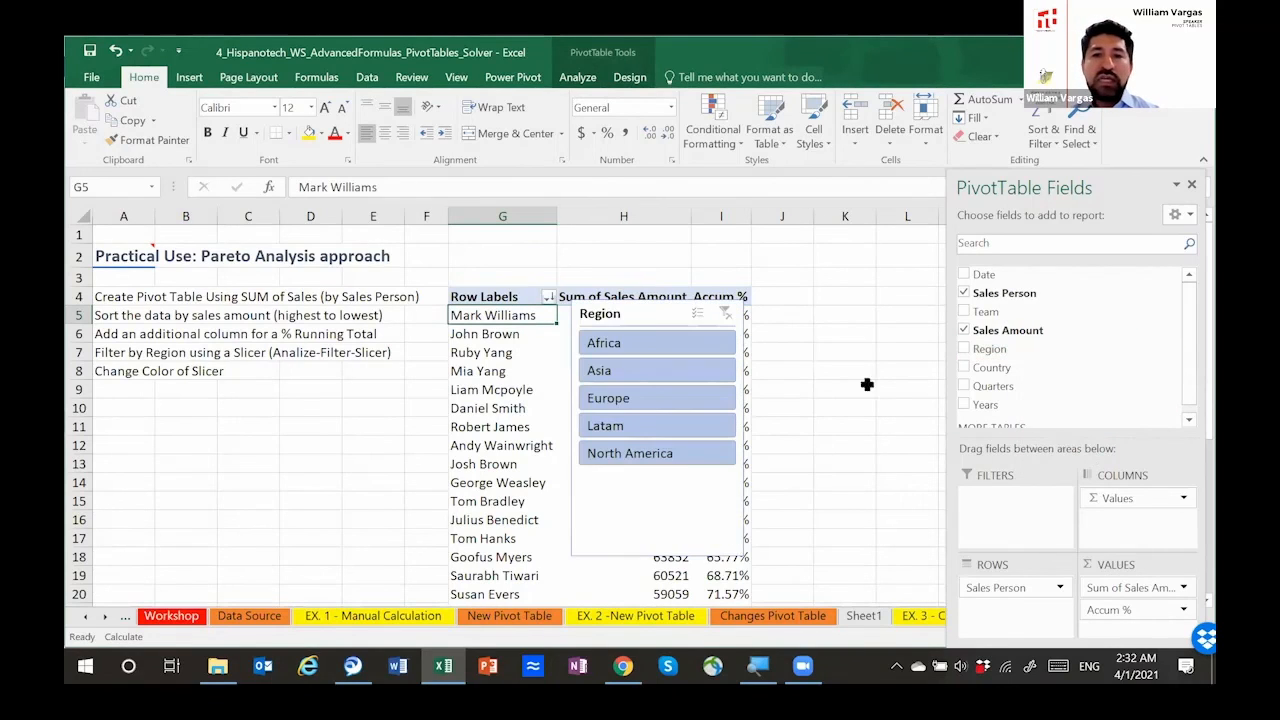
drag(646, 316, 312, 342)
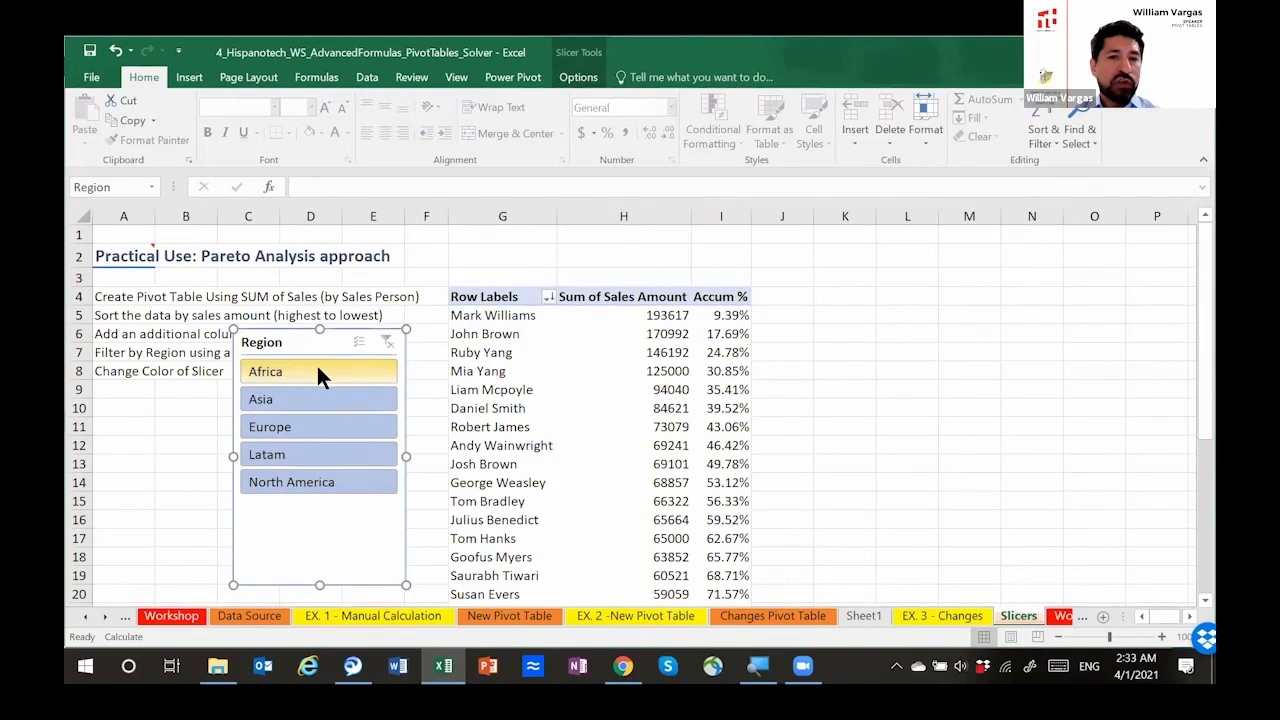
Step: Filter the pivot table with the Region slicer by Africa, Asia and Europe, one region at a time
click(317, 368)
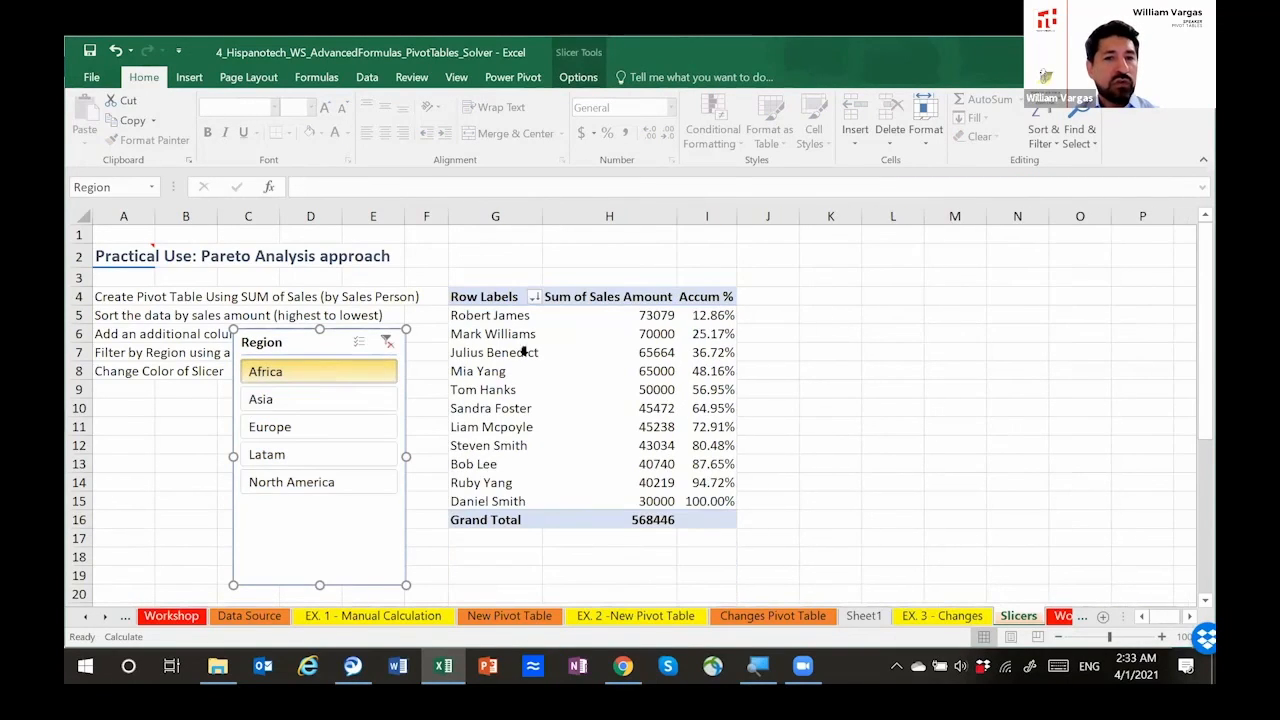
click(298, 399)
click(314, 424)
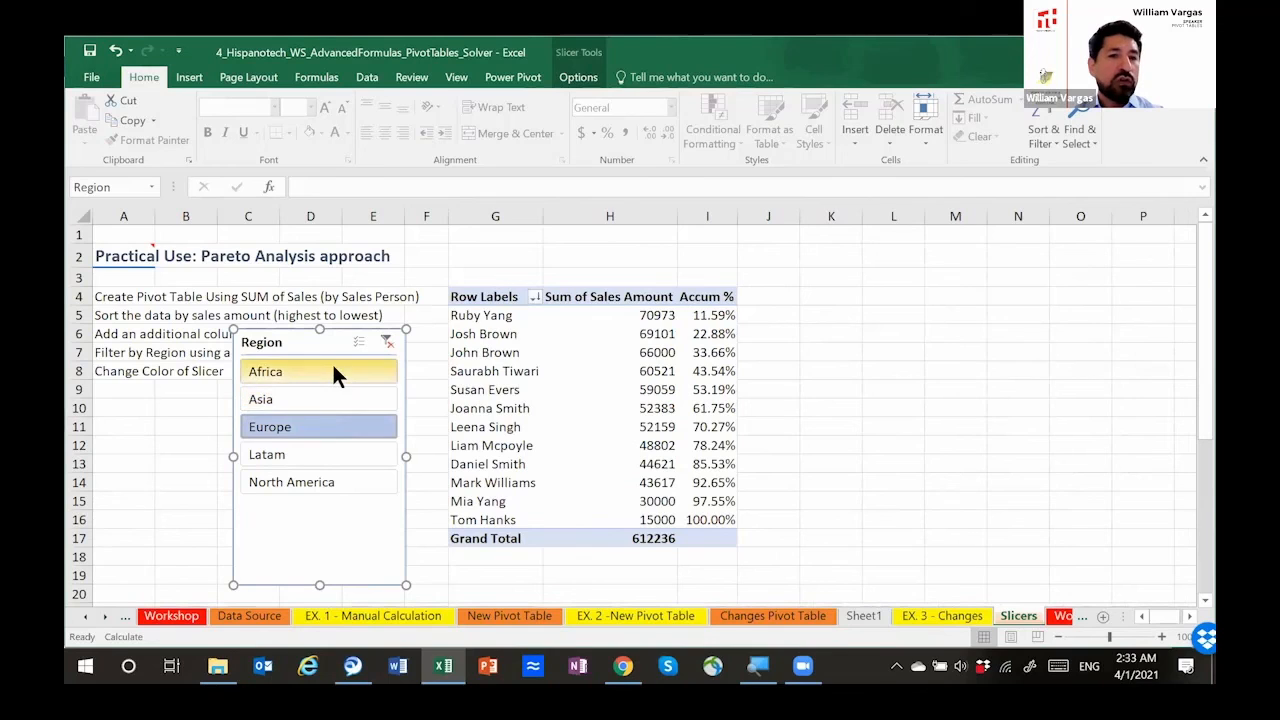
Step: Select Africa, Asia, Europe and Latam together in the Region slicer to filter the pivot table
click(333, 367)
ctrl+click(333, 392)
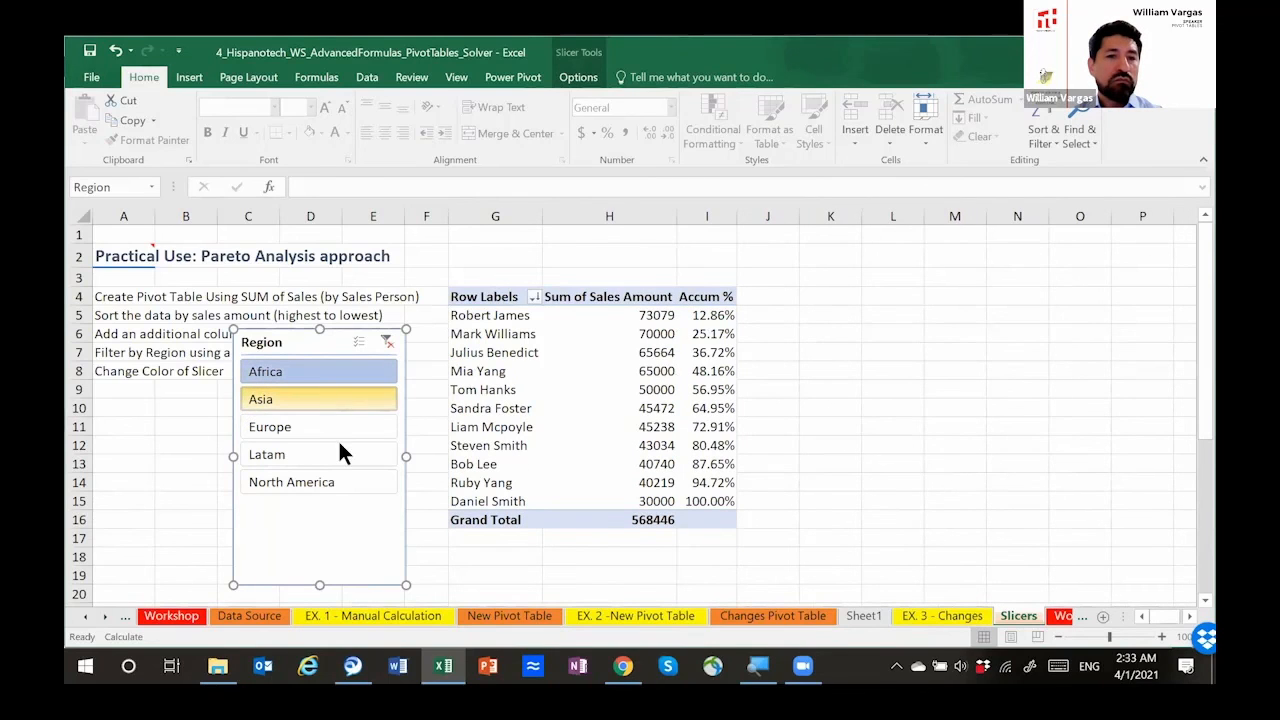
ctrl+click(338, 428)
ctrl+click(338, 450)
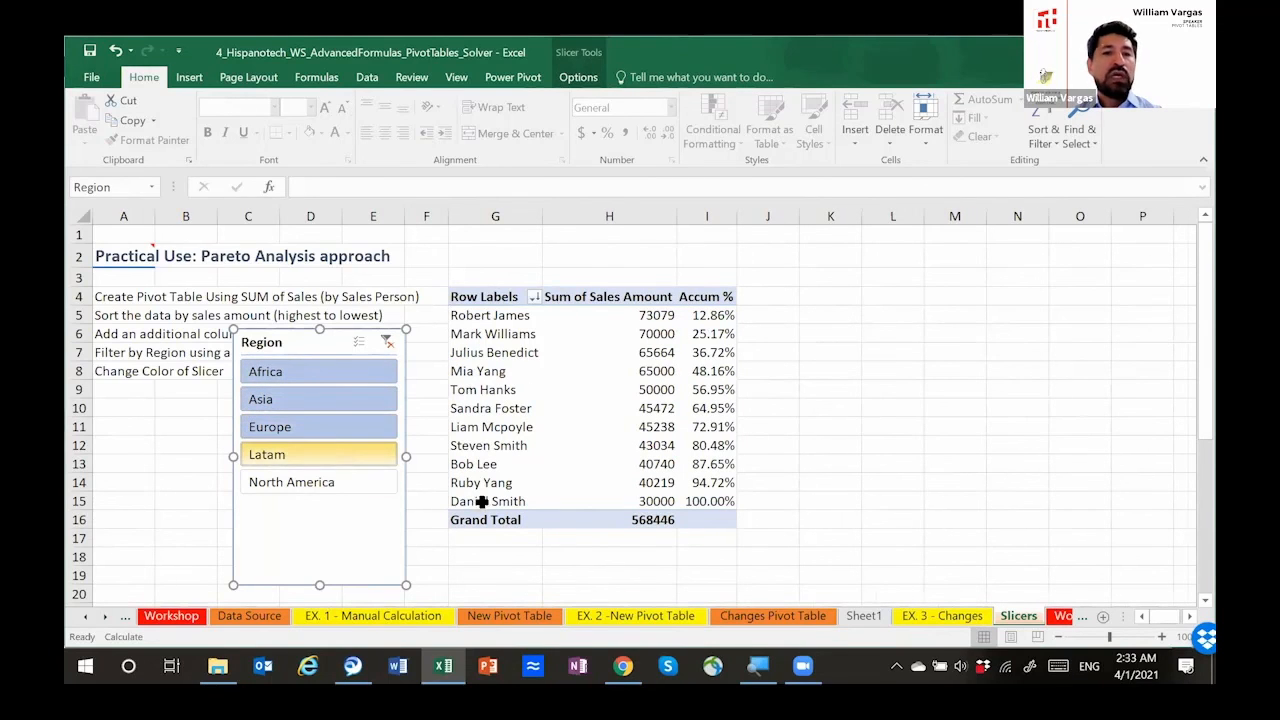
click(780, 446)
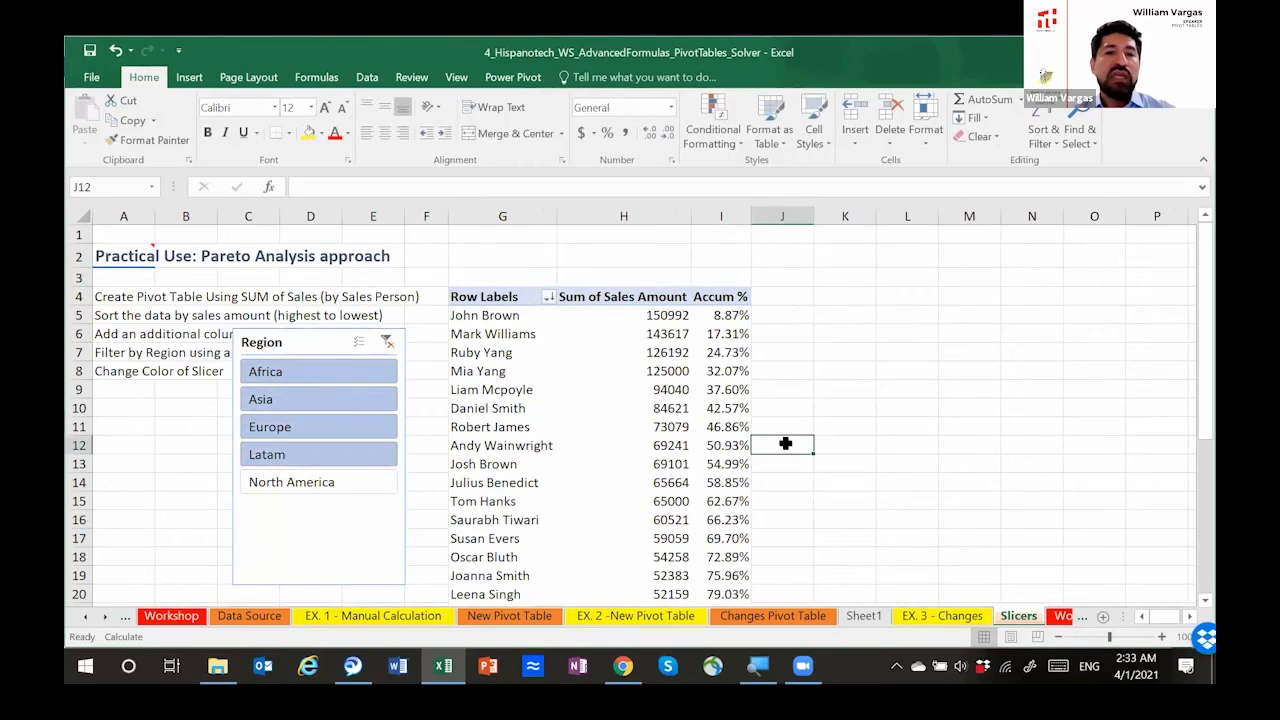
Step: Add Team as a second slicer for the pivot table and move it clear of the data, over columns J to L
click(563, 384)
click(511, 347)
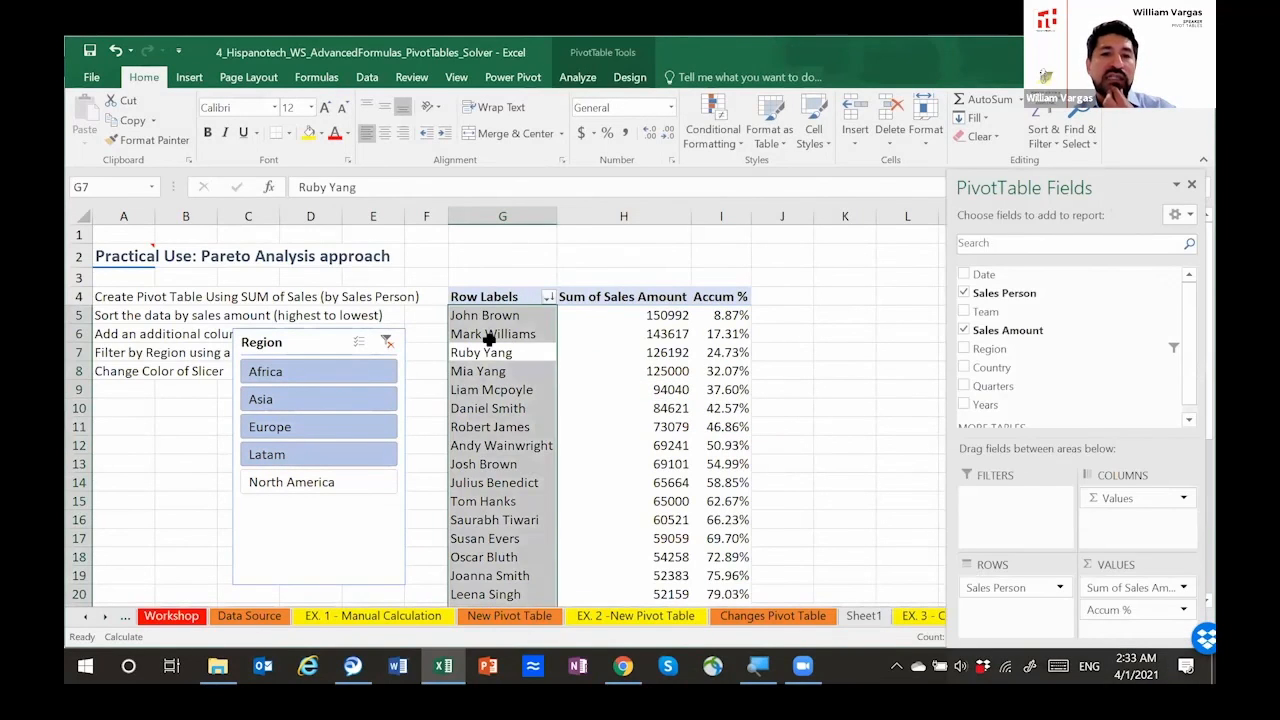
click(489, 340)
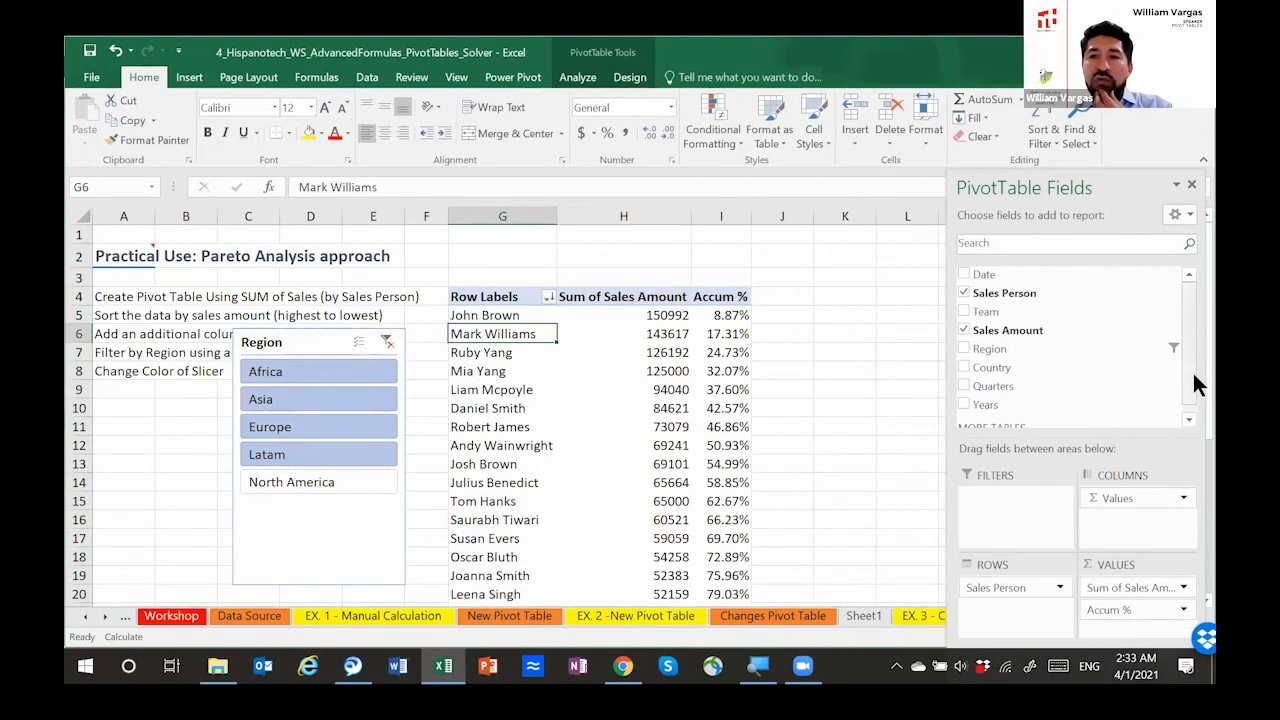
scroll(1192, 368, down, 1)
scroll(1190, 391, up, 1)
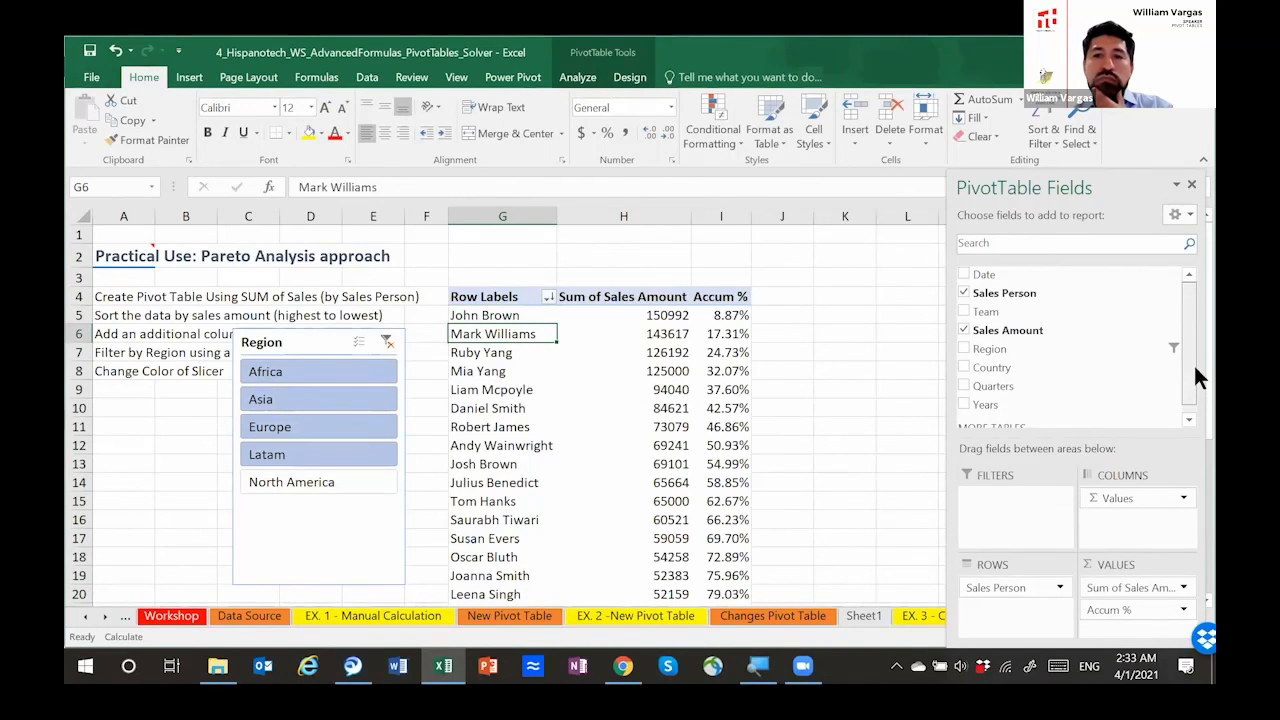
right_click(1009, 317)
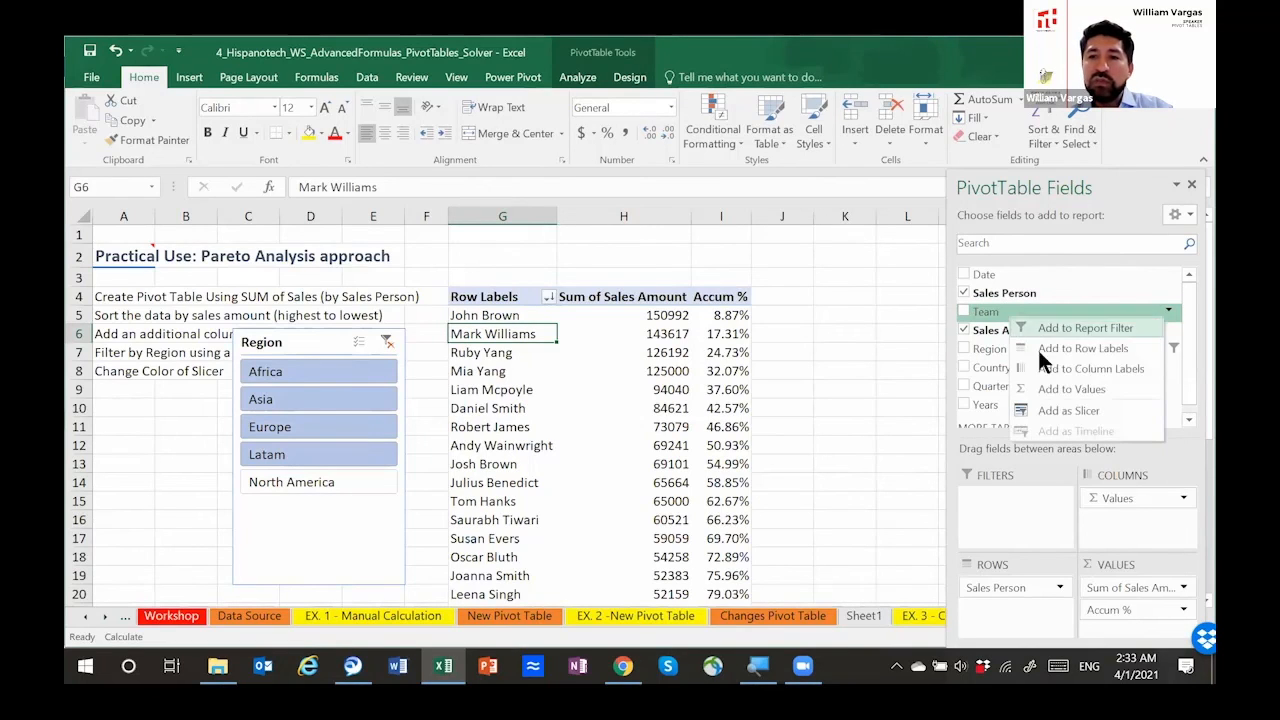
click(1054, 409)
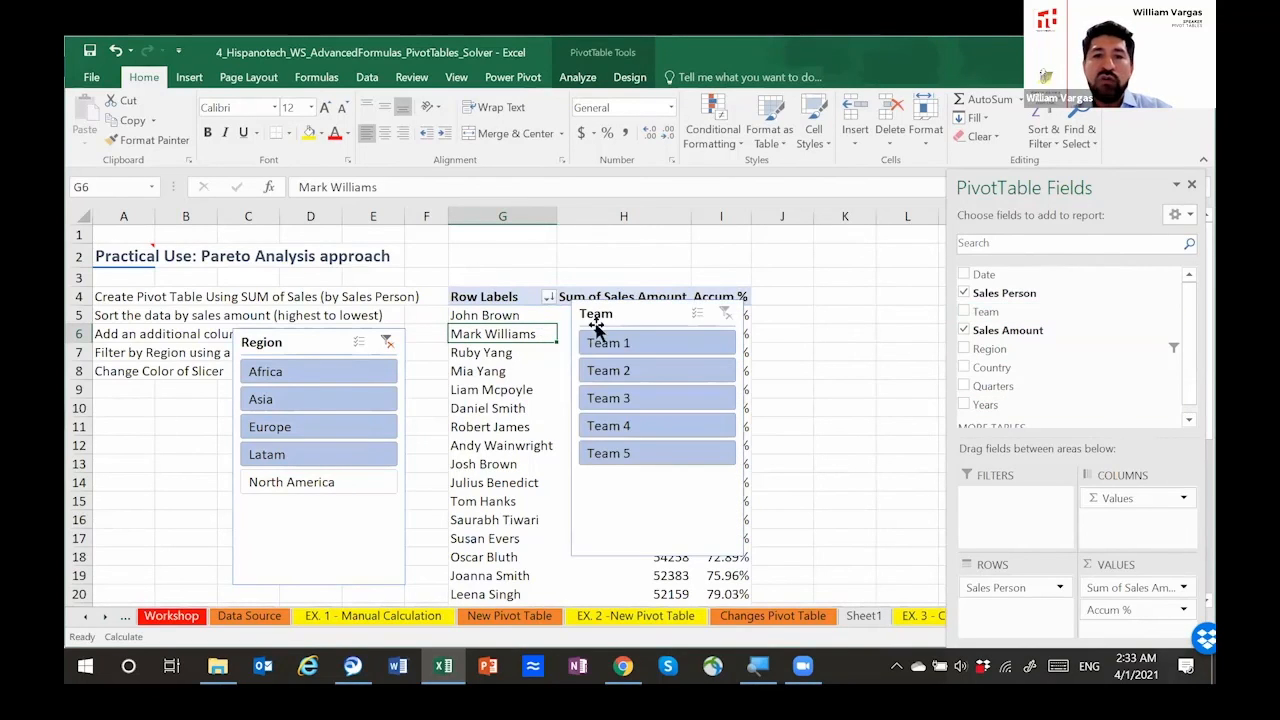
drag(677, 309, 820, 278)
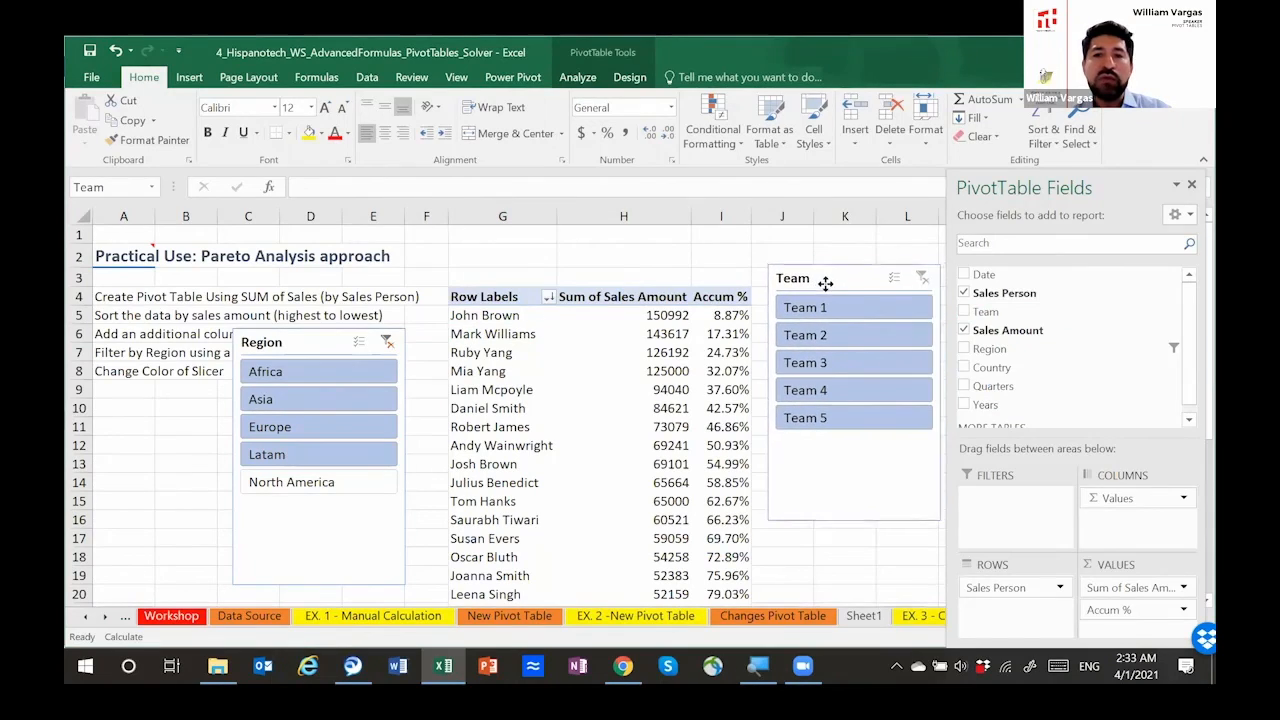
Step: Try the Team slicer by filtering the pivot table by Team 1, Team 3 and Team 1 again
click(821, 307)
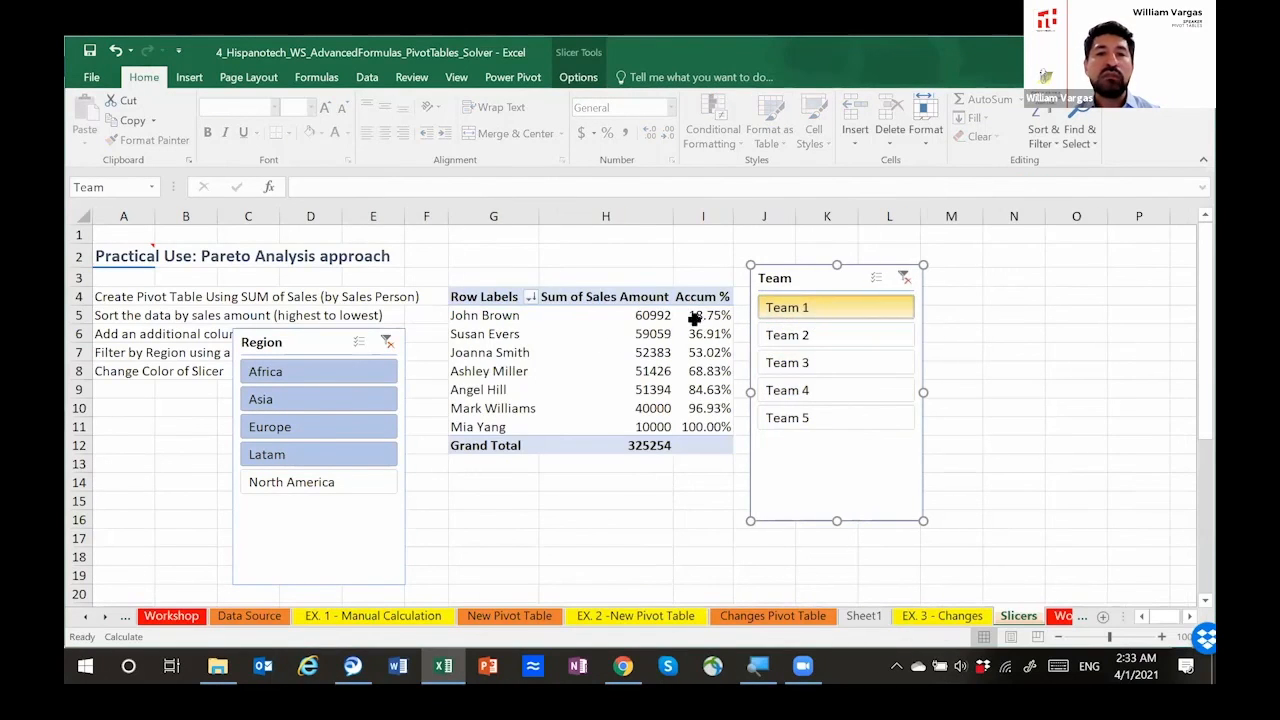
click(808, 362)
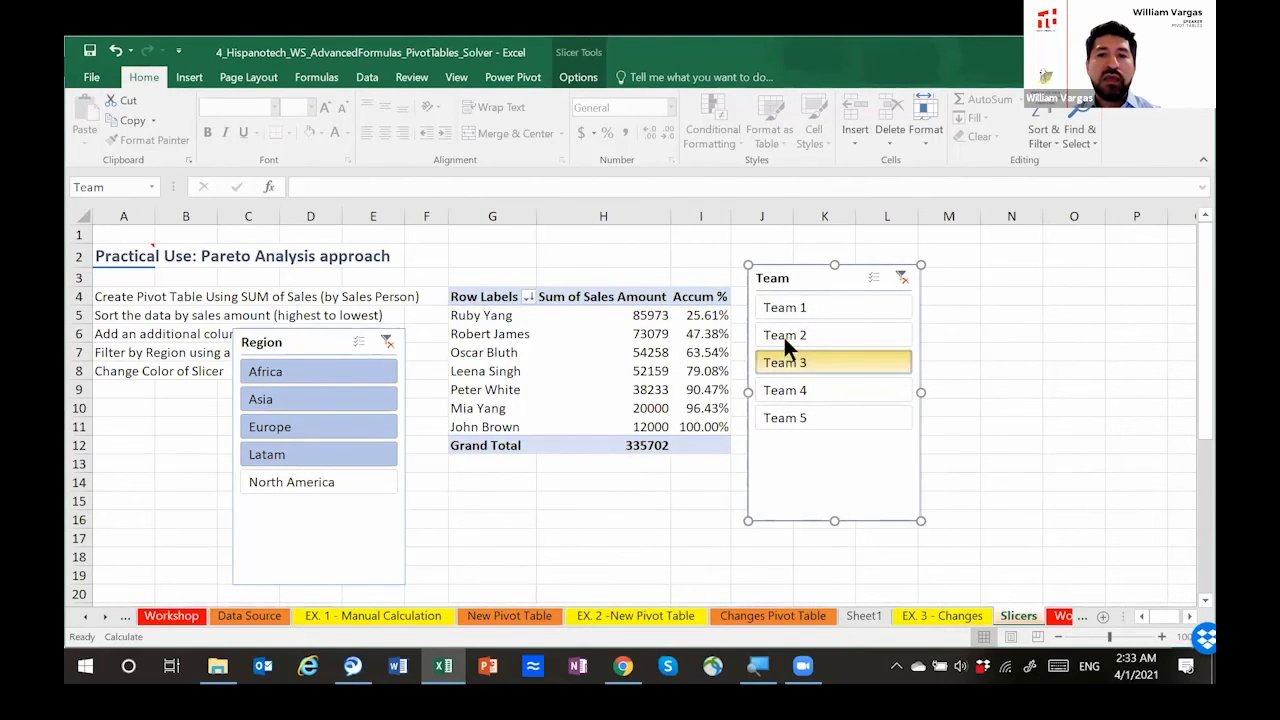
click(794, 309)
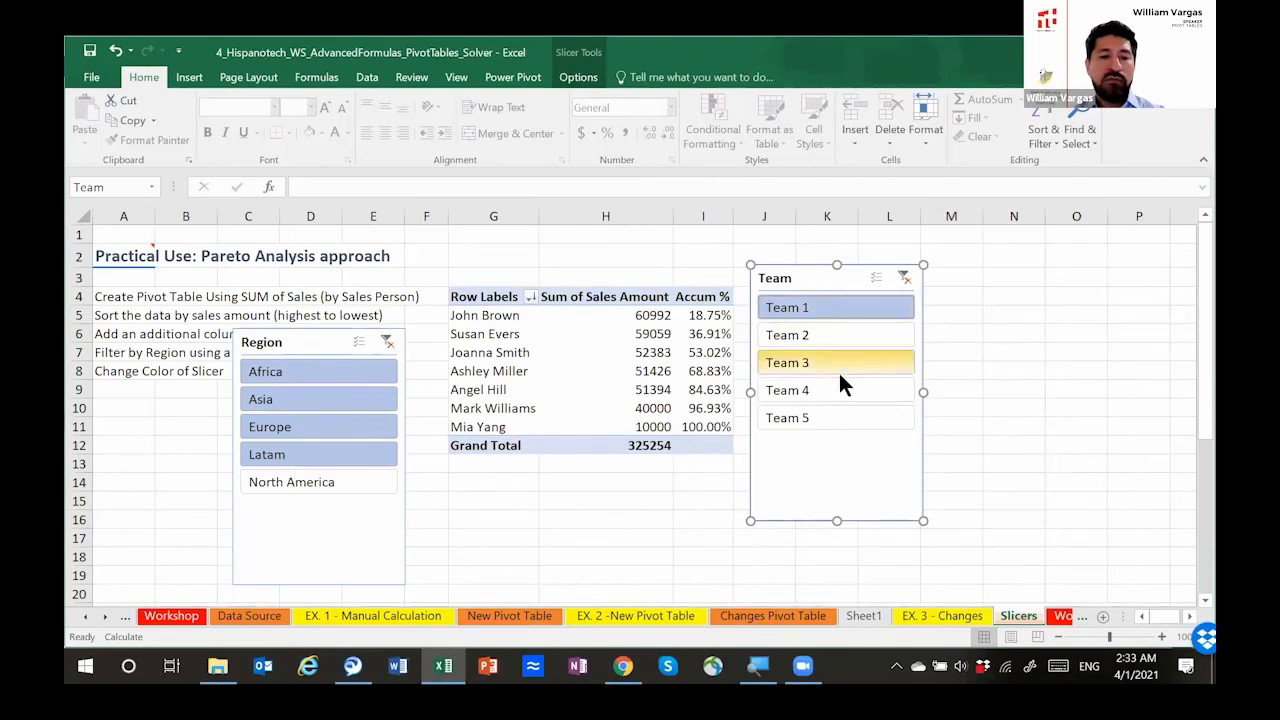
Step: Select all five teams in the Team slicer and filter the Region slicer by Latam and North America
shift+click(825, 415)
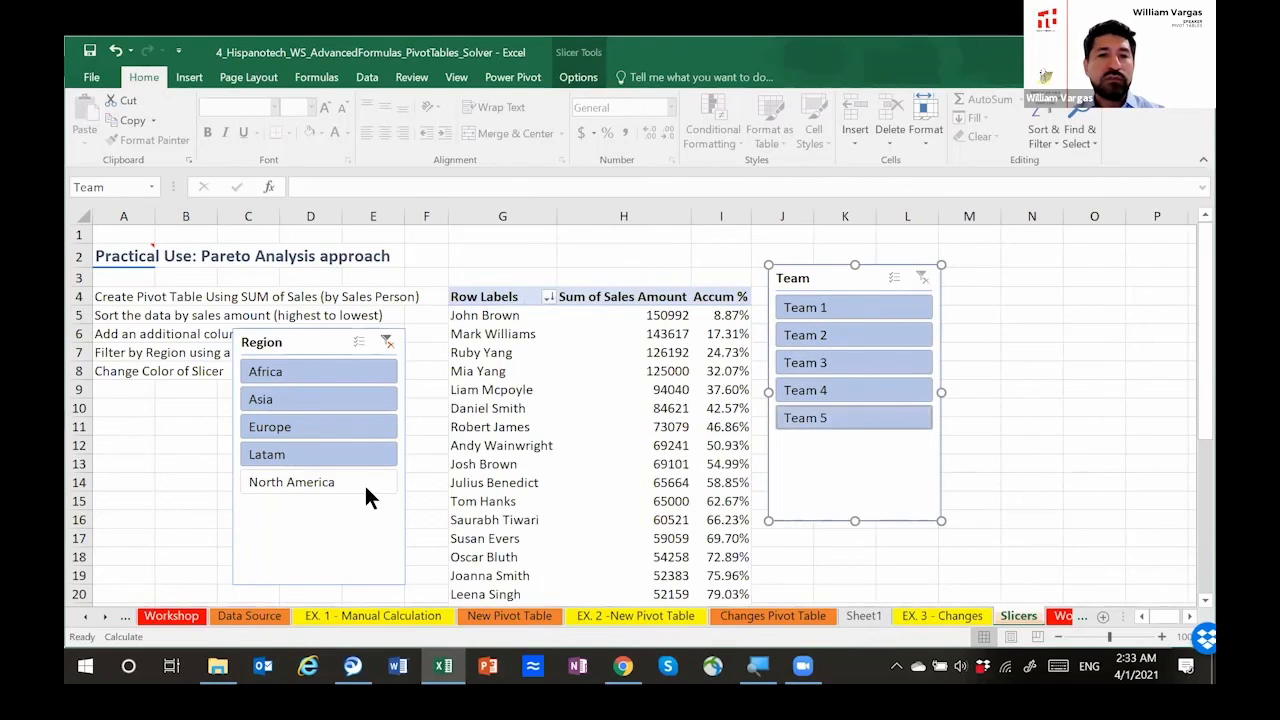
shift+click(327, 482)
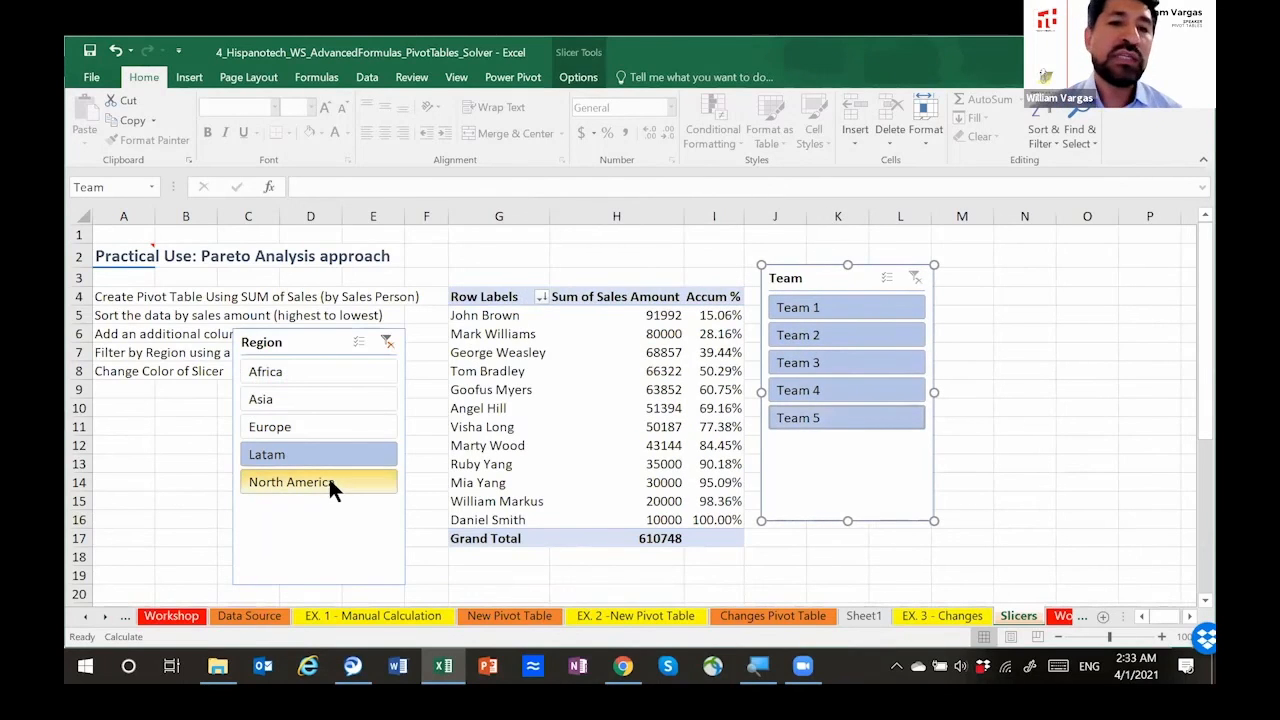